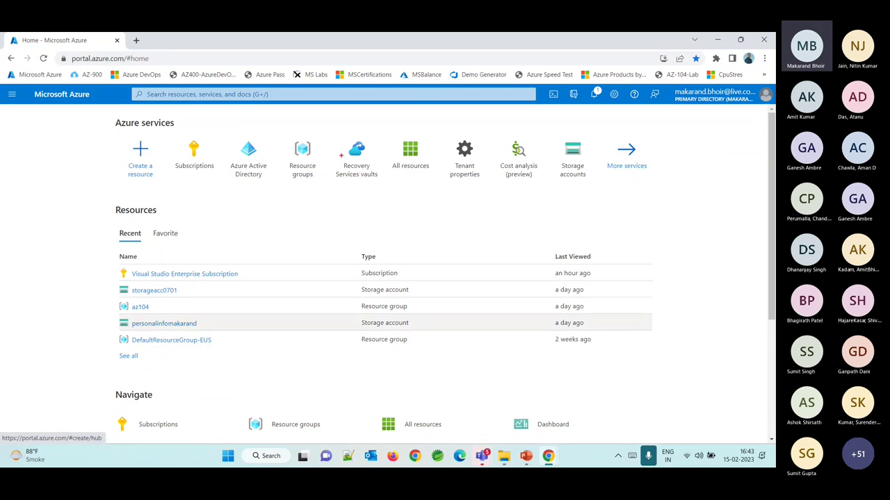
mouse_move(61, 48)
mouse_down()
mouse_move(177, 75)
mouse_move(196, 50)
mouse_move(259, 36)
mouse_up()
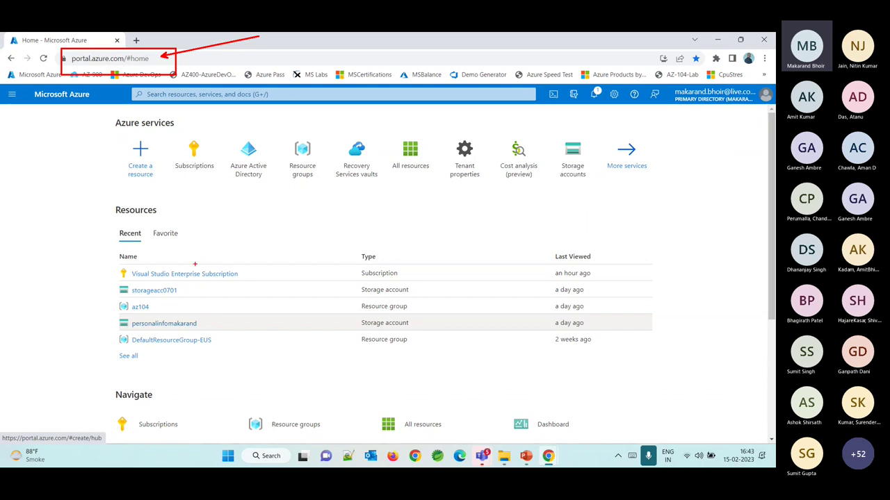
drag(177, 269, 239, 243)
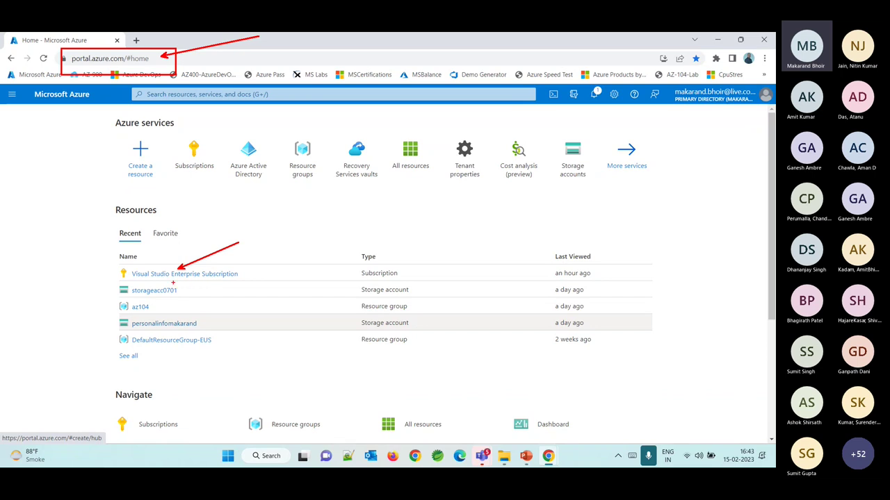
mouse_move(116, 266)
mouse_down()
mouse_move(161, 282)
mouse_move(250, 285)
mouse_up()
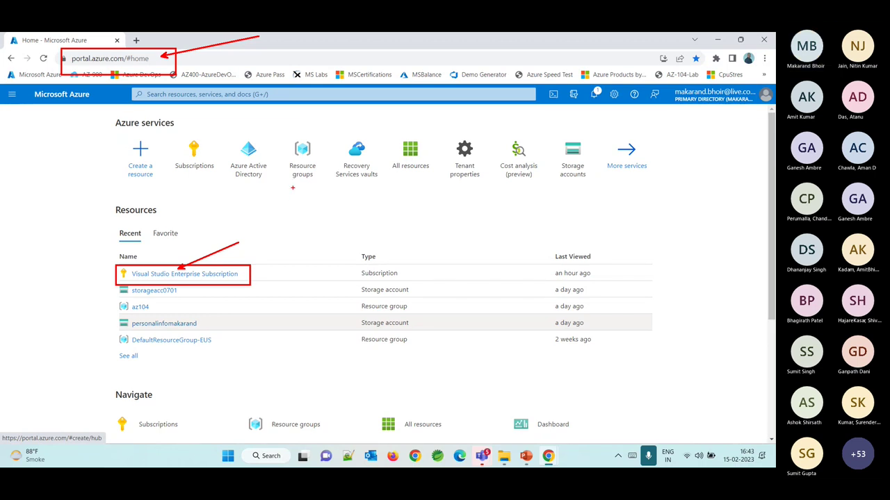
key(Escape)
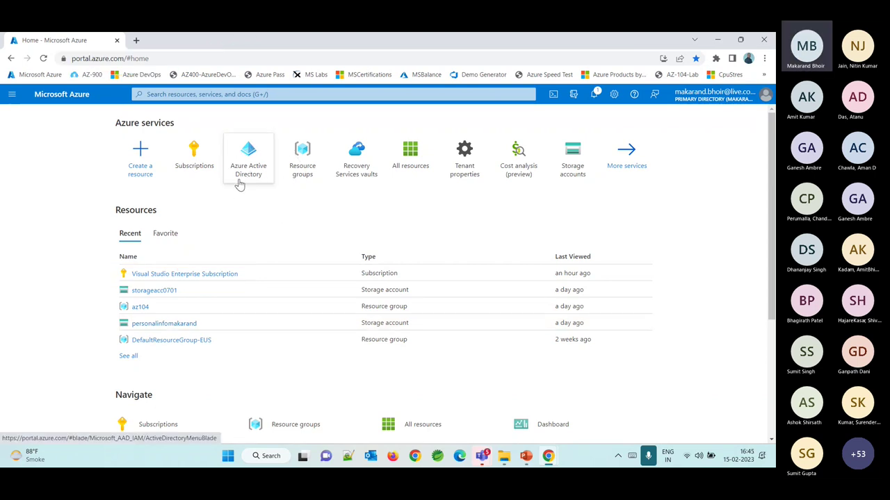
drag(226, 134, 282, 208)
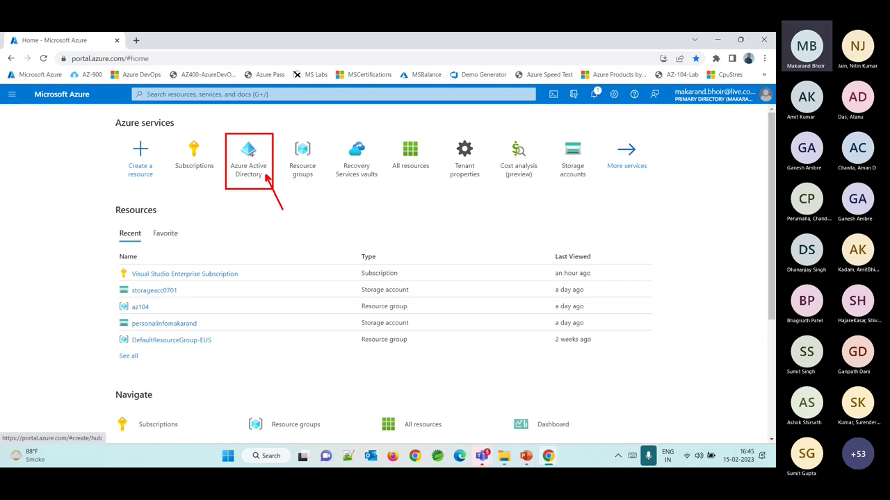
Step: Search the portal for 'active di' and open Azure Active Directory
click(242, 94)
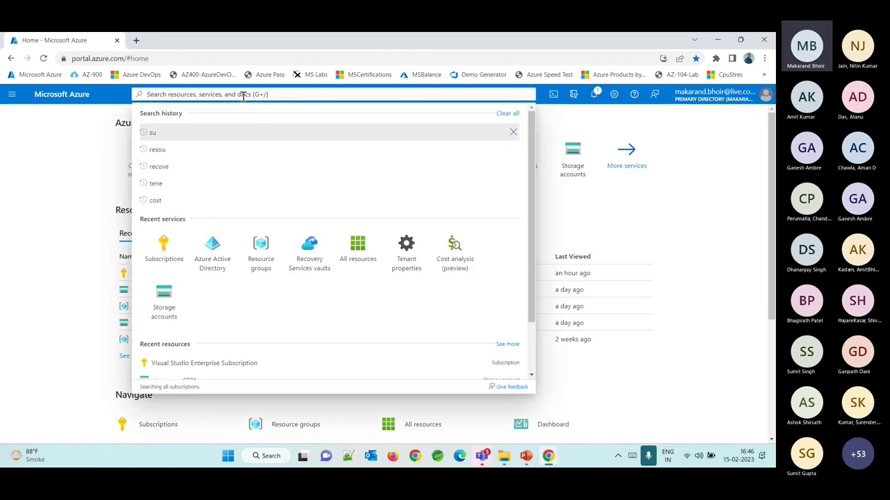
text(active)
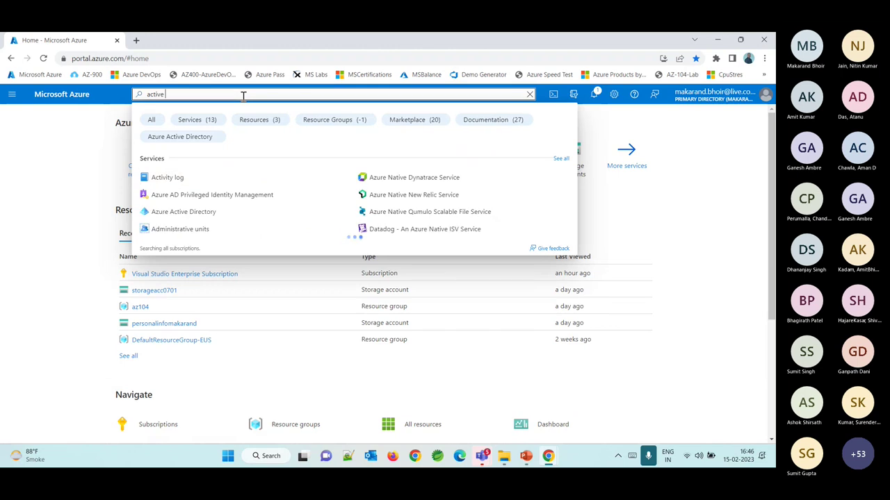
text( di)
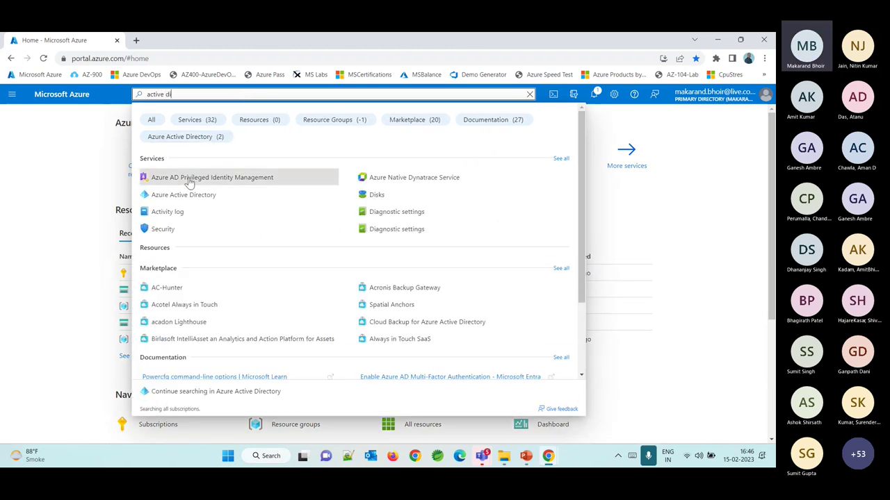
click(201, 196)
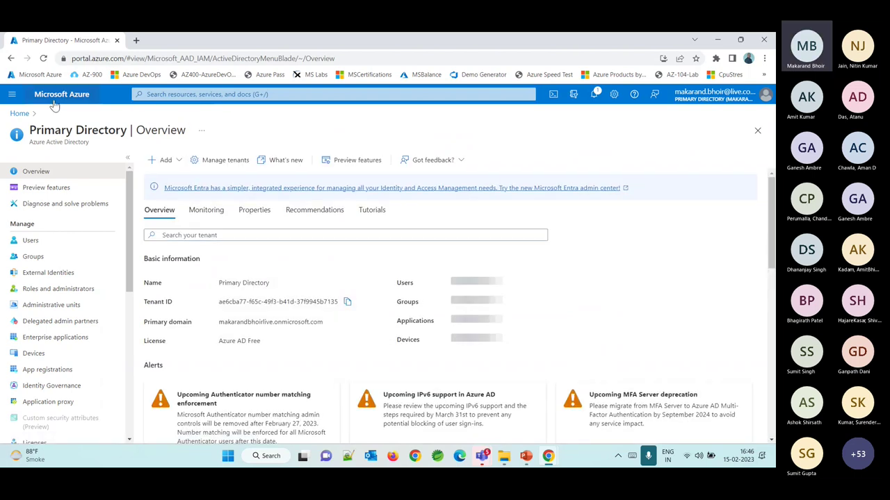
Step: Browse All services and filter the list to the Identity category
click(12, 95)
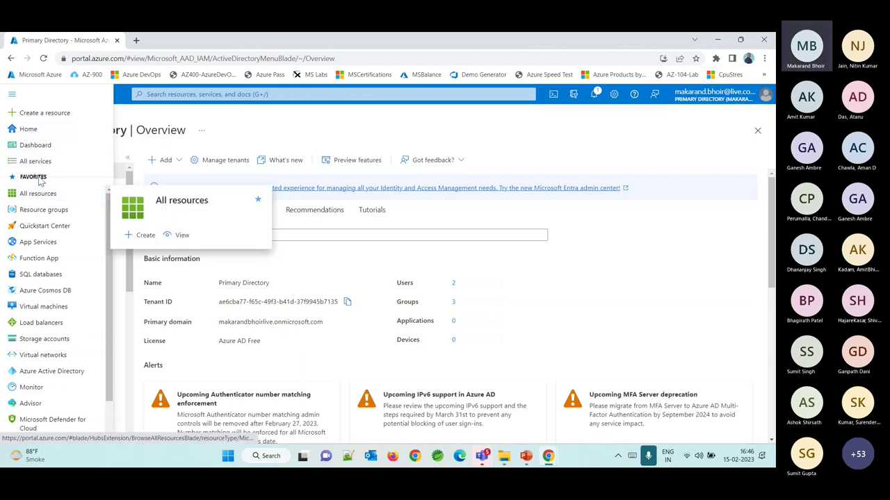
click(45, 166)
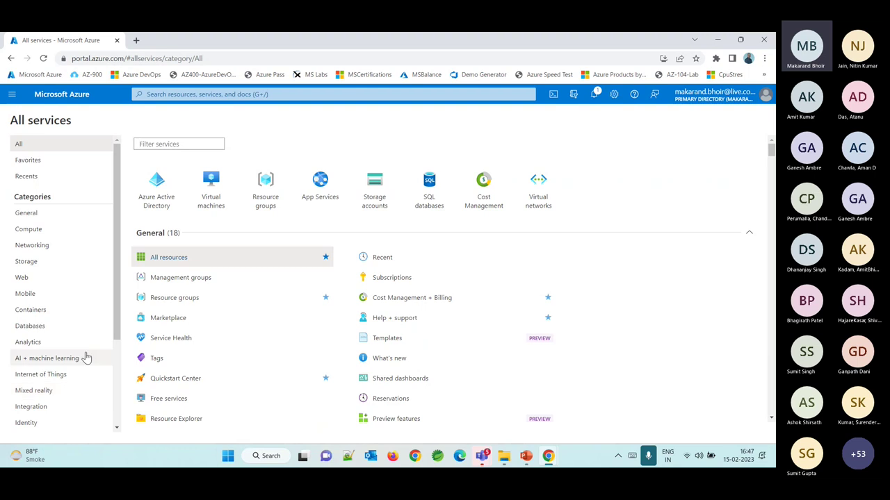
drag(116, 293, 113, 337)
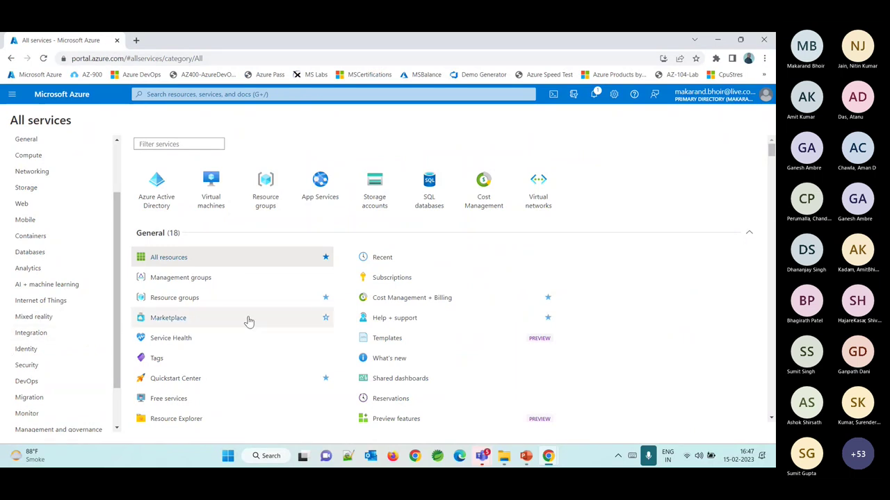
mouse_move(151, 384)
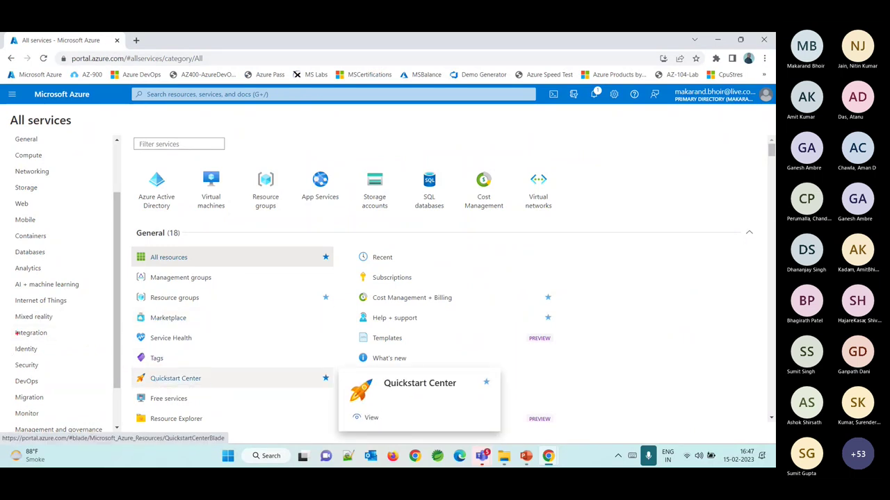
mouse_move(6, 341)
mouse_down()
mouse_move(58, 360)
mouse_move(56, 346)
mouse_move(98, 332)
mouse_up()
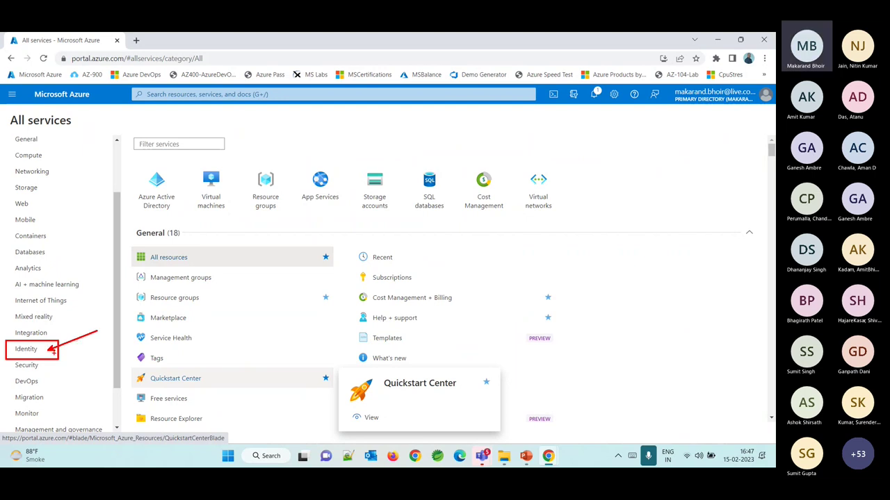
key(Escape)
click(25, 351)
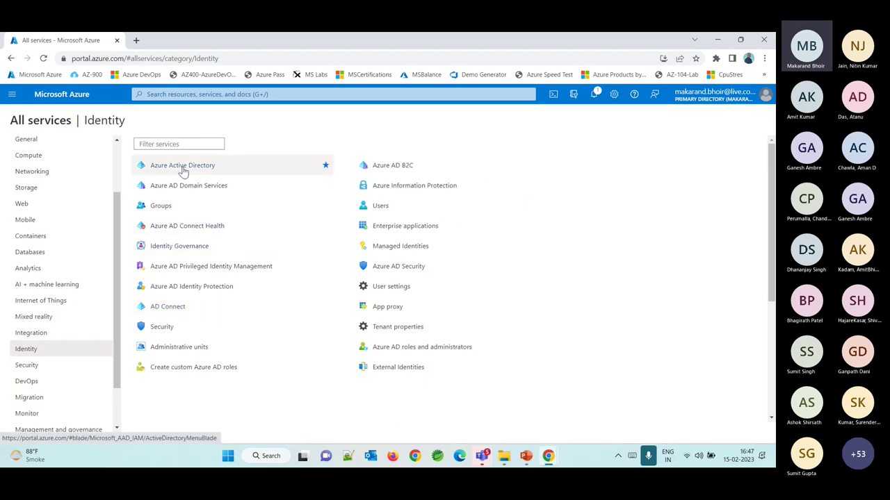
Step: Open Azure Active Directory and its Manage tenants list of five tenants
click(177, 170)
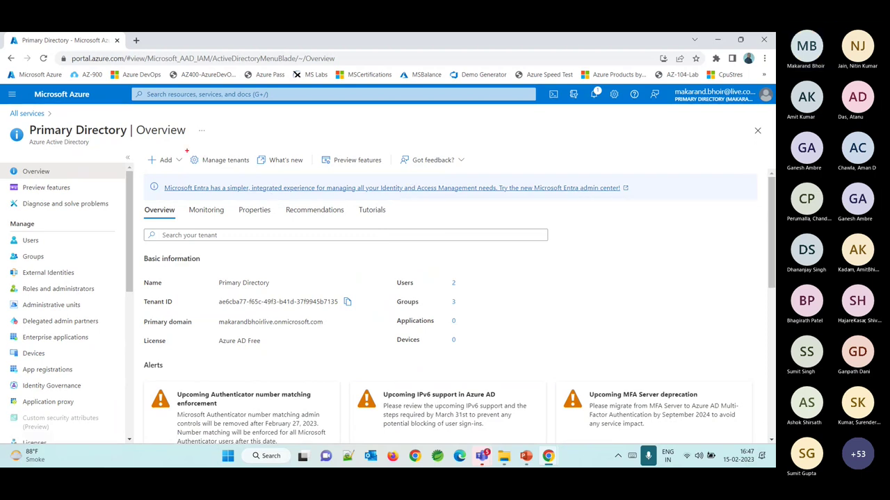
mouse_move(186, 151)
mouse_down()
mouse_move(249, 167)
mouse_move(270, 185)
mouse_up()
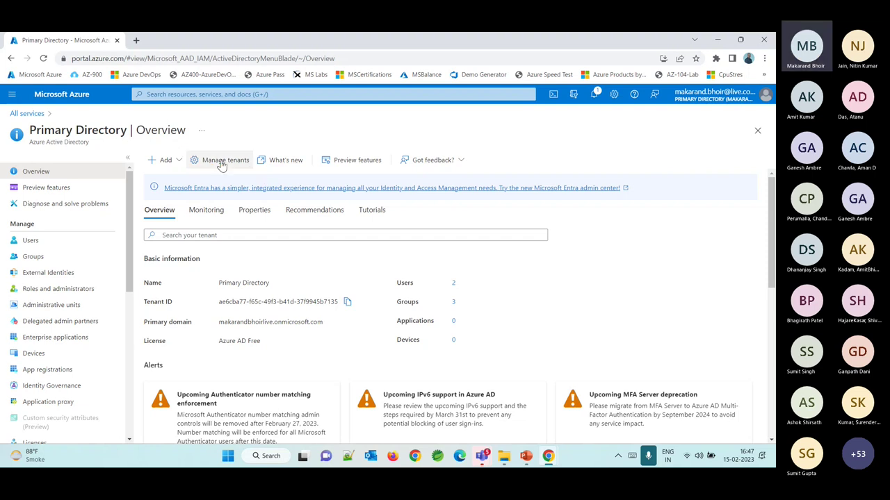
click(221, 163)
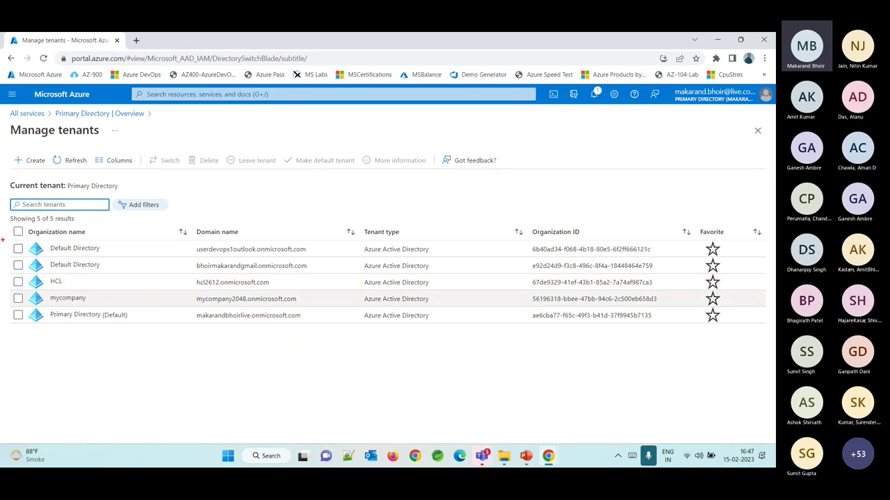
mouse_move(3, 241)
mouse_down()
mouse_move(107, 267)
mouse_move(153, 333)
mouse_up()
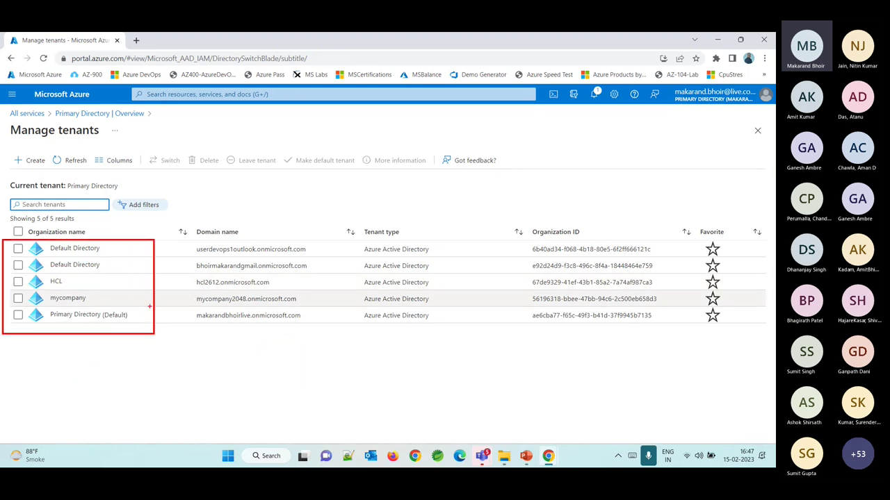
drag(140, 286, 341, 226)
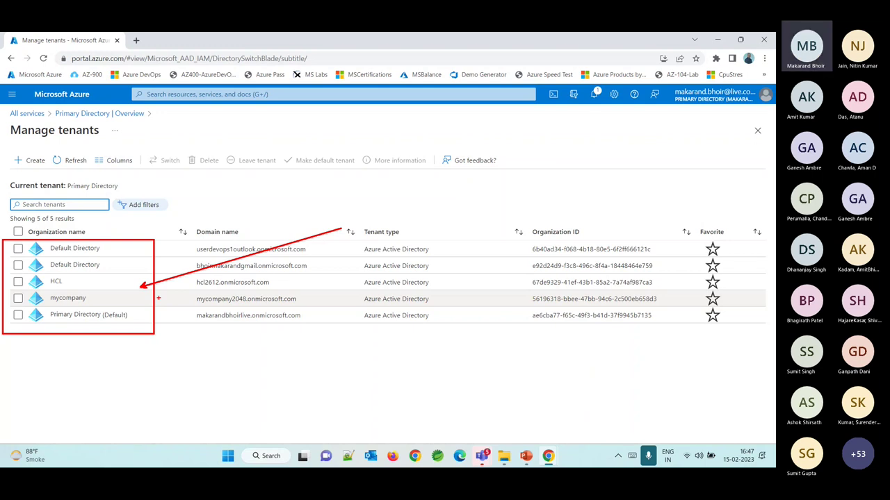
drag(43, 167, 66, 208)
drag(8, 148, 56, 182)
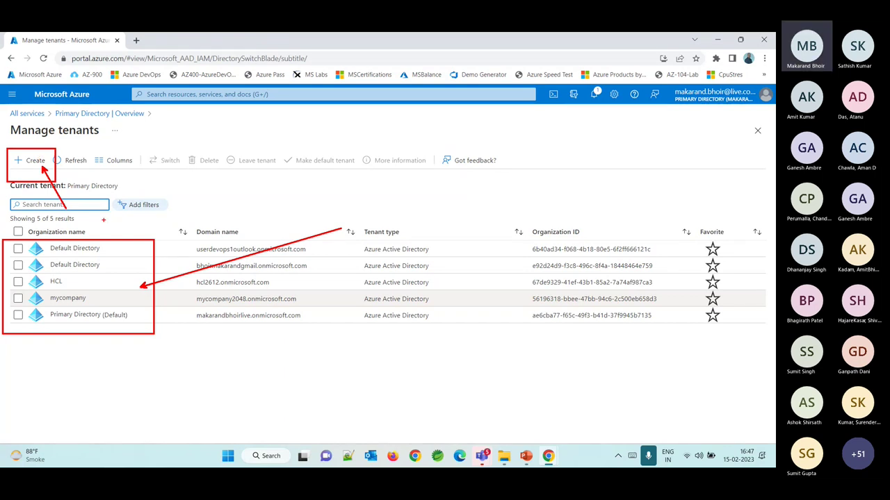
key(Escape)
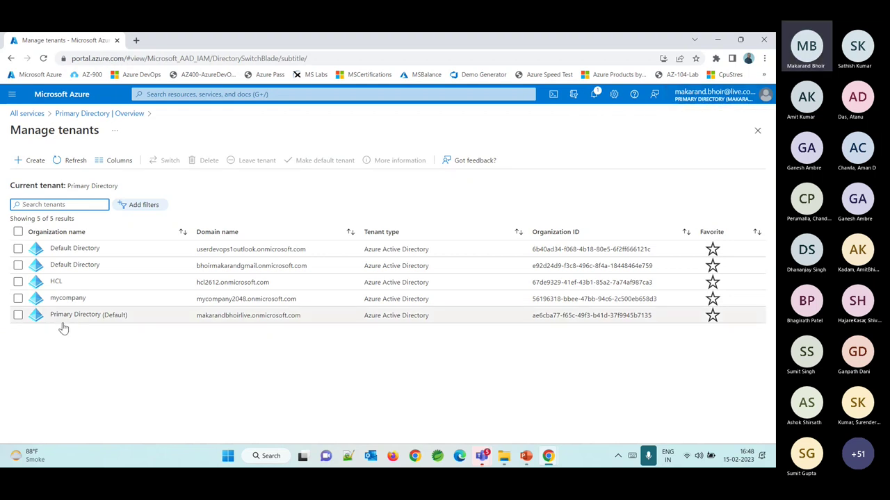
drag(40, 308, 171, 327)
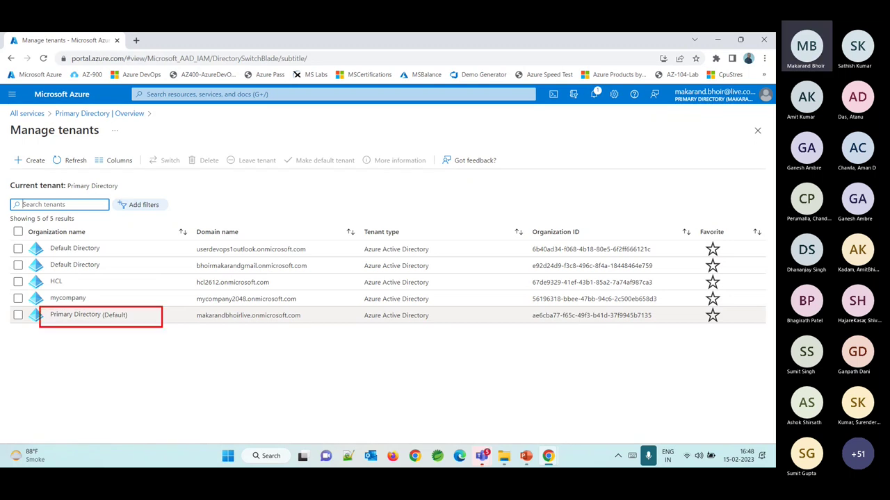
drag(194, 294, 142, 315)
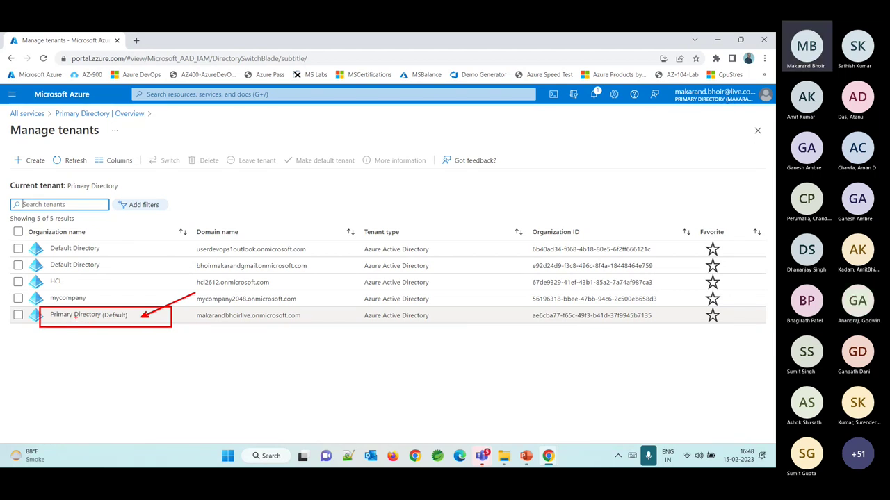
key(Escape)
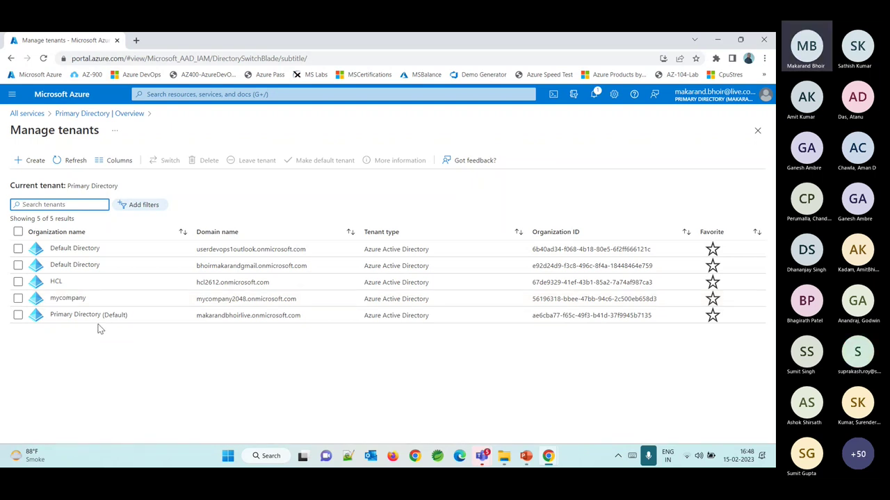
click(79, 115)
Step: Open Primary Directory Users, showing one Microsoft-account Member and one external Guest
click(32, 241)
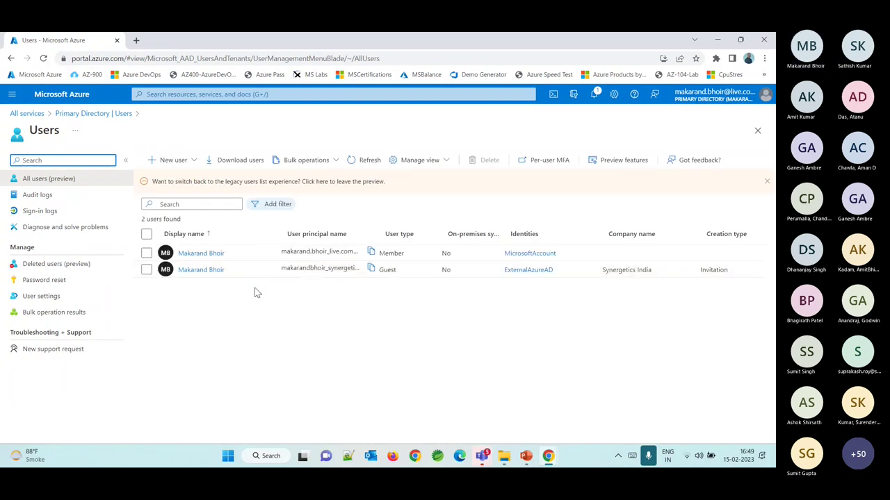
mouse_move(141, 247)
mouse_down()
mouse_move(266, 277)
mouse_move(236, 254)
mouse_move(279, 234)
mouse_up()
drag(227, 272, 272, 324)
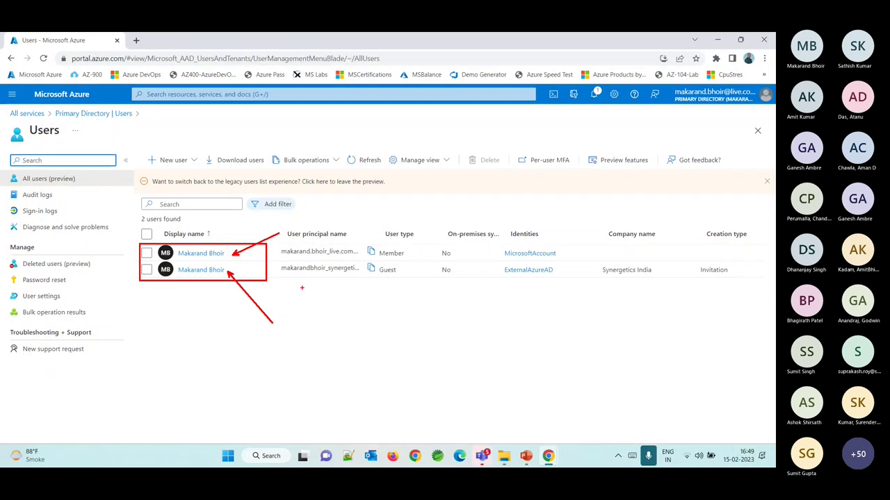
drag(330, 245, 377, 225)
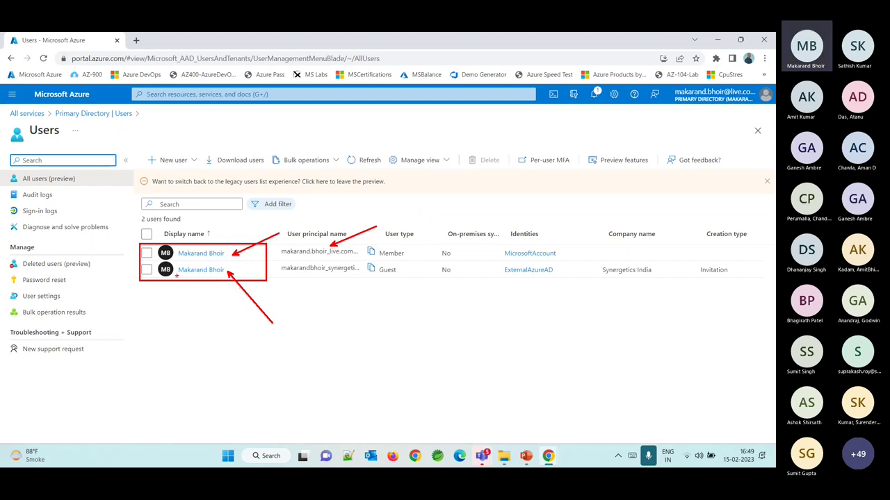
mouse_move(239, 273)
mouse_down()
mouse_move(263, 263)
mouse_move(353, 276)
mouse_up()
key(Escape)
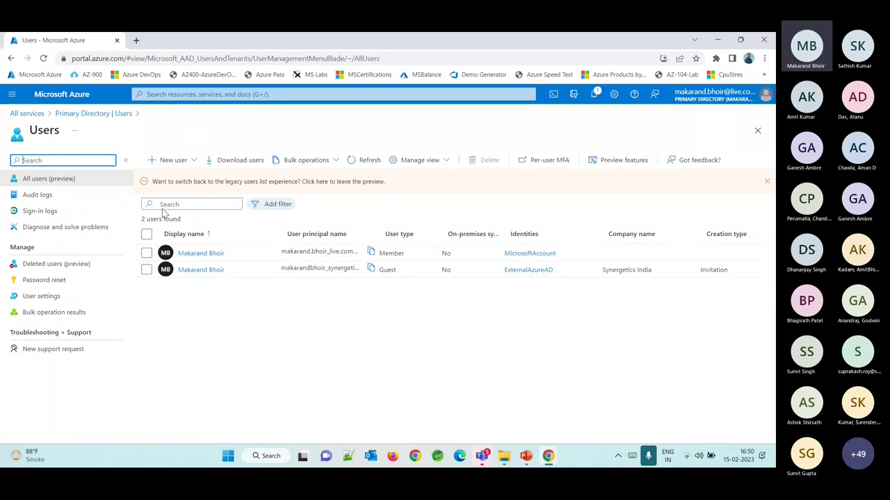
Step: Back on Manage tenants, review the mycompany tenant's details and tick its checkbox
click(71, 119)
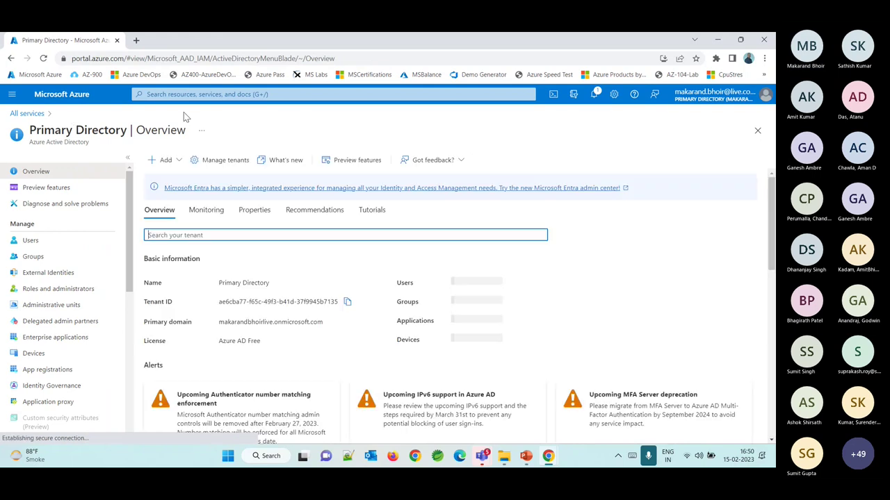
click(208, 159)
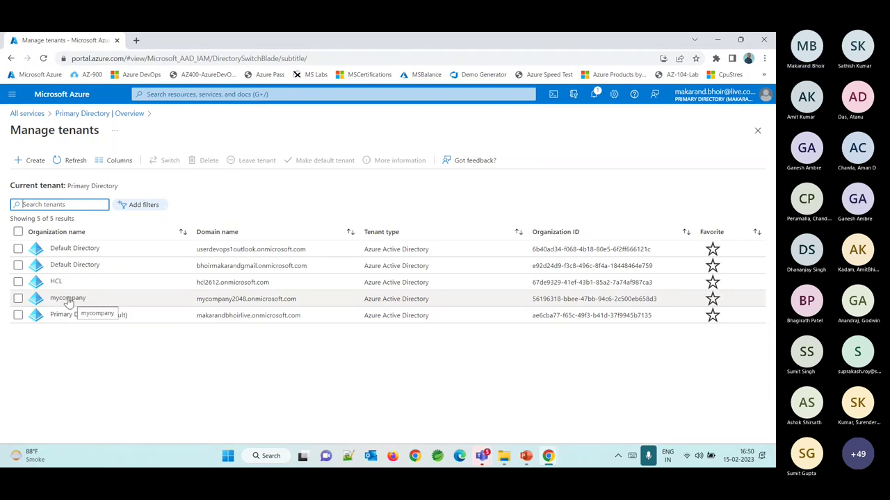
click(67, 299)
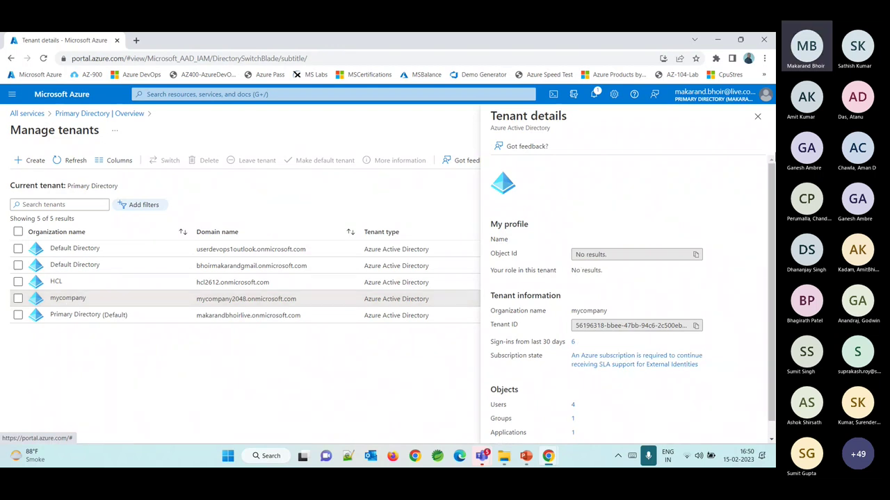
click(758, 117)
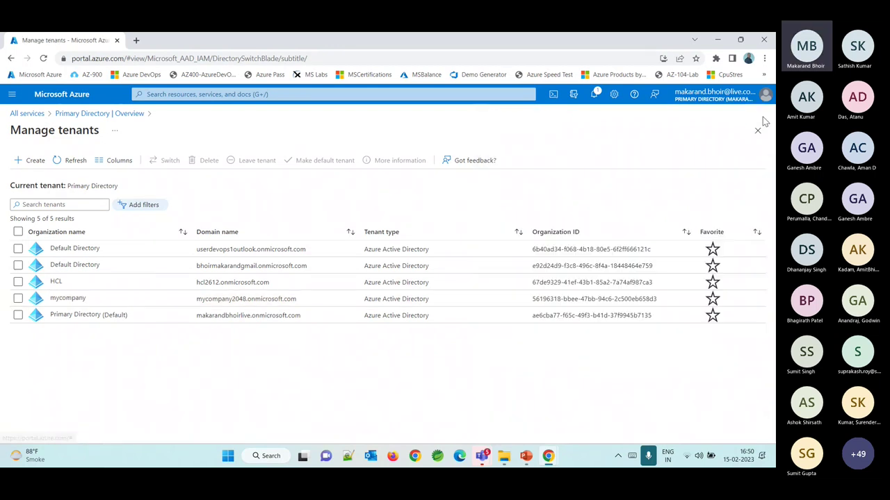
click(18, 299)
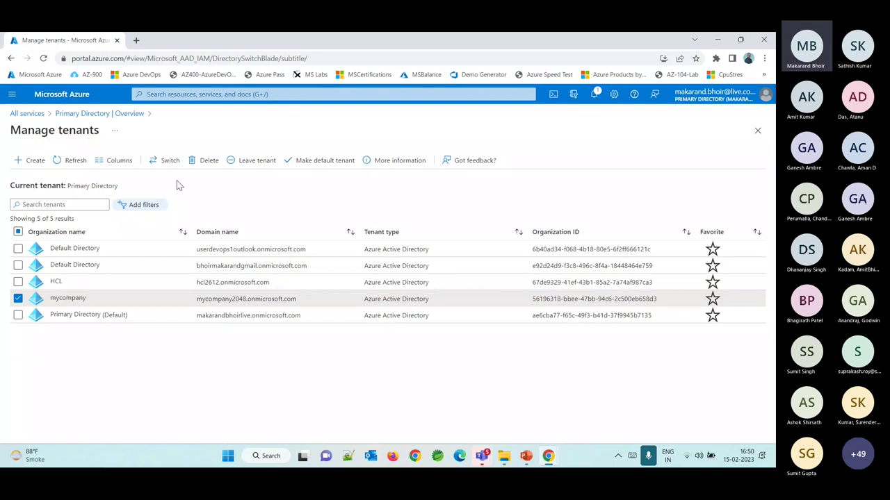
Step: Open the account menu at the top right of the portal
drag(186, 179, 147, 153)
drag(185, 157, 224, 132)
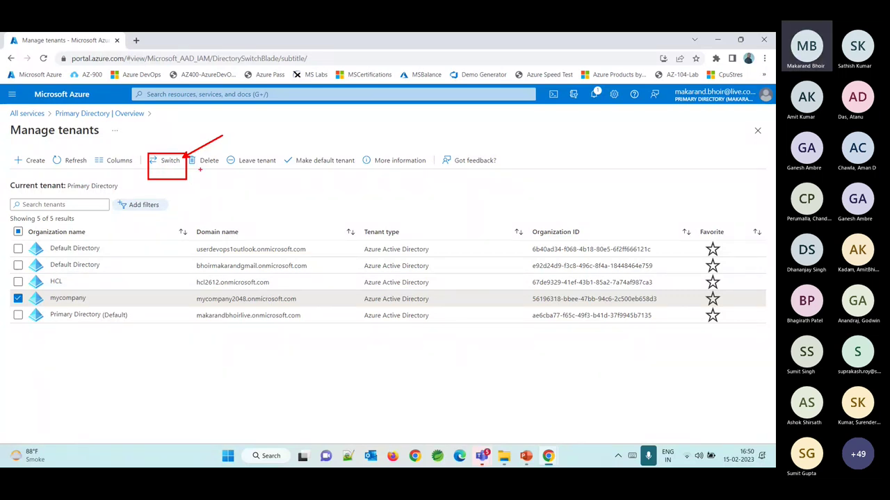
key(Escape)
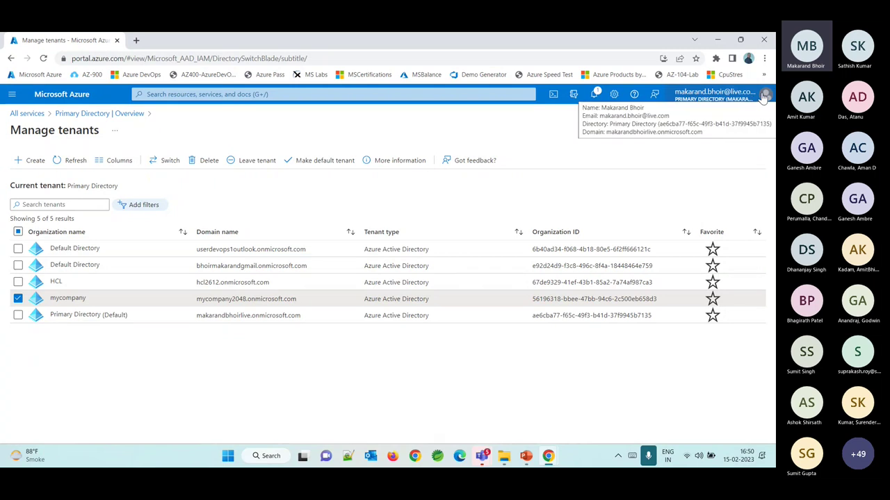
click(765, 95)
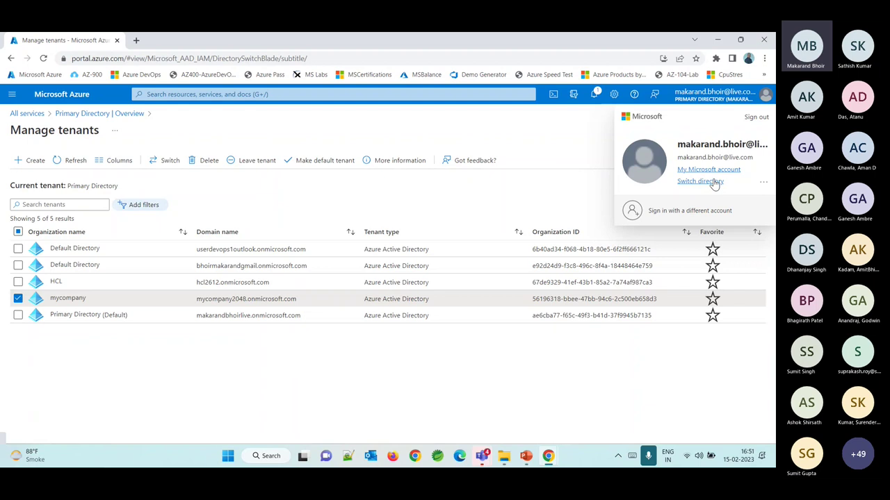
Step: Switch to mycompany via Directories + subscriptions and reopen its Azure Active Directory overview
click(714, 182)
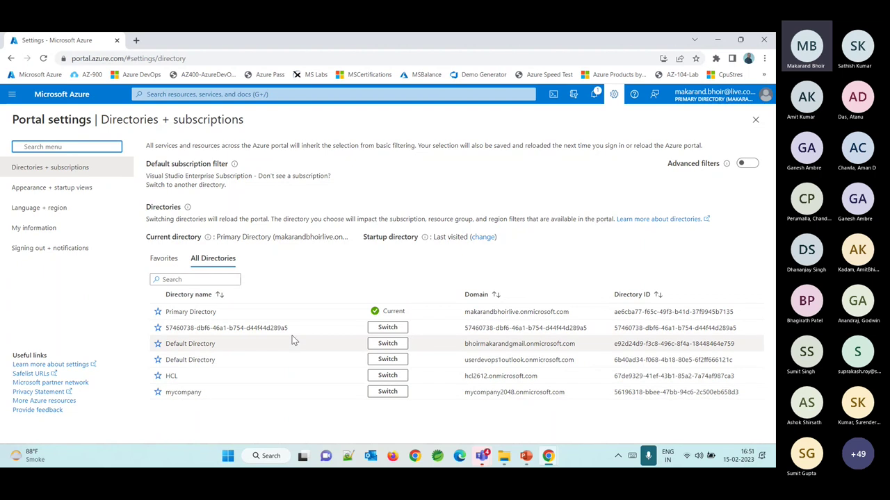
click(383, 393)
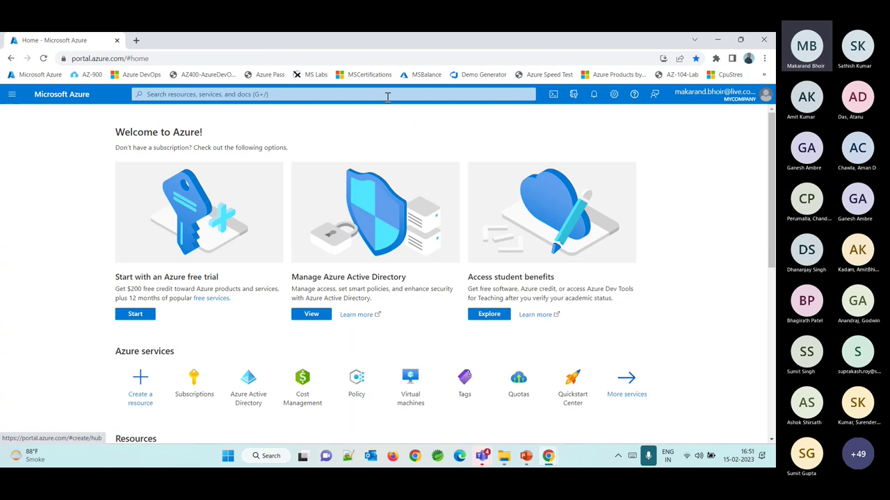
click(351, 94)
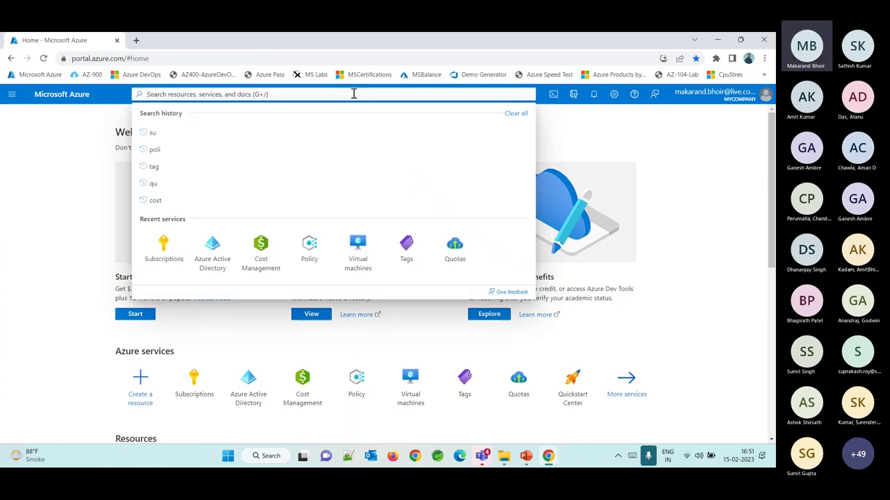
click(214, 259)
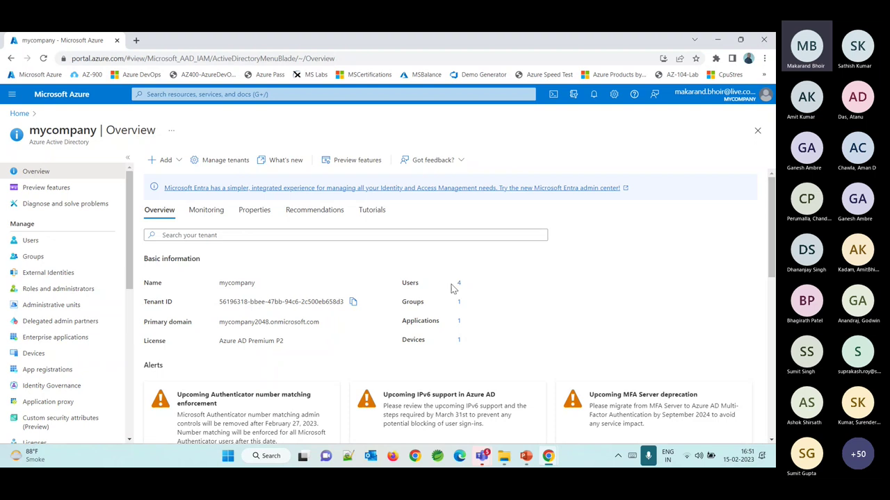
Step: View the four mycompany member users, then bring up the account menu
click(30, 241)
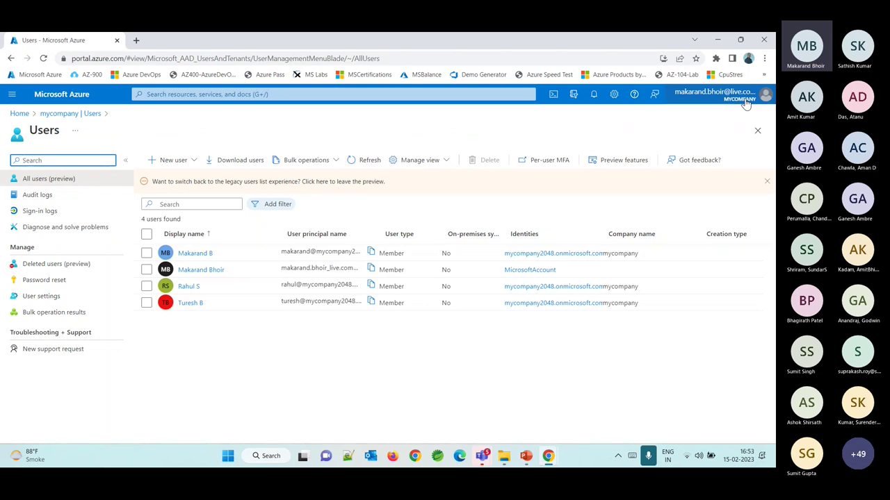
key(alt)
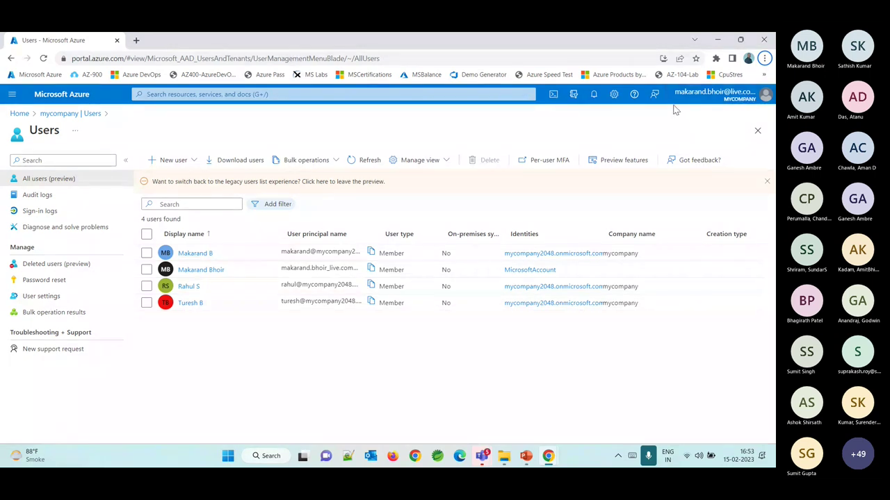
click(730, 96)
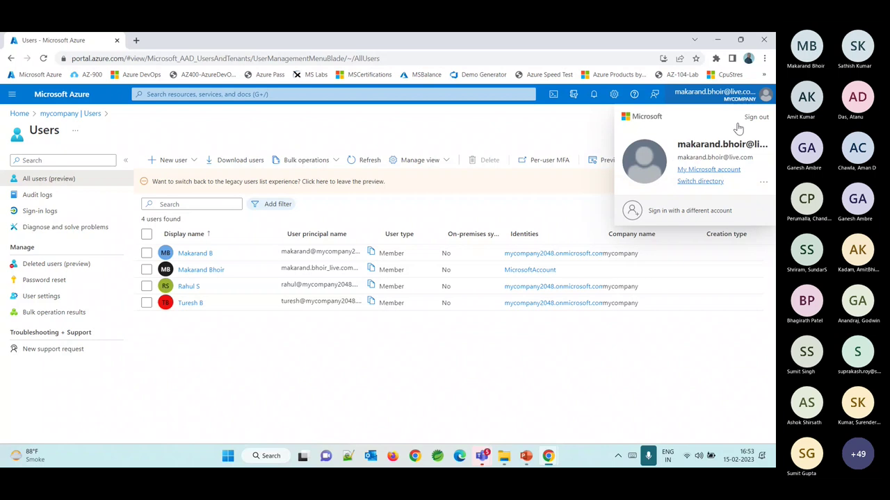
Step: Switch back to the Primary Directory in Directories + subscriptions
click(700, 182)
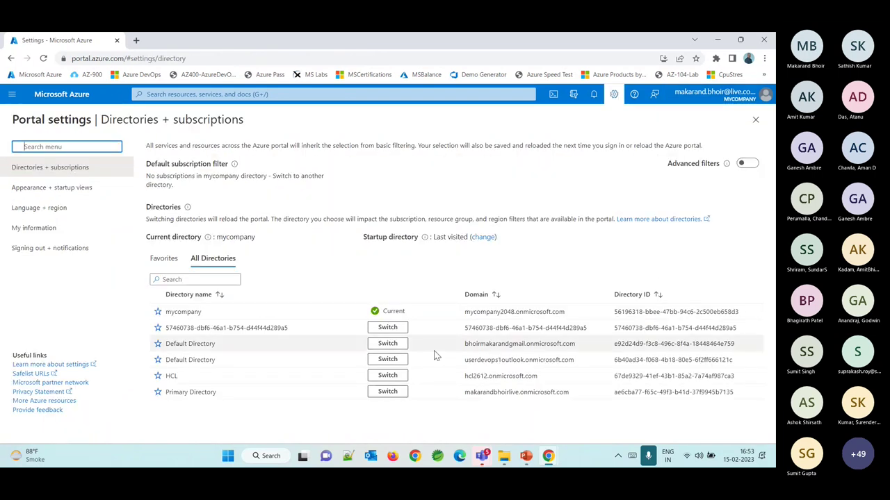
click(388, 392)
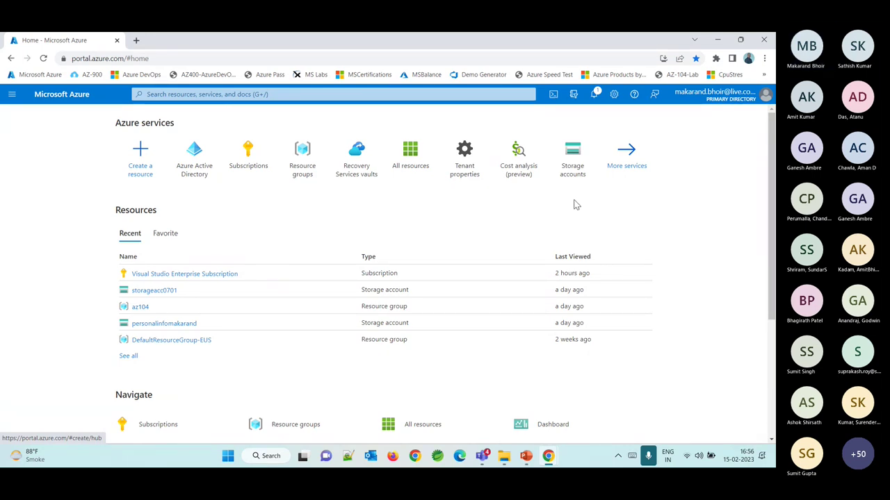
Step: Open the Primary Directory's Azure AD overview: Free license, 2 users, 3 groups
mouse_move(728, 101)
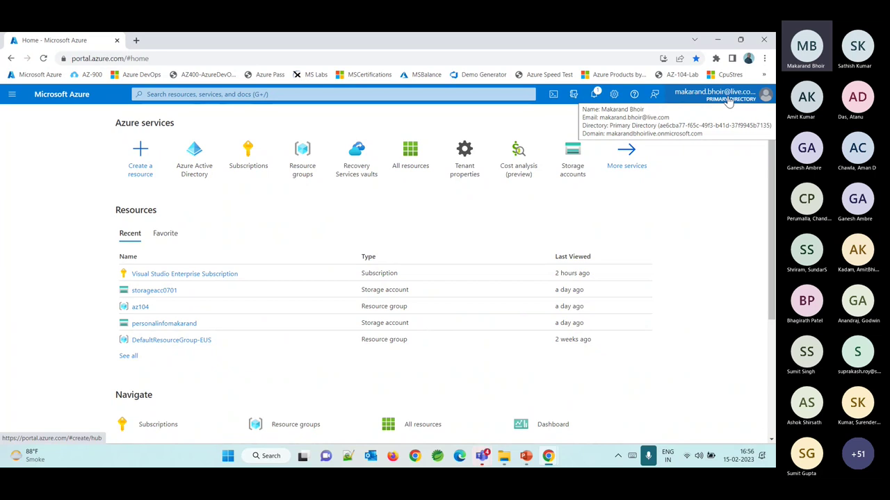
click(729, 101)
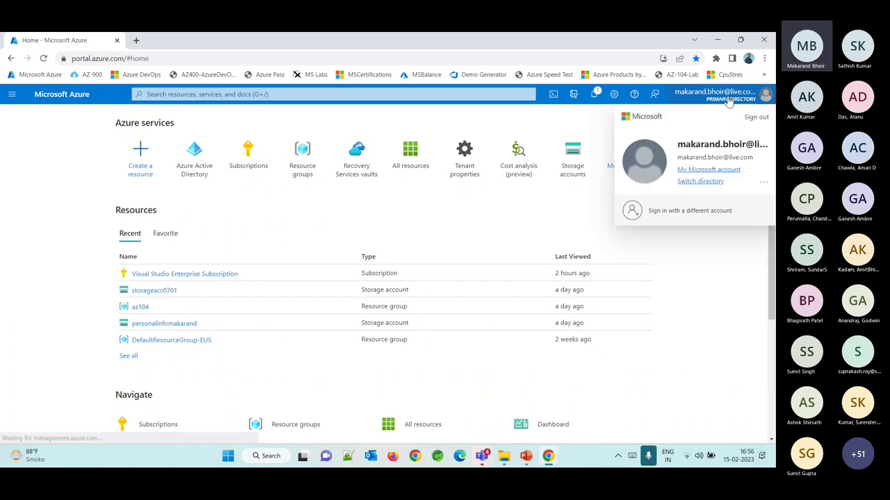
click(188, 163)
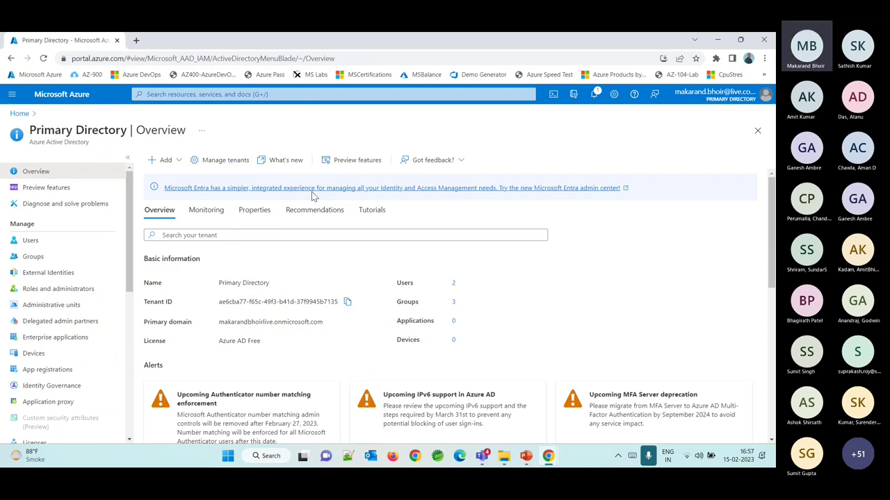
Step: From the Manage tenants list, start a new Azure Active Directory tenant with + Create
click(226, 164)
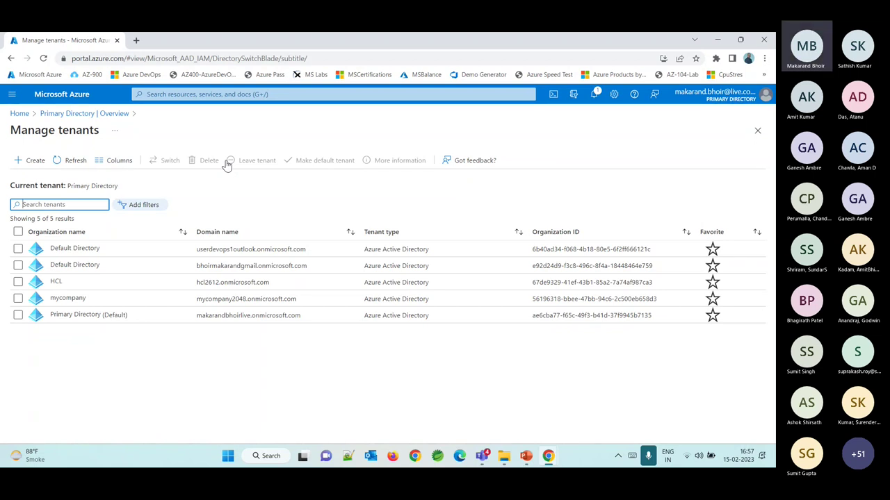
mouse_move(7, 152)
mouse_down()
mouse_move(56, 175)
mouse_move(99, 133)
mouse_up()
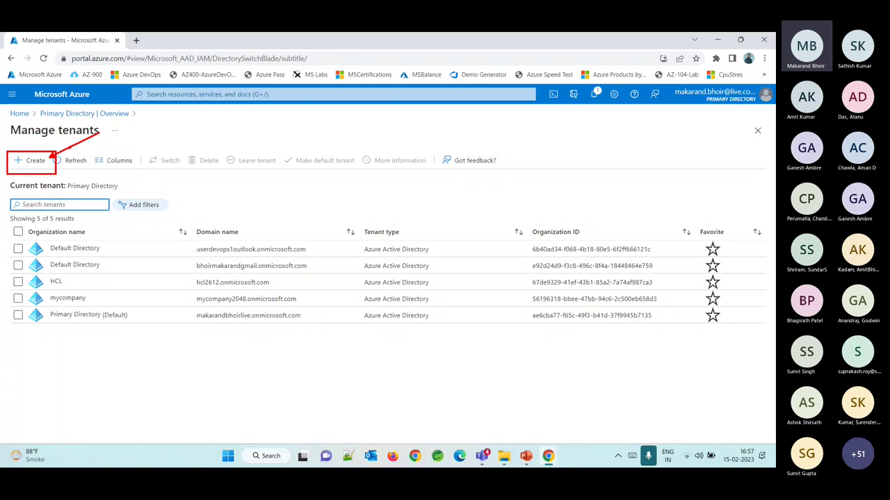
key(Escape)
click(42, 164)
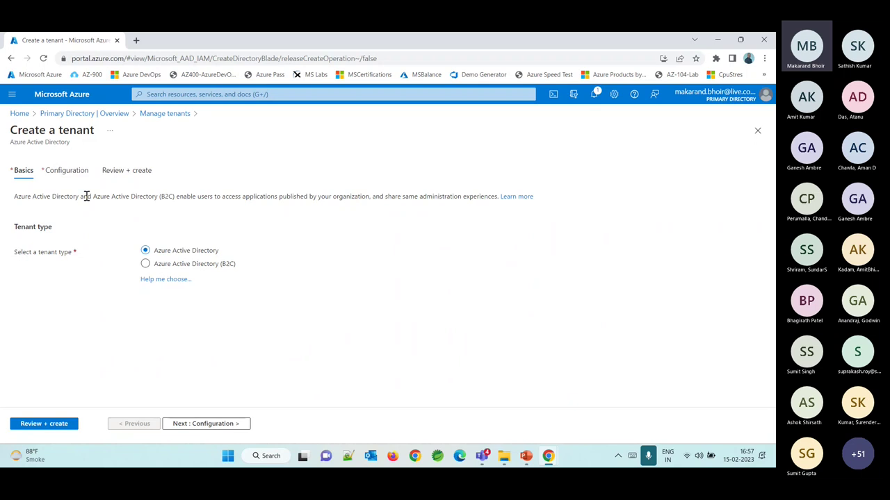
Step: Enter smartcom as organization name and initial domain; the domain proves already taken
click(75, 179)
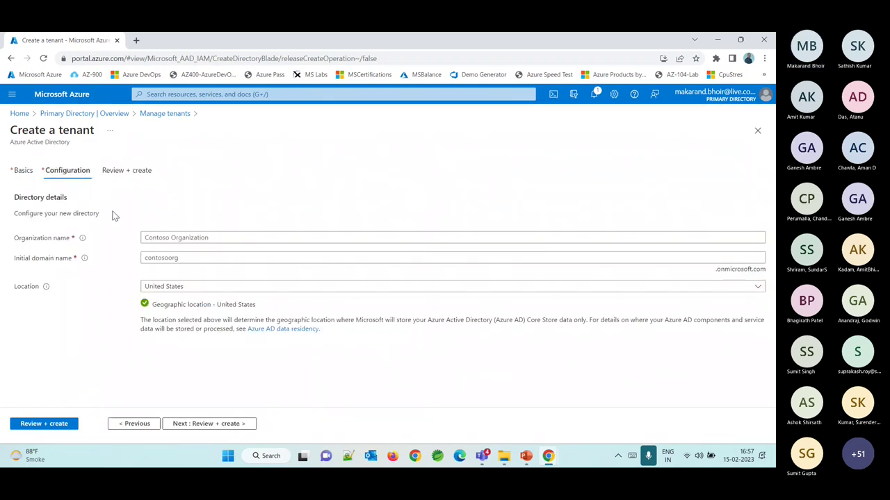
click(174, 237)
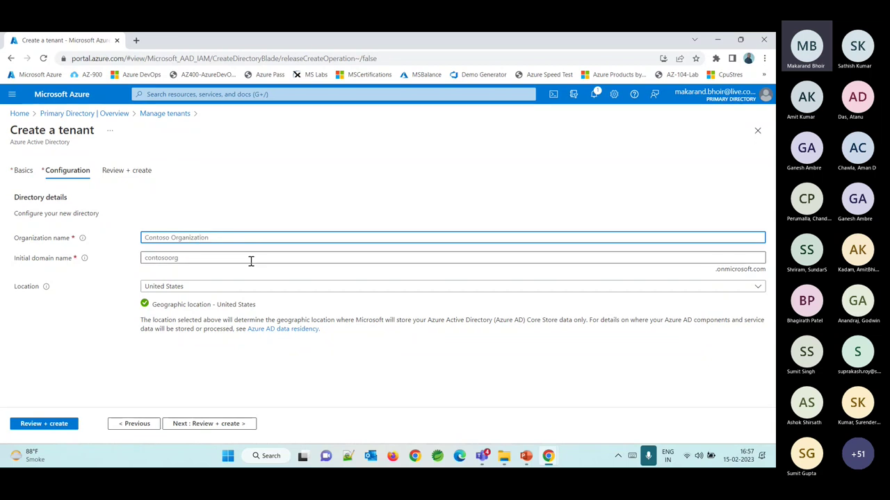
text(mycom)
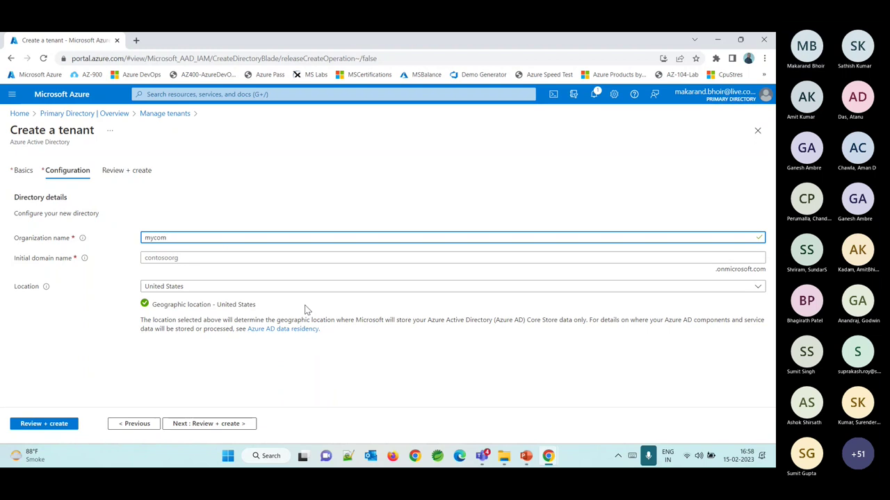
key(BackSpace)
key(BackSpace)
key(BackSpace)
key(BackSpace)
key(BackSpace)
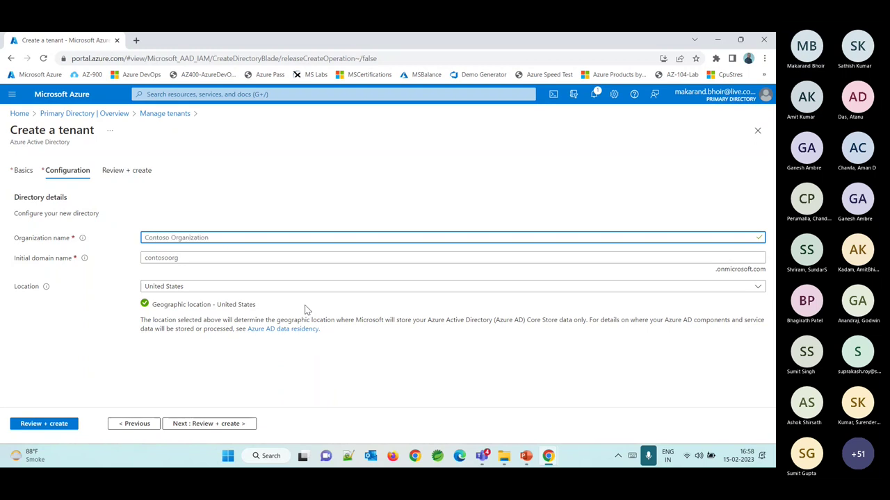
text(smartcom)
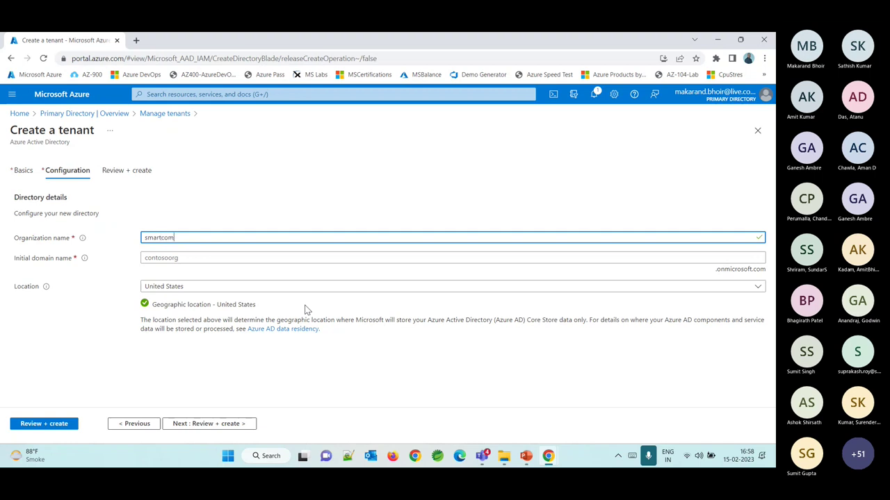
click(234, 260)
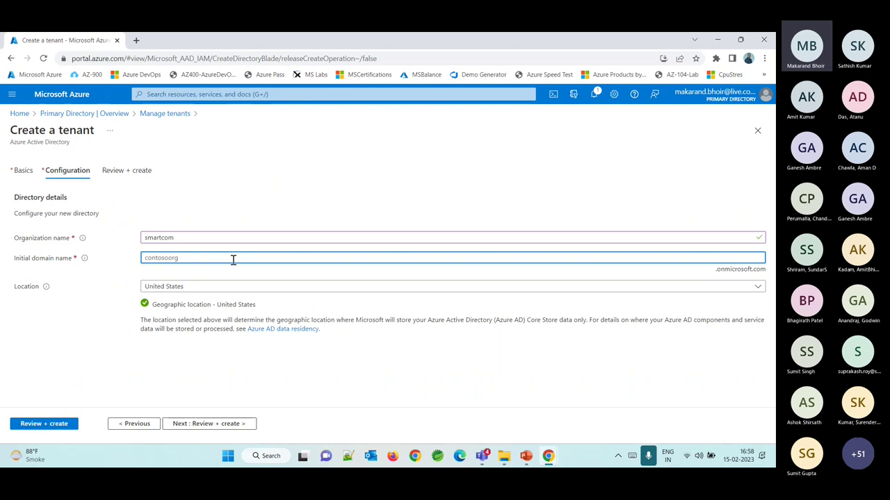
text(s)
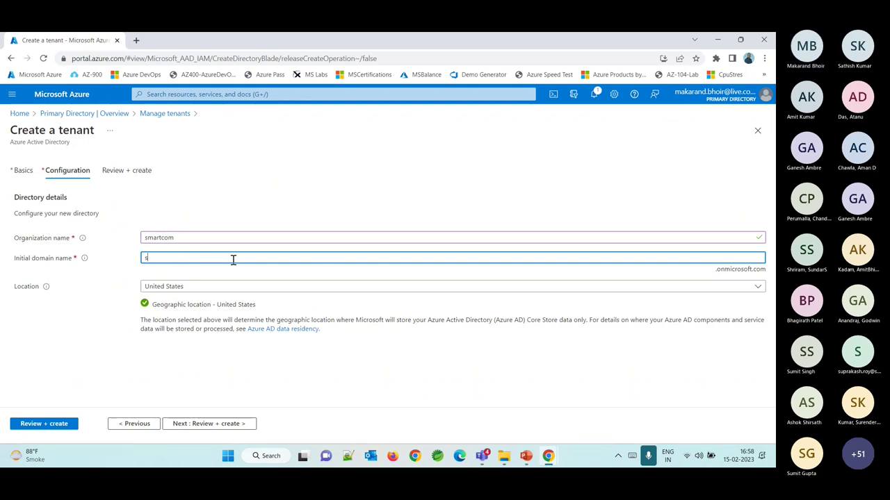
text(martcom)
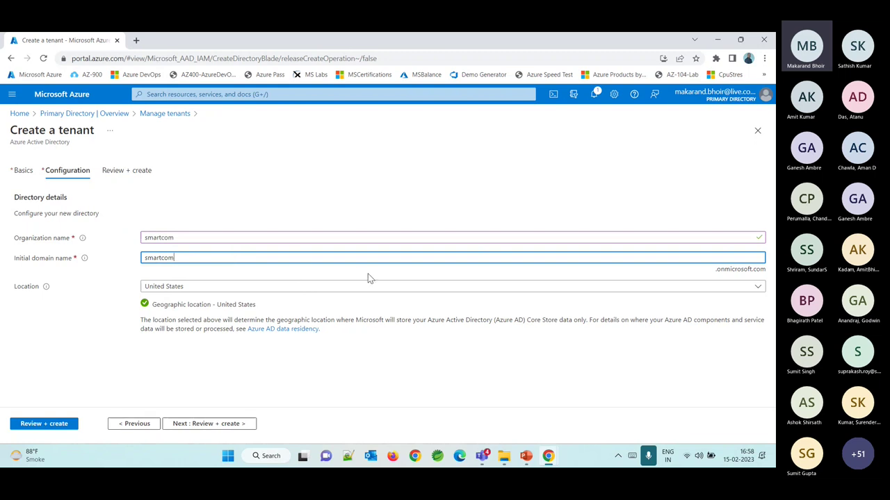
click(254, 270)
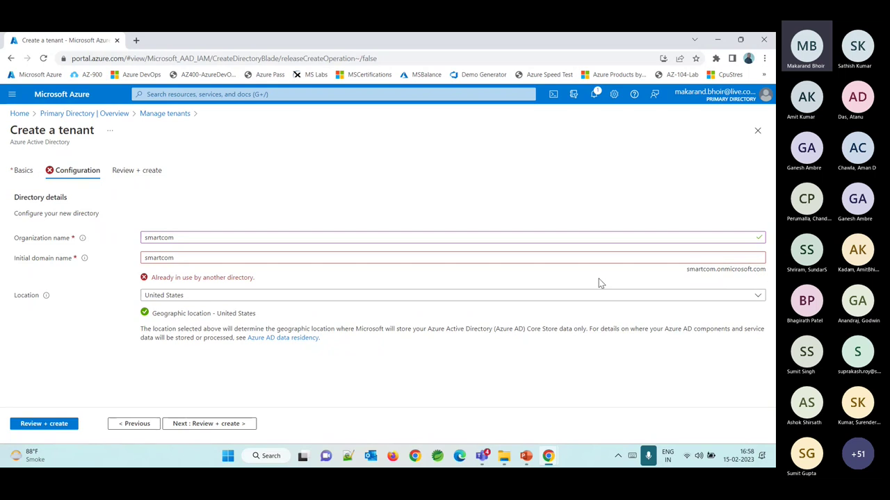
Step: Change the rejected domain name to smartcom1658
click(202, 258)
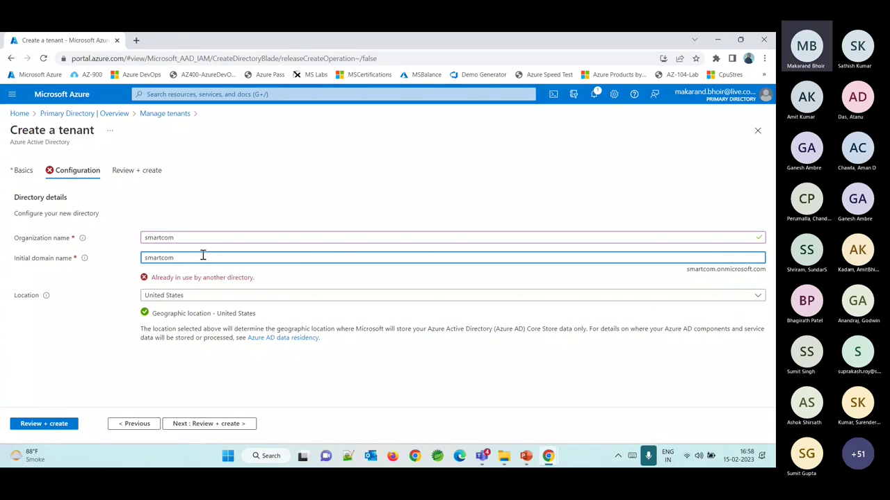
text(1658)
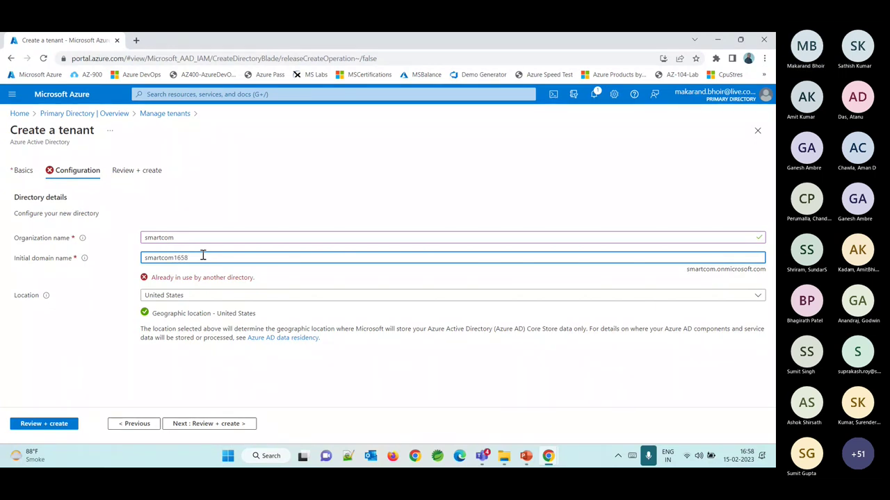
key(Tab)
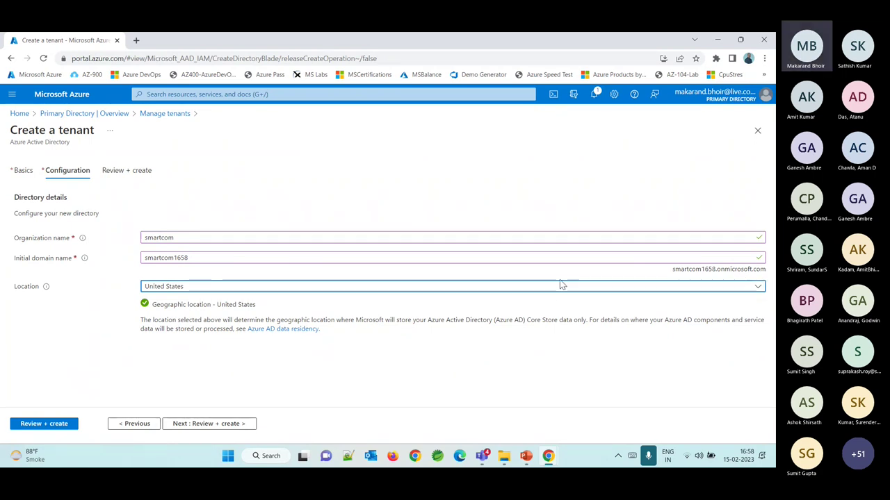
Step: Set the tenant location to India and move on to Review + create
click(201, 289)
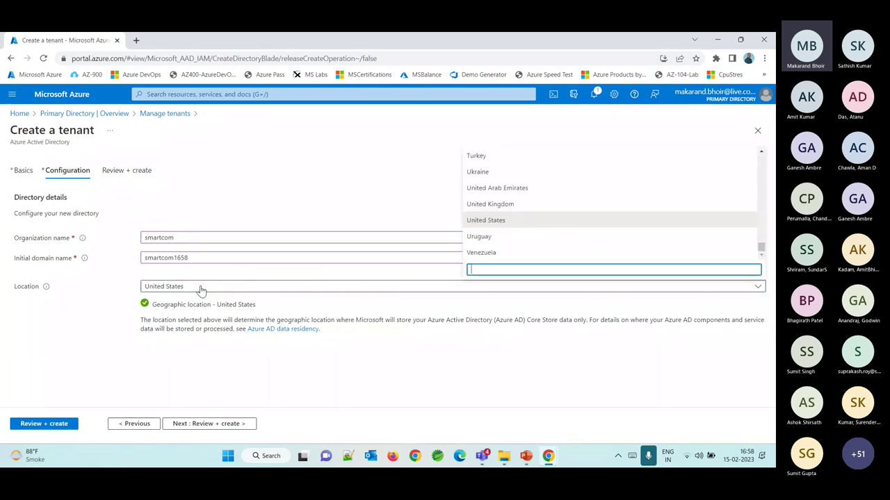
text(india)
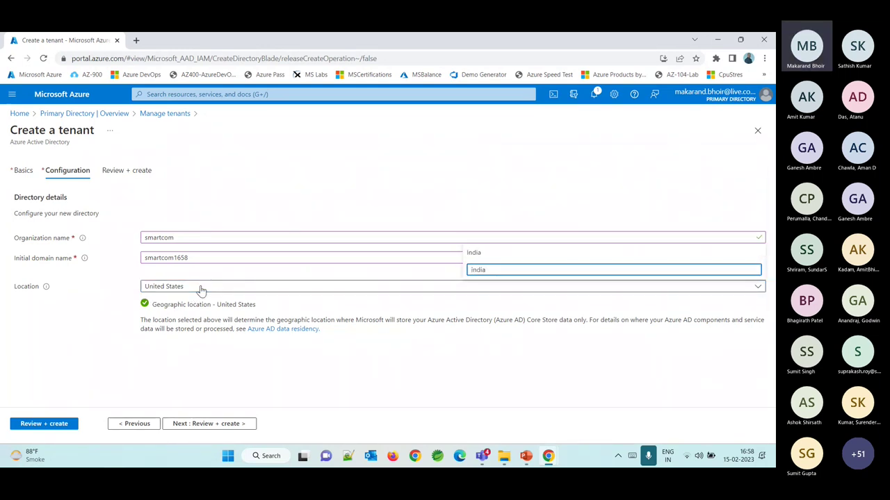
click(477, 254)
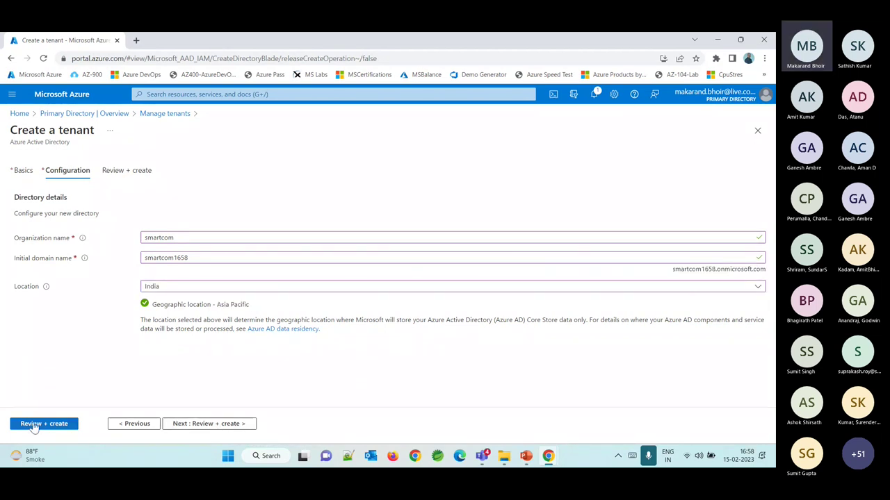
click(40, 426)
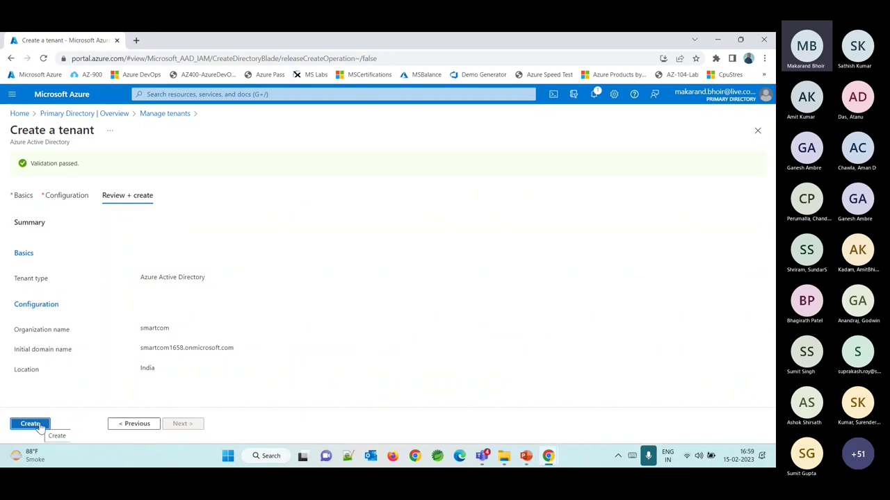
Step: Create the smartcom tenant, entering and submitting the CAPTCHA letters
click(41, 425)
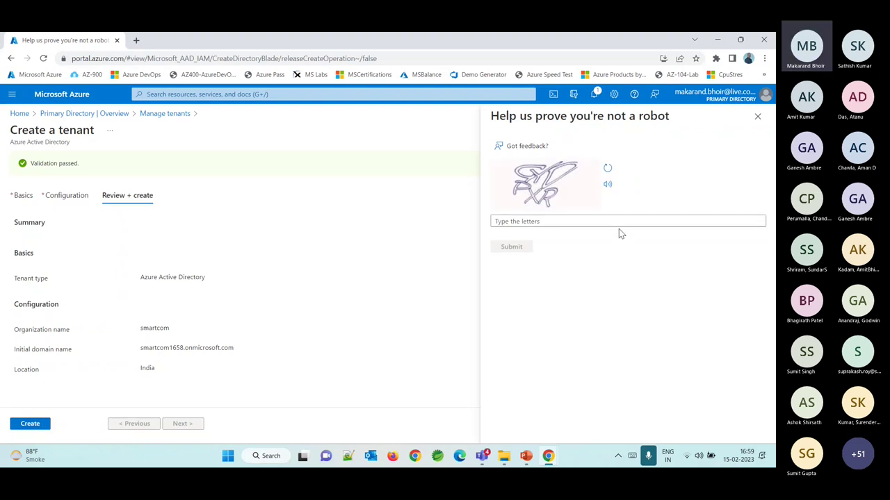
click(566, 221)
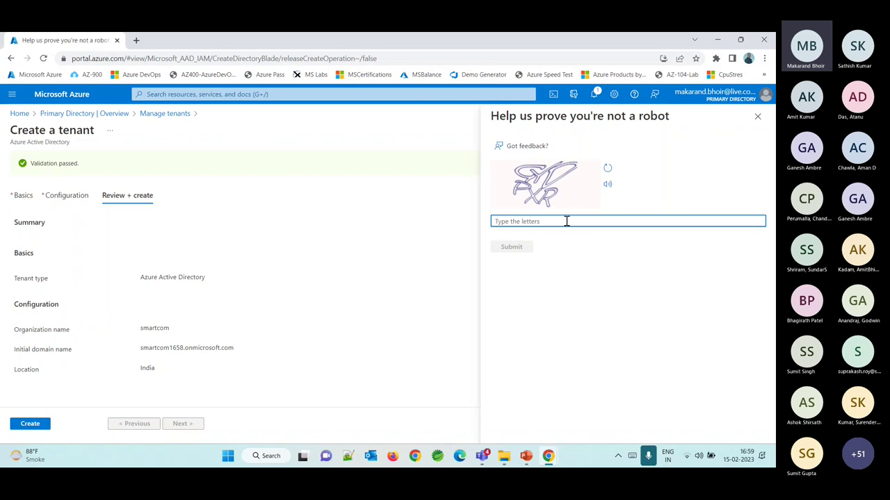
text(GYD)
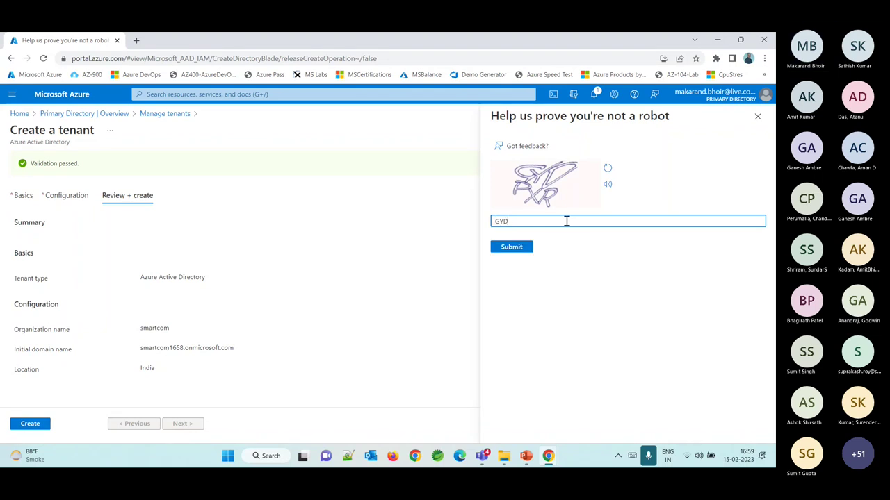
text(PXR)
click(512, 248)
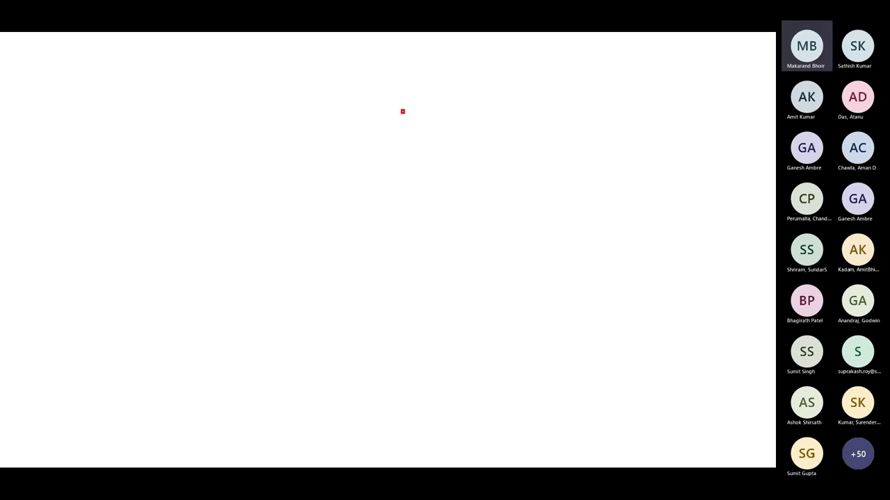
Step: Draw a large red box with a blue rectangle inside, labelled App1 beneath it
mouse_move(401, 110)
mouse_down()
mouse_move(514, 270)
mouse_move(603, 317)
mouse_up()
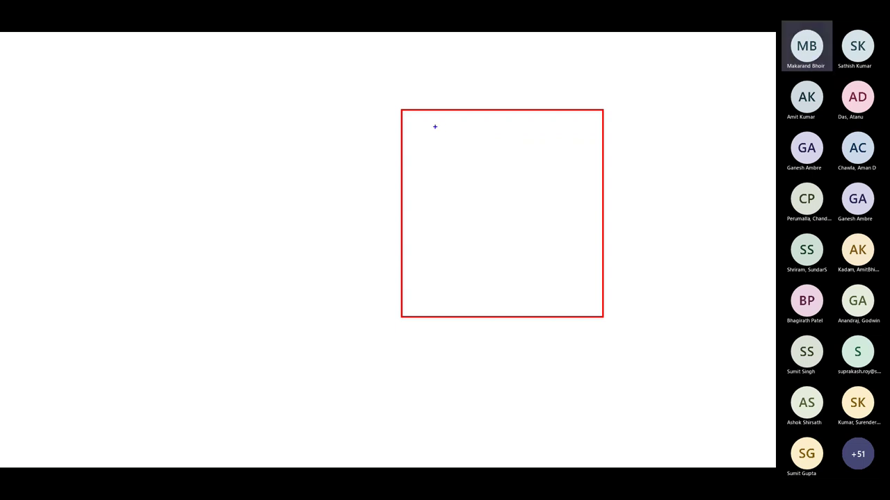
drag(435, 126, 553, 202)
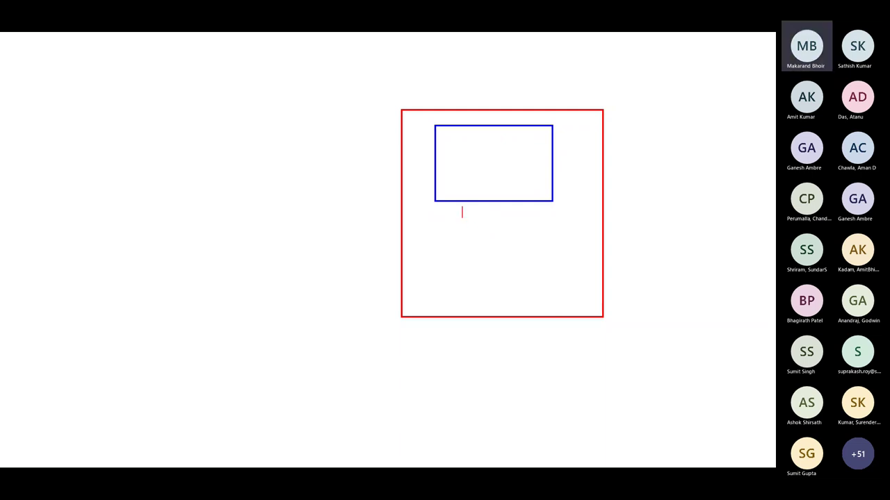
click(462, 212)
text(App1)
Step: Draw a tall left red box with two green rectangles and two small green squares inside
drag(75, 103, 203, 322)
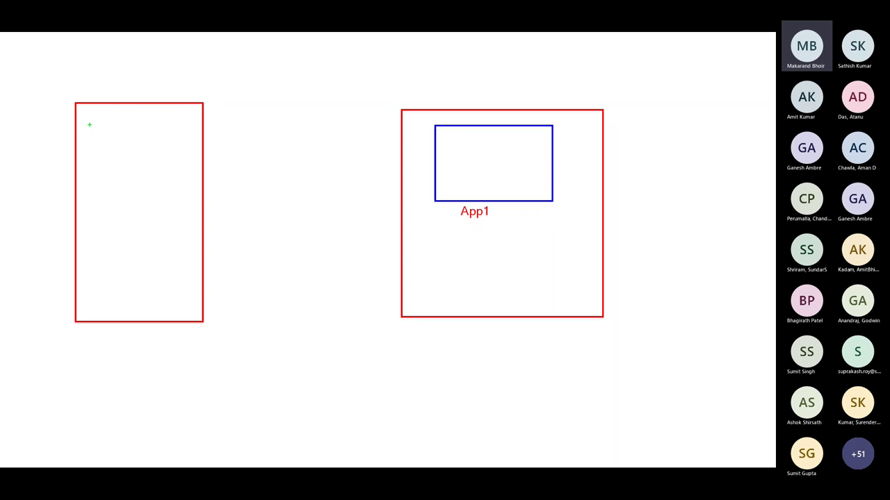
drag(86, 121, 180, 178)
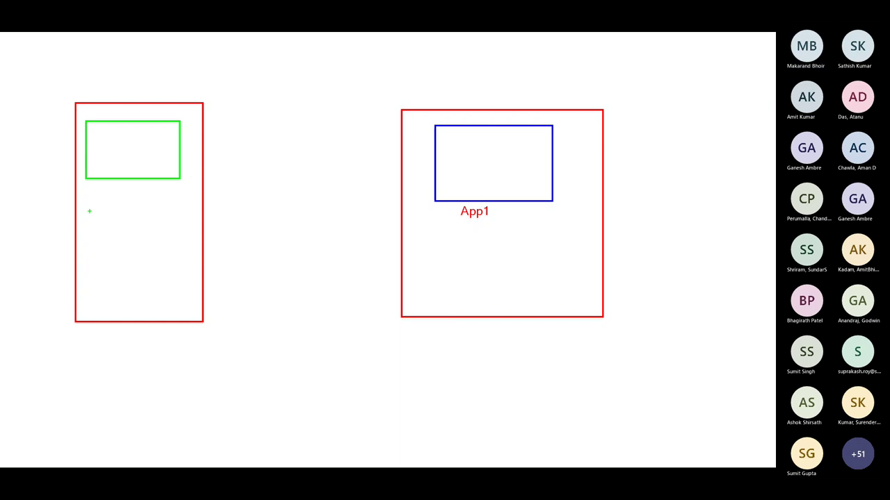
drag(89, 210, 178, 265)
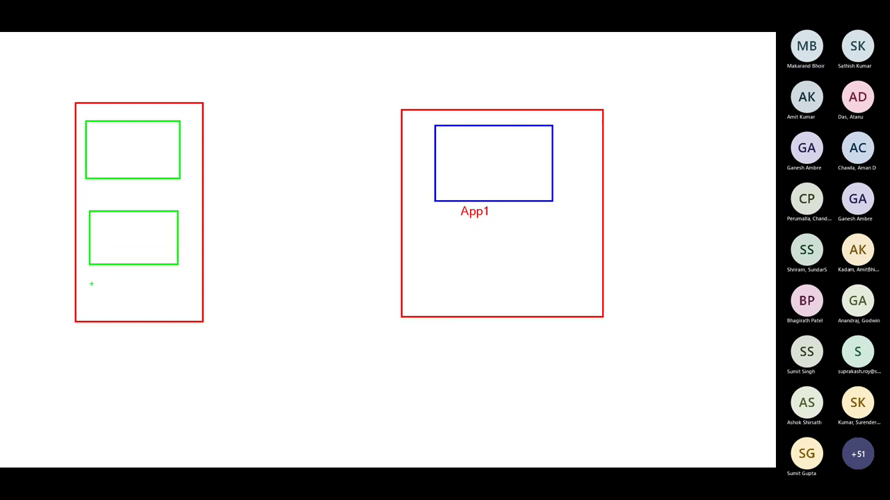
drag(90, 283, 176, 315)
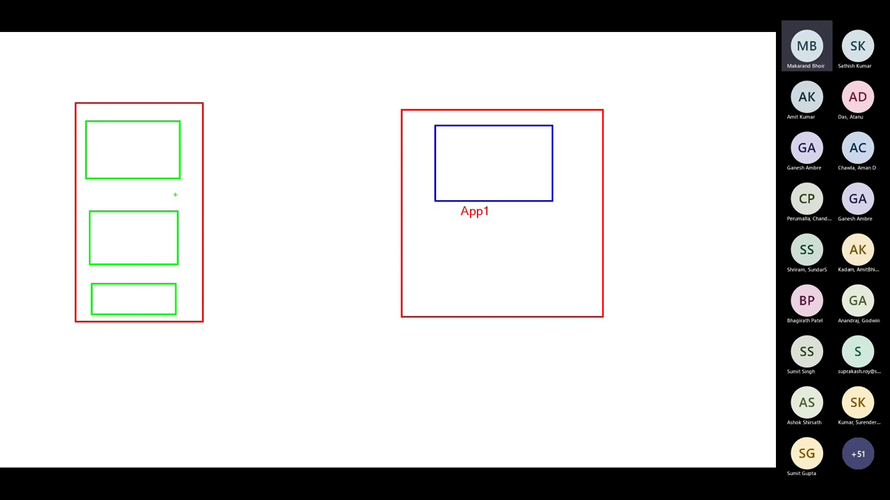
key(ctrl+z)
drag(88, 288, 119, 317)
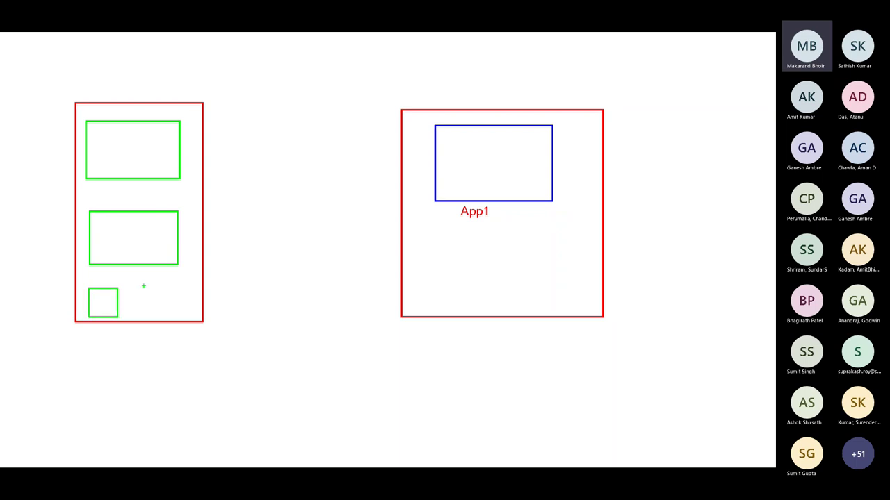
drag(143, 285, 176, 318)
Step: Draw a tall green rectangle in the gap between the left and right red boxes
drag(260, 109, 348, 305)
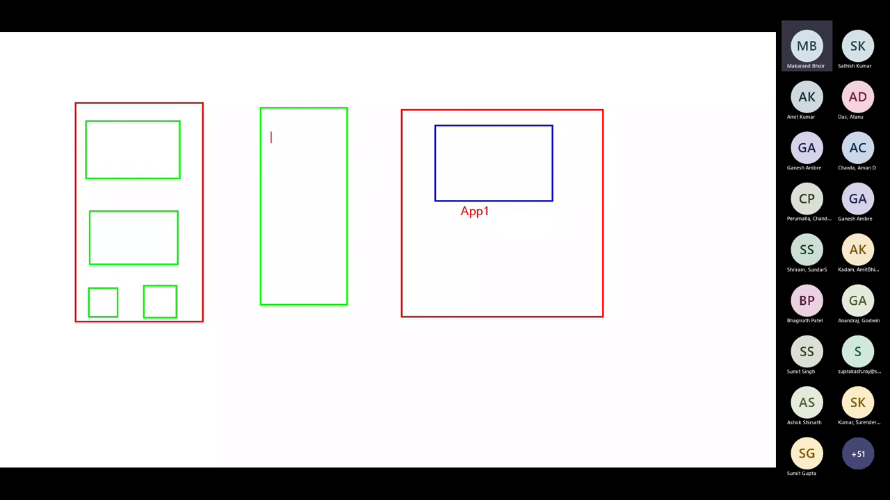
Step: Write Facebook, Instagram, Google, etc on separate lines and draw an arrow from the top green rectangle
text(Face)
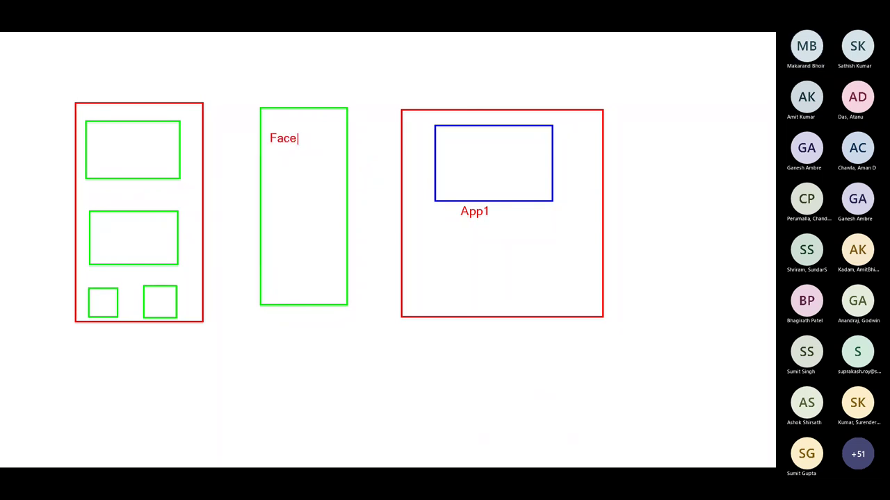
text(book)
key(Return)
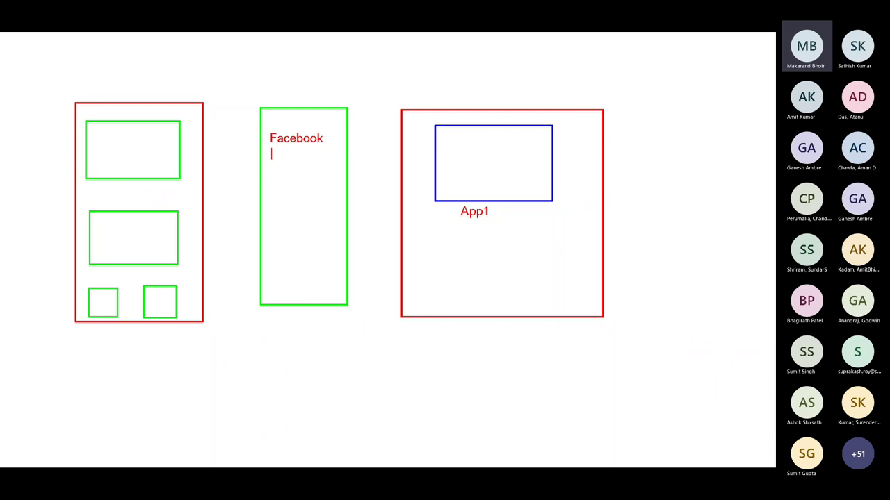
text(l)
key(BackSpace)
text(Instagram)
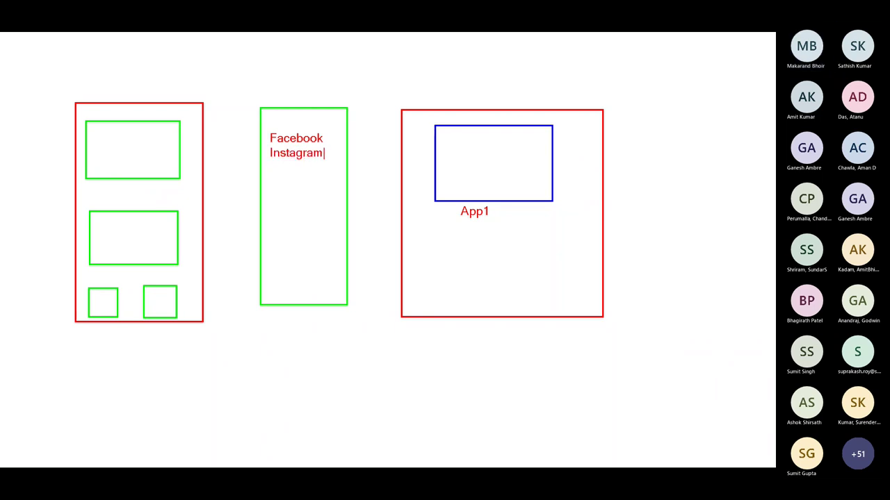
key(Return)
text(Google)
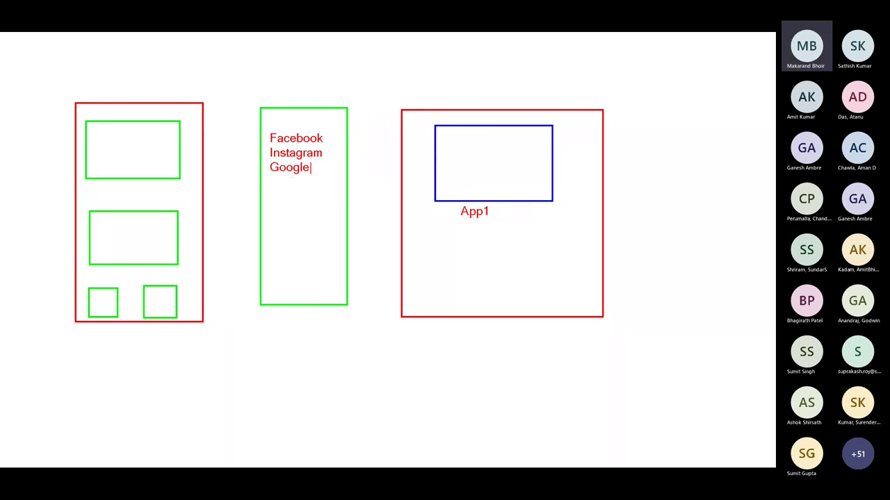
key(Return)
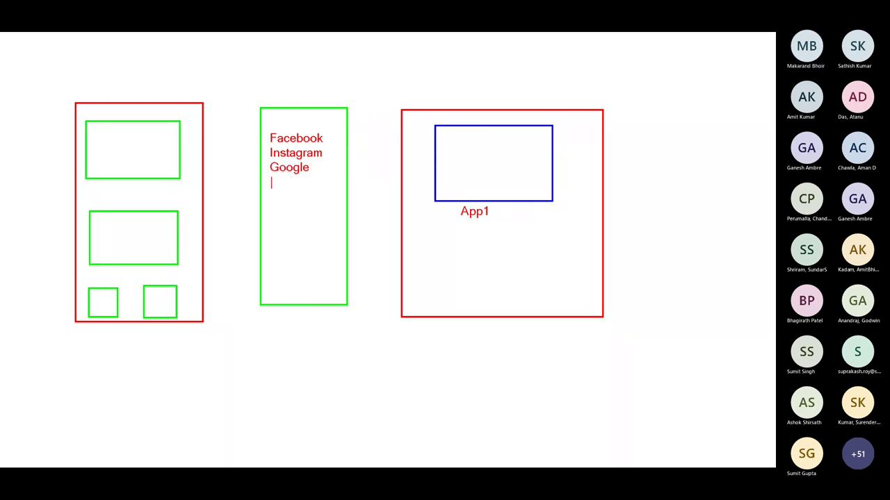
text(etc)
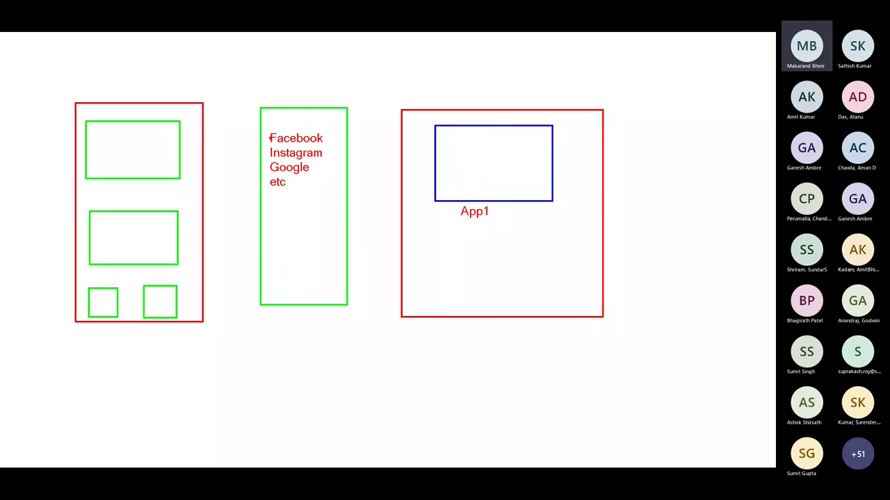
drag(269, 138, 185, 138)
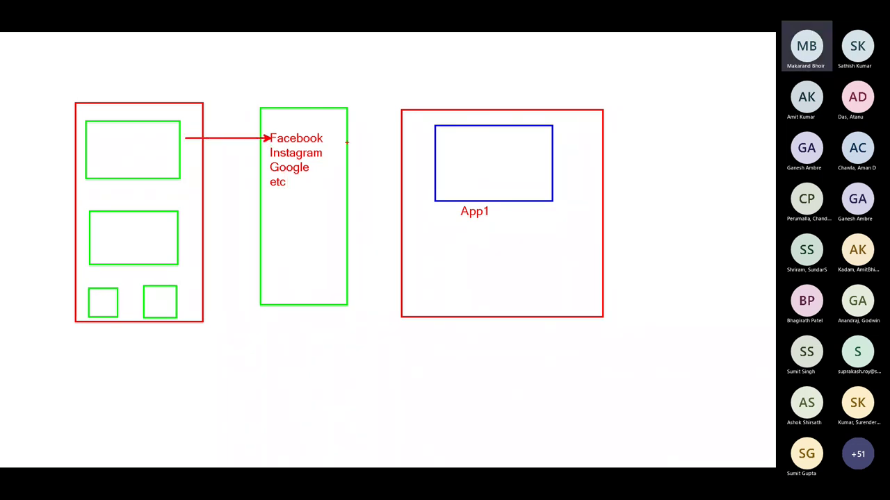
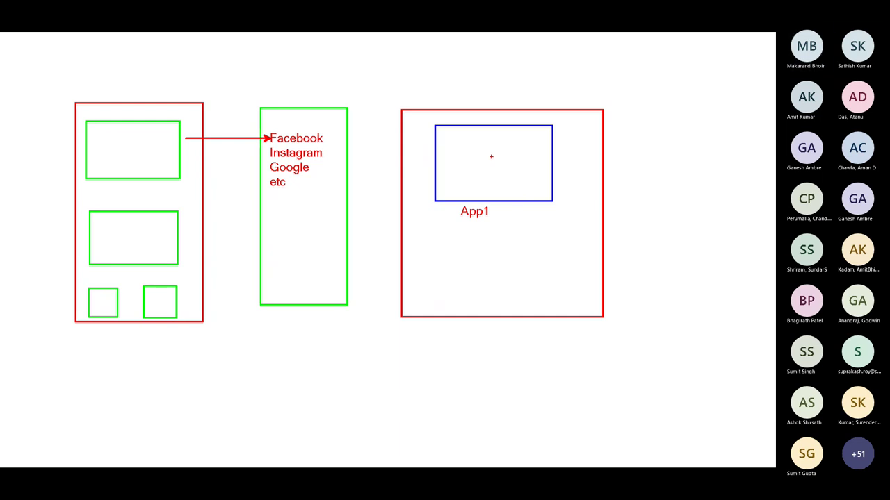
Step: Dismiss the post-creation verification panel and go back to the Primary Directory overview via the breadcrumb
key(alt+Tab)
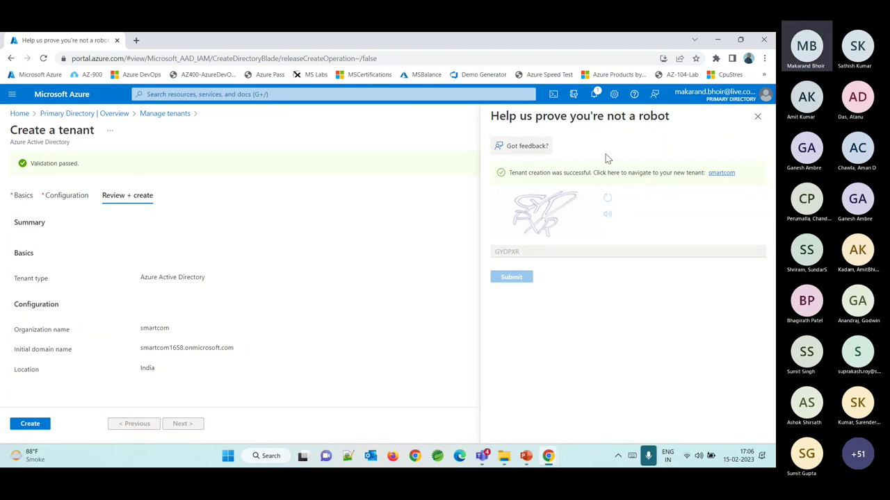
click(757, 116)
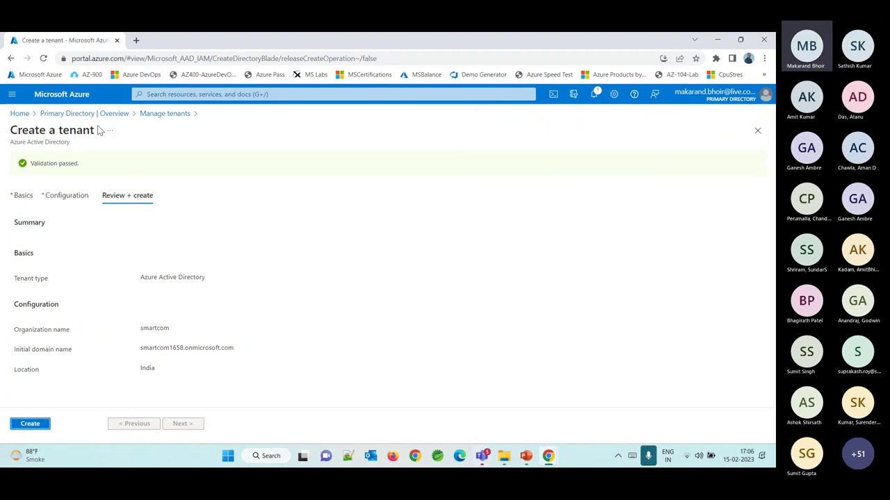
click(78, 114)
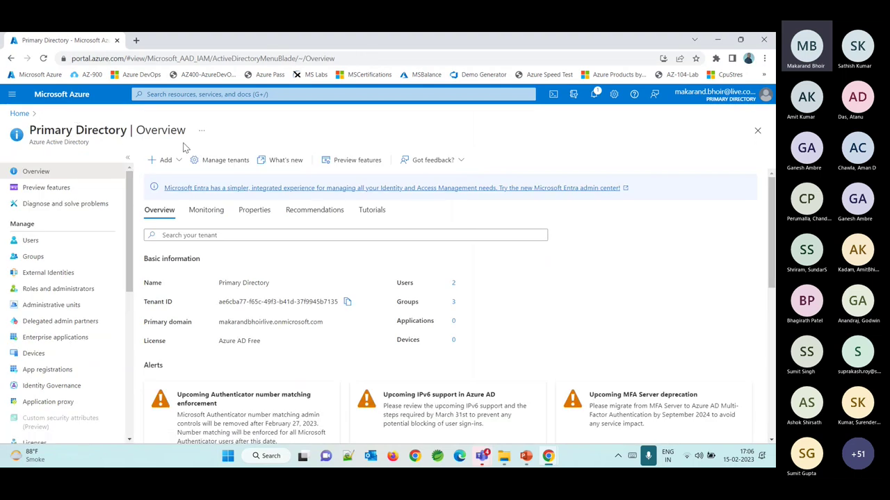
Step: Show the Manage tenants list and temporarily highlight the smartcom row with a box and arrow
click(216, 161)
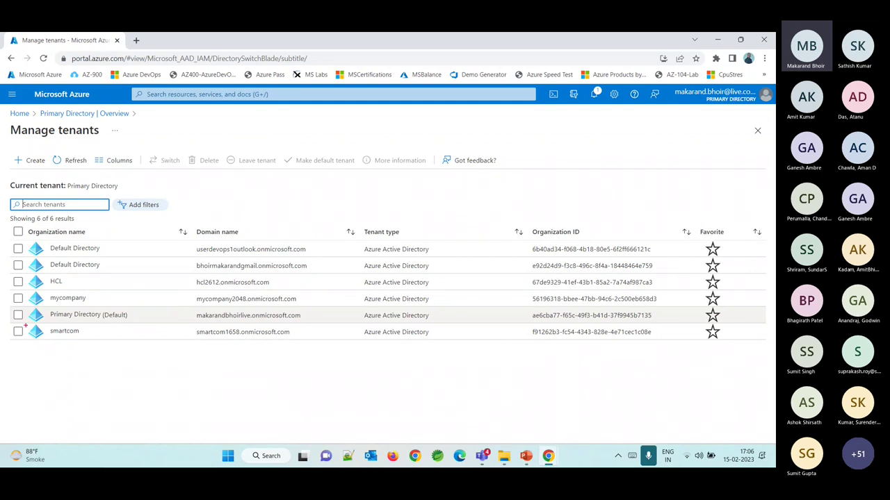
mouse_move(25, 323)
mouse_down()
mouse_move(132, 358)
mouse_move(413, 360)
mouse_move(757, 347)
mouse_up()
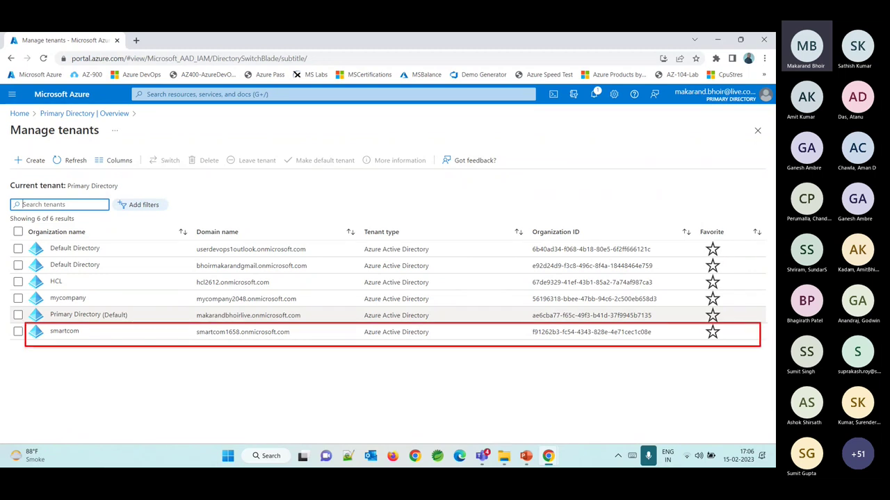
drag(168, 282, 81, 331)
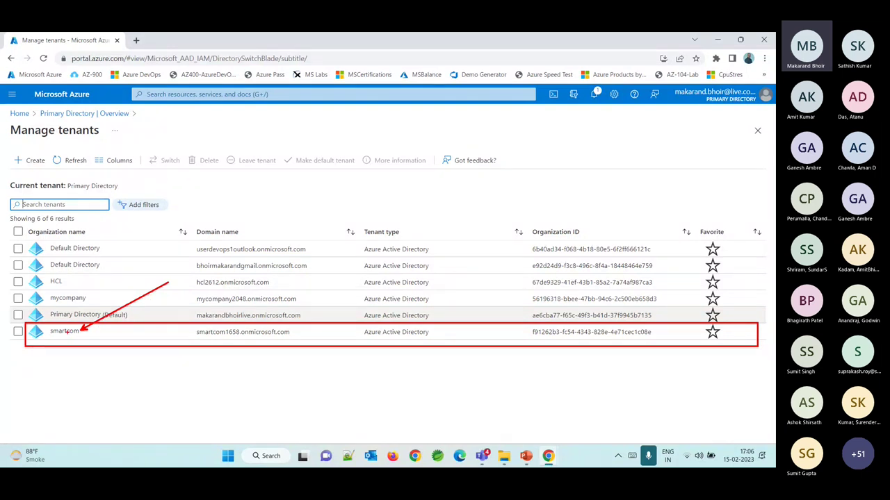
key(Escape)
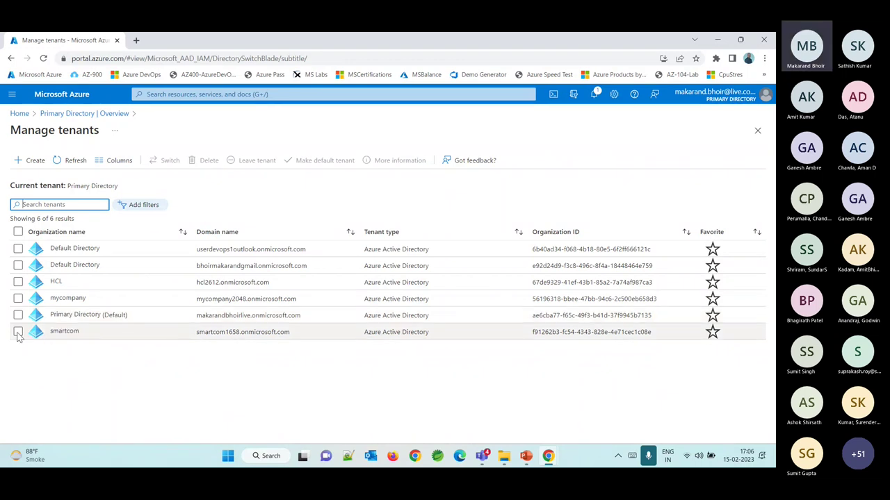
Step: Select the smartcom tenant in Manage tenants and switch into it
click(742, 99)
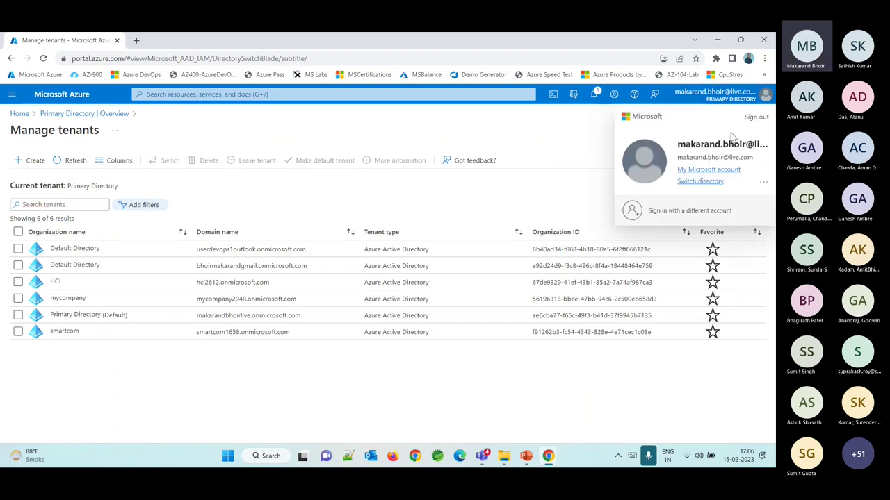
click(19, 333)
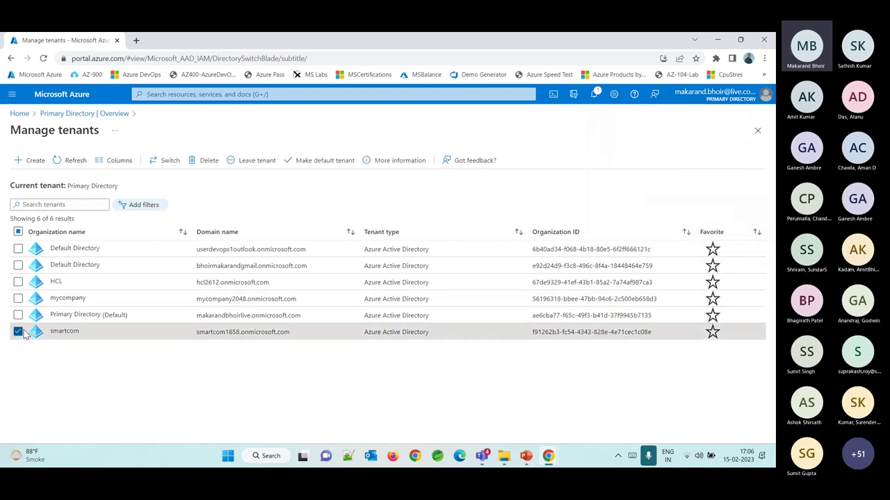
click(169, 161)
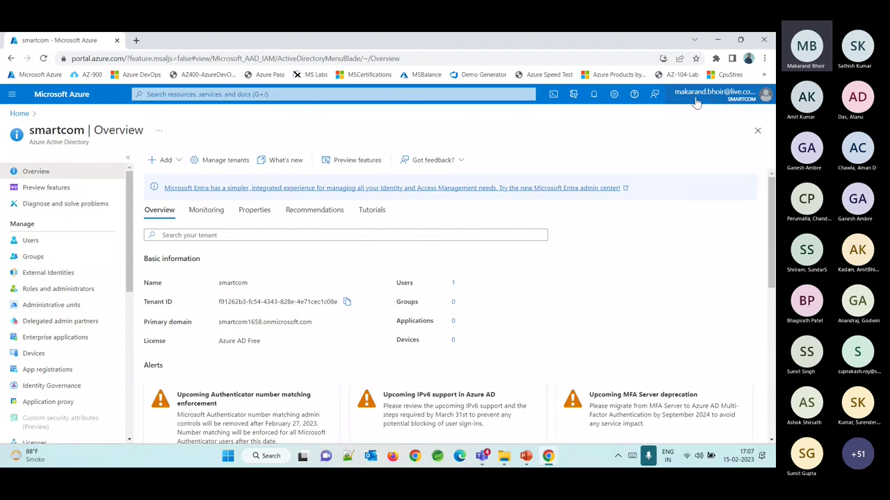
Step: Open the smartcom tenant's Users page and outline the New user button
click(31, 242)
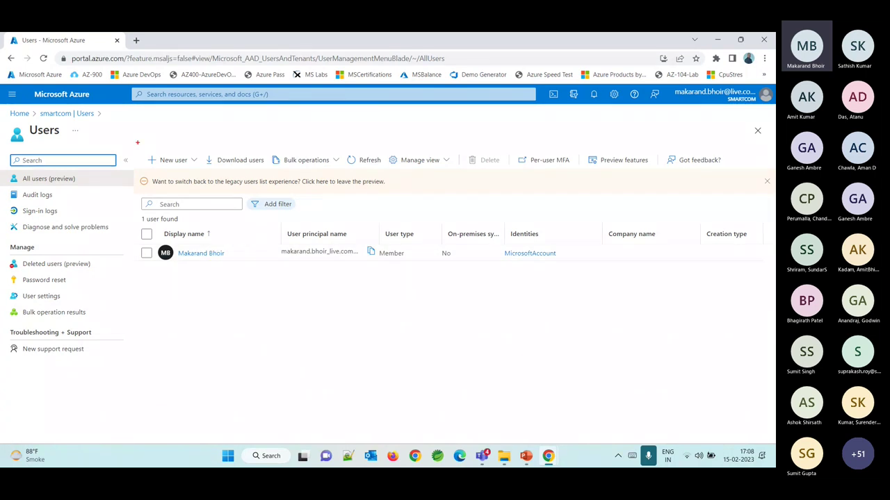
mouse_move(138, 143)
mouse_down()
mouse_move(210, 178)
mouse_move(278, 121)
mouse_up()
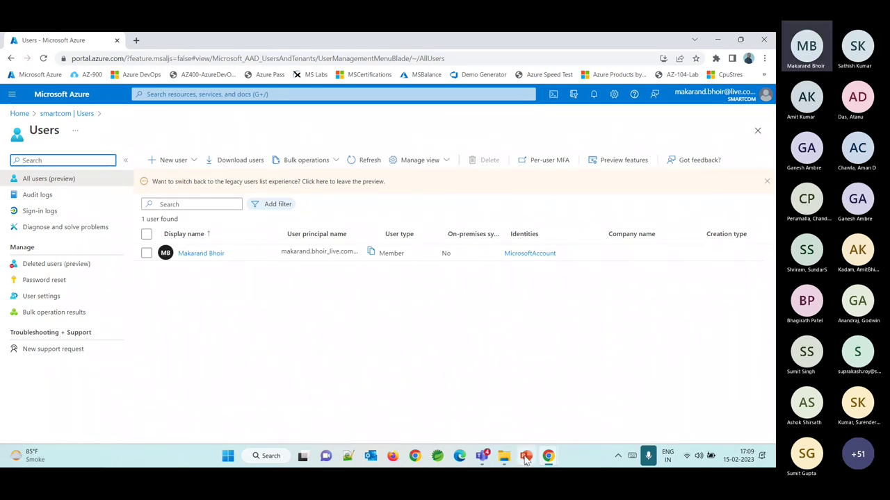
Step: Back in PowerPoint, select slide 8 'Describe Azure AD Concepts' and start the slide show from it
click(526, 457)
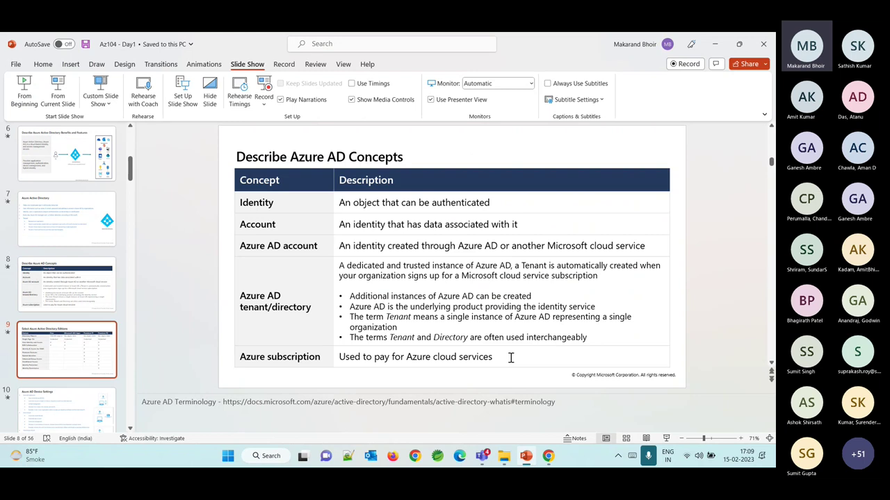
key(Down)
key(Down)
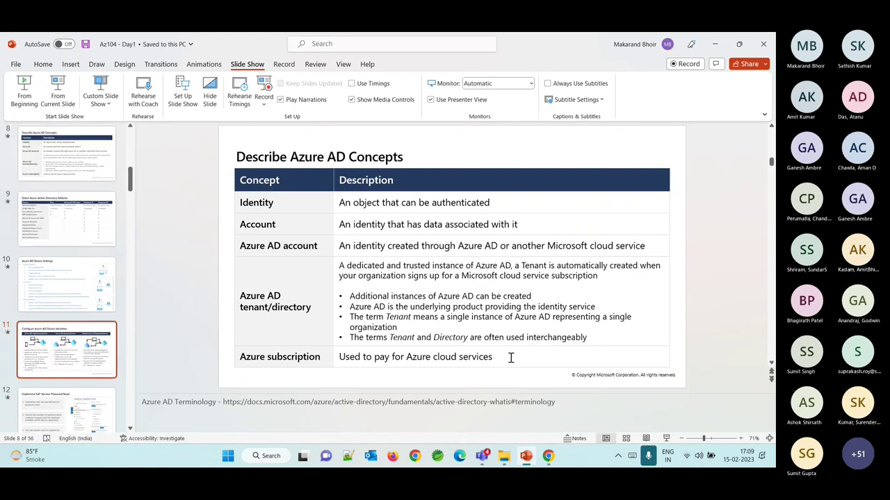
key(Down)
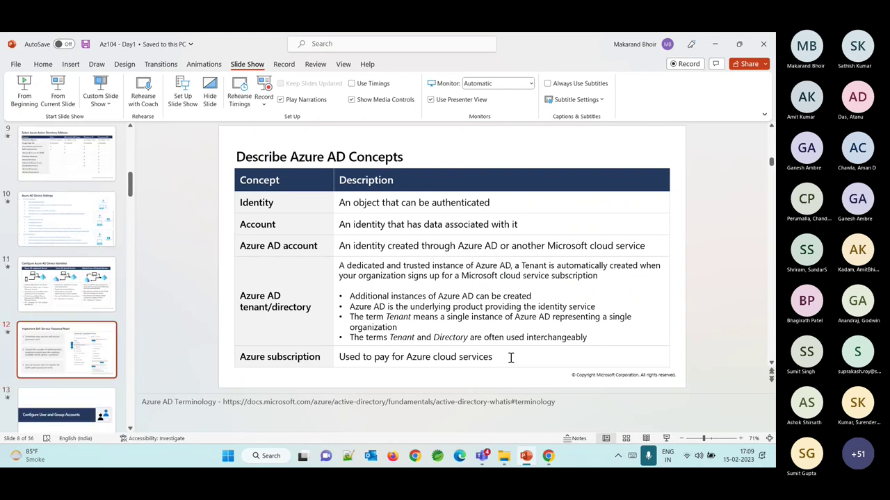
key(Down)
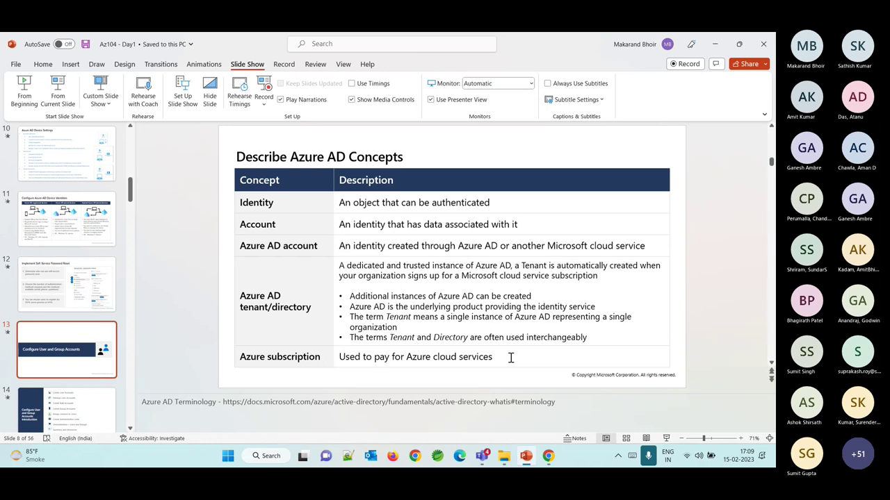
key(Up)
key(Up)
key(Up)
key(Up)
key(Up)
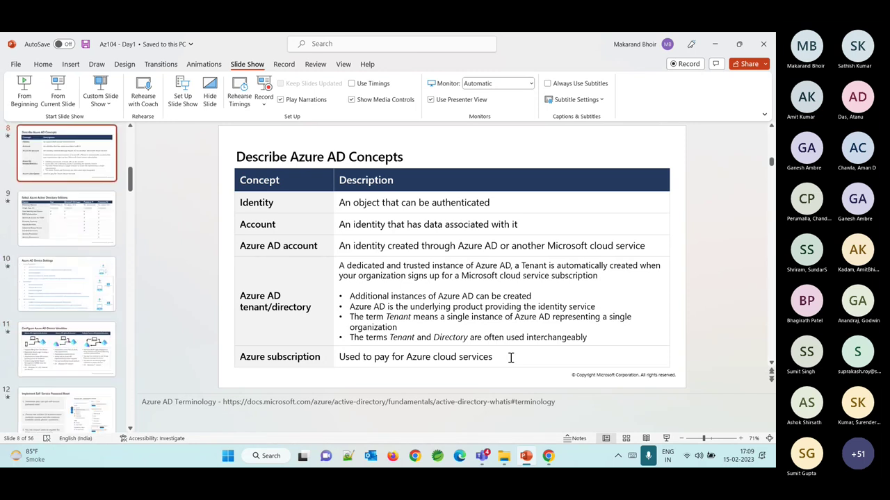
key(Up)
key(Up)
key(Up)
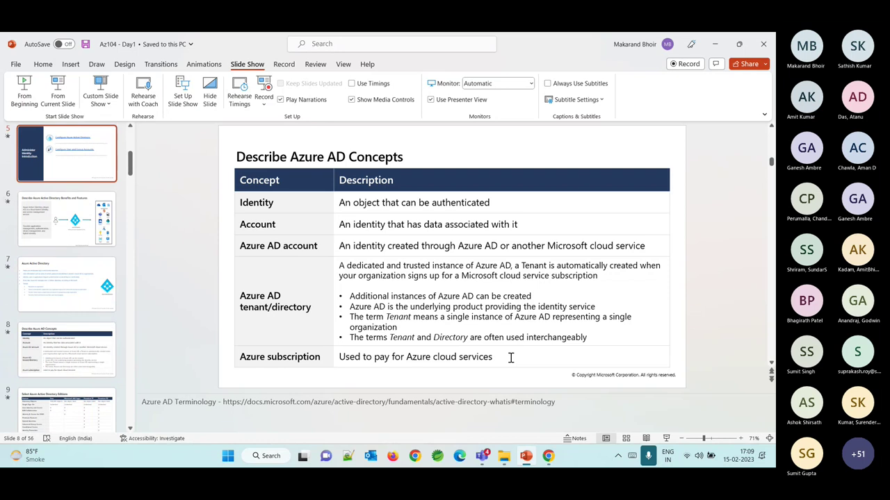
key(Down)
key(Down)
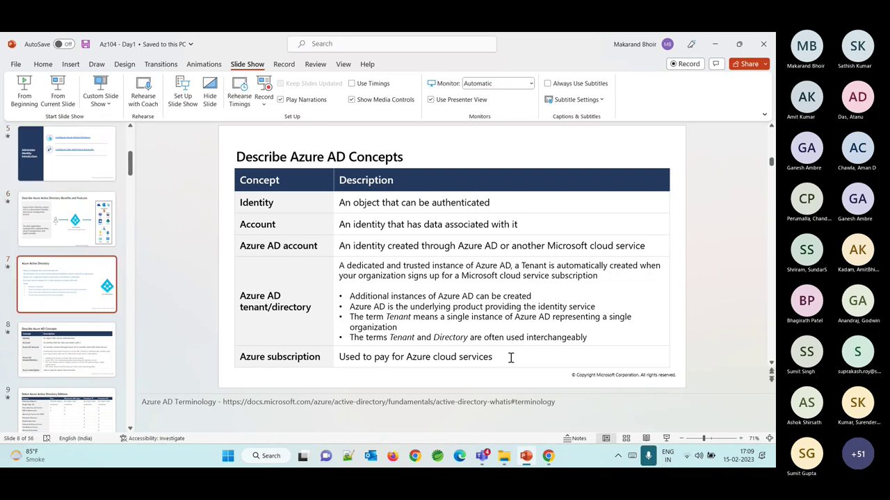
key(Down)
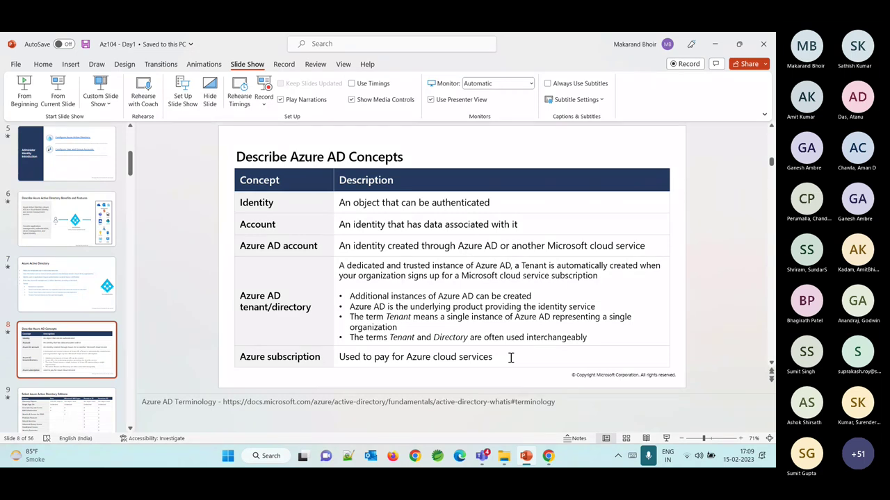
key(XF86MonBrightnessDown)
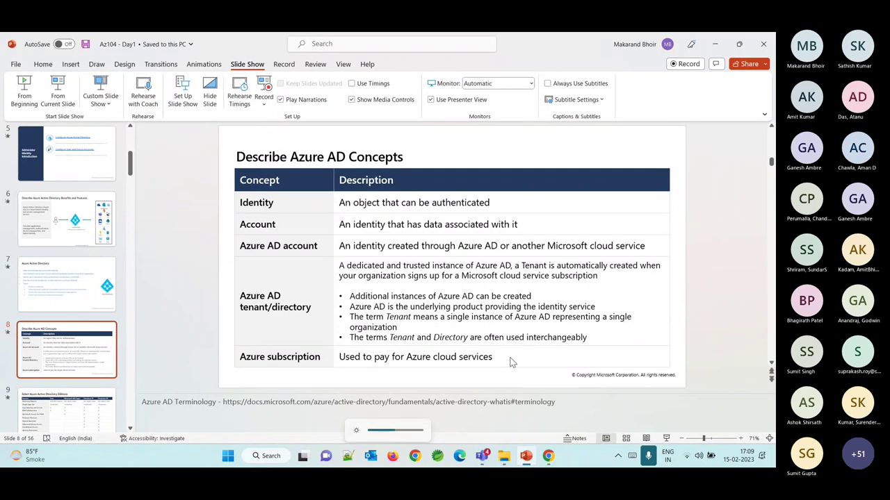
key(shift+F5)
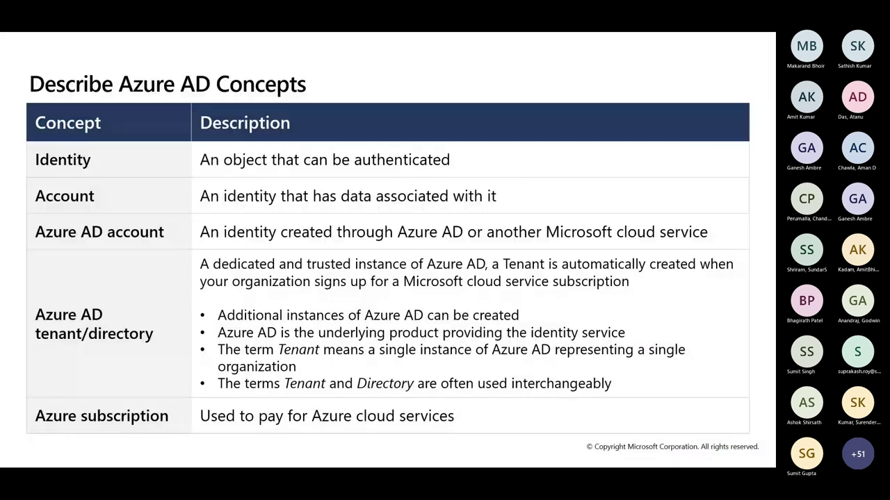
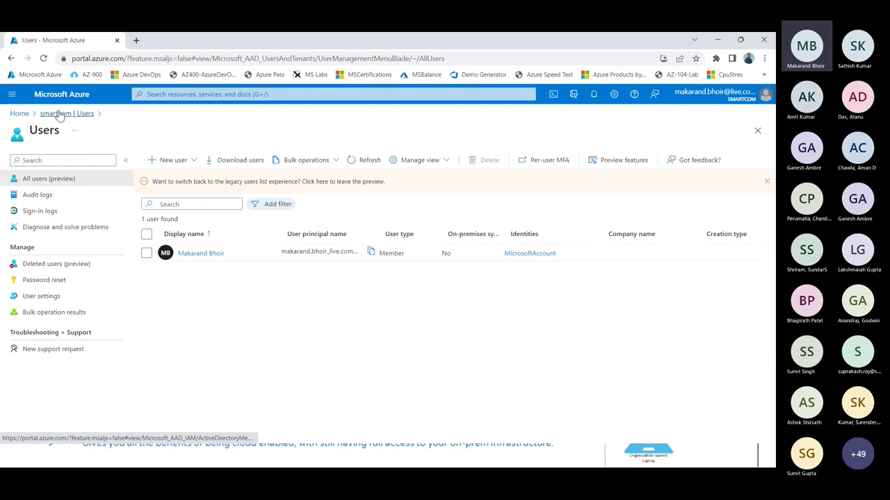
Step: Return to the smartcom directory and open its Licenses page from the left menu
click(60, 114)
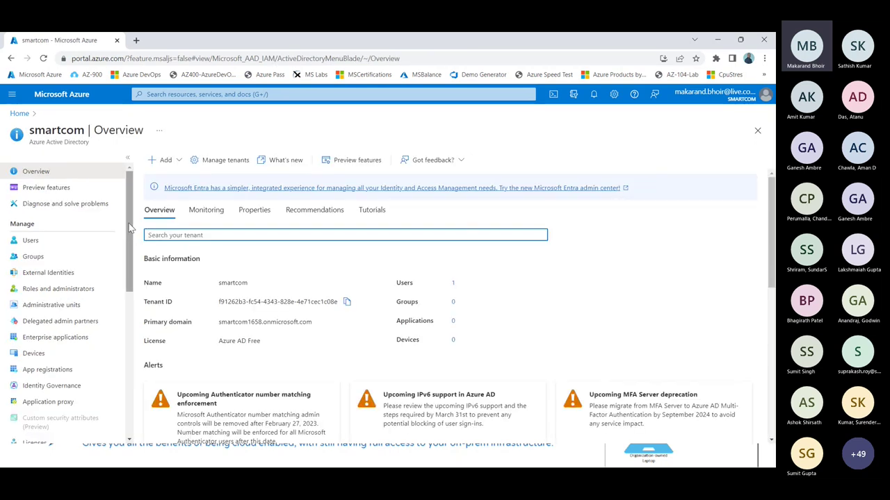
drag(130, 228, 132, 289)
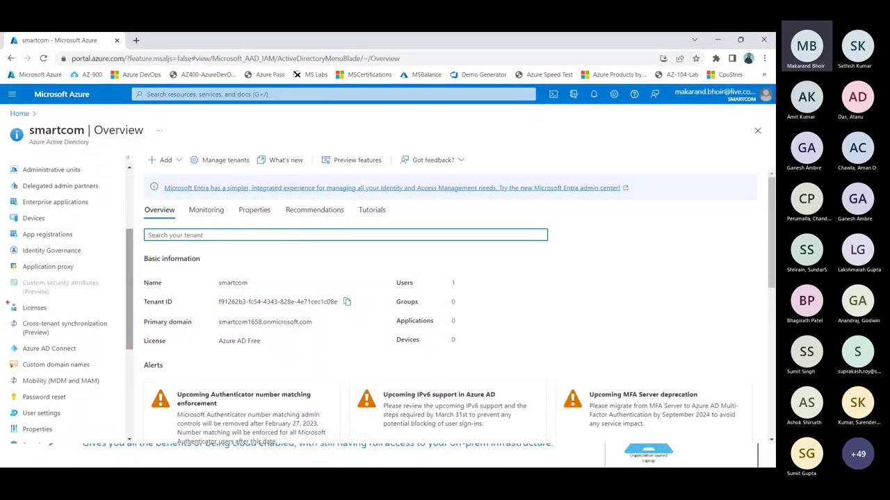
mouse_move(5, 301)
mouse_down()
mouse_move(31, 321)
mouse_move(115, 320)
mouse_move(114, 286)
mouse_up()
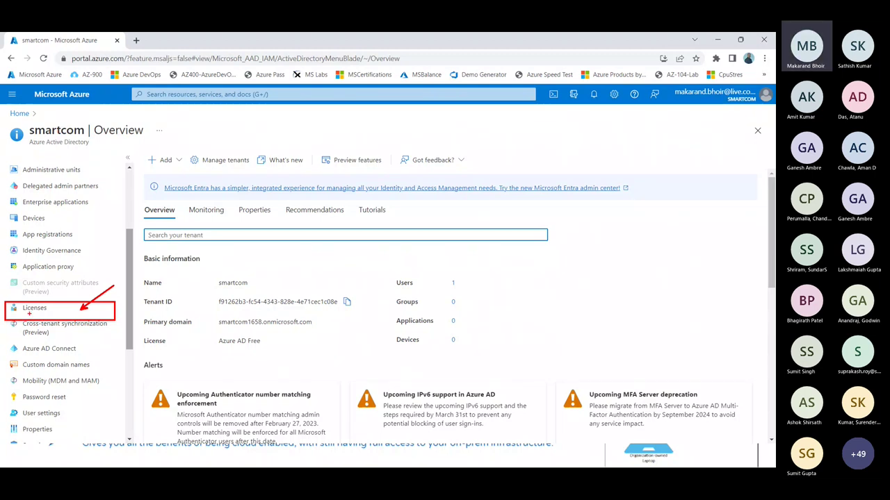
click(30, 314)
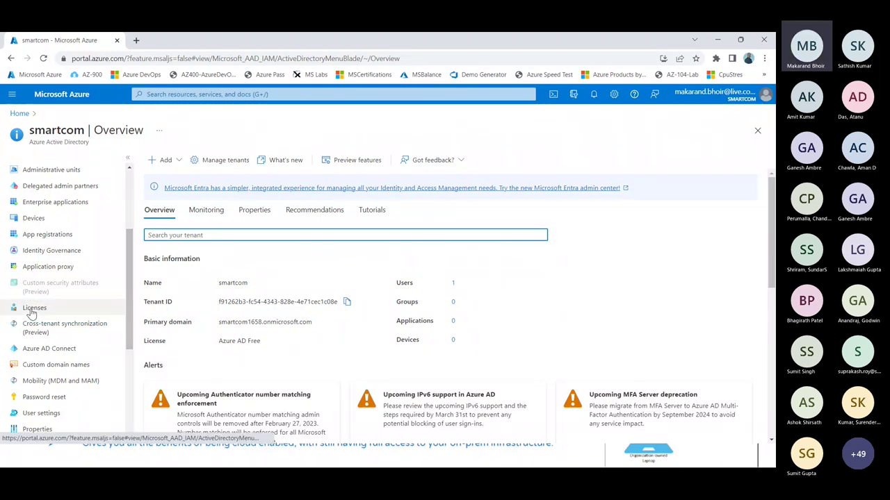
click(30, 314)
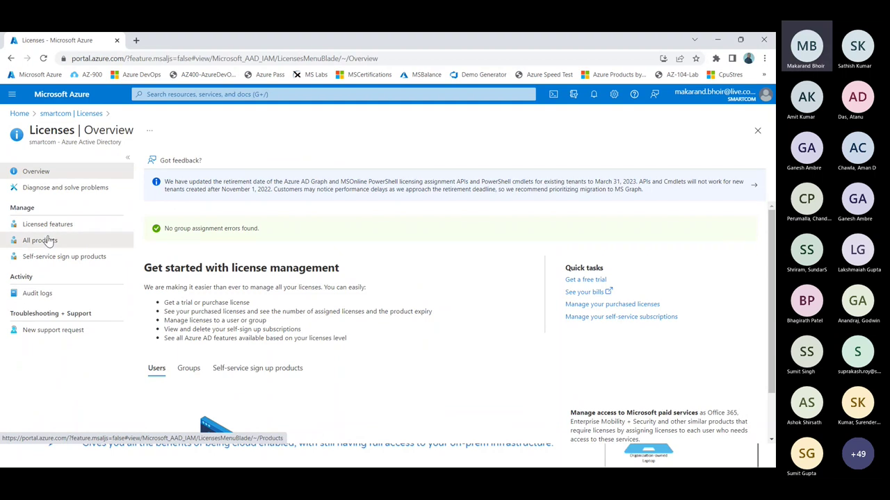
Step: Browse the All products and Licensed features pages, then return to the Licenses overview
click(40, 240)
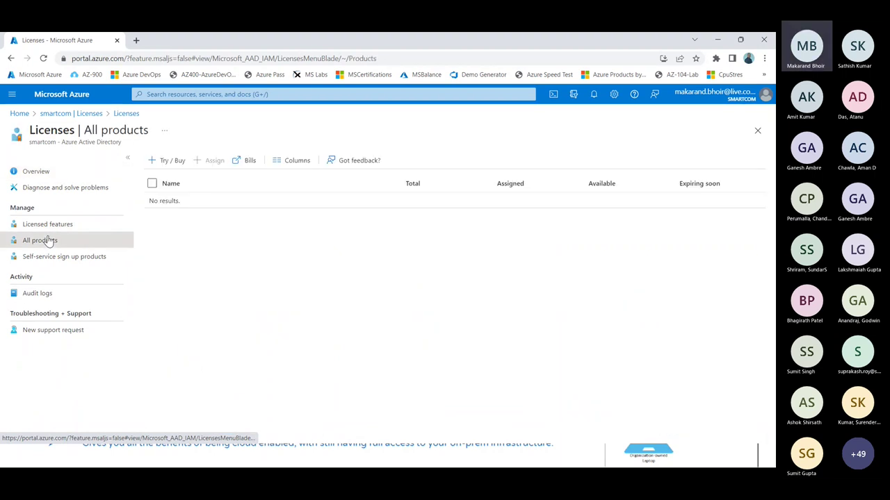
click(49, 225)
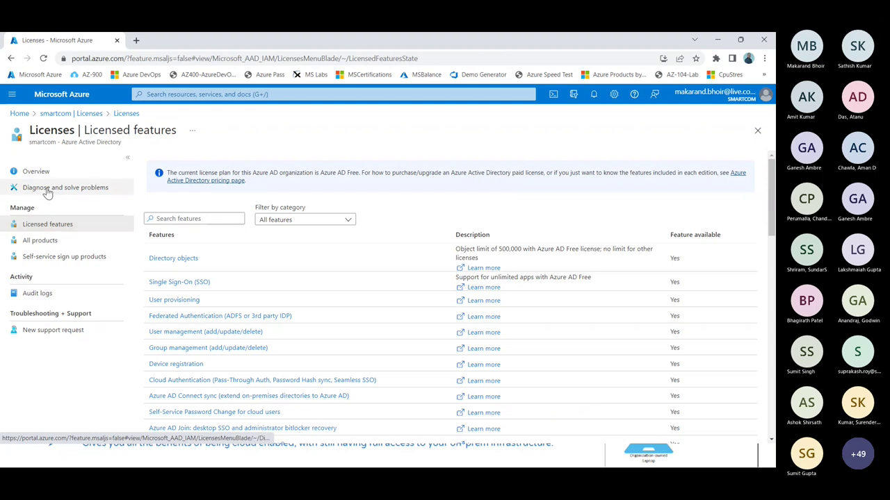
click(36, 172)
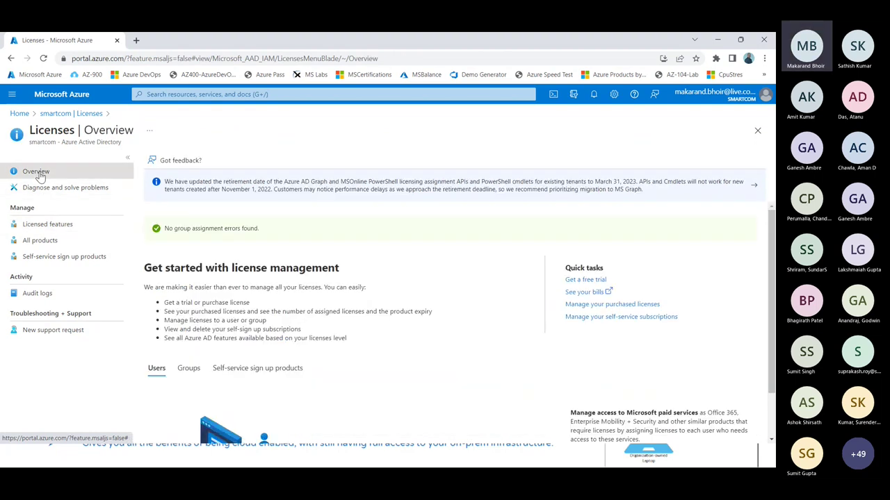
scroll(407, 252, down, 1)
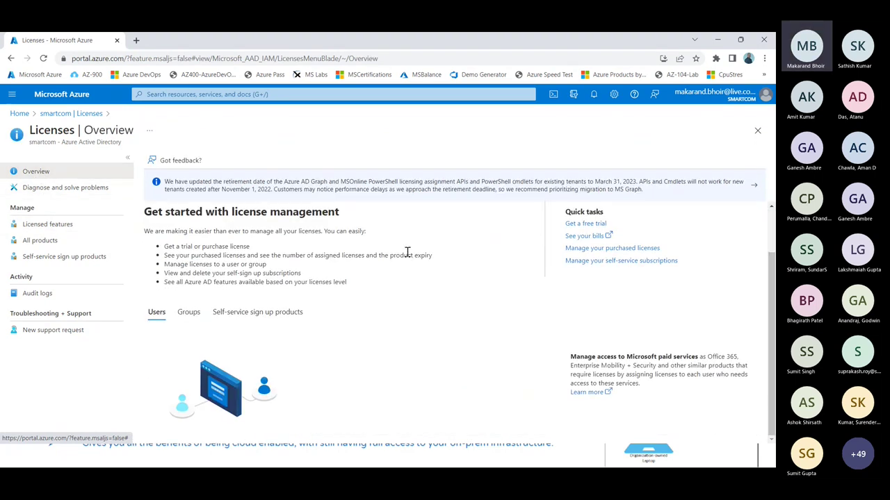
scroll(409, 255, up, 1)
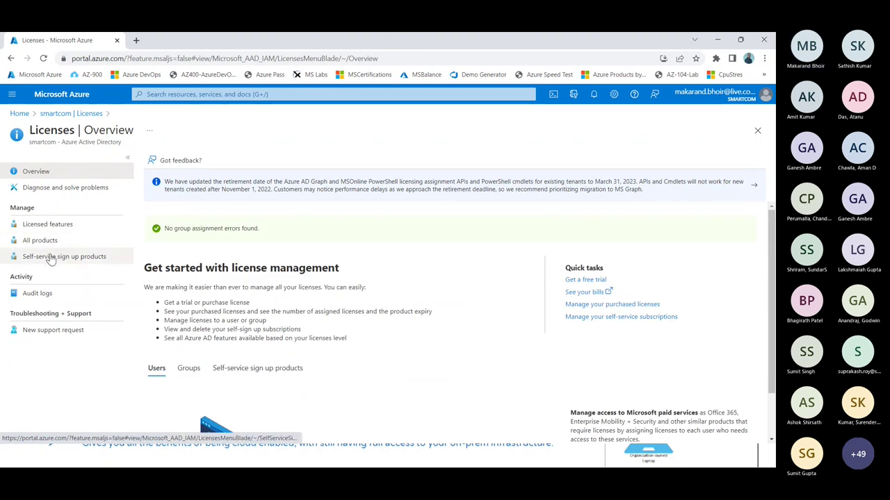
Step: Review the features included in the current licence, then return to the Licenses overview
click(53, 229)
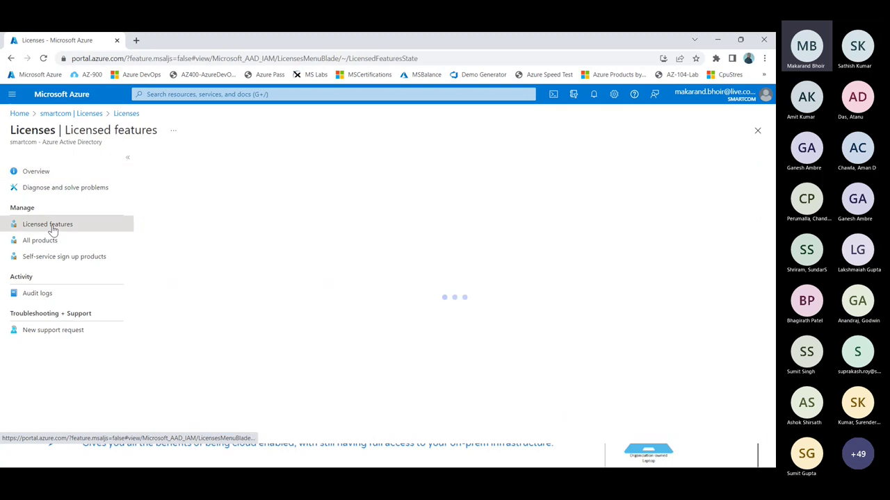
scroll(288, 265, down, 3)
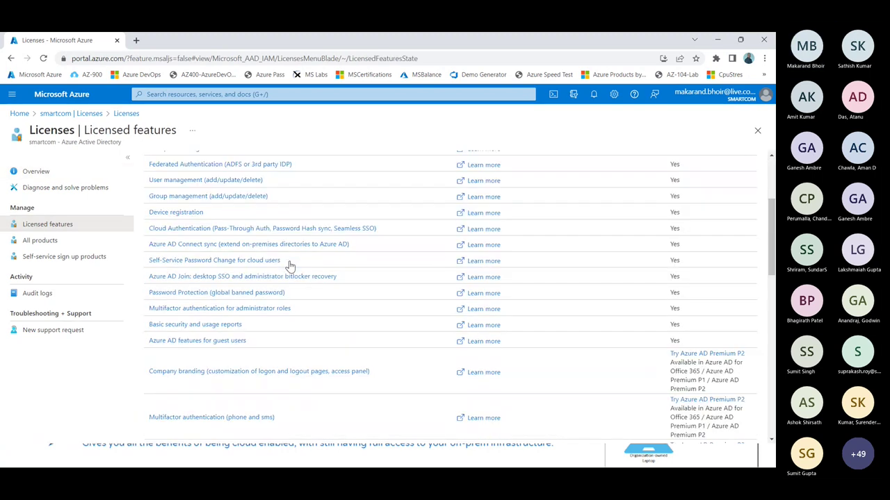
scroll(290, 266, down, 1)
scroll(290, 266, up, 4)
scroll(291, 266, down, 5)
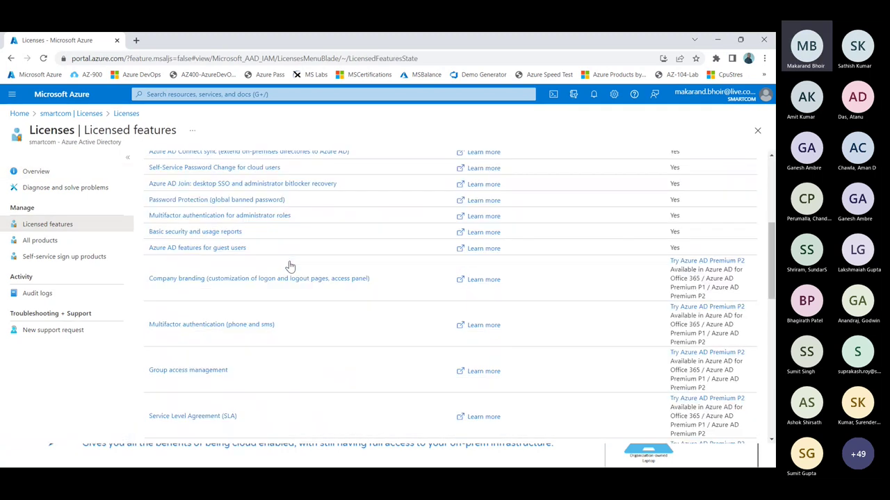
scroll(291, 266, up, 5)
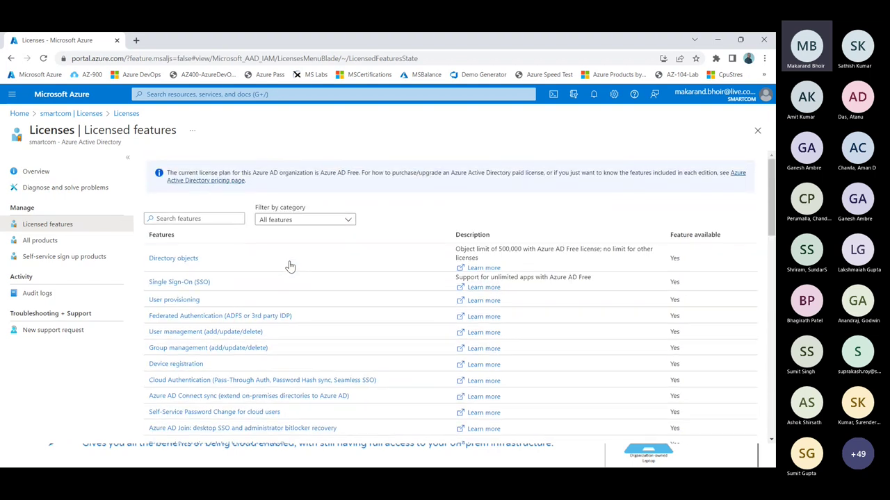
click(31, 175)
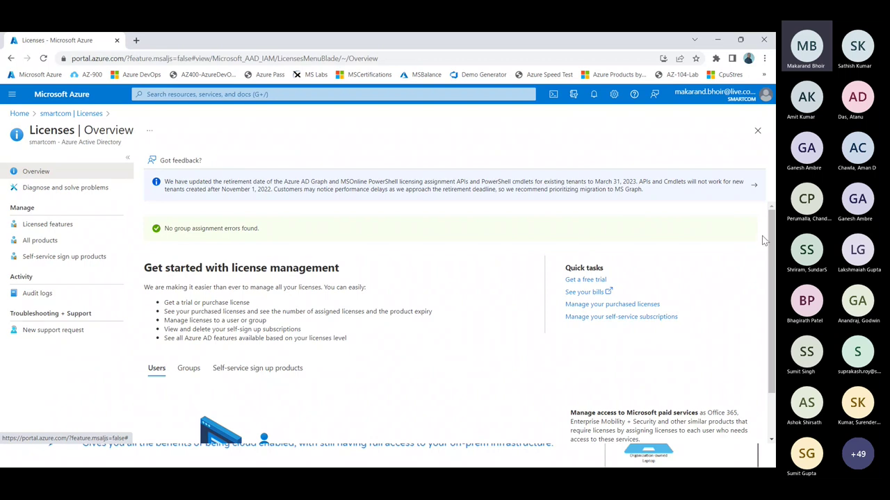
scroll(768, 241, down, 2)
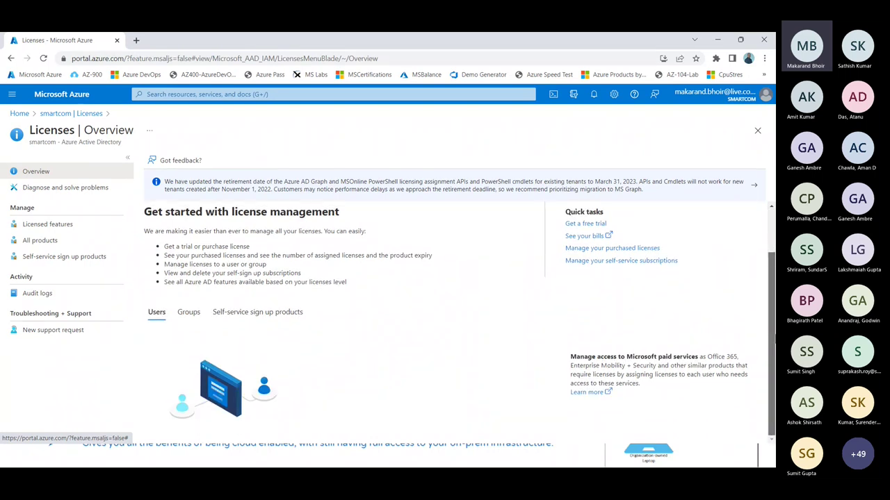
scroll(417, 345, up, 1)
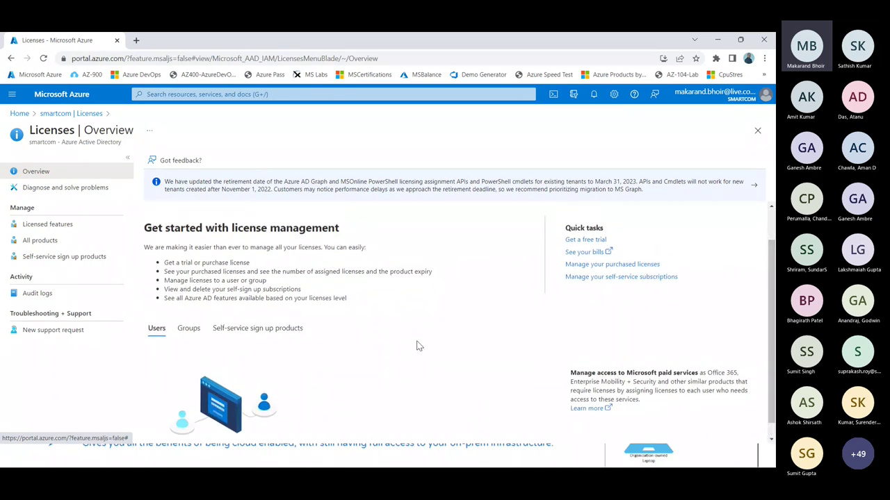
scroll(418, 346, up, 2)
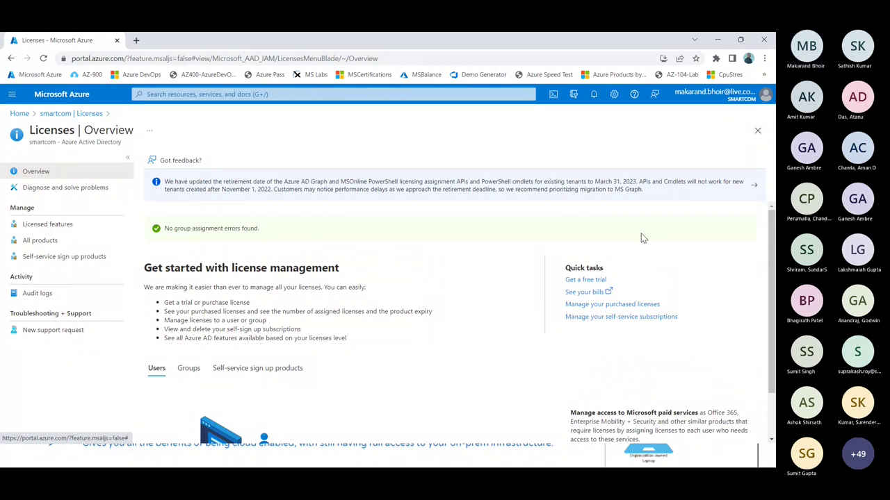
Step: Check Licensed features, All products and Self-service sign up products, then return to the smartcom overview
click(44, 225)
click(40, 242)
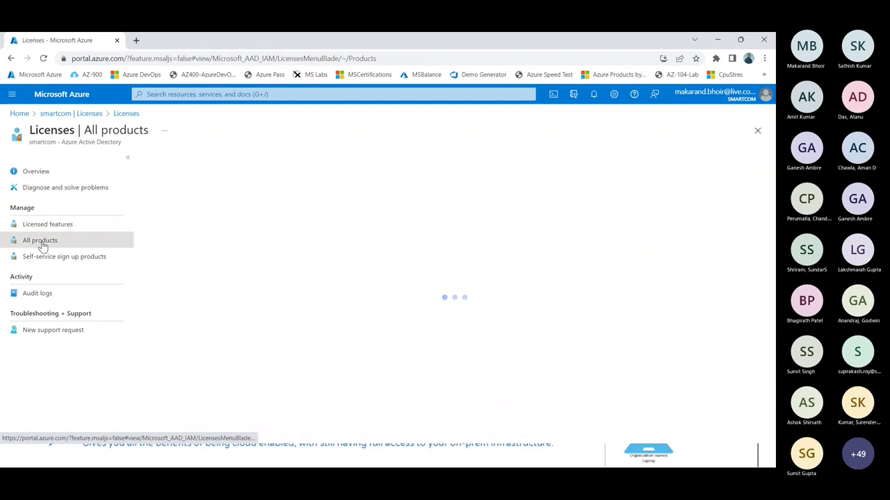
click(41, 257)
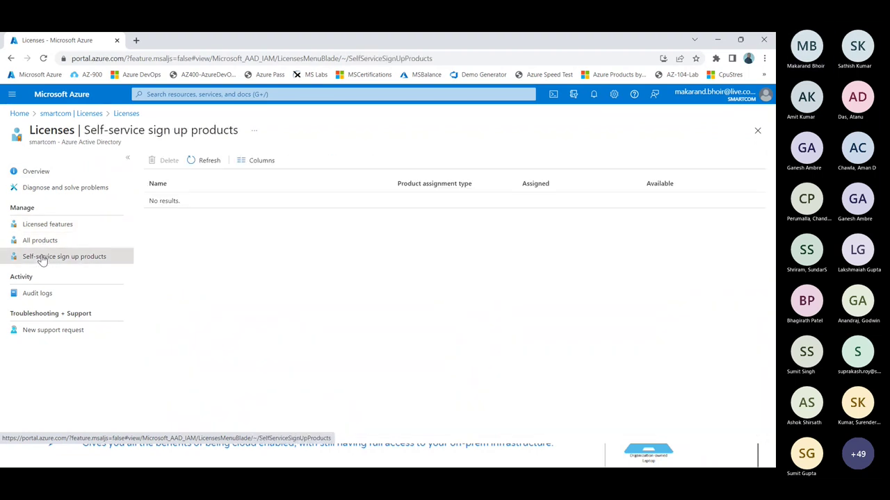
click(46, 173)
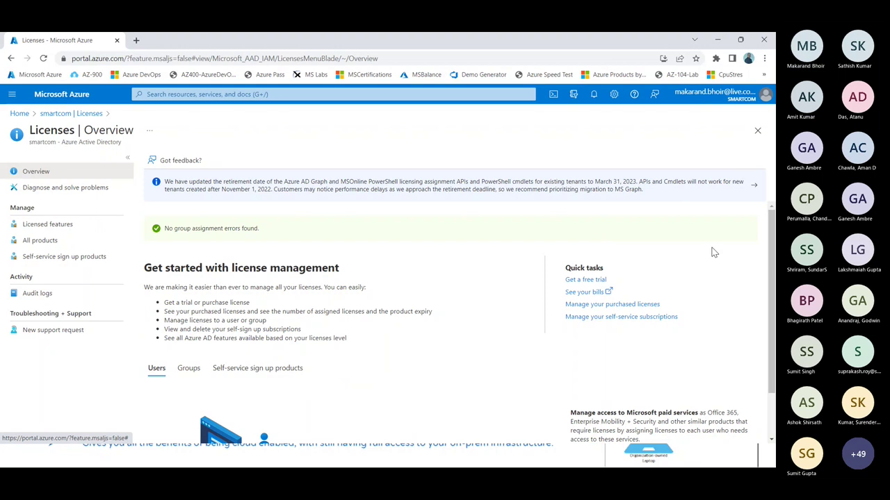
scroll(710, 256, down, 1)
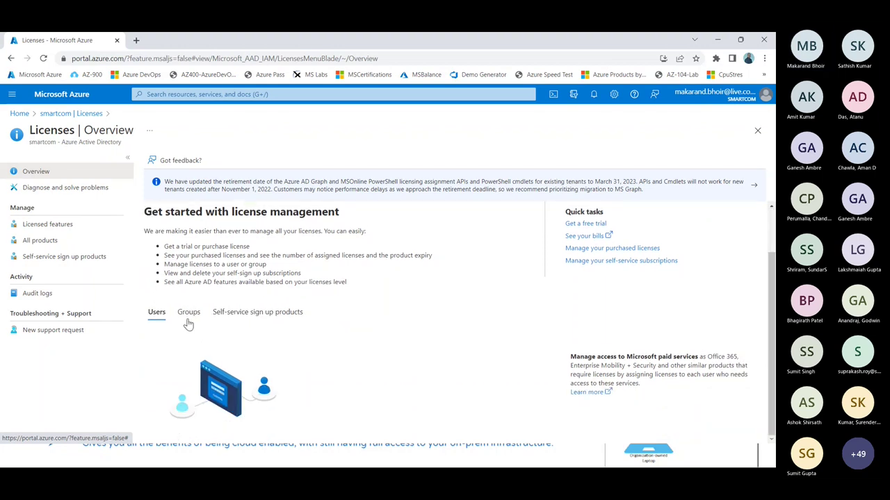
scroll(438, 317, up, 1)
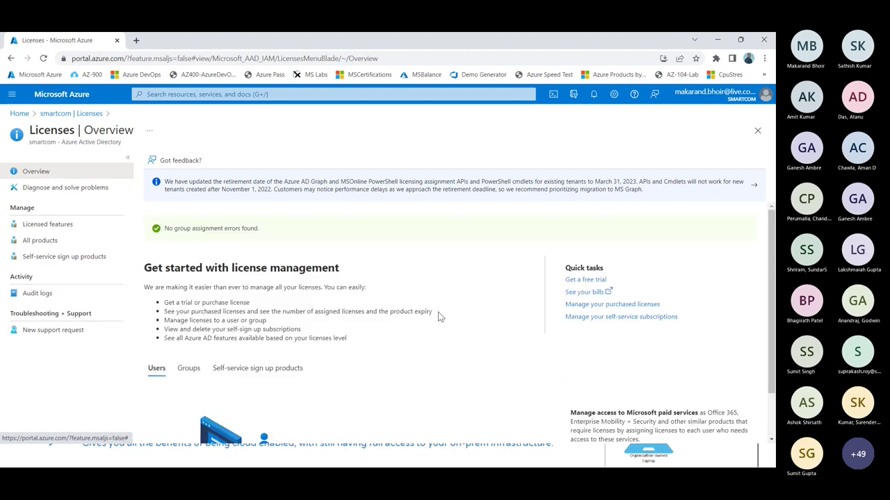
click(61, 115)
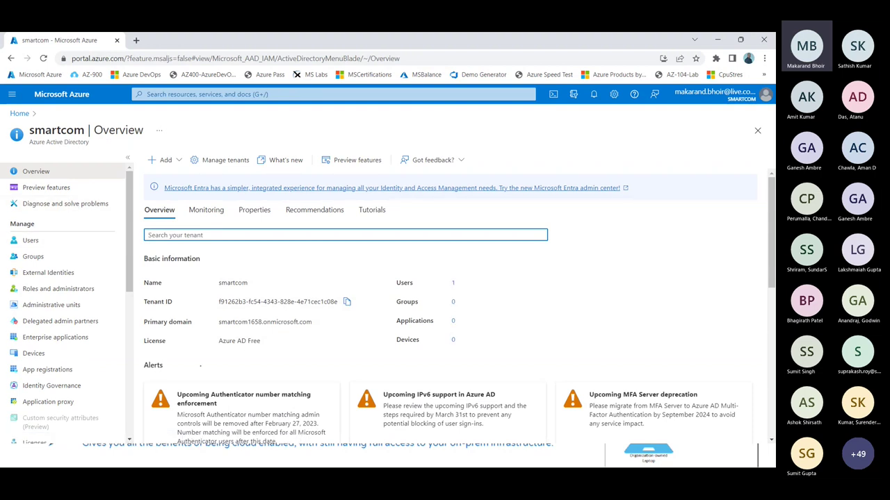
Step: Circle the Azure AD Free licence row, clear the mark, and switch to the slide show
mouse_move(129, 327)
mouse_down()
mouse_move(262, 357)
mouse_move(309, 357)
mouse_move(338, 321)
mouse_up()
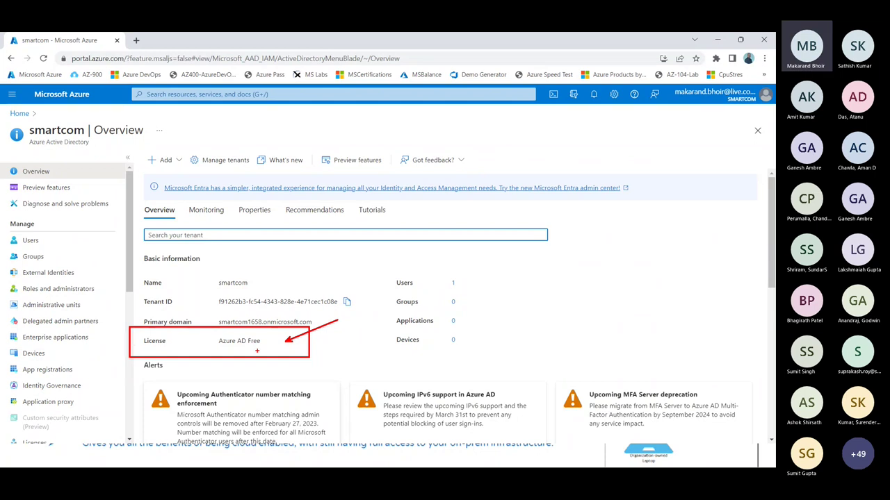
key(Escape)
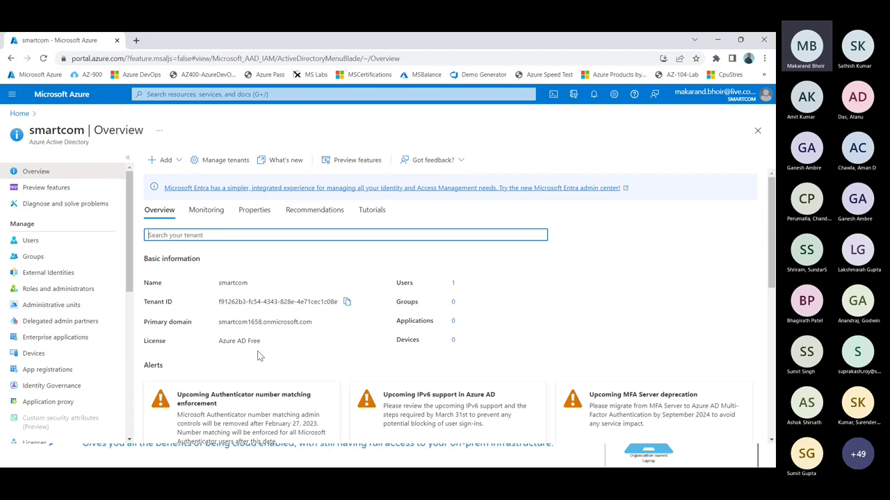
key(alt+Tab)
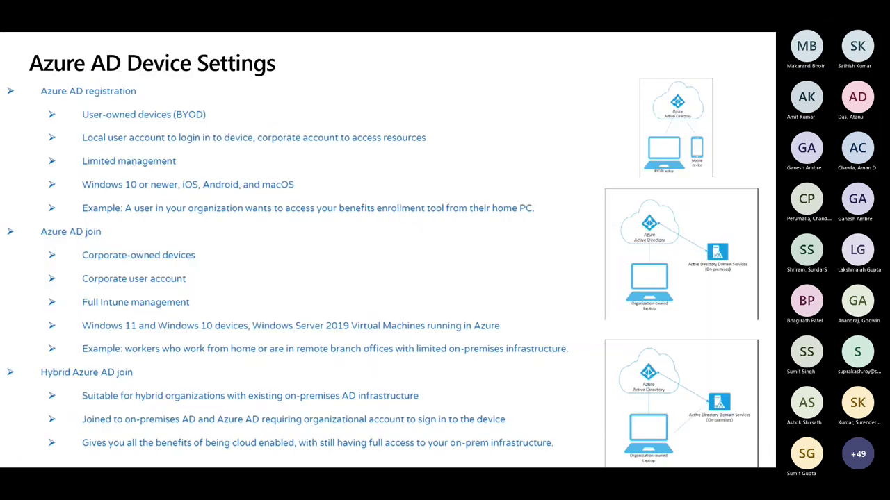
Step: Step to the Azure AD editions slide and back to Azure AD Device Settings, then return to Azure
key(Right)
key(Right)
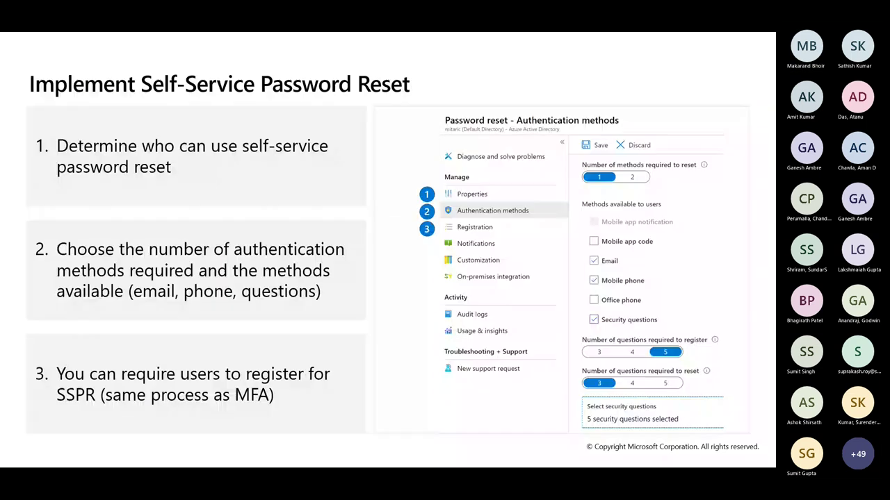
key(Left)
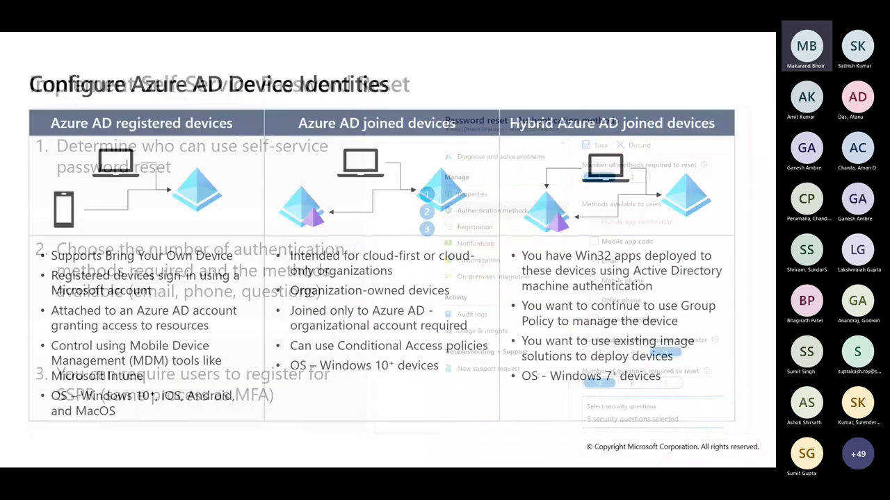
key(Left)
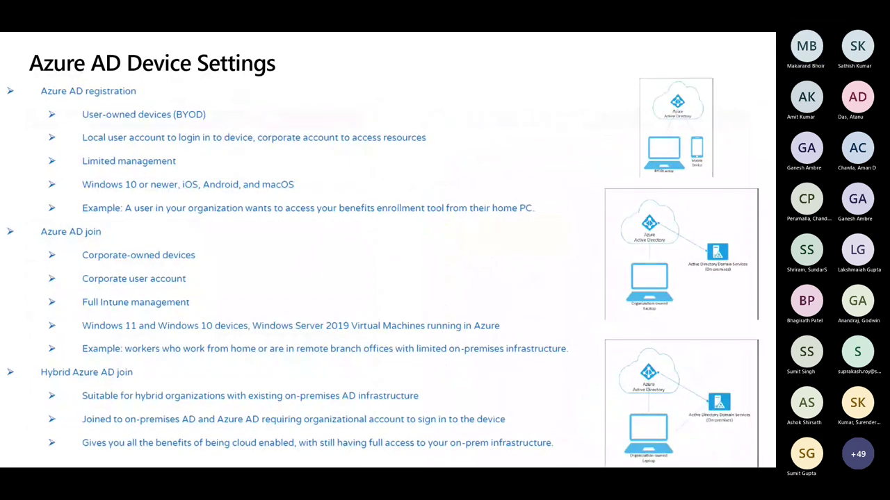
key(Right)
key(Left)
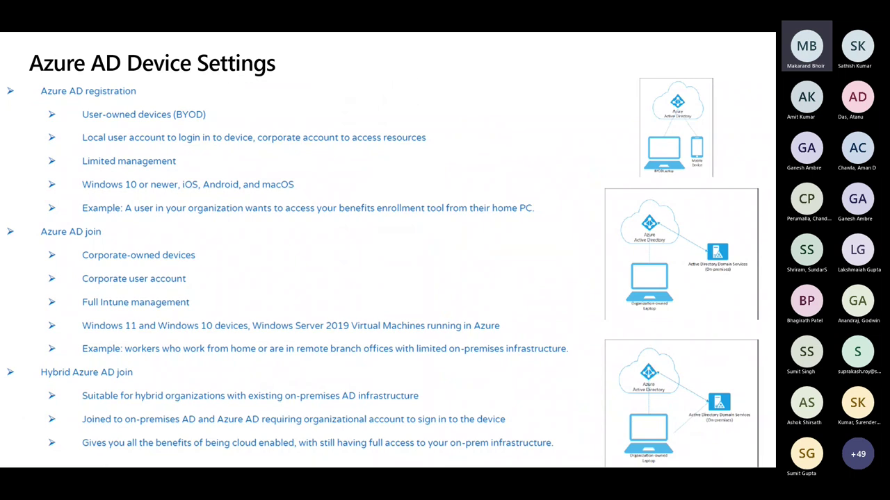
key(alt+Tab)
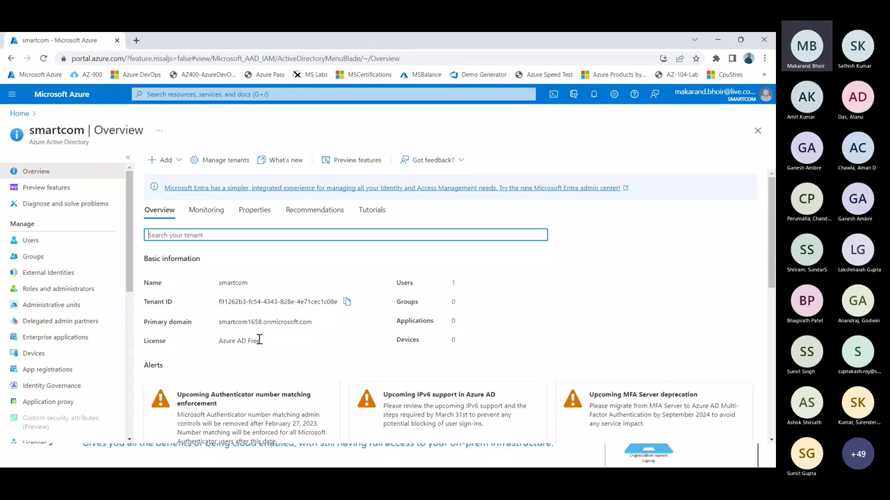
Step: Open smartcom's Licenses > All products list
drag(130, 248, 128, 273)
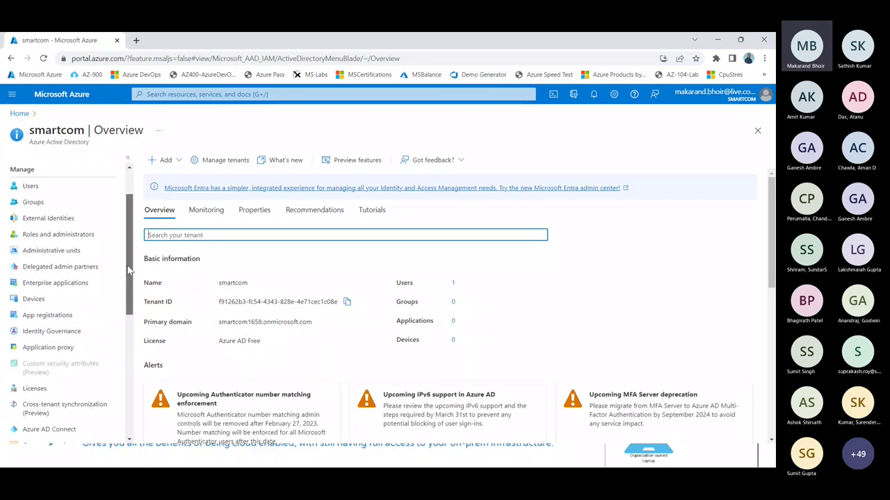
click(36, 390)
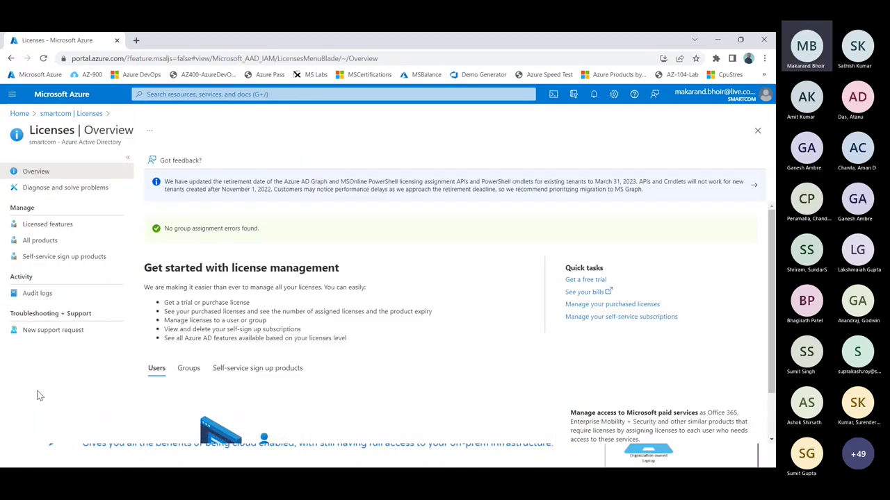
click(39, 241)
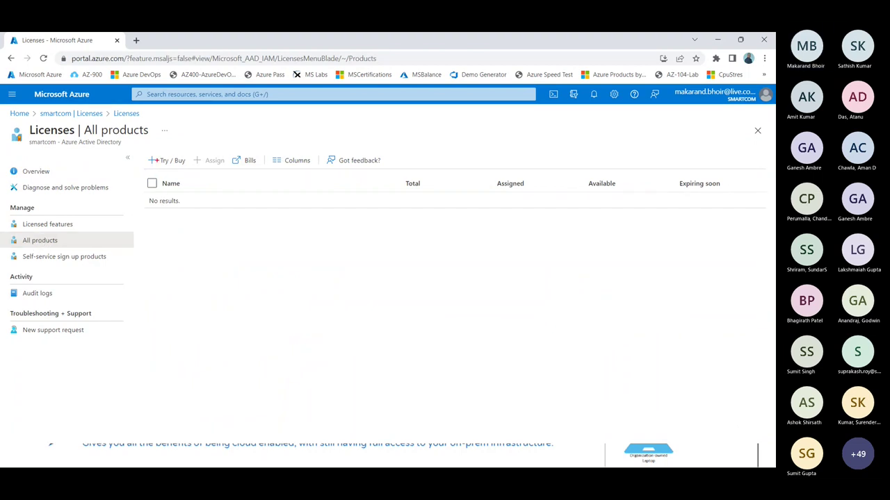
Step: Box the products list for emphasis, clear it, and open the Try / Buy plans
mouse_move(146, 154)
mouse_down()
mouse_move(174, 160)
mouse_move(203, 184)
mouse_up()
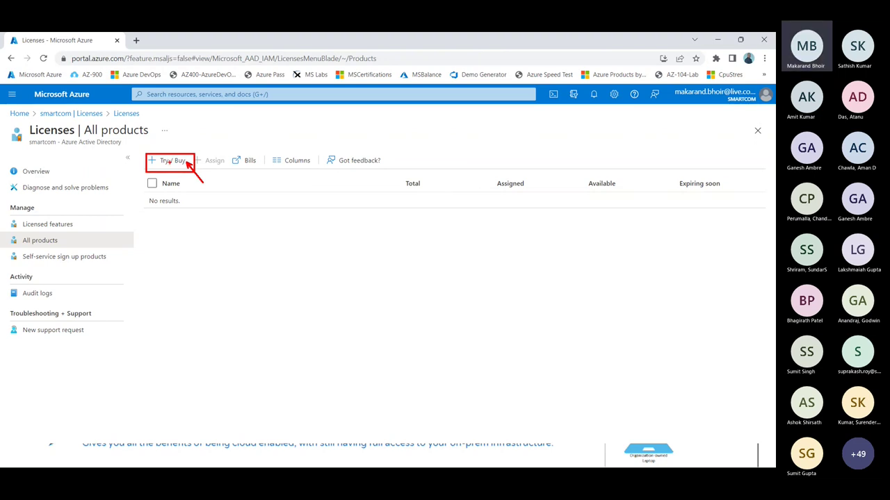
key(Escape)
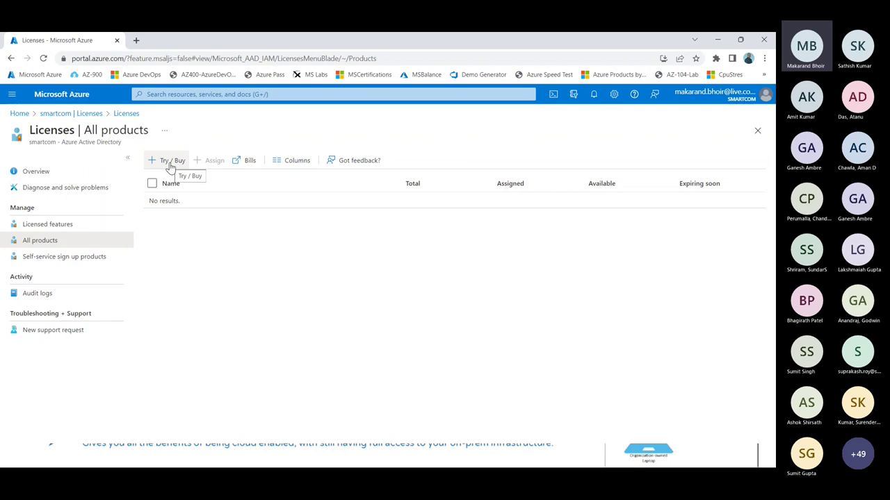
click(170, 167)
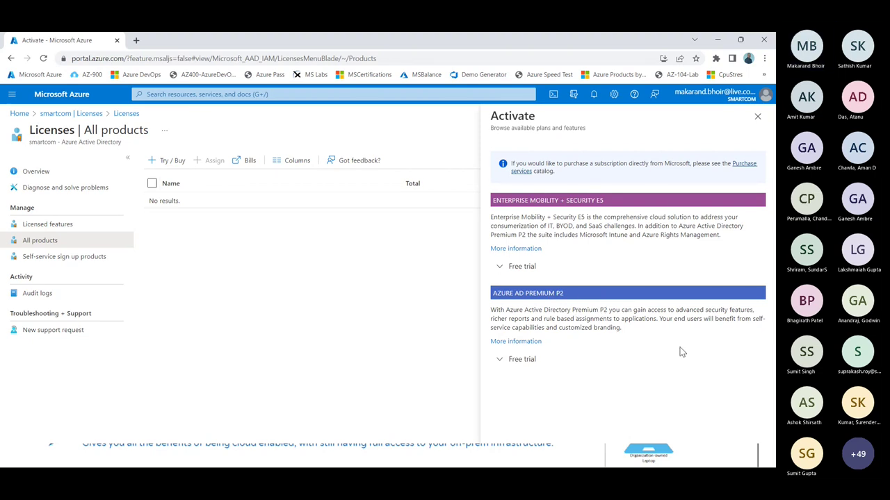
Step: Activate the Azure AD Premium P2 free trial, highlighting its 100 licences and 30-day duration
click(536, 366)
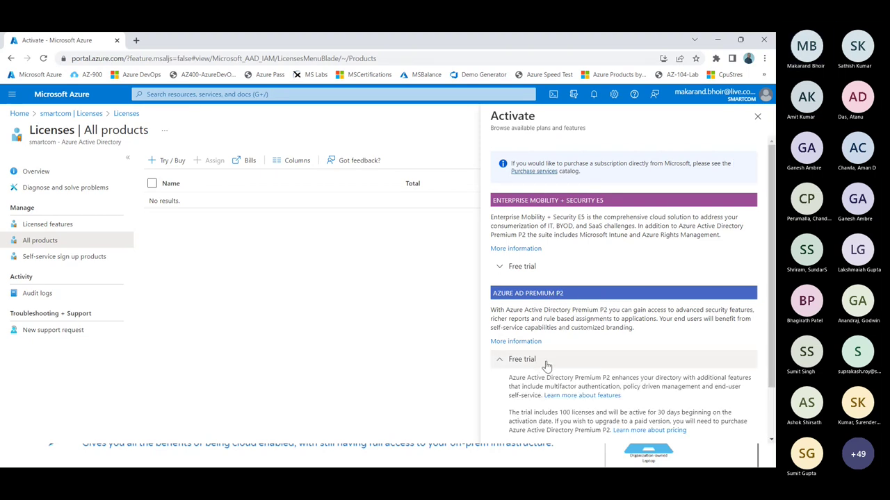
scroll(546, 362, down, 1)
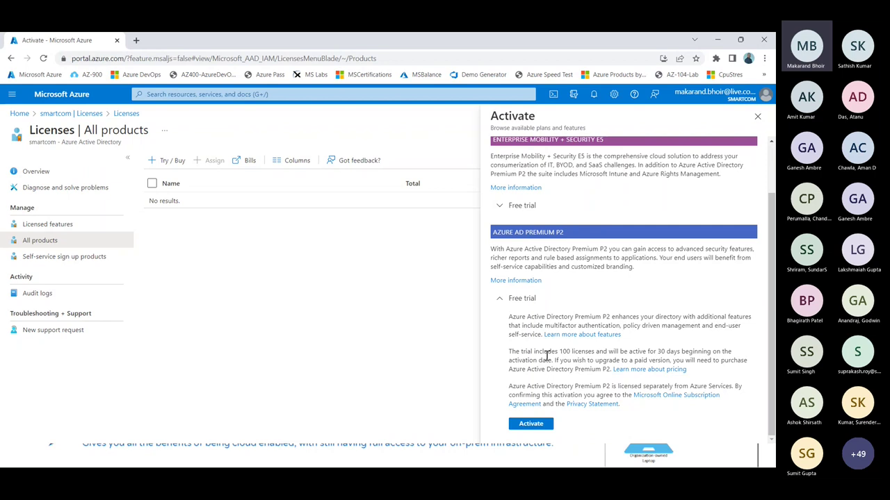
drag(560, 351, 598, 353)
drag(656, 352, 700, 353)
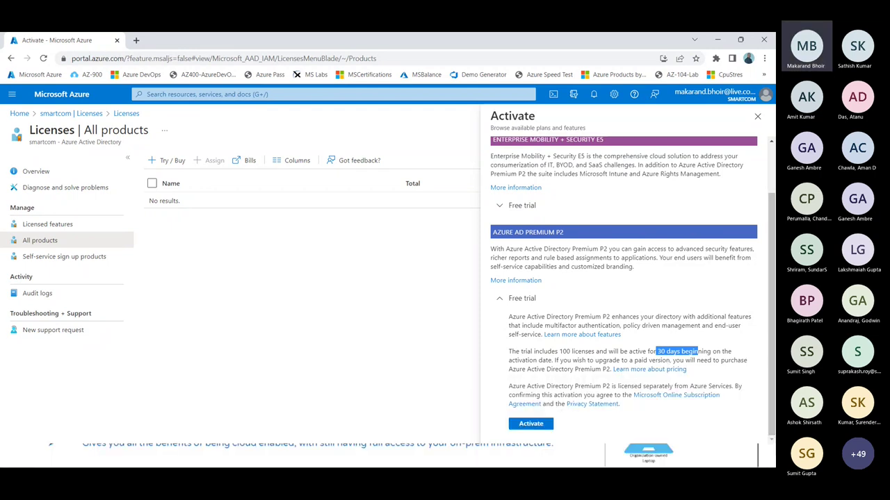
click(530, 424)
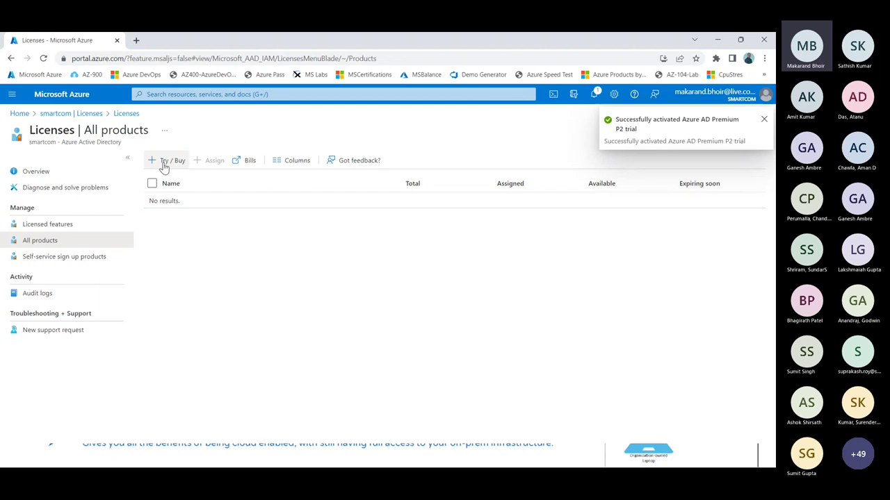
Step: Reload the All products page three times until Azure Active Directory Premium P2 appears
click(43, 58)
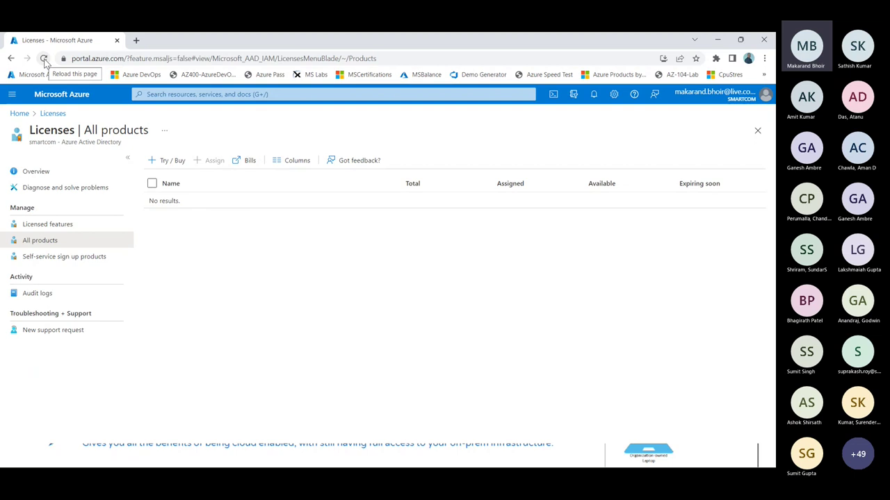
click(44, 59)
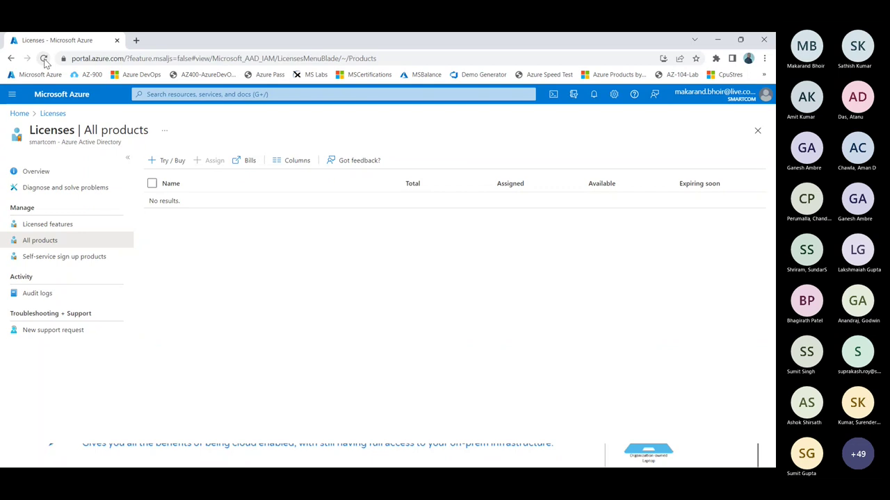
click(43, 59)
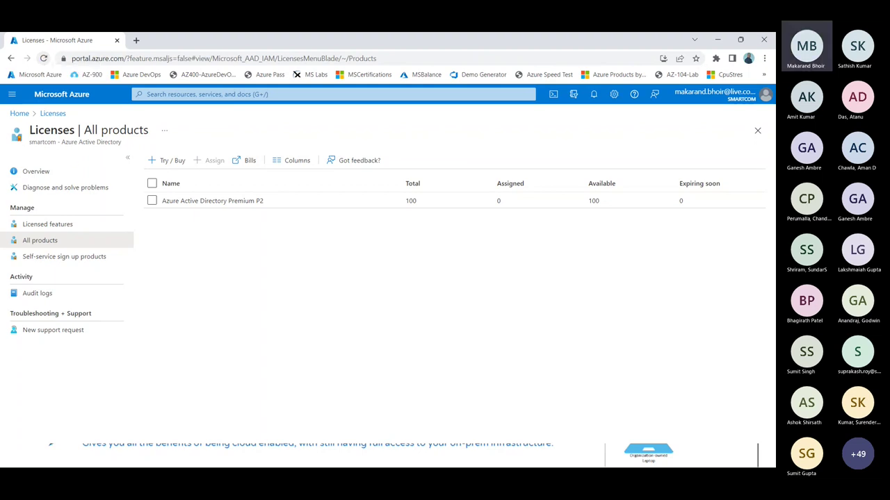
Step: Mark the Premium P2 row and its 100 available licences, clear the marks, and briefly visit the slides
drag(144, 191, 398, 215)
drag(269, 201, 333, 159)
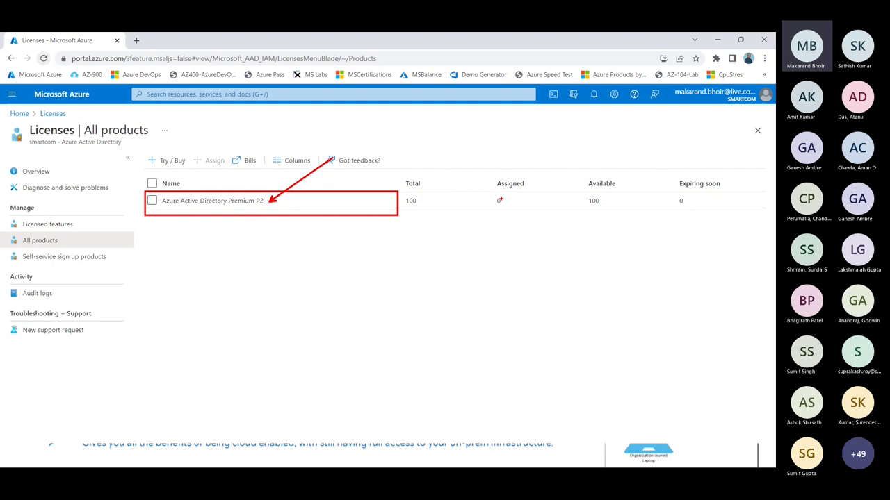
drag(568, 188, 587, 201)
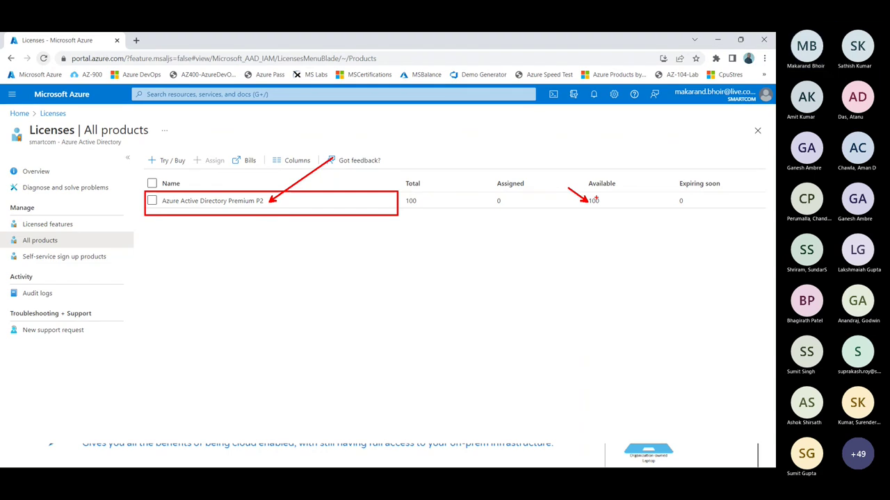
key(Escape)
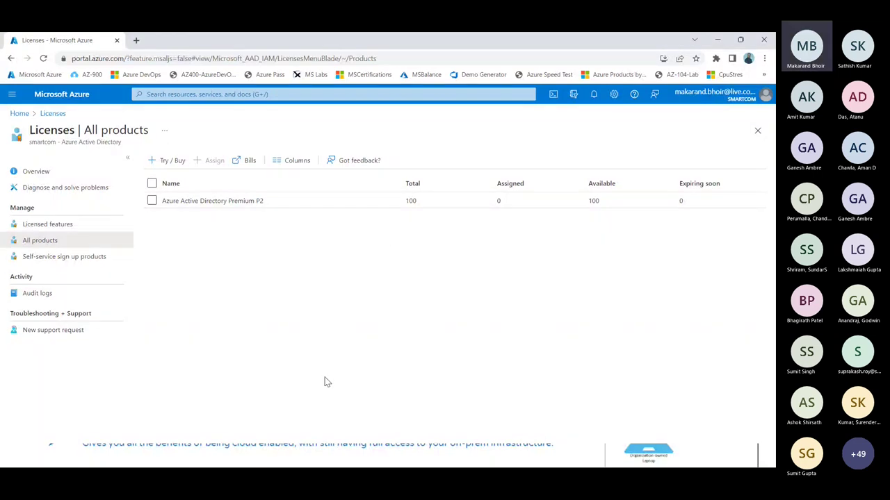
key(alt+Tab)
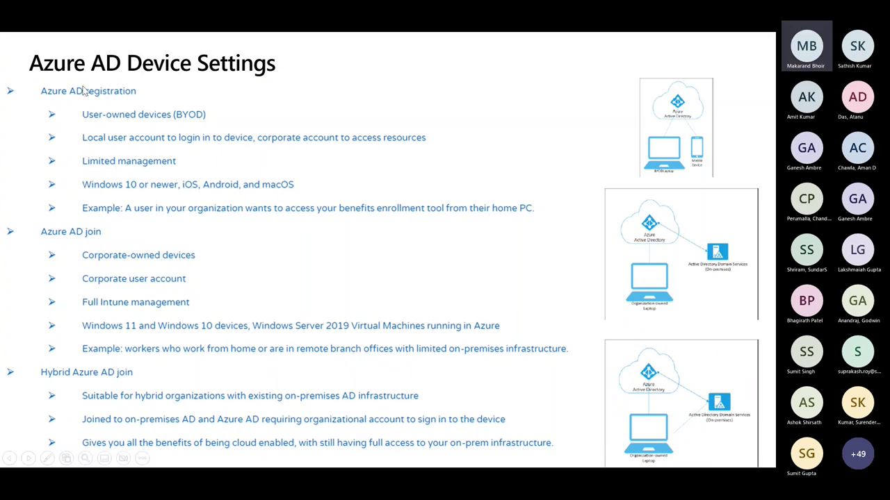
key(alt+Tab)
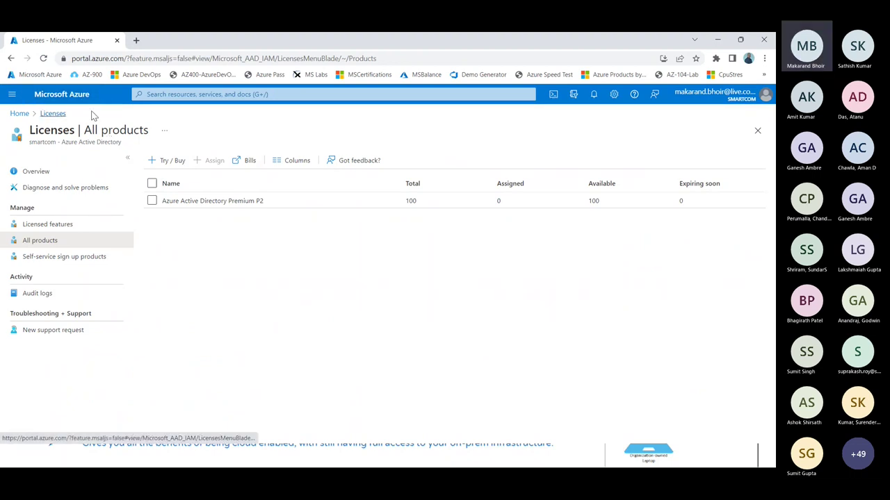
Step: Search portal services for 'aad' and open Azure Active Directory for smartcom
click(194, 95)
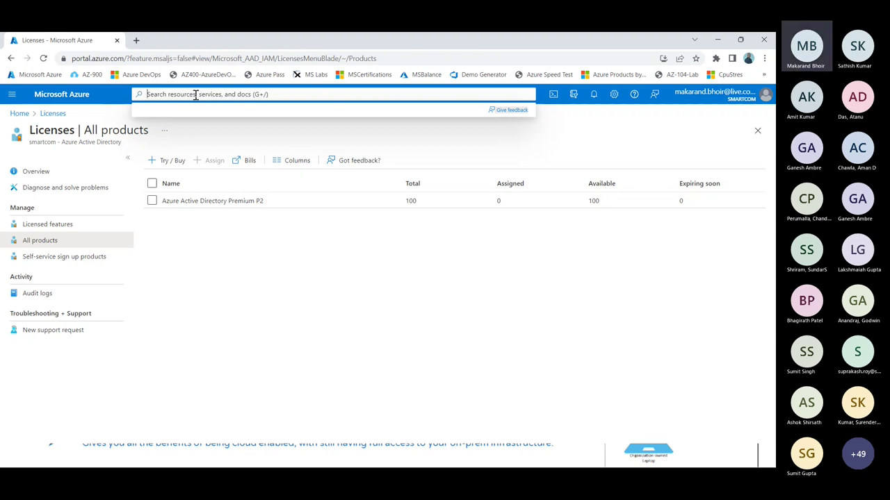
text(a)
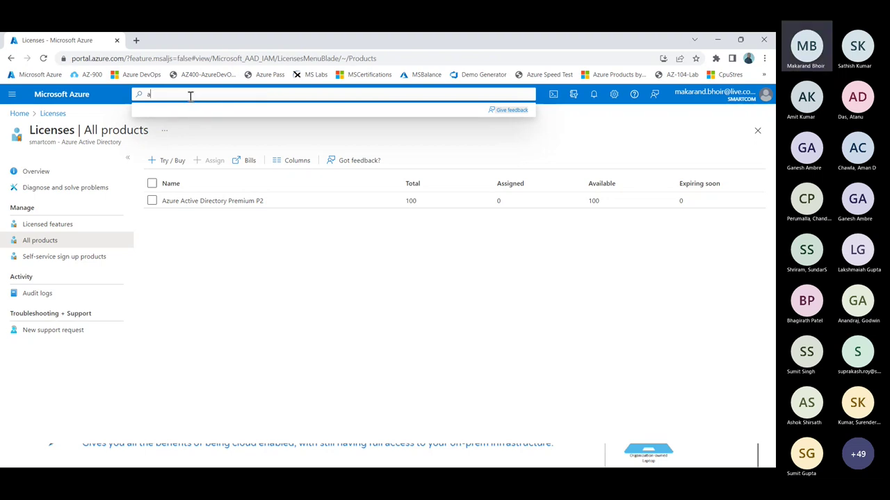
text(c)
key(BackSpace)
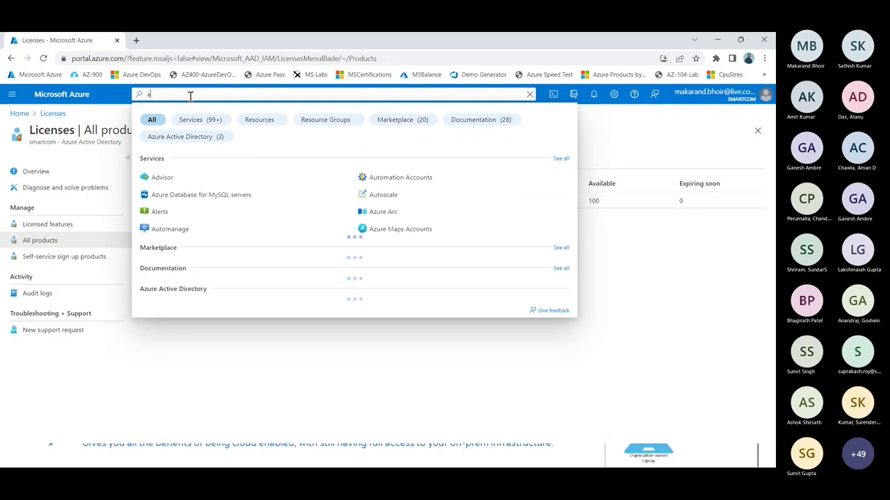
text(ad)
click(206, 184)
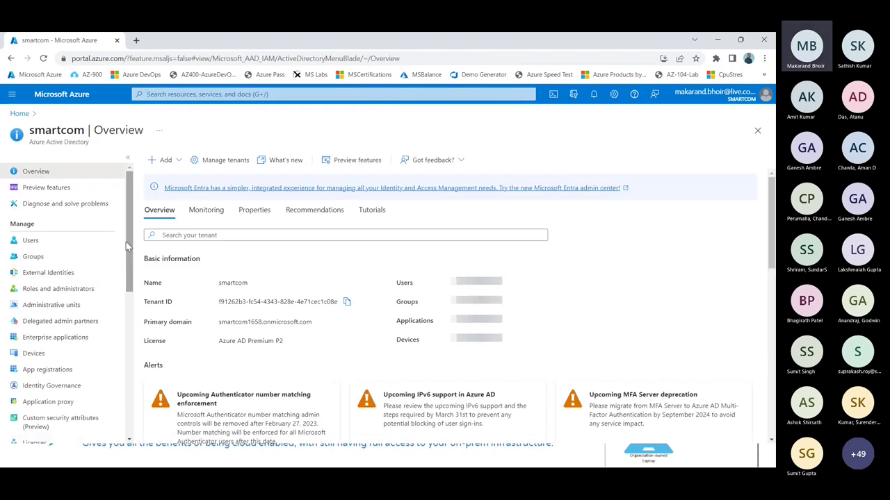
Step: Highlight the Devices section, then open Devices > All devices
scroll(126, 241, down, 1)
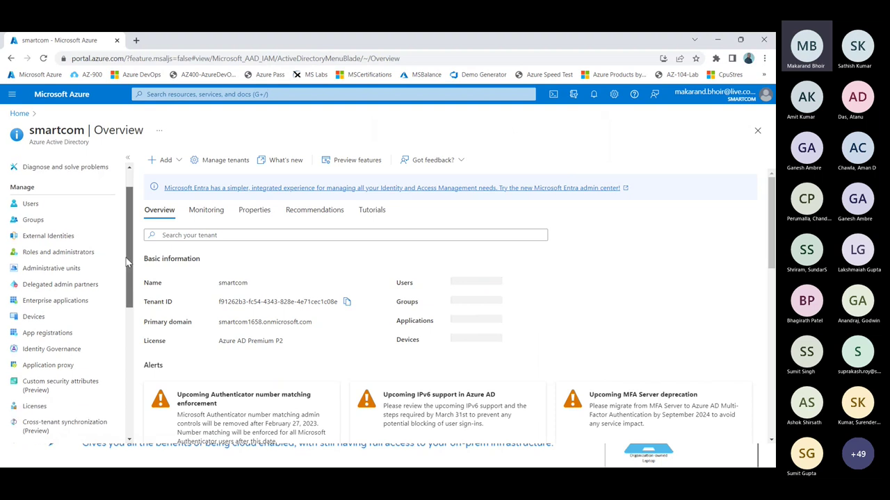
click(23, 317)
drag(7, 310, 66, 327)
drag(98, 286, 58, 316)
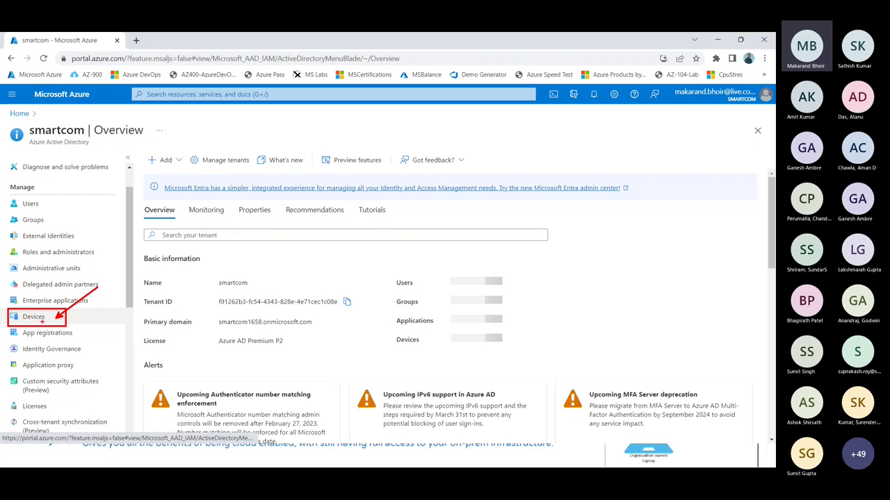
key(Escape)
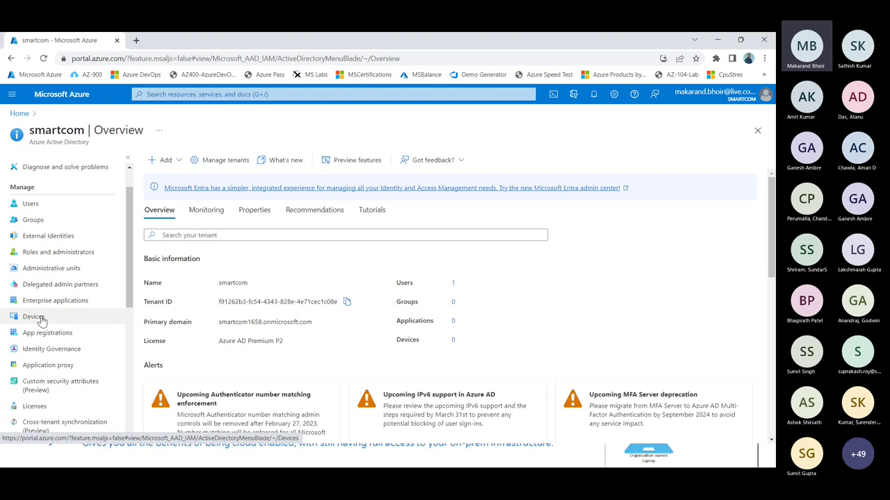
click(34, 317)
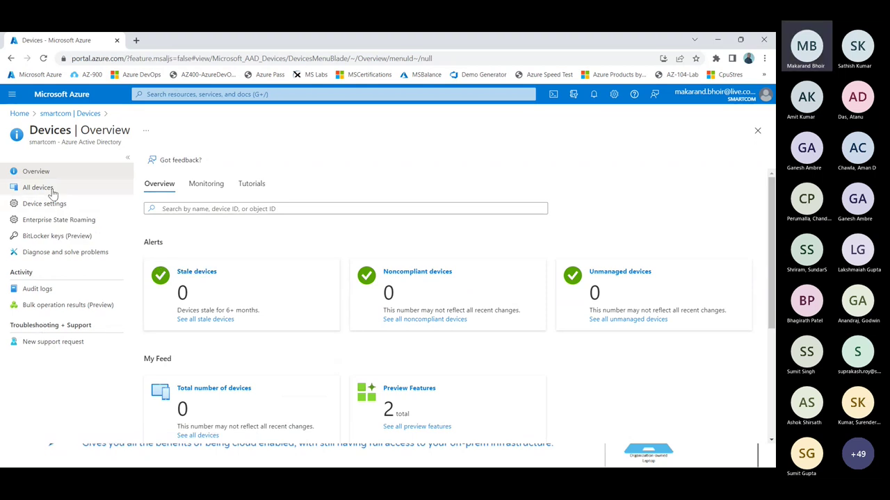
click(39, 188)
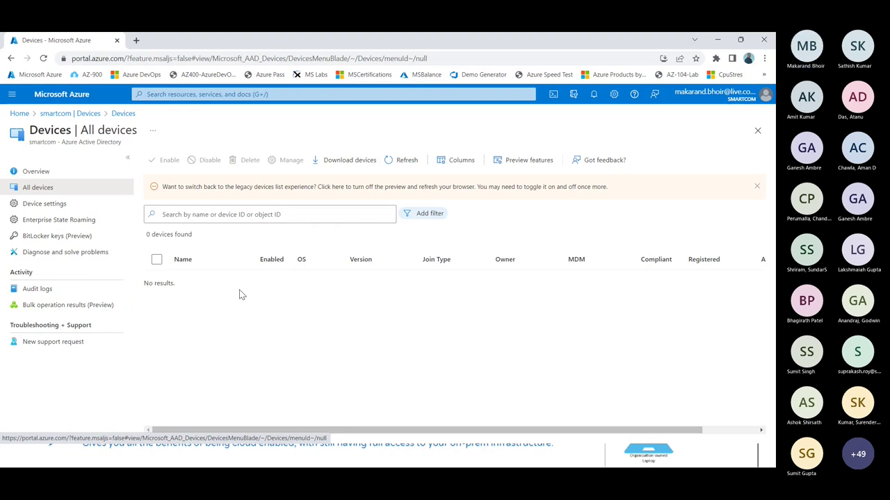
Step: Switch the portal from smartcom to the mycompany directory
click(748, 100)
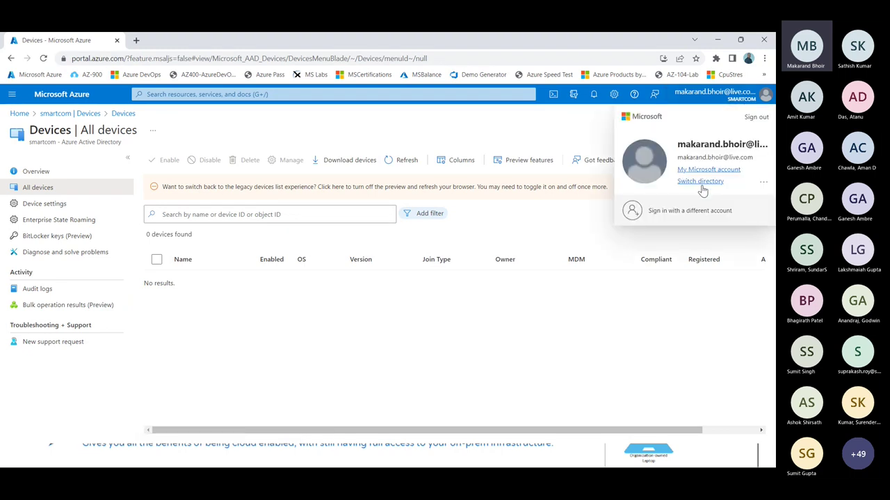
click(701, 182)
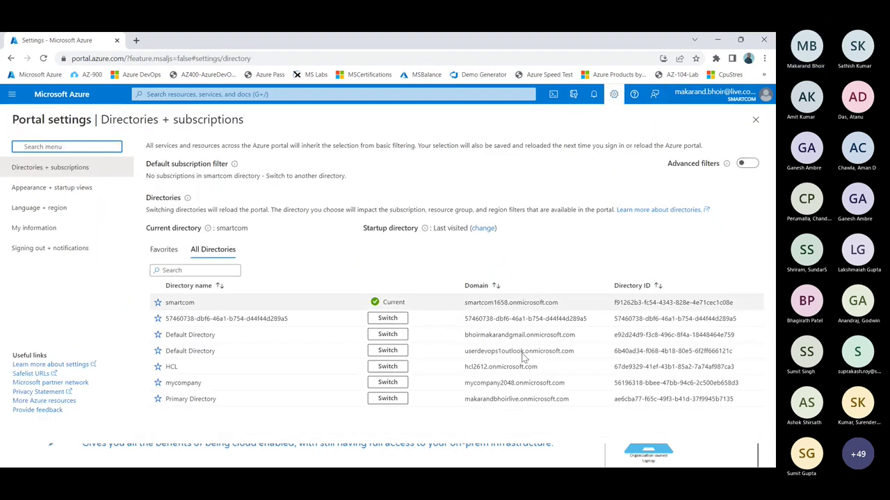
click(386, 385)
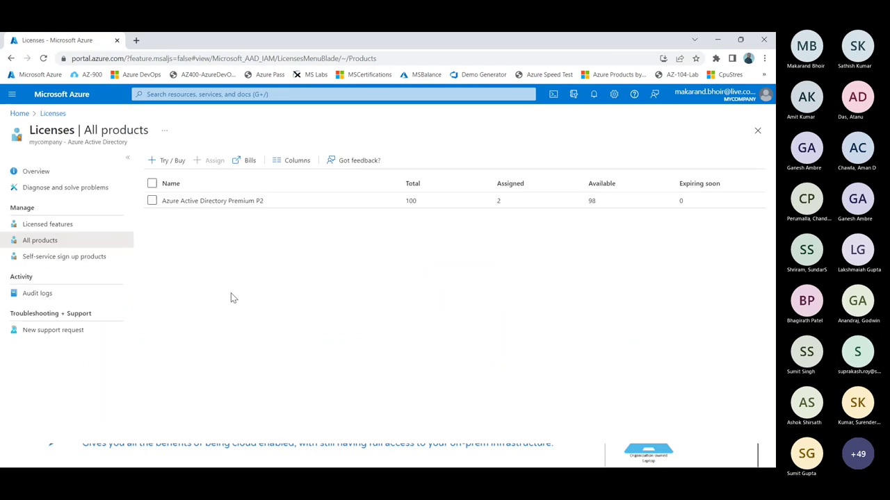
Step: Open mycompany's Azure AD Devices > All devices and point out vm01 as Azure AD joined
click(213, 94)
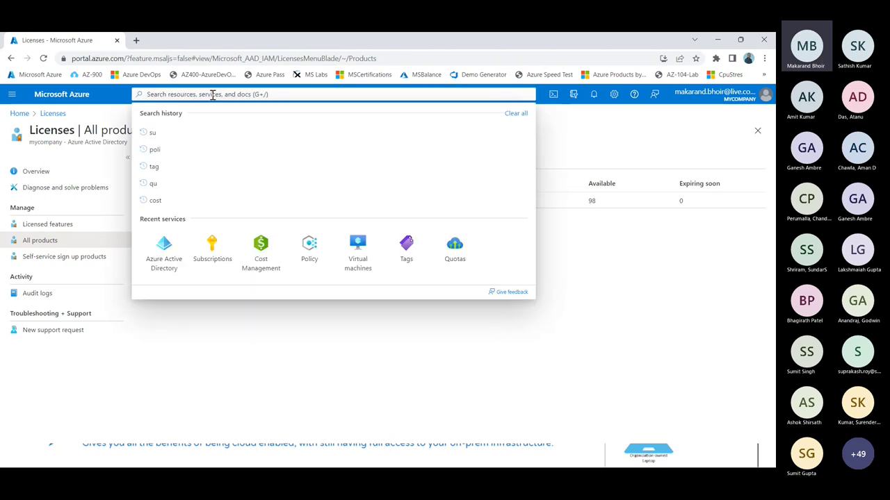
text(aad)
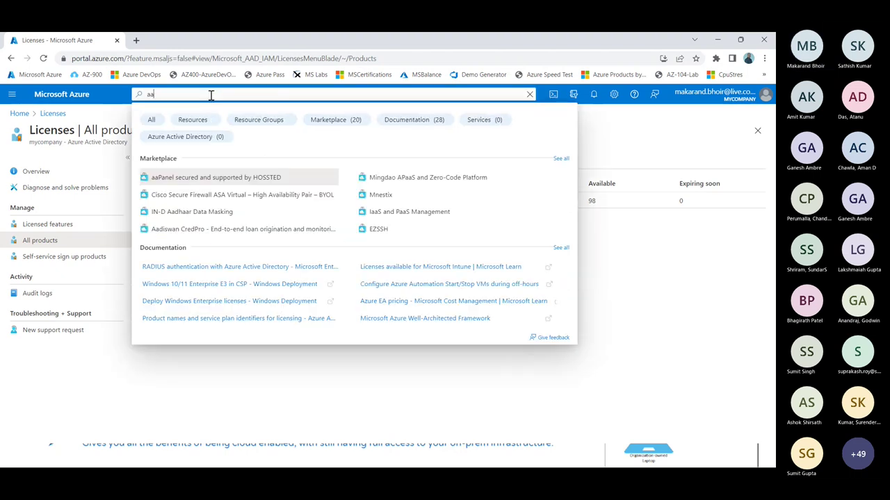
click(179, 179)
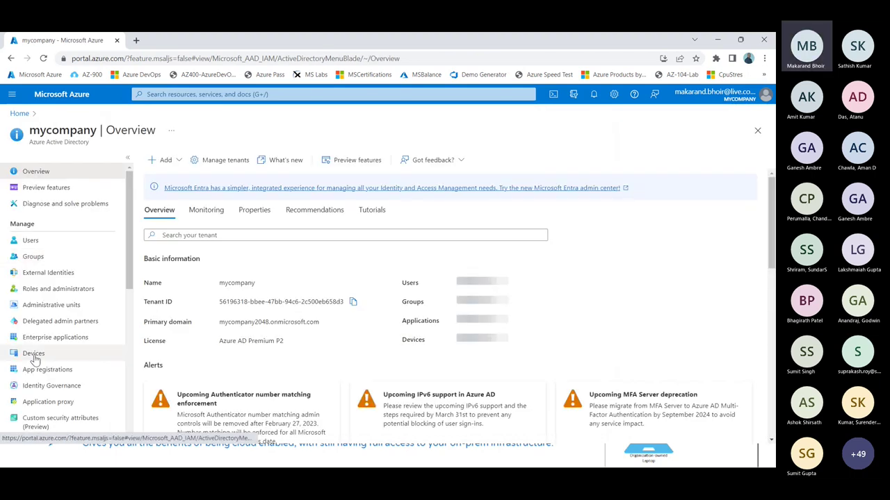
click(35, 355)
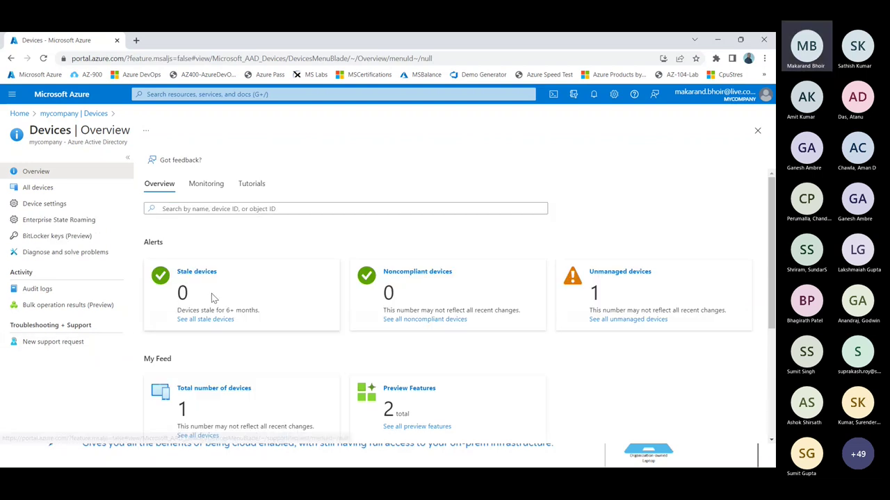
click(51, 192)
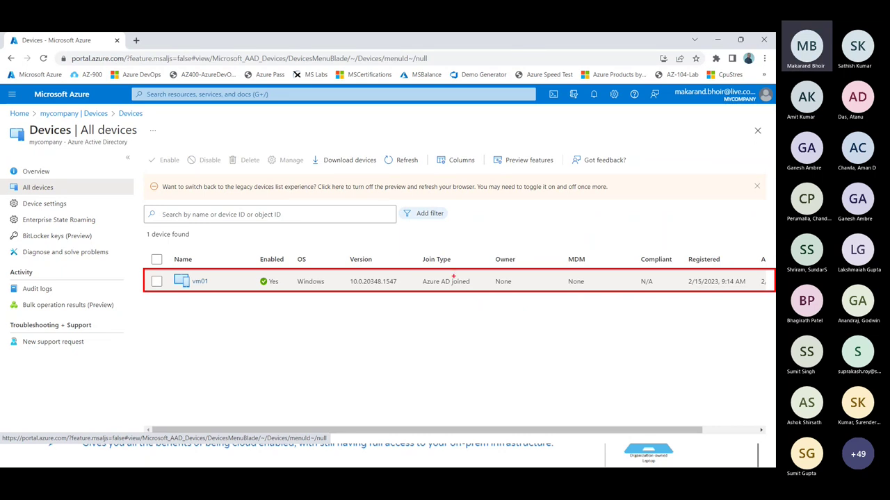
drag(453, 276, 494, 237)
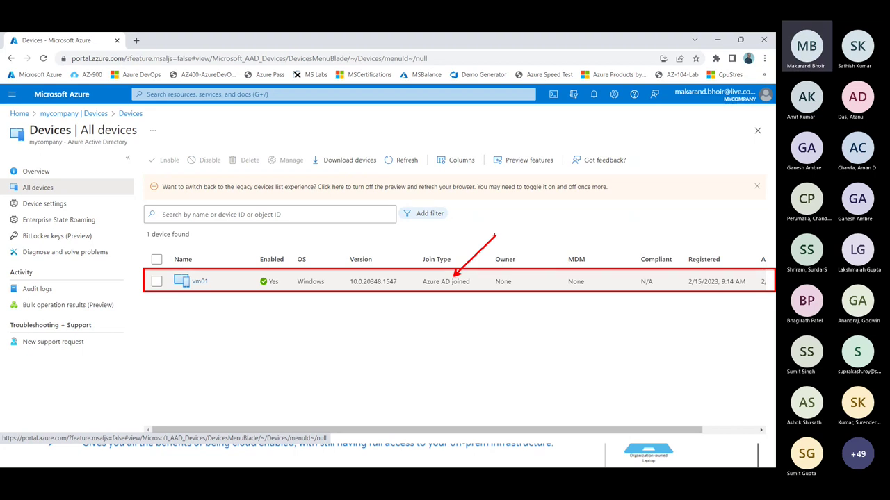
key(alt+Tab)
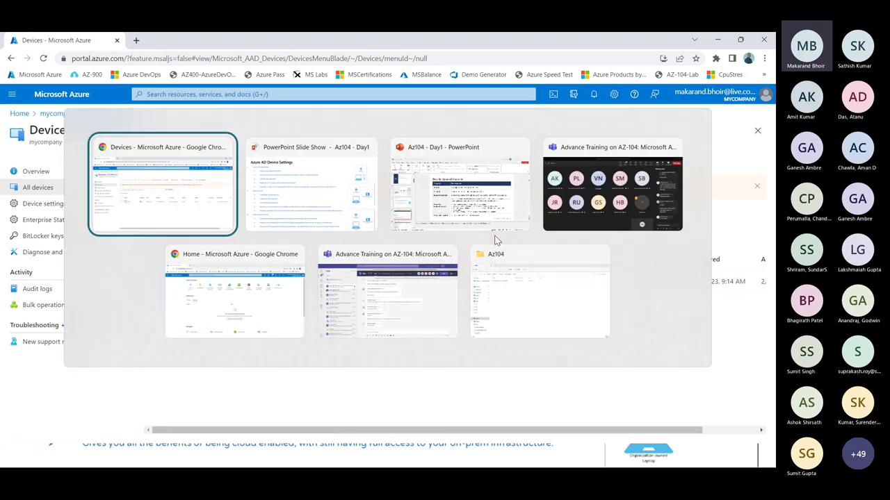
Step: On the Azure AD Device Settings slide, box the 'User-owned devices (BYOD)' bullet in red and add an arrow
key(alt+Tab)
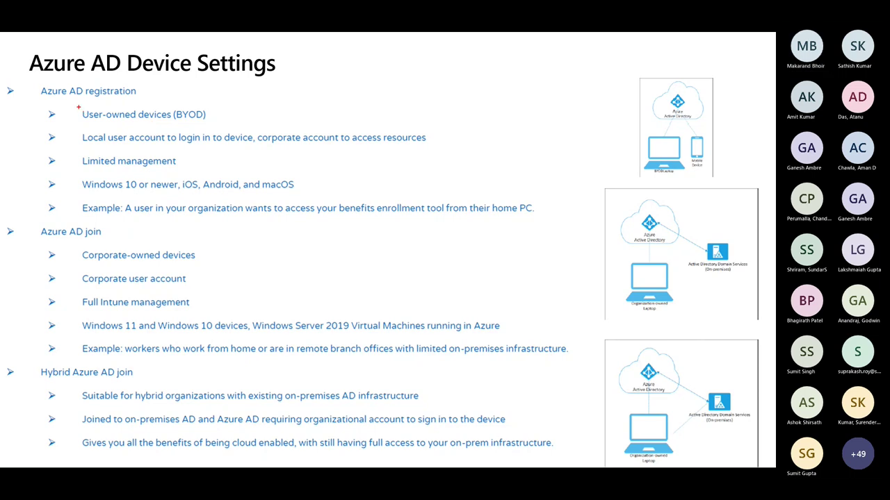
drag(79, 109, 226, 131)
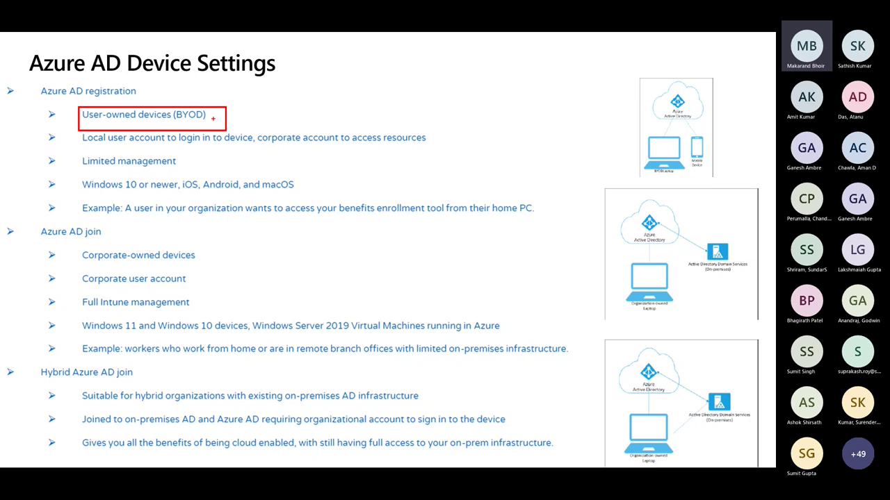
drag(214, 119, 250, 98)
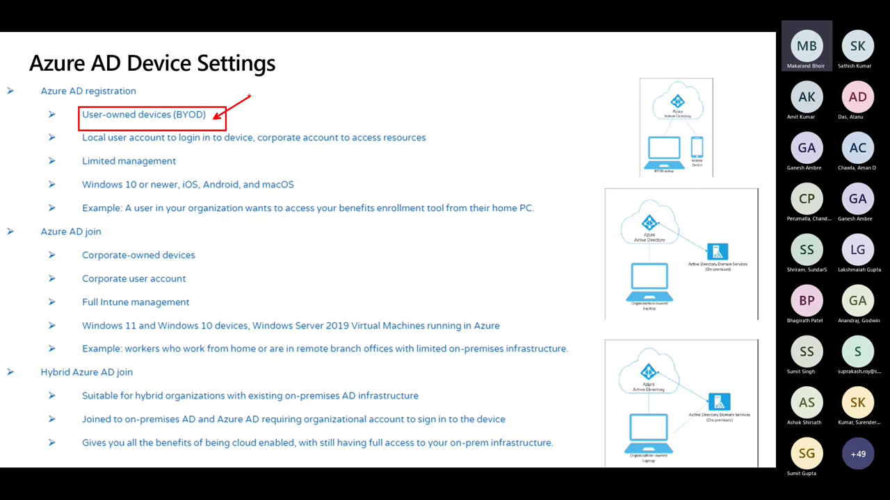
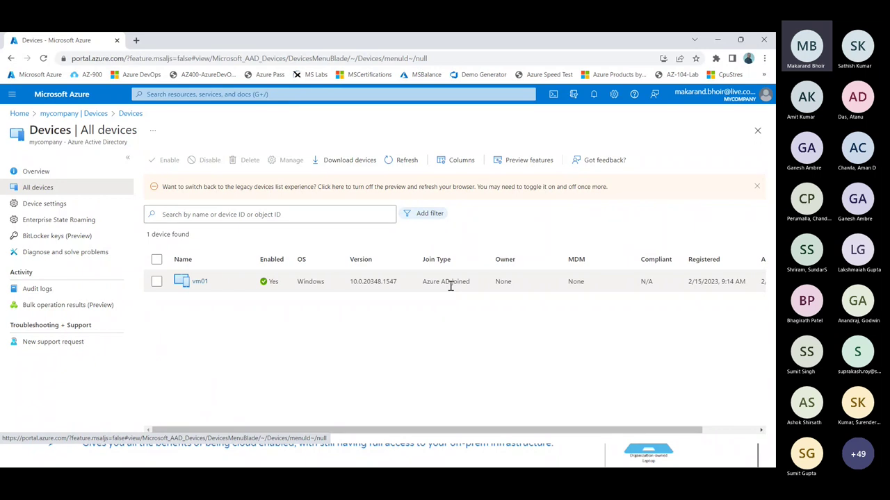
Step: Open the Windows Start menu over the Azure All devices page
key(super)
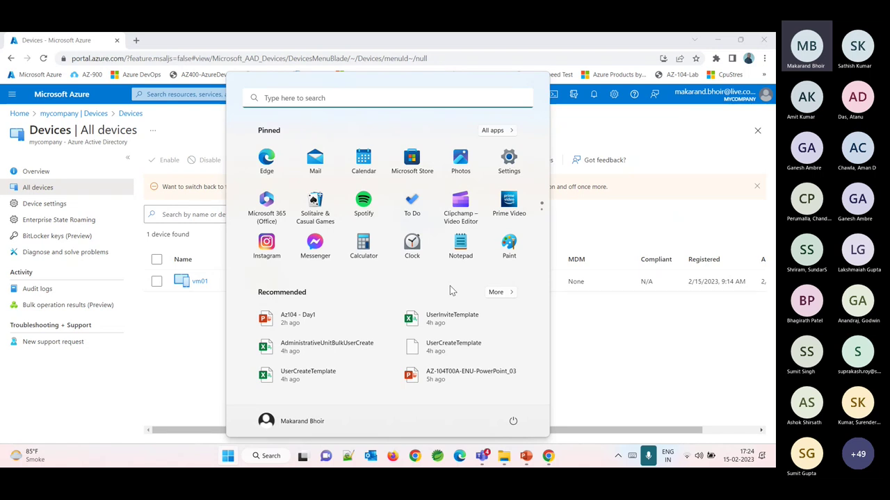
Step: Search Start for 'access work' and open the Access work or school settings page
text(acc)
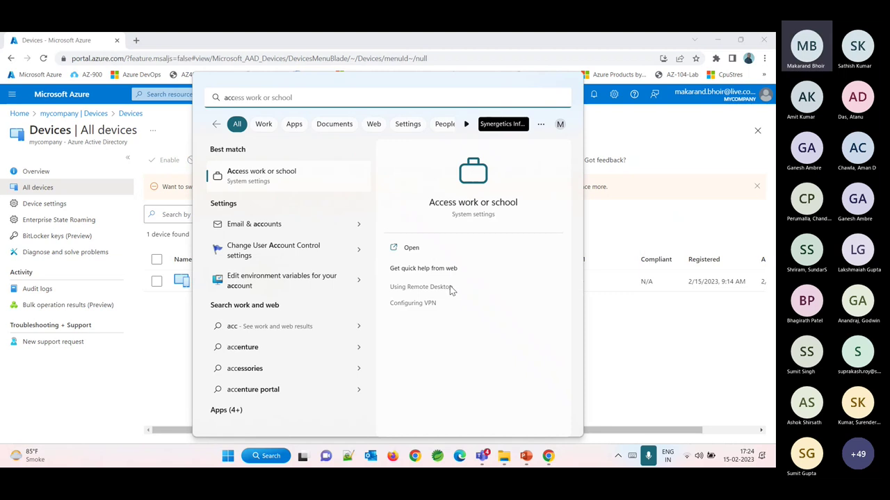
text(ess)
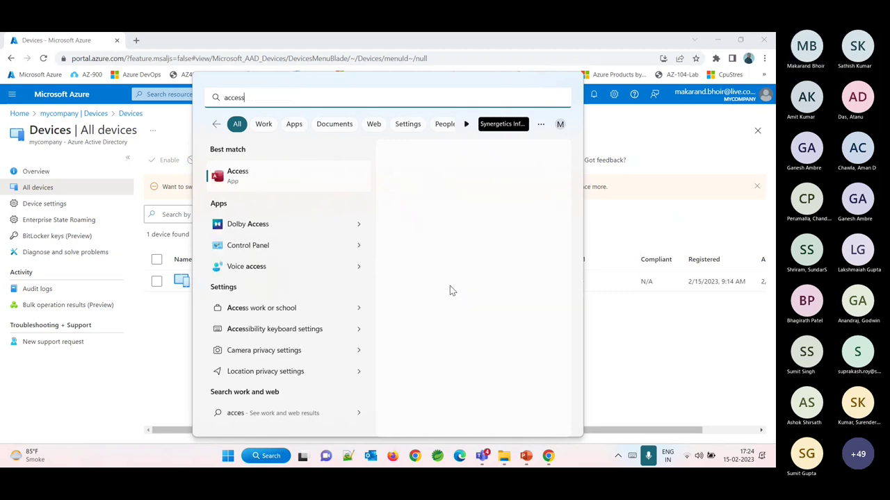
text( work)
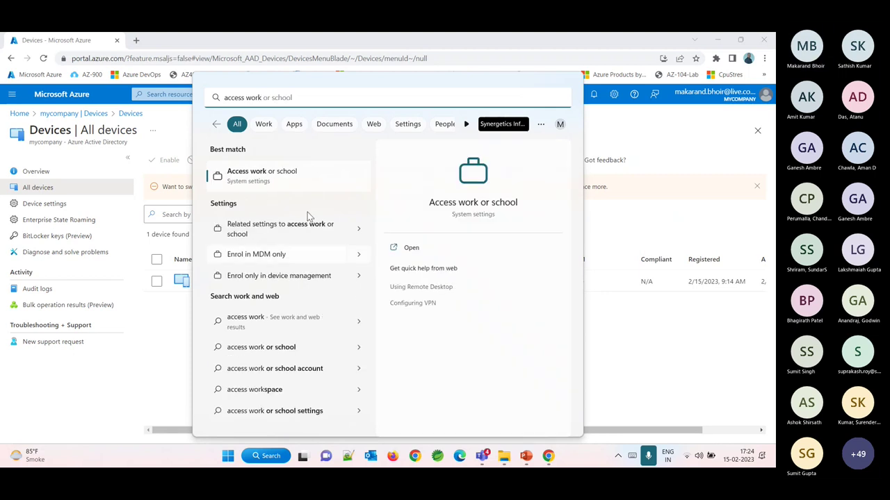
key(ctrl+2)
mouse_move(215, 162)
mouse_down()
mouse_move(341, 191)
mouse_move(354, 149)
mouse_up()
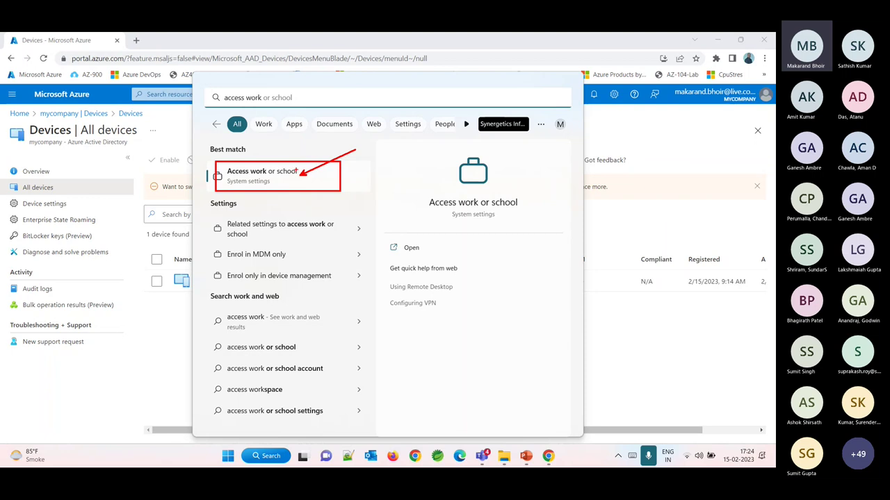
key(Escape)
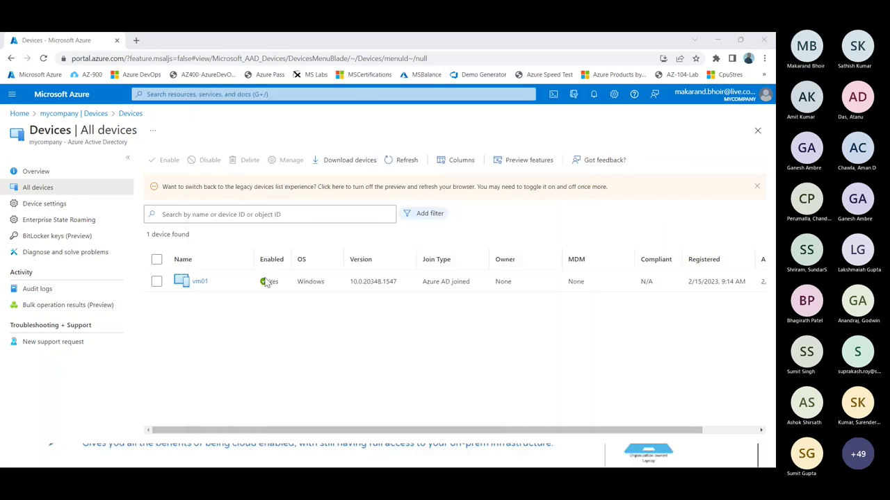
key(super)
text(a)
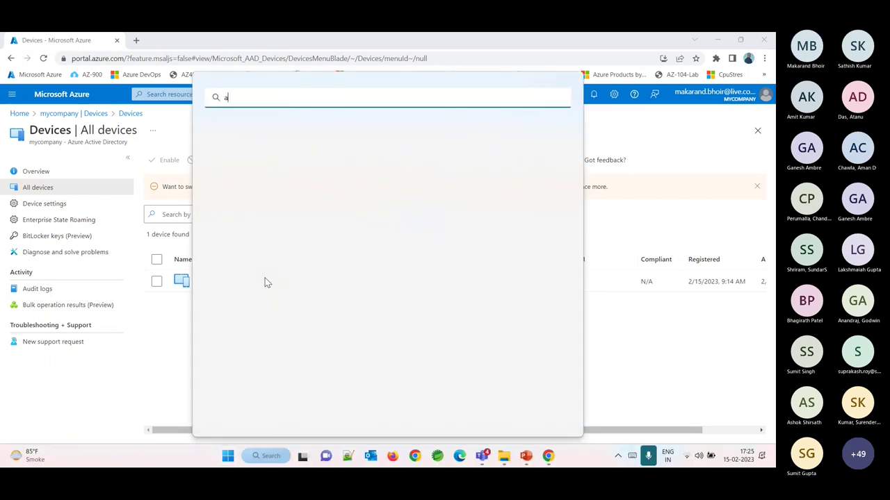
text(ccess work or school)
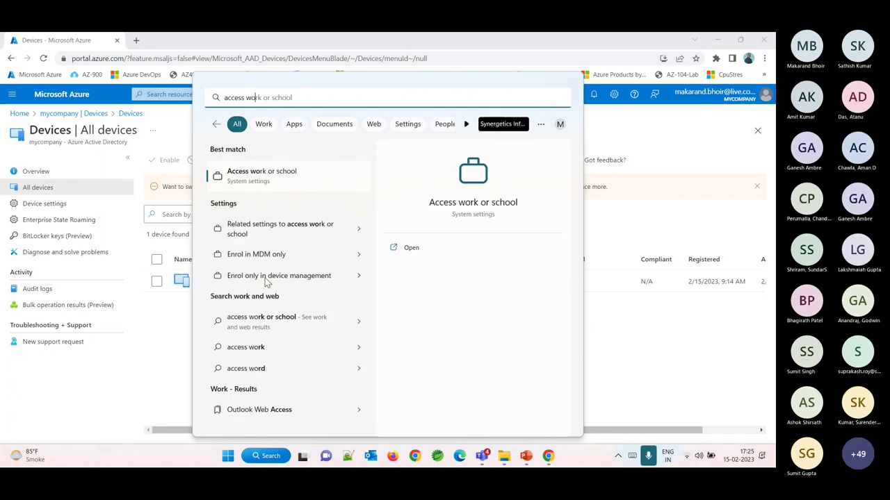
click(275, 176)
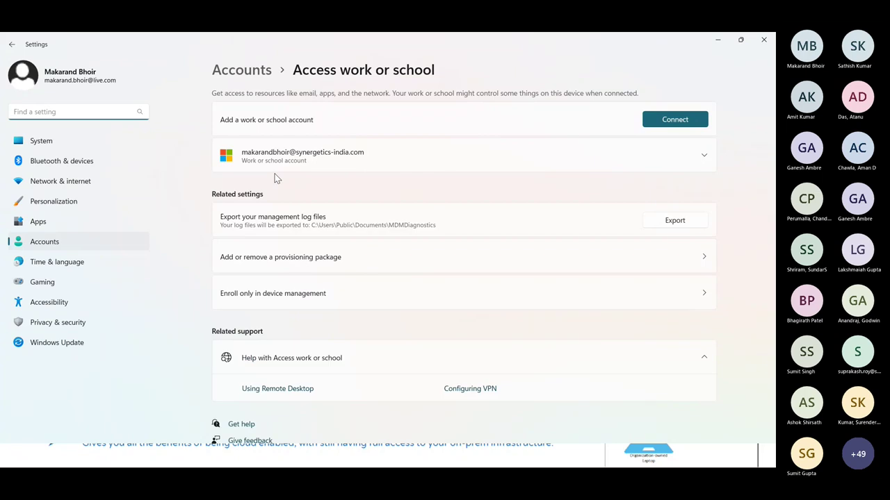
Step: Begin connecting a work or school account, highlighting the empty email address field
click(687, 125)
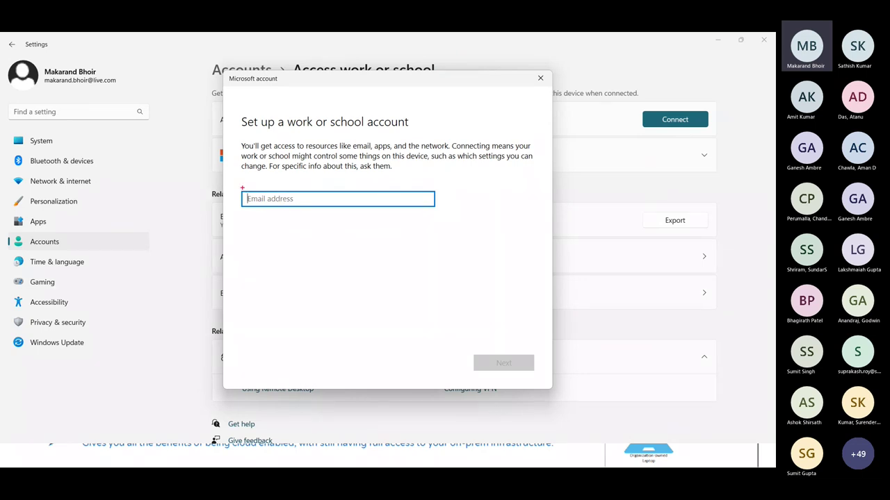
mouse_move(238, 183)
mouse_down()
mouse_move(353, 215)
mouse_move(455, 216)
mouse_move(493, 167)
mouse_up()
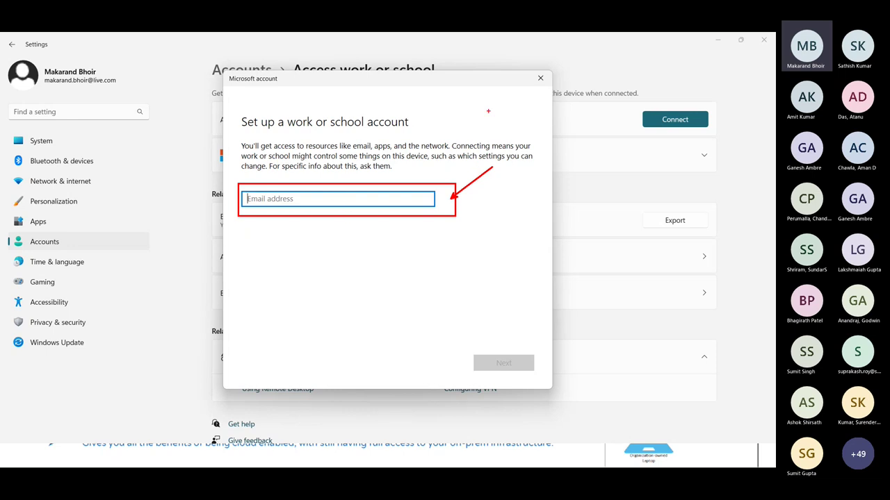
key(Escape)
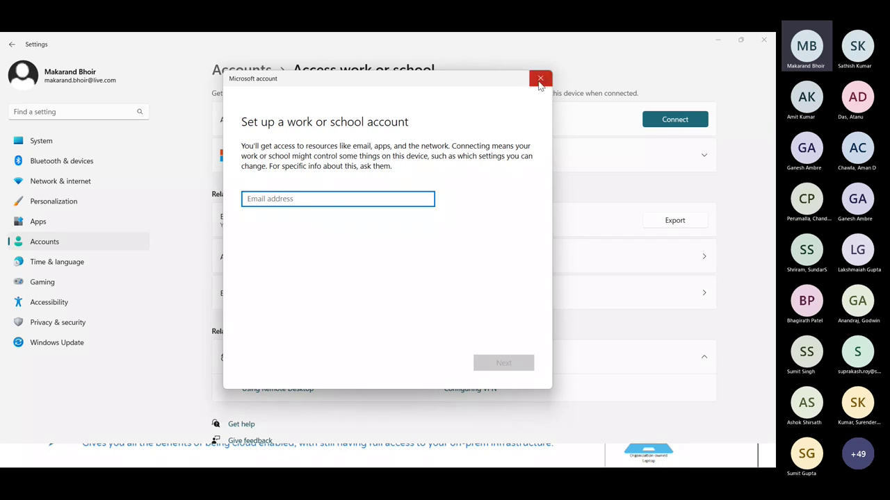
Step: Close the account setup dialog and return to the Azure All devices browser window
click(540, 80)
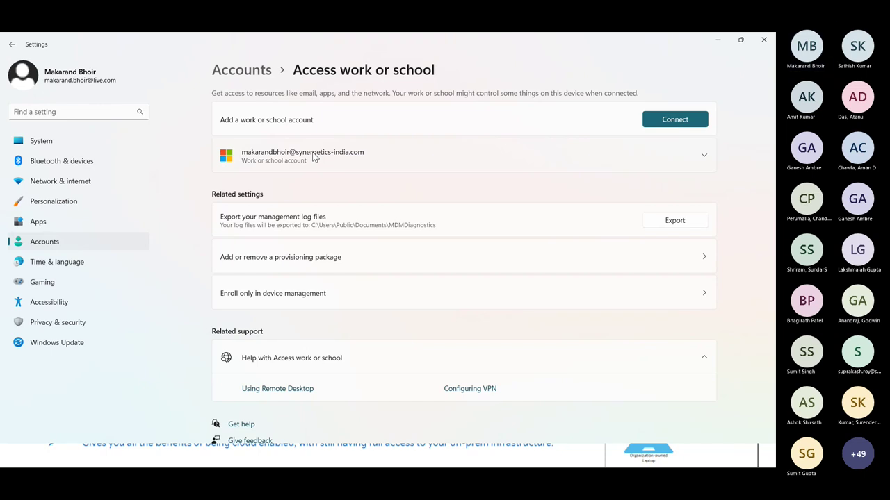
key(alt+Tab)
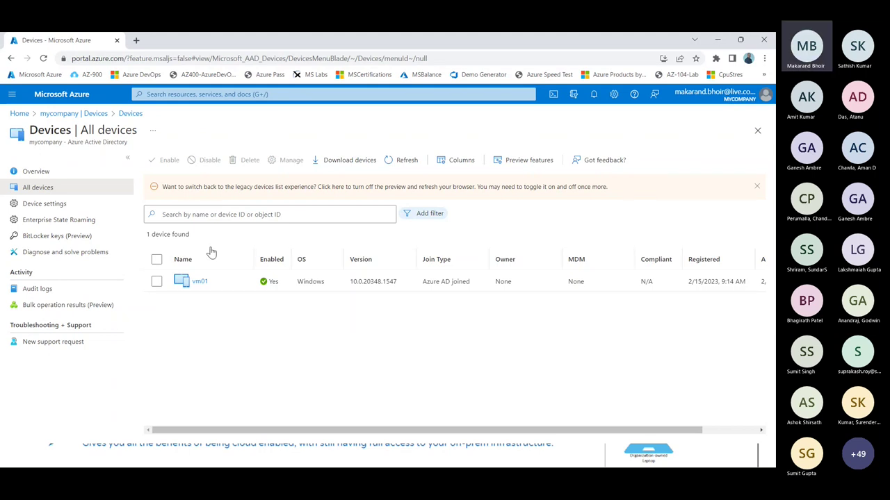
Step: Switch the Azure portal from the mycompany directory to the smartcom directory
click(78, 114)
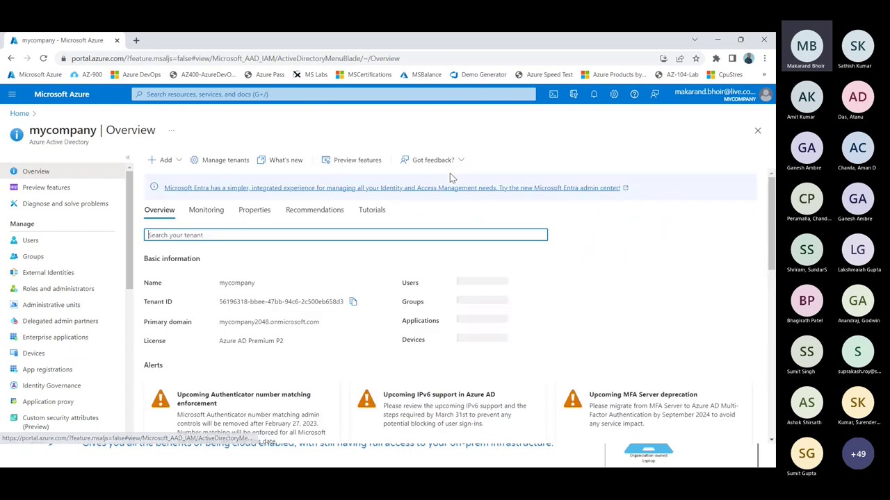
click(761, 135)
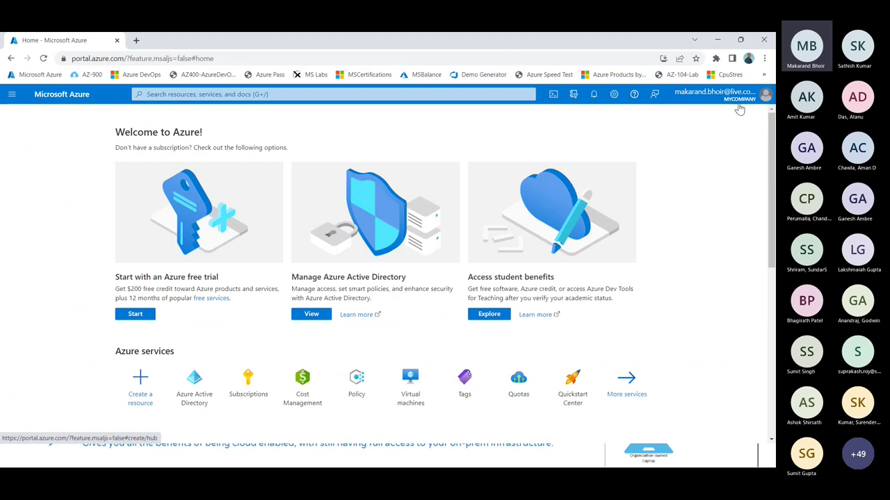
mouse_move(740, 102)
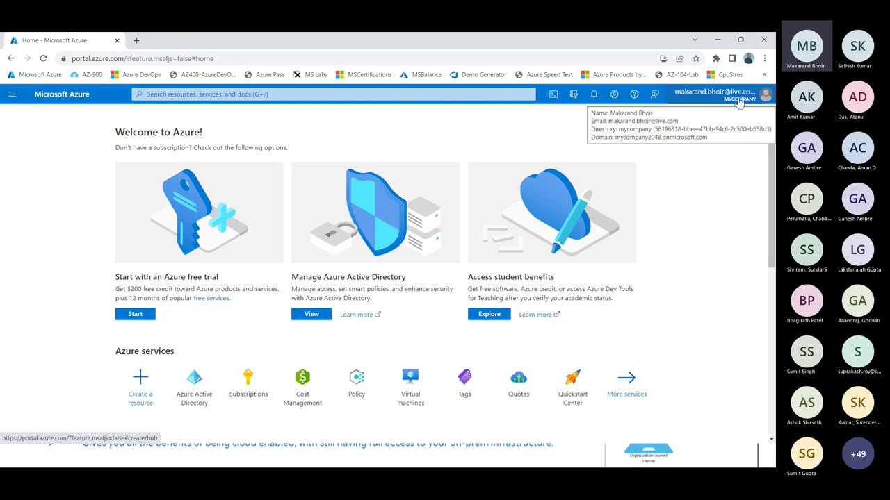
click(741, 102)
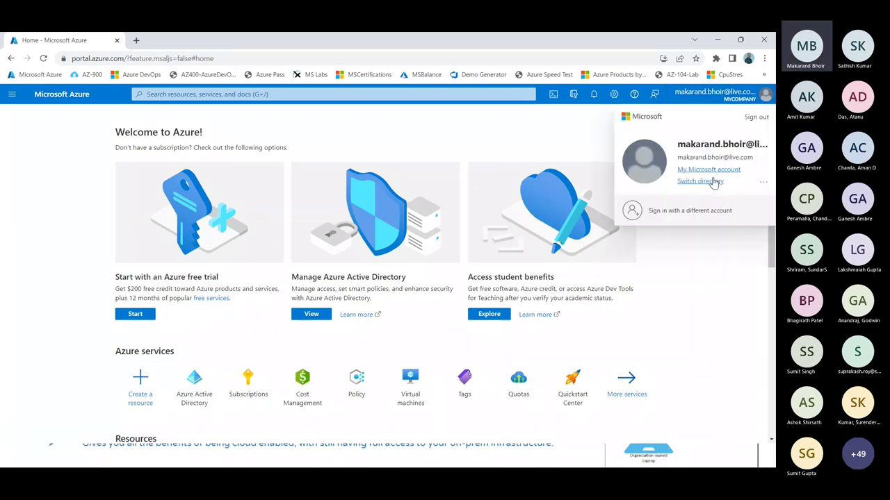
click(715, 183)
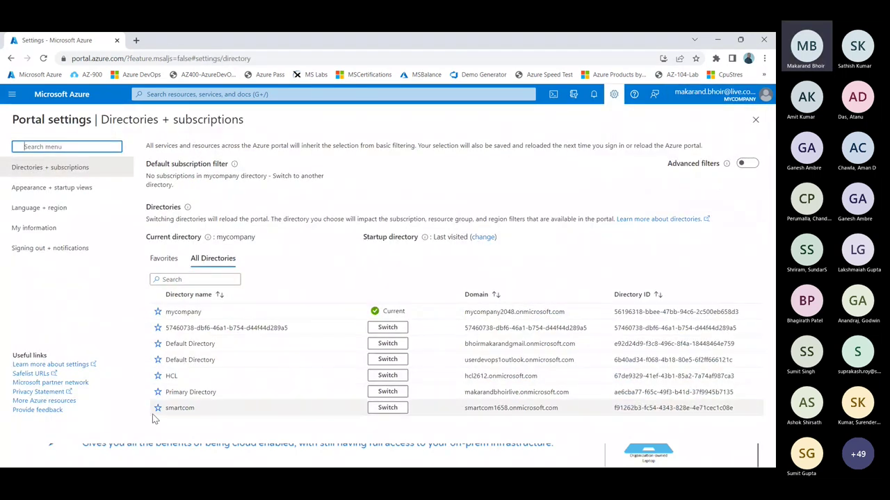
click(388, 410)
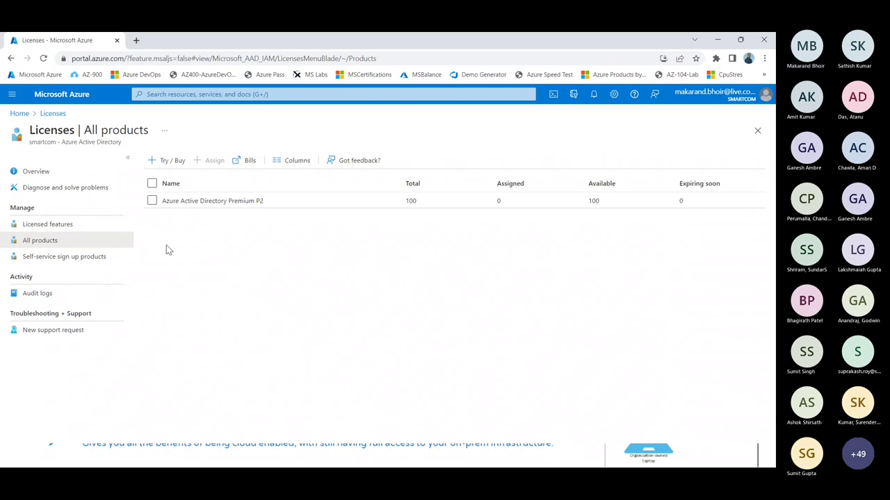
Step: Go to smartcom's Azure Active Directory Users list and start a Create new user form
click(226, 94)
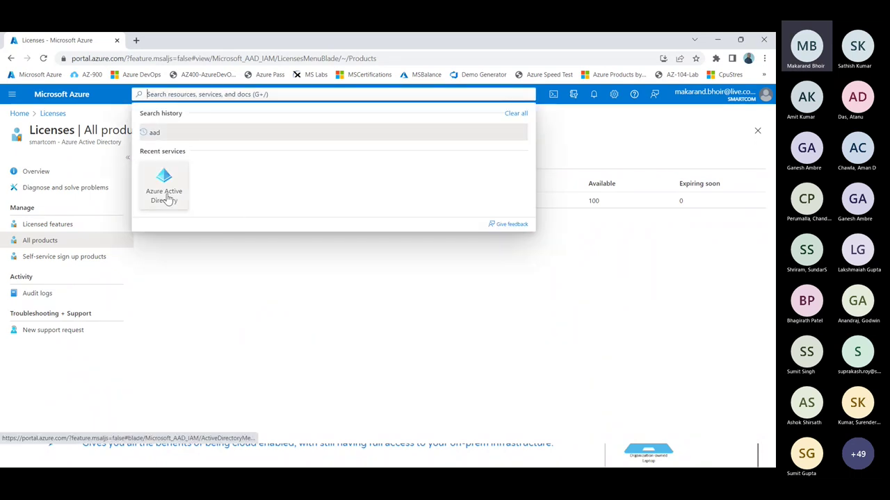
click(168, 199)
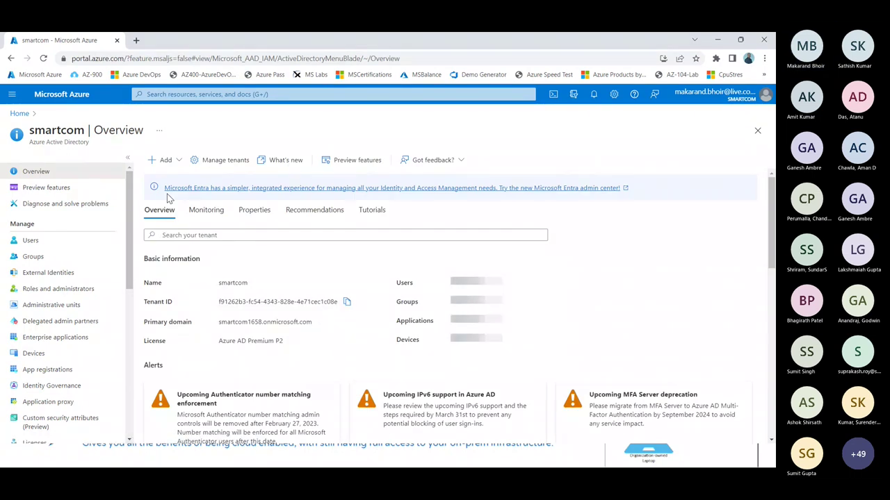
click(30, 242)
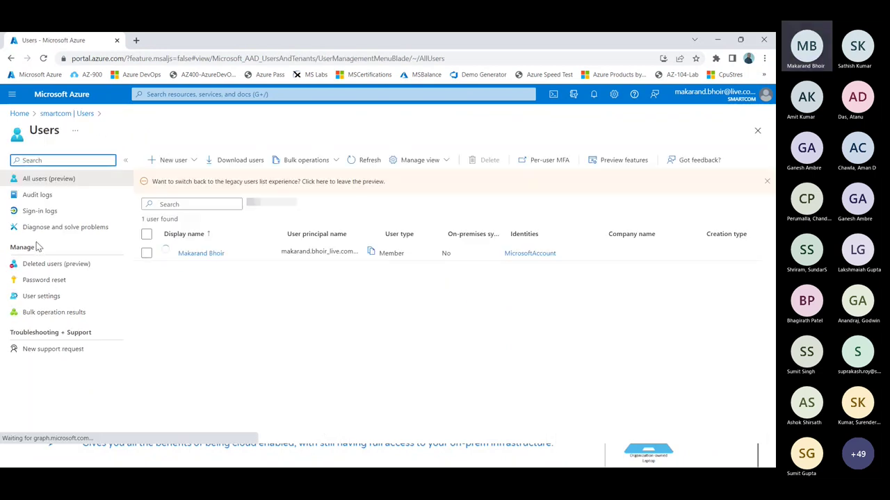
click(184, 164)
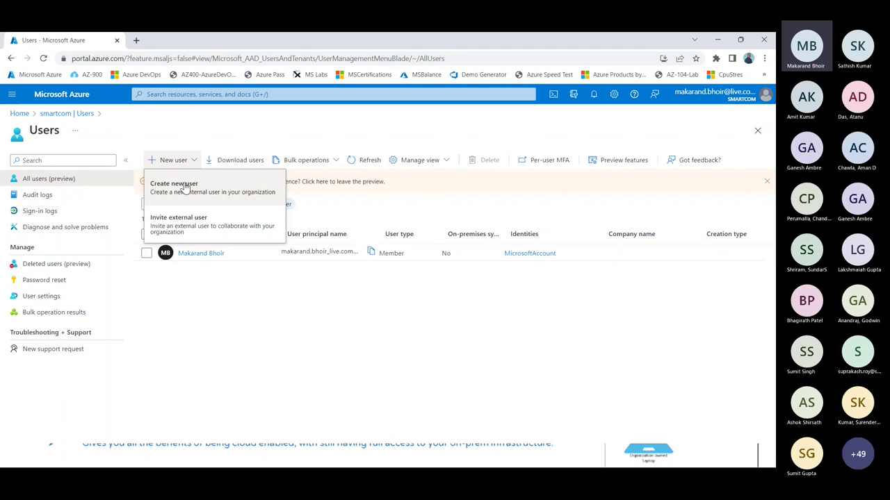
click(174, 184)
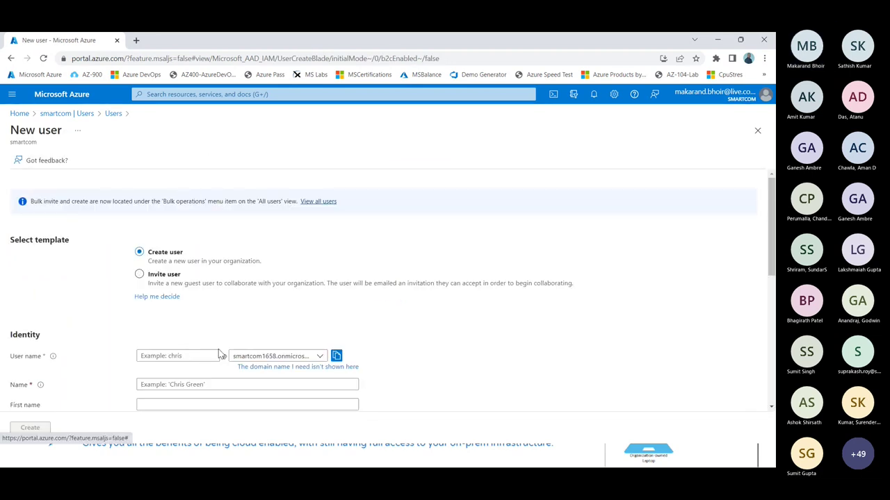
Step: Enter the new user's user name, display name, first name and last name
click(188, 356)
scroll(376, 266, down, 1)
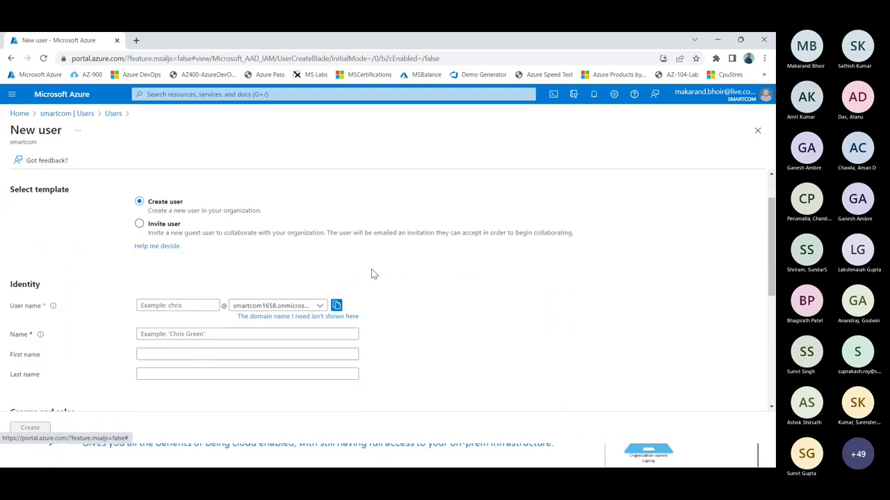
click(190, 306)
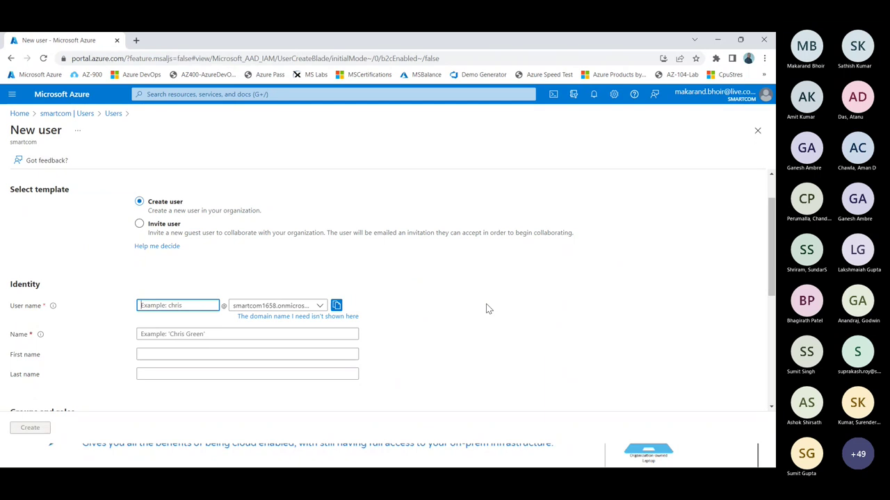
text(rahul)
click(232, 334)
text(R)
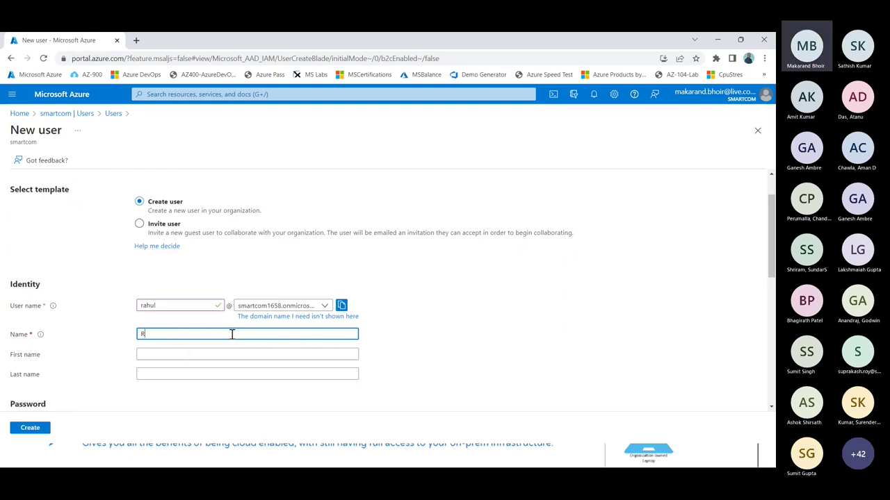
text(ahul)
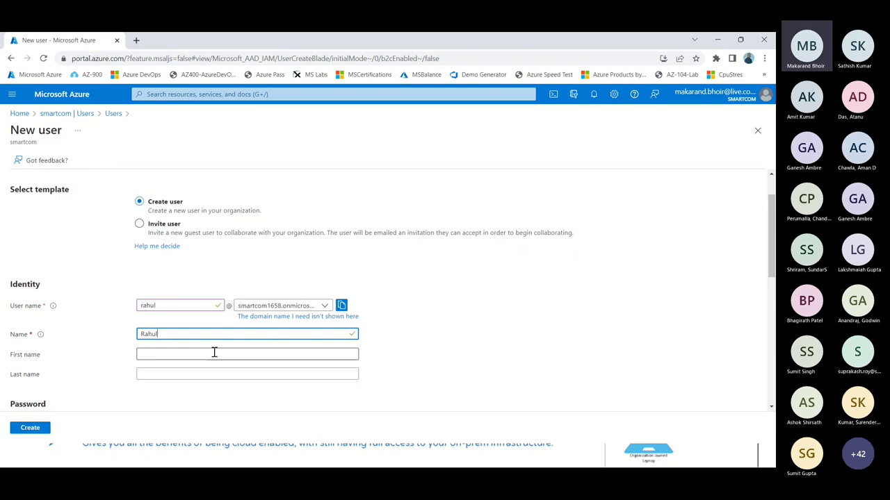
text( S)
click(214, 353)
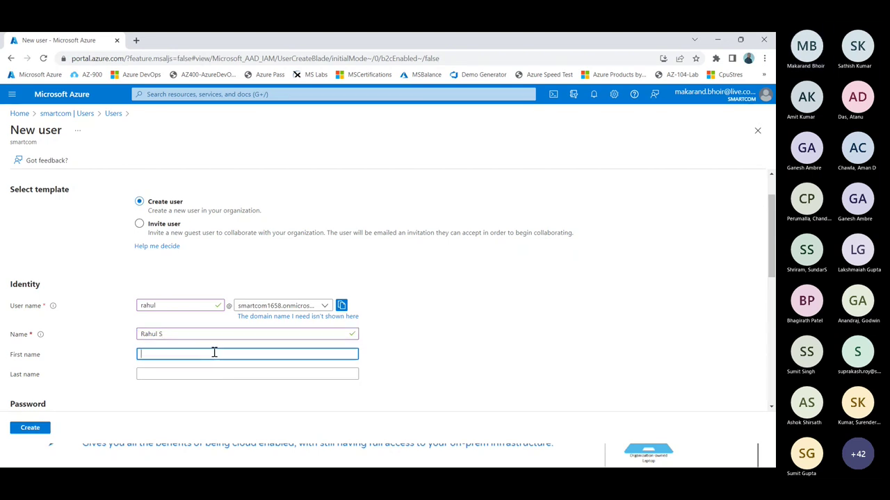
text(rahul)
key(BackSpace)
key(BackSpace)
key(BackSpace)
key(BackSpace)
text(Rah)
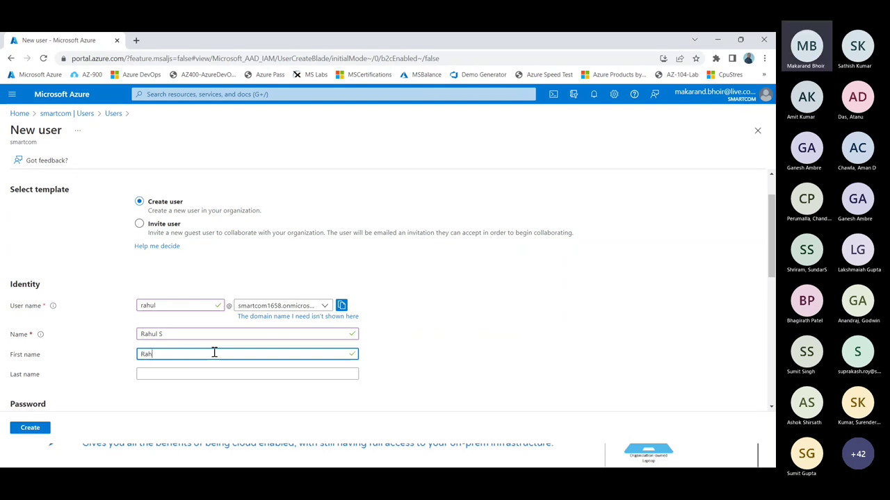
text(ul)
key(Tab)
text(S)
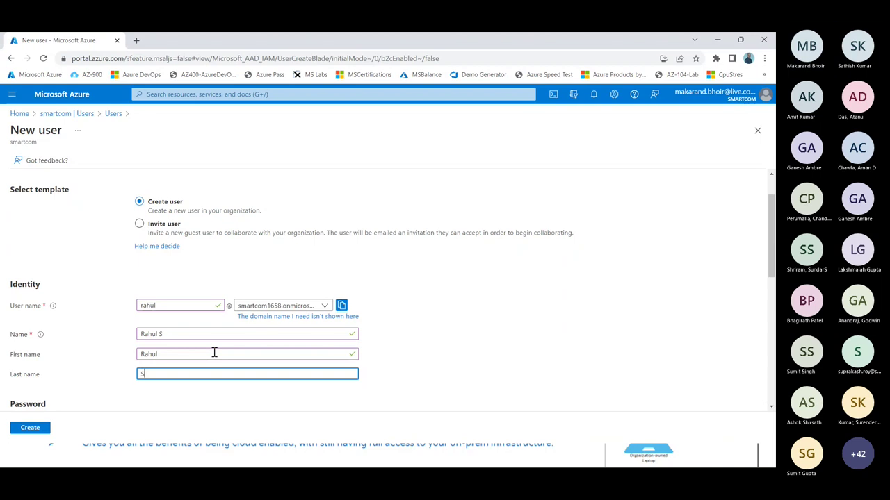
click(446, 333)
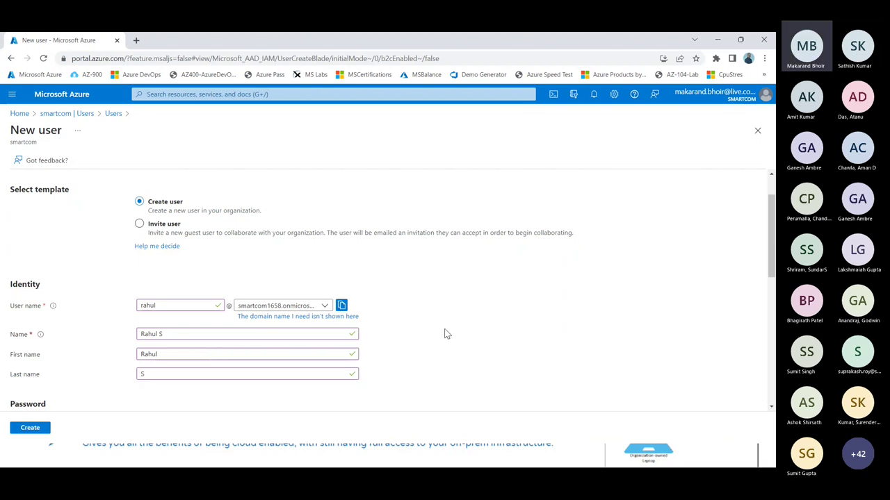
Step: Try a custom password, then set the initial password back to Auto-generate password
scroll(447, 335, down, 2)
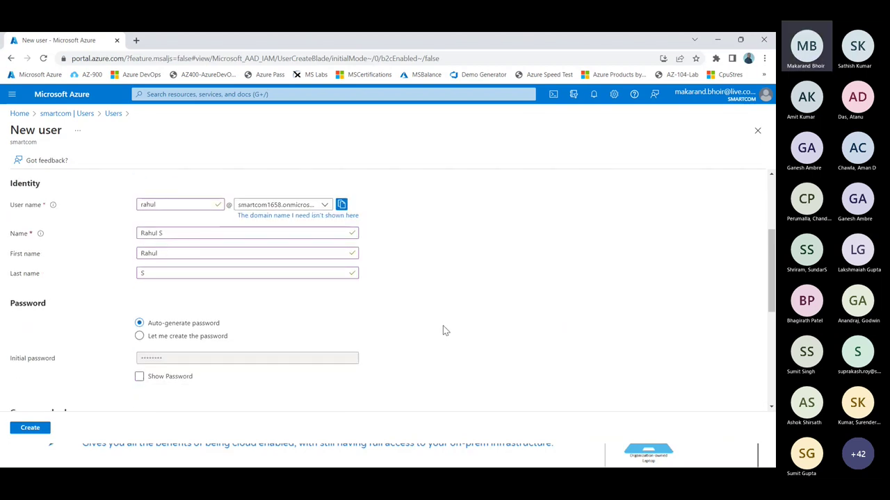
scroll(431, 332, down, 1)
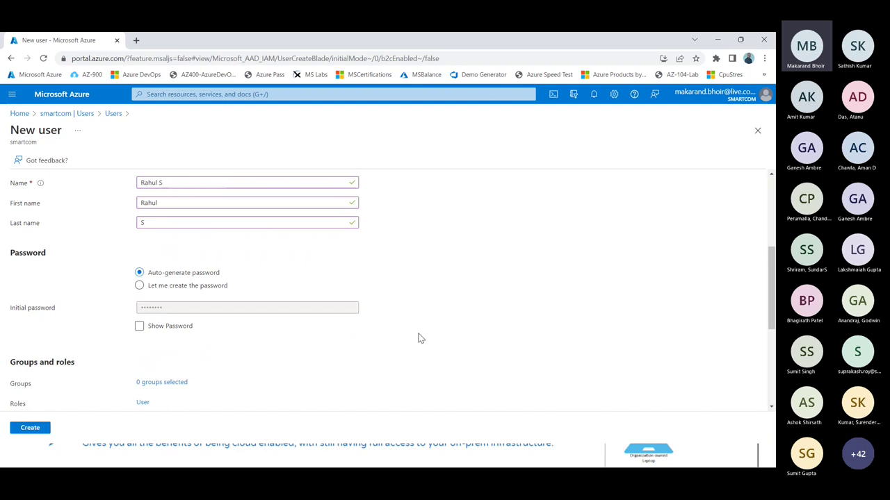
click(157, 292)
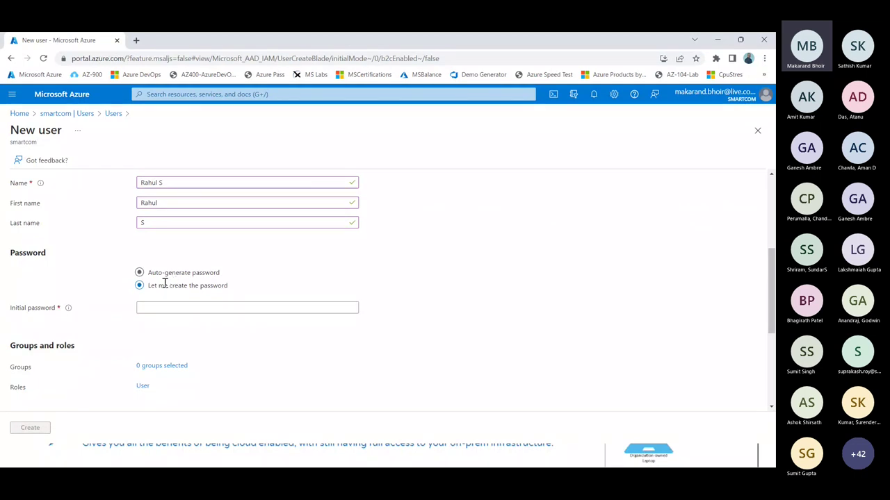
click(155, 308)
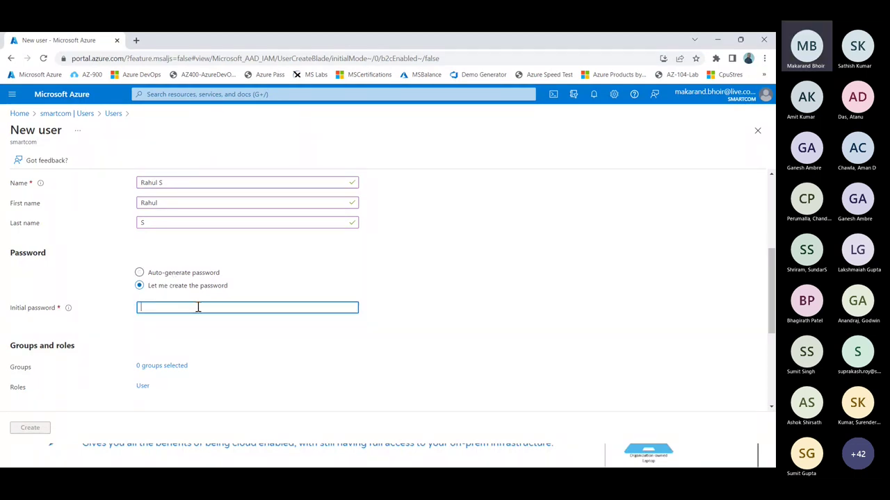
click(175, 276)
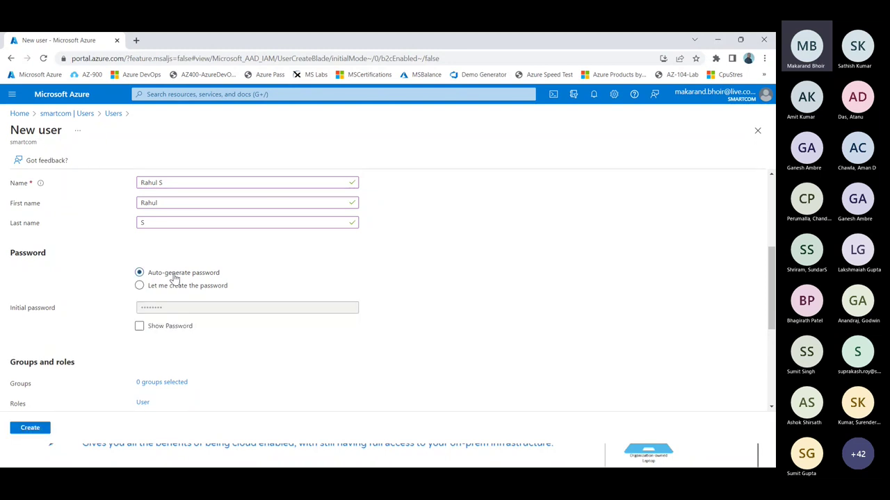
Step: Reveal and copy the auto-generated password, then paste it into a new Notepad document
click(139, 327)
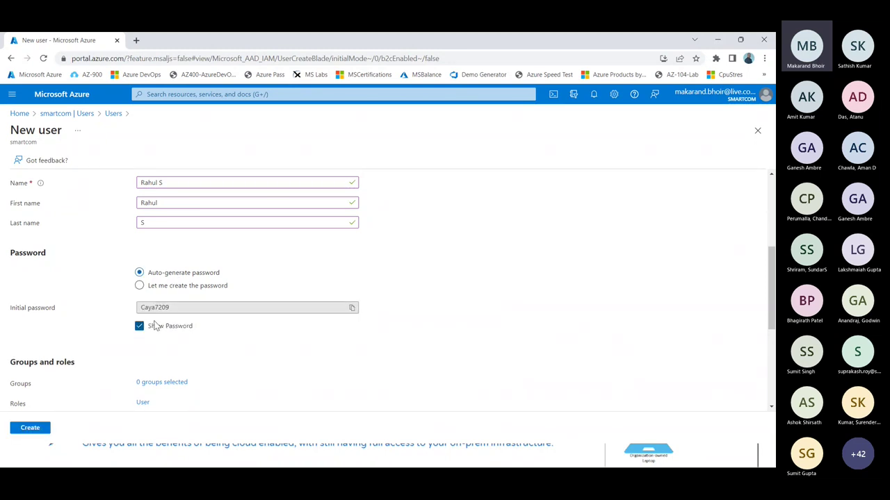
drag(171, 307, 124, 310)
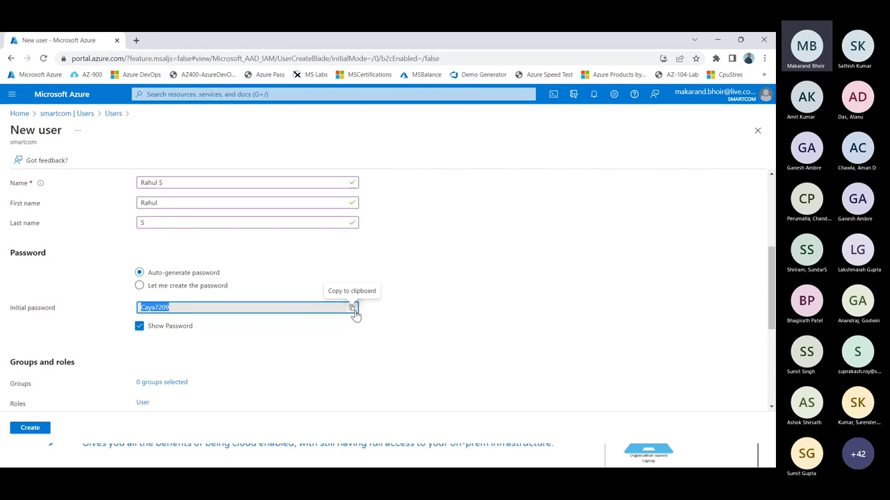
click(354, 311)
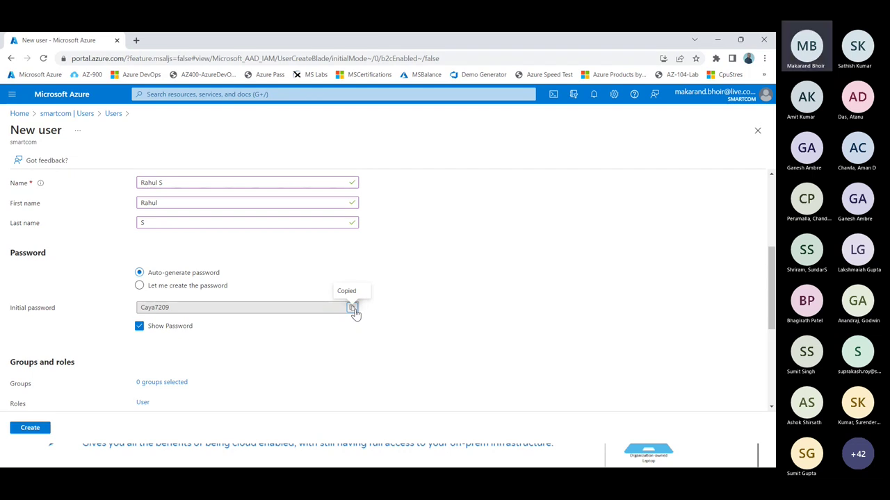
key(super+r)
key(Return)
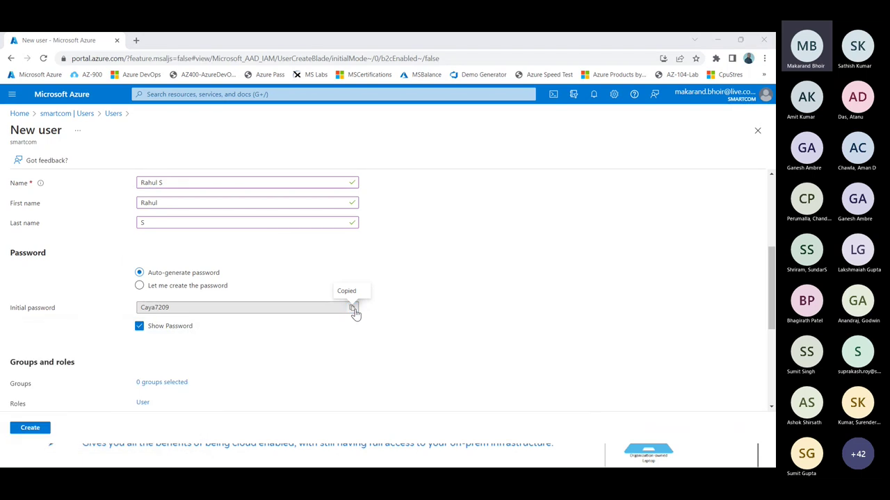
key(ctrl+v)
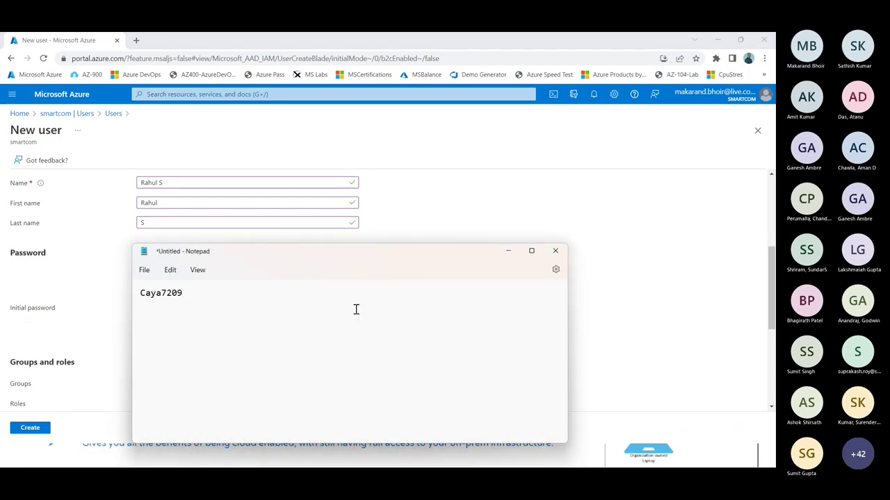
key(alt+Tab)
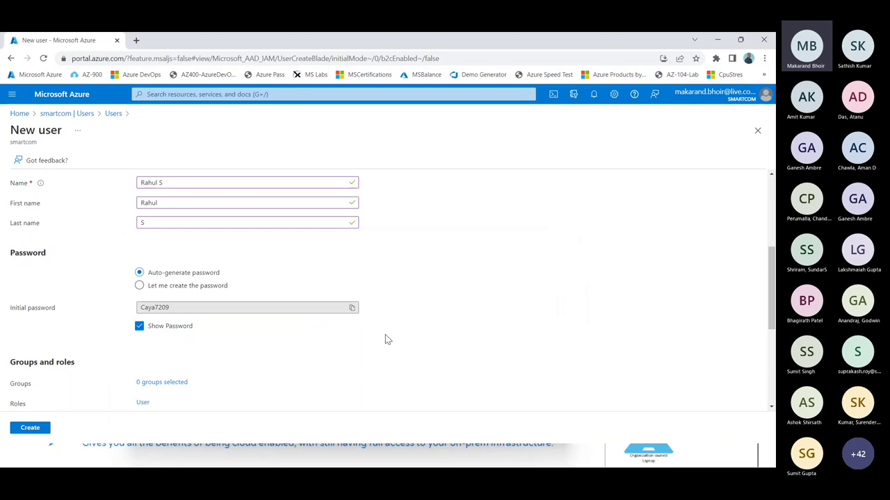
Step: Set the new user's usage location to India, leaving Block sign in at No
scroll(387, 340, down, 3)
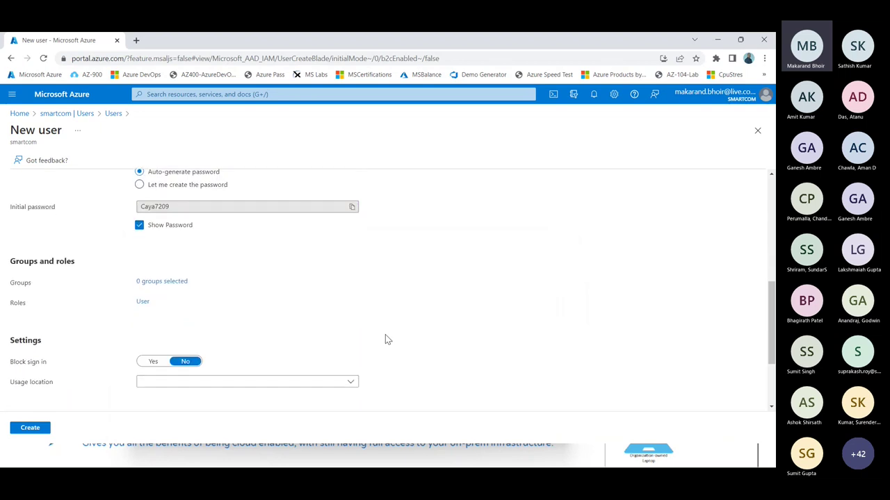
scroll(386, 336, down, 3)
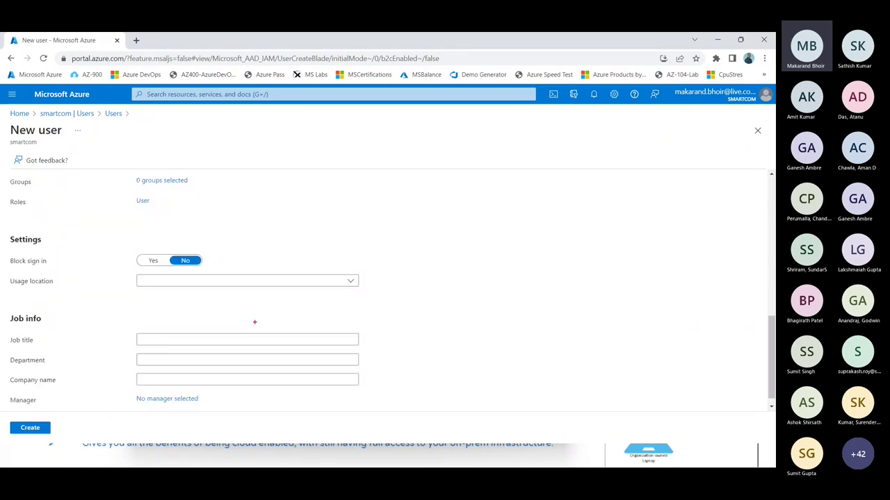
mouse_move(2, 243)
mouse_down()
mouse_move(59, 265)
mouse_move(258, 274)
mouse_move(345, 231)
mouse_up()
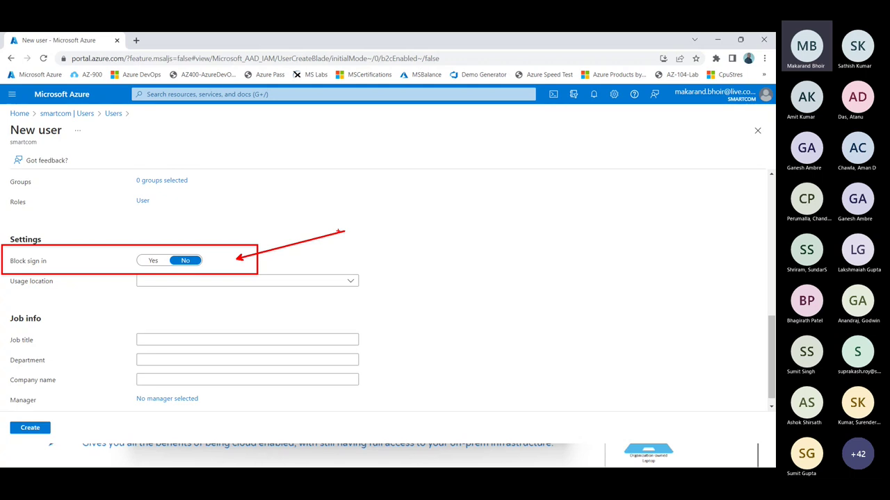
key(Escape)
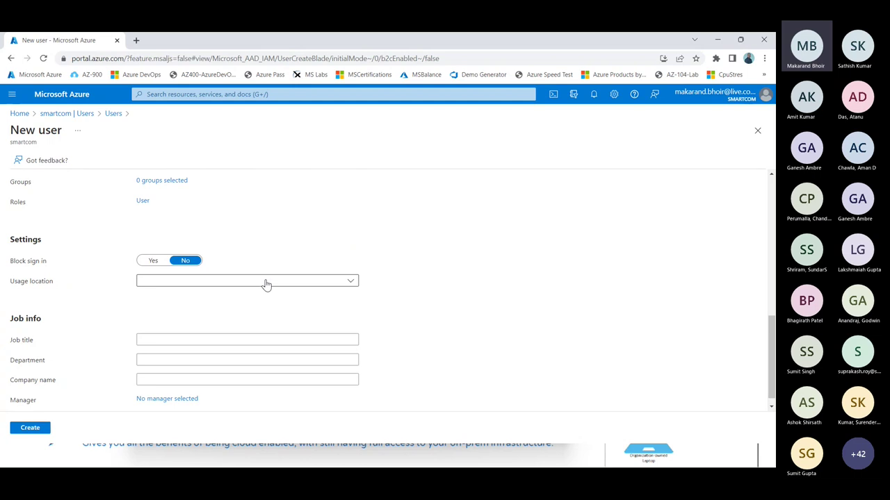
click(267, 281)
text(in)
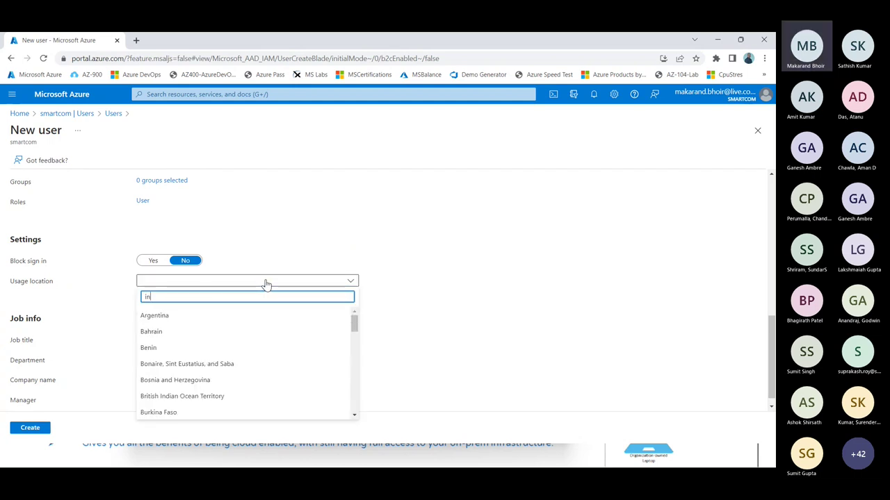
text(dia)
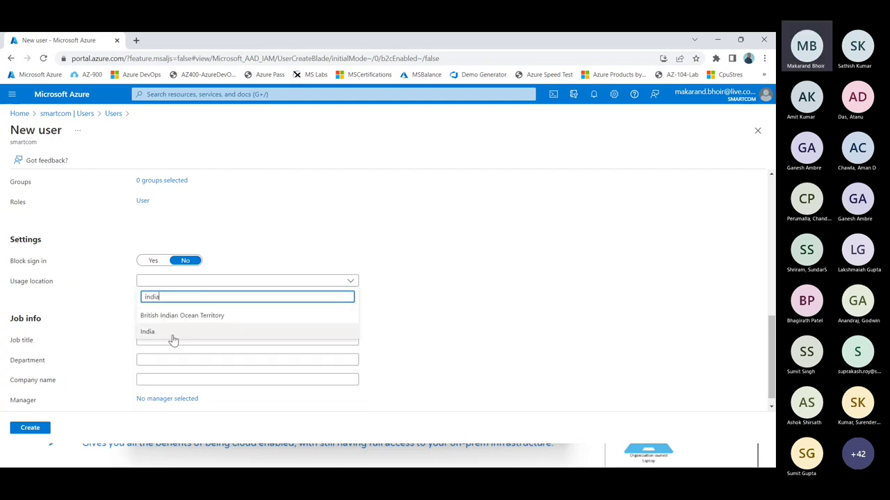
click(173, 333)
click(199, 340)
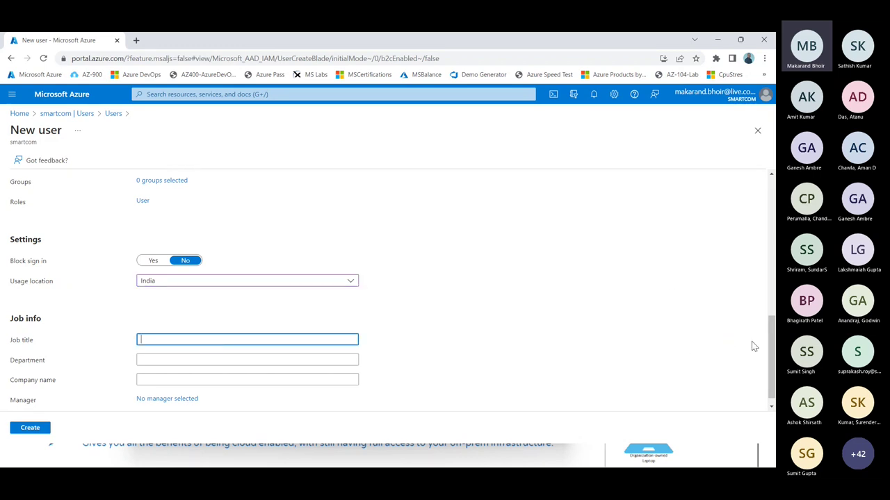
Step: Enter job title 'Software Devloper', department 'Dev' and company name 'Smartcom'
drag(773, 355, 774, 359)
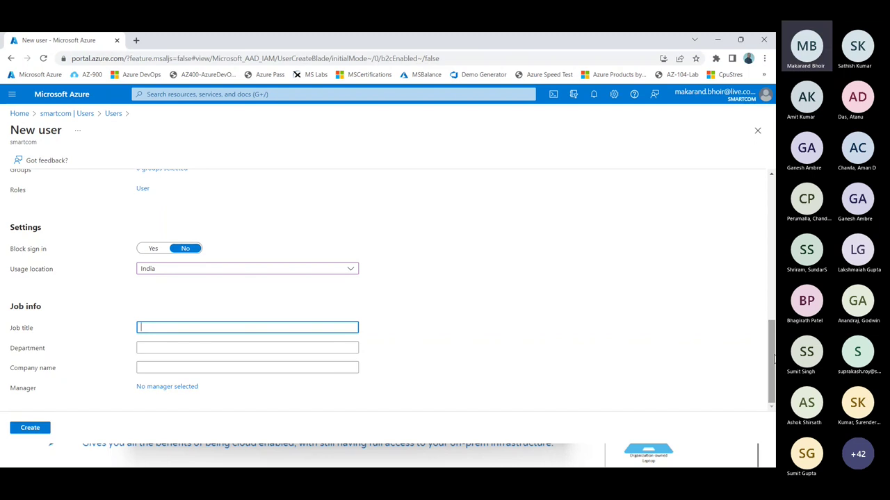
text(Sow)
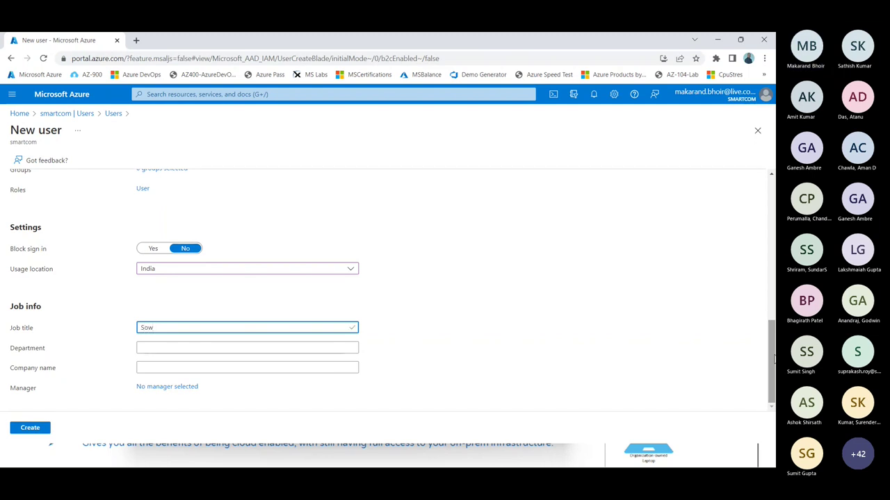
key(BackSpace)
key(BackSpace)
text(oftware Devloper)
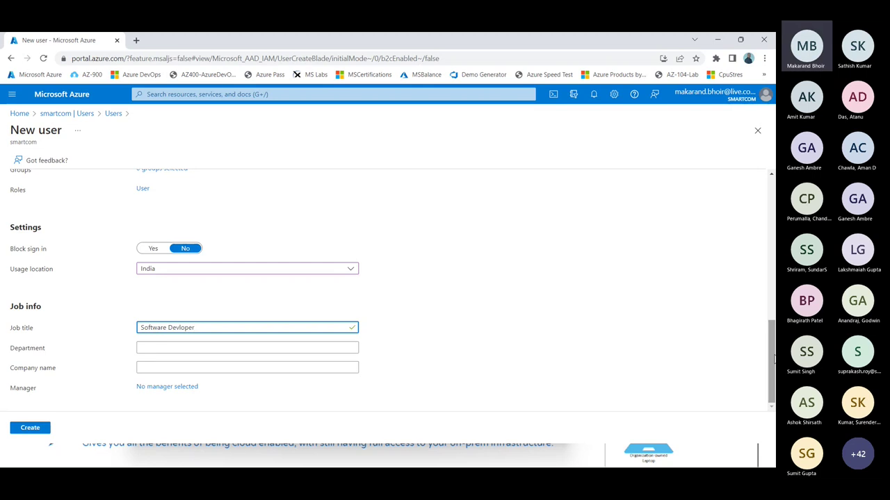
key(Tab)
text(D)
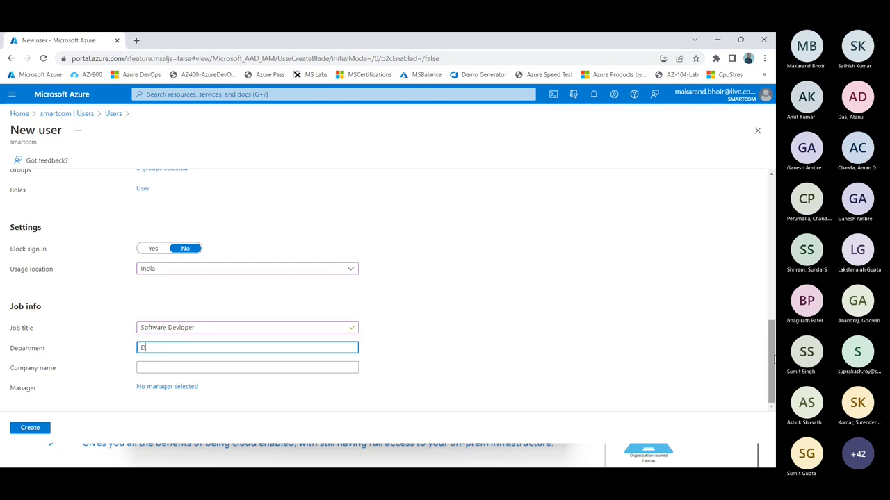
text(ev)
key(Tab)
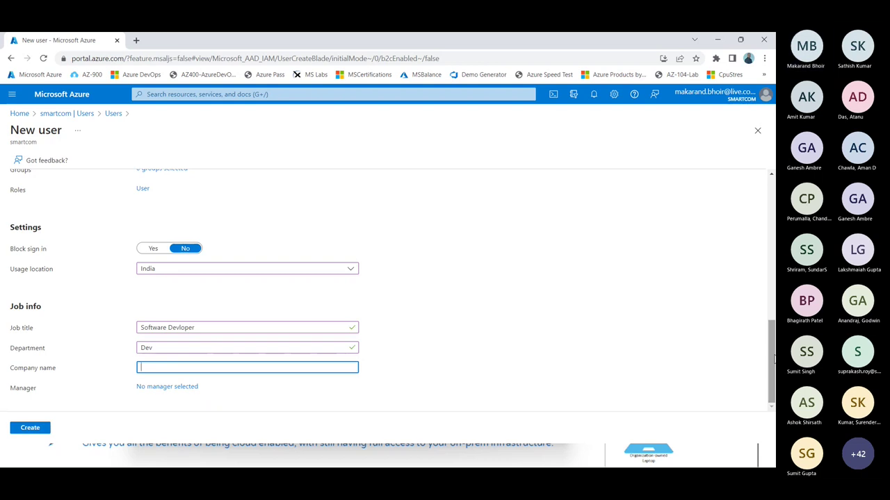
text(Smartcom)
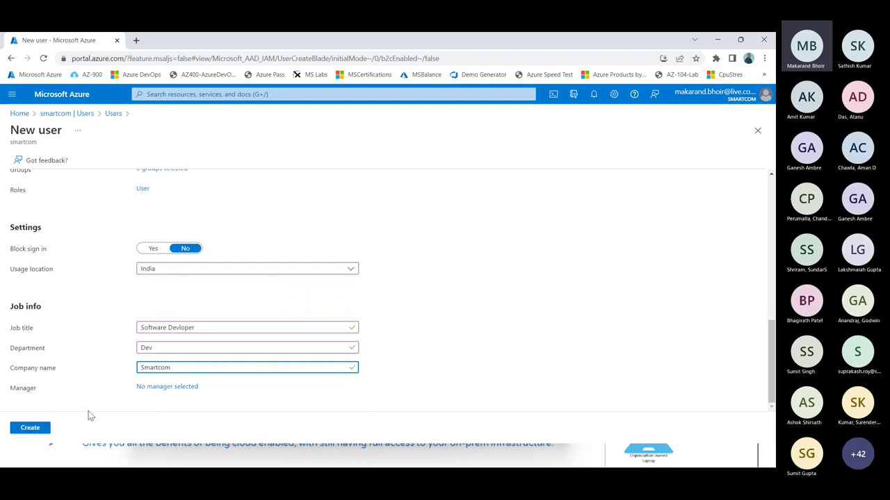
scroll(89, 416, up, 15)
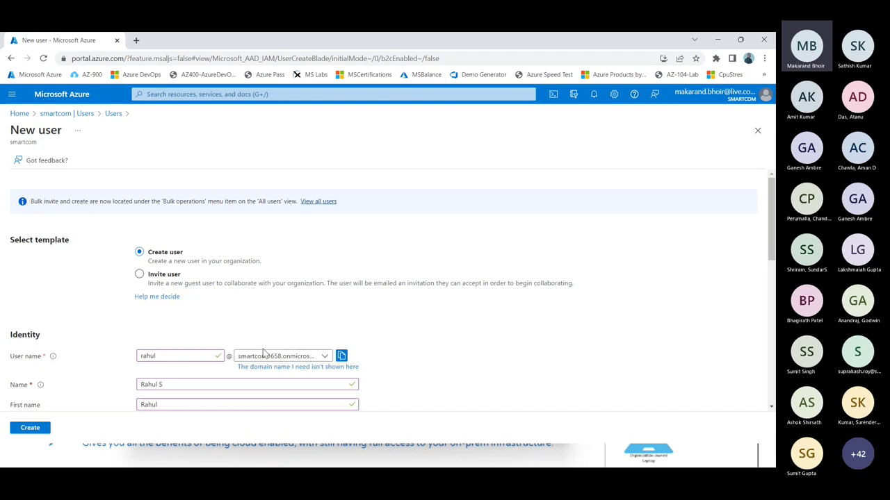
scroll(104, 358, down, 10)
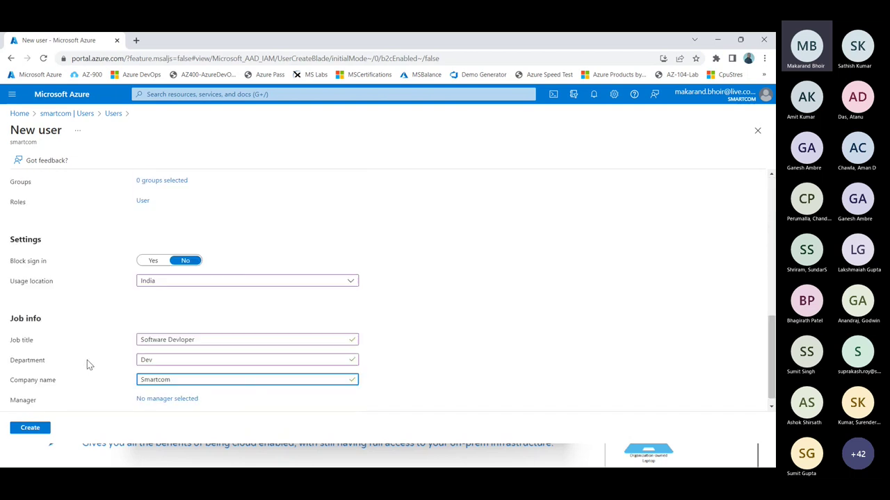
scroll(105, 369, down, 1)
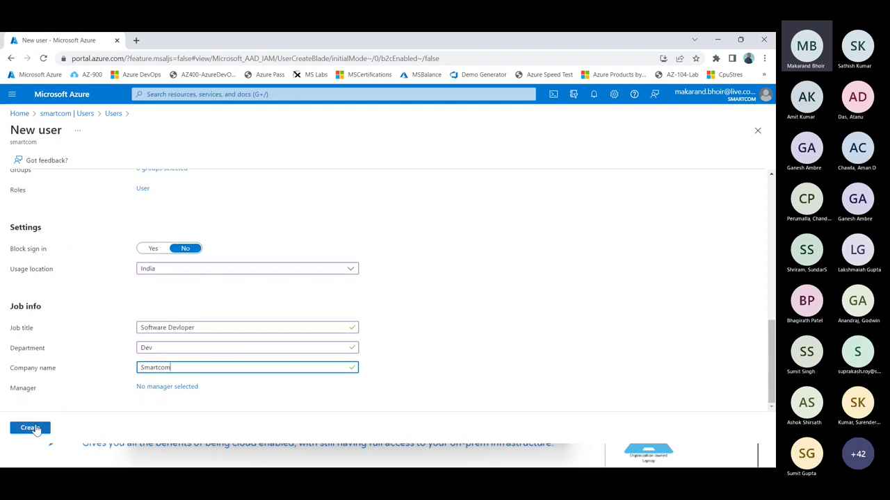
Step: Create the member user, refresh the Users list until it appears, and copy its UPN
click(30, 429)
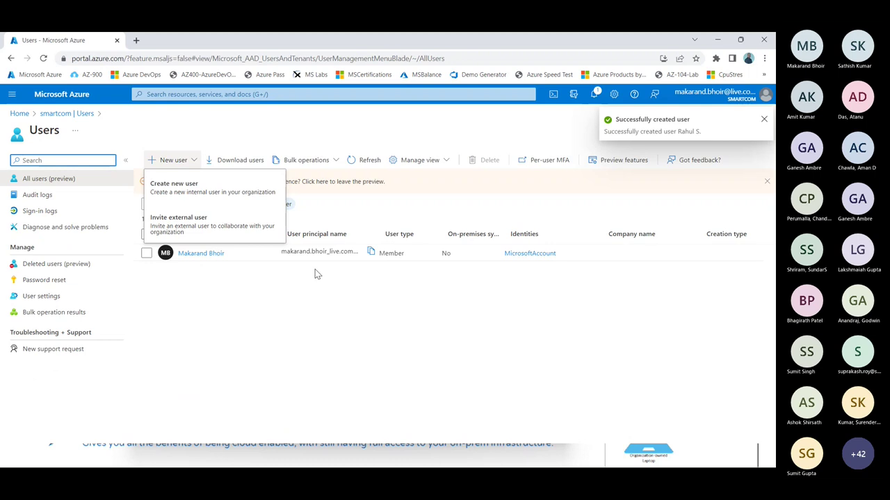
click(368, 161)
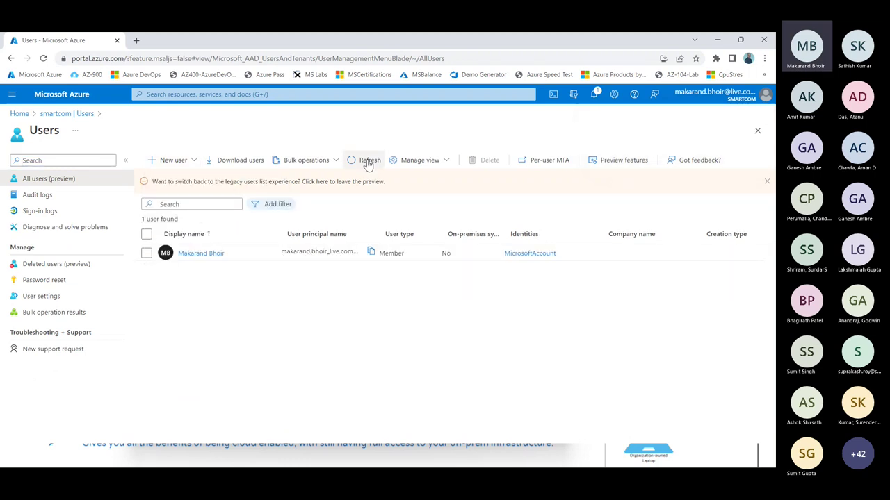
click(368, 162)
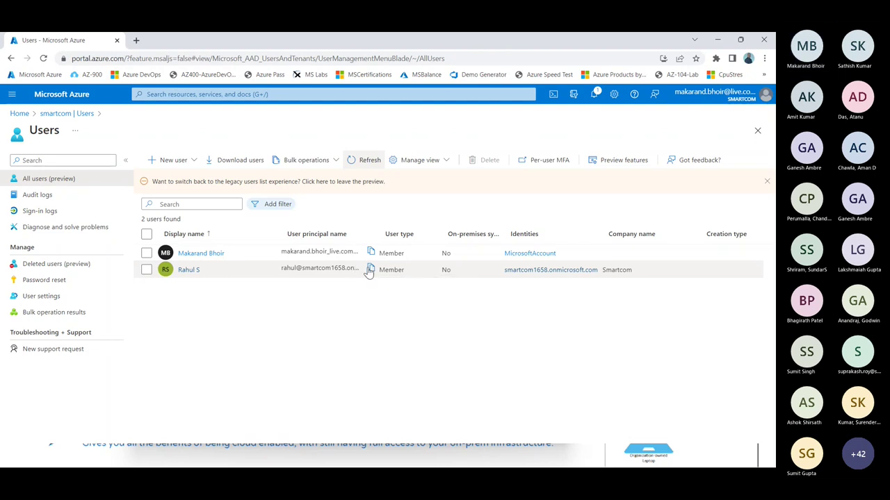
click(369, 269)
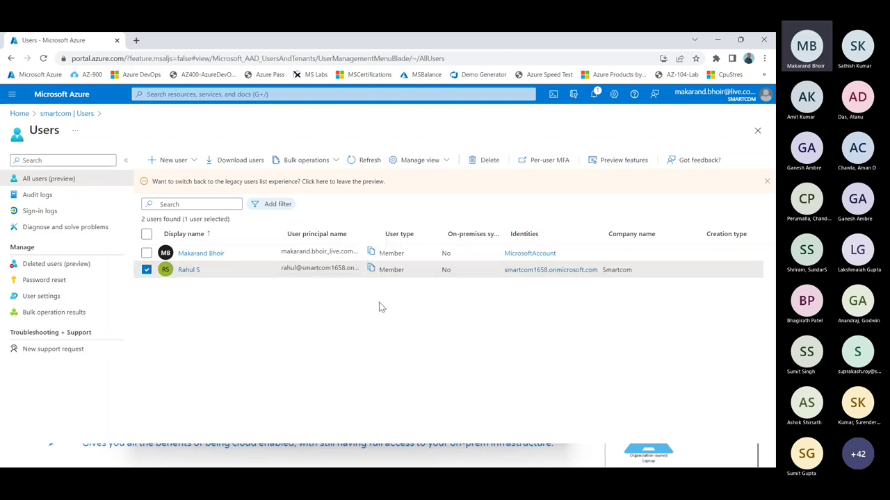
Step: In Notepad, paste the new user's sign-in name on a line above the temporary password, then return to Azure
key(alt+Tab)
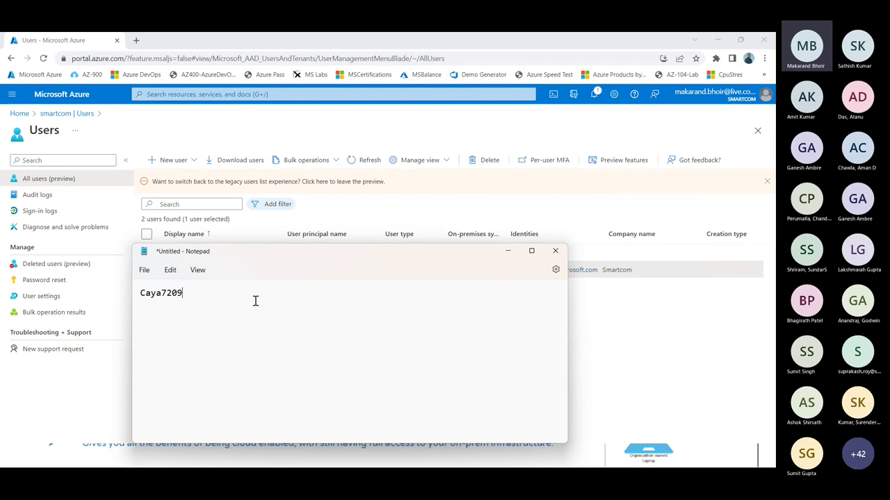
key(Down)
key(Up)
key(Return)
key(Up)
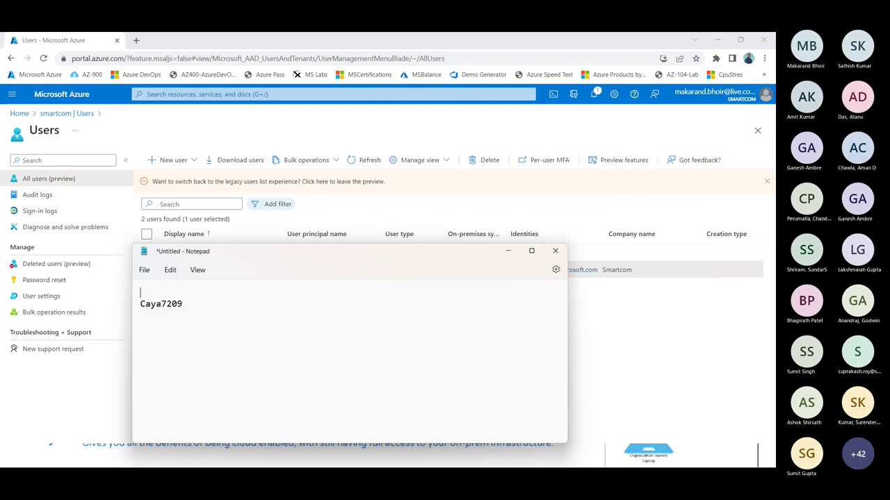
key(ctrl+v)
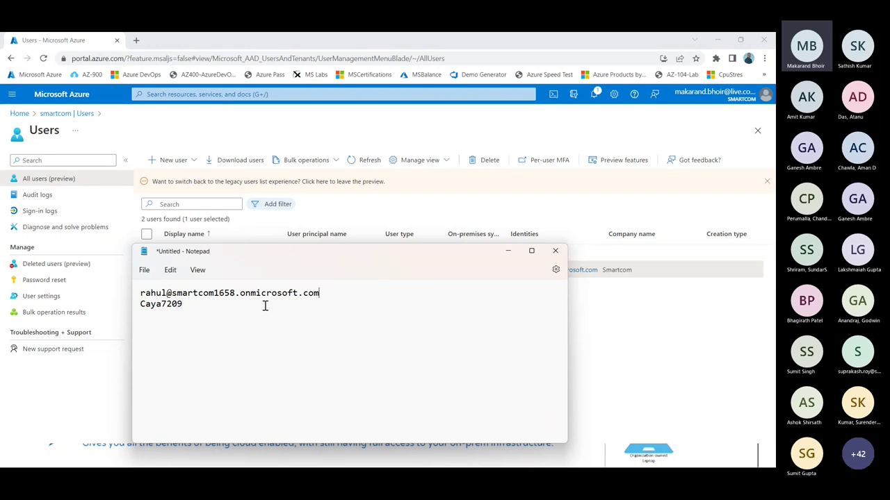
key(shift+Left)
key(shift+Left)
key(shift+Left)
key(shift+Left)
key(shift+Left)
key(shift+Left)
key(shift+Left)
key(shift+Left)
key(shift+Left)
key(shift+Left)
key(shift+Left)
key(shift+Left)
key(shift+Left)
key(shift+Left)
key(shift+Left)
key(shift+Left)
key(shift+Left)
key(shift+Left)
key(shift+Left)
key(shift+Left)
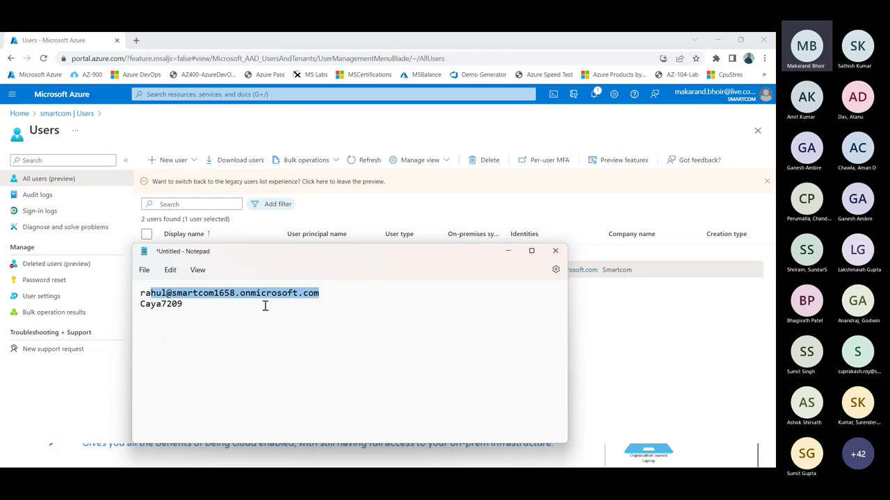
key(shift+Left)
key(shift+Left)
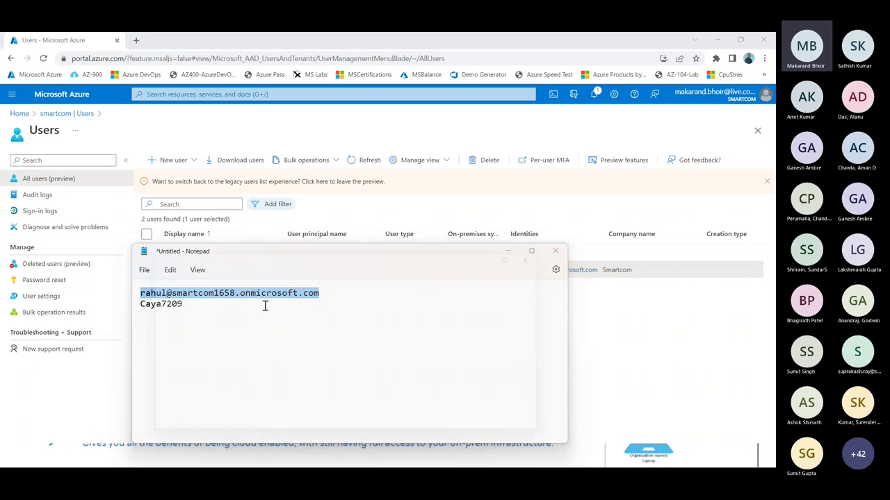
key(ctrl+a)
key(Delete)
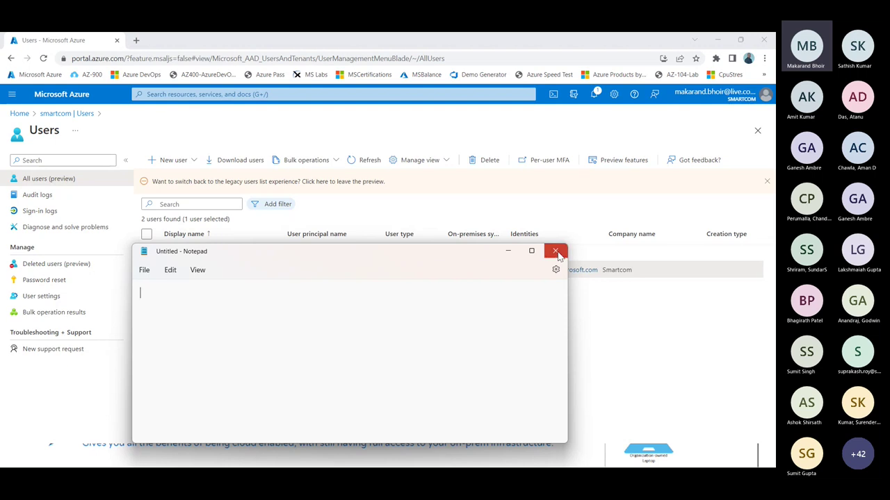
key(ctrl+z)
click(428, 137)
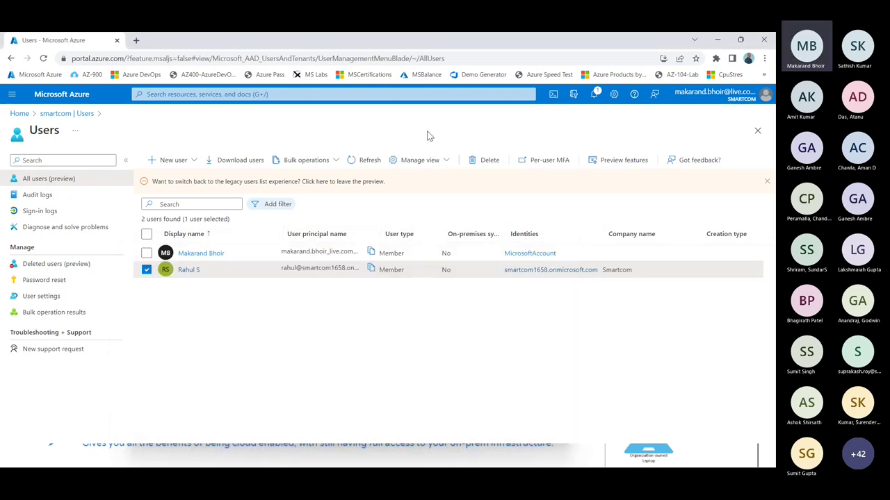
Step: Open portal.azure.com in an incognito window and enter the new user's sign-in name
key(ctrl+shift+n)
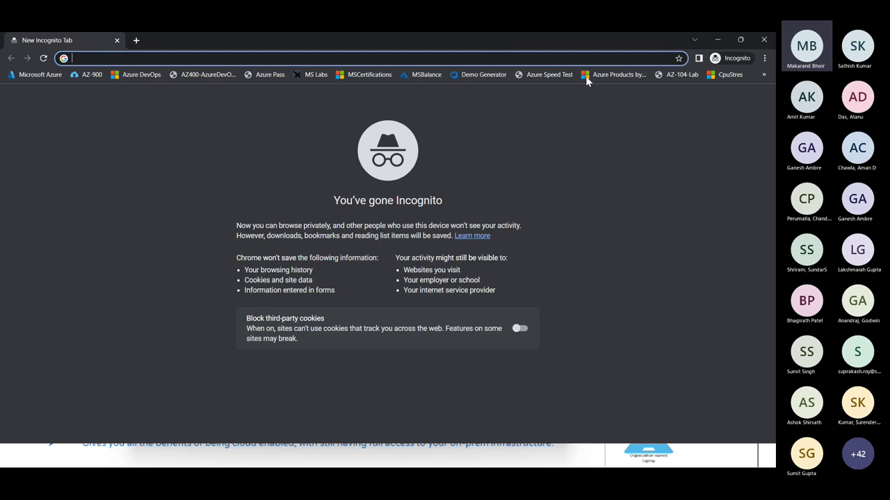
double_click(493, 42)
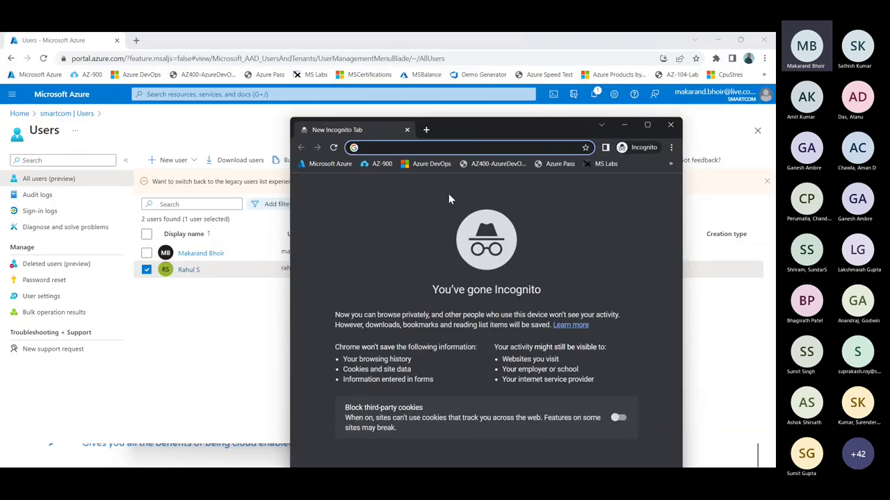
text(po)
key(Return)
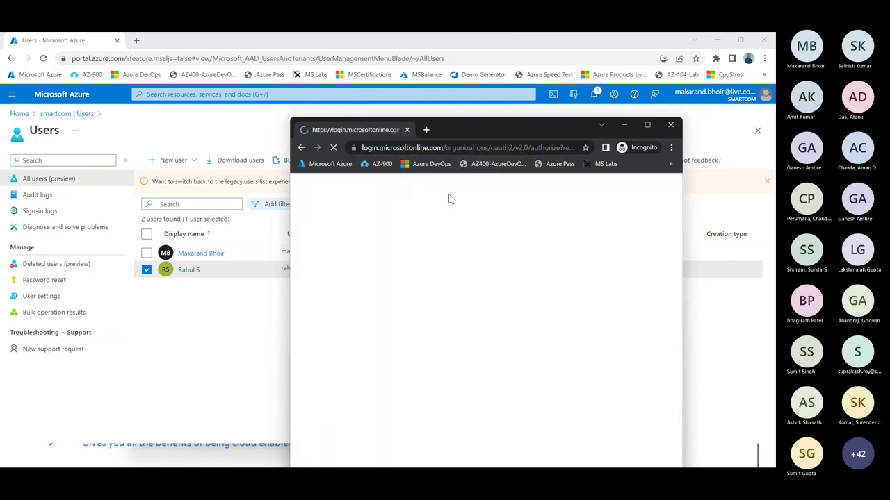
drag(534, 124, 548, 53)
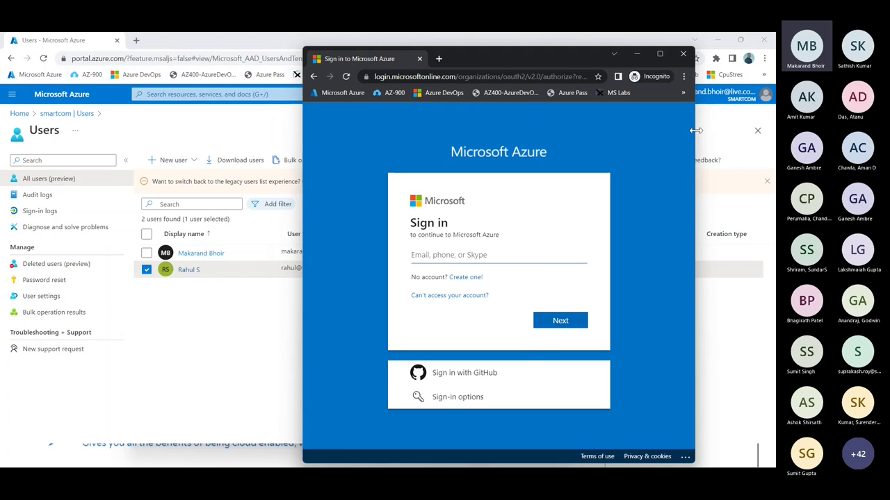
drag(695, 130, 747, 132)
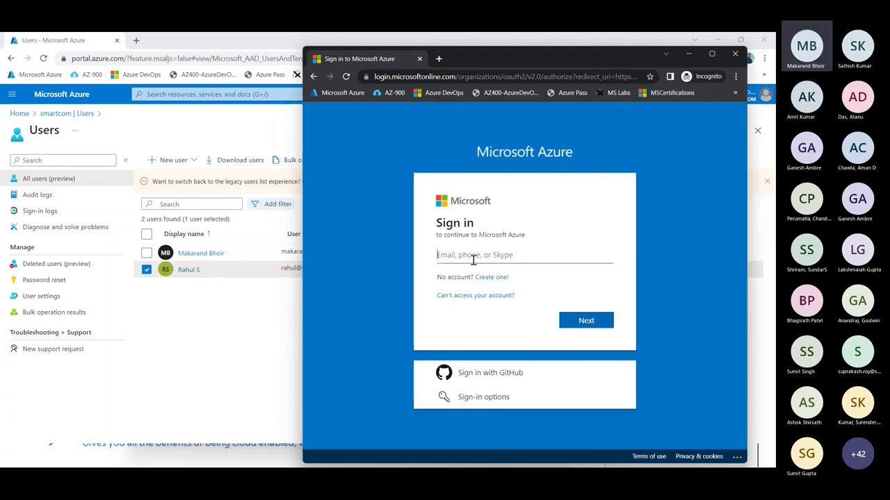
key(ctrl+v)
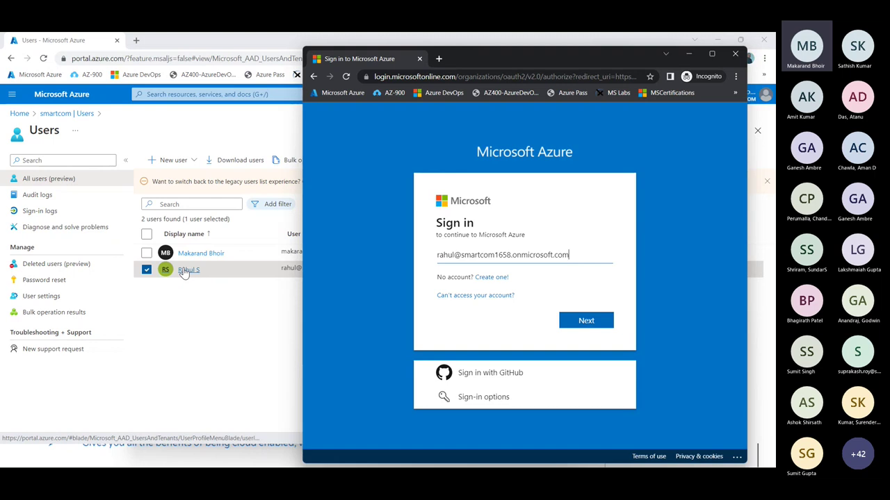
click(585, 323)
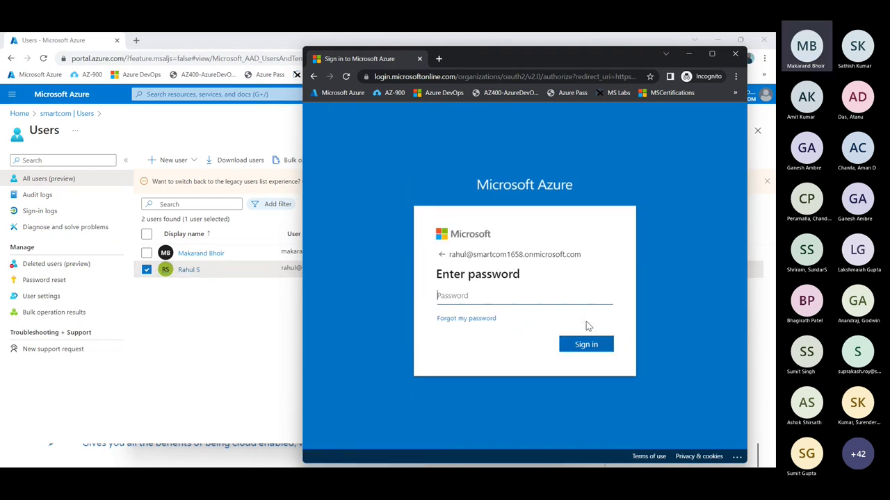
Step: Copy the temporary password from Notepad, paste it and sign in
key(alt+Tab)
key(alt+Tab)
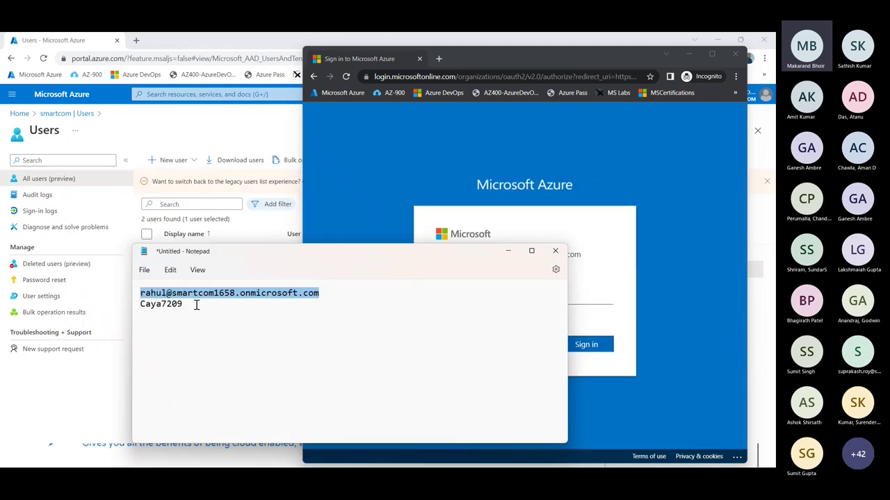
drag(197, 304, 115, 303)
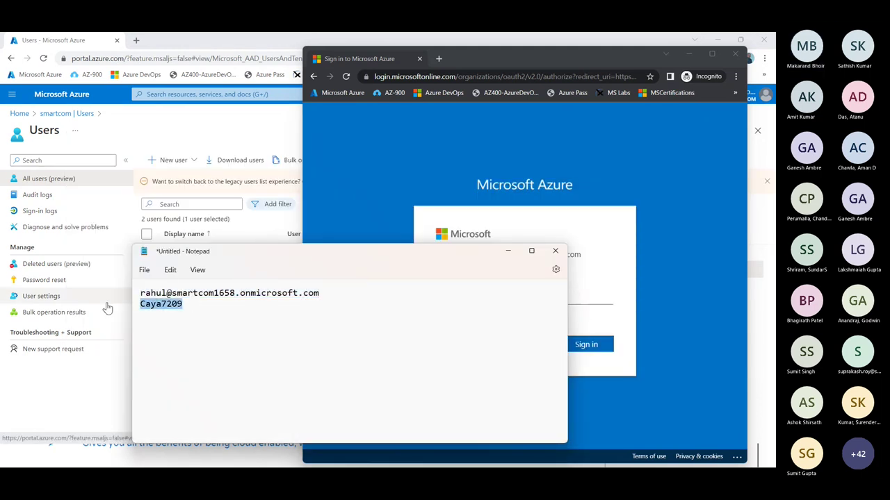
key(alt+Tab)
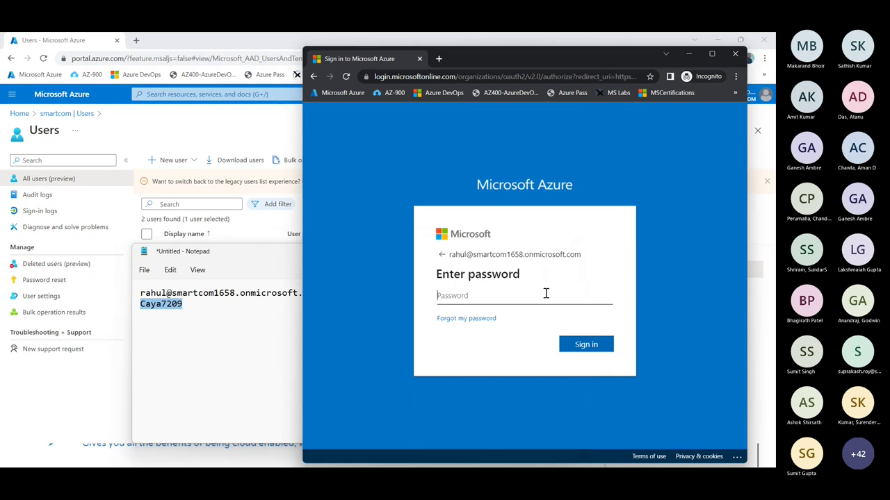
key(ctrl+v)
click(586, 348)
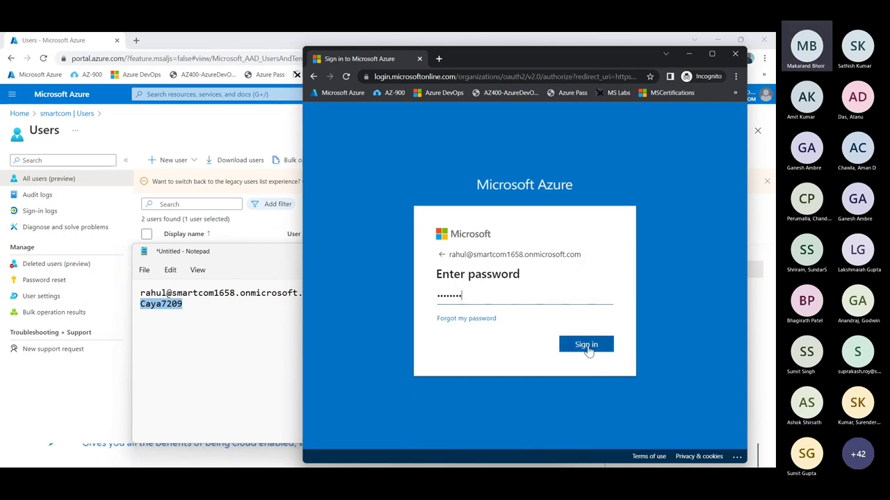
click(587, 348)
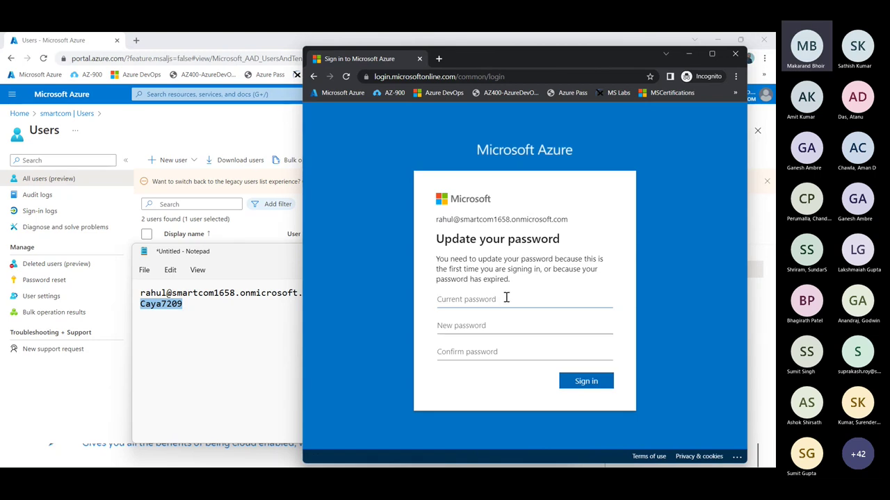
Step: Enter the temporary password and try a weak new password in both fields, which gets rejected
key(ctrl+v)
click(480, 324)
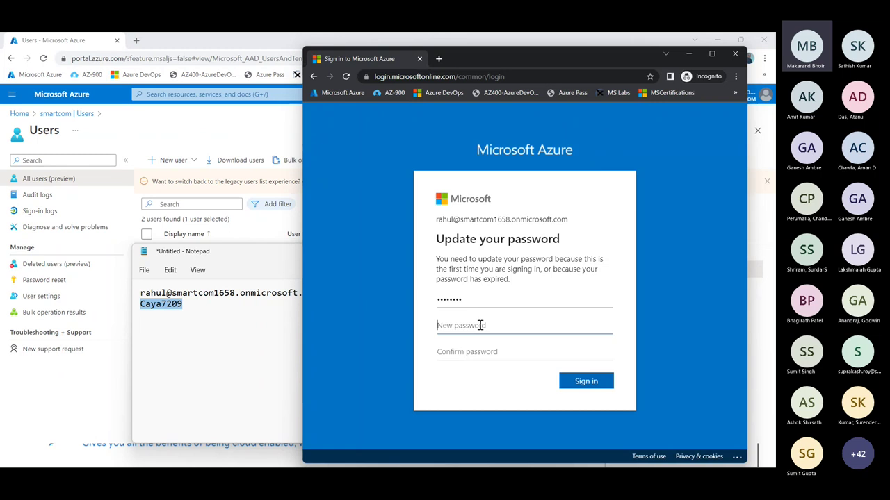
key(Tab)
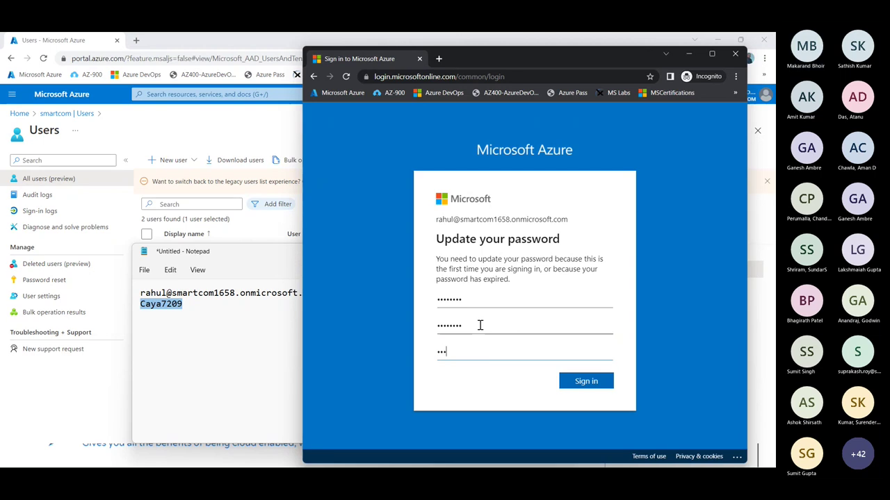
click(592, 386)
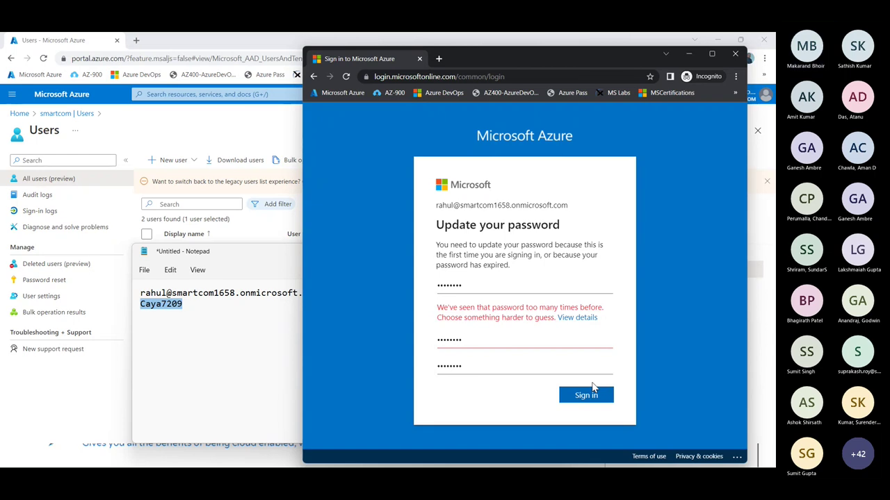
text(1)
click(499, 359)
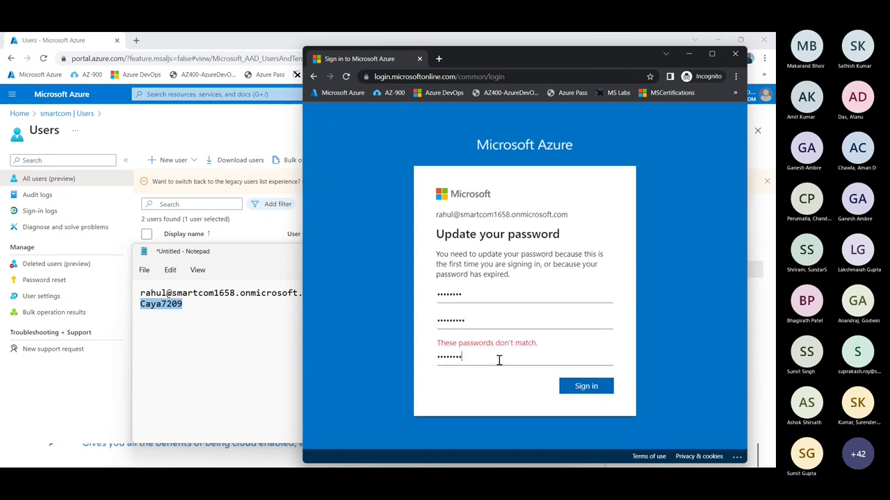
text(1)
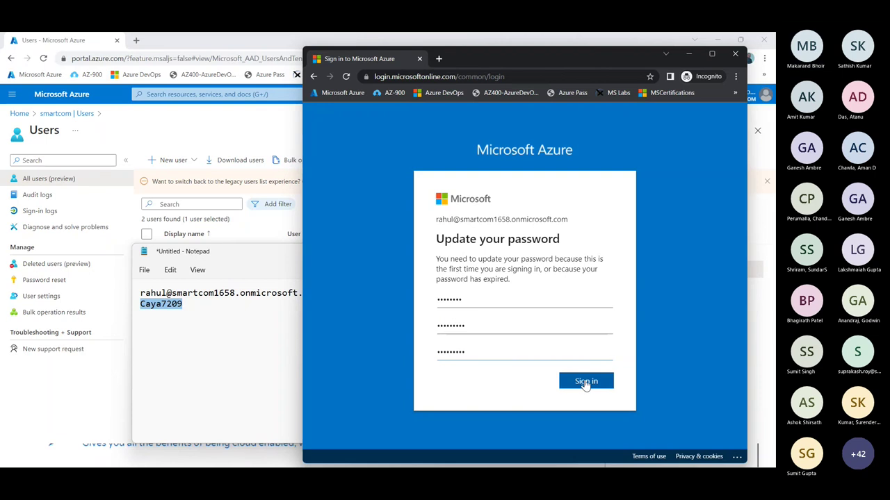
click(581, 382)
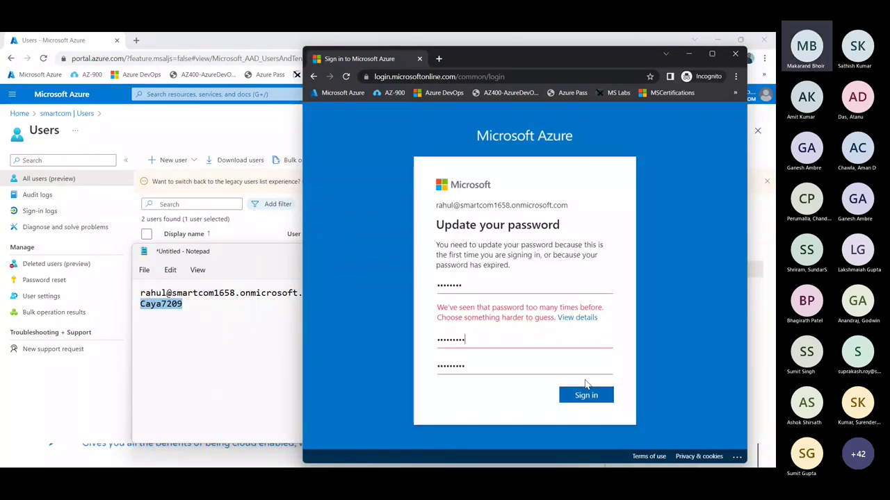
Step: Clear the rejected entries and submit a stronger new password in both fields
key(ctrl+a)
key(BackSpace)
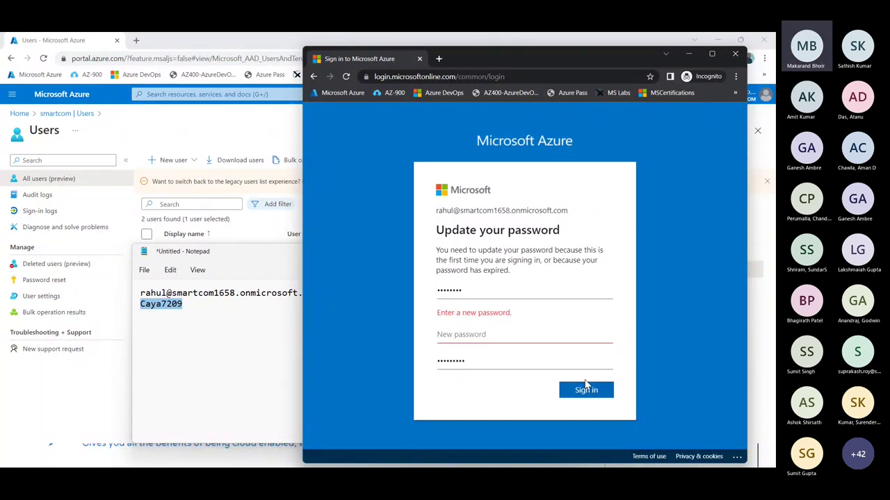
click(493, 362)
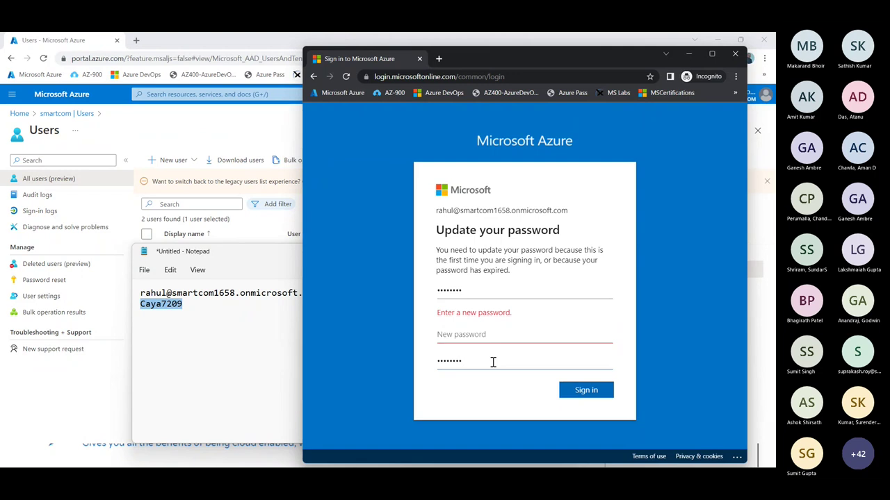
key(ctrl+a)
key(BackSpace)
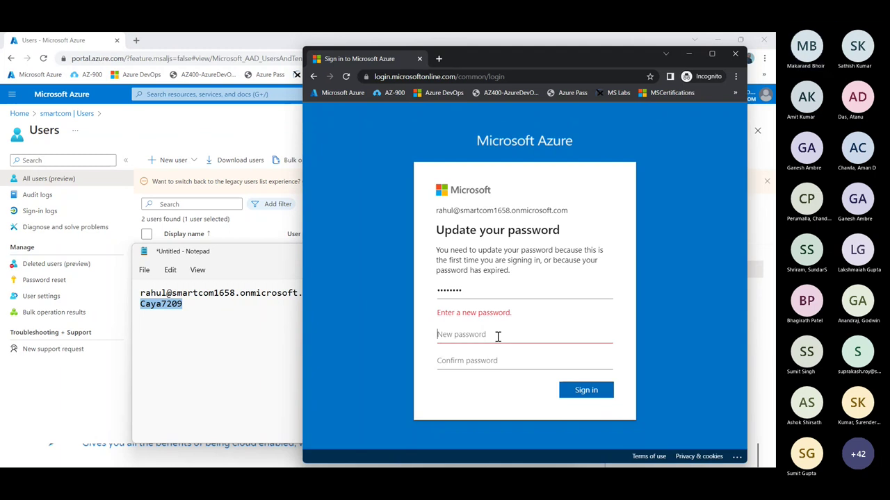
click(498, 336)
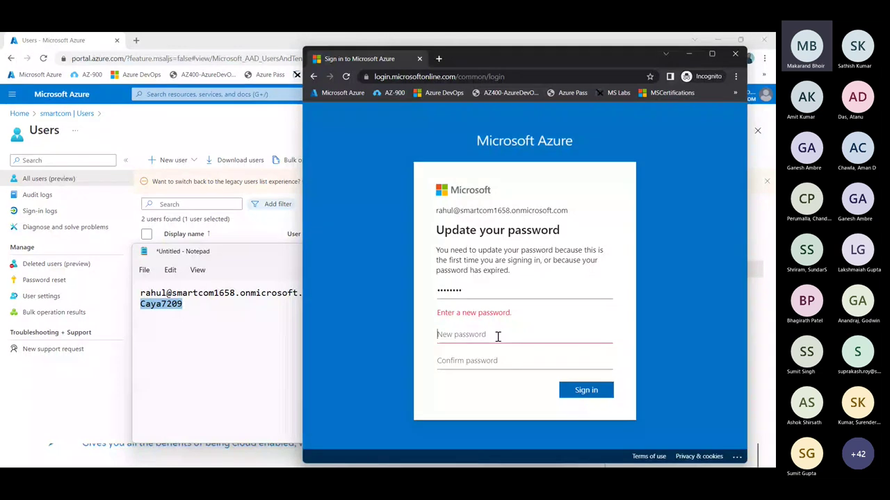
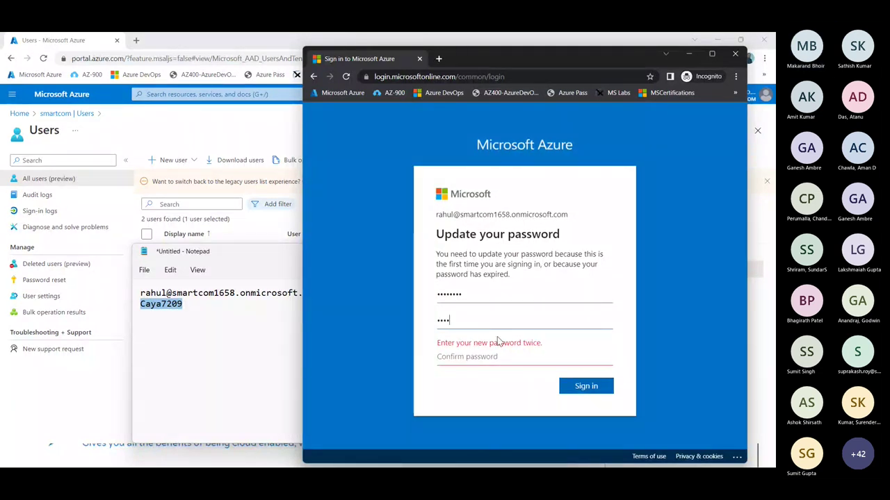
key(BackSpace)
key(BackSpace)
key(BackSpace)
key(BackSpace)
key(BackSpace)
key(BackSpace)
key(BackSpace)
key(BackSpace)
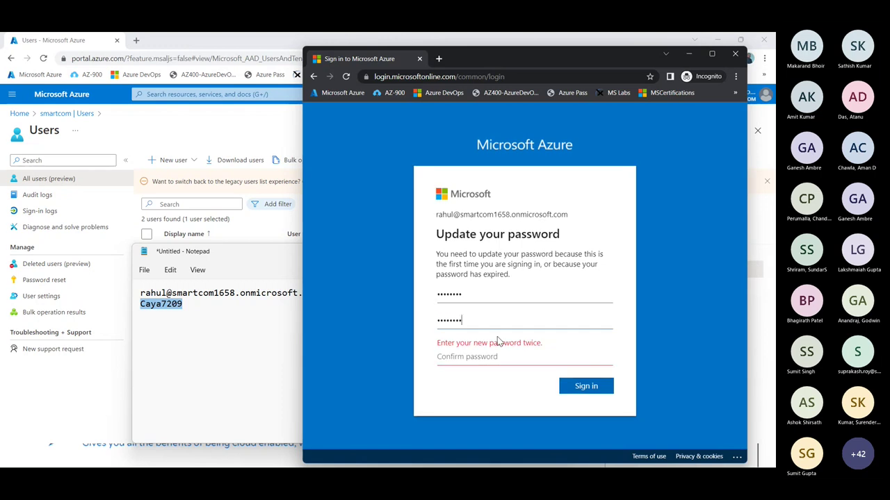
key(Tab)
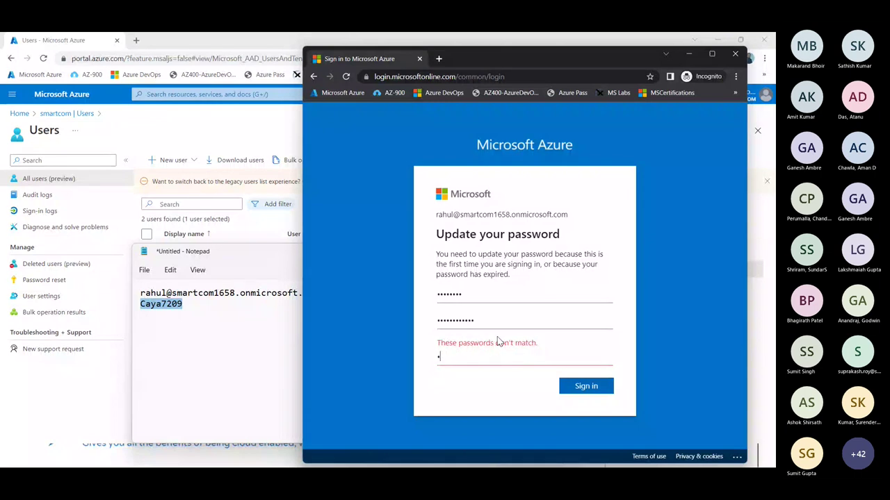
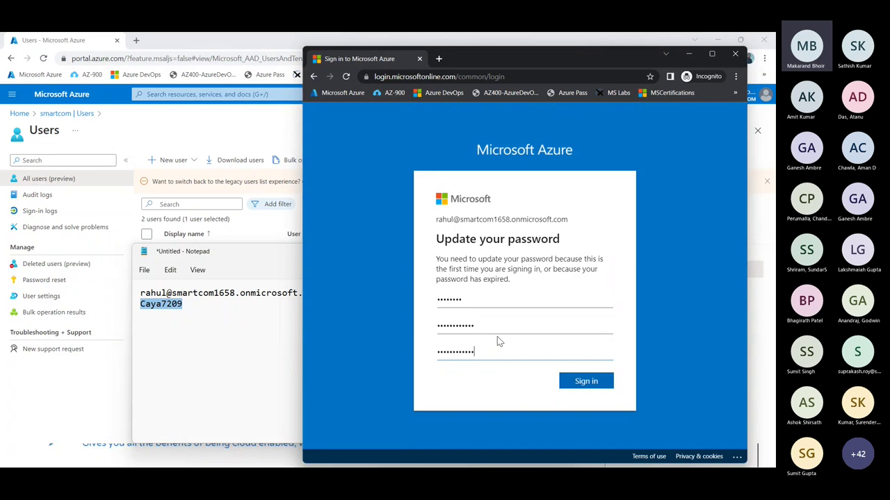
click(592, 383)
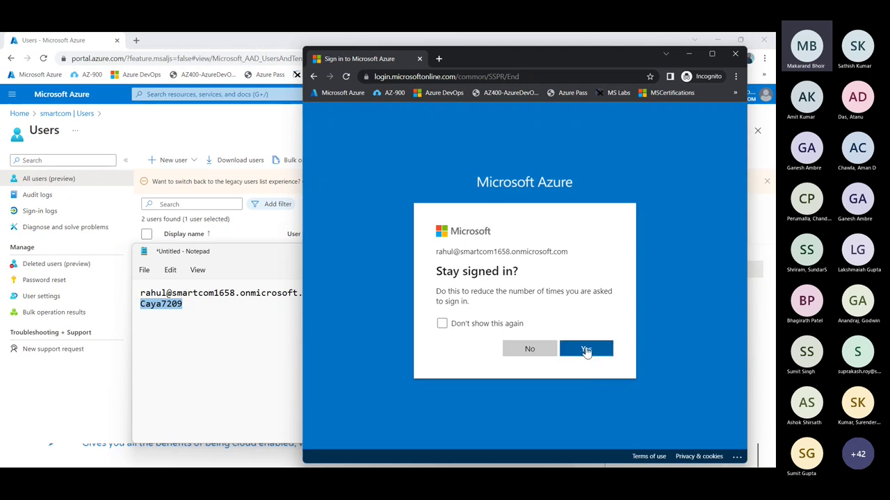
Step: Stay signed in, dismiss the Azure welcome prompt and guided tour, and return to the admin's Users list
click(586, 350)
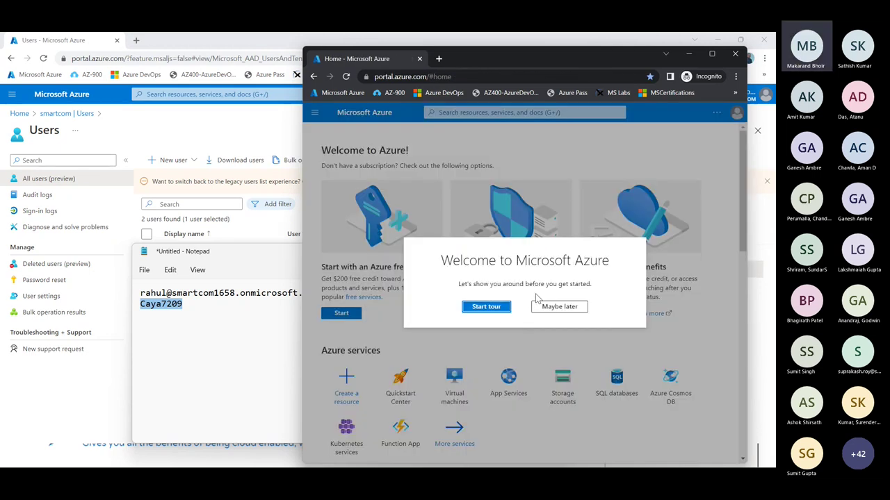
click(490, 308)
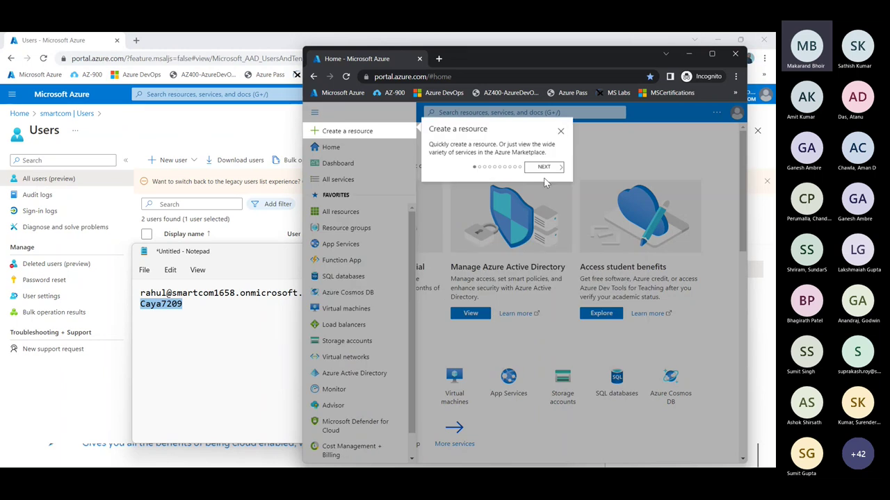
click(560, 131)
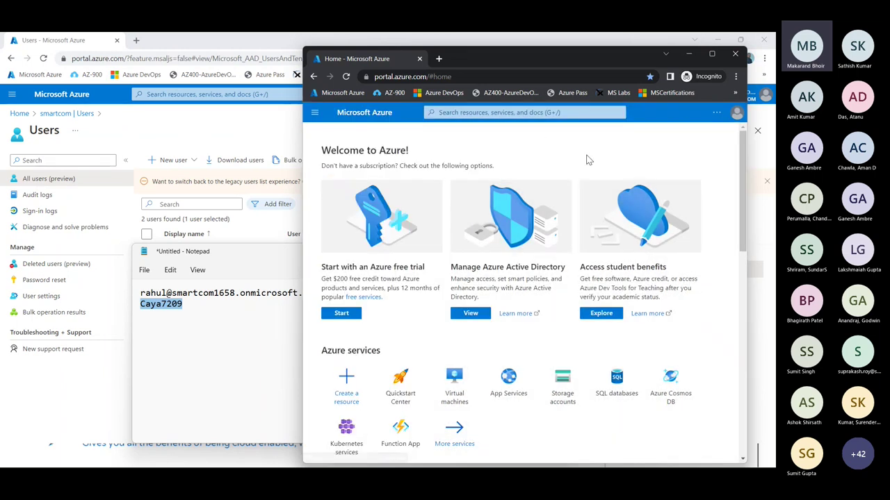
click(224, 130)
key(alt+Tab)
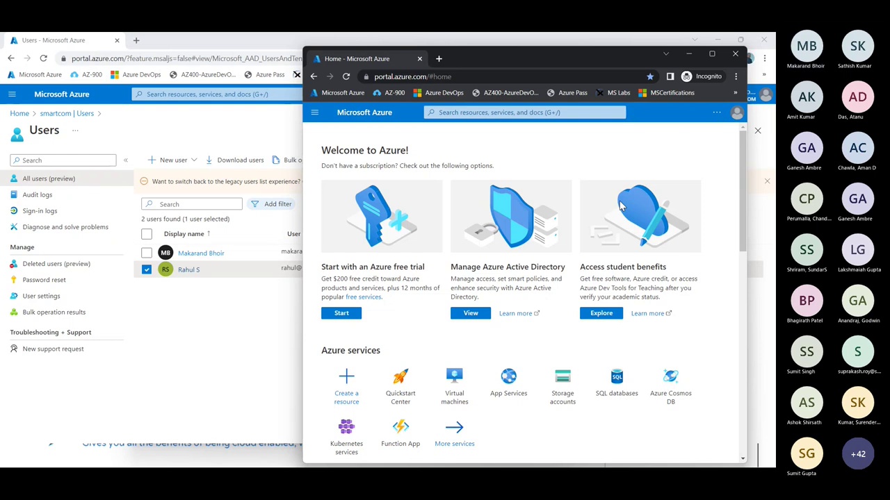
mouse_move(713, 61)
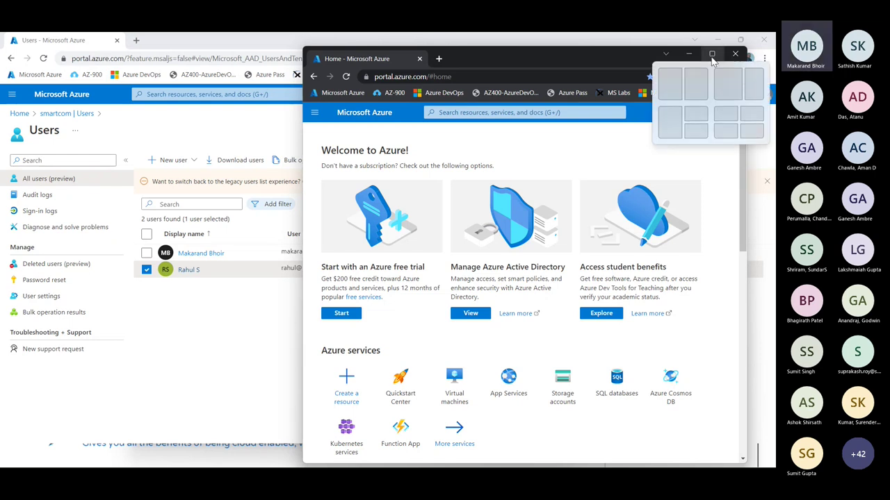
click(223, 128)
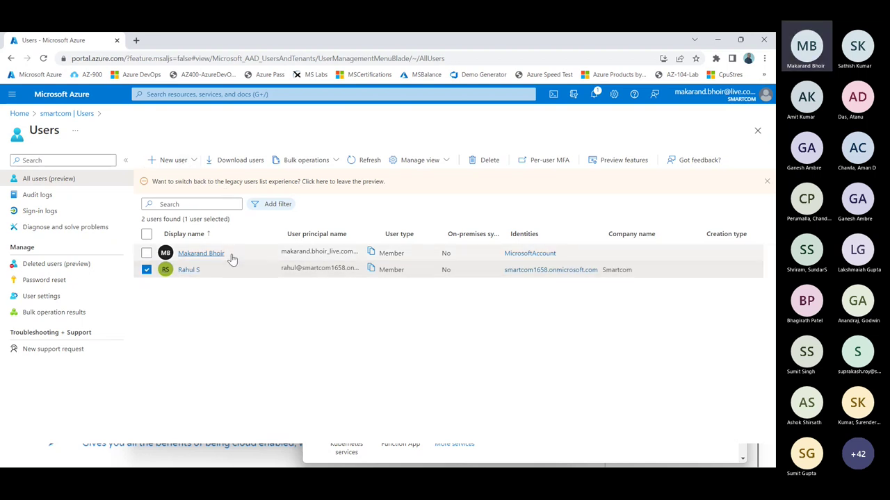
Step: Choose Invite external user from the New user menu
click(187, 161)
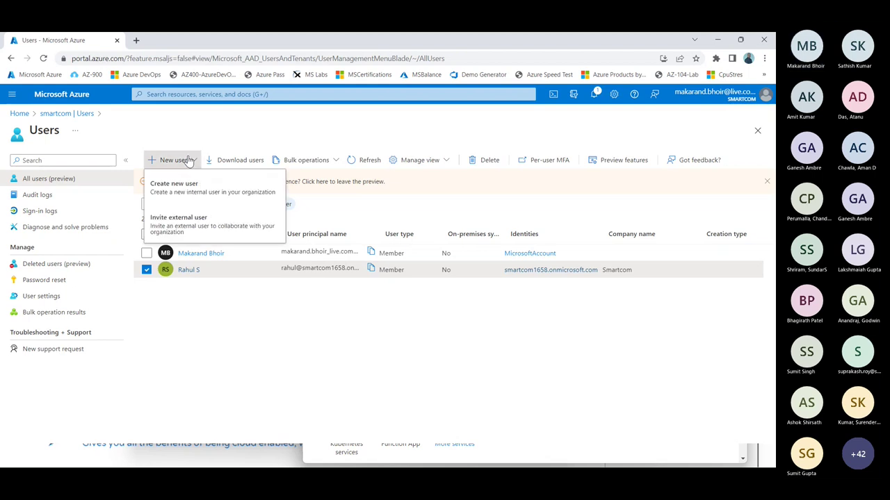
click(167, 228)
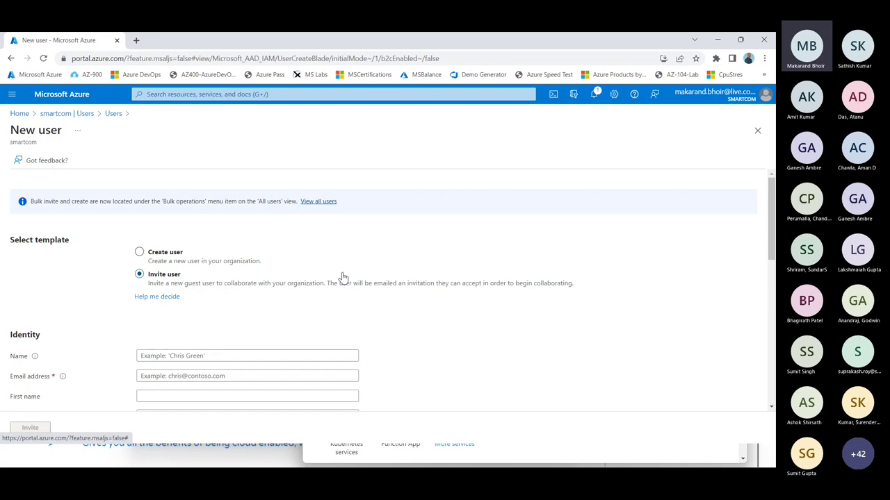
Step: In Teams, select the guest's e-mail address from the meeting chat, view participants, then minimize the meeting
key(alt+Tab)
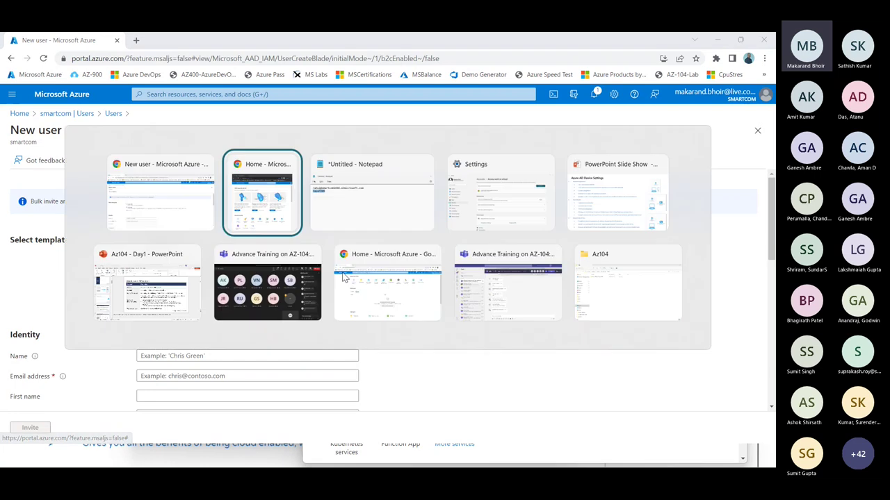
key(alt+Tab)
key(alt+Tab)
key(alt+Tab)
key(alt+Tab)
key(alt+Tab)
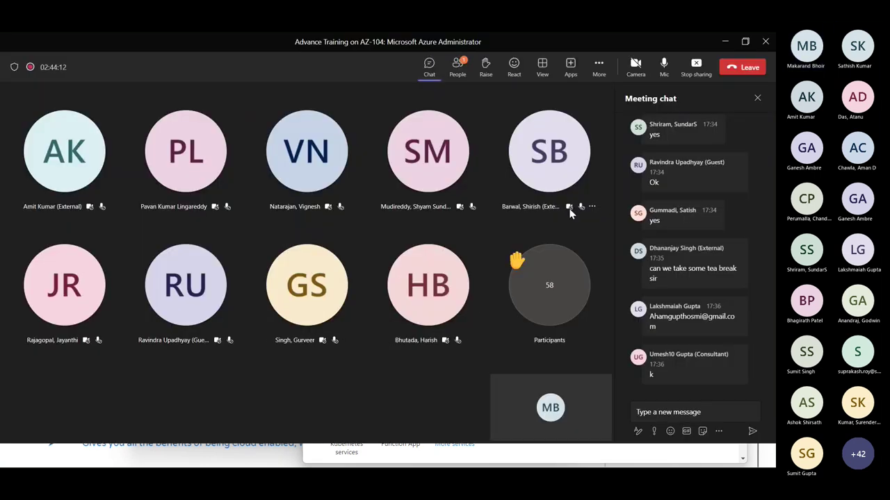
mouse_move(657, 328)
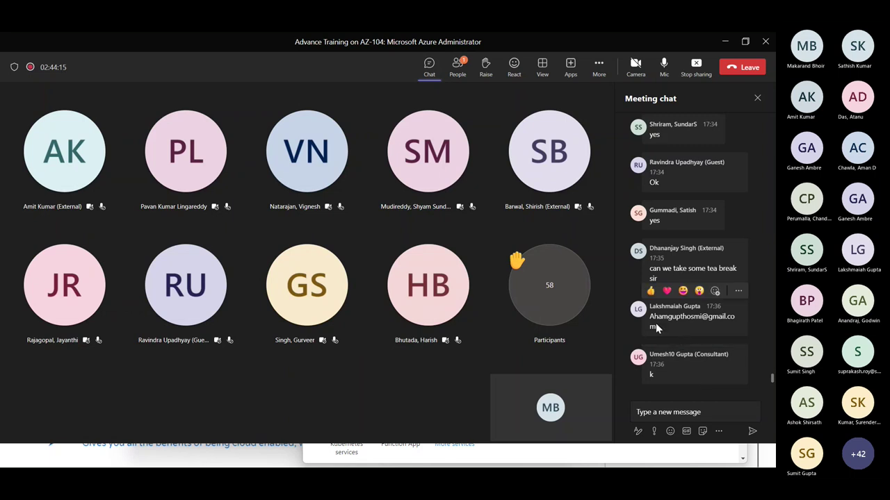
triple_click(653, 324)
key(ctrl+c)
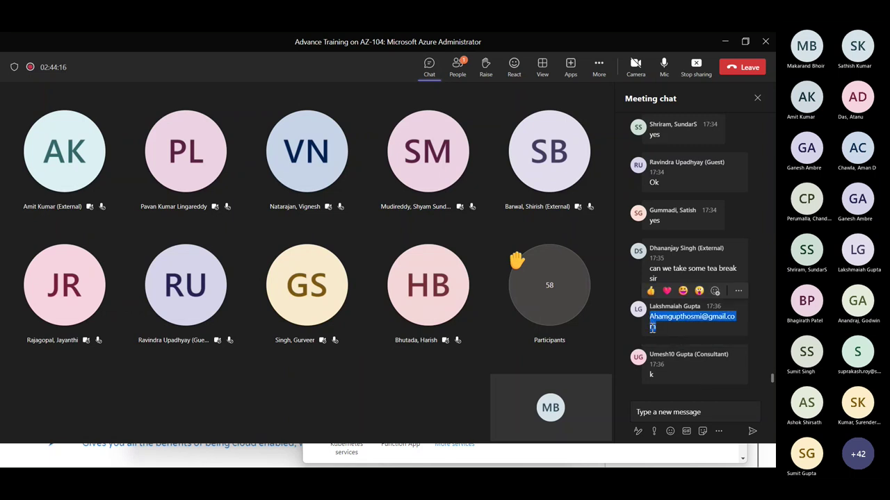
click(458, 68)
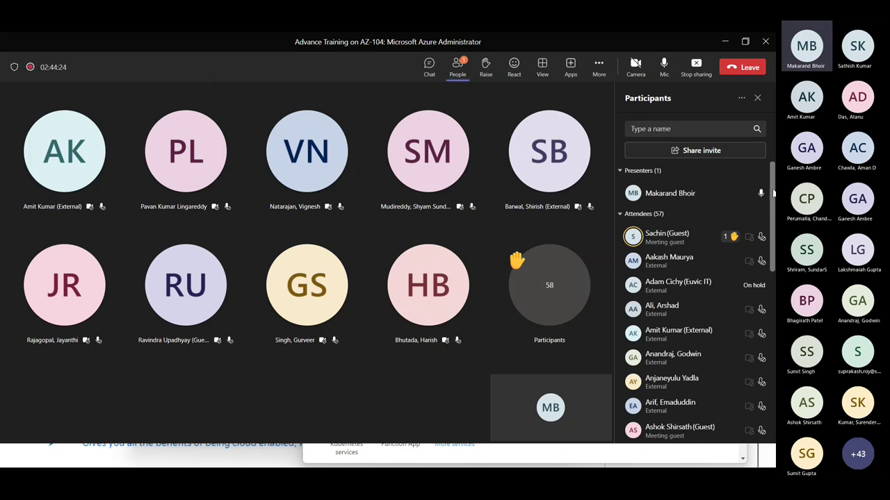
drag(774, 198, 774, 222)
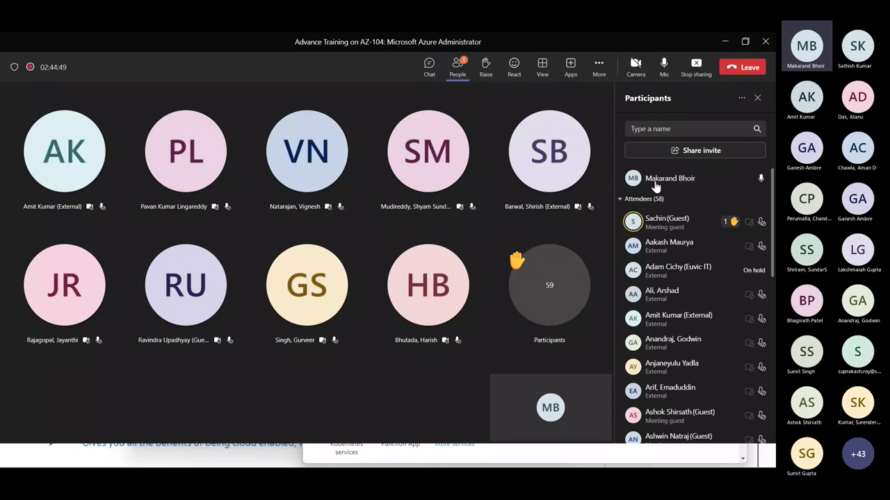
click(726, 42)
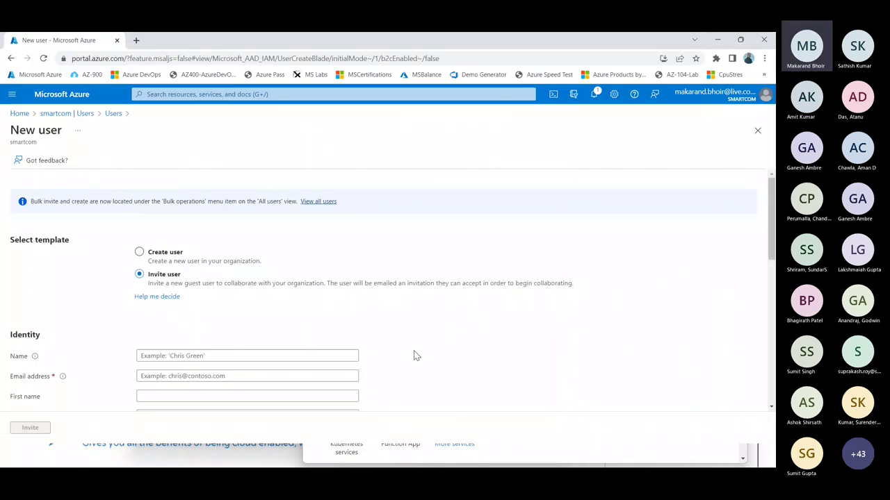
Step: Enter the guest's display name, paste their e-mail address, and select the name for copying
click(202, 356)
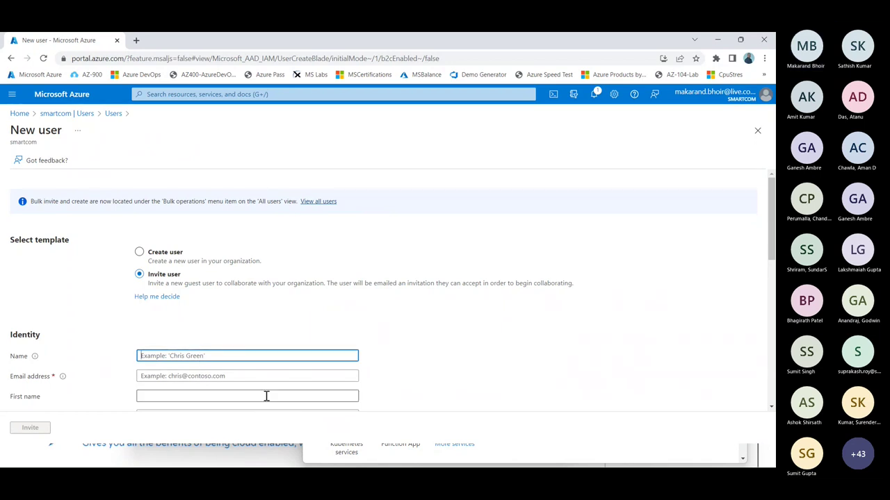
text(Laksh)
click(216, 376)
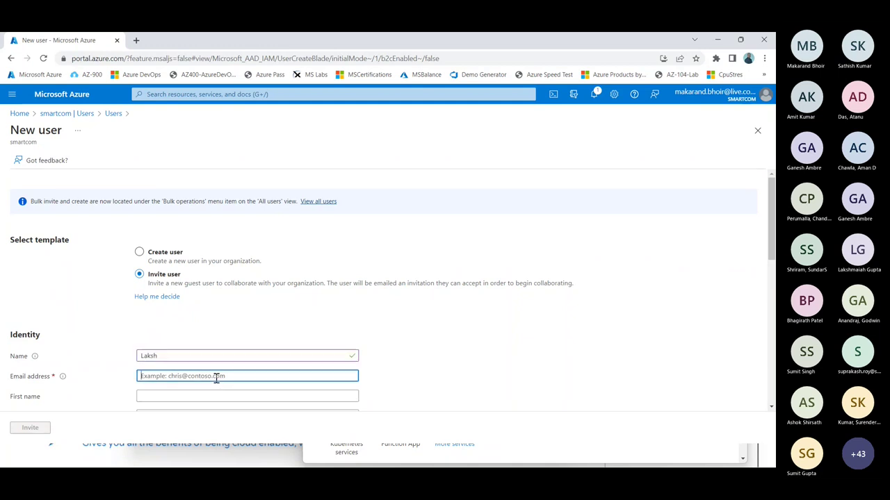
key(ctrl+v)
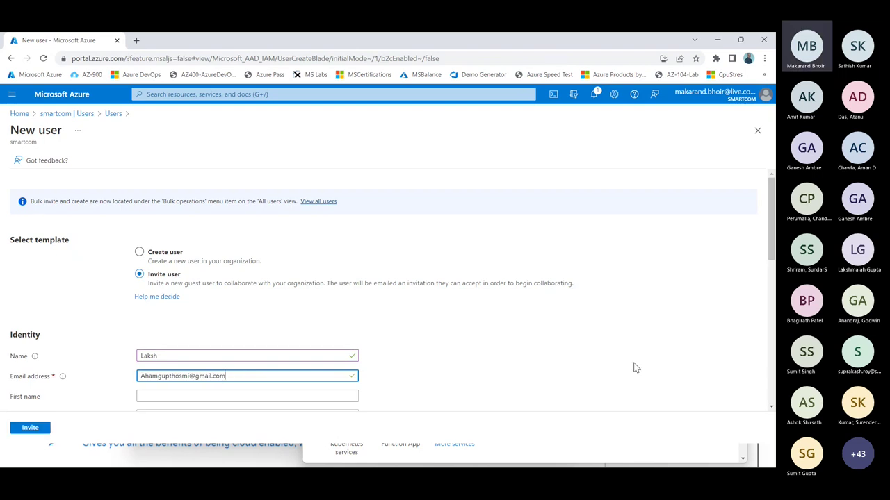
drag(772, 200, 774, 238)
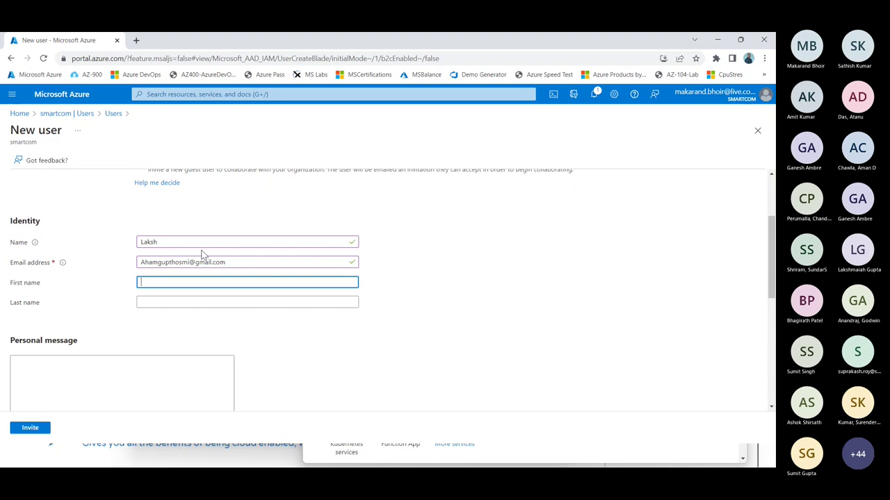
drag(197, 244, 103, 247)
key(ctrl+c)
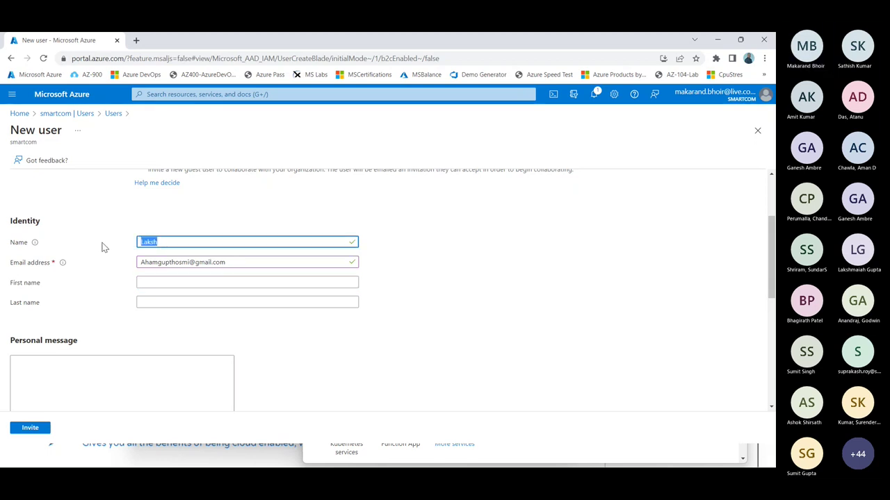
Step: Fill in the guest's first and last names and set the usage location to India
click(159, 281)
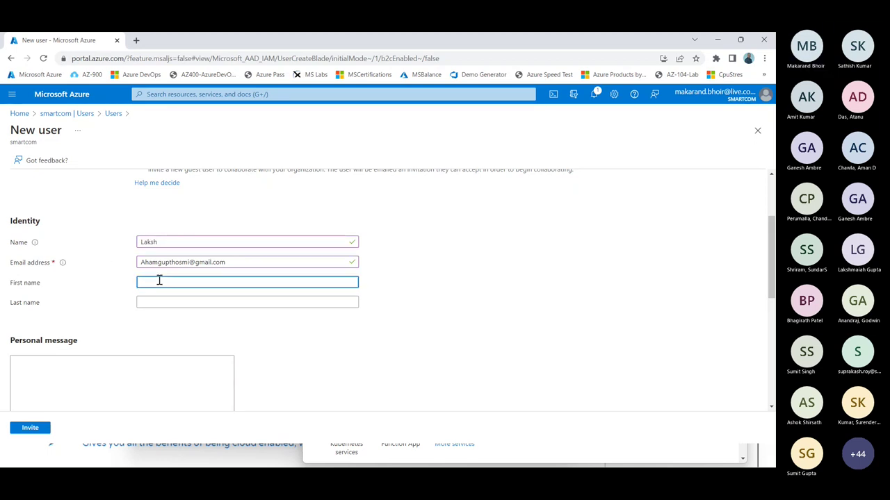
key(ctrl+v)
click(180, 302)
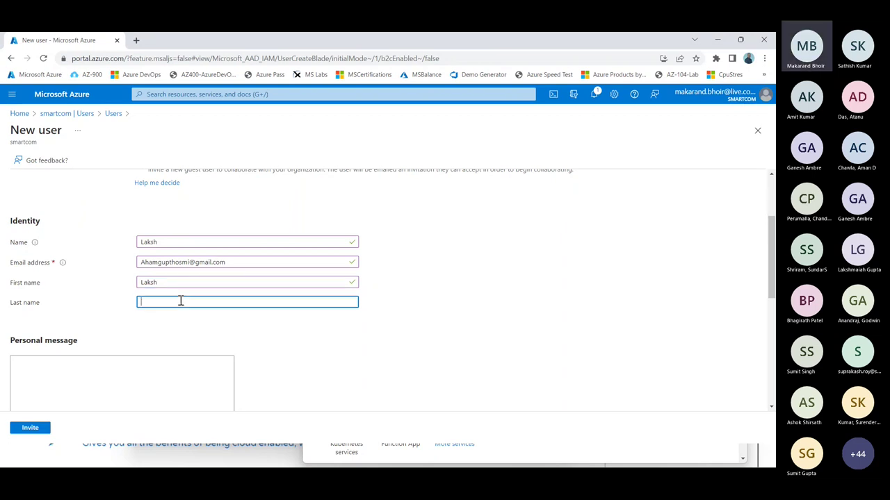
text(Laksh)
scroll(440, 268, down, 3)
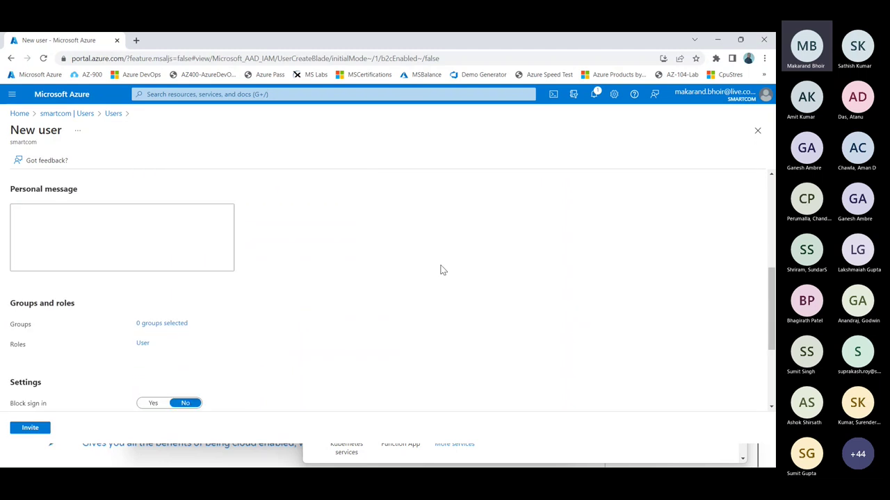
scroll(440, 270, down, 1)
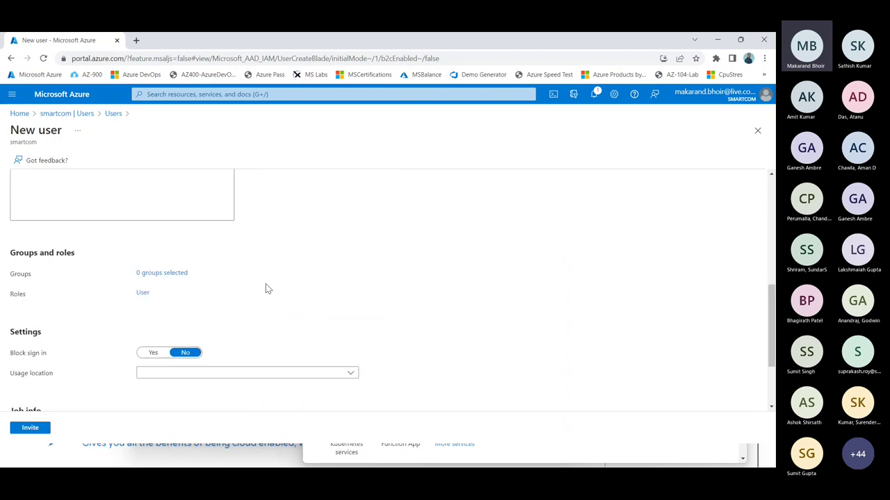
scroll(206, 288, down, 1)
scroll(205, 288, down, 1)
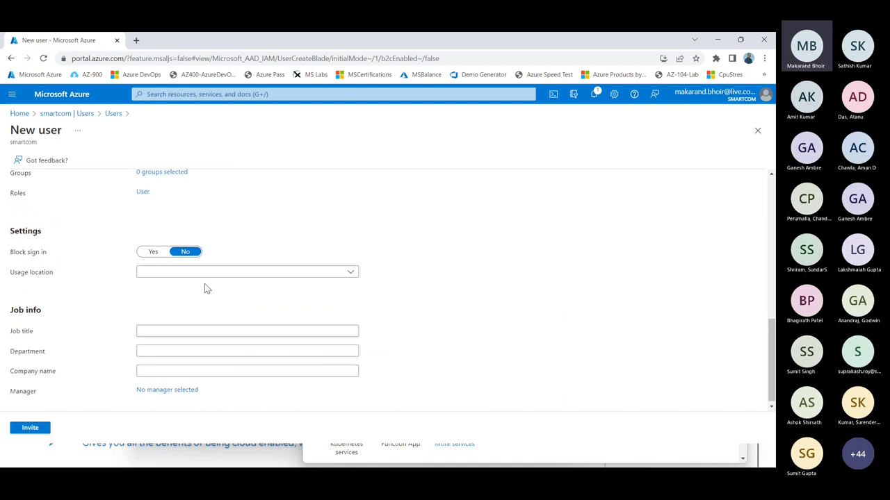
click(216, 272)
text(indi)
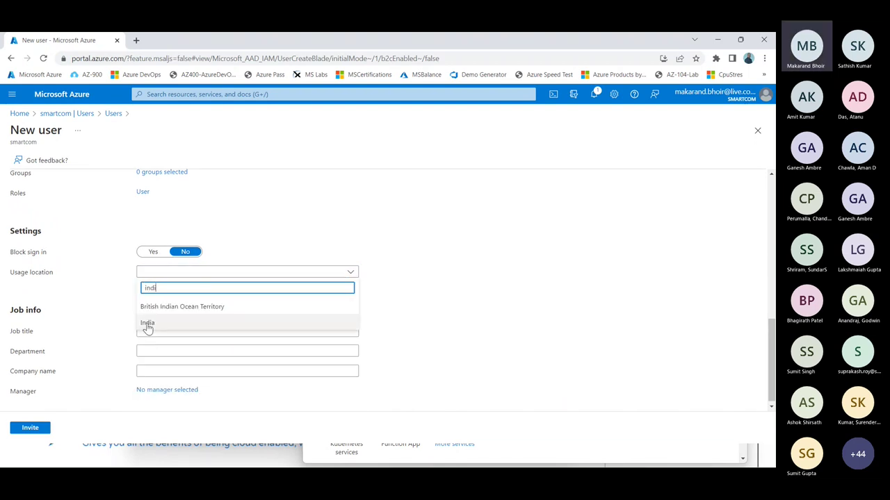
click(146, 324)
Step: Enter job title Contract Employee, department Dev and company name Smartcon
click(186, 331)
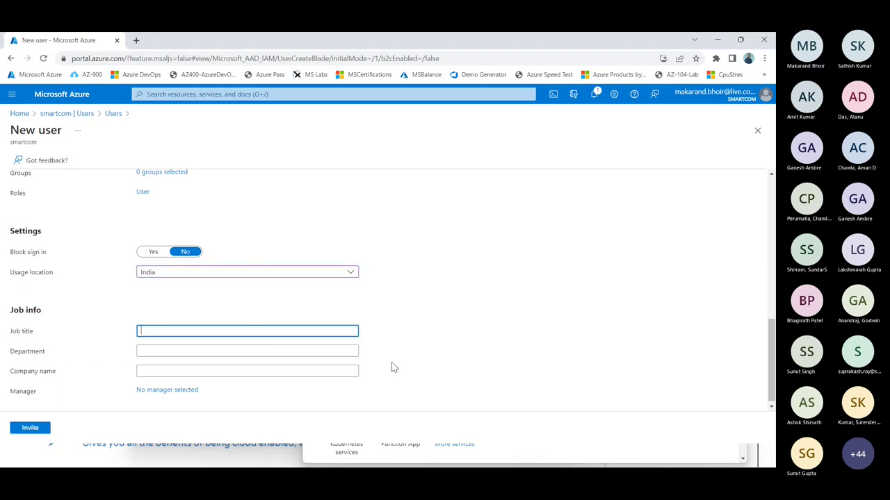
text(E)
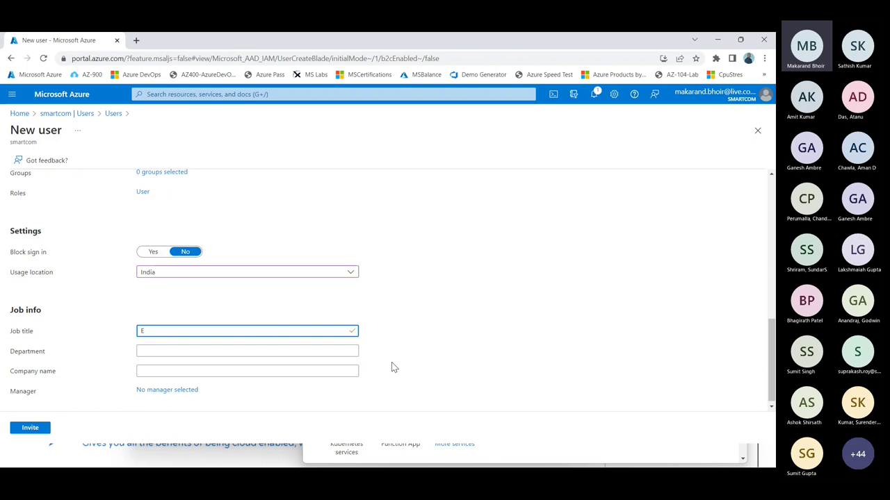
text(xtern)
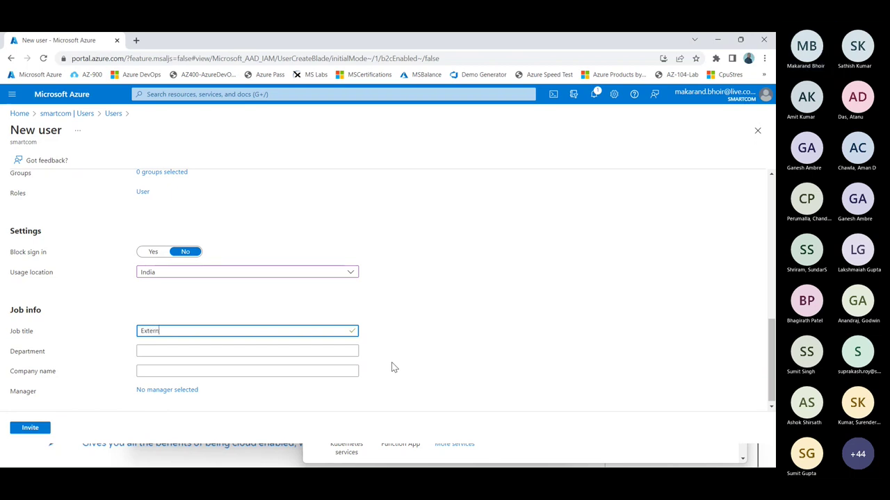
text(al Con)
key(BackSpace)
key(BackSpace)
key(BackSpace)
text(Em)
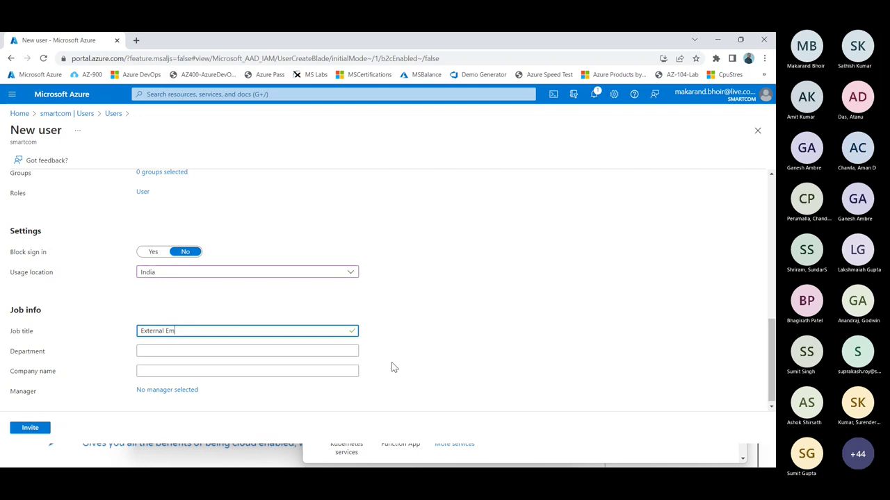
text(ployee)
click(247, 350)
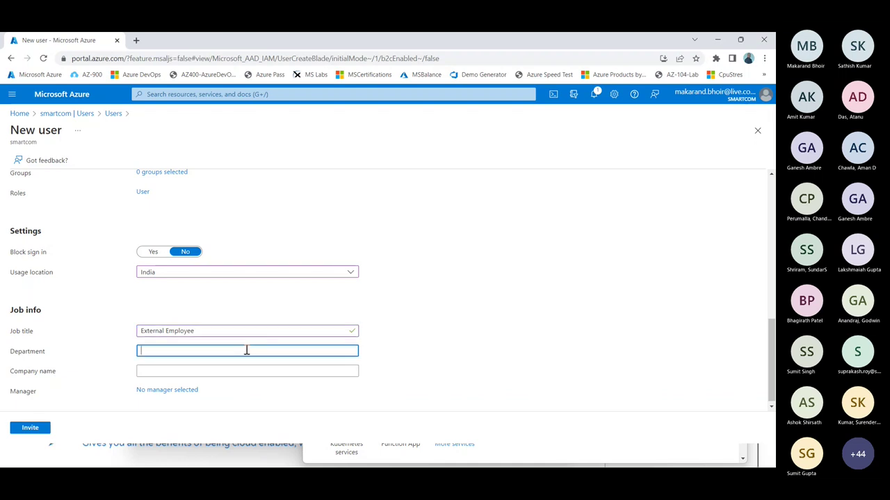
click(155, 331)
triple_click(158, 331)
click(157, 331)
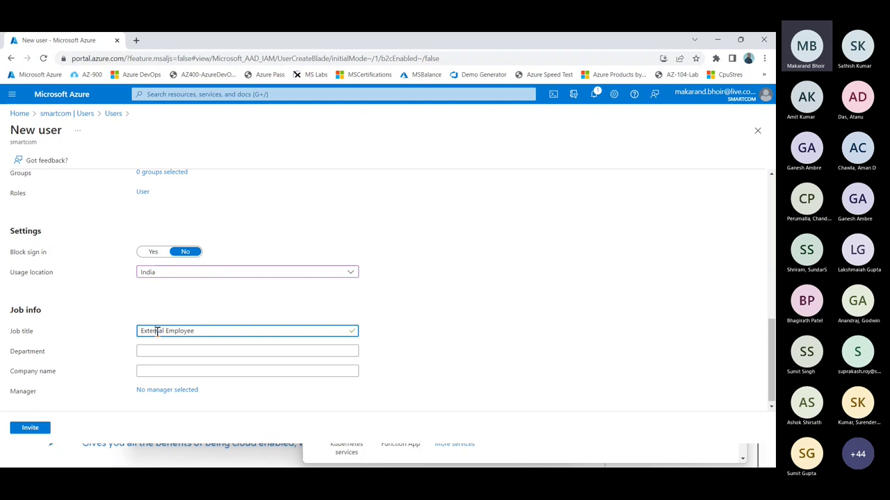
double_click(157, 331)
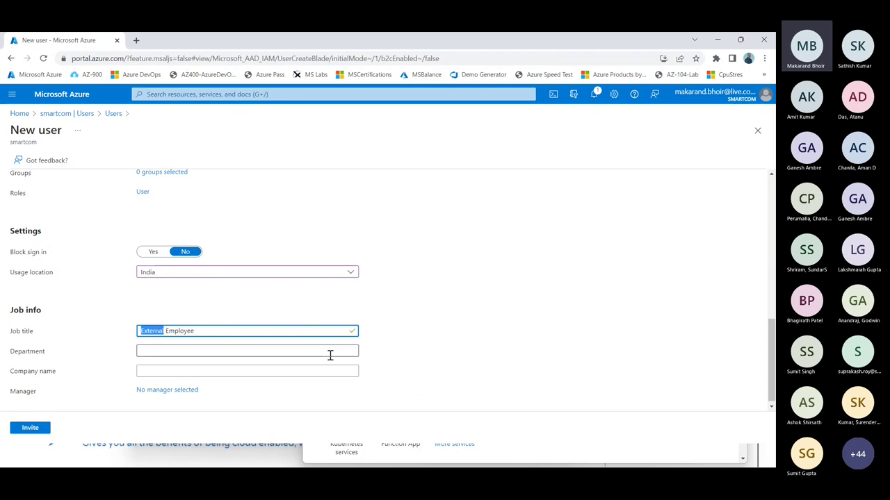
text(C)
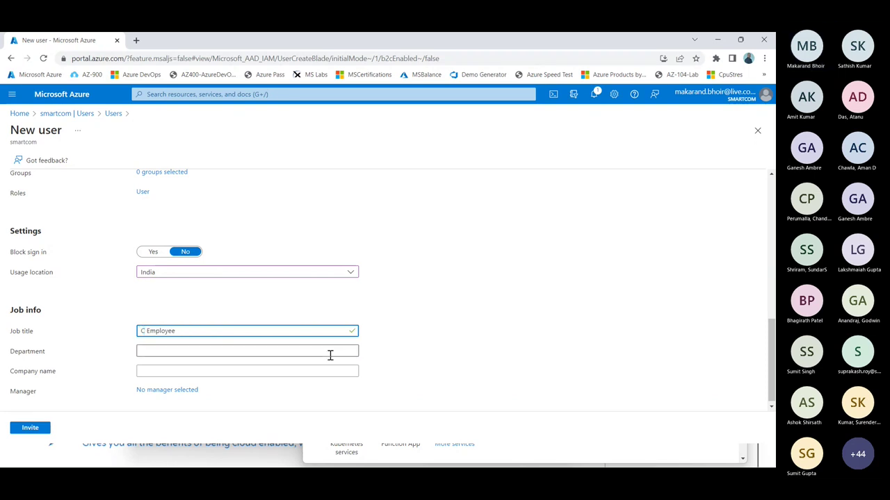
text(ontract)
click(285, 351)
text(Dev)
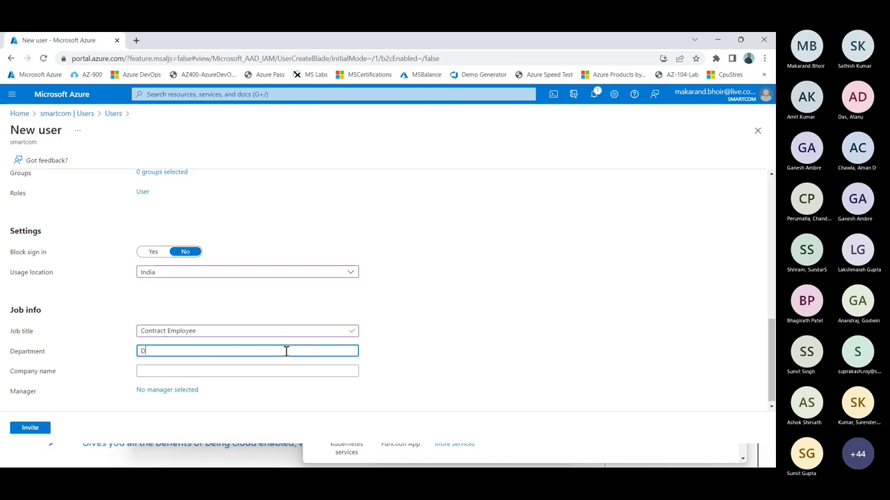
click(242, 372)
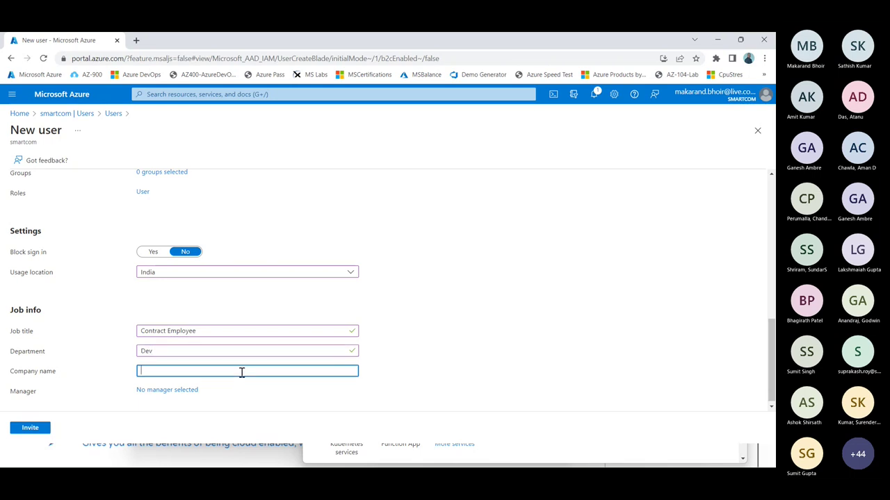
text(Smartcon)
Step: Send the guest invitation and refresh the Users list to show three users including the invited guest
click(459, 311)
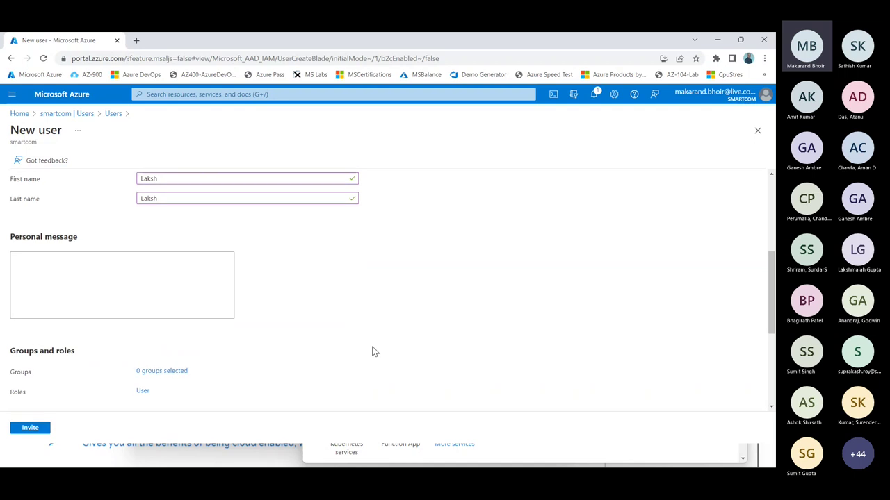
scroll(372, 351, up, 2)
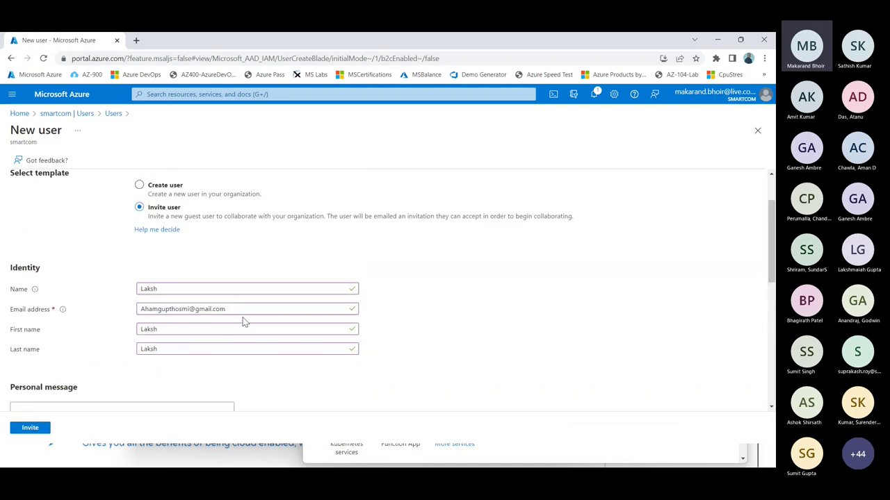
mouse_move(137, 301)
mouse_down()
mouse_move(273, 318)
mouse_move(311, 283)
mouse_up()
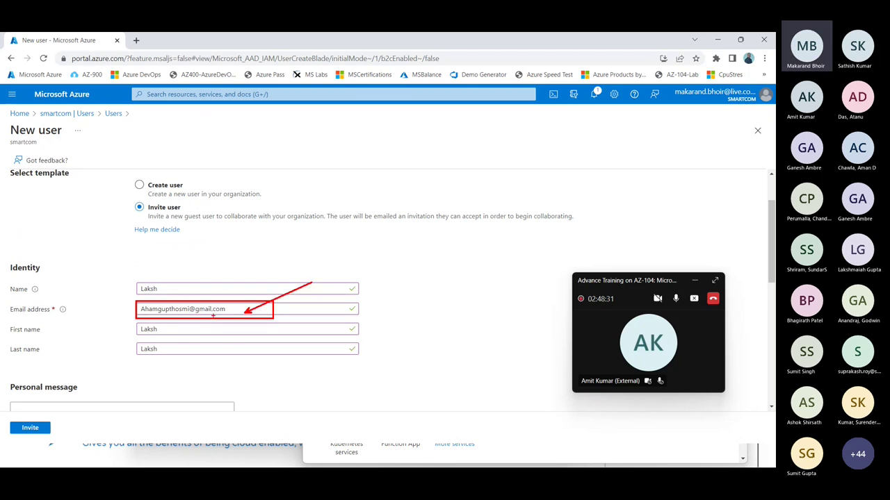
key(Escape)
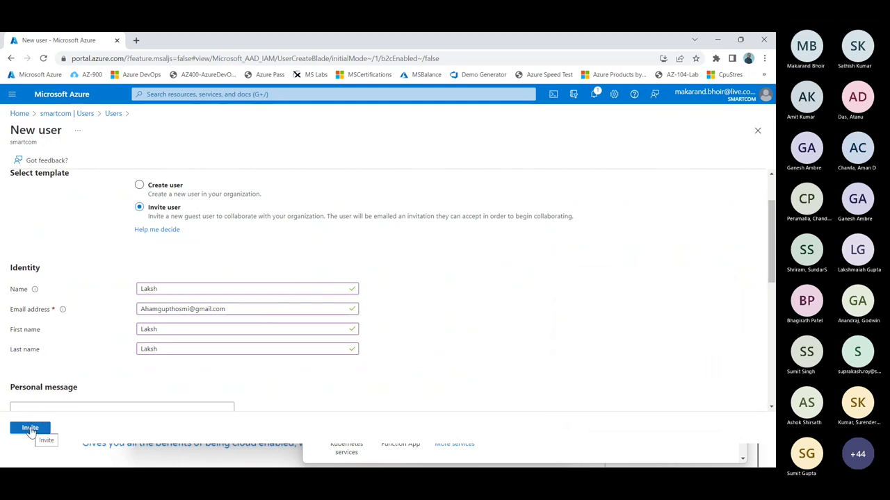
click(30, 429)
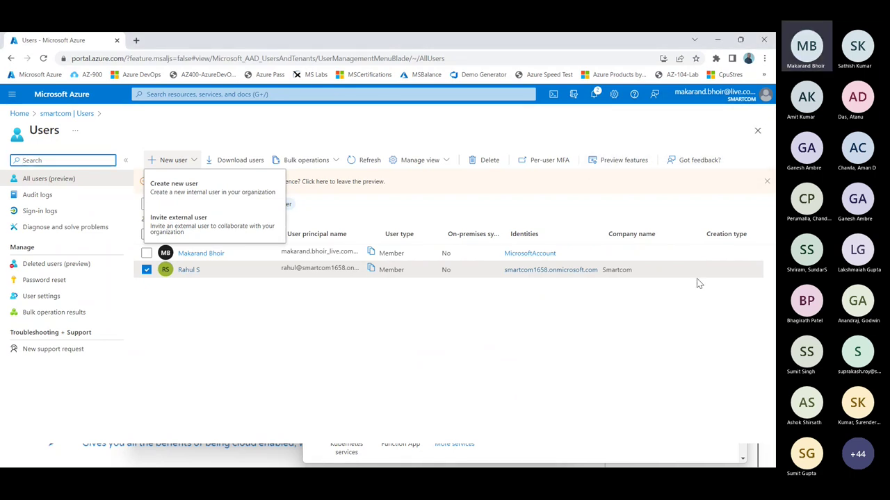
click(376, 169)
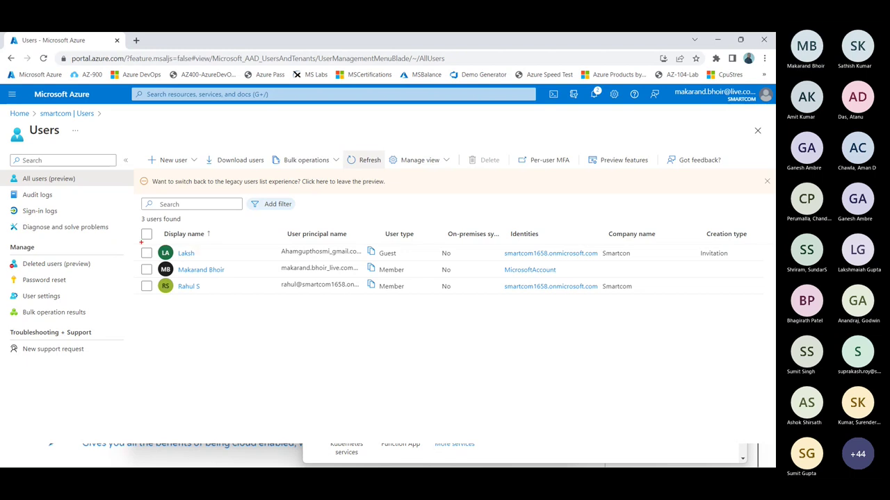
mouse_move(132, 244)
mouse_down()
mouse_move(388, 263)
mouse_move(760, 263)
mouse_move(735, 250)
mouse_move(764, 210)
mouse_up()
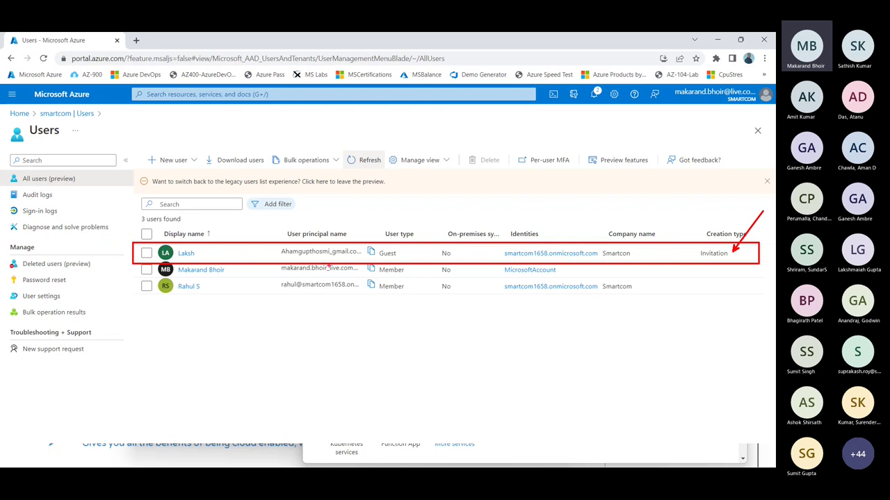
Step: Copy the guest's principal name from the Users list onto a new line in Notepad
key(Escape)
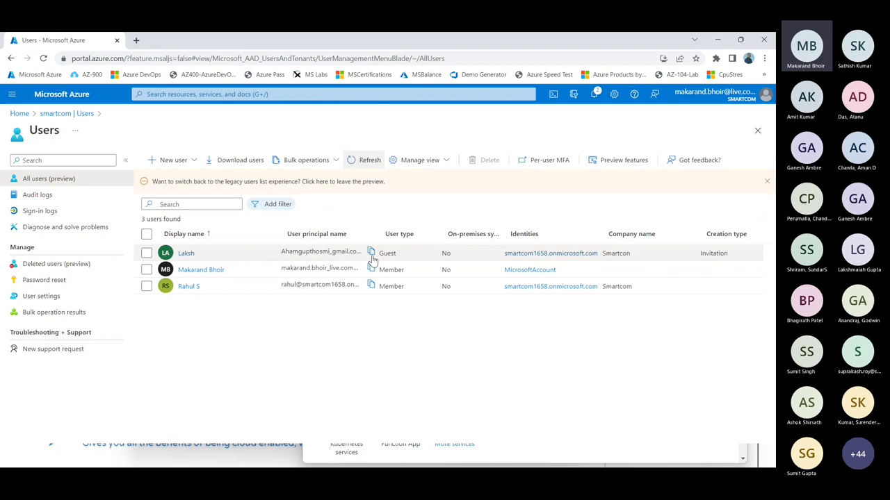
click(372, 255)
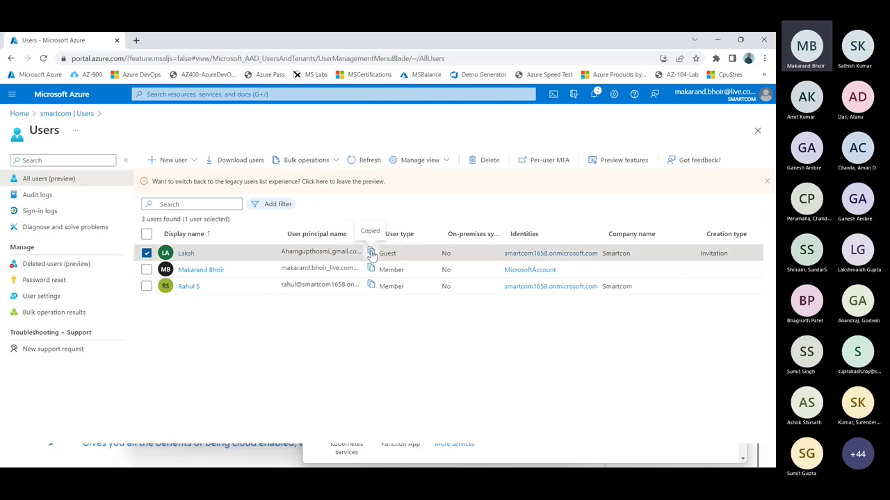
key(alt+Tab)
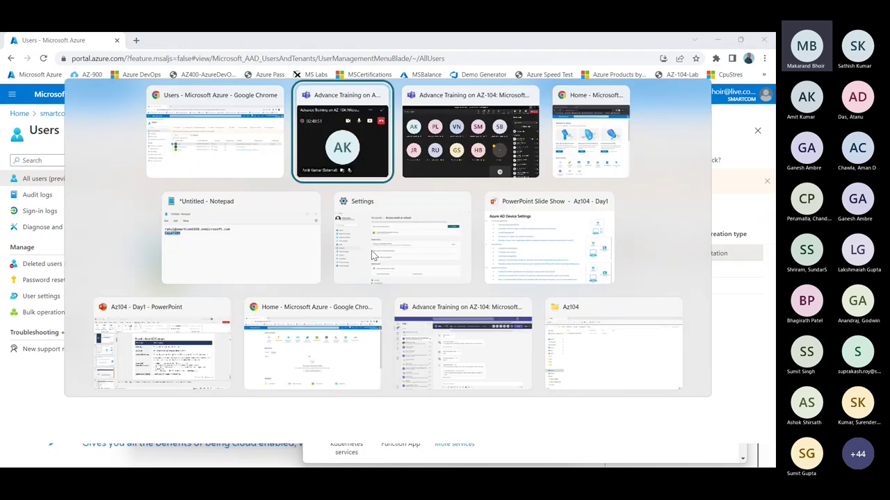
key(alt+Tab)
key(alt+Tab)
key(alt+Tab)
click(251, 317)
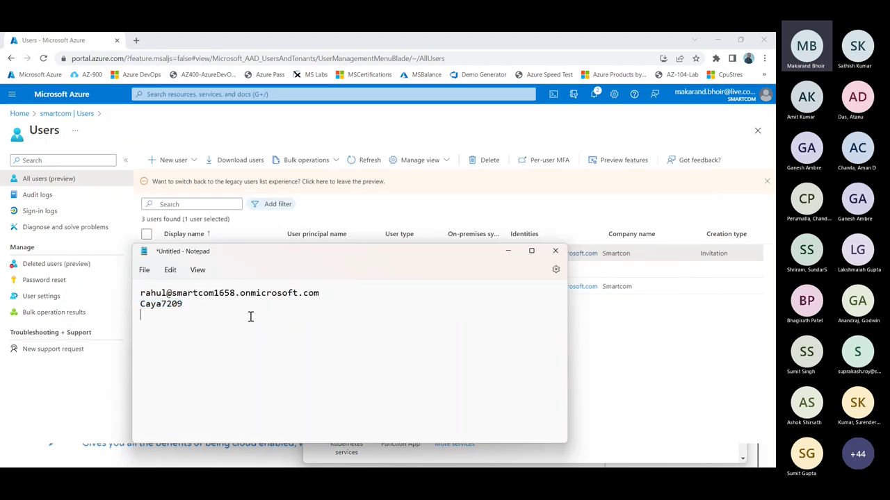
key(Return)
key(ctrl+v)
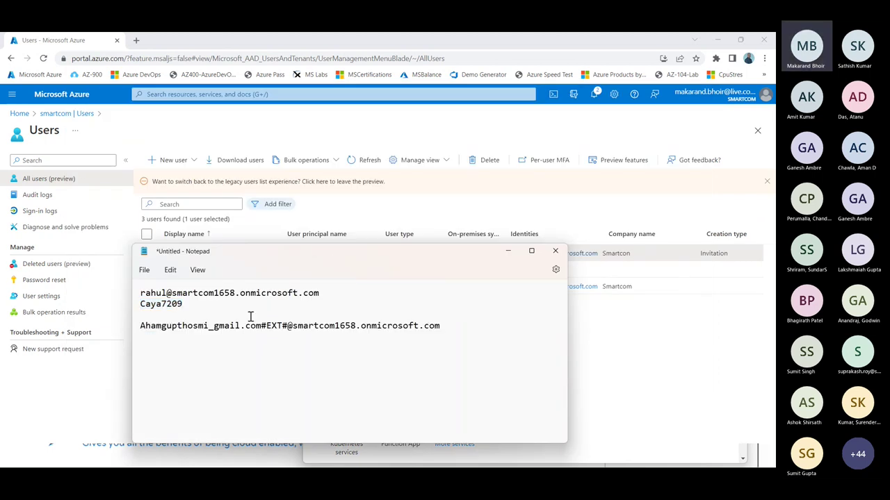
key(shift+Up)
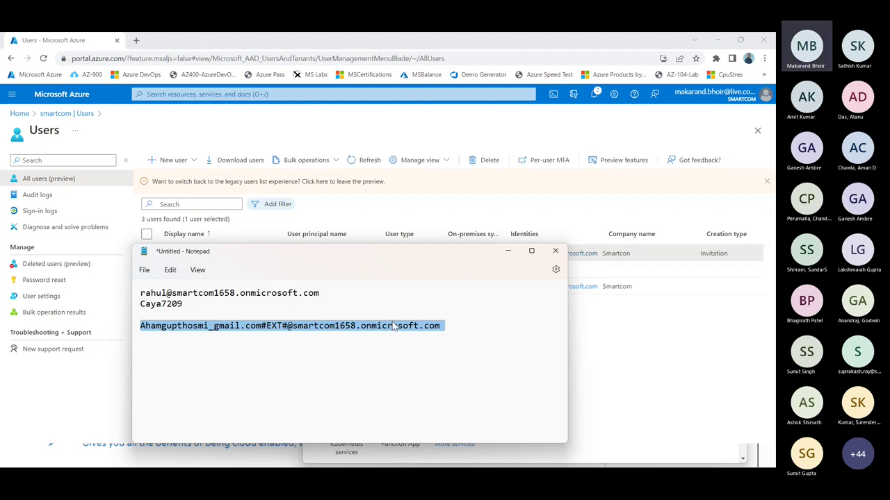
click(567, 201)
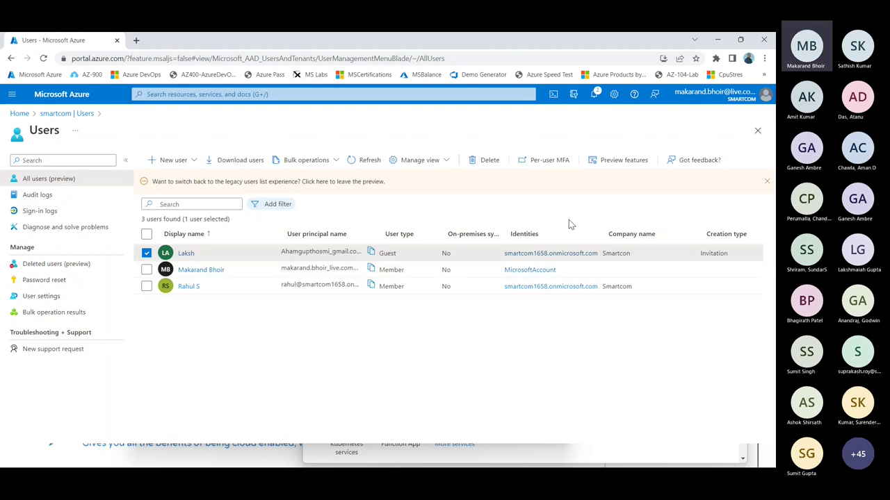
Step: Refresh the users list and reload the portal so the guest shows a MicrosoftAccount identity
click(361, 161)
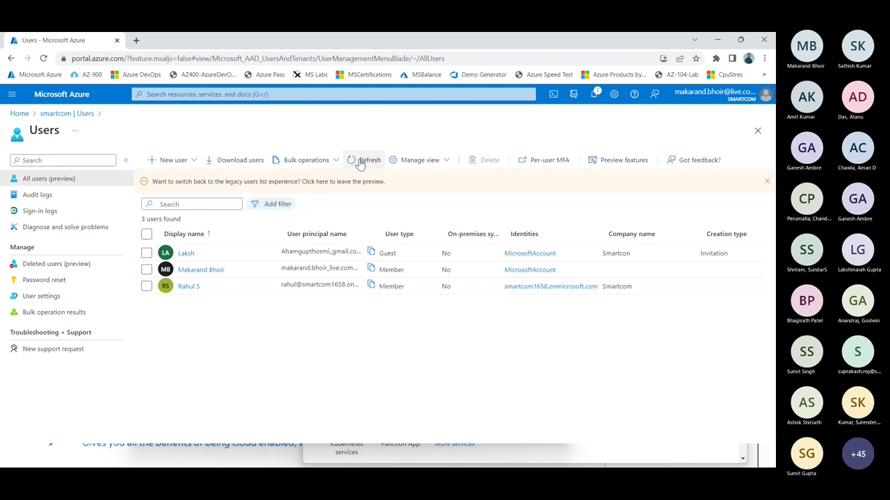
click(360, 161)
click(45, 60)
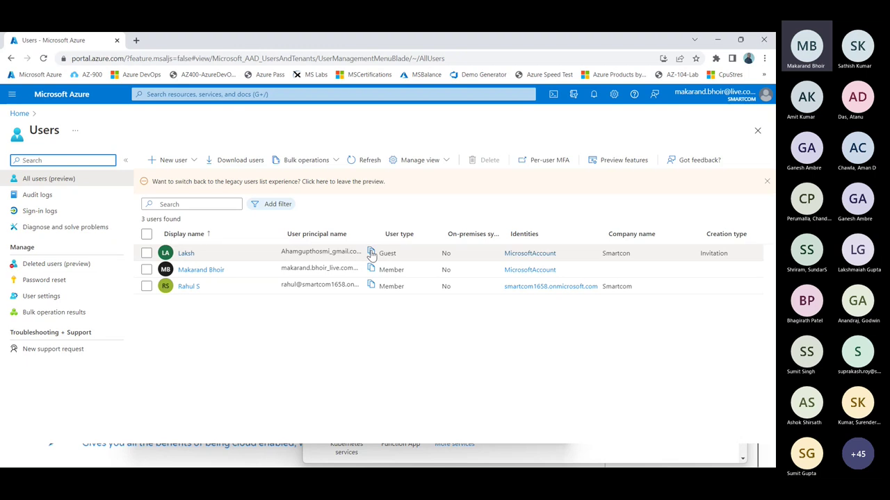
Step: Copy the guest's principal name again and bring up the Teams meeting chat
click(371, 254)
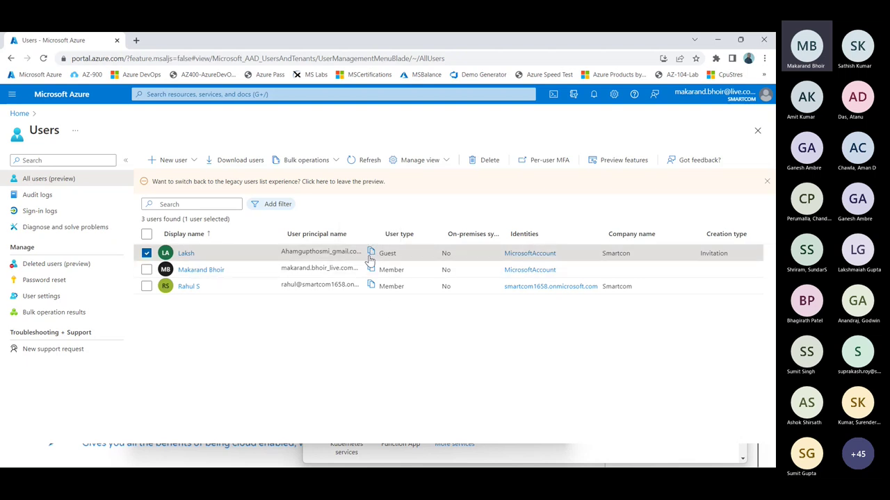
key(alt+Tab)
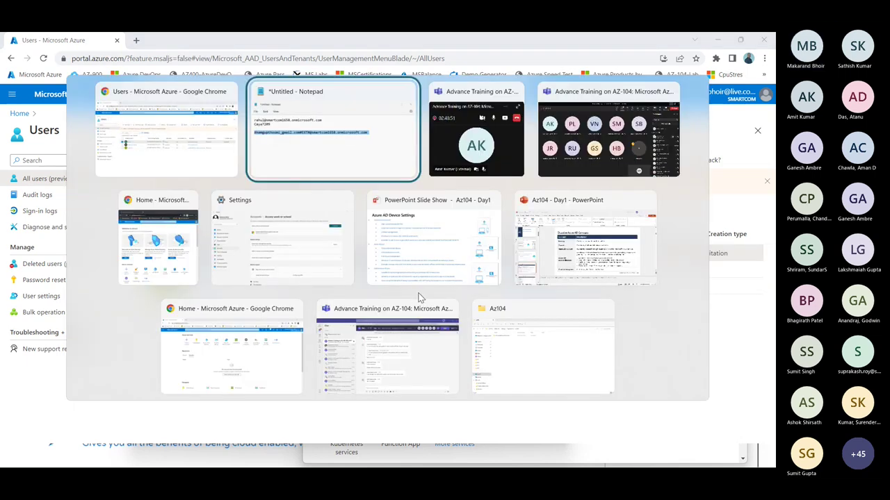
key(alt+Tab)
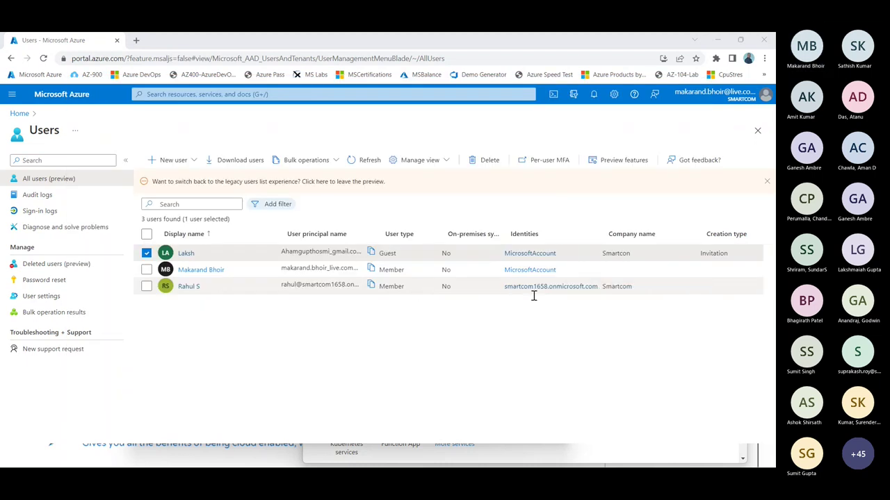
key(alt+Tab)
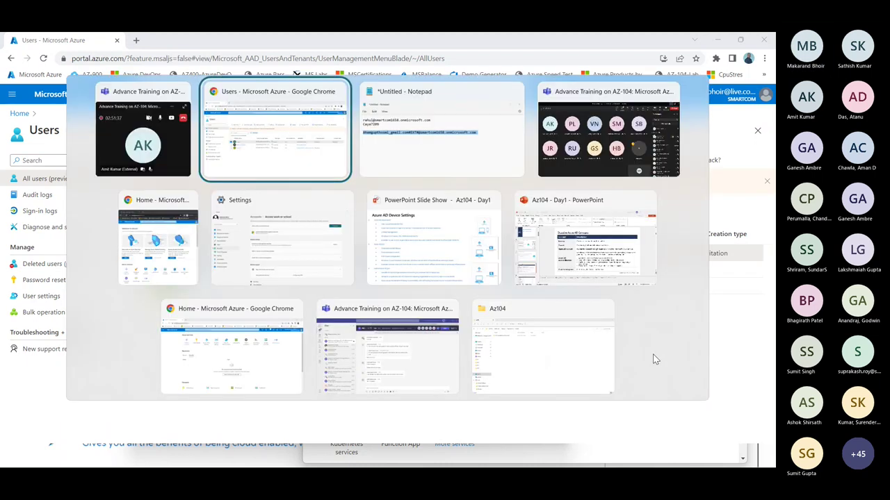
key(alt+Tab)
key(alt+Tab)
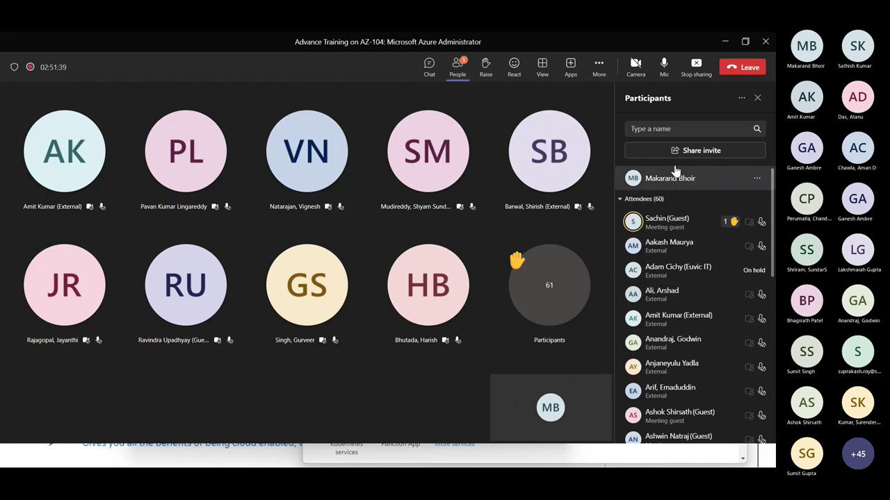
click(429, 67)
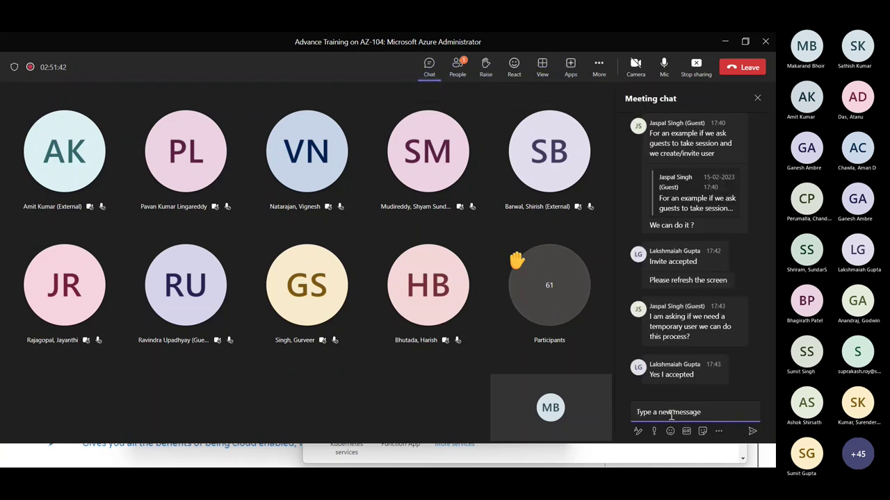
Step: Send the guest's principal name and 'portal.azure.com' as messages in the meeting chat
key(ctrl+v)
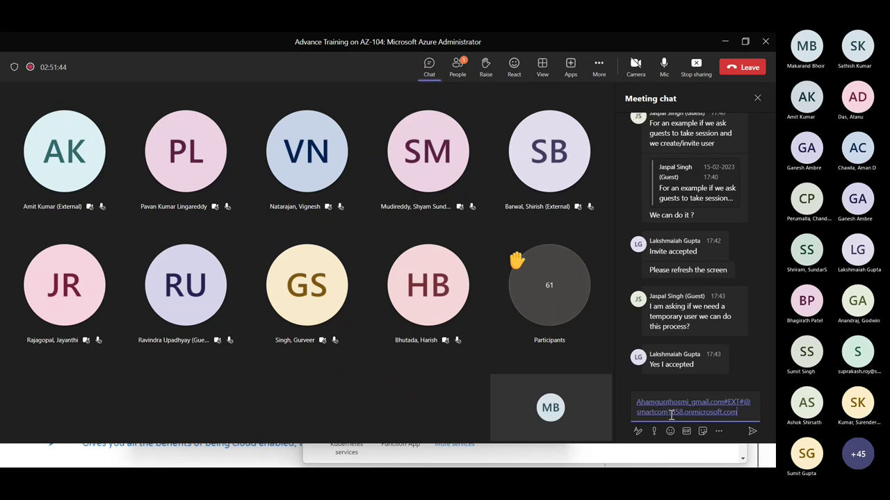
key(Return)
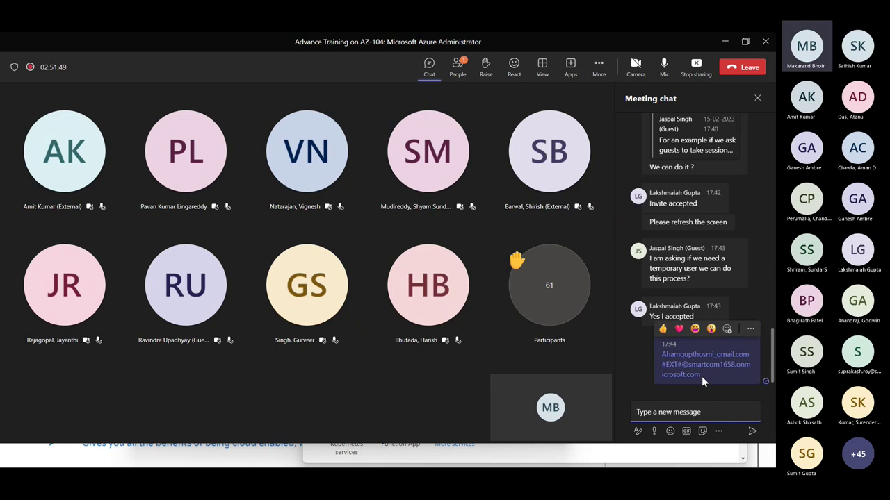
text(portal.a)
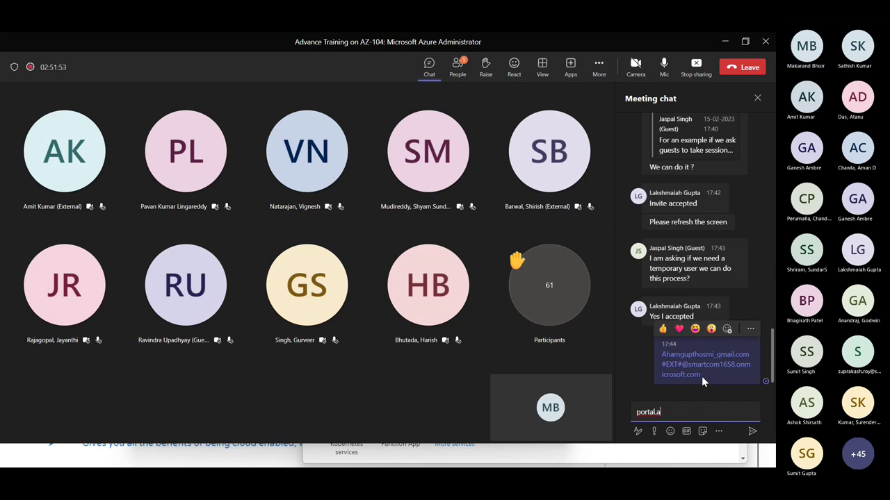
text(zure.com)
key(Return)
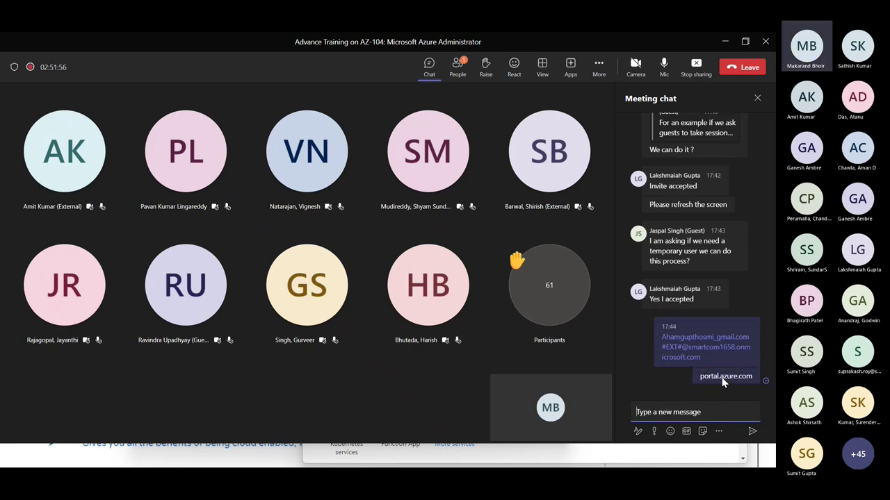
mouse_move(723, 381)
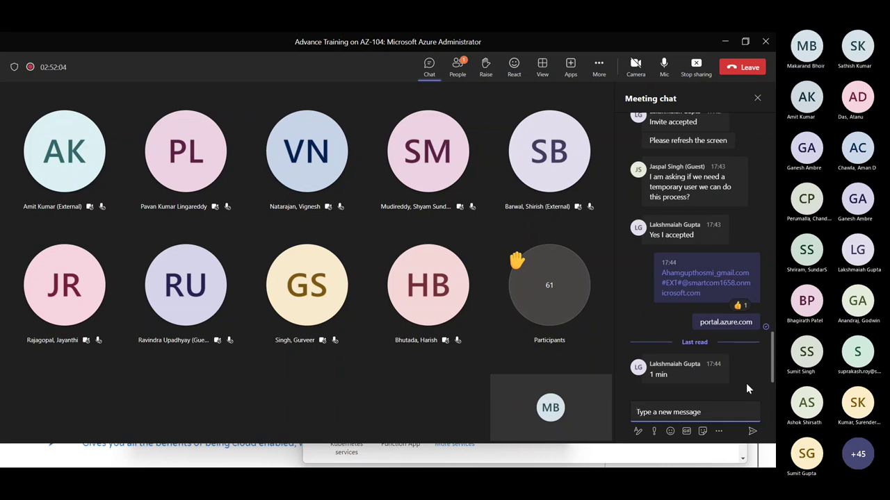
mouse_move(683, 276)
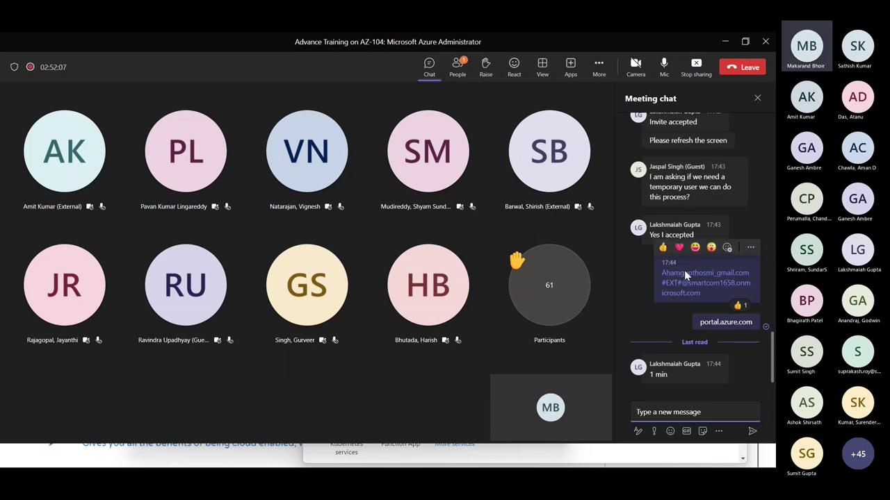
Step: Switch from the Teams meeting back to the Azure Users list in Chrome
key(alt+Tab)
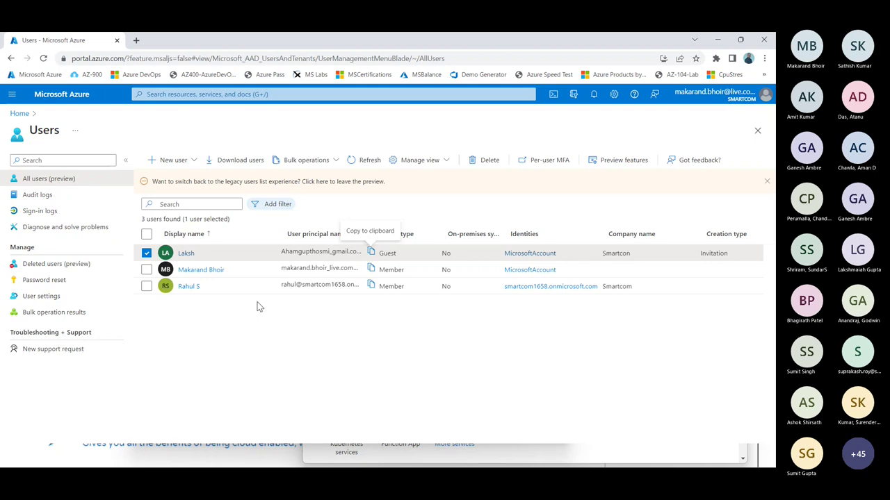
Step: Bring the Teams meeting chat back in front of the Azure users page
key(alt+Tab)
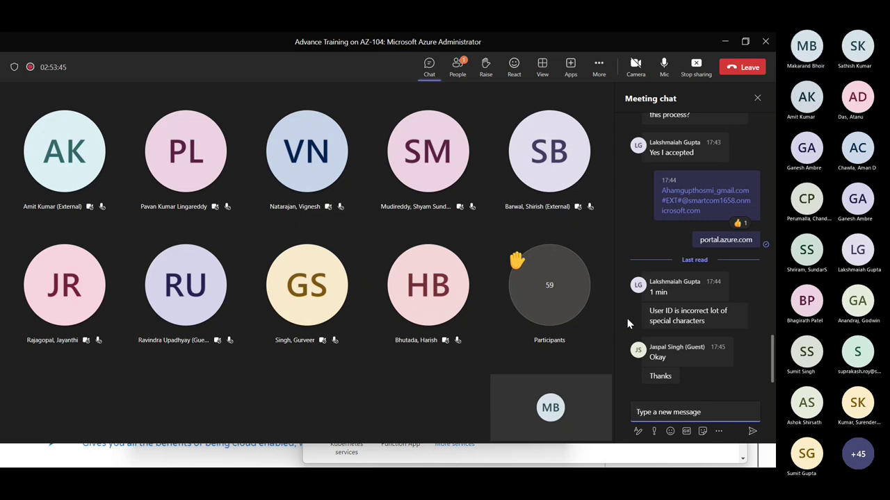
Step: Read the participants' new chat replies, then return to the Azure Users list in Chrome
mouse_move(667, 278)
mouse_move(695, 218)
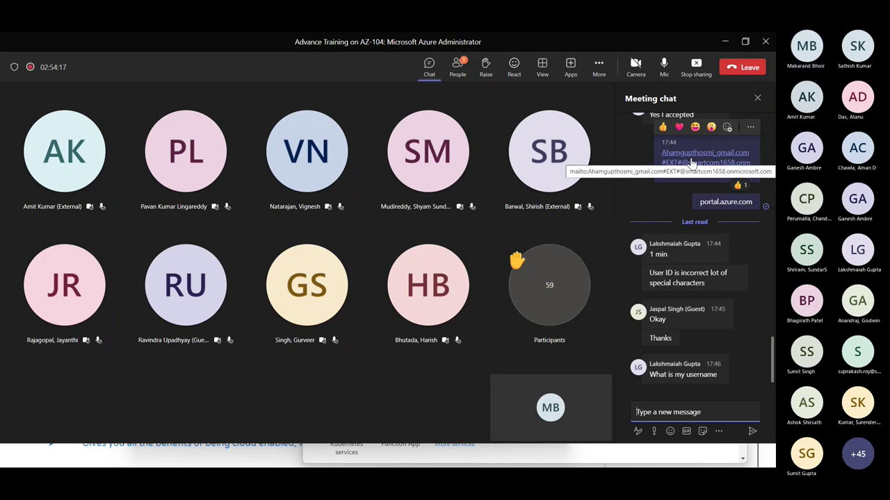
key(alt+Tab)
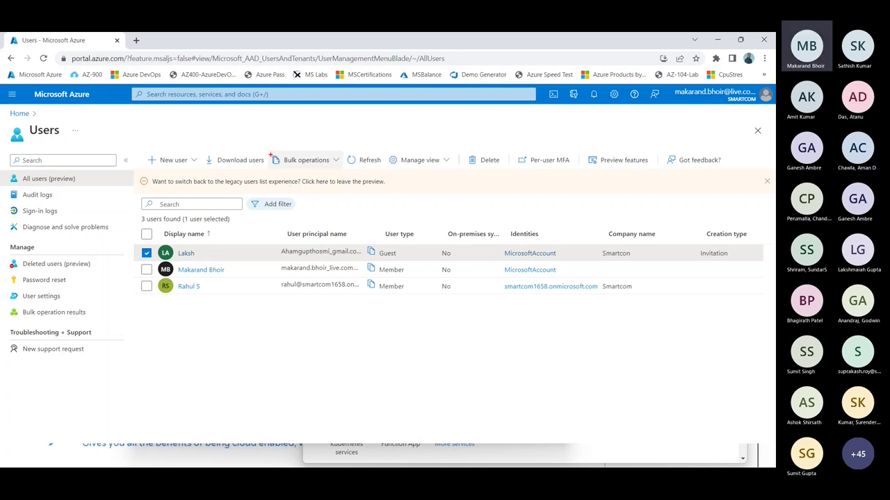
Step: Open Bulk operations > Bulk invite in Users and download the CSV invite template
drag(268, 145, 356, 187)
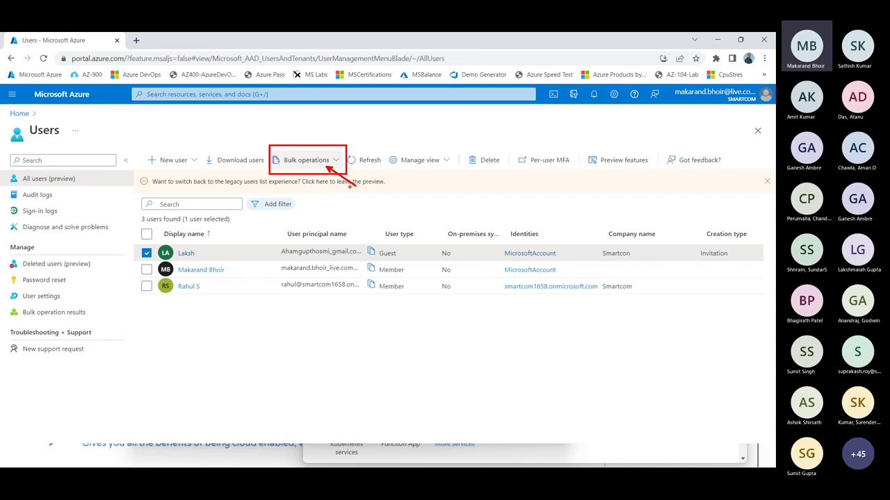
key(Escape)
click(330, 162)
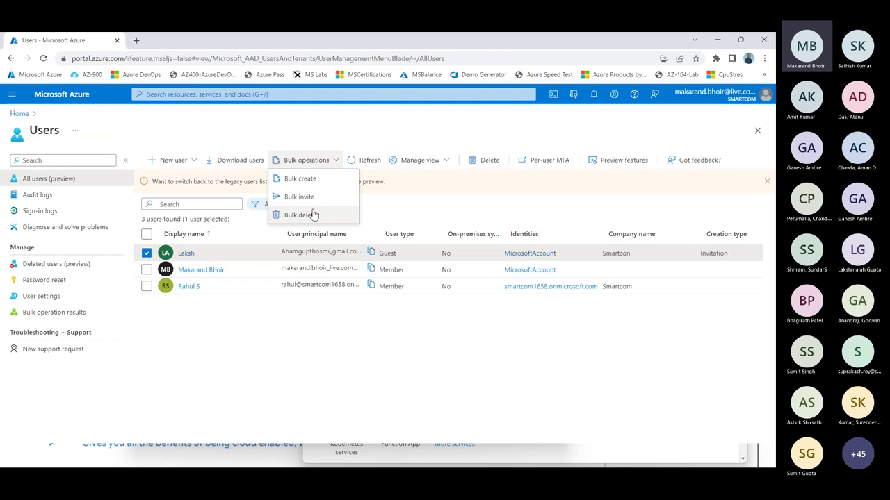
click(301, 197)
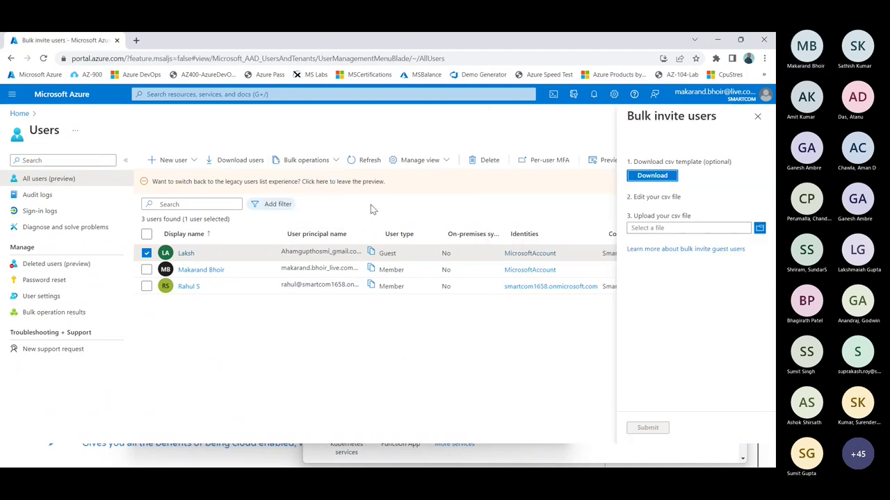
click(634, 178)
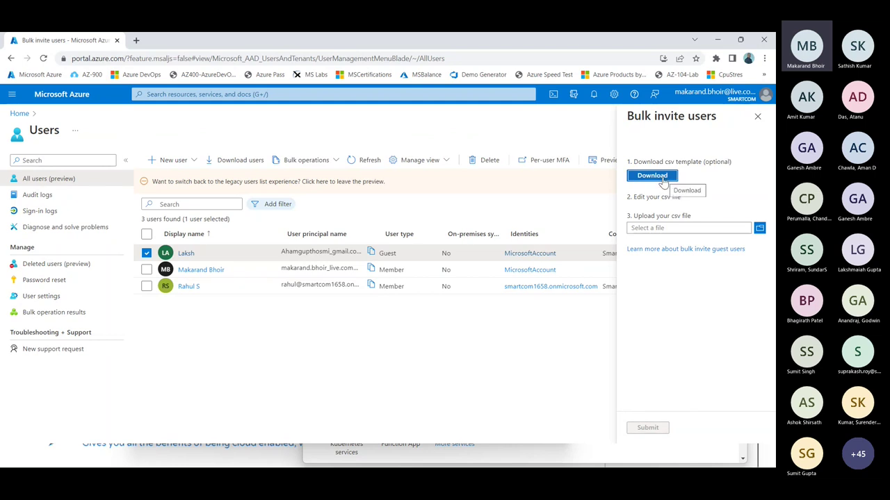
Step: Open UserInviteTemplate in Excel from Az104 > 15-Feb-2023 To 16-Feb-2023 > Bulk Template
key(alt+Tab)
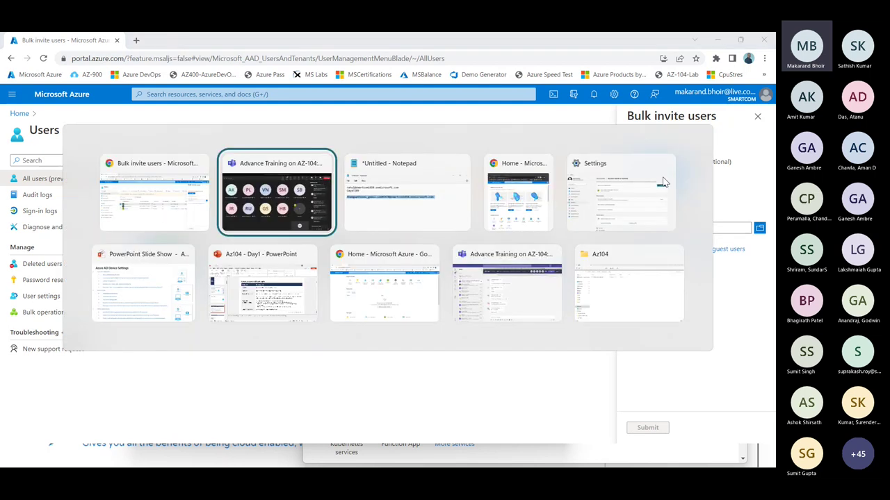
key(alt+Tab)
key(alt+Tab)
key(alt+Tab)
key(alt+Tab)
key(alt+Tab)
key(alt+Tab)
key(alt+Tab)
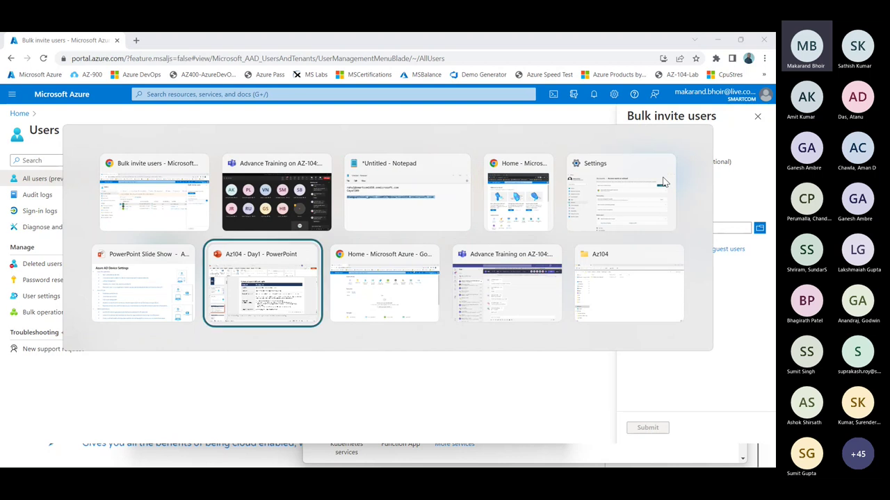
key(alt+Tab)
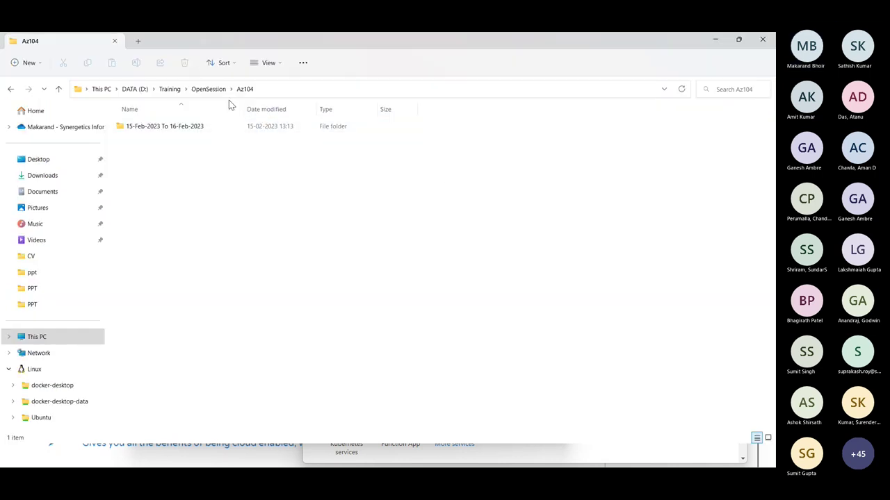
double_click(170, 125)
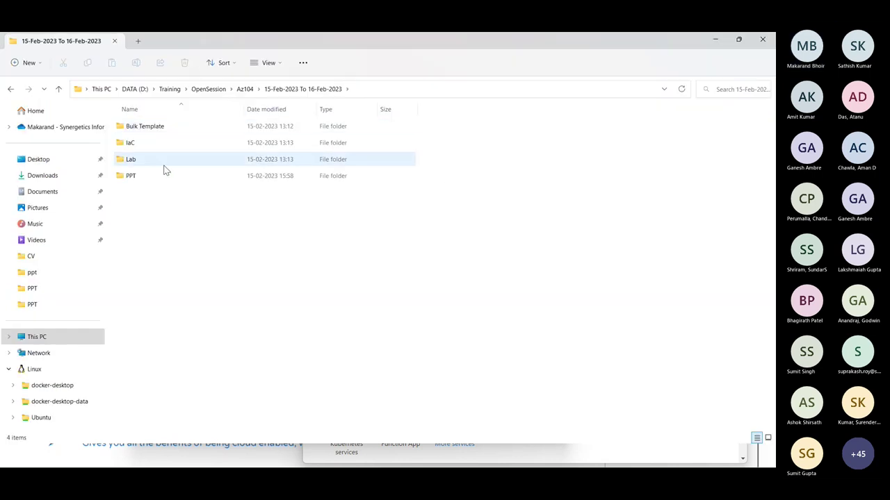
double_click(141, 130)
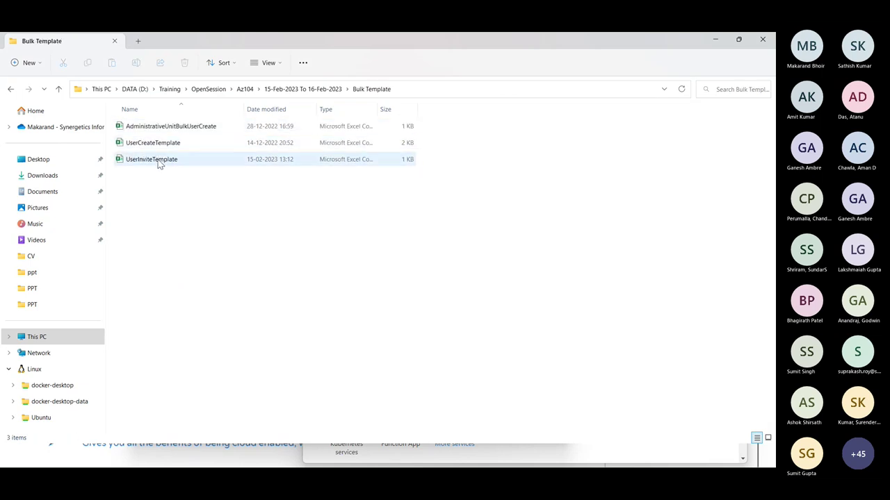
double_click(159, 162)
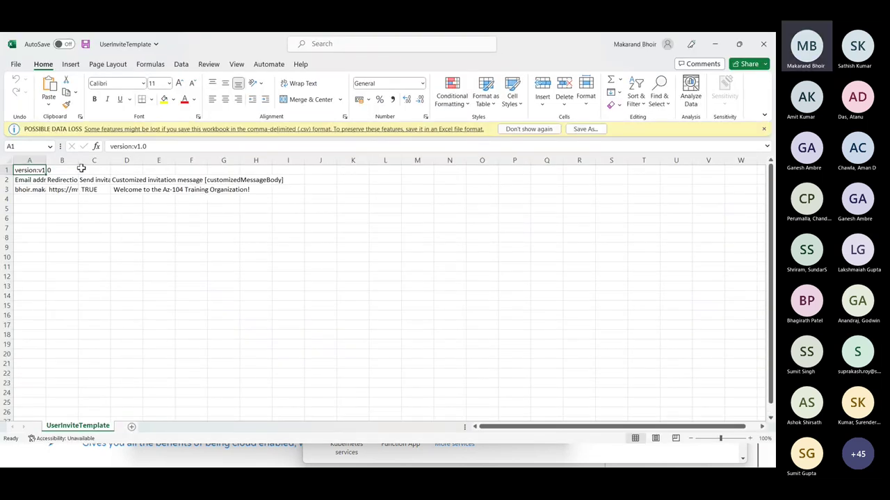
Step: Autofit columns A and B and review the invite row's email, TRUE flag and message
double_click(80, 157)
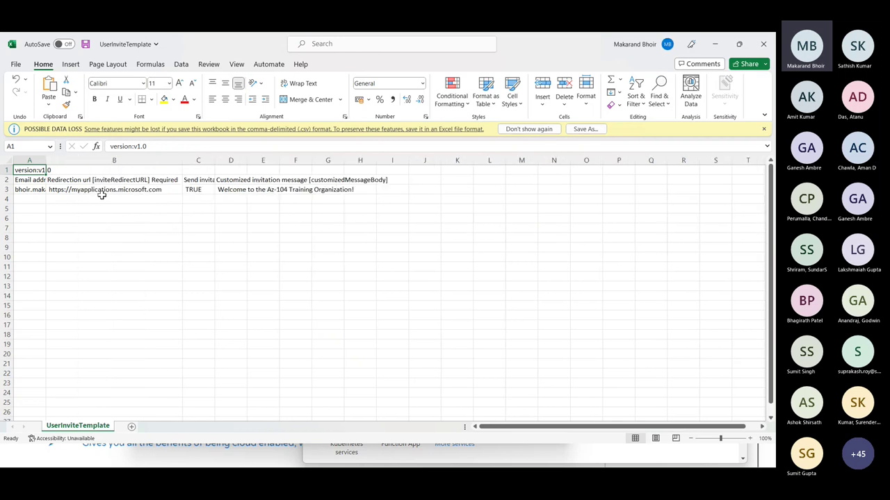
double_click(46, 157)
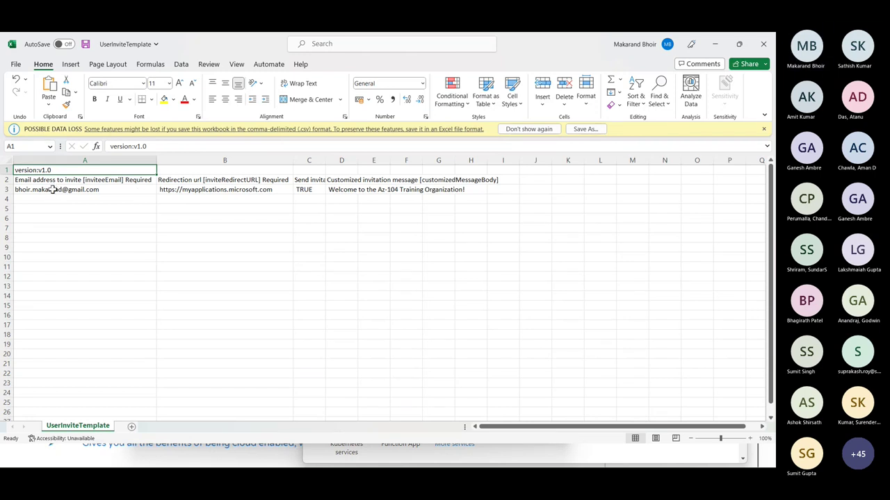
click(52, 189)
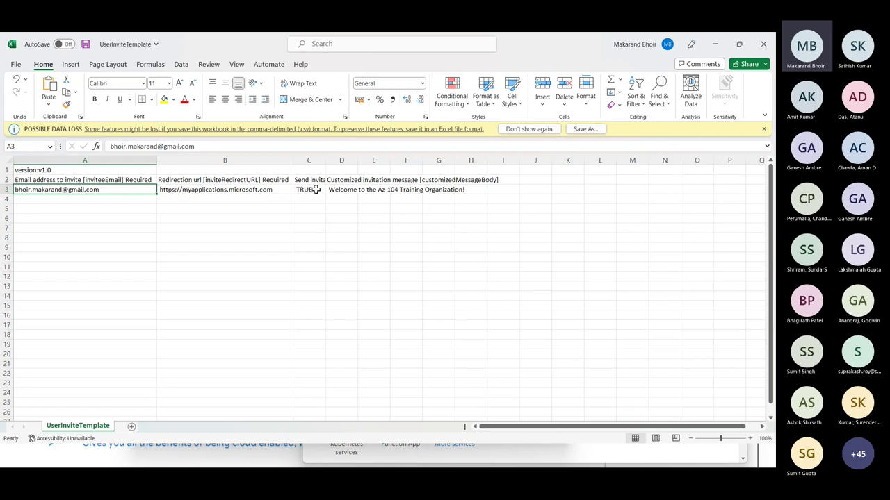
click(316, 189)
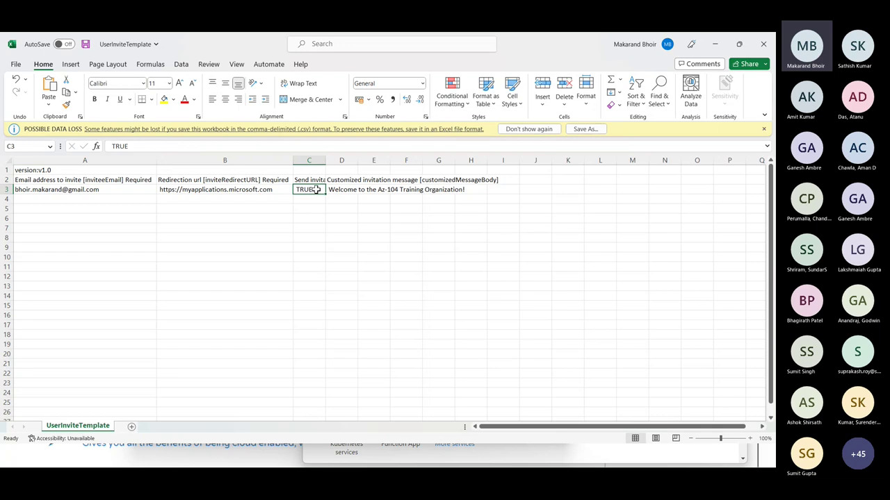
click(346, 190)
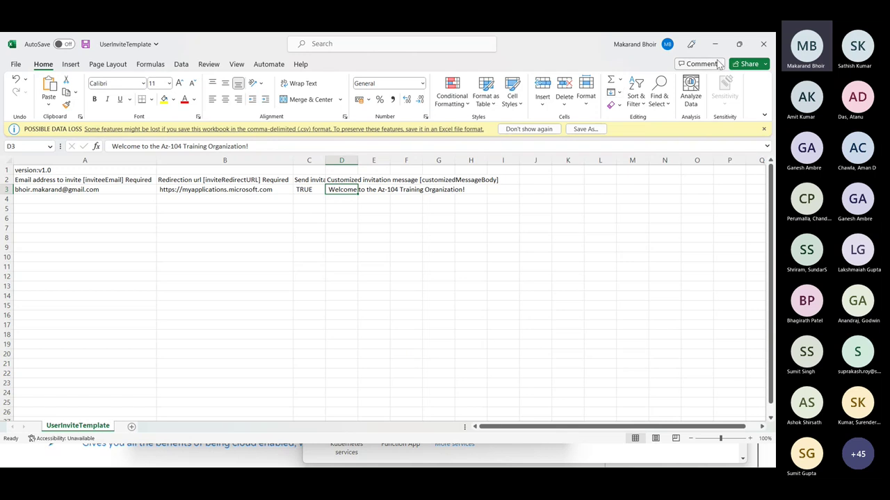
Step: Close Excel without saving, copy the Bulk Template folder path, and return to the browser
click(765, 46)
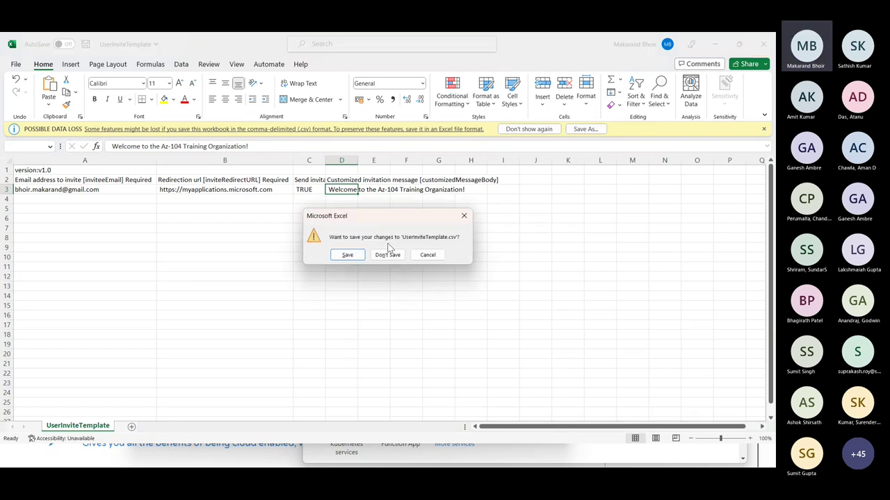
click(348, 255)
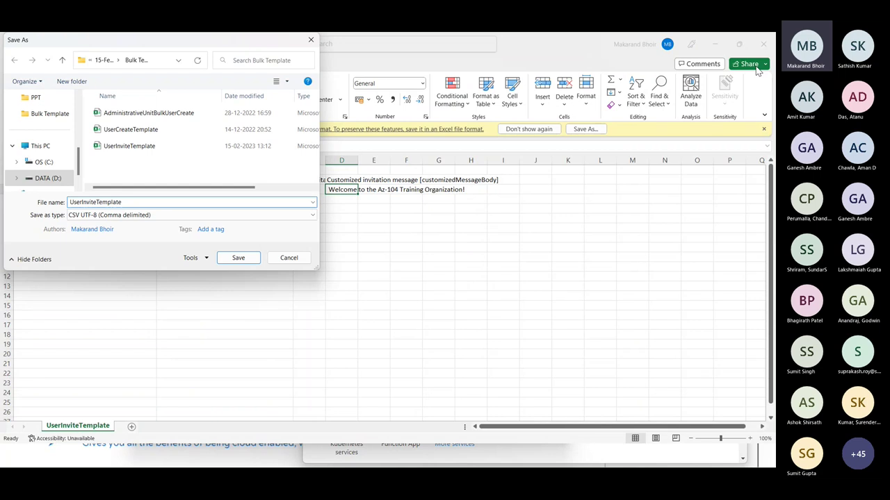
key(Escape)
key(Escape)
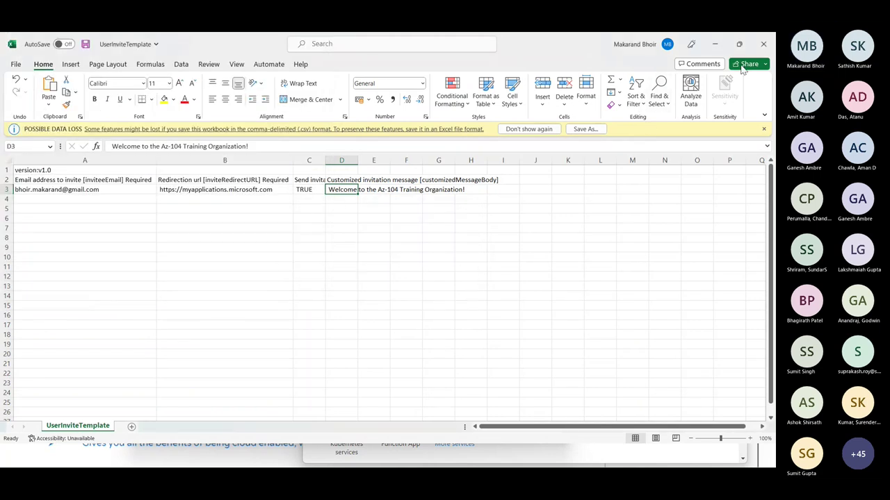
click(765, 47)
click(387, 254)
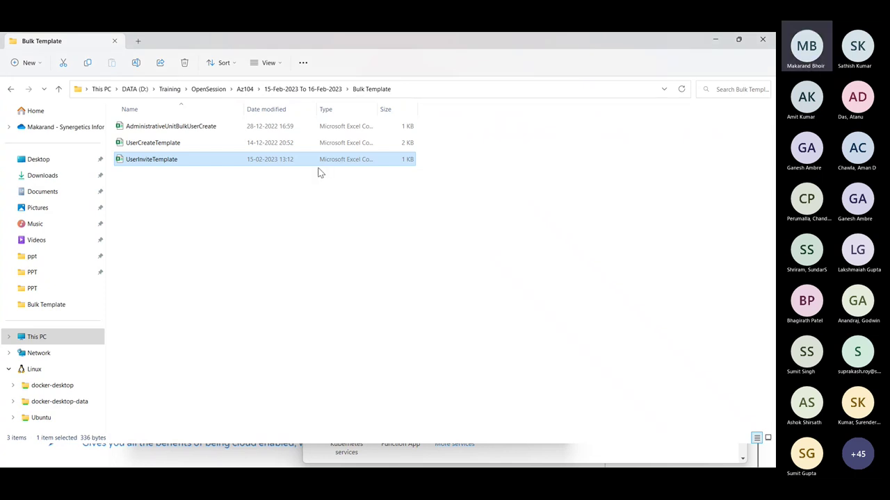
click(418, 89)
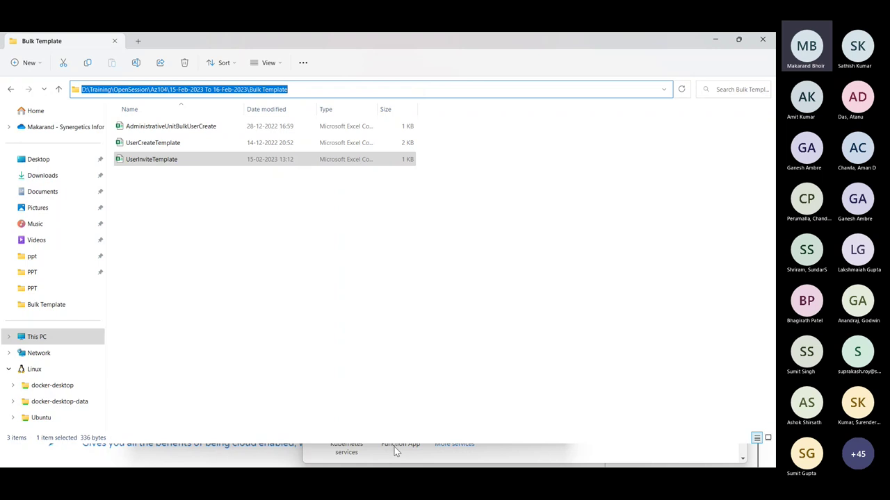
key(alt+Tab)
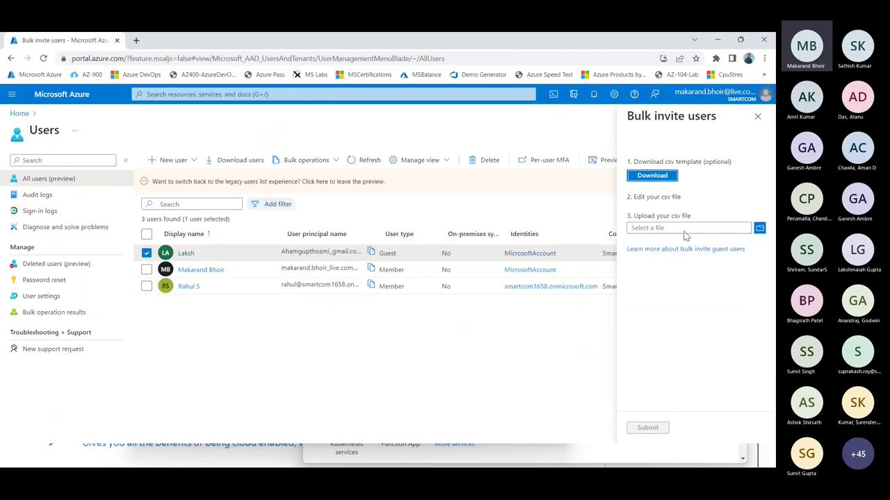
Step: Upload Bulk Template\UserInviteTemplate.csv to the Bulk invite pane and submit it
click(759, 230)
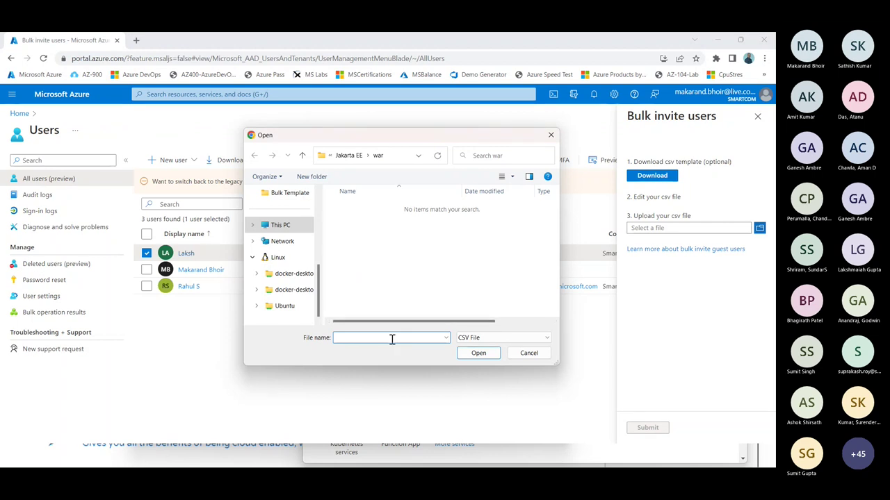
key(ctrl+v)
key(Return)
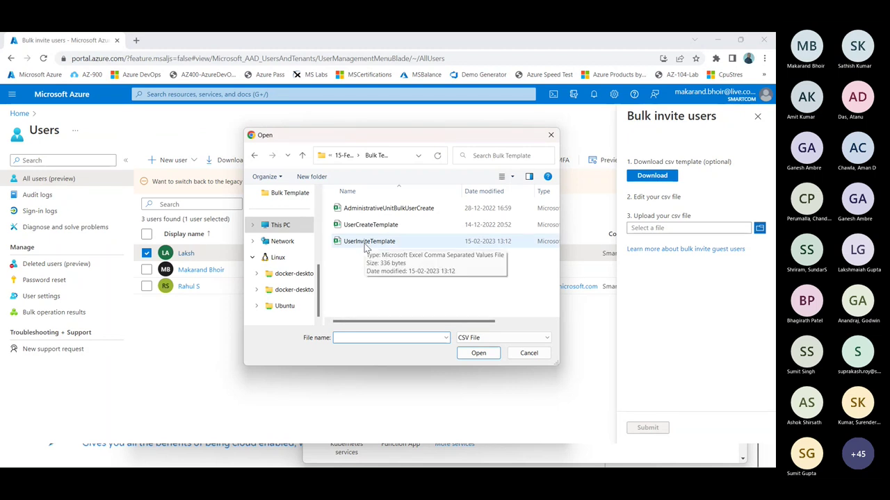
click(366, 243)
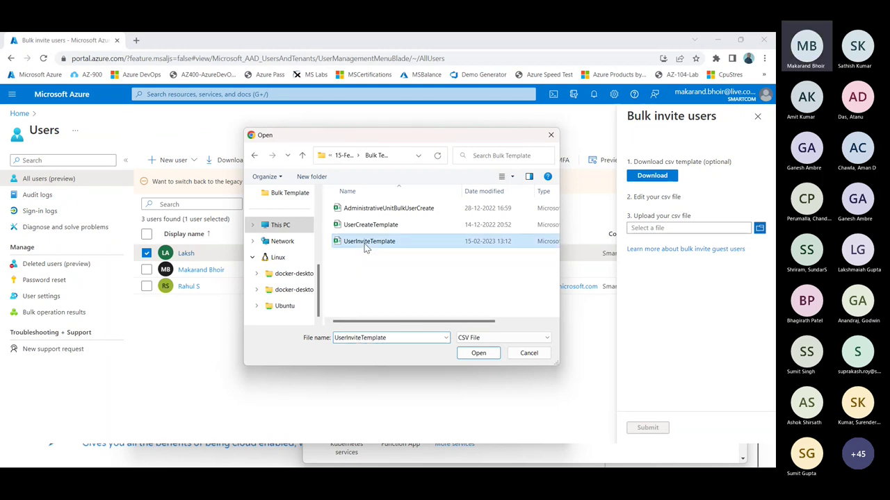
click(478, 356)
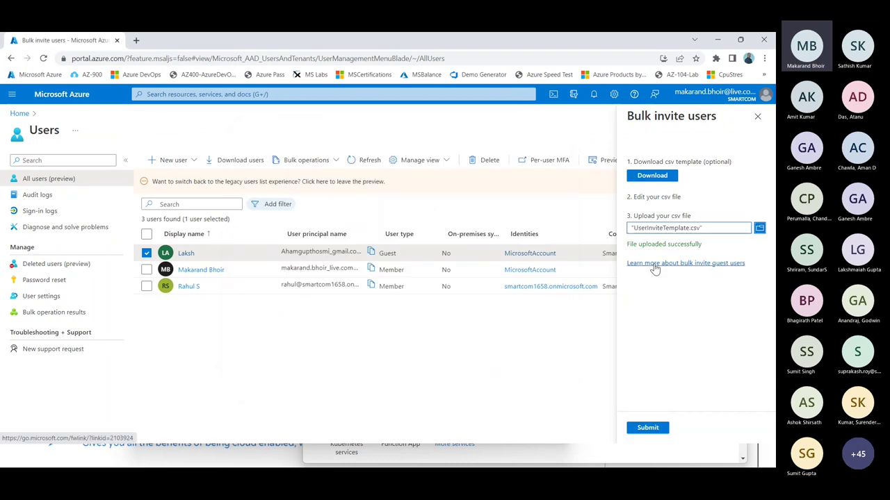
click(648, 428)
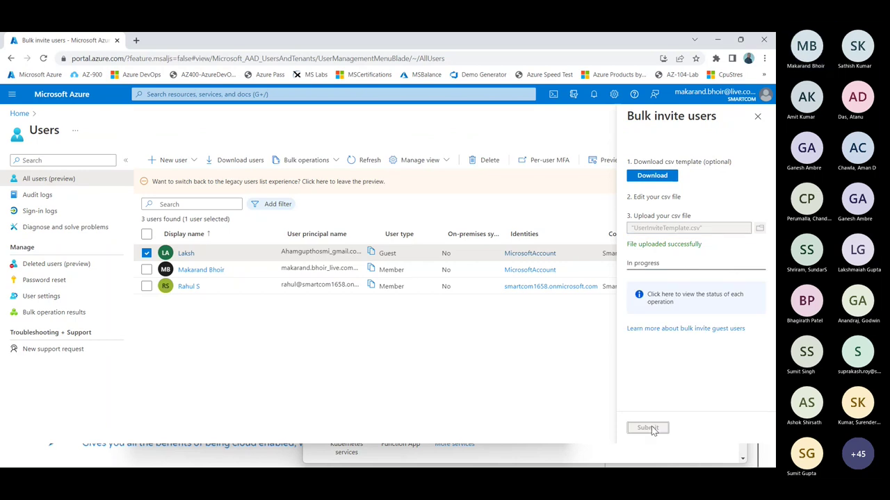
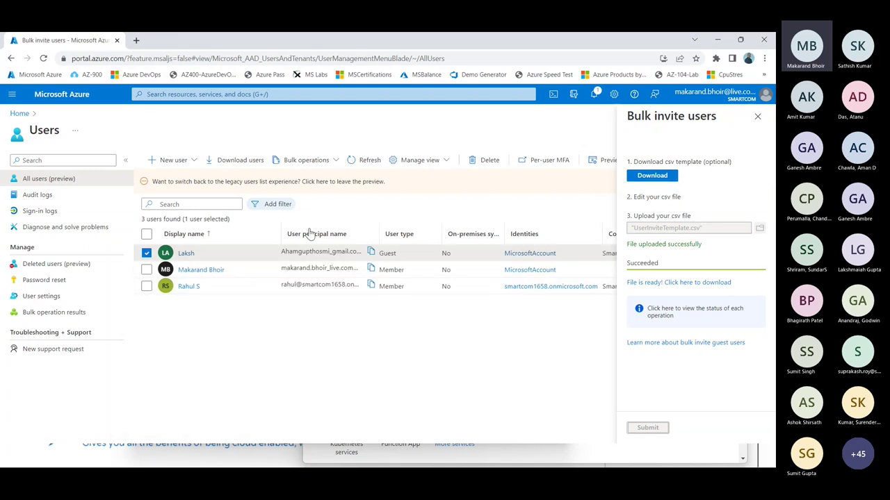
Step: Refresh the Users list to four users, close the bulk invite pane, and copy the guest's principal name
click(365, 160)
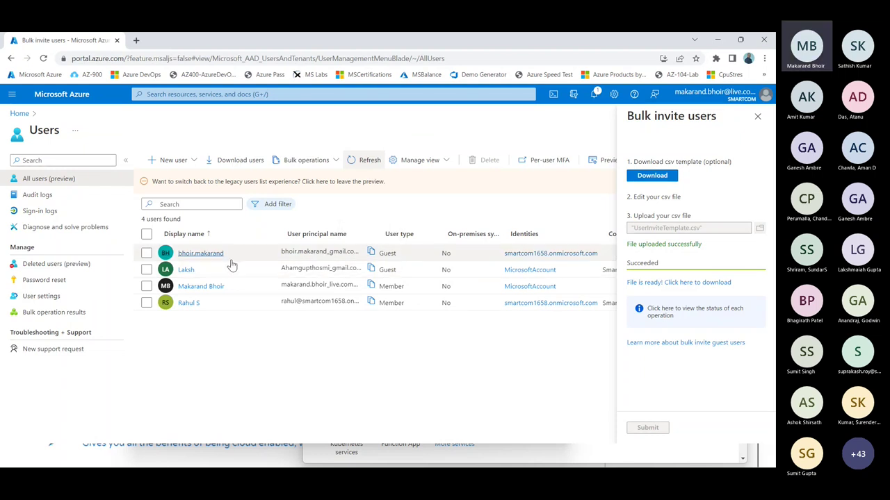
click(758, 116)
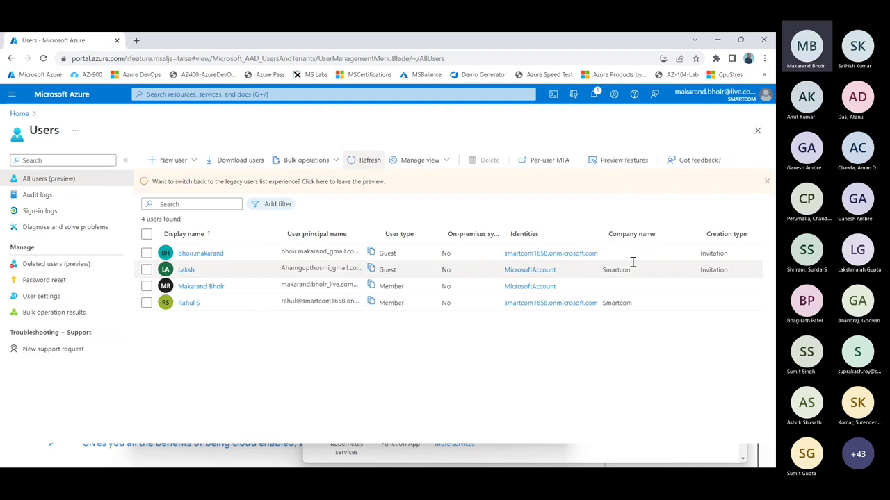
click(373, 252)
key(super+d)
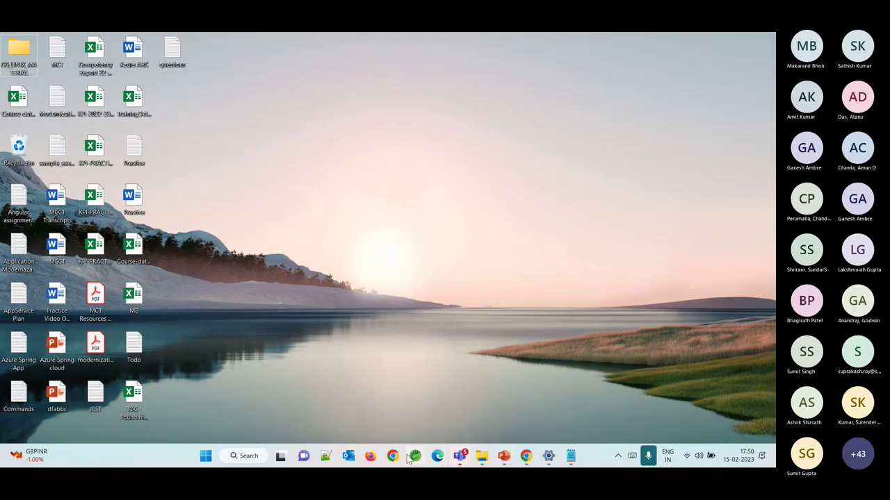
Step: Open a maximized Chrome window and go to Gmail
click(393, 456)
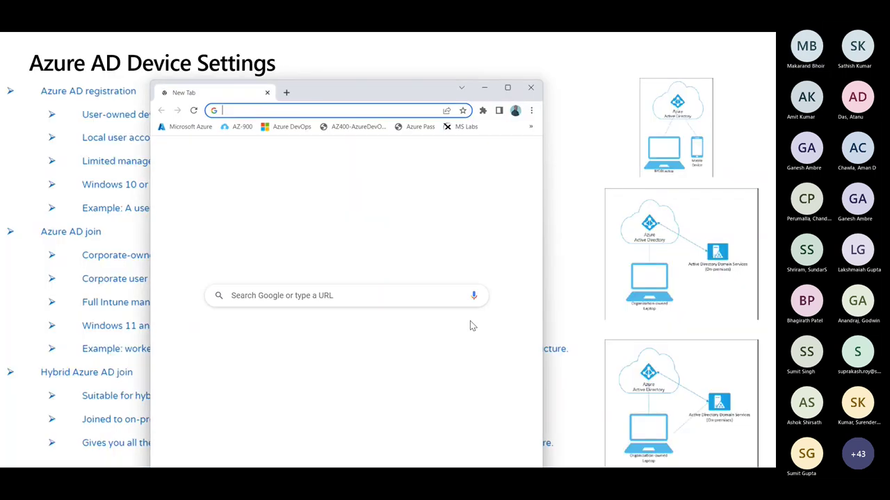
click(507, 88)
click(684, 103)
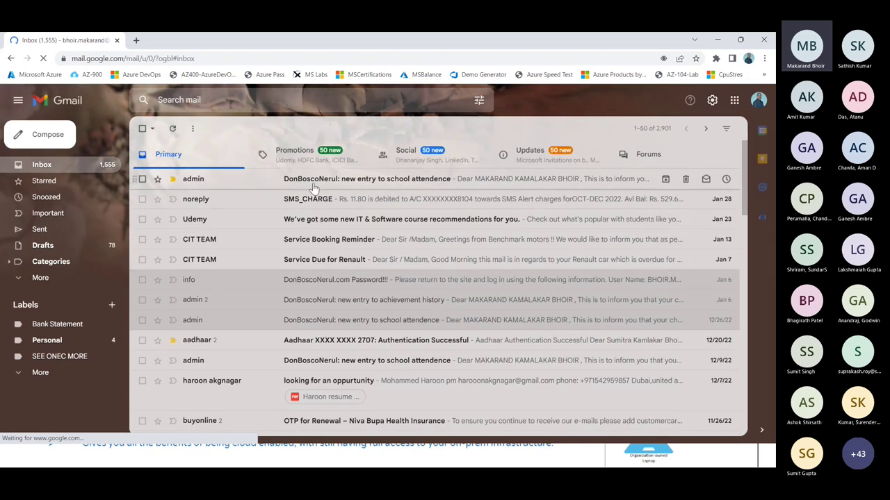
Step: Open the smartcom invitation email under Updates and accept the invitation
click(551, 156)
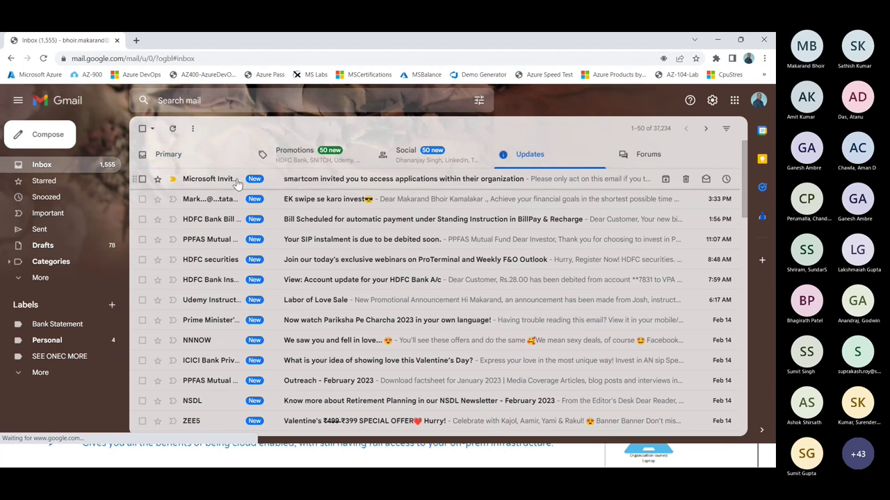
click(314, 181)
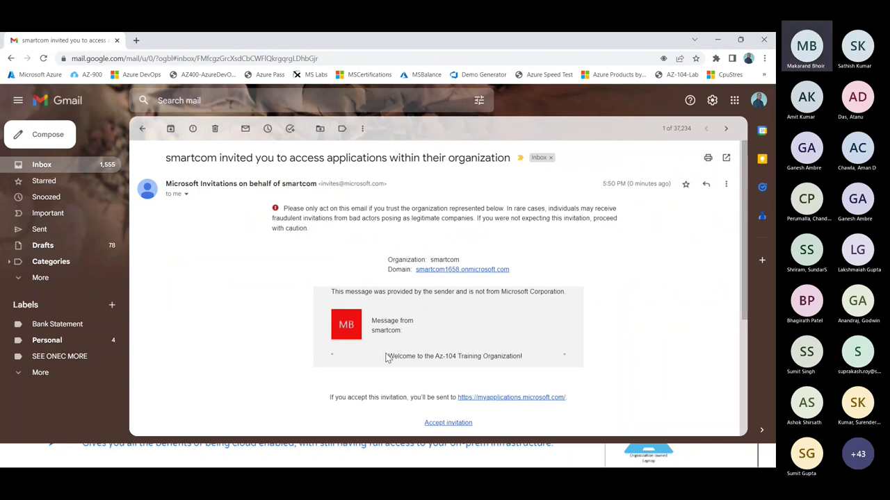
drag(387, 356, 543, 360)
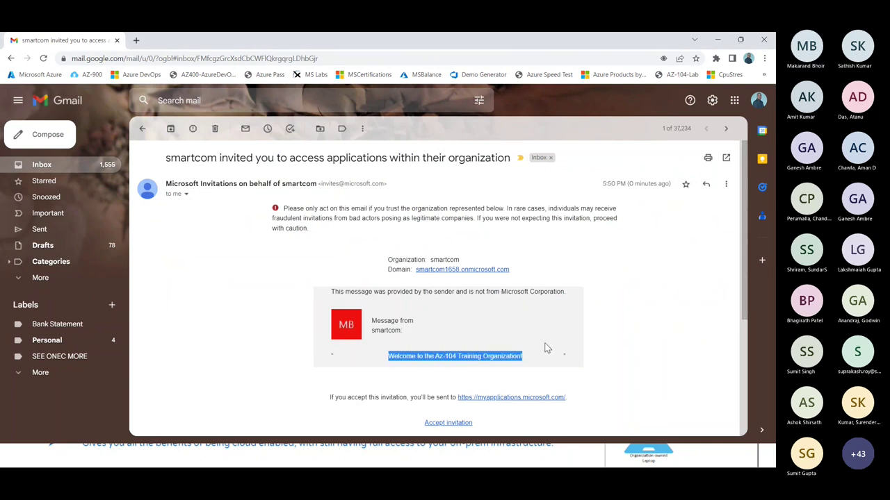
scroll(634, 297, down, 3)
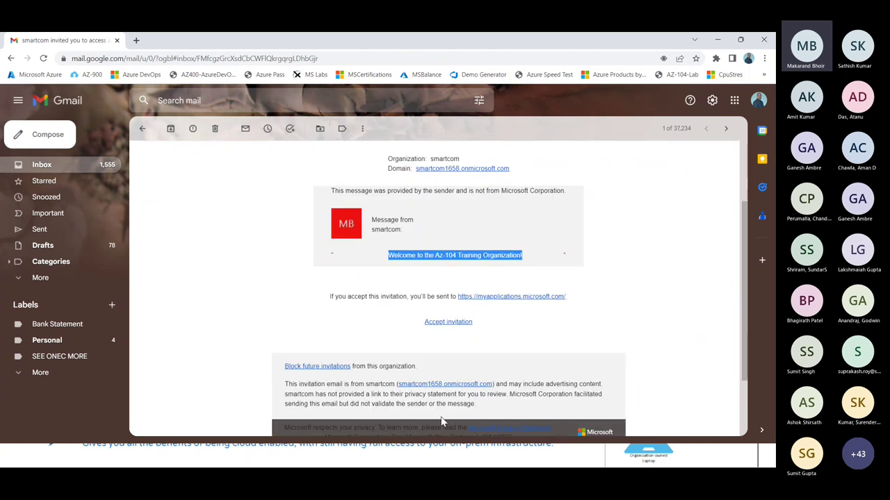
click(449, 324)
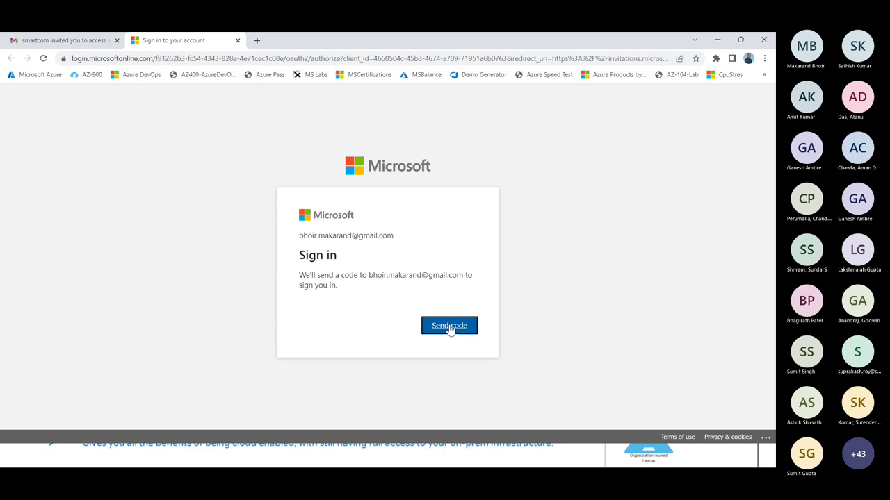
Step: Request a one-time sign-in code and select it in the Gmail verification email
click(449, 327)
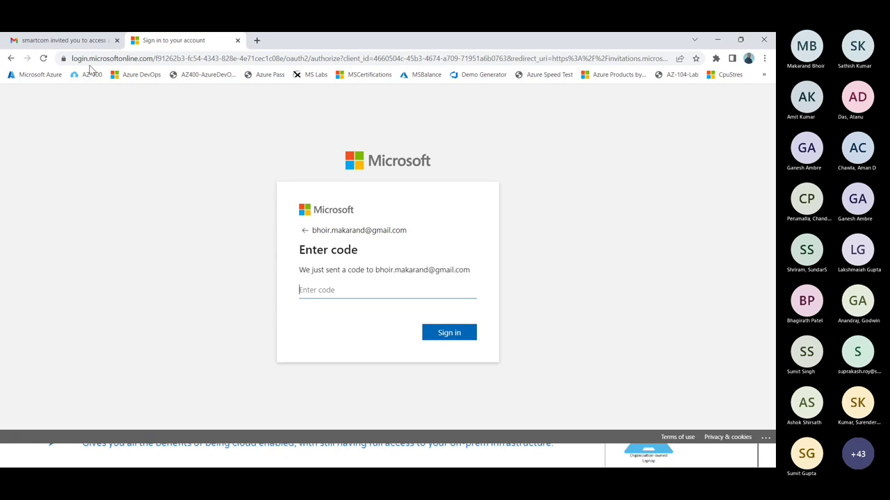
click(86, 42)
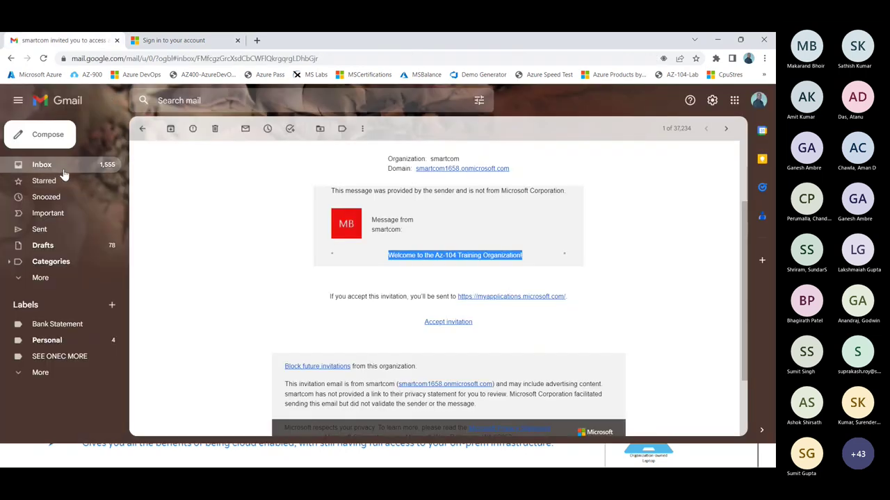
click(142, 128)
click(222, 182)
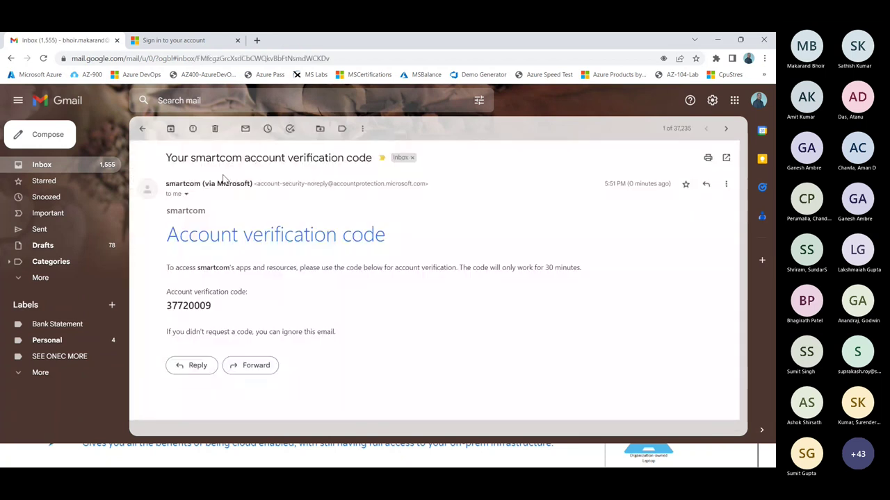
double_click(179, 305)
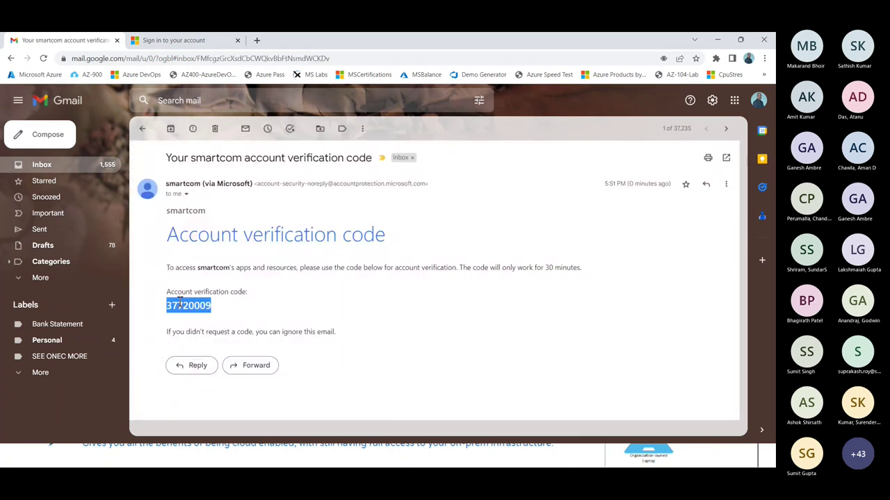
Step: Enter the code to sign in and accept smartcom's permission request
click(188, 40)
key(ctrl+v)
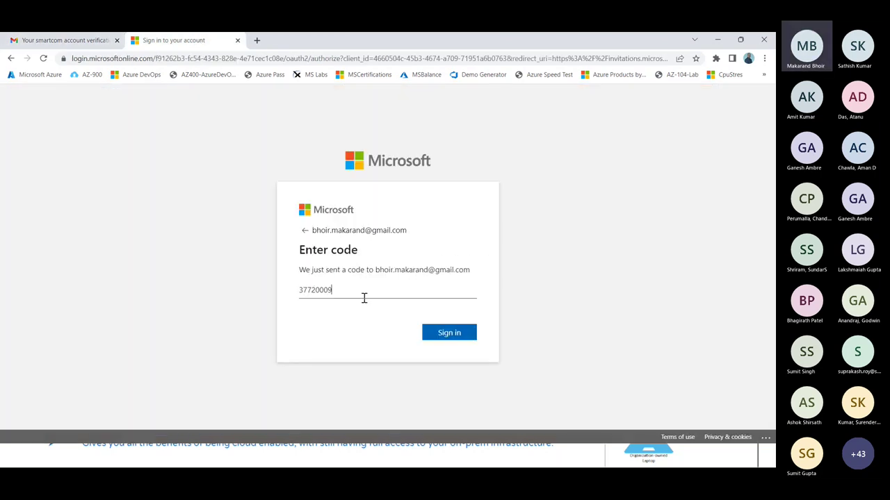
click(434, 334)
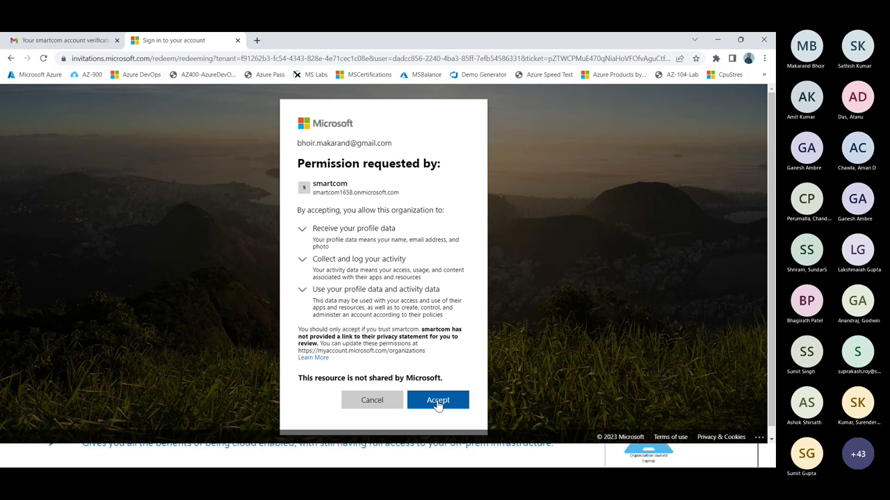
click(438, 402)
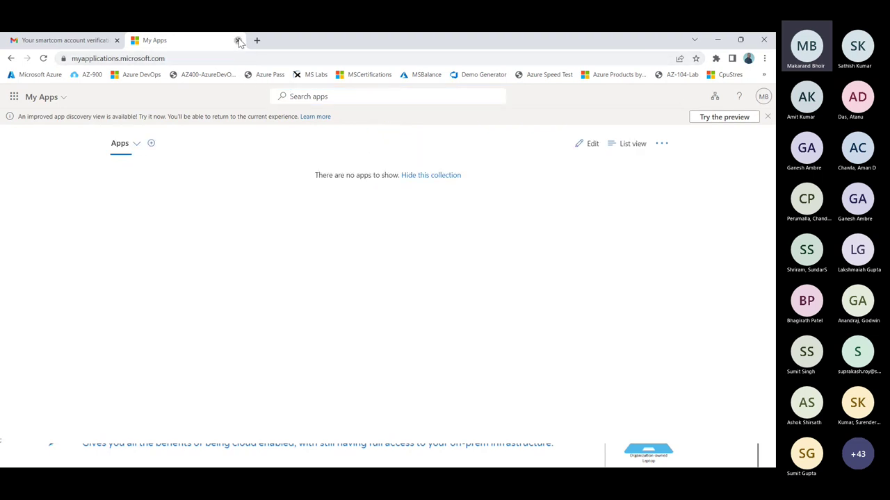
Step: Close the My Apps tab and bring the Azure Users page back to the front
click(239, 40)
key(alt+Tab)
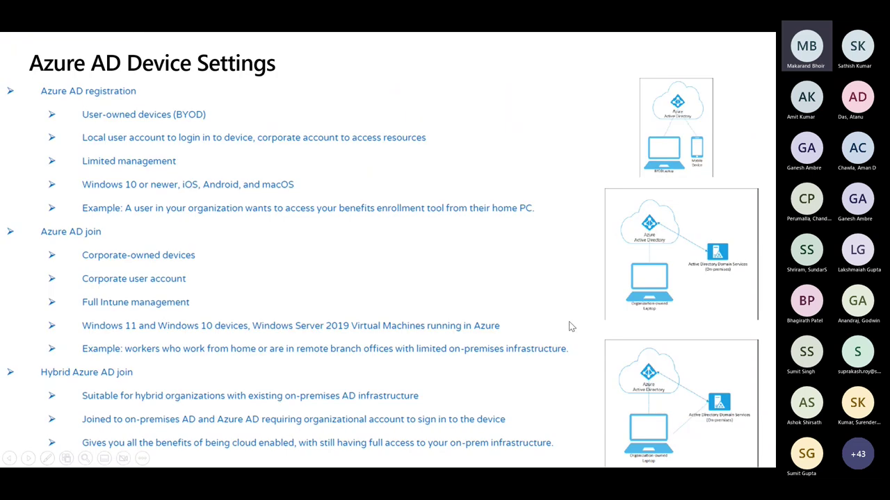
key(alt+Tab)
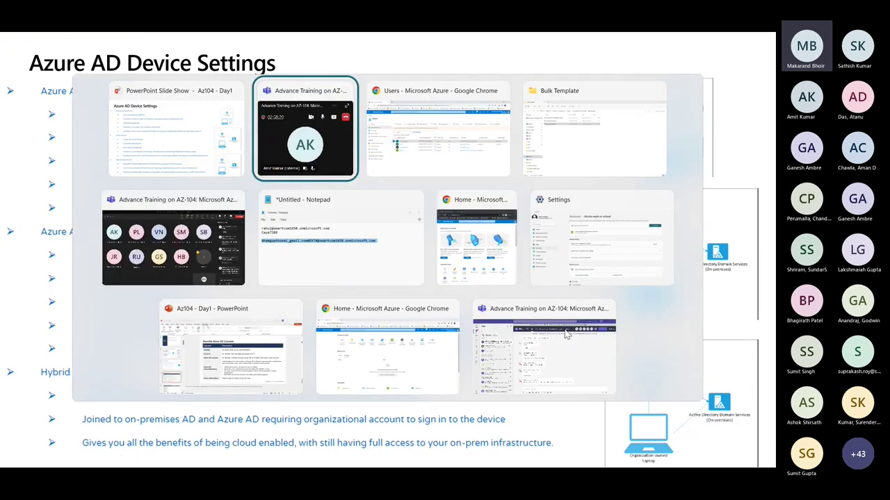
key(alt+Tab)
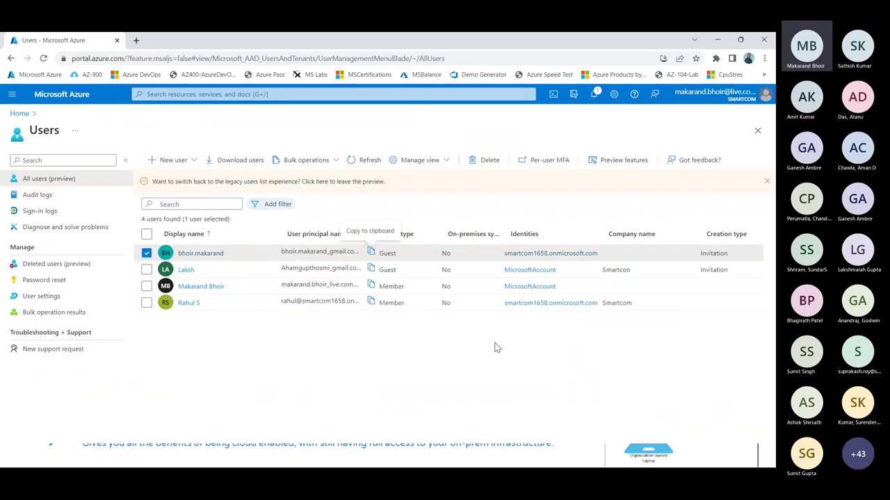
Step: Load the Azure portal in a maximized private browsing window
key(ctrl+shift+n)
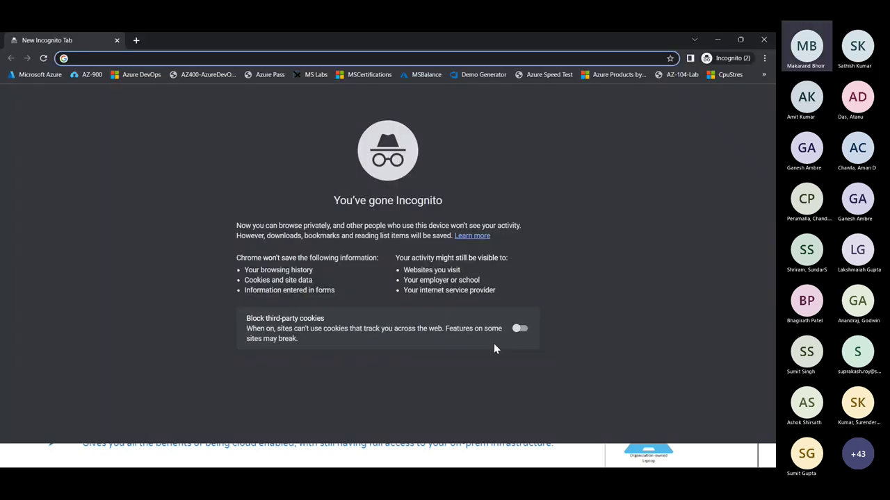
key(super+Down)
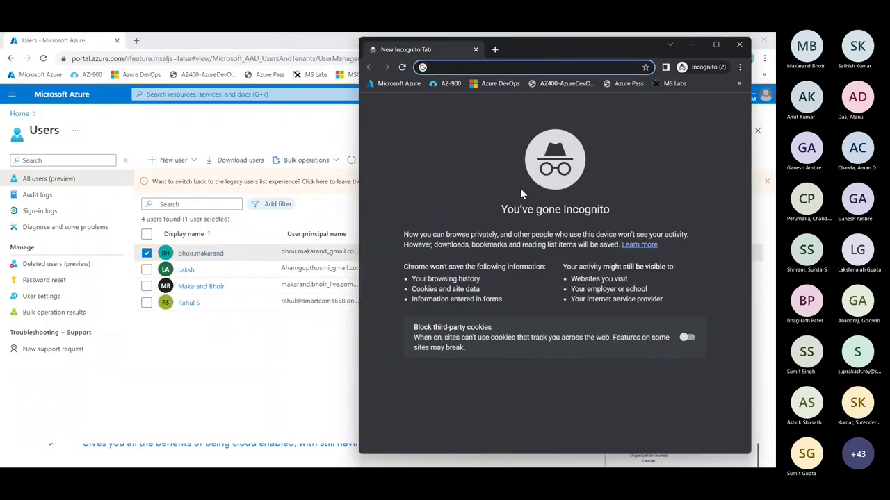
key(alt+Tab)
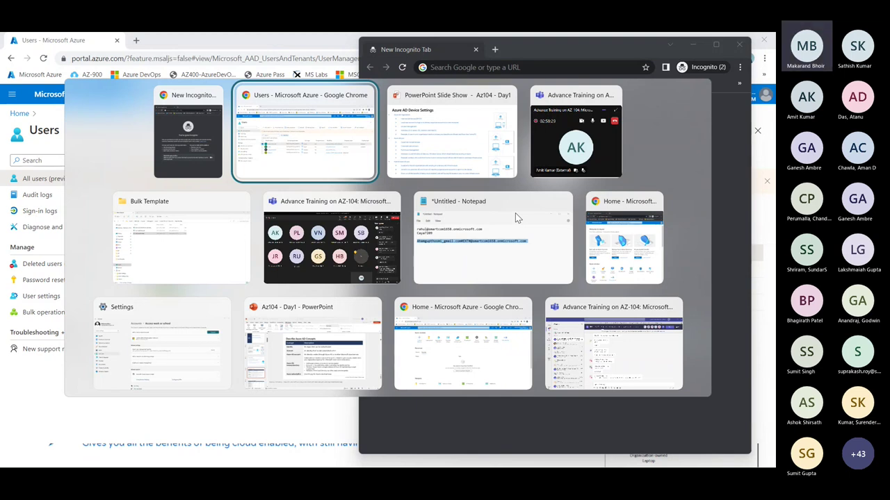
key(Tab)
key(Tab)
key(Tab)
key(Tab)
key(Tab)
key(Tab)
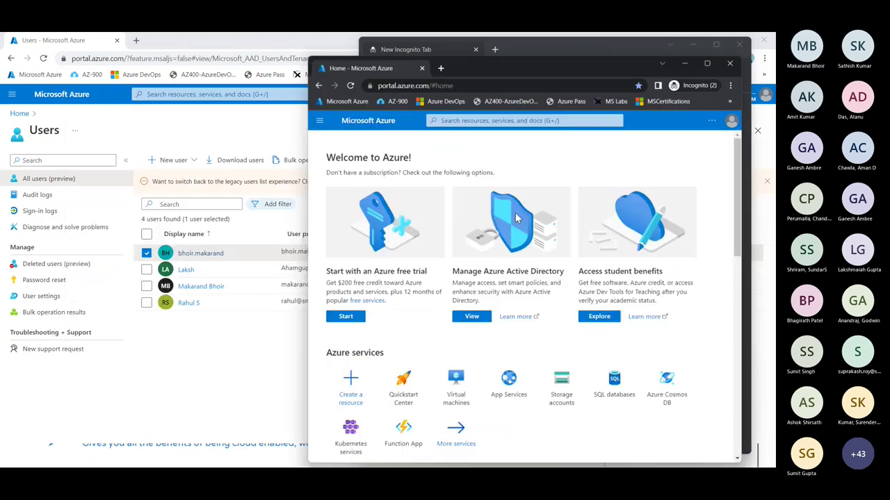
click(735, 55)
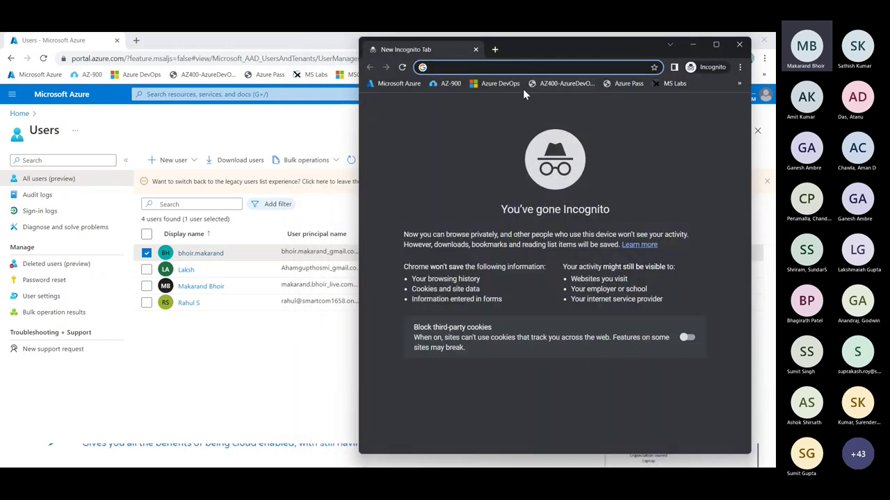
text(po)
key(Return)
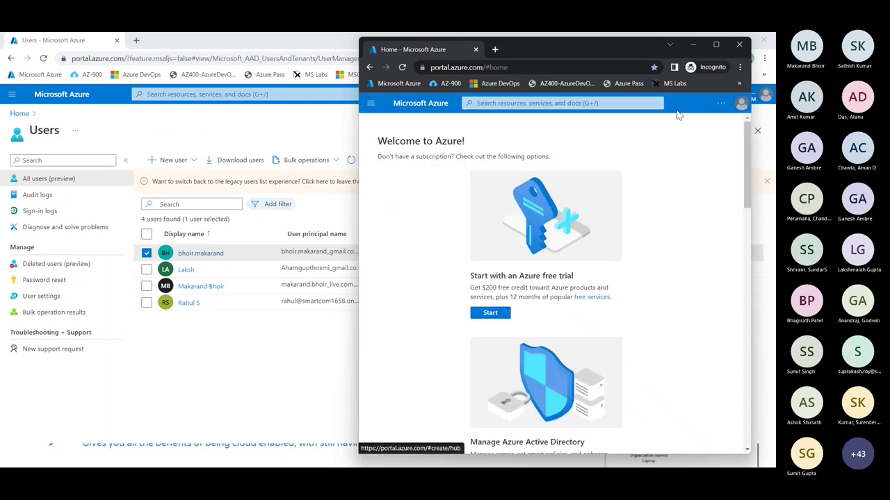
click(716, 45)
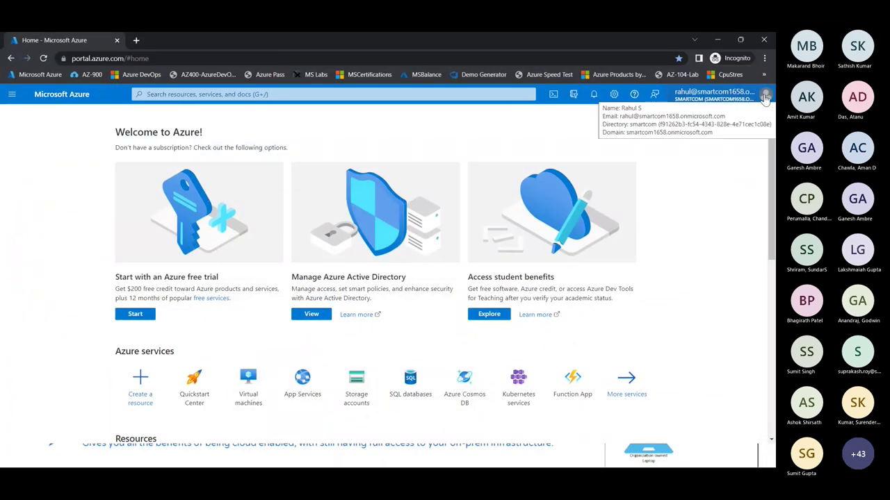
Step: Sign out of the private window's account, close it, and copy the guest's principal name
click(764, 95)
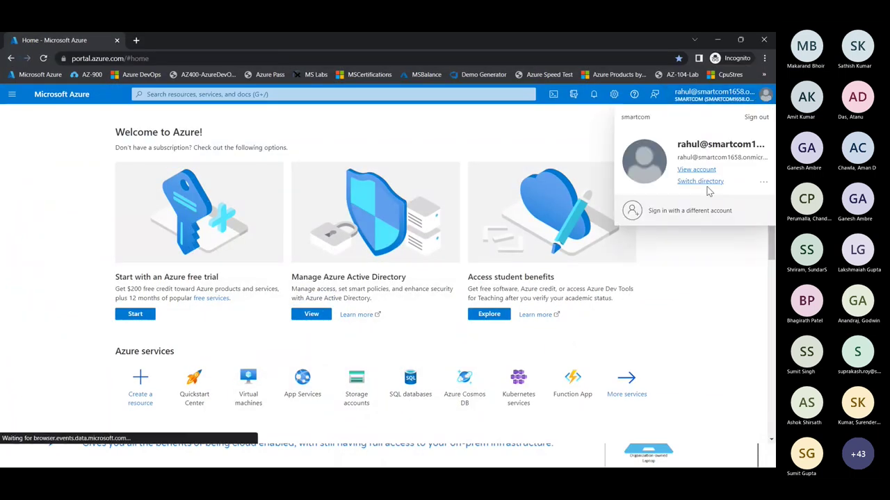
click(748, 124)
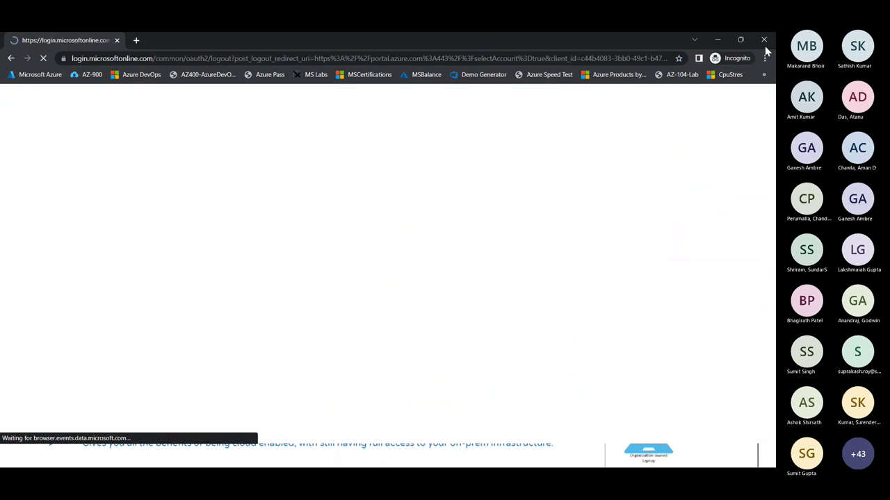
click(765, 41)
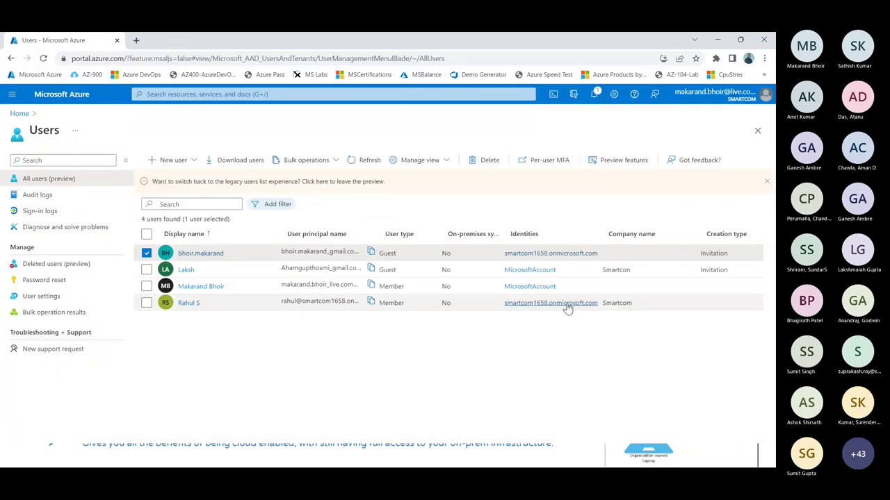
click(372, 256)
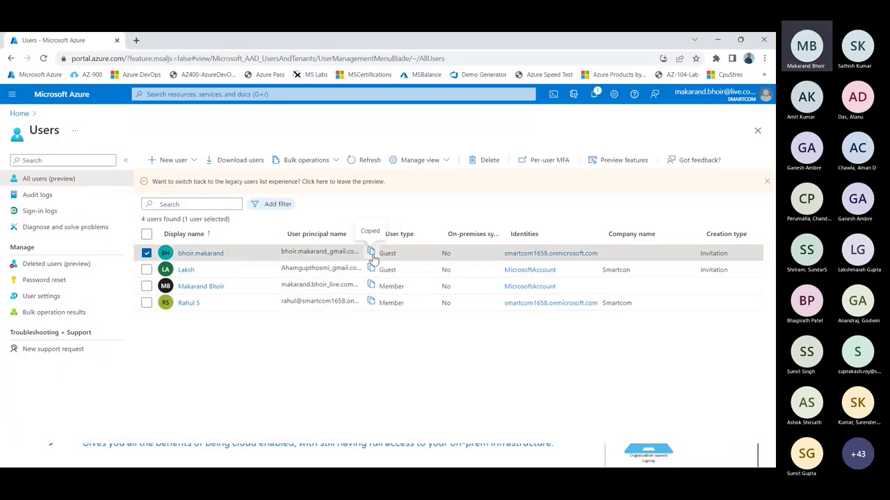
key(ctrl+shift+n)
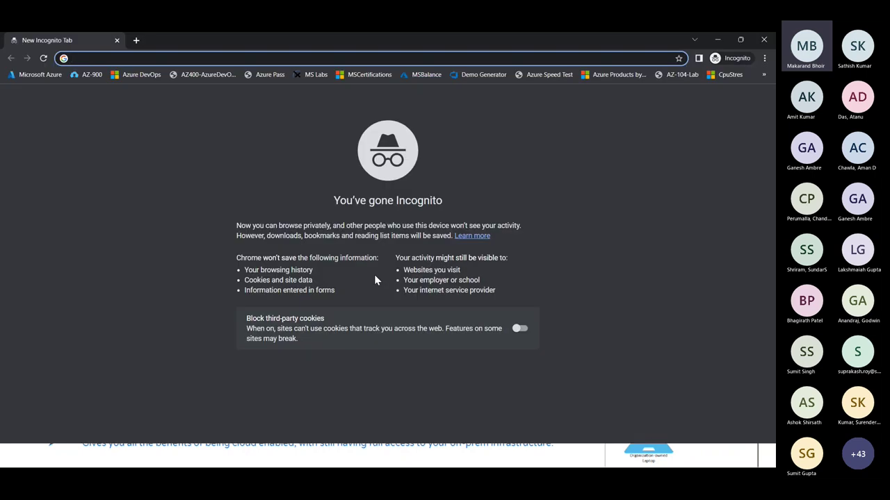
Step: Load the Azure portal and submit the pasted guest principal name as the sign-in name
text(po)
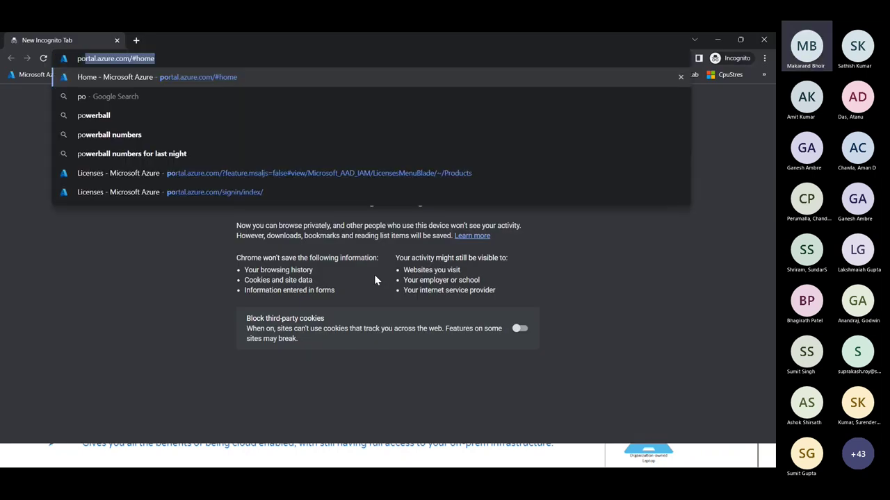
key(Return)
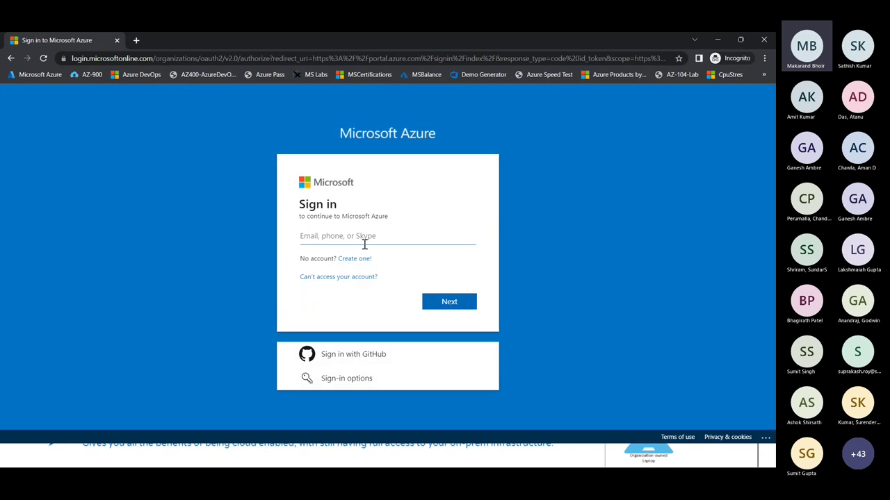
key(ctrl+v)
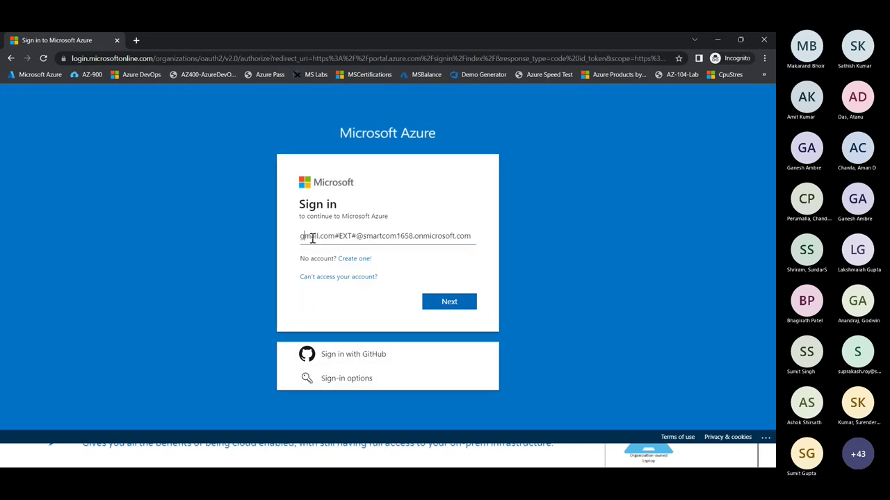
key(Home)
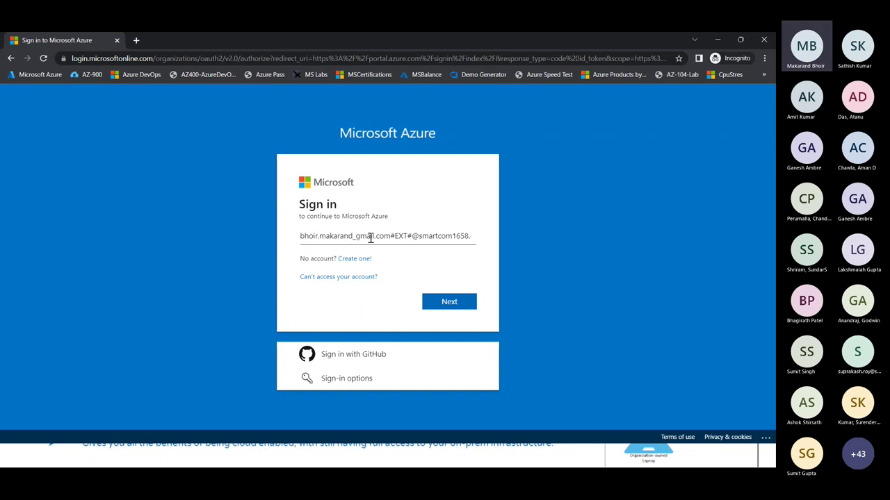
click(449, 303)
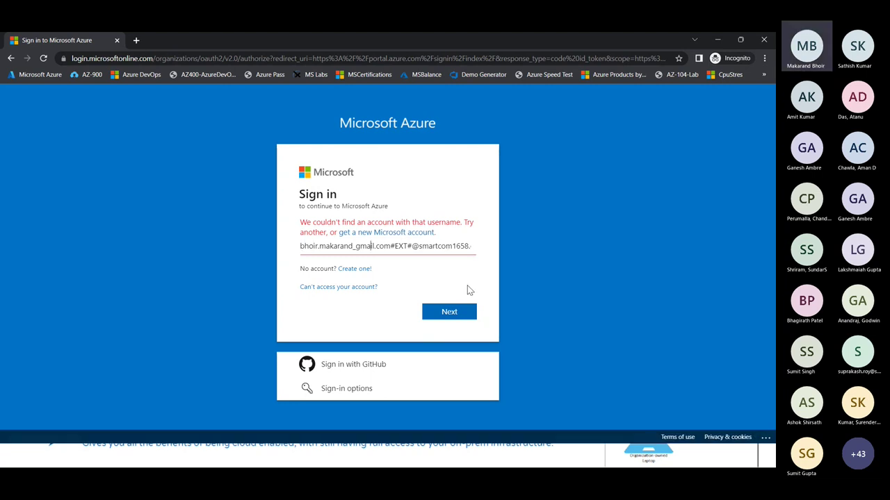
Step: Remove the #EXT# suffix, replace the underscore with @, and resubmit the address
key(Right)
key(Right)
key(Right)
key(Right)
key(Right)
key(Right)
key(Right)
key(Right)
key(Right)
key(Right)
key(Right)
key(Right)
key(Right)
key(Right)
key(Right)
key(Right)
key(Right)
key(Right)
key(Right)
key(Right)
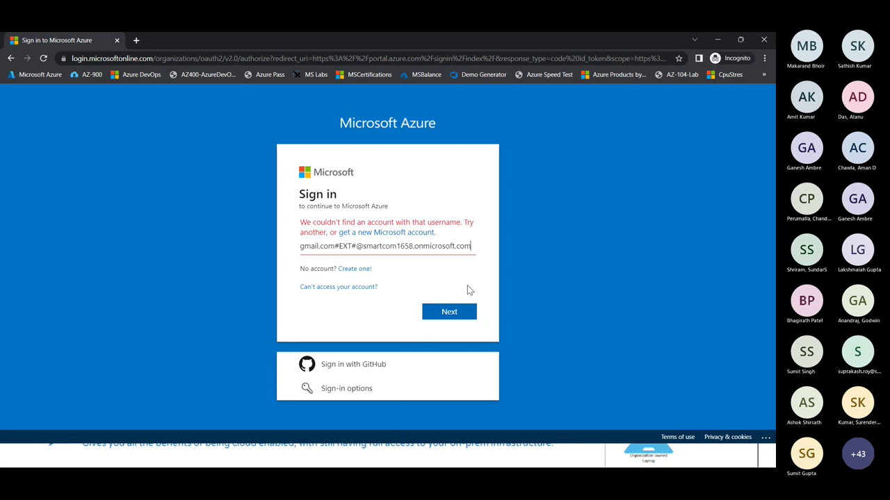
key(shift+Left)
key(shift+Left)
key(shift+Left)
key(shift+Home)
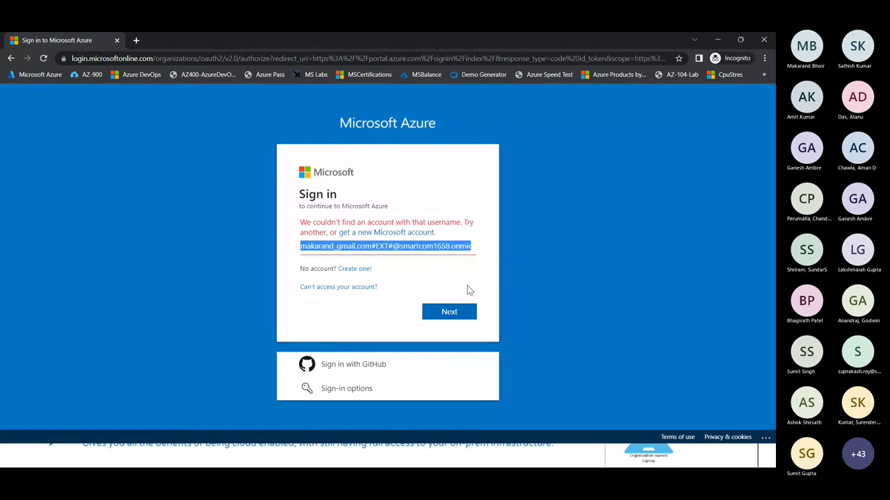
key(shift+Right)
key(shift+Right)
key(shift+Right)
key(shift+Right)
key(shift+Right)
key(shift+Right)
key(shift+Right)
key(shift+Right)
key(shift+Right)
key(shift+Right)
key(shift+Right)
key(shift+Right)
key(shift+Right)
key(shift+Right)
key(shift+Right)
key(shift+Right)
key(shift+Right)
key(shift+Right)
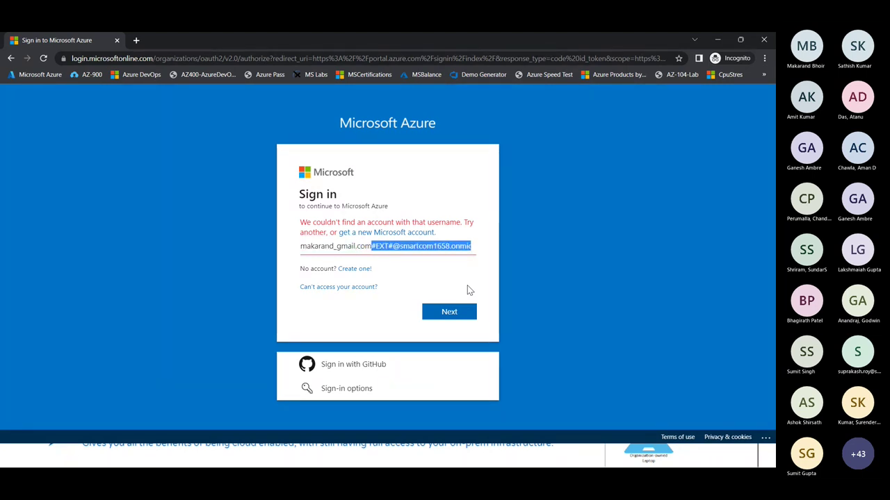
key(Delete)
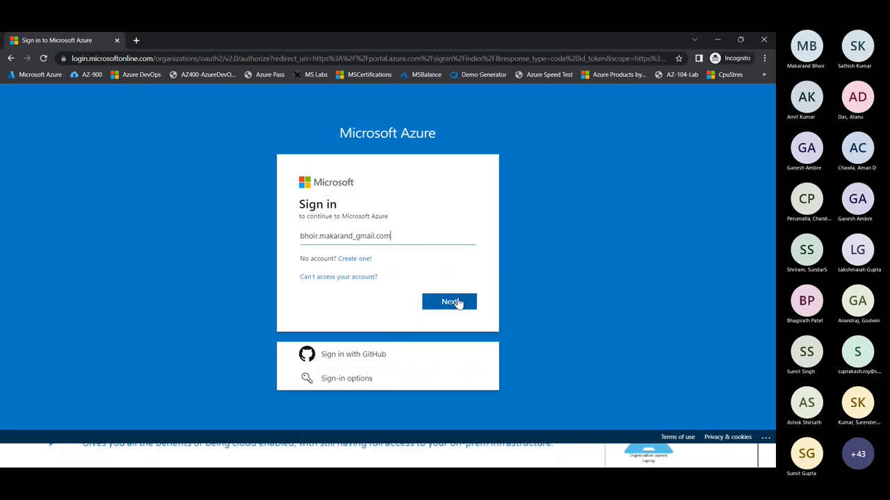
click(460, 300)
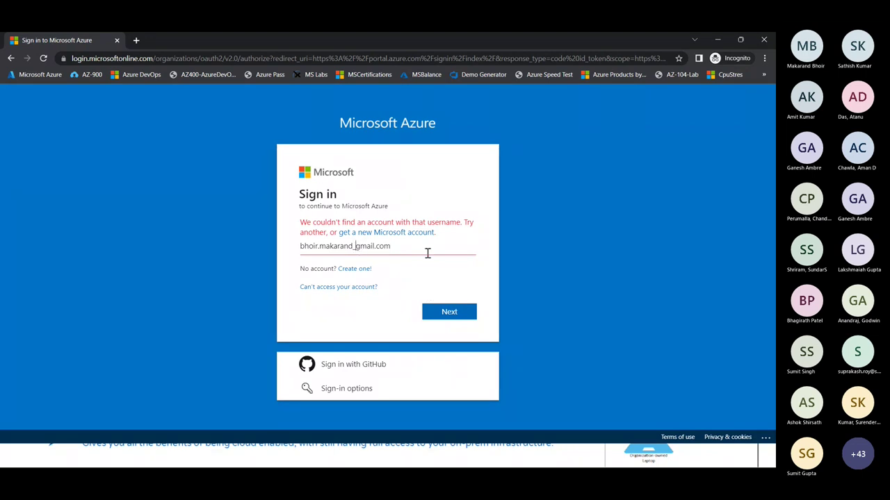
key(BackSpace)
text(@)
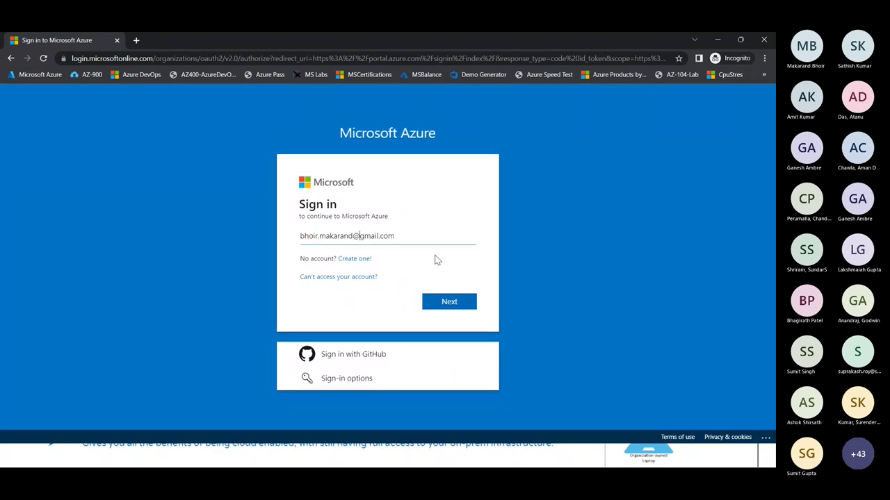
click(451, 304)
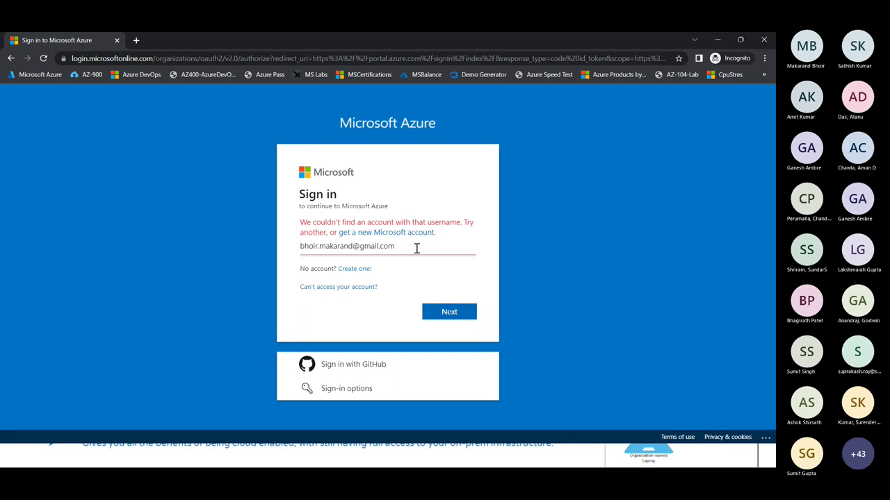
Step: Strip the domain, submit the bare user name, then return to the email entry page
key(ctrl+shift+Left)
key(ctrl+shift+Left)
key(ctrl+shift+Left)
key(shift+Right)
key(shift+Right)
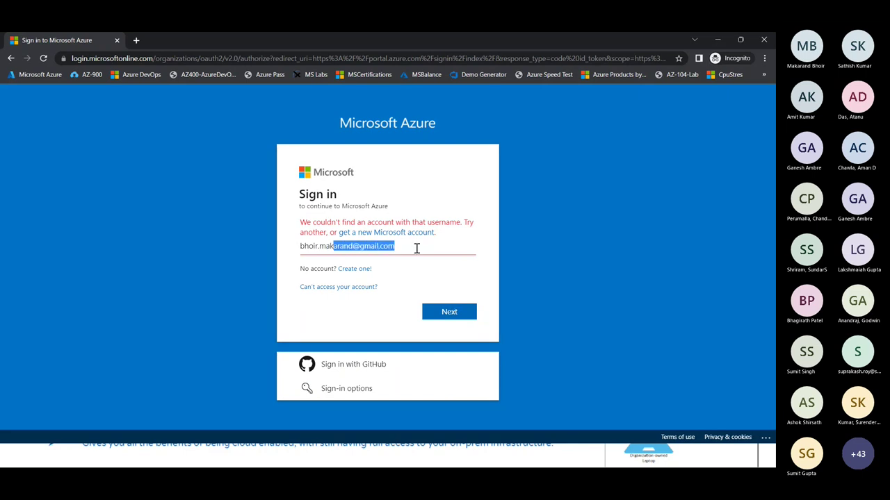
key(shift+Right)
key(shift+Right)
key(BackSpace)
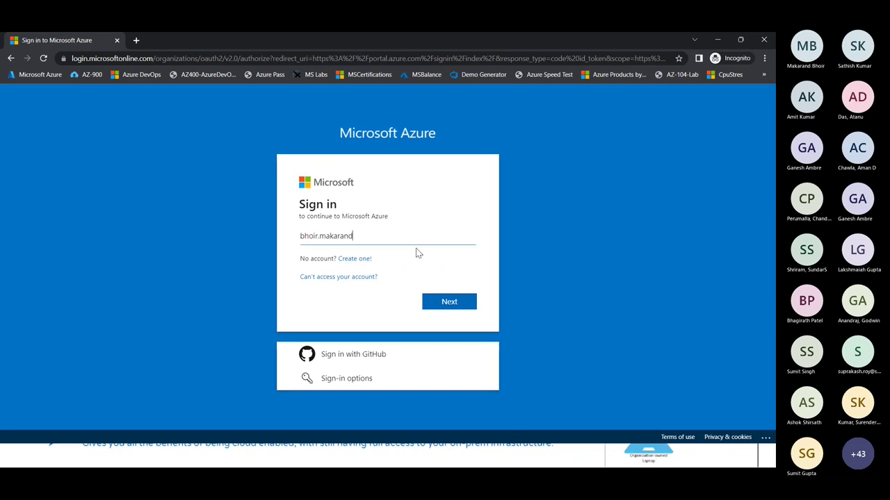
click(450, 306)
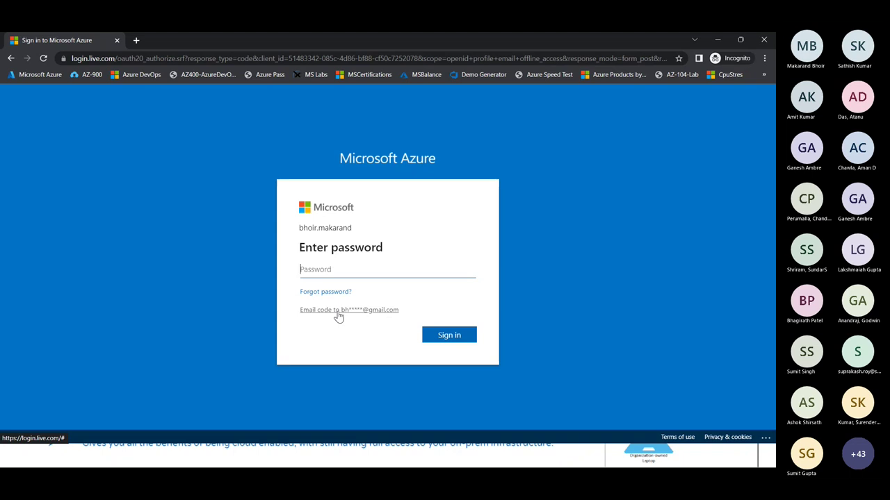
click(10, 60)
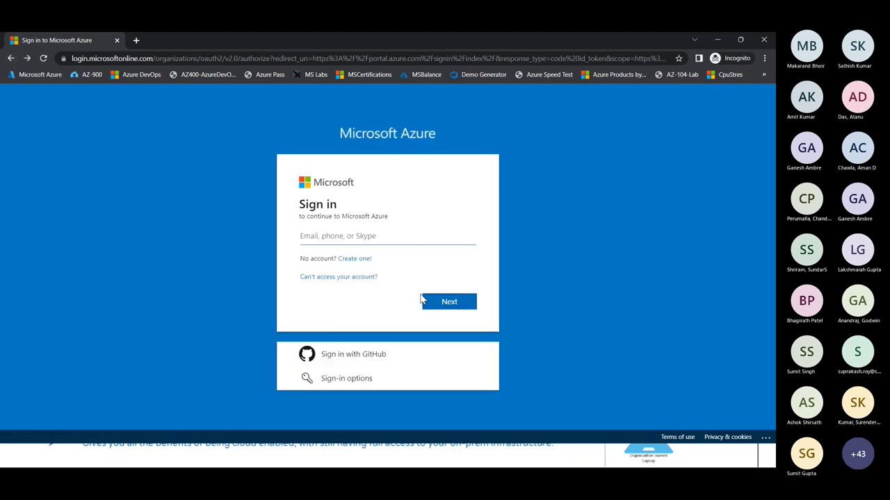
Step: Copy the guest's principal name from the Users list into a new Notepad note
key(alt+Tab)
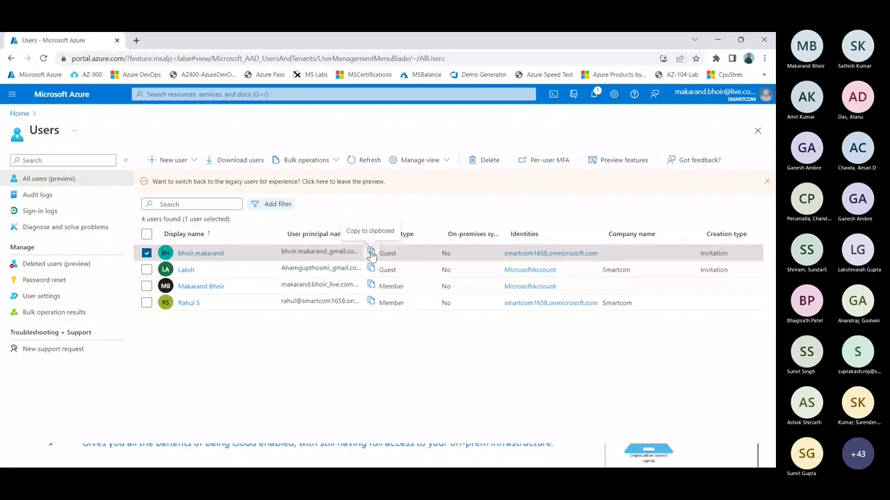
click(372, 253)
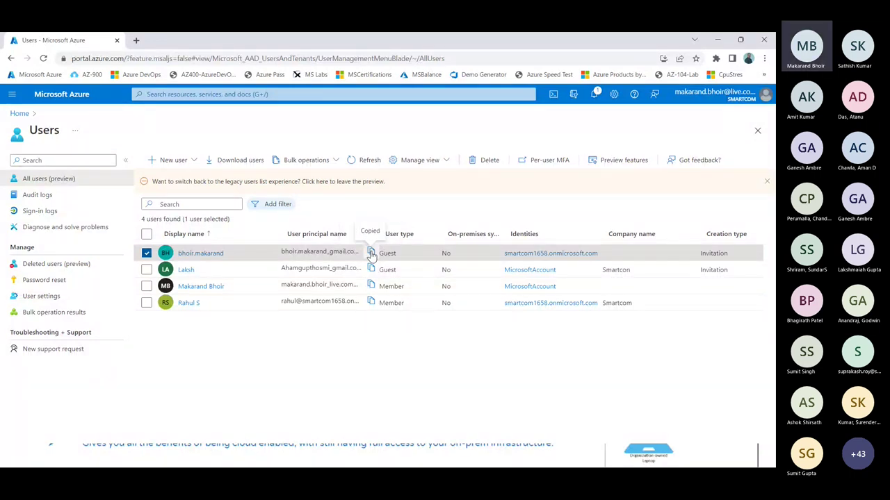
key(super+r)
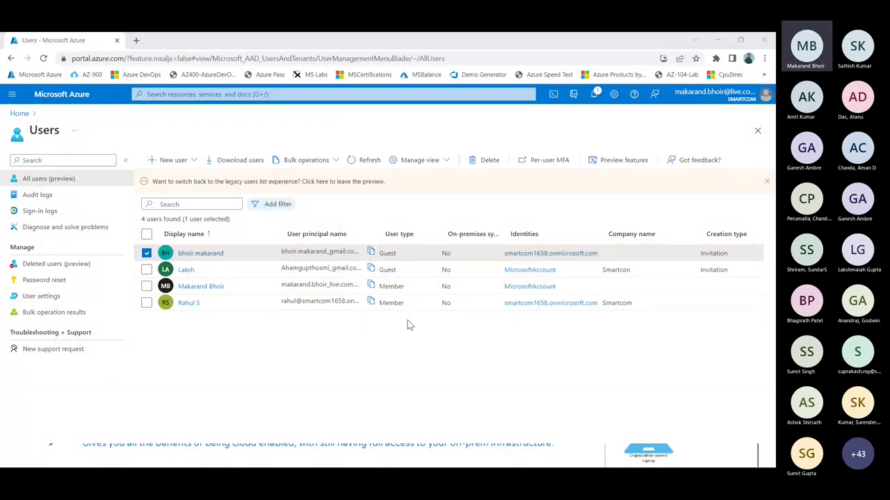
key(Return)
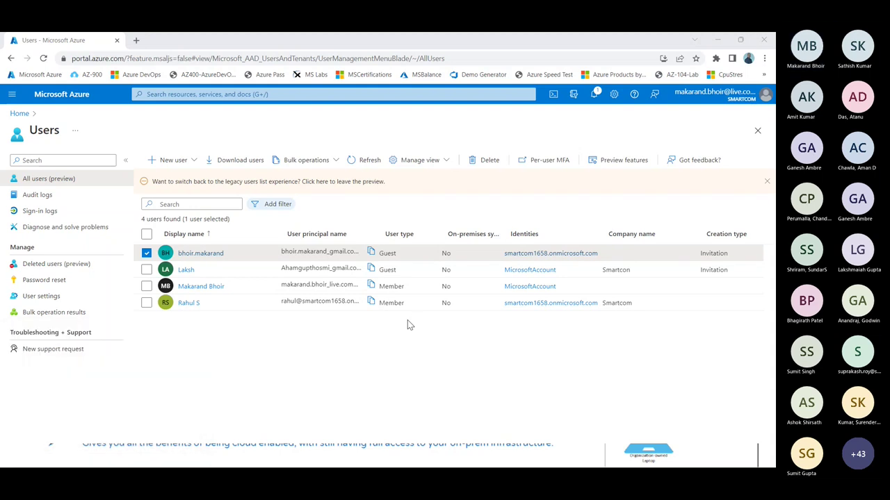
key(ctrl+v)
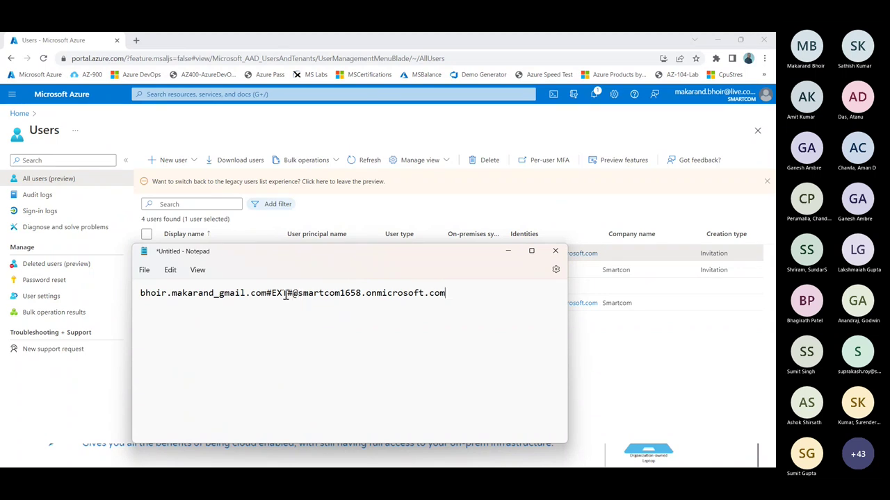
drag(448, 293, 127, 298)
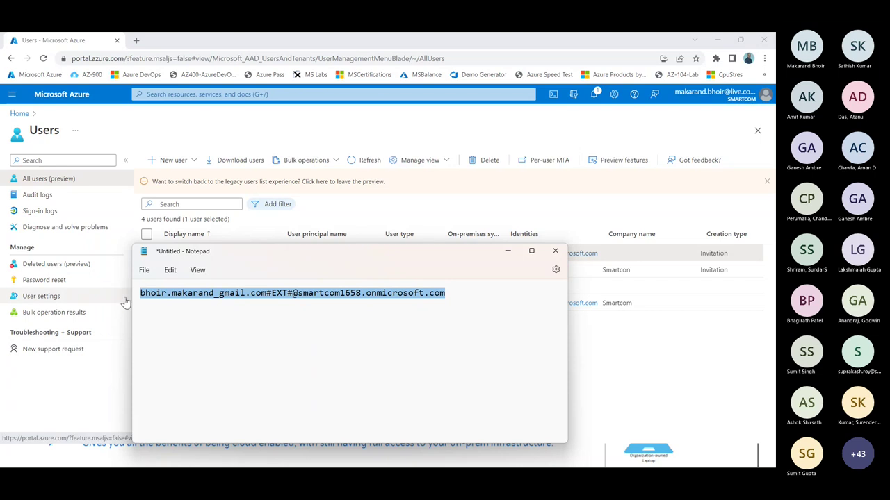
key(alt+Tab)
key(alt+Tab)
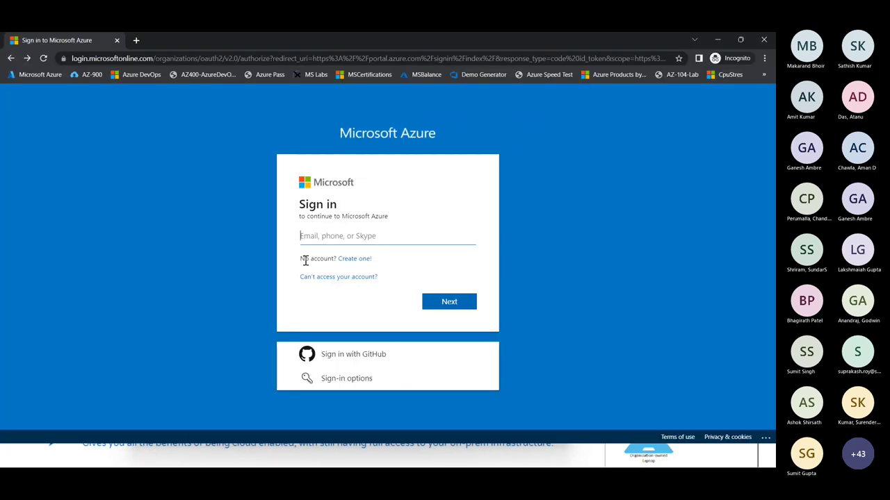
Step: Submit the guest principal name, then retry it with the #EXT# marker removed
click(337, 235)
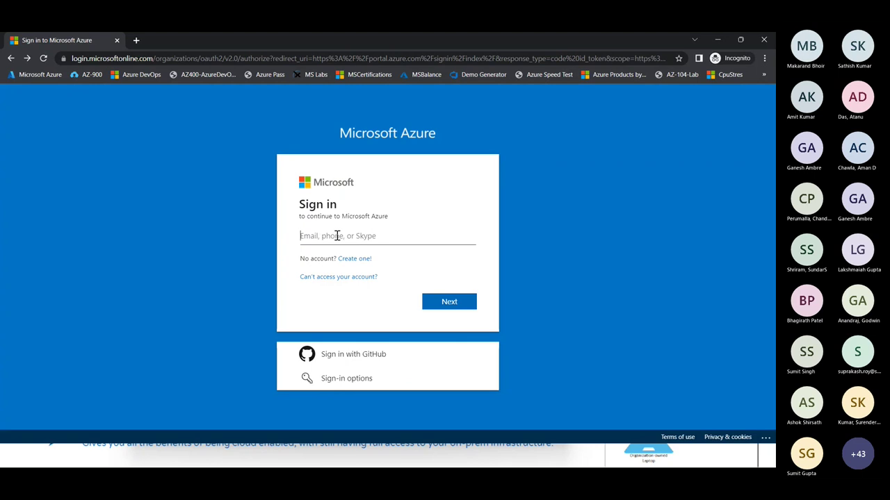
key(ctrl+v)
click(459, 307)
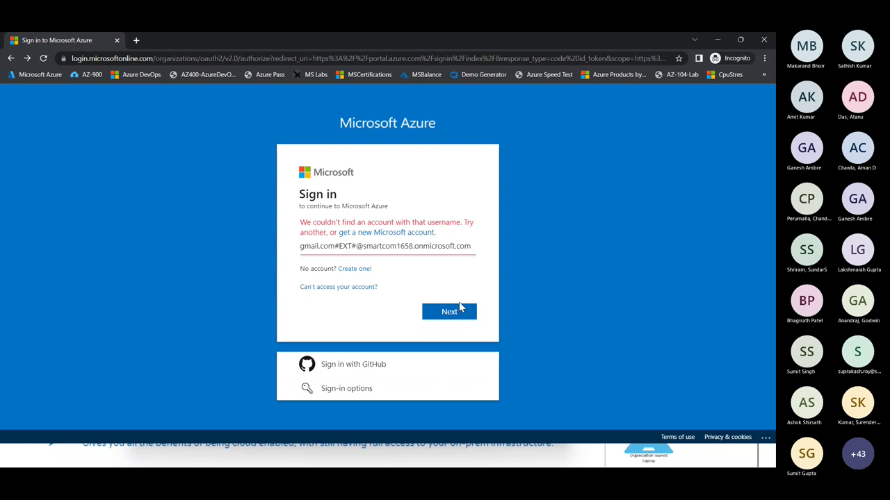
key(Left)
key(Left)
key(Left)
key(Left)
key(Left)
key(Left)
key(Left)
key(Left)
key(Left)
key(Left)
key(Left)
key(Left)
key(Left)
key(Left)
key(Left)
key(Left)
key(Left)
key(Left)
key(Left)
key(Left)
key(Left)
key(Left)
key(Left)
key(BackSpace)
key(BackSpace)
key(BackSpace)
key(BackSpace)
key(BackSpace)
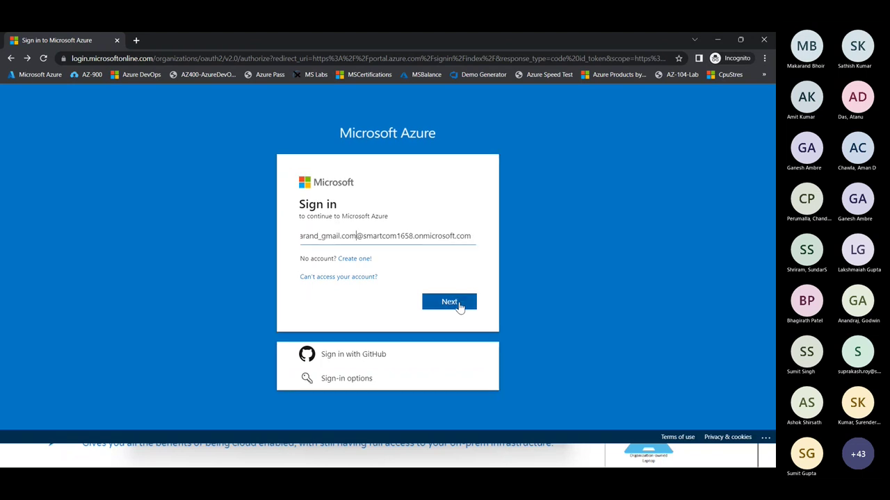
click(459, 304)
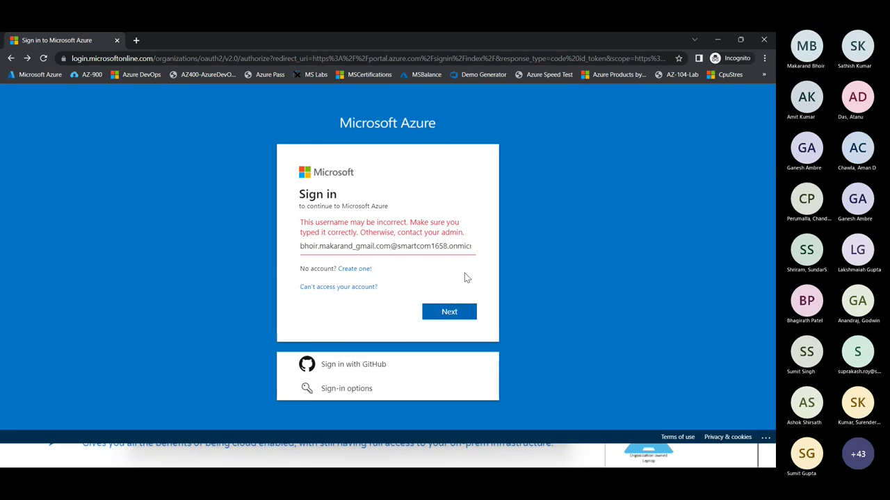
Step: Retry with the plain email address, minus underscore and tenant domain, then return to the portal
key(BackSpace)
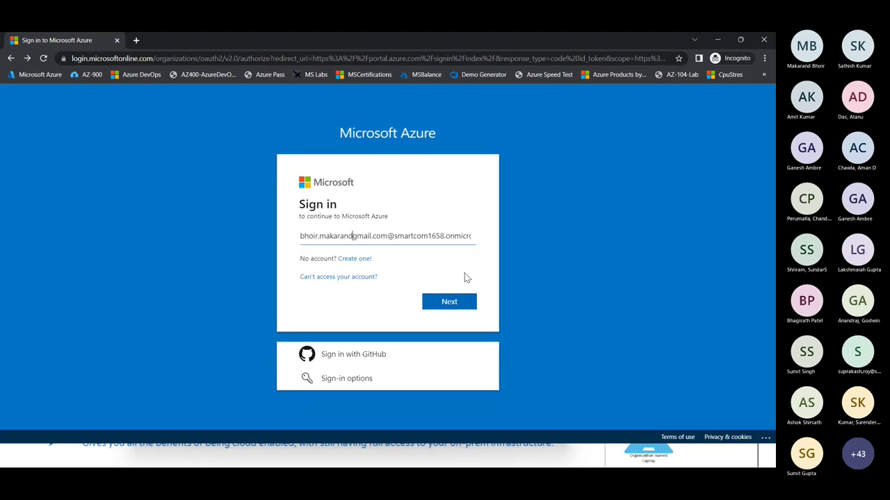
text(@)
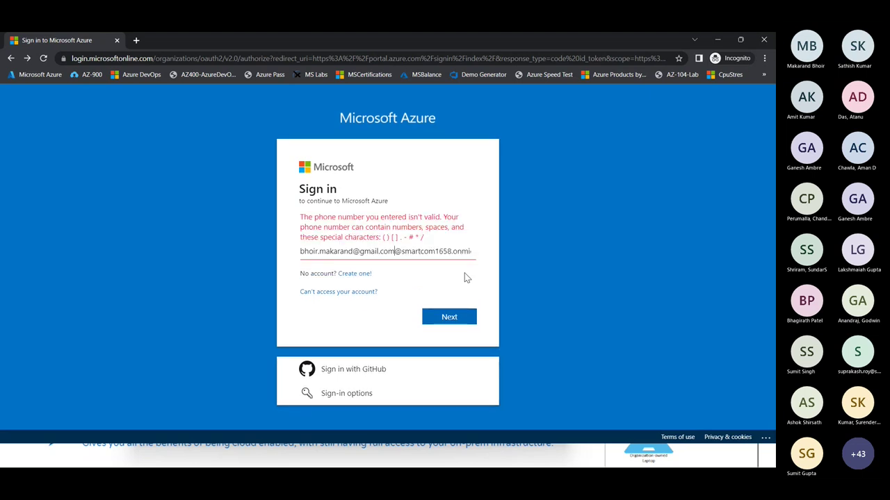
key(shift+End)
key(BackSpace)
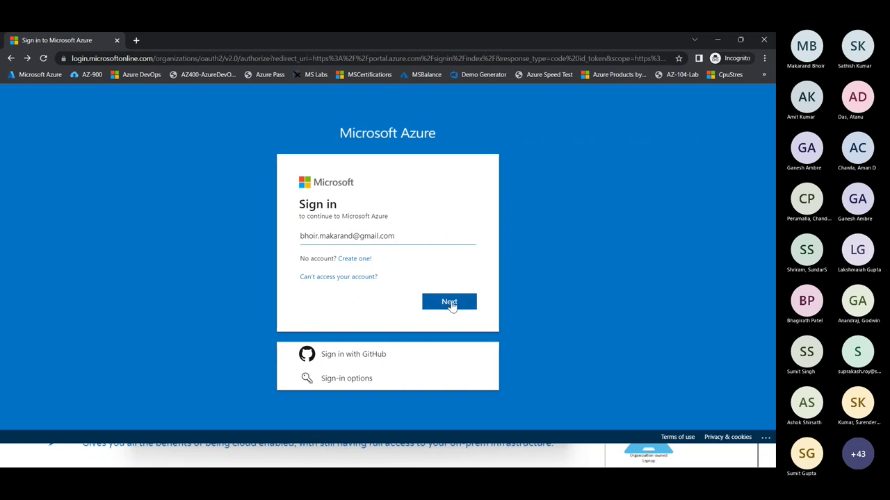
click(451, 303)
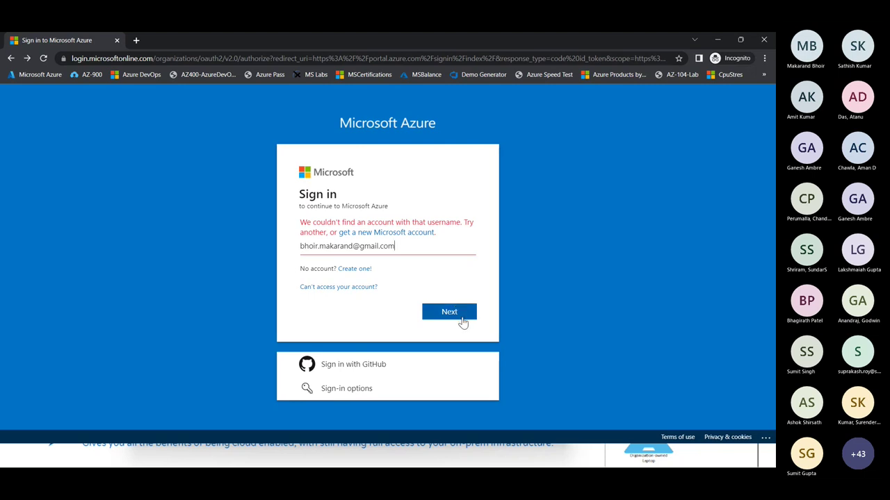
key(alt+Tab)
key(Tab)
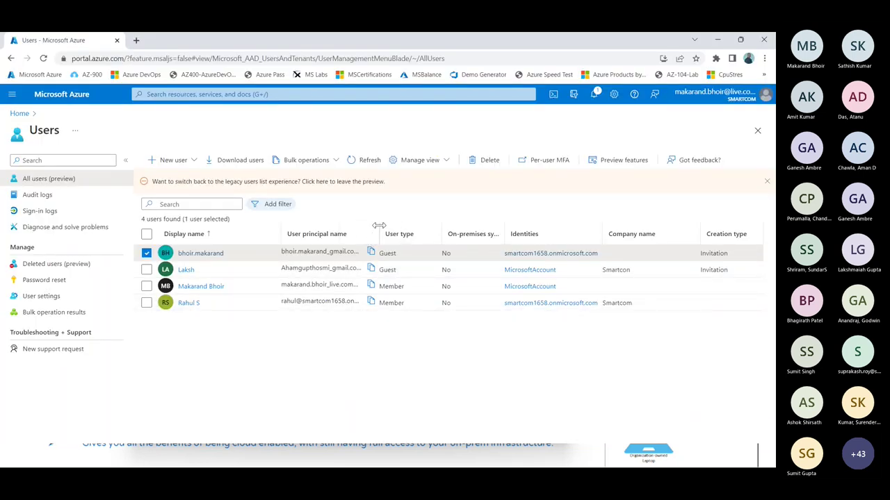
Step: Widen the User principal name column to reveal full names, including the guest's #EXT# name
drag(378, 233, 527, 233)
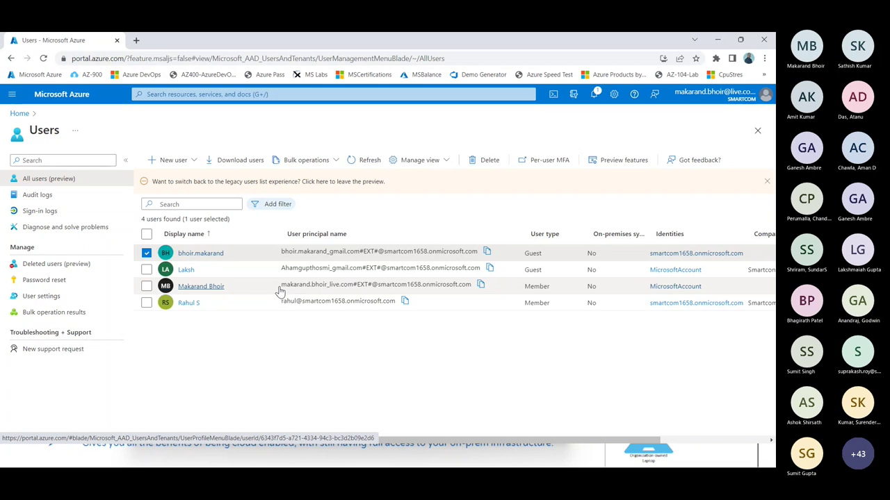
key(alt+Tab)
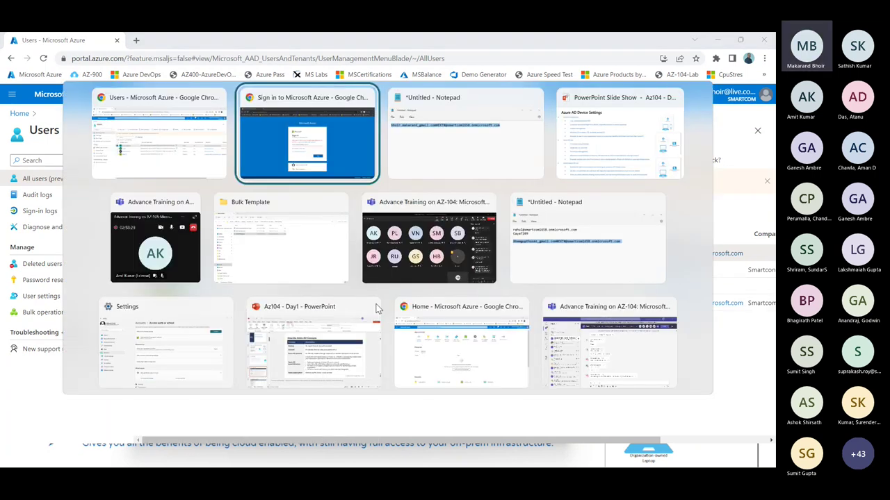
drag(422, 246, 354, 247)
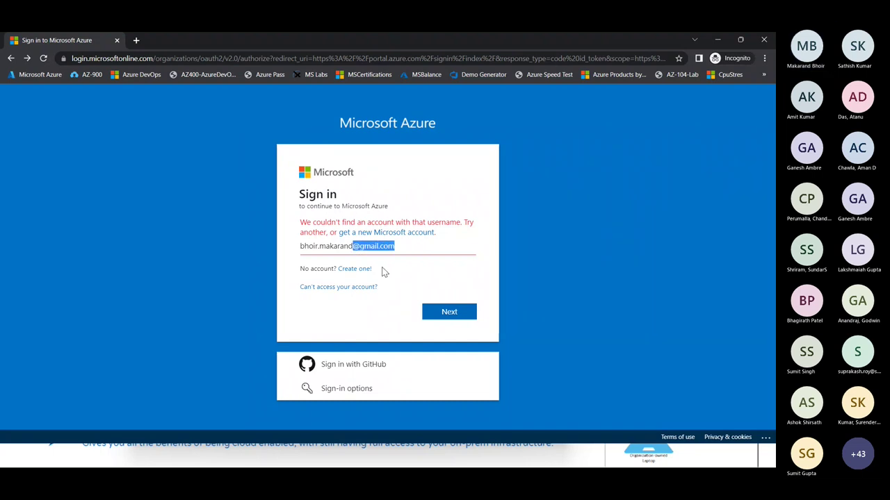
key(BackSpace)
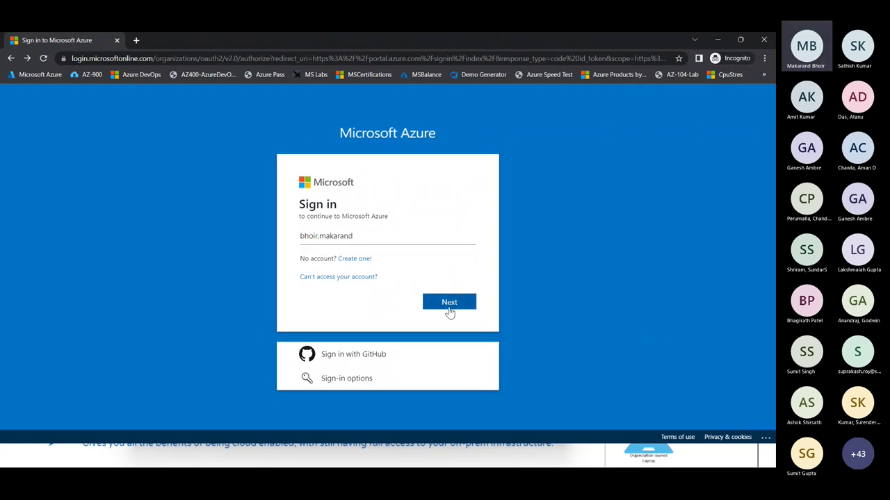
click(449, 303)
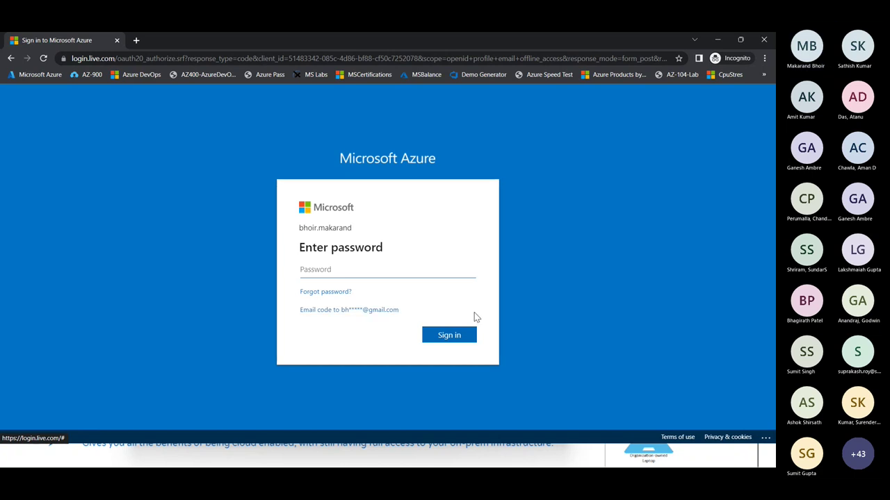
text(•••••••)
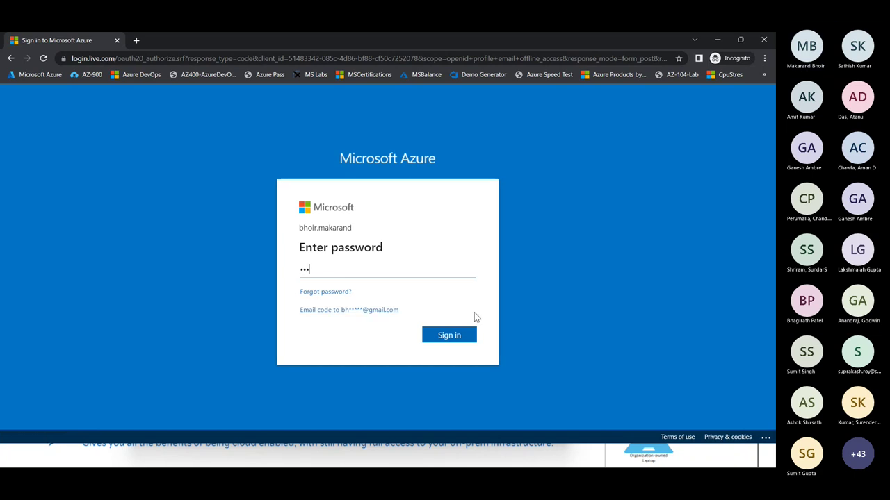
text(••)
click(465, 339)
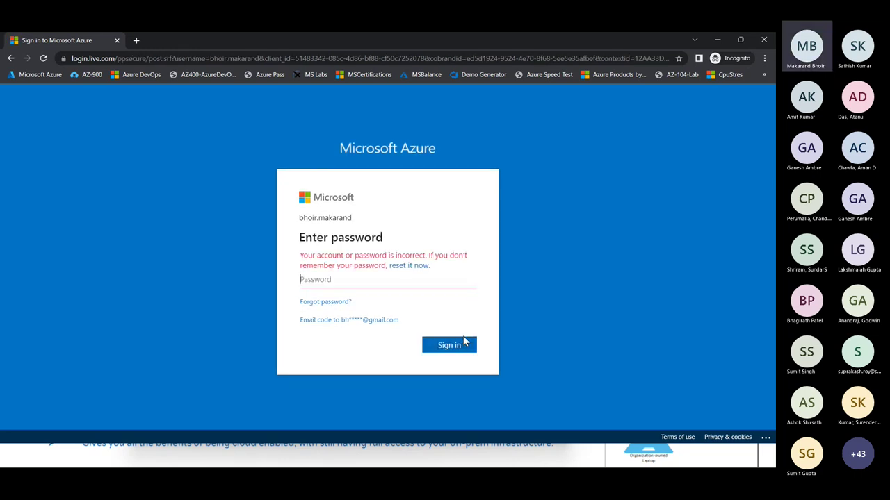
text(•••)
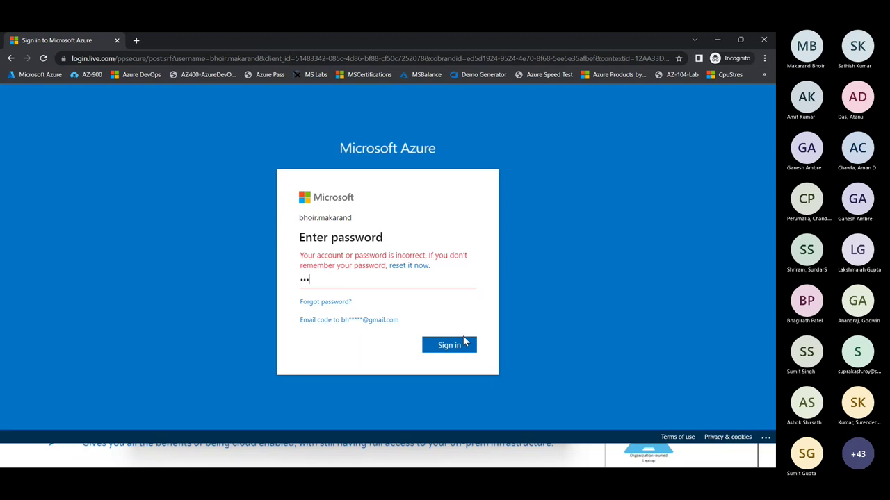
text(••••••••)
click(462, 343)
Step: Request a one-time code sent to the guest's Gmail address instead
click(375, 322)
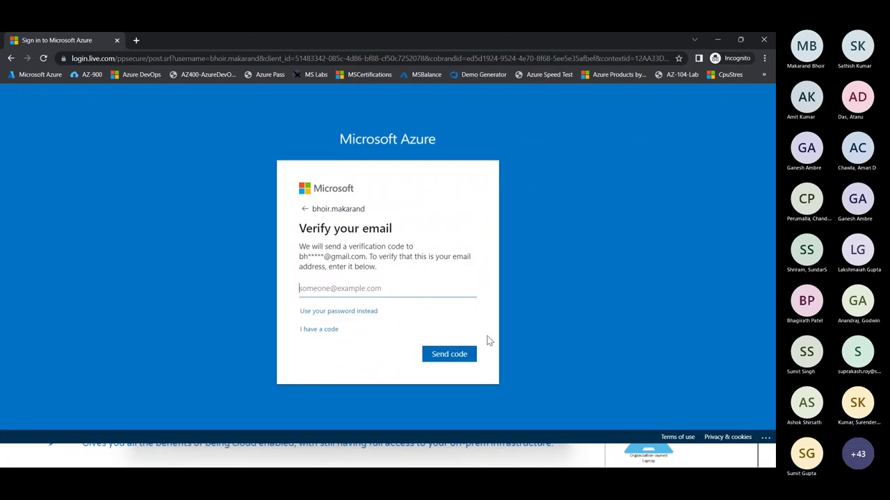
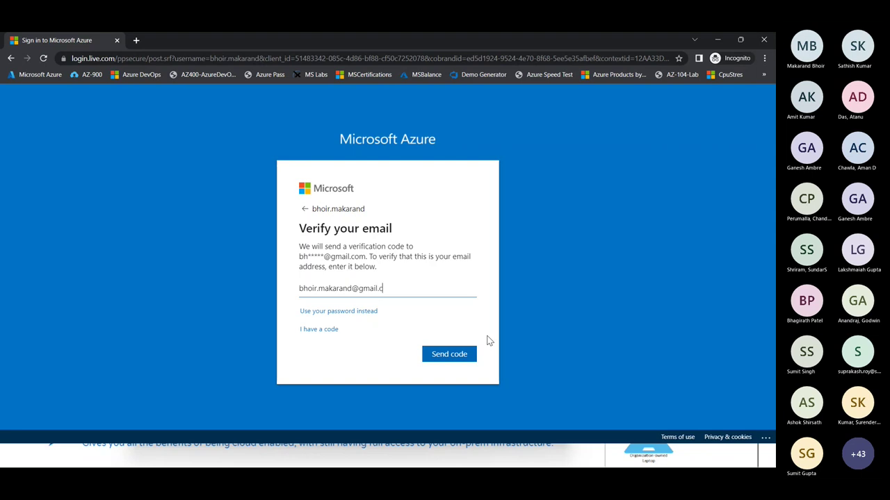
click(458, 357)
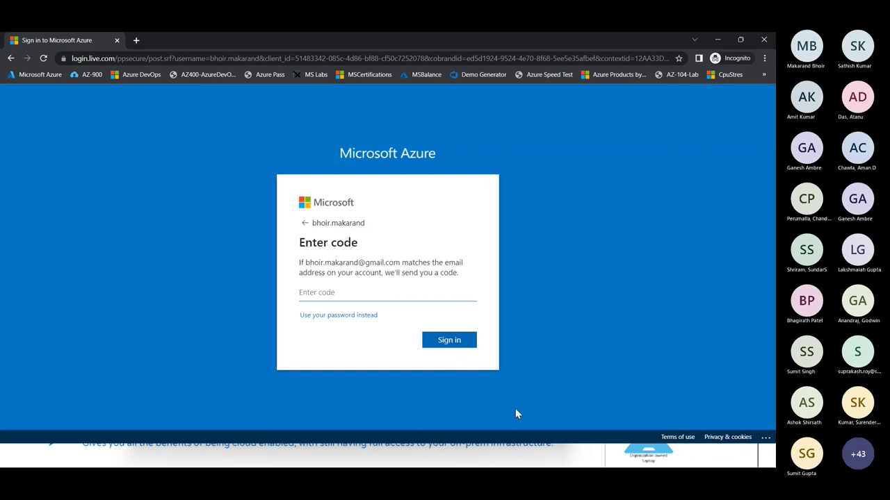
key(alt+Tab)
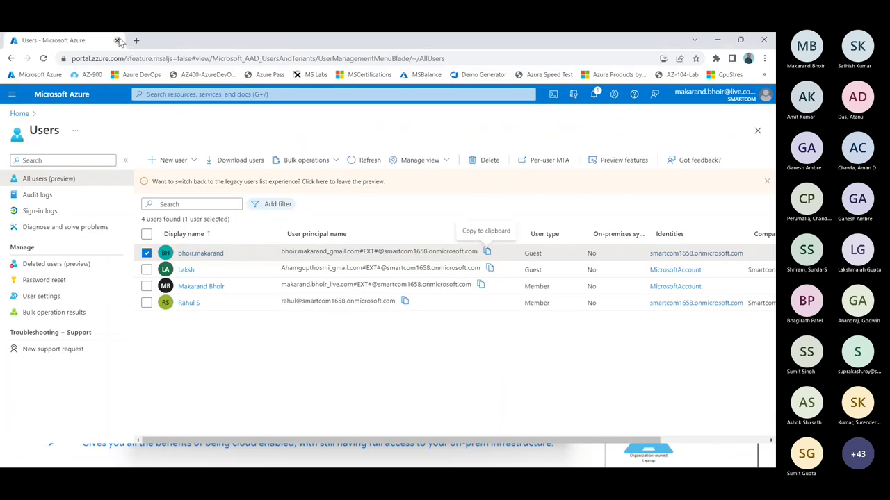
Step: Copy the code from the 'Your single-use code' email in Gmail's Updates
click(137, 41)
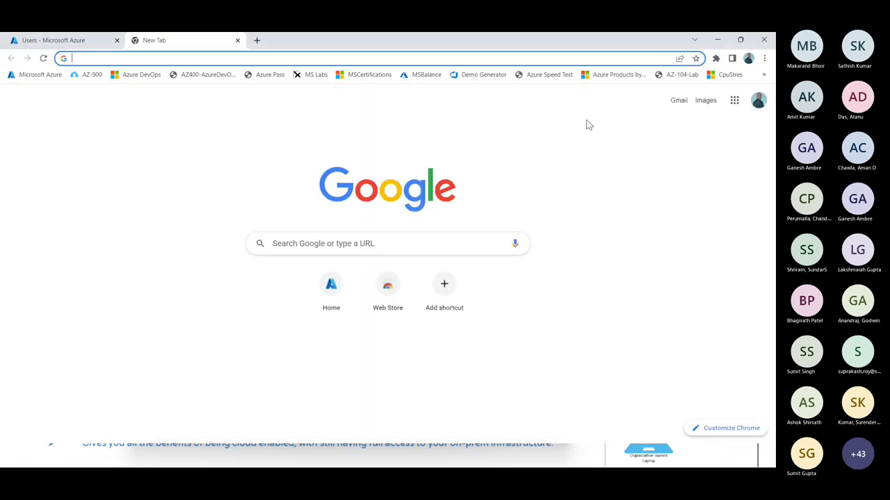
click(678, 101)
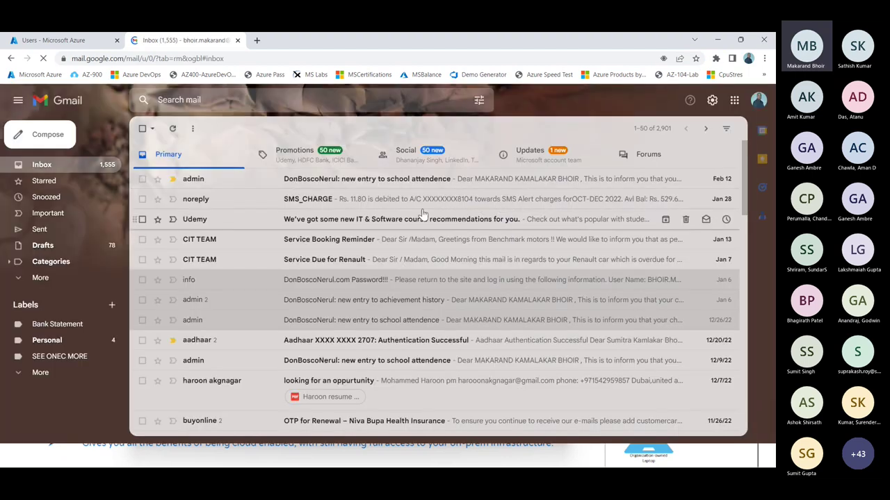
click(529, 156)
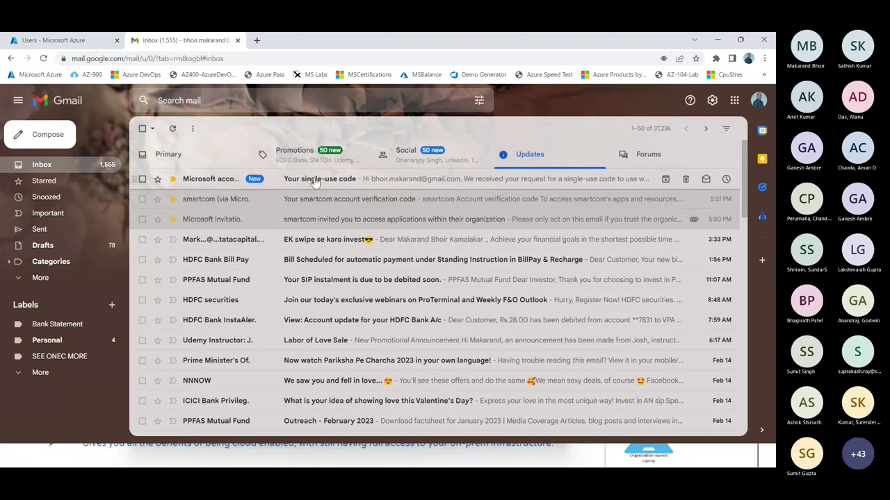
click(258, 180)
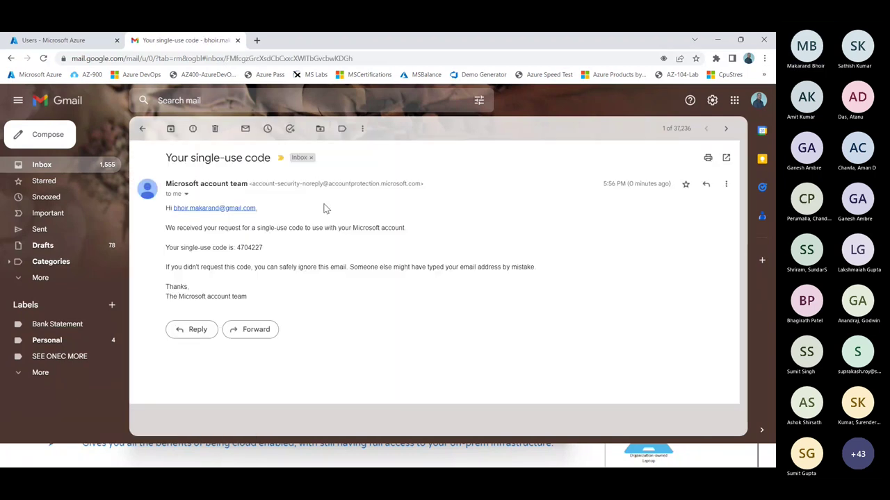
double_click(251, 248)
key(ctrl+c)
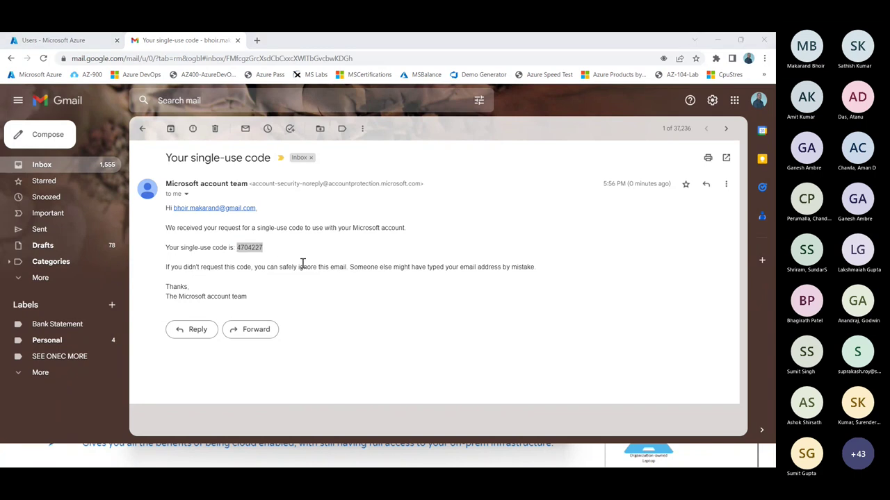
key(alt+Tab)
Step: Enter the single-use code to sign in and choose to stay signed in
key(ctrl+v)
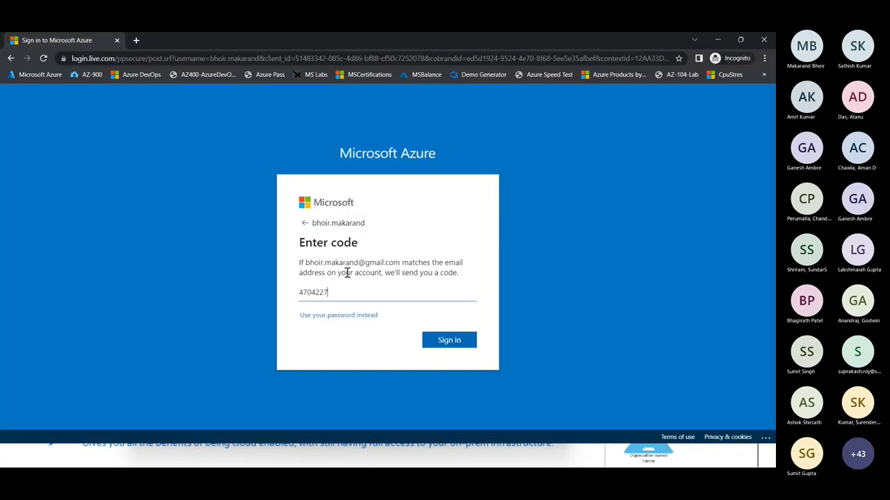
click(447, 342)
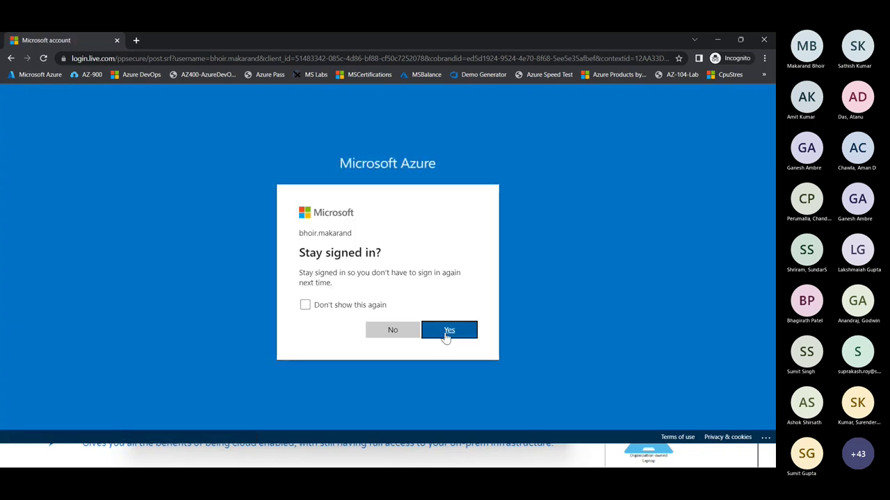
click(447, 334)
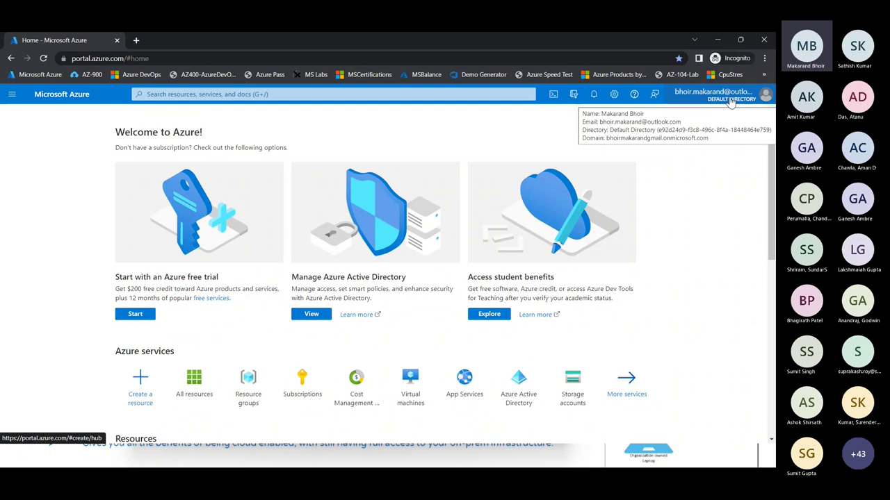
Step: Switch directory from the account menu, confirm Default Directory is the only directory, and glance at Notepad's principal name
click(731, 101)
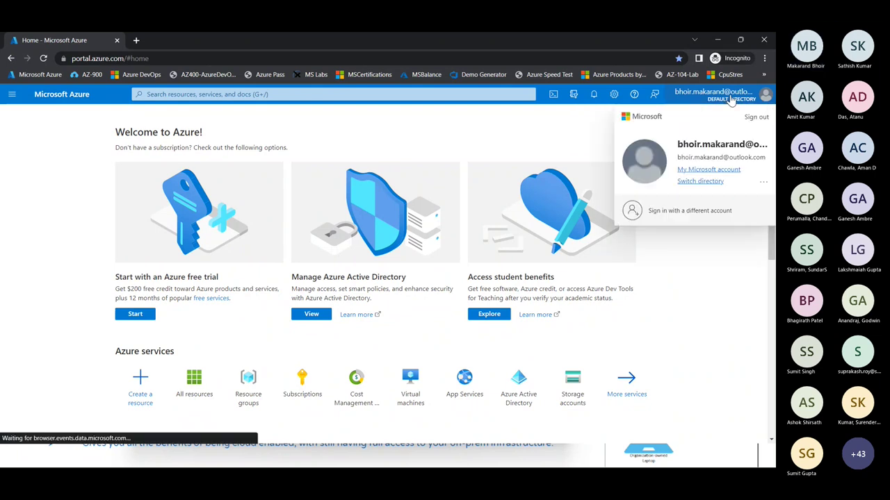
click(712, 182)
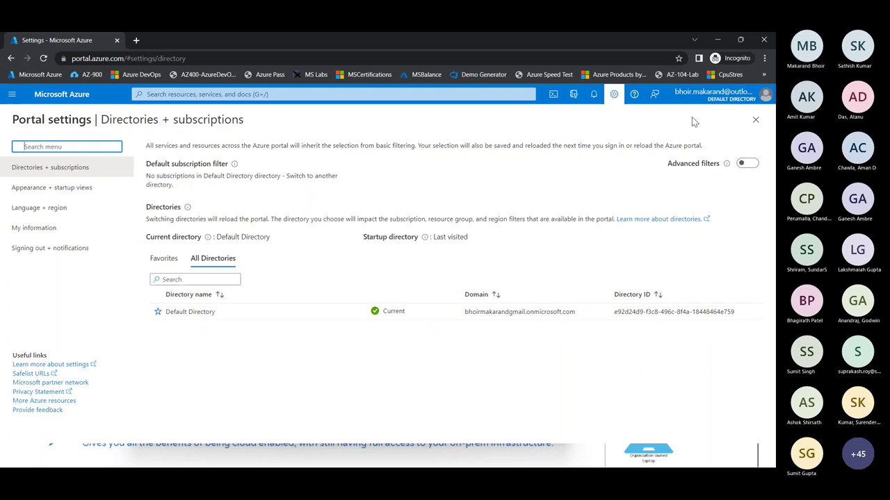
key(alt+Tab)
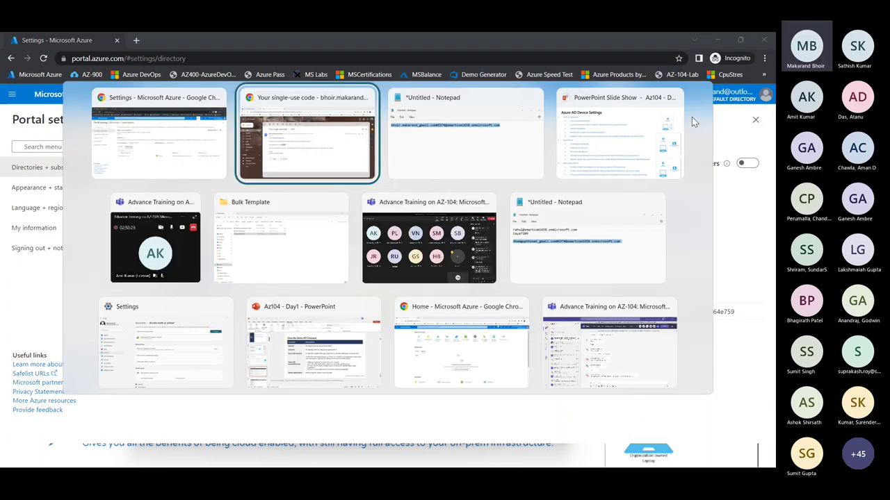
key(alt+Tab)
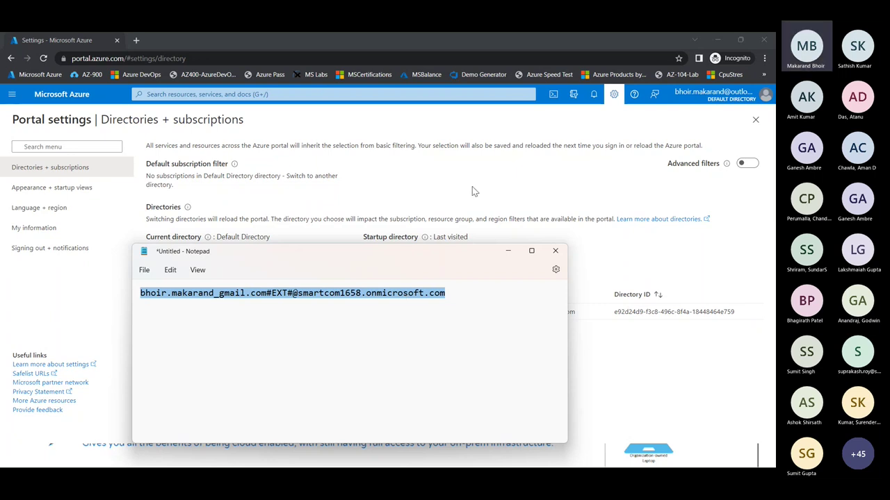
key(alt+Tab)
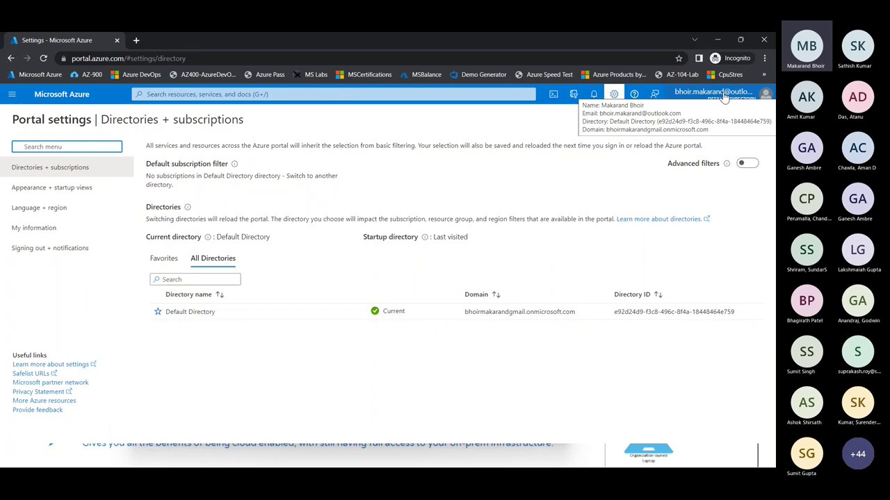
Step: Close the incognito portal and Gmail windows, then advance the slideshow to 'Configure Azure AD Device Identities'
click(763, 41)
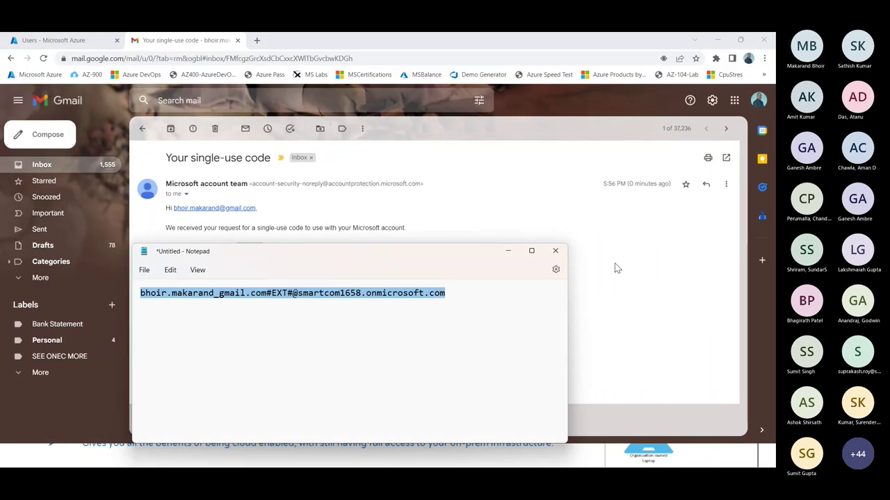
click(615, 268)
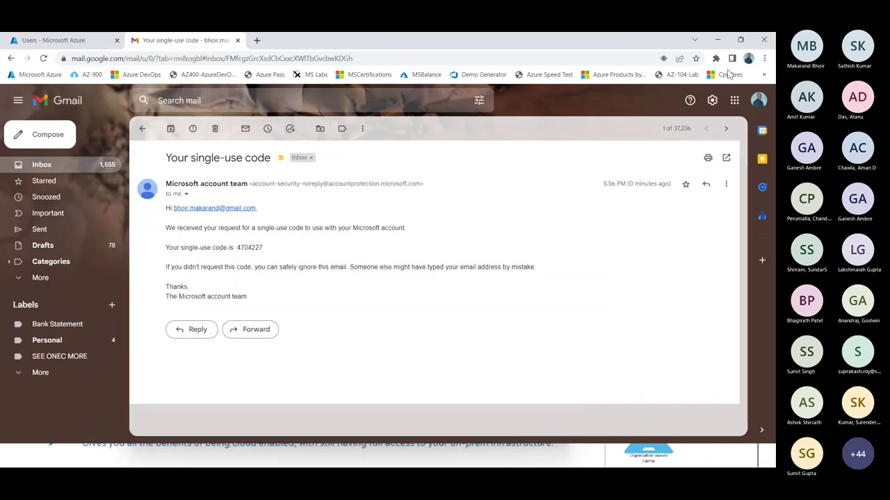
click(764, 41)
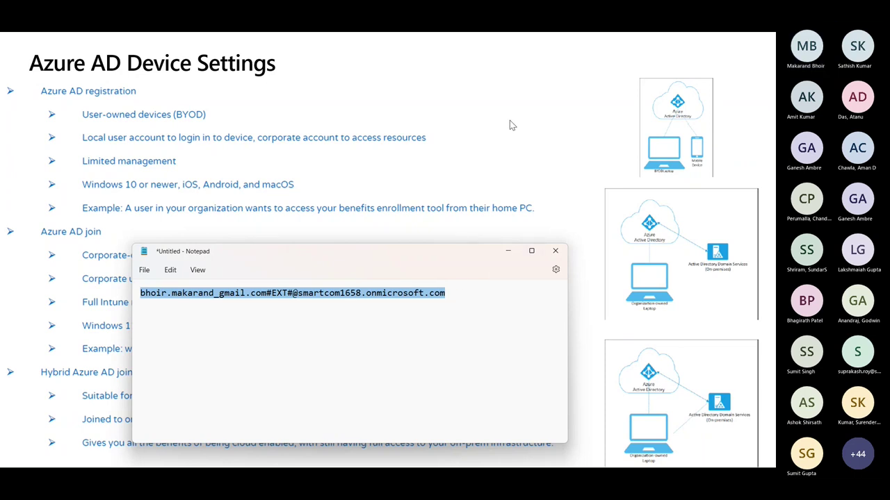
key(alt+Tab)
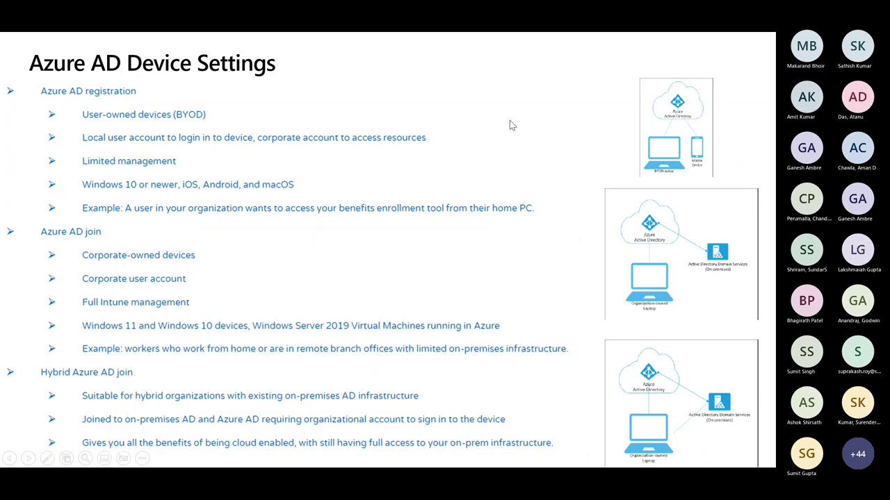
key(Right)
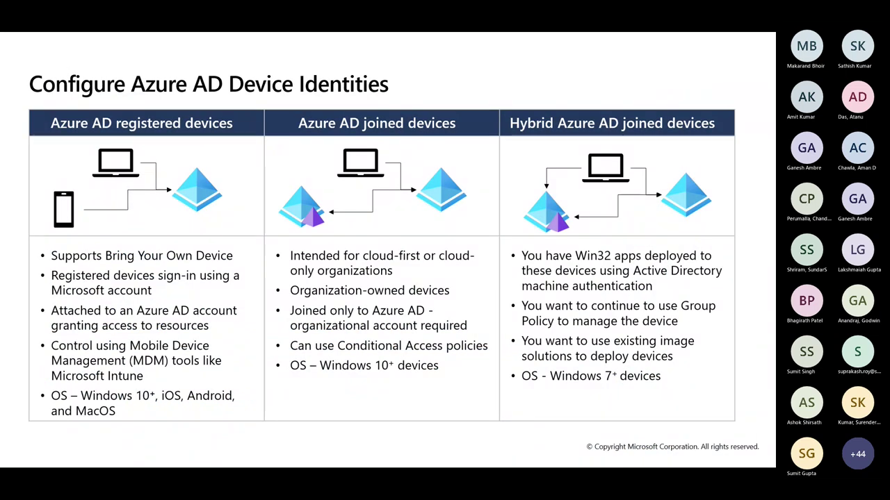
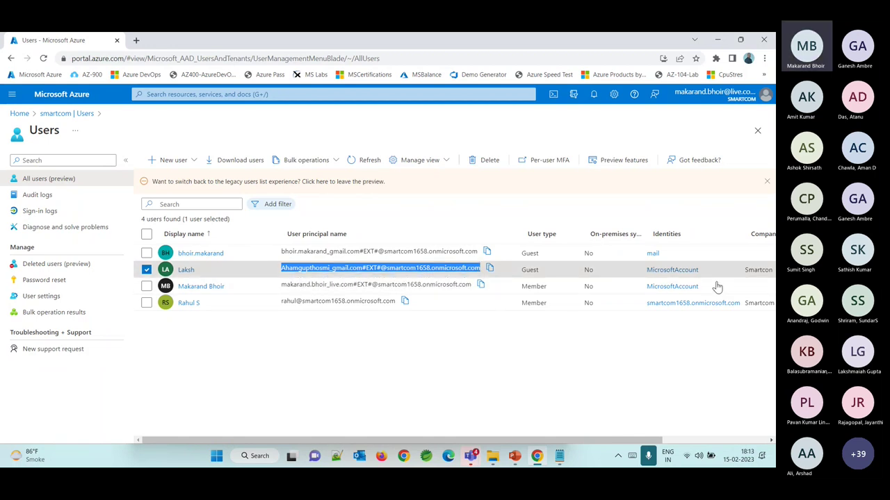
key(alt+Tab)
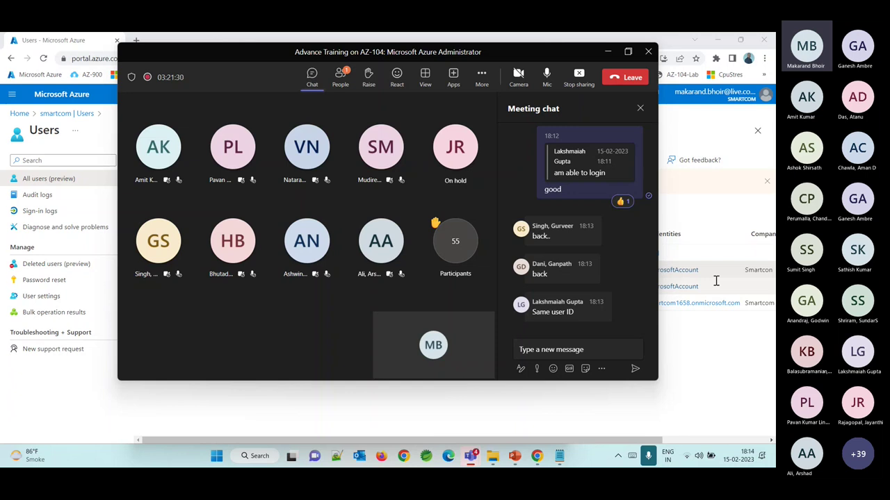
mouse_move(547, 316)
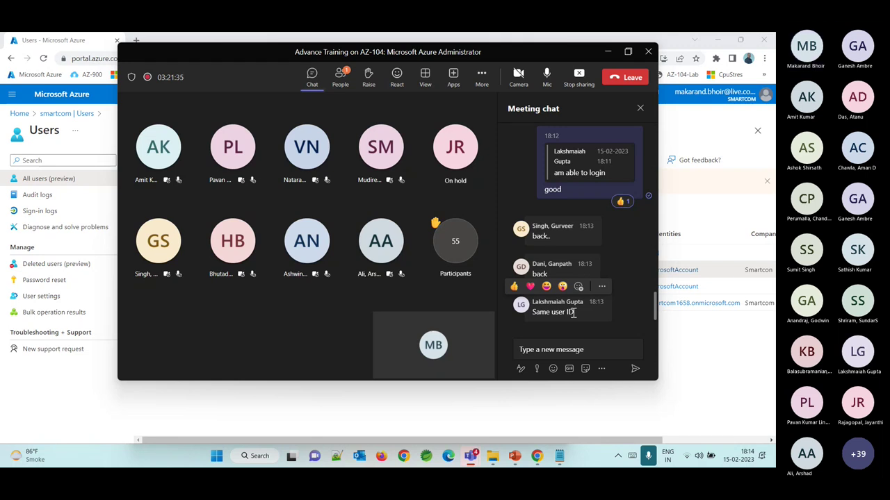
key(alt+Tab)
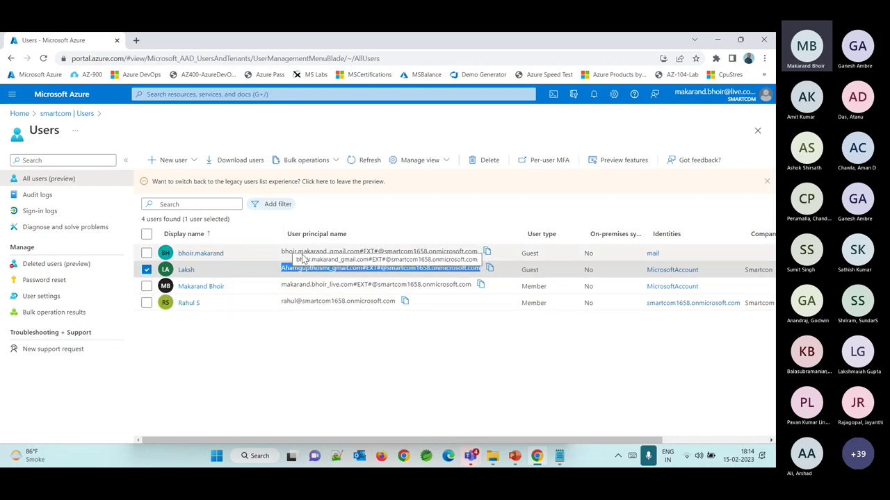
click(488, 252)
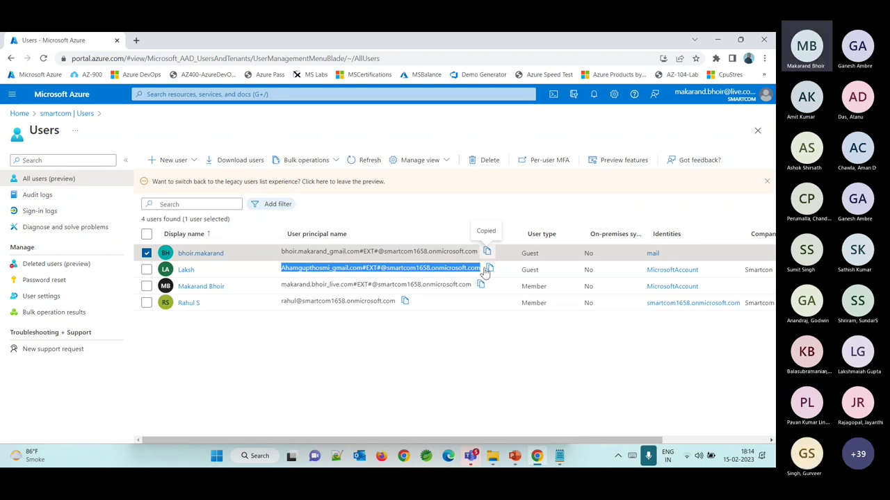
click(467, 346)
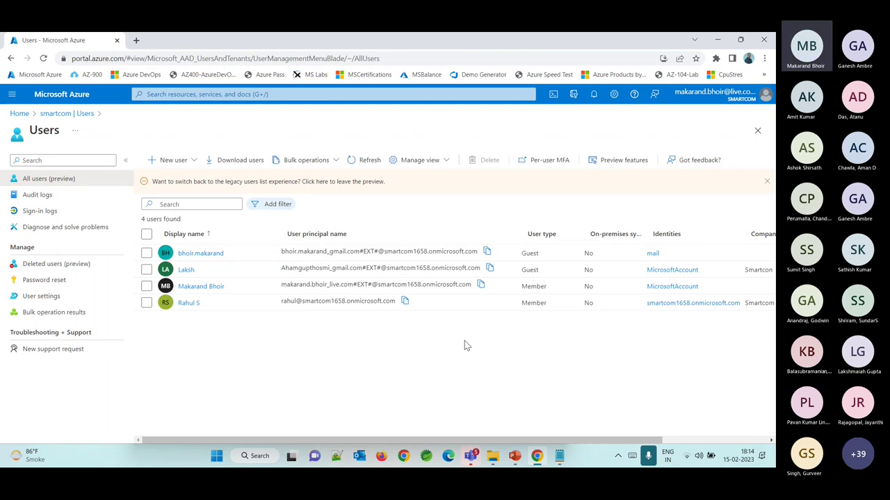
key(alt+Tab)
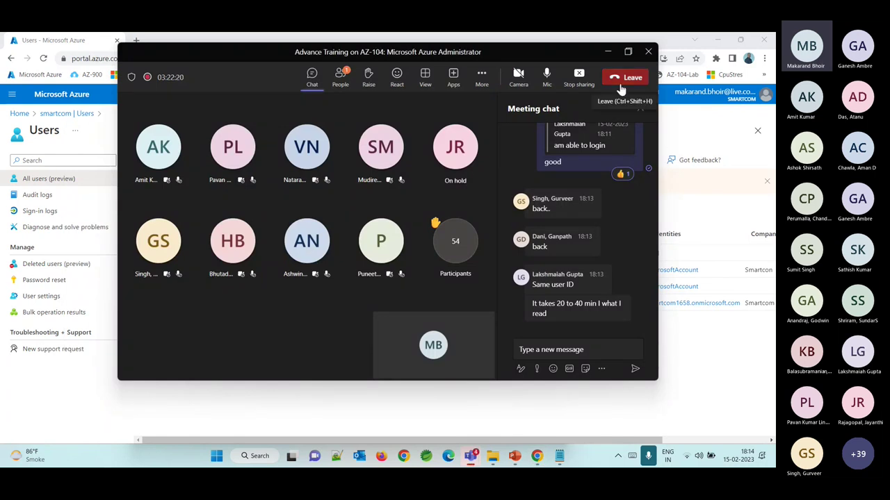
click(608, 52)
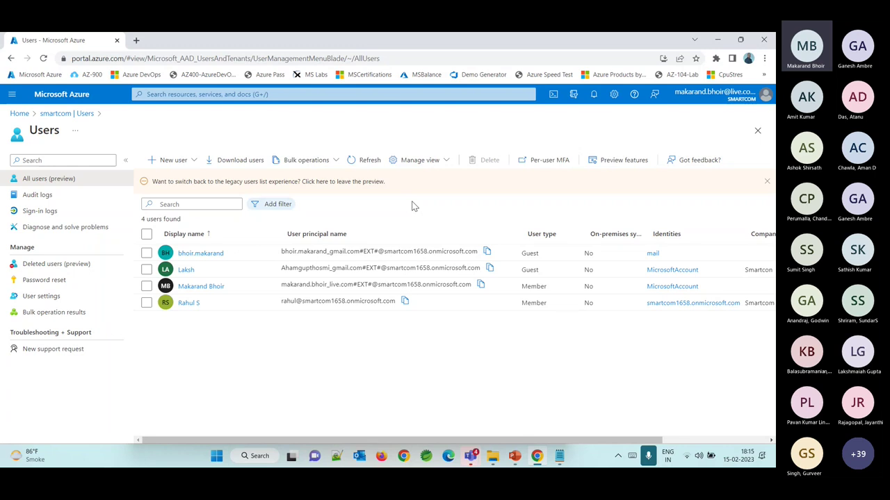
Step: Select the member account in the users list and copy its user principal name
click(252, 94)
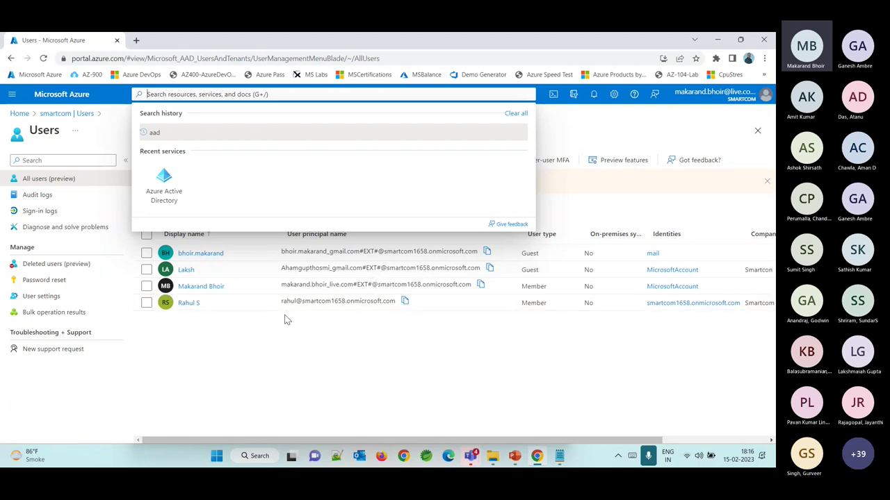
click(401, 305)
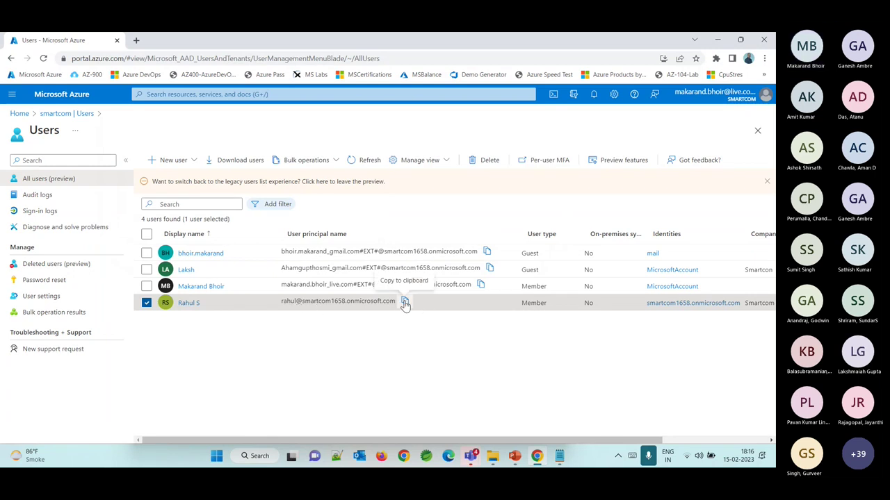
click(404, 303)
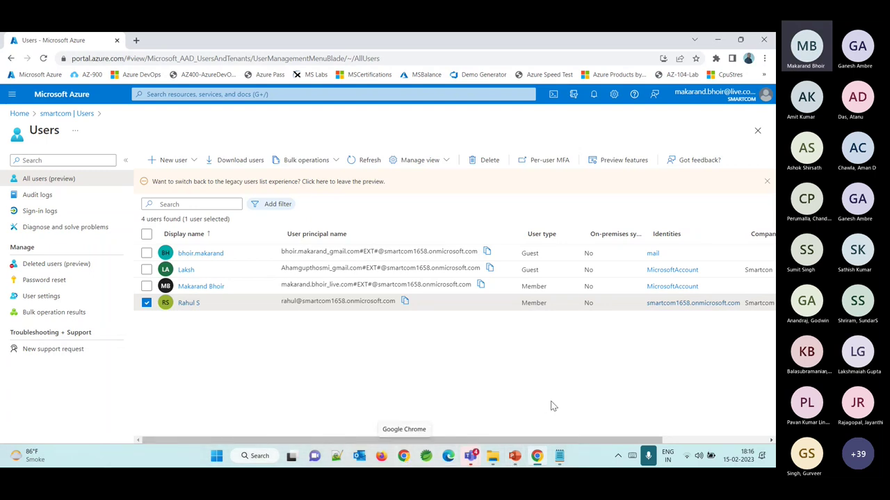
Step: In an Incognito window, load portal.azure.com and submit the member's pasted sign-in name
key(ctrl+shift+n)
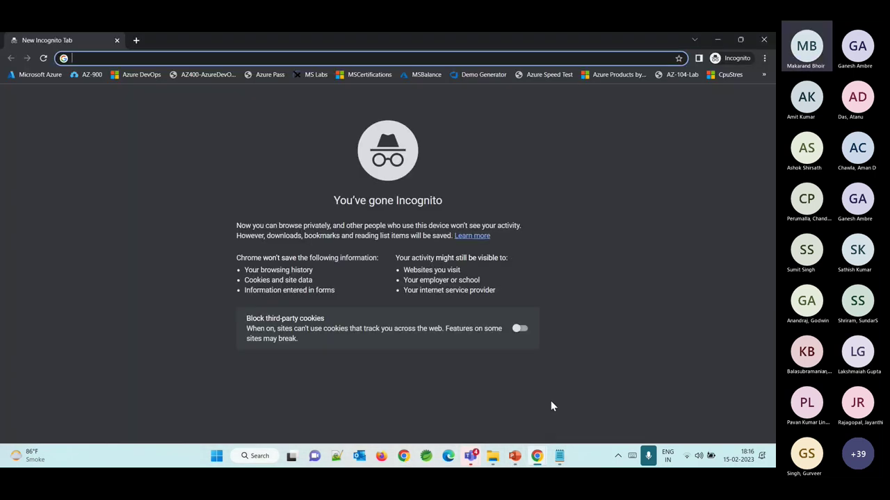
text(po)
key(Return)
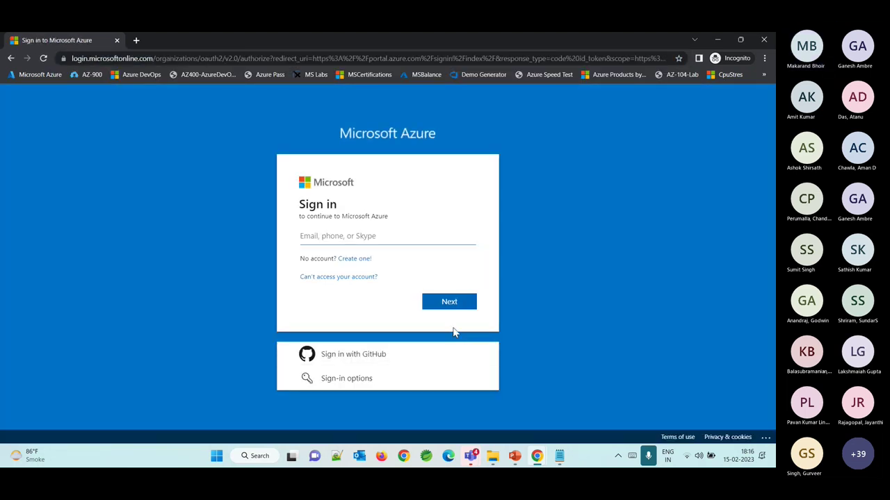
key(ctrl+v)
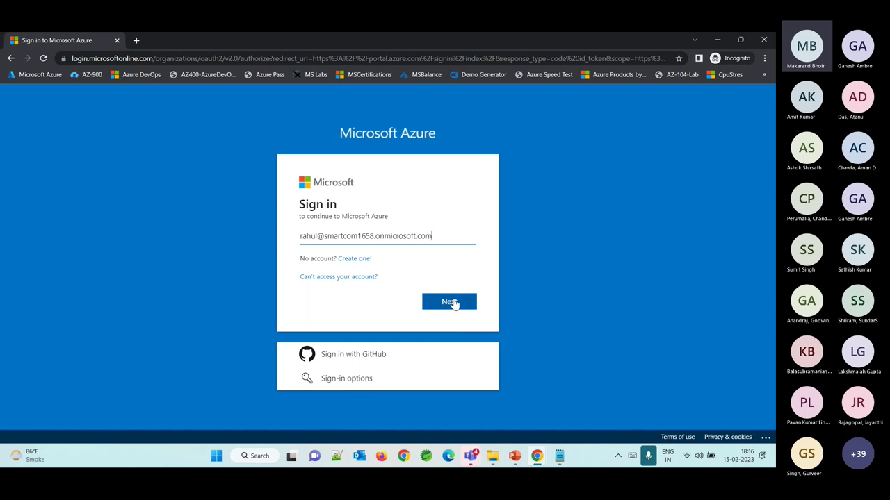
click(455, 304)
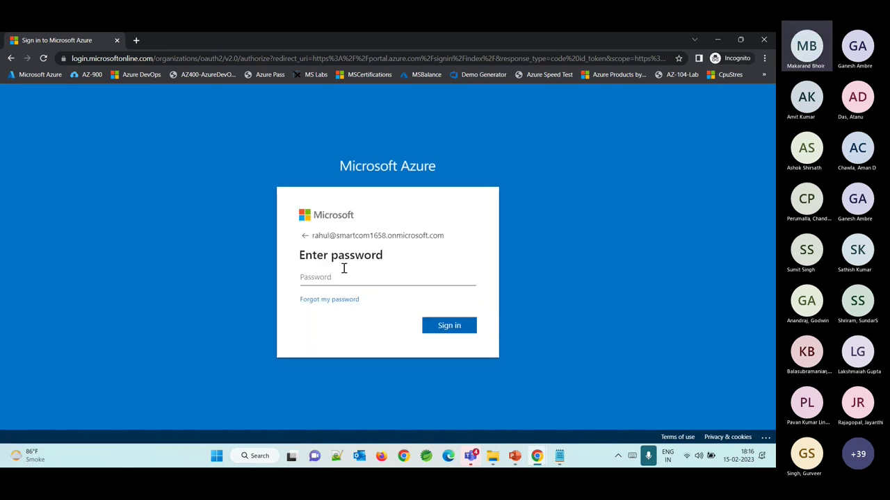
Step: Annotate the account name and the password recovery link, then clear the annotations
mouse_move(301, 227)
mouse_down()
mouse_move(347, 243)
mouse_move(482, 255)
mouse_move(480, 246)
mouse_up()
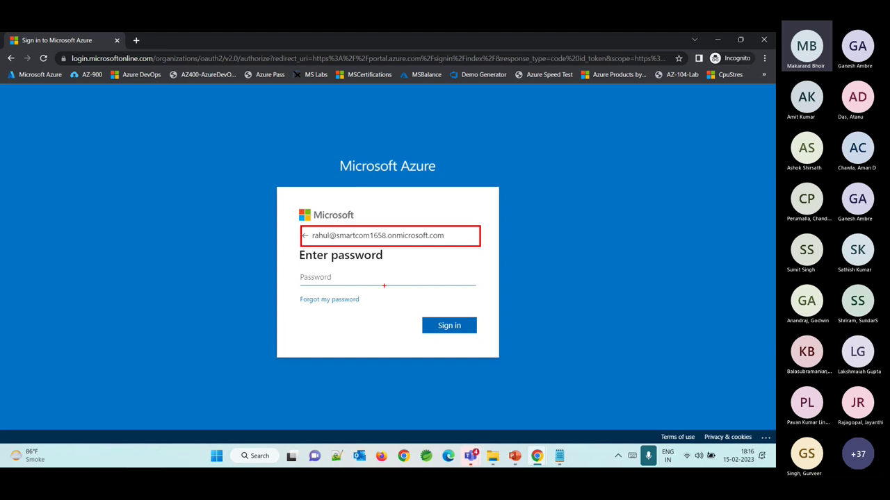
drag(334, 305, 323, 349)
key(Escape)
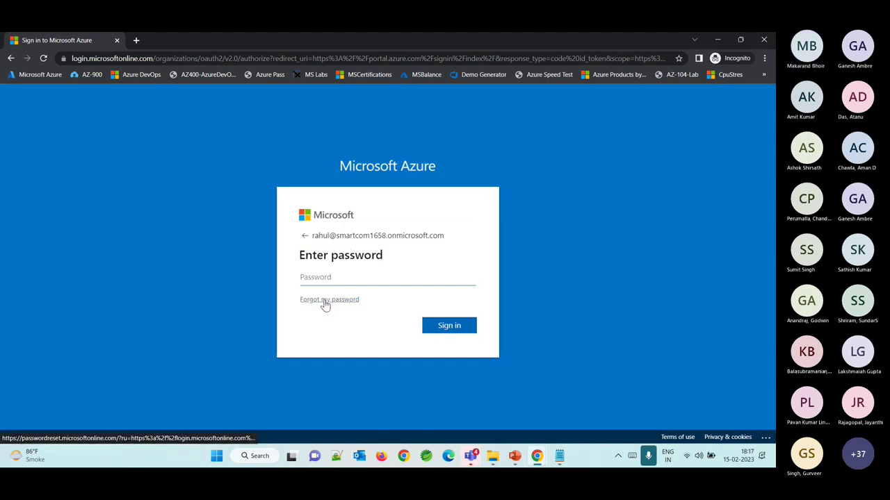
Step: Submit the member's password recovery with the captcha, see the 'We're sorry' message, and close Incognito
click(325, 302)
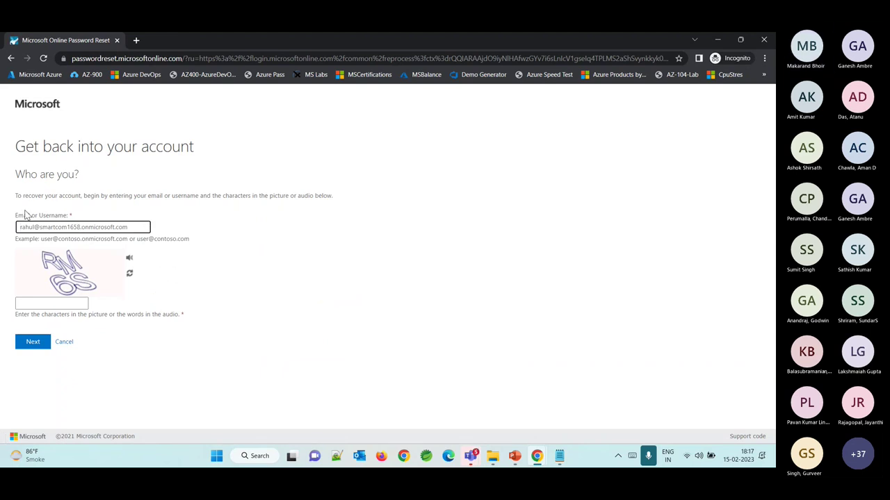
click(40, 304)
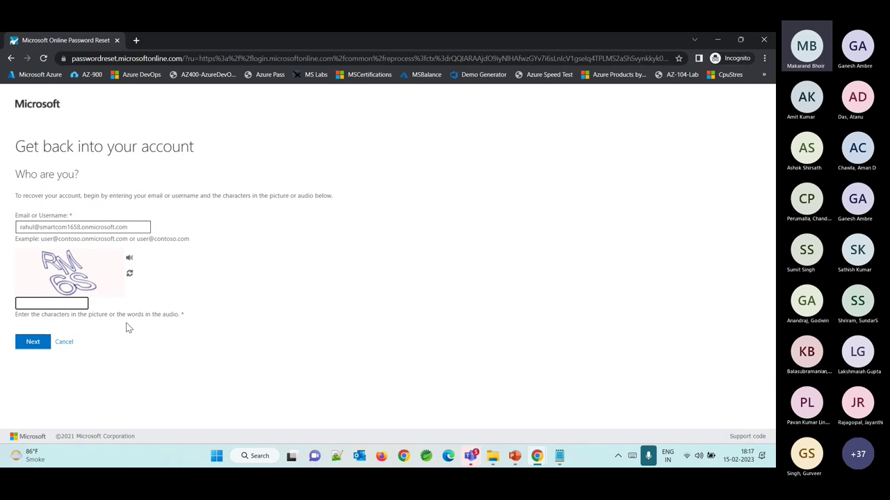
text(RM6S)
click(35, 344)
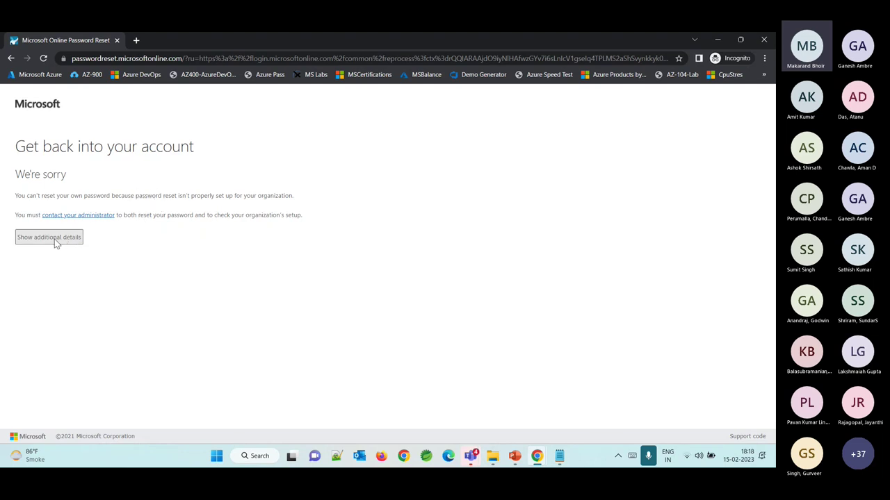
click(764, 40)
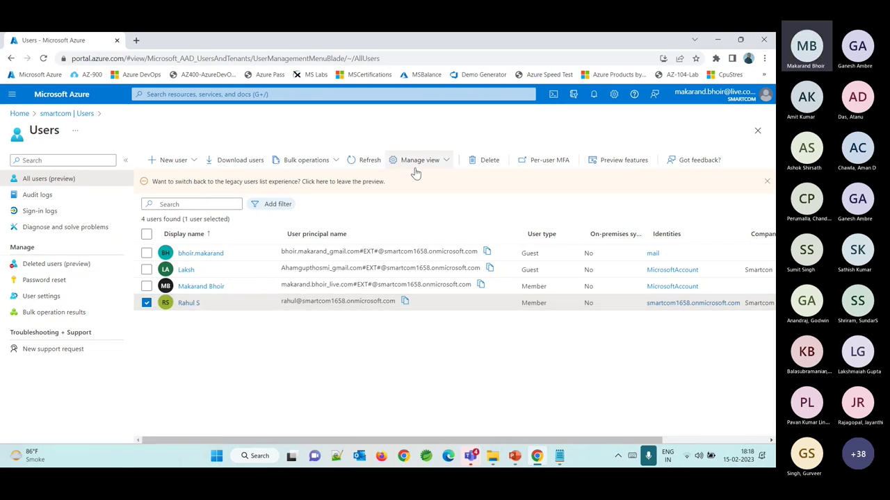
Step: Open Licenses > All products > Azure Active Directory Premium P2 from smartcom and start Assign
click(62, 113)
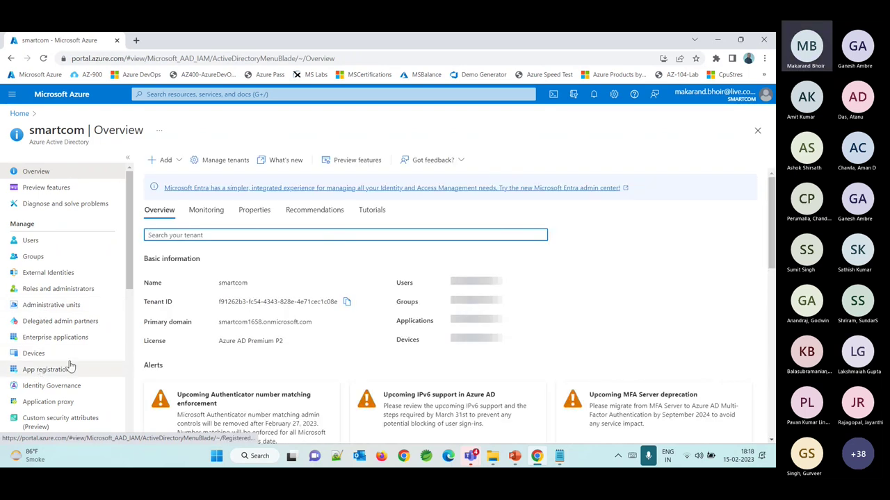
scroll(33, 323, down, 4)
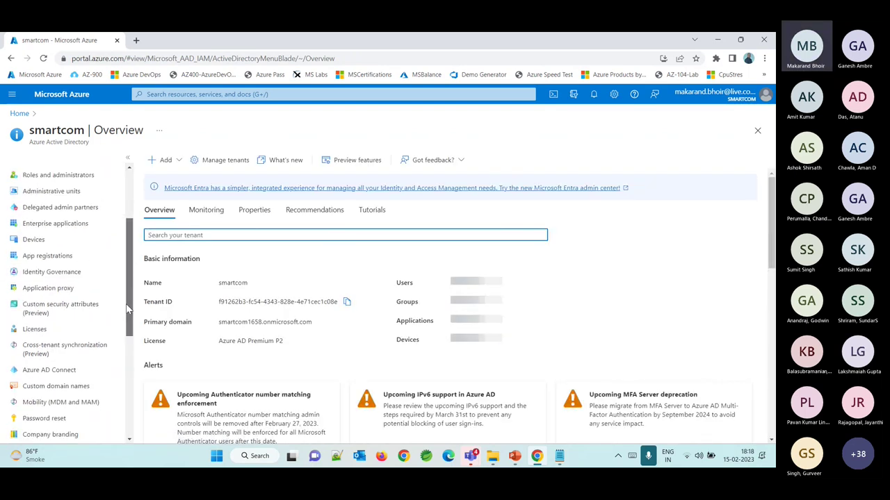
click(34, 321)
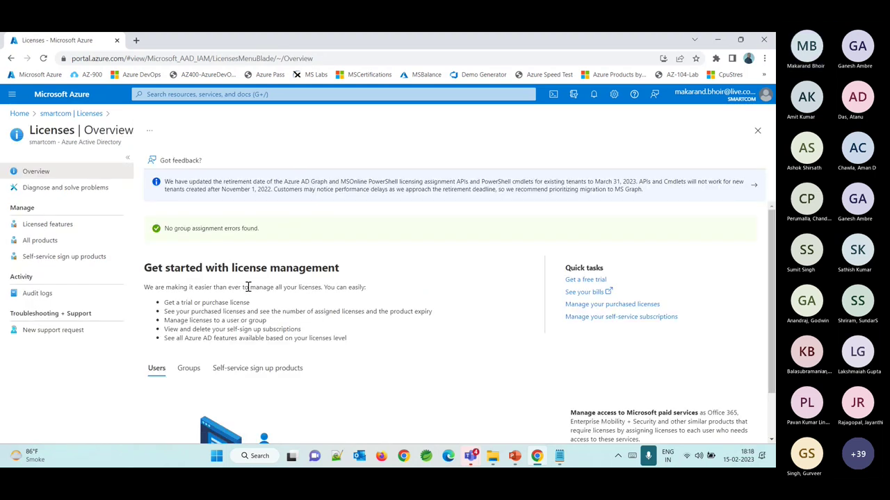
click(44, 241)
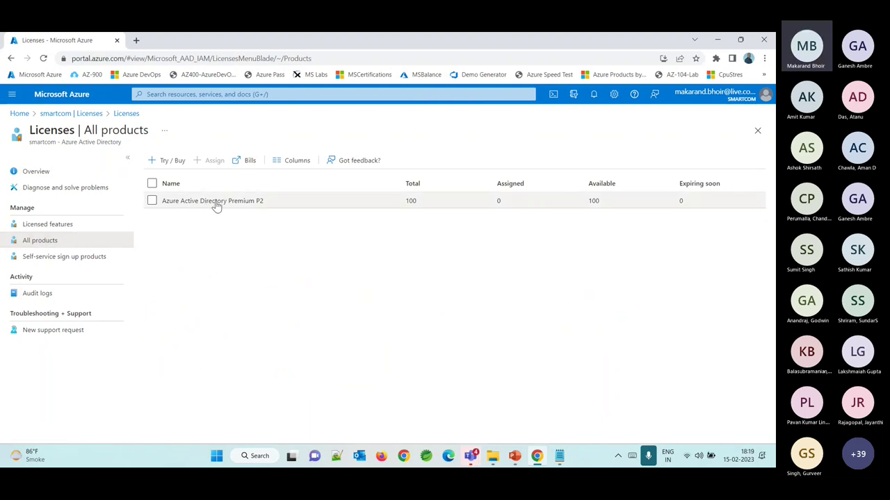
click(216, 202)
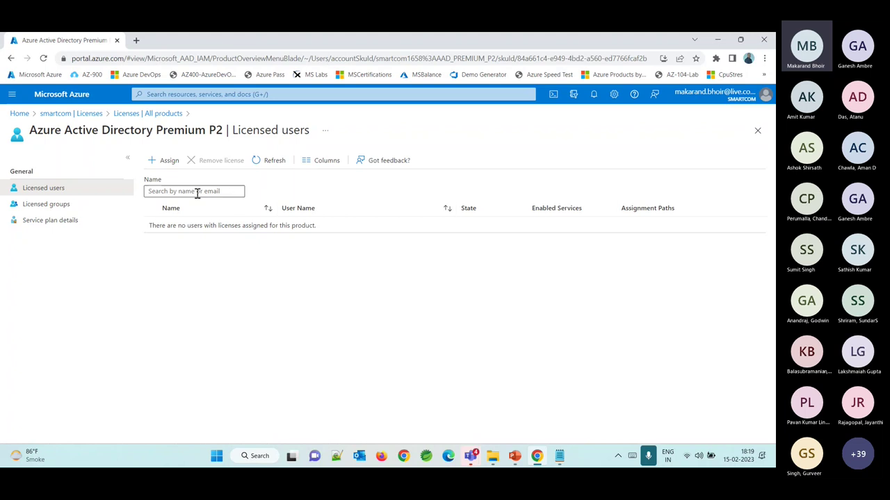
click(168, 163)
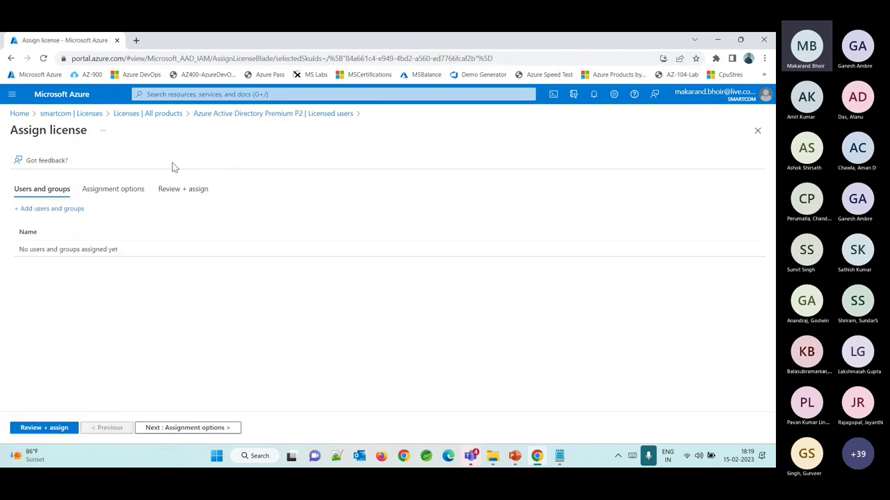
Step: Select the member user, review the licence options, and assign Azure Active Directory Premium P2
click(42, 210)
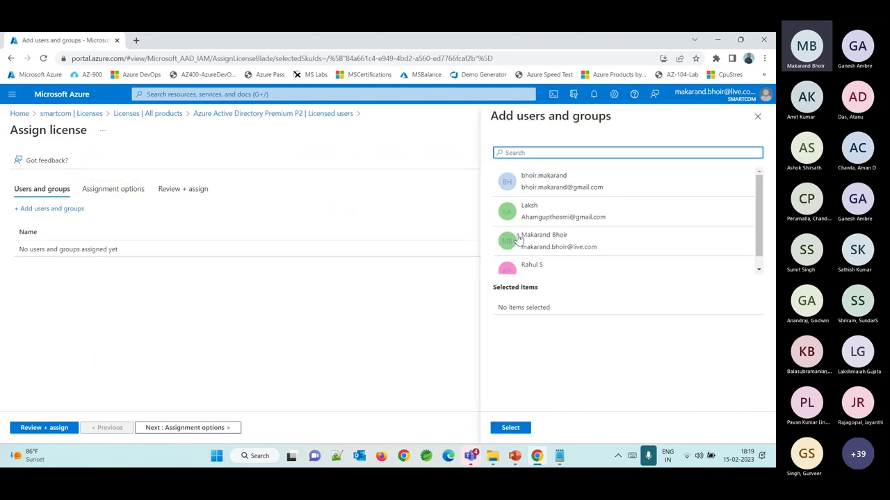
click(546, 268)
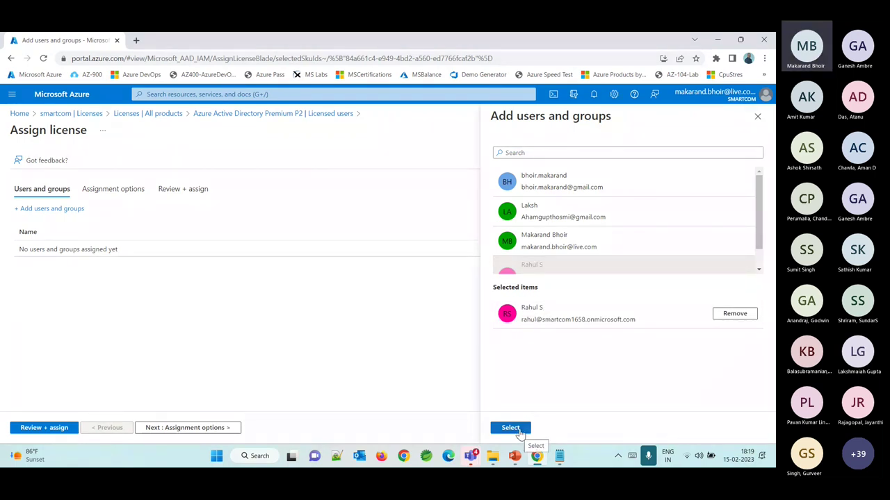
click(511, 427)
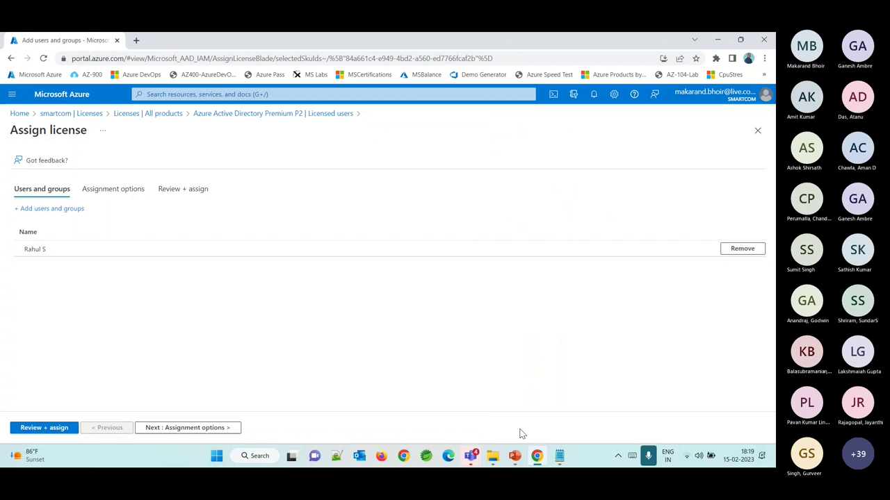
click(53, 429)
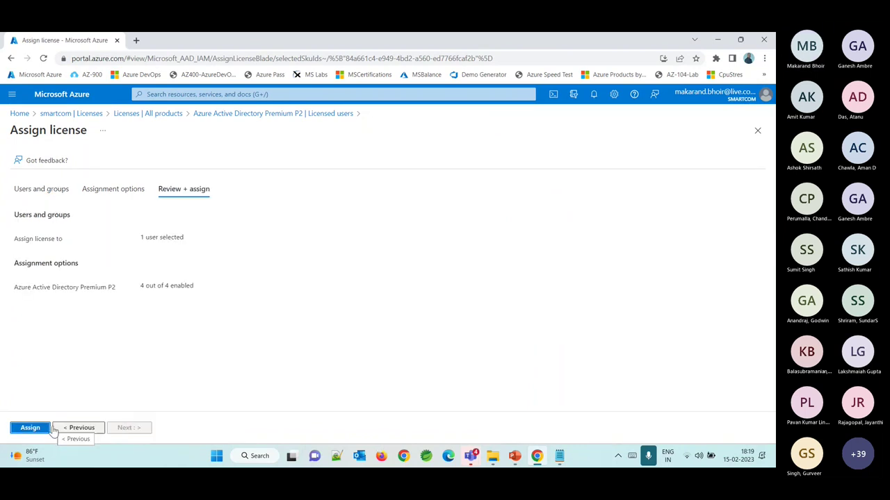
click(134, 189)
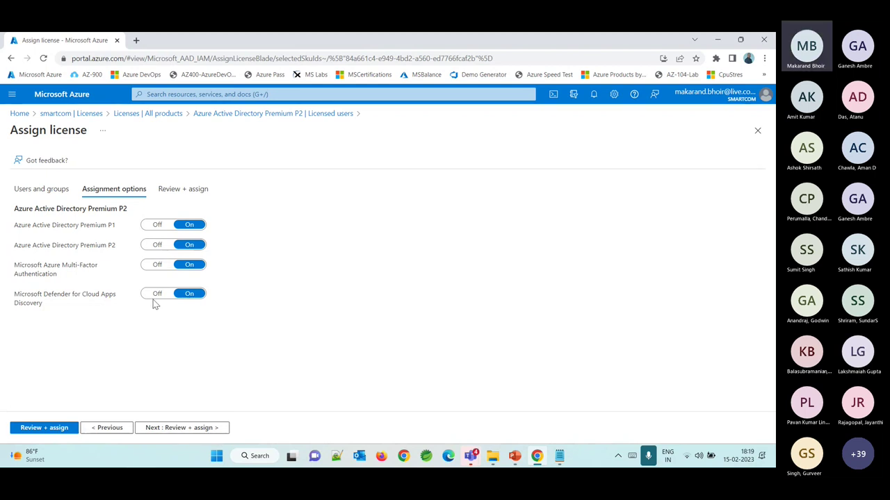
click(52, 429)
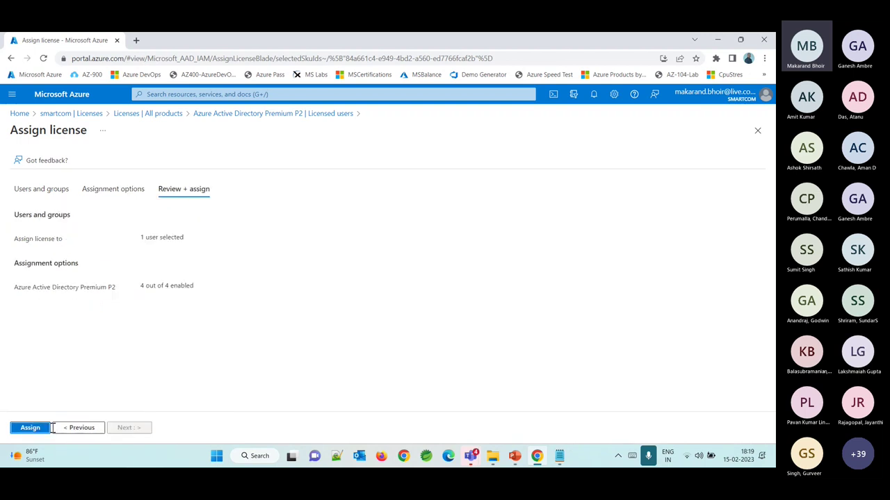
click(40, 428)
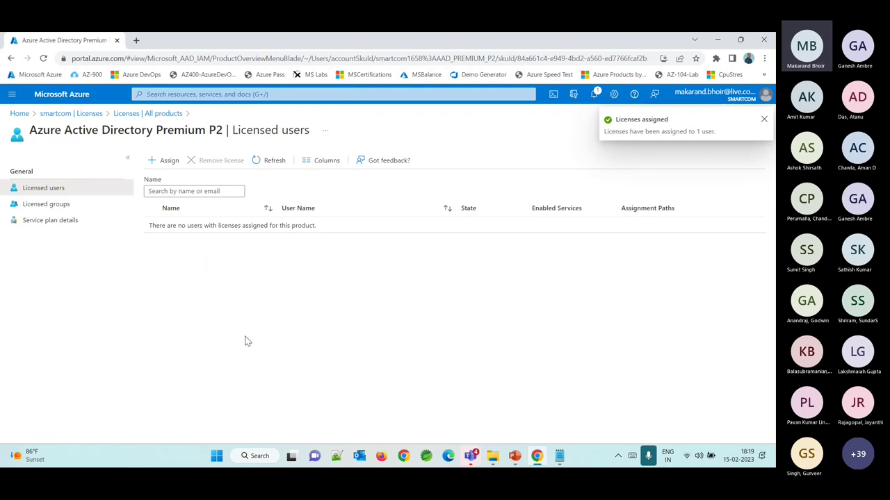
Step: Refresh the Licensed users list to show the member, then return to the smartcom overview
click(276, 164)
click(266, 161)
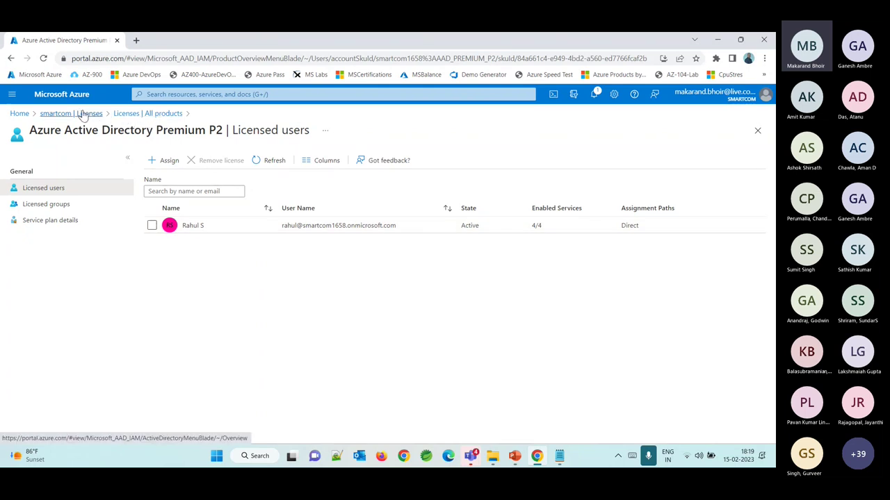
click(82, 116)
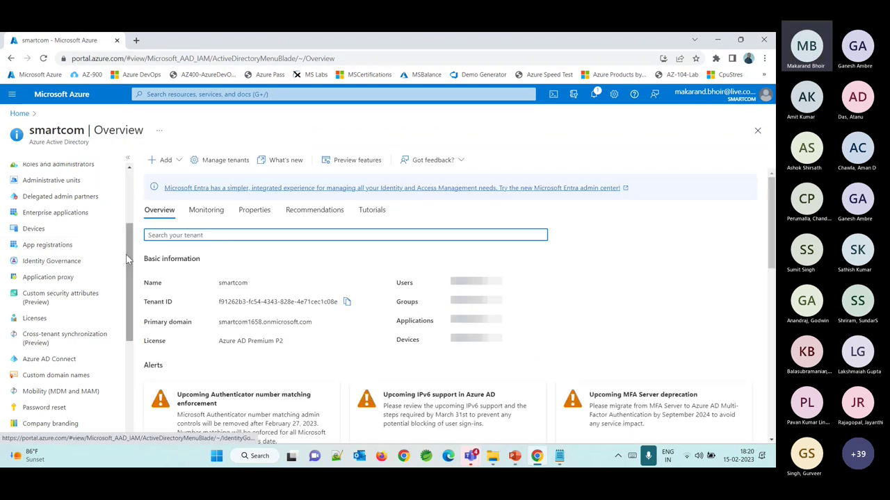
scroll(129, 260, up, 2)
scroll(132, 260, down, 2)
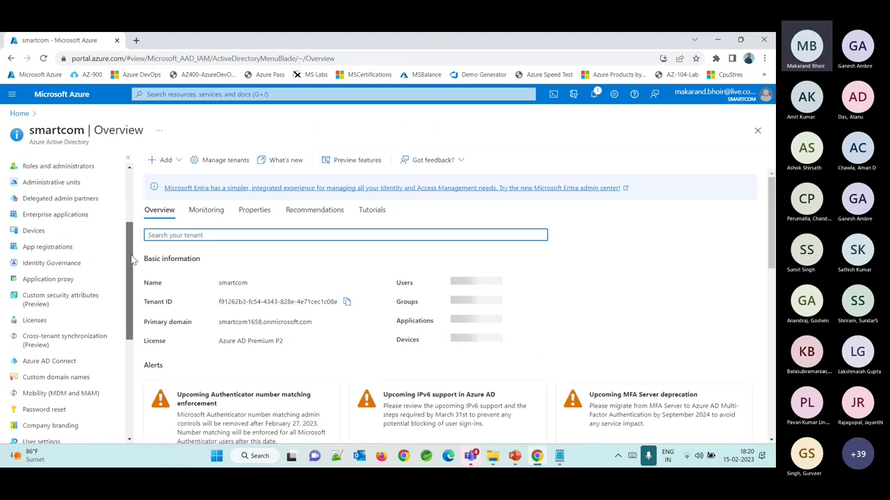
scroll(132, 258, down, 4)
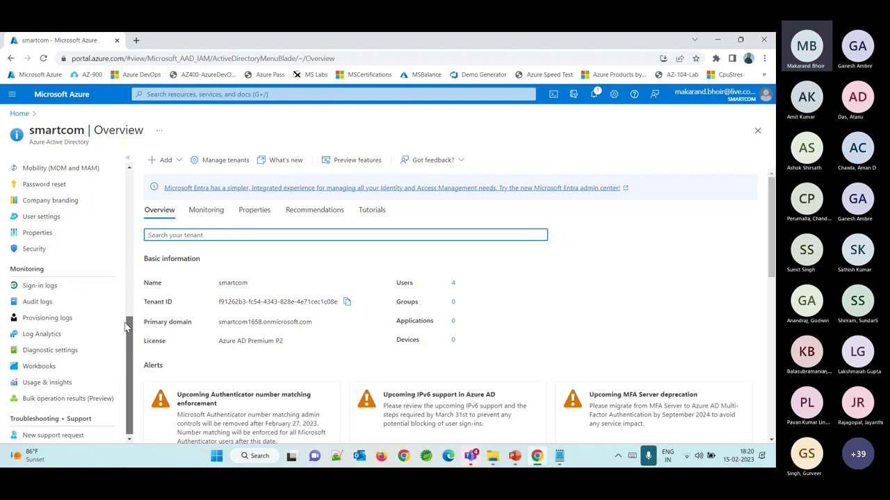
scroll(126, 328, up, 5)
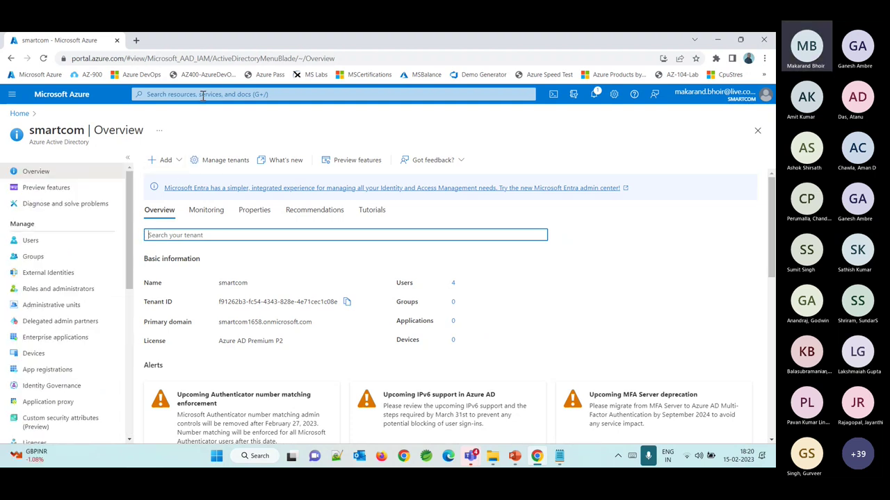
Step: Set Self service password reset enabled to All in Password reset properties and save it
scroll(128, 251, down, 3)
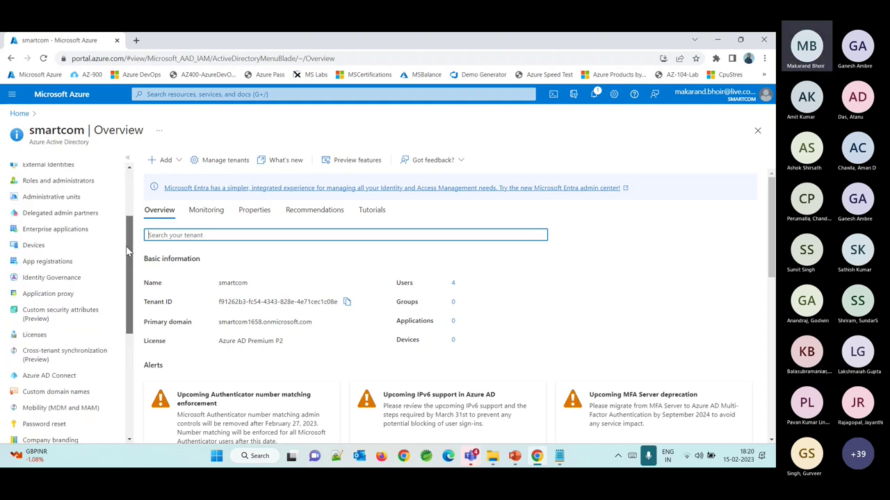
scroll(127, 252, down, 3)
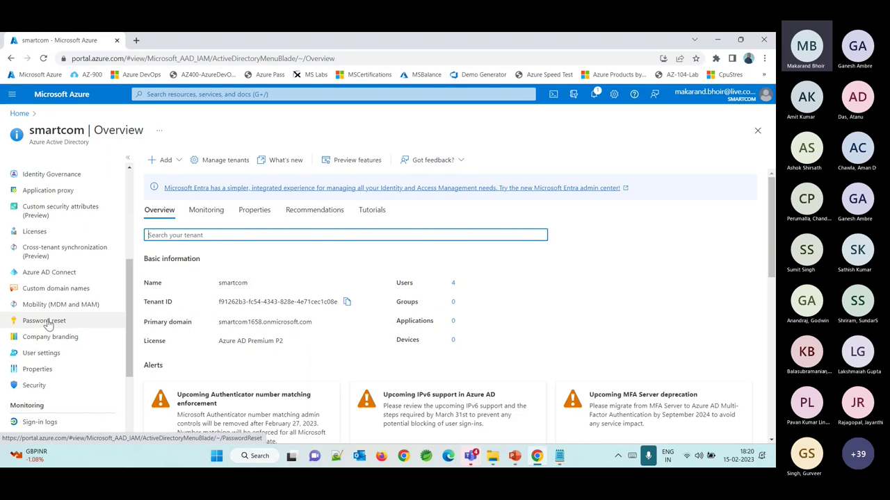
click(47, 324)
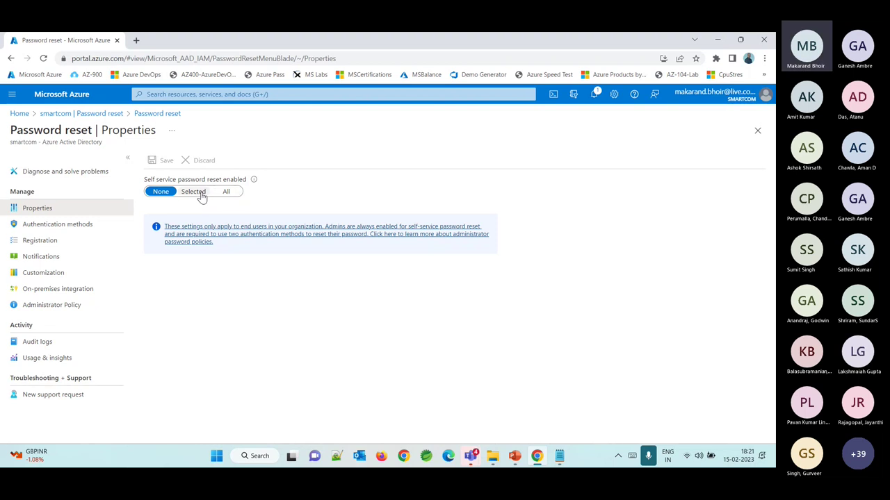
click(194, 192)
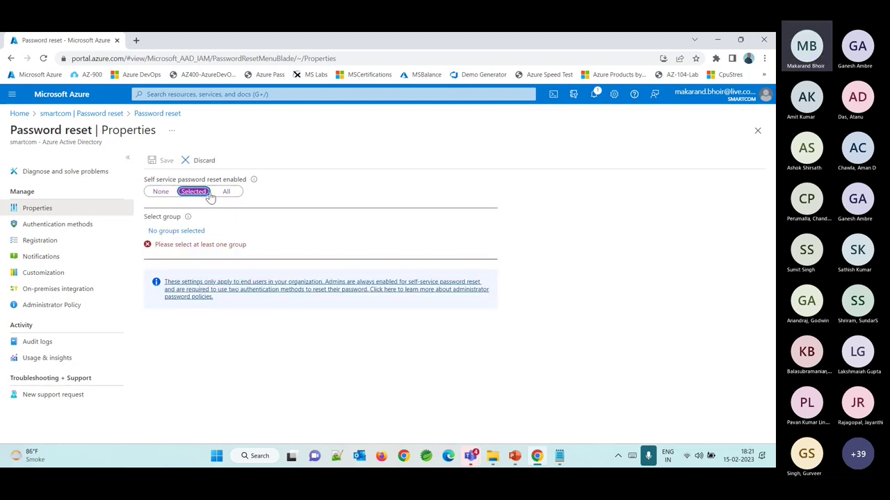
click(227, 193)
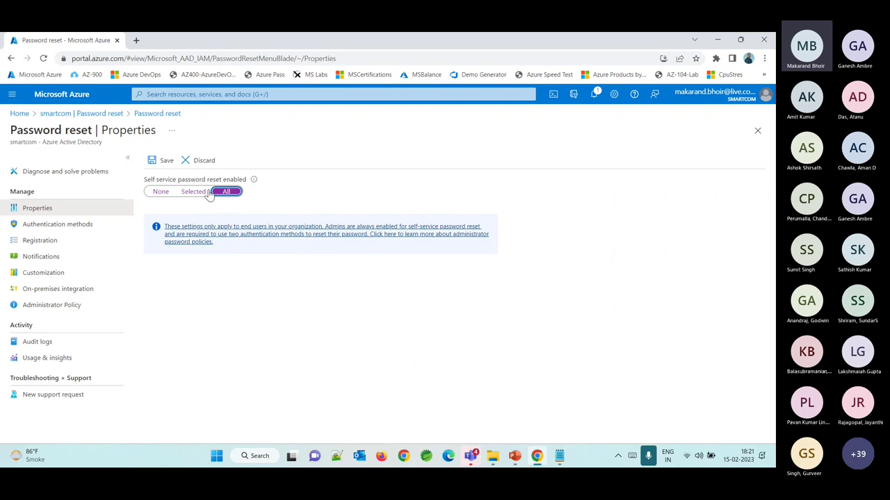
click(164, 163)
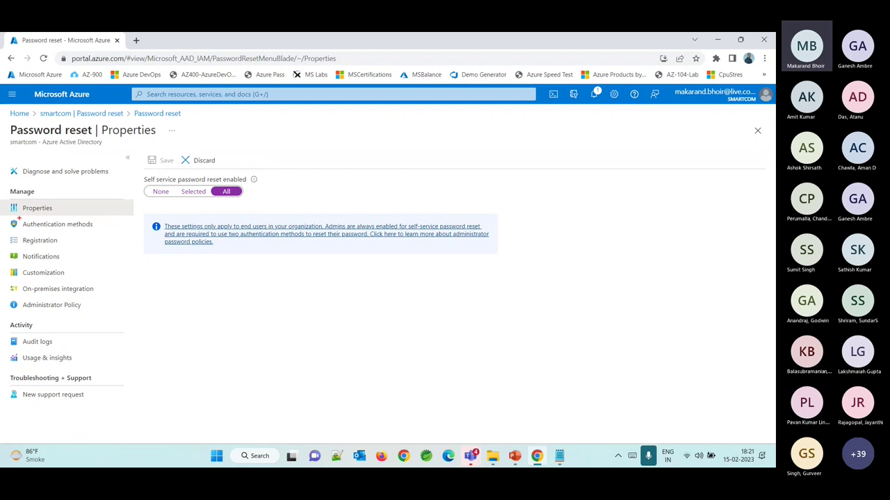
mouse_move(7, 218)
mouse_down()
mouse_move(118, 236)
mouse_move(147, 207)
mouse_up()
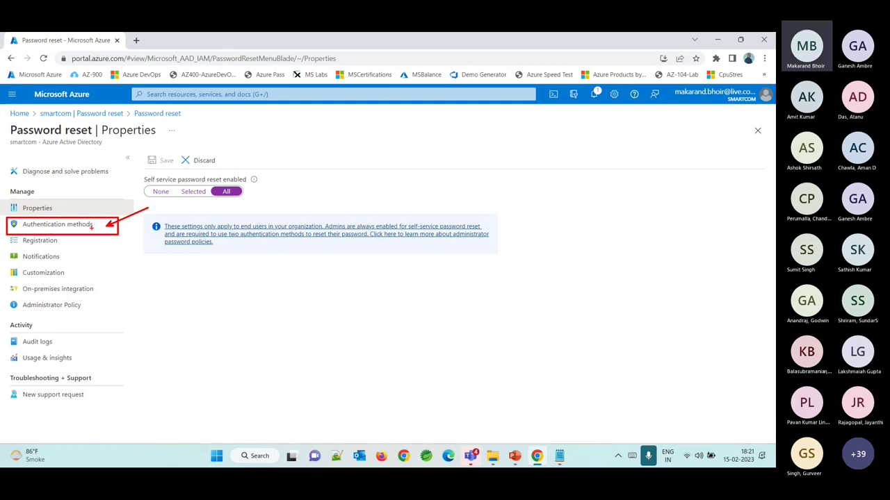
key(Escape)
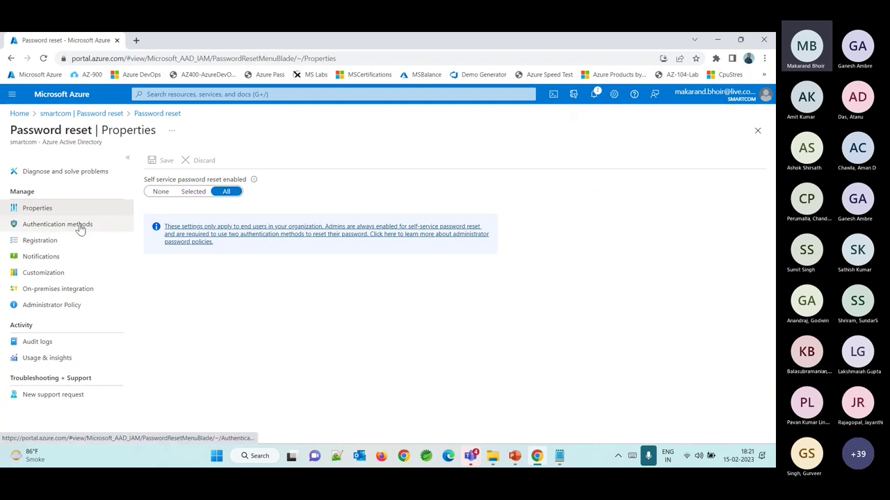
Step: Open Password reset Authentication methods and highlight the Email and Mobile phone (SMS only) methods
click(81, 230)
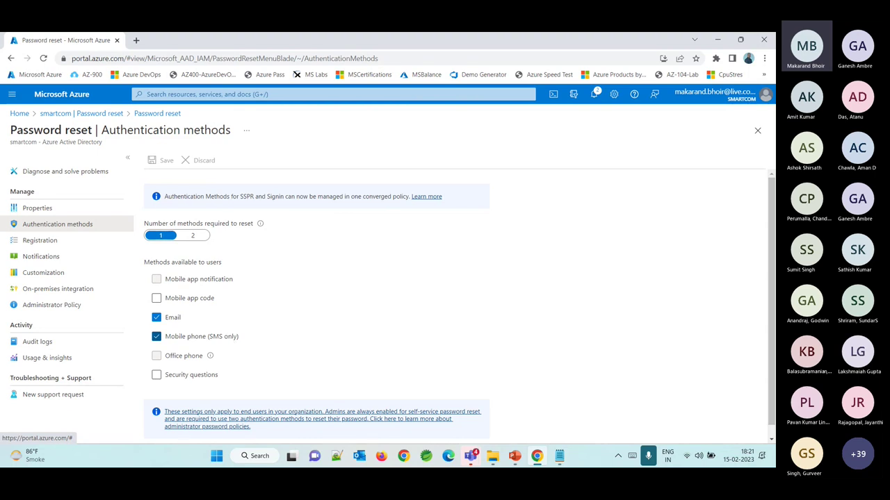
mouse_move(146, 309)
mouse_down()
mouse_move(297, 346)
mouse_move(268, 328)
mouse_move(387, 301)
mouse_up()
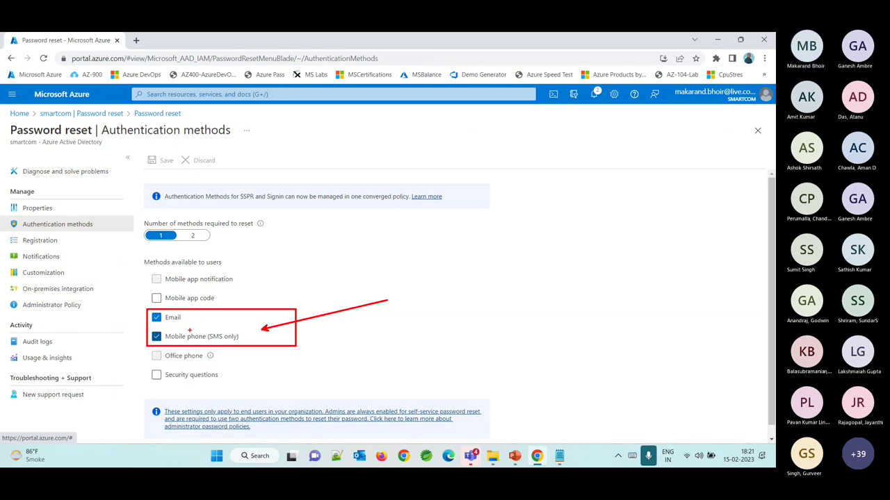
key(Escape)
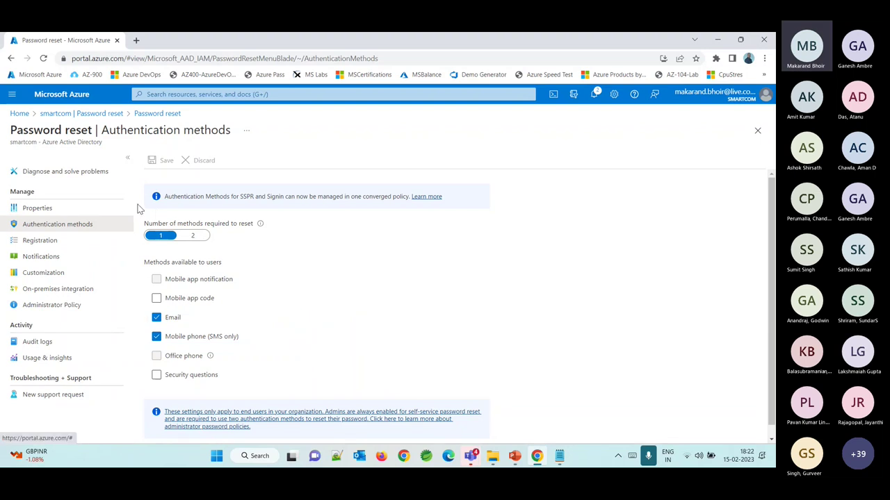
Step: Open the licensed member user from Users, edit properties, and highlight the blank Mobile phone and Email fields
click(77, 118)
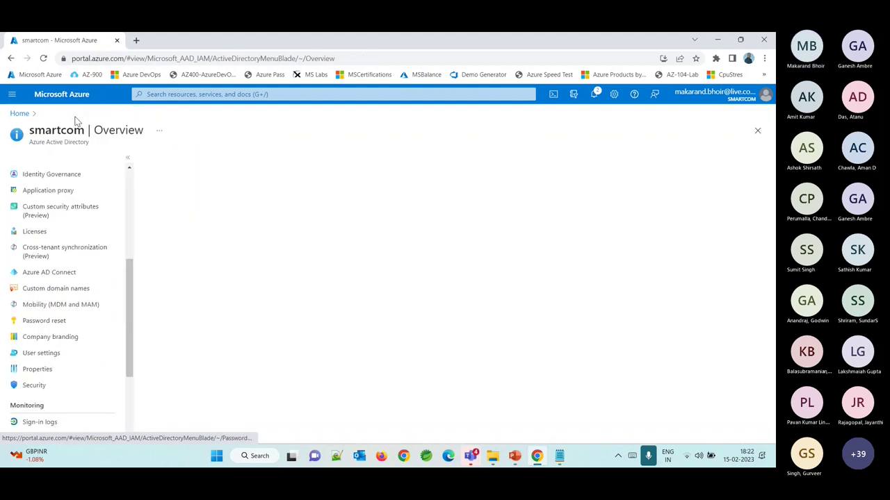
scroll(128, 198, up, 3)
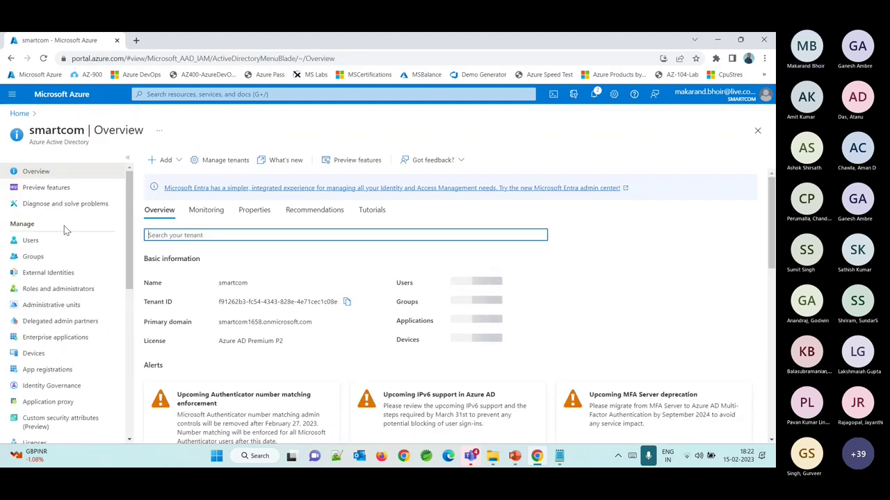
click(40, 242)
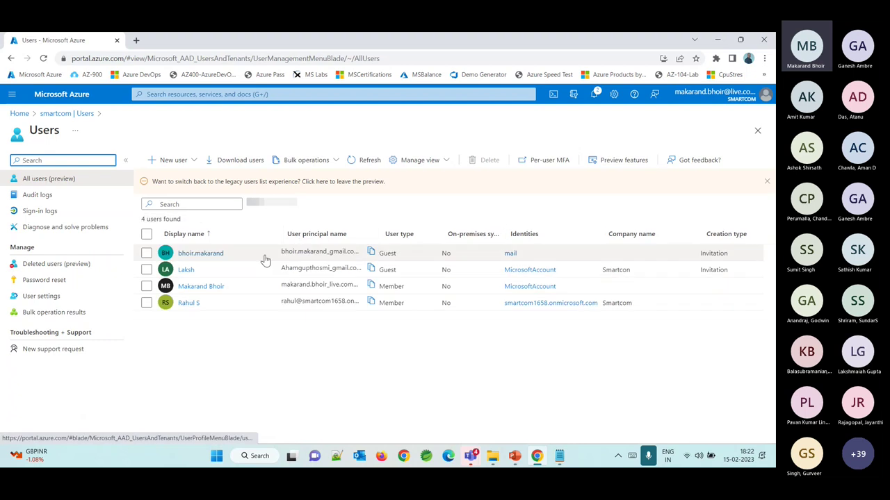
click(189, 305)
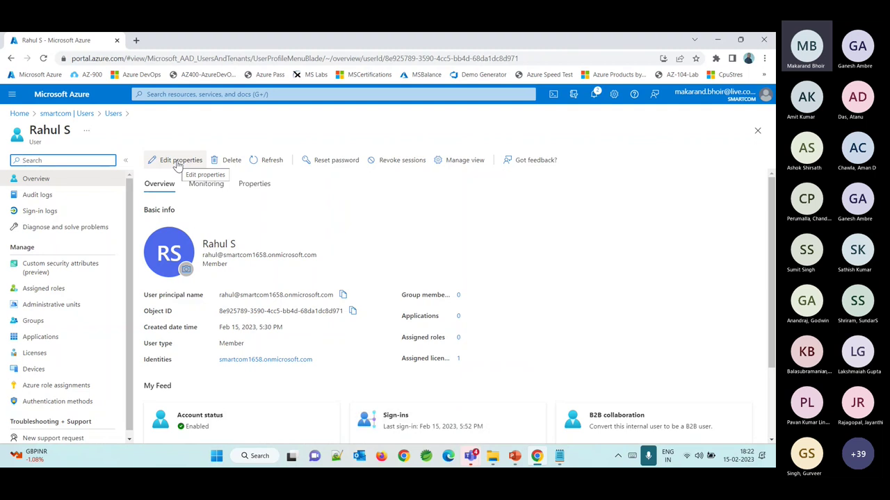
click(177, 164)
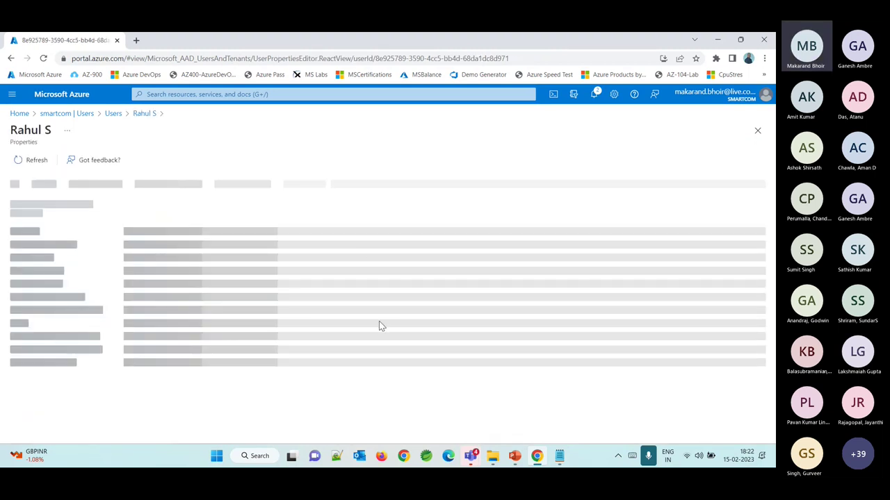
scroll(376, 330, down, 10)
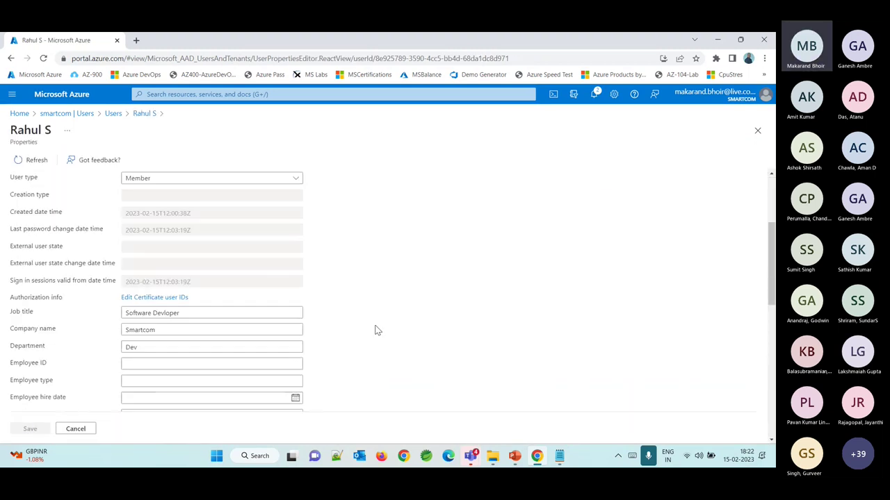
scroll(376, 331, down, 1)
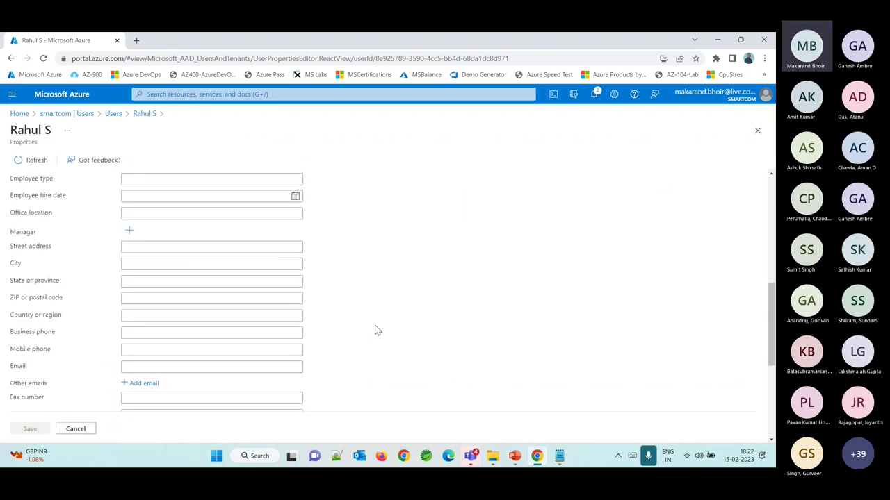
scroll(376, 331, up, 10)
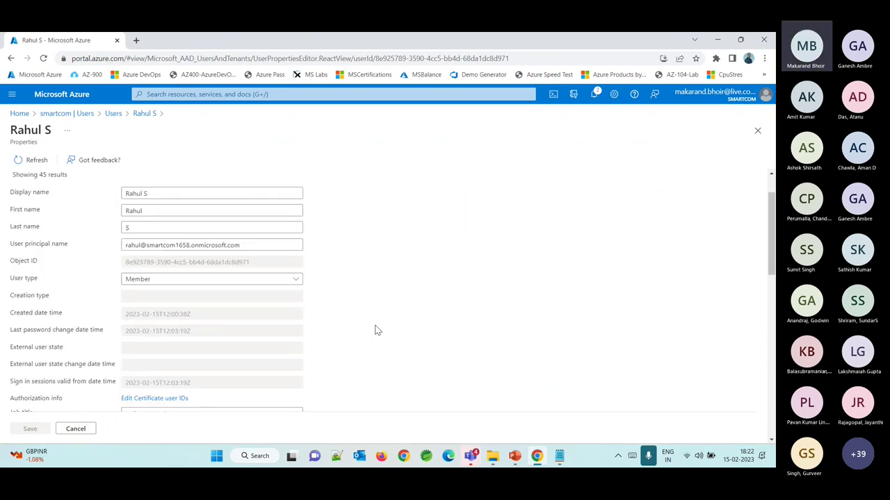
scroll(375, 330, down, 10)
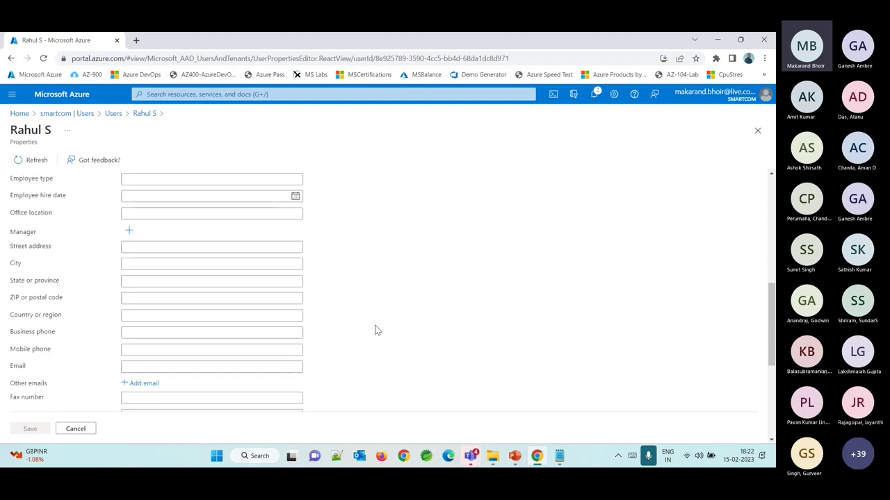
scroll(376, 330, down, 1)
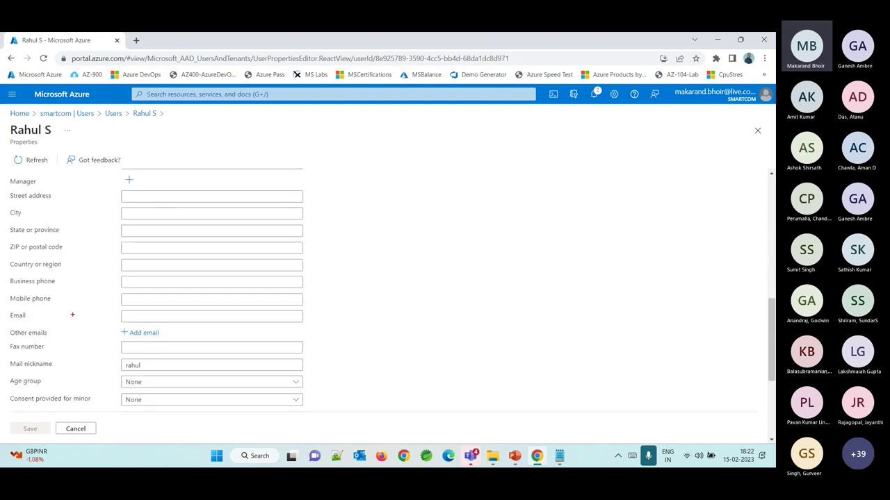
mouse_move(5, 292)
mouse_down()
mouse_move(192, 327)
mouse_move(364, 327)
mouse_up()
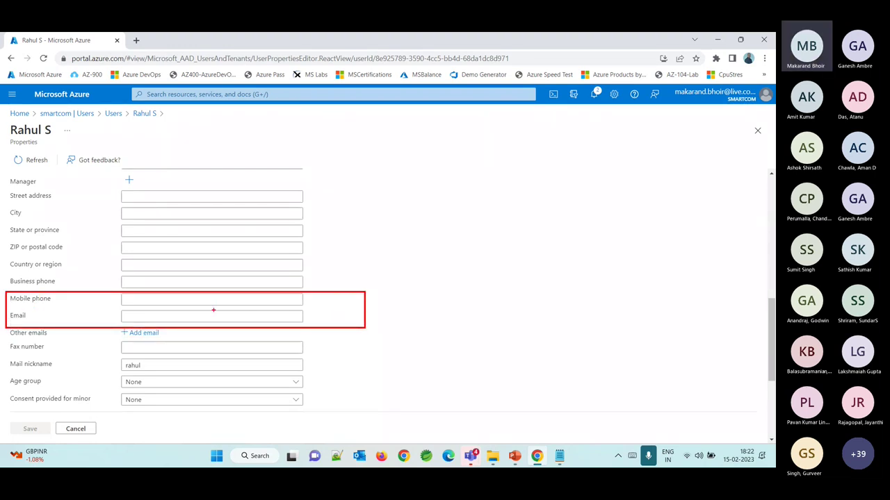
Step: Enter the user's mobile phone number in the Mobile phone field
key(Escape)
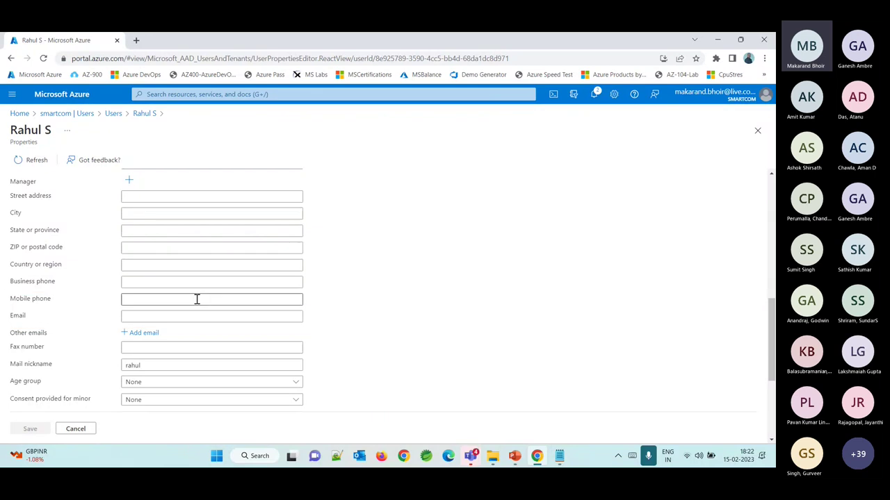
click(197, 299)
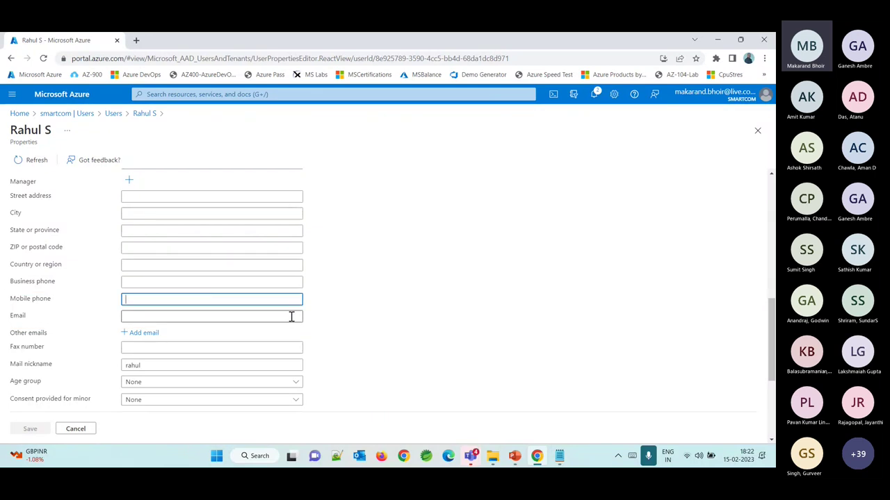
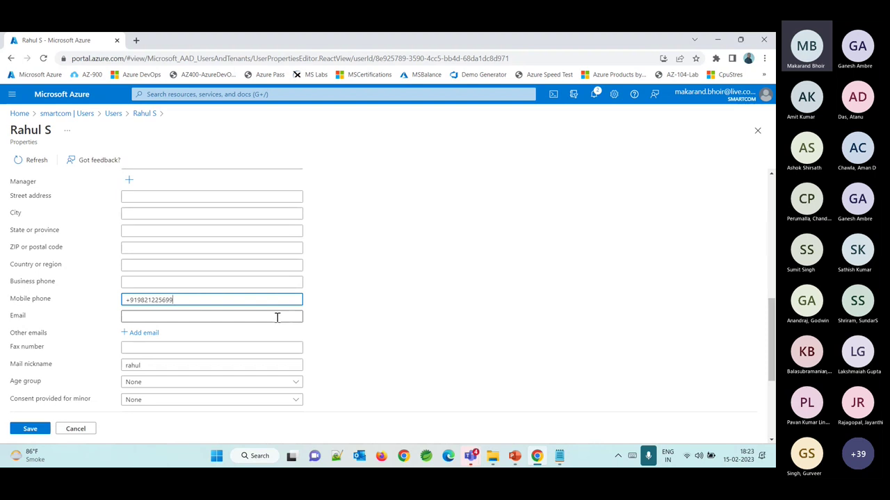
Step: Copy the user's e-mail address from Notepad into the Email field and save the properties
click(267, 318)
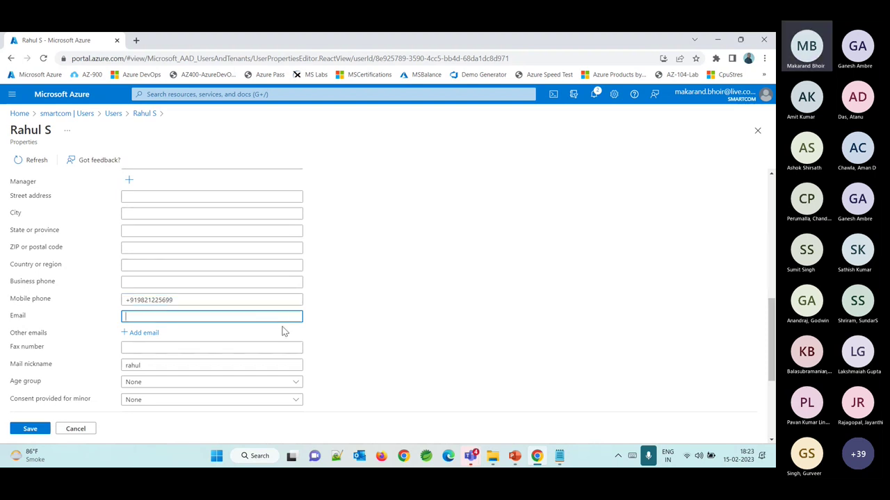
click(559, 456)
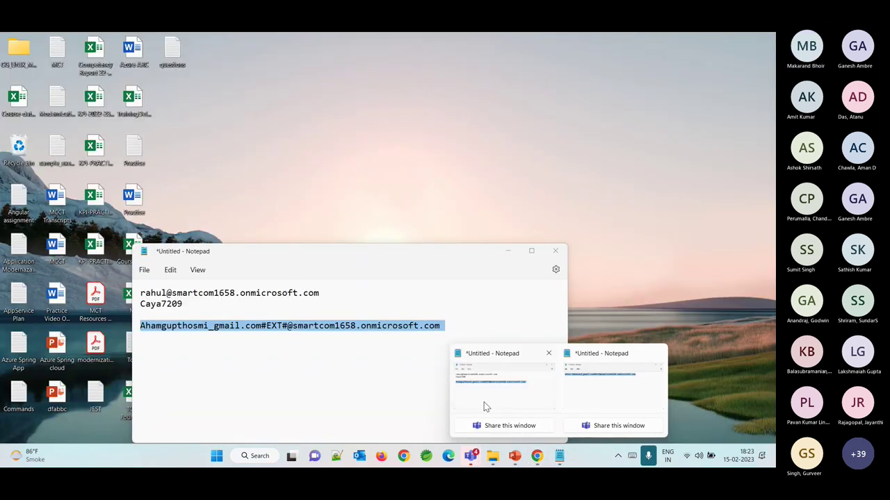
click(486, 407)
drag(321, 292, 74, 292)
key(ctrl+c)
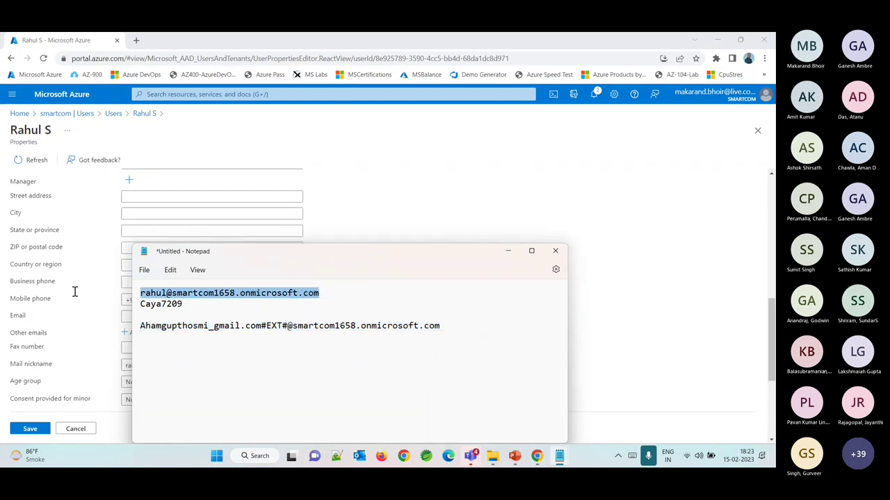
click(127, 317)
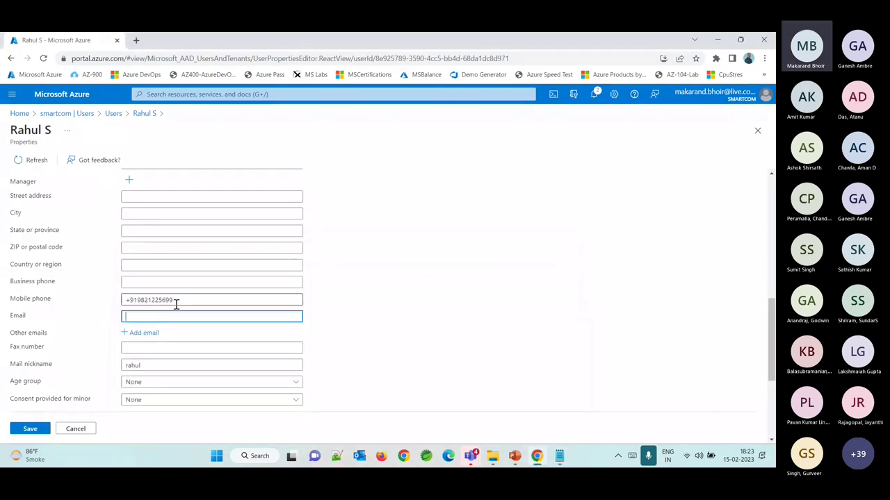
key(ctrl+v)
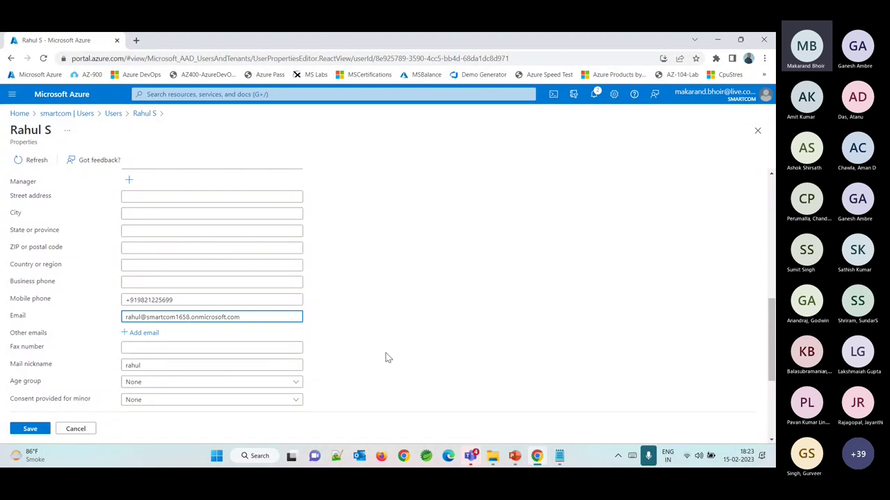
scroll(409, 345, down, 2)
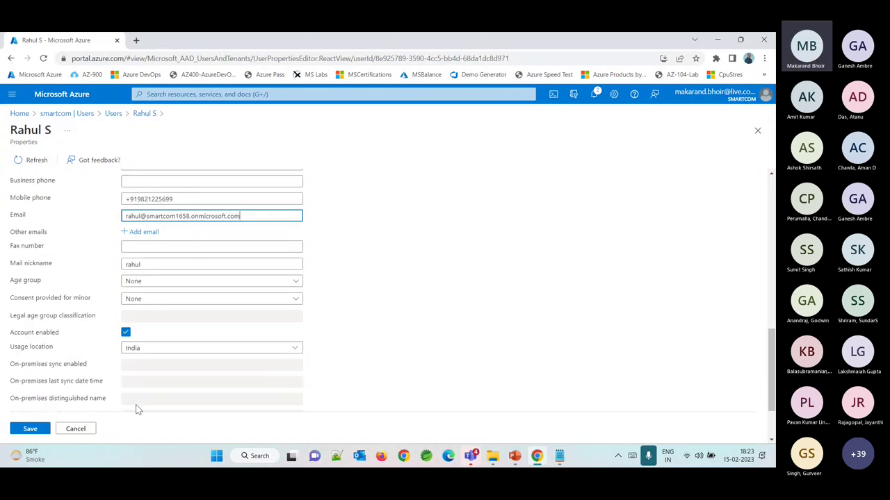
click(30, 429)
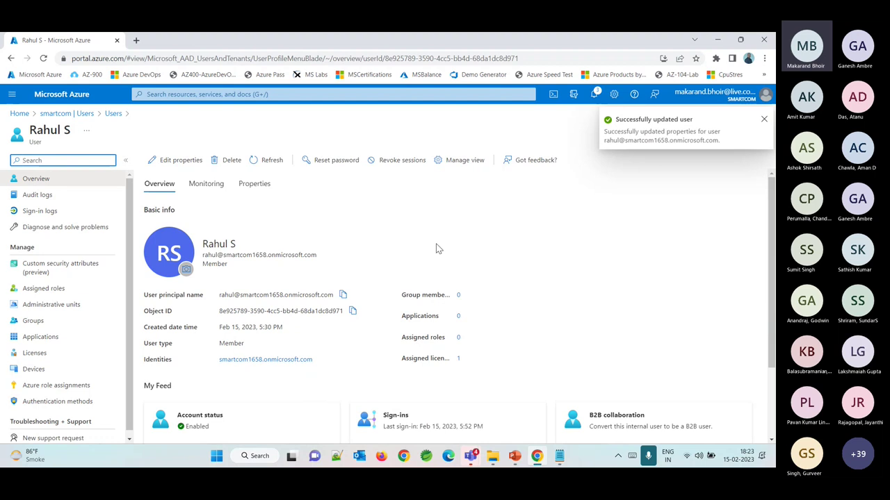
scroll(436, 245, down, 1)
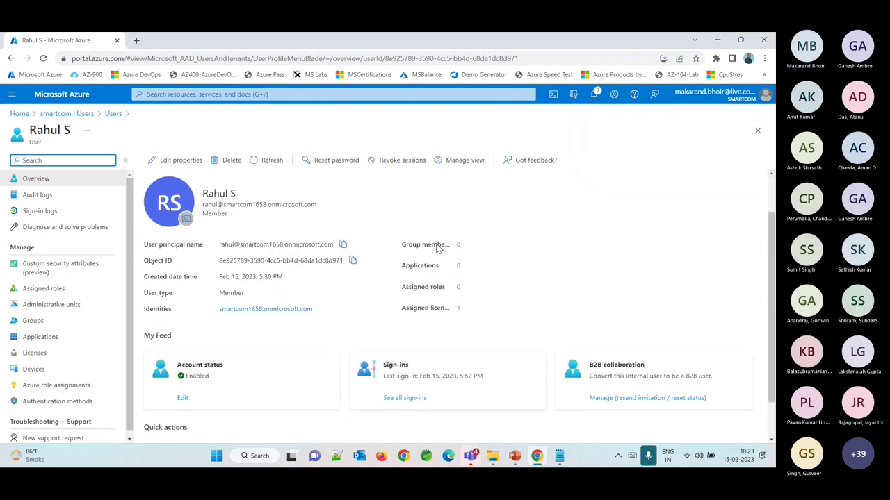
scroll(438, 249, down, 1)
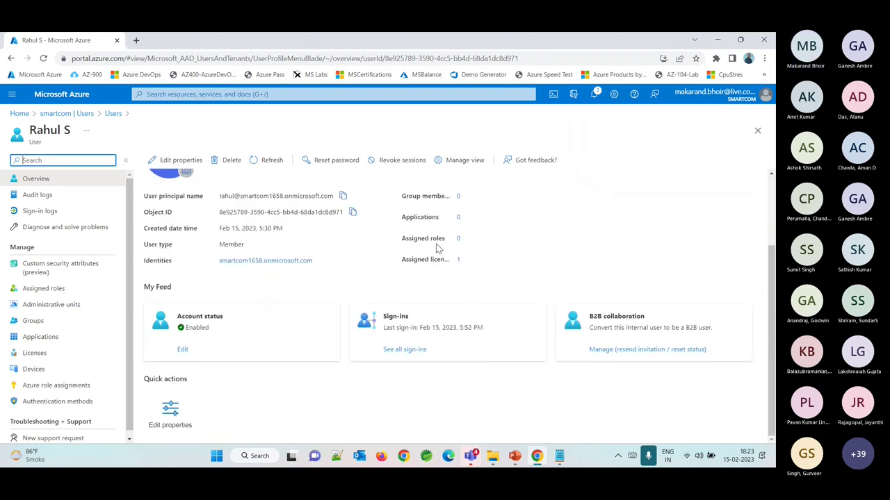
scroll(437, 246, up, 2)
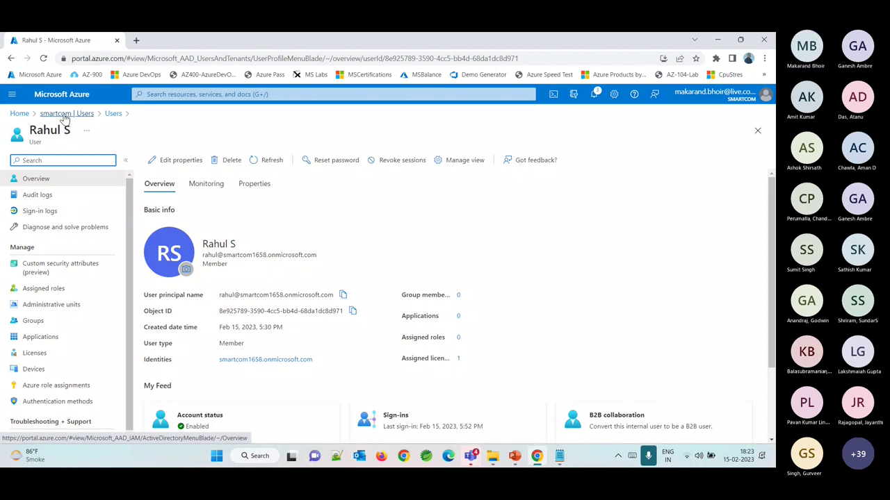
click(176, 160)
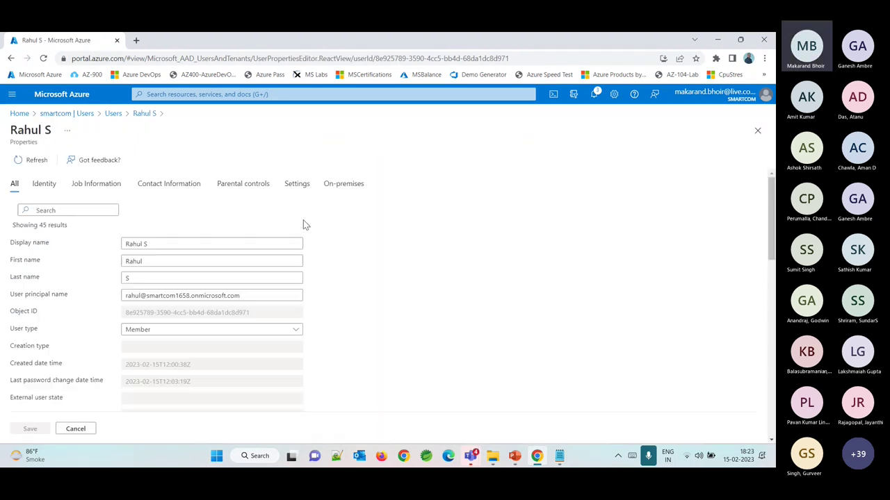
scroll(303, 225, down, 10)
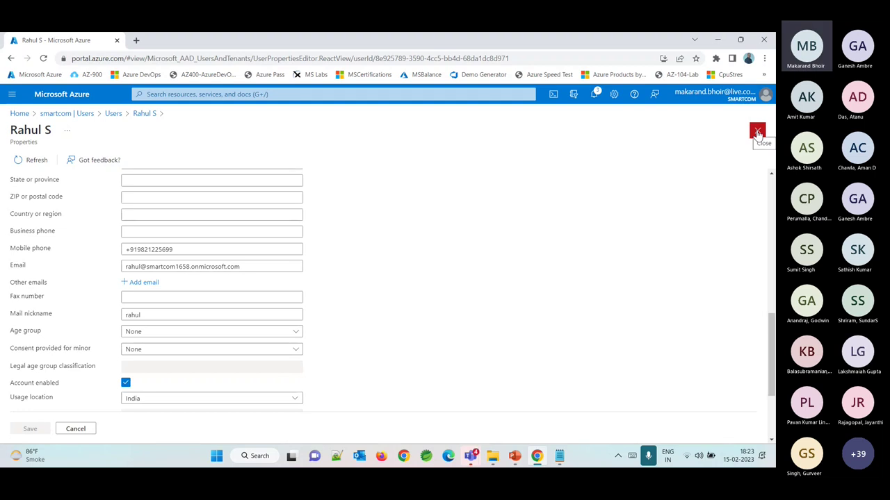
click(758, 133)
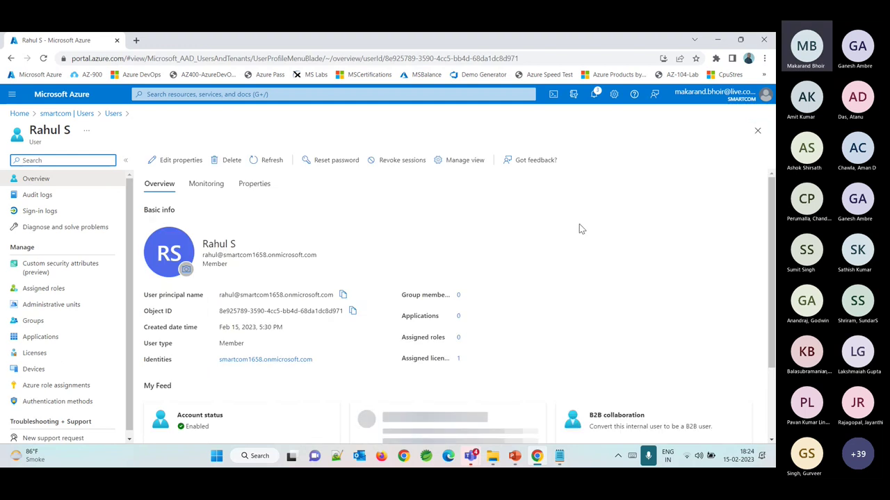
Step: In a new Incognito window, open portal.azure.com, submit the user's e-mail, and choose Forgot my password
key(ctrl+shift+n)
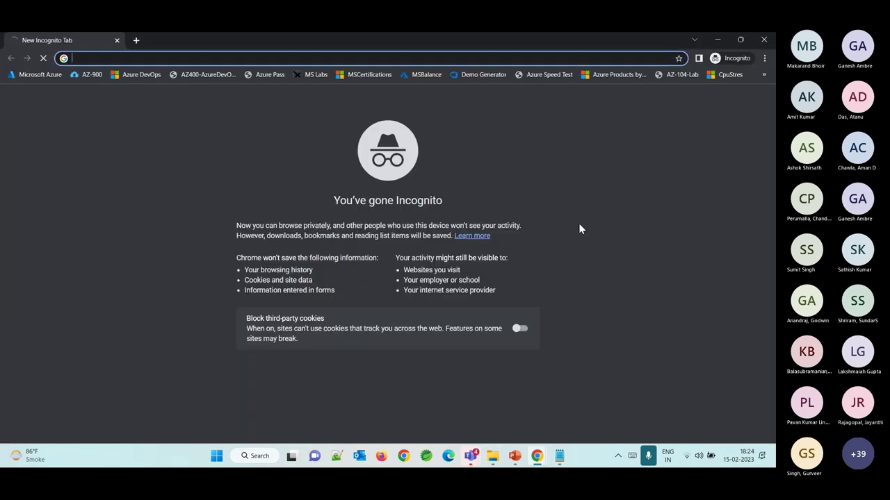
text(po)
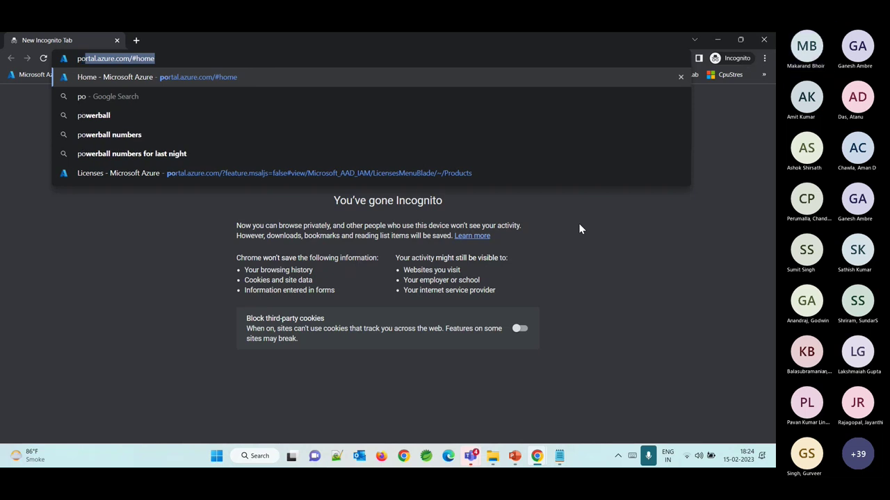
key(Return)
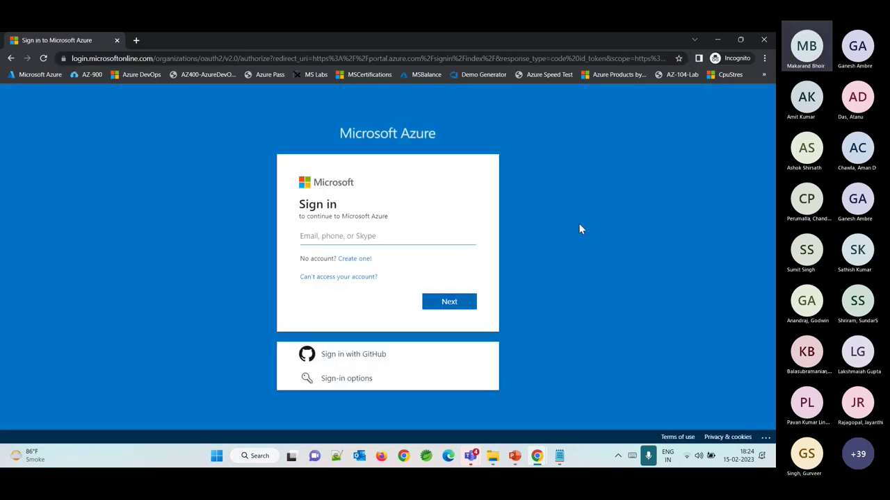
key(ctrl+v)
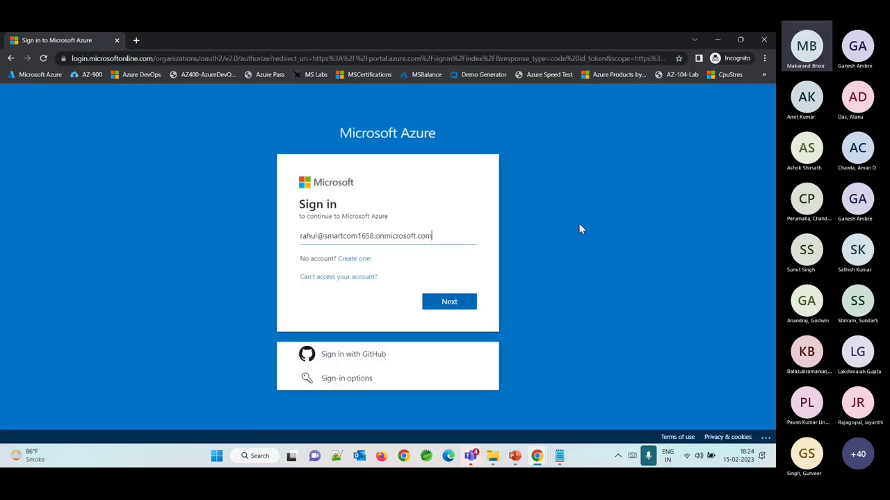
key(Return)
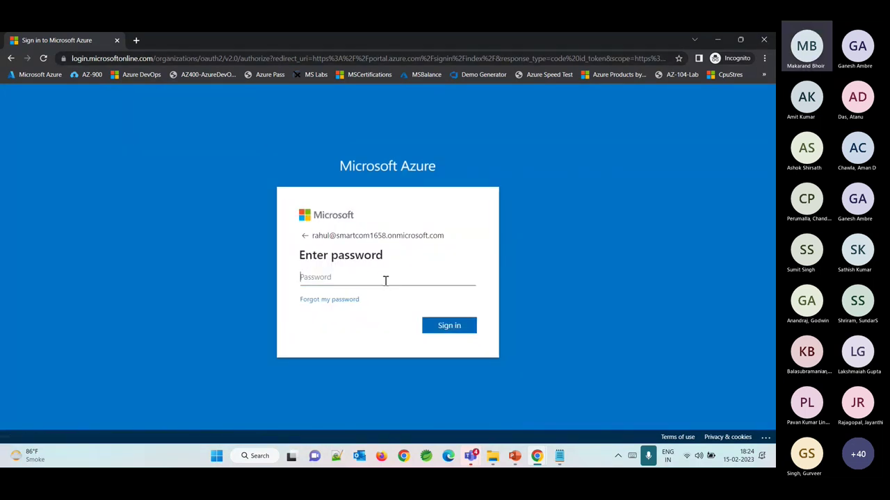
click(324, 303)
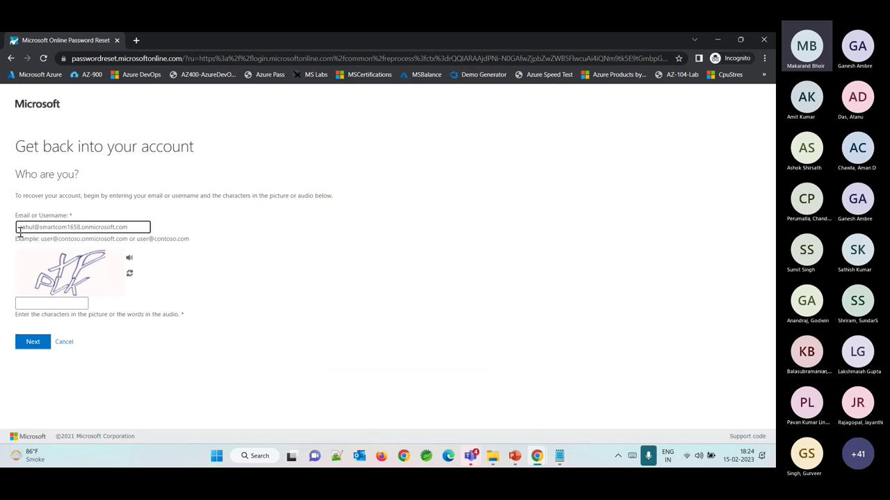
Step: Enter the captcha characters shown and continue to the mobile-phone verification step
click(60, 303)
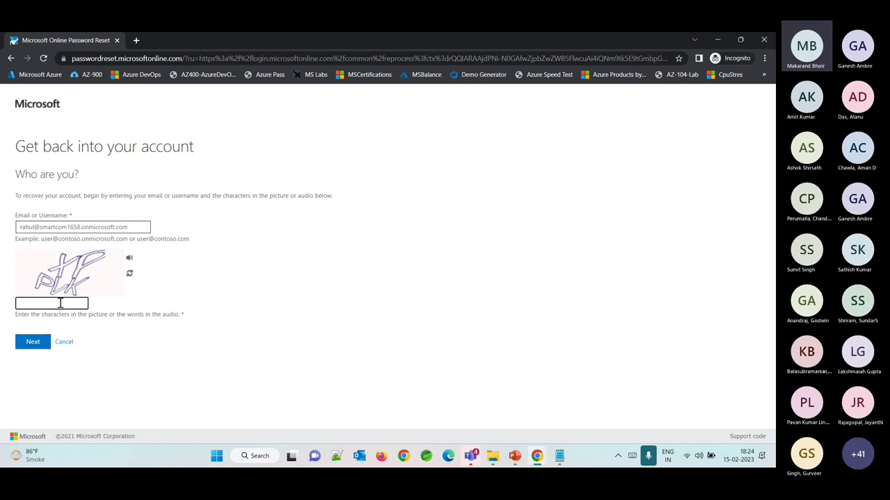
text(XPPVK)
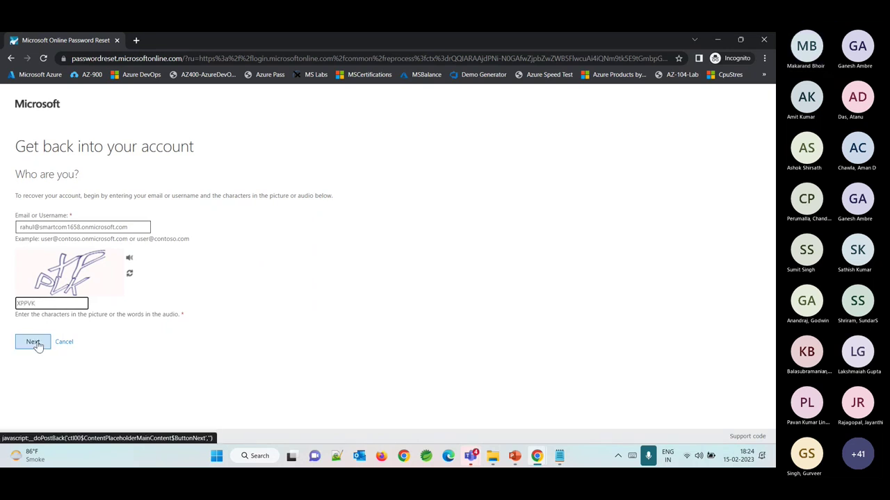
click(36, 341)
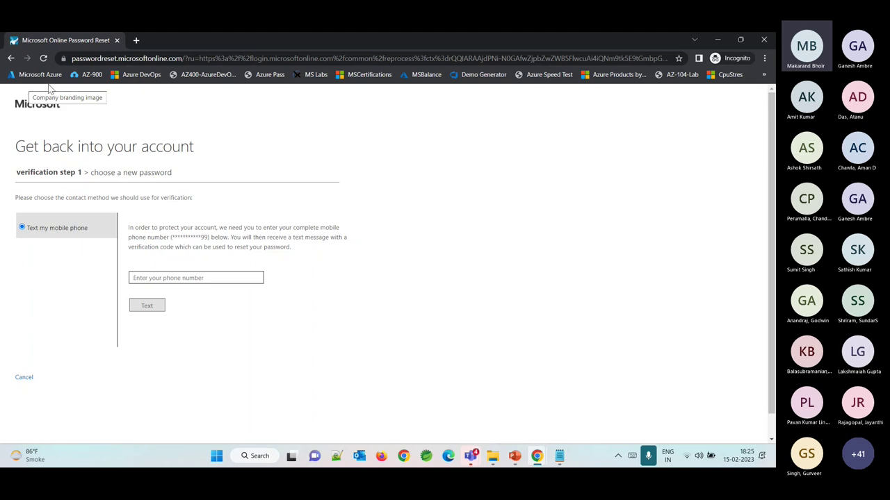
Step: Close the password-reset window, select the requested e-mail in Teams chat, and reopen Azure Users
click(765, 42)
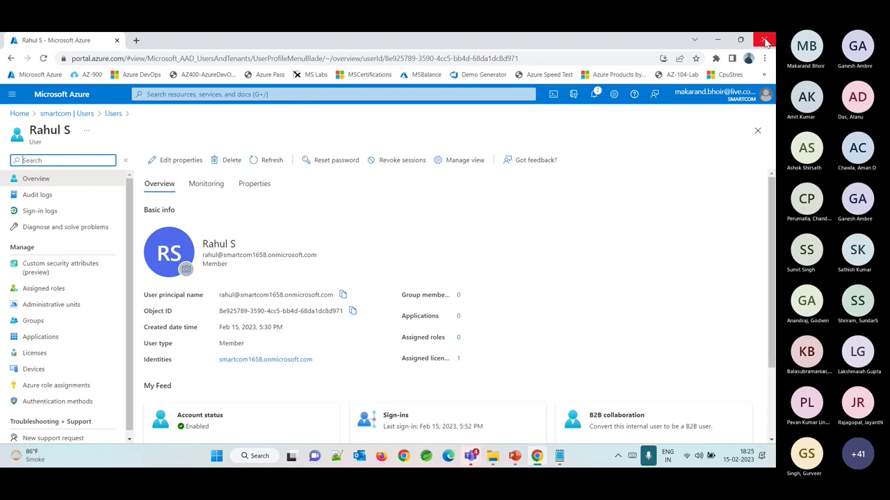
mouse_move(471, 456)
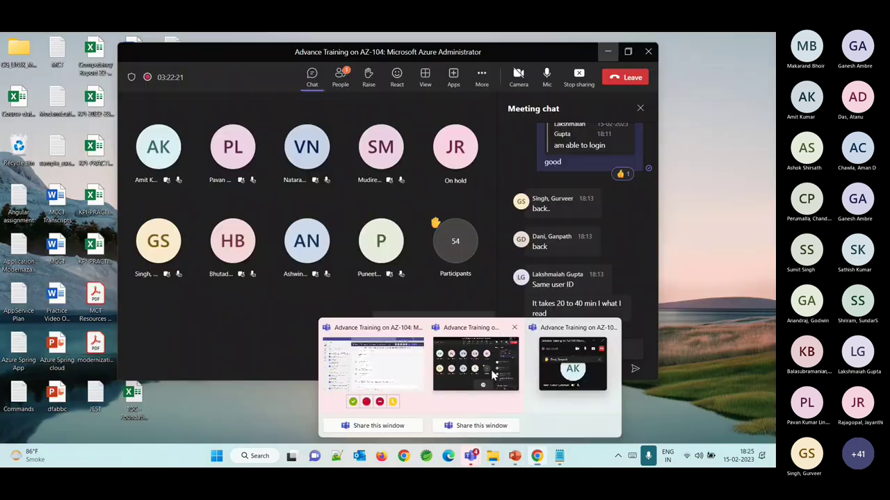
click(492, 375)
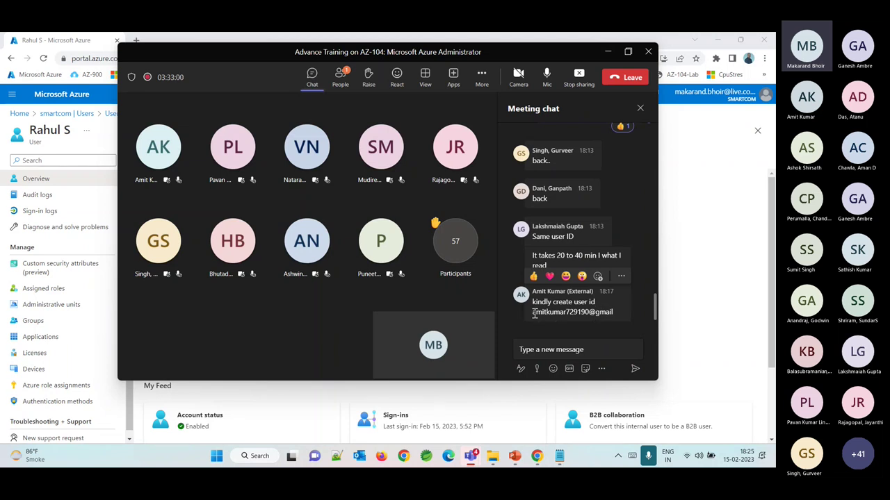
drag(532, 314, 613, 315)
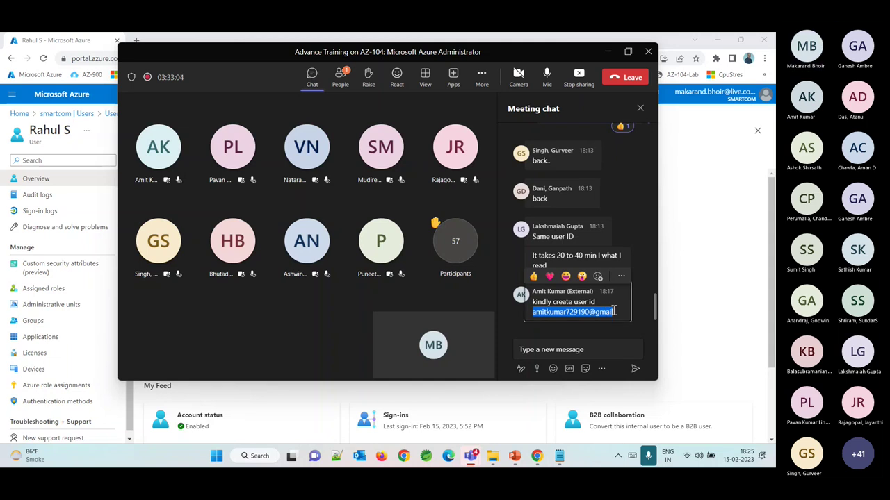
click(55, 114)
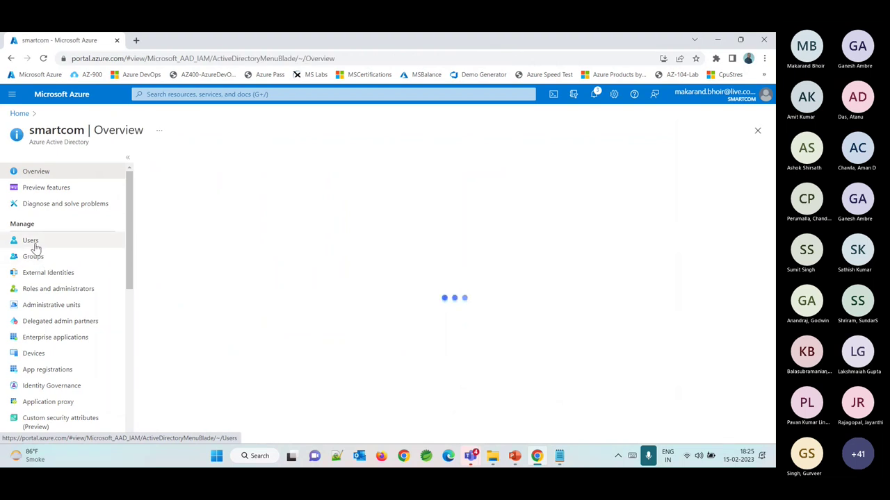
click(34, 246)
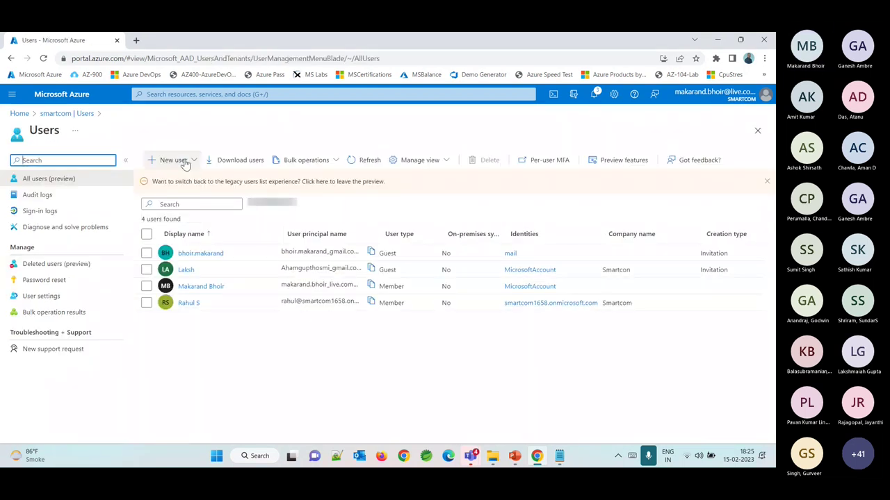
Step: Start a guest invite and enter the participant's display name, e-mail, first and last name
click(173, 161)
click(182, 218)
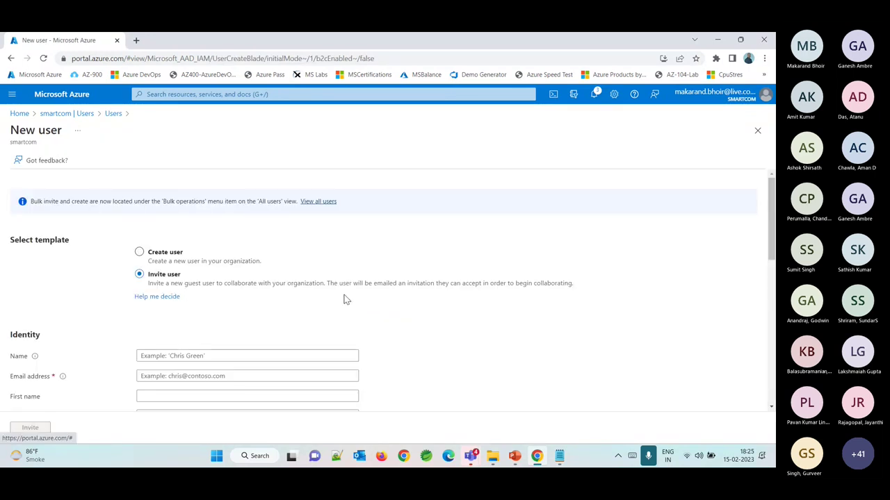
scroll(375, 316, down, 3)
click(224, 255)
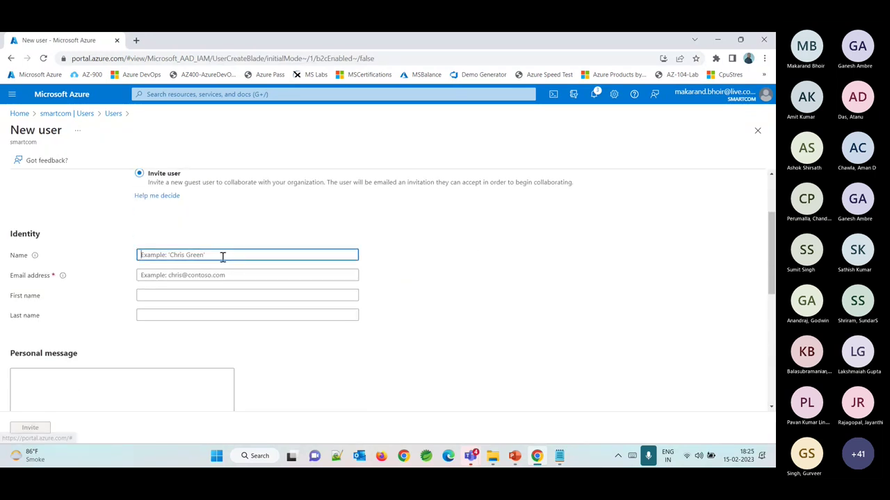
text(A)
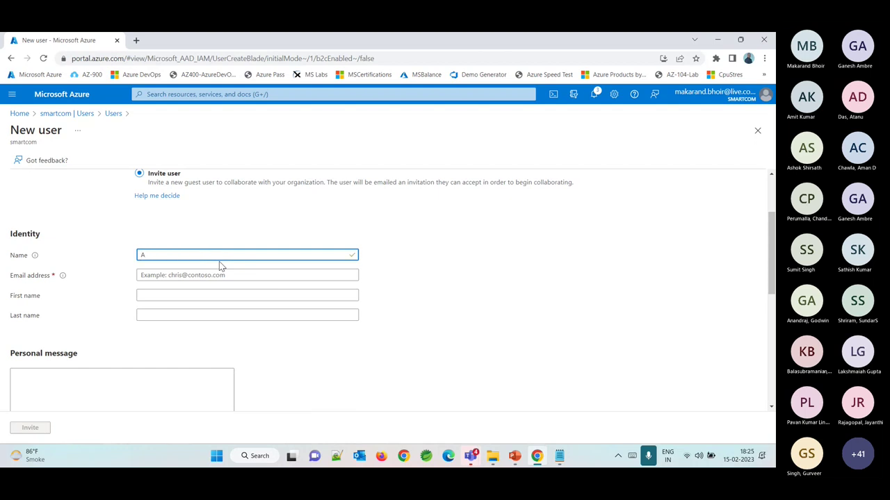
text(mit)
click(212, 278)
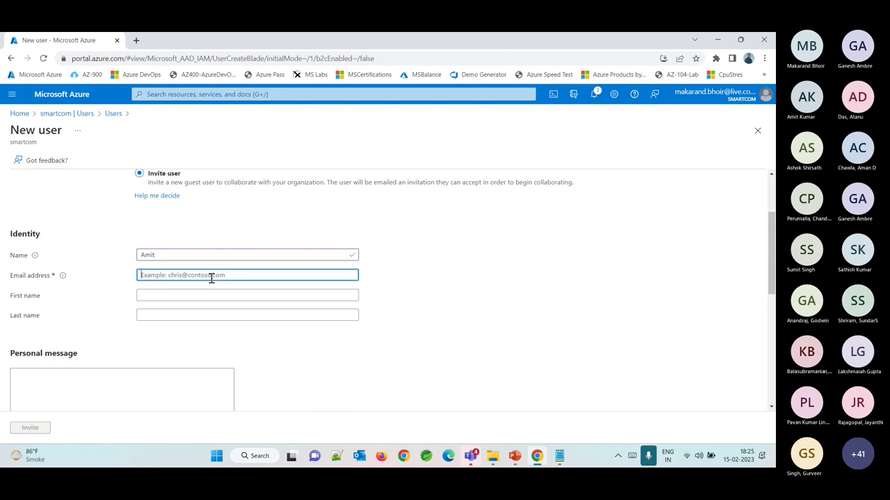
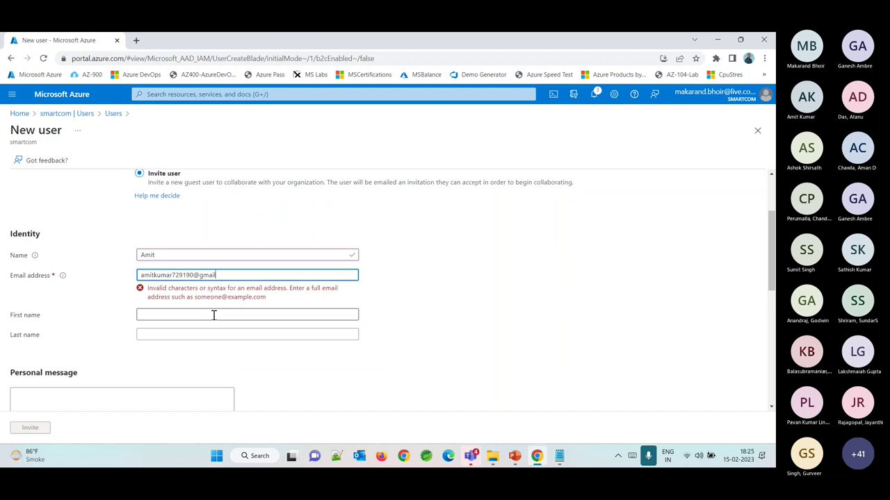
click(214, 297)
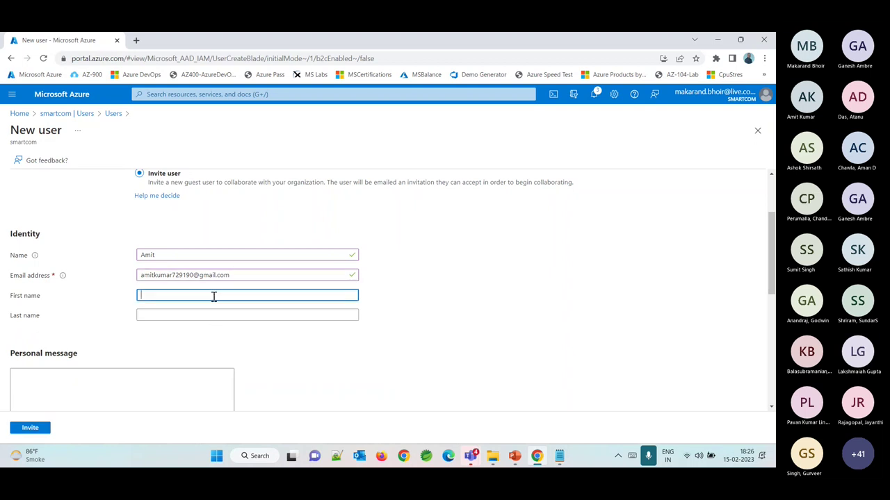
text(Amit)
key(Tab)
text(K)
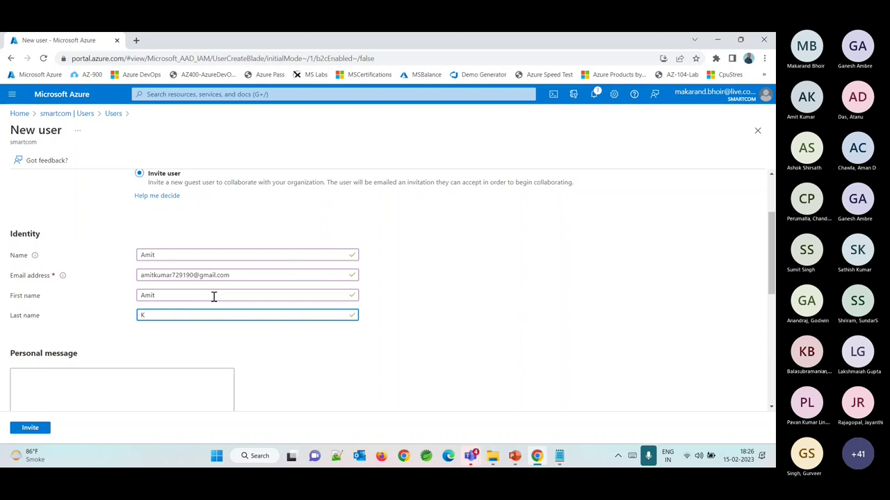
click(507, 330)
Step: Set usage location India, job title Dev, department Dev, and company name Smartco
scroll(508, 331, down, 2)
scroll(509, 332, down, 2)
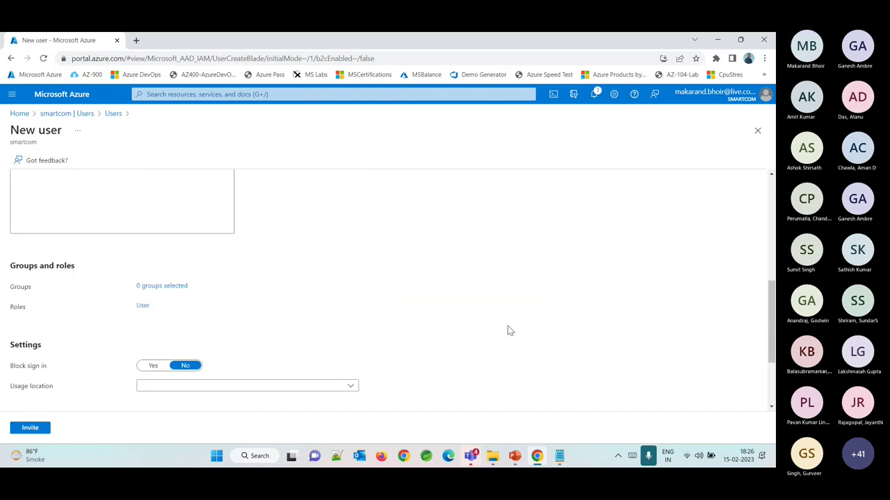
scroll(440, 327, down, 2)
scroll(426, 327, down, 1)
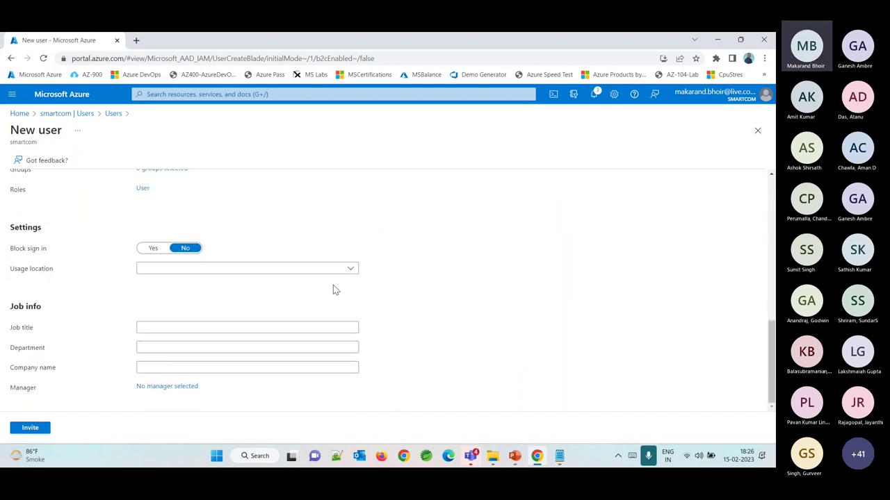
click(282, 269)
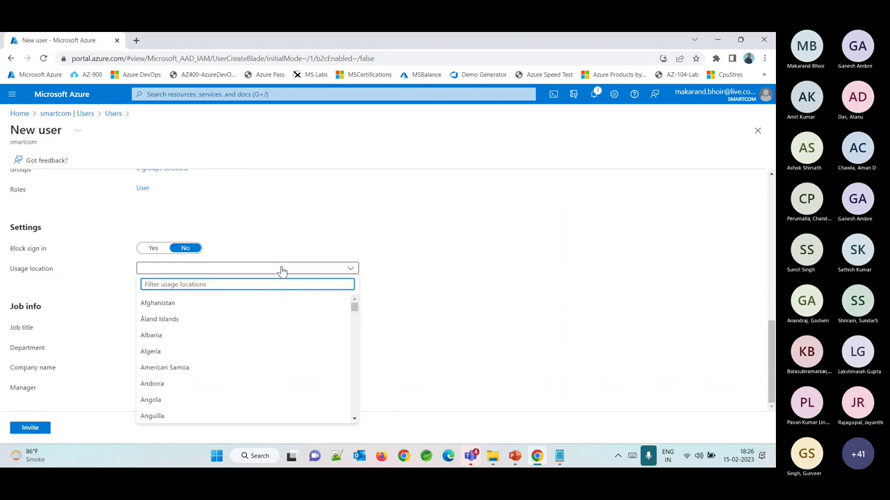
text(India)
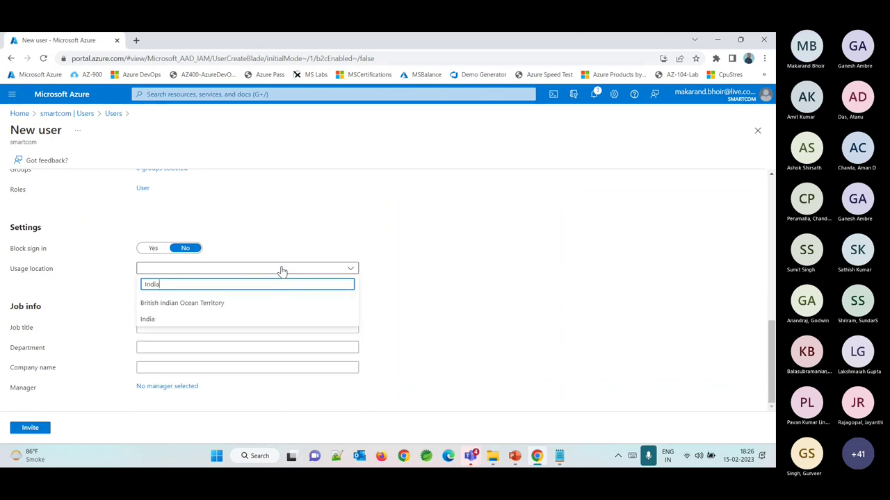
click(165, 319)
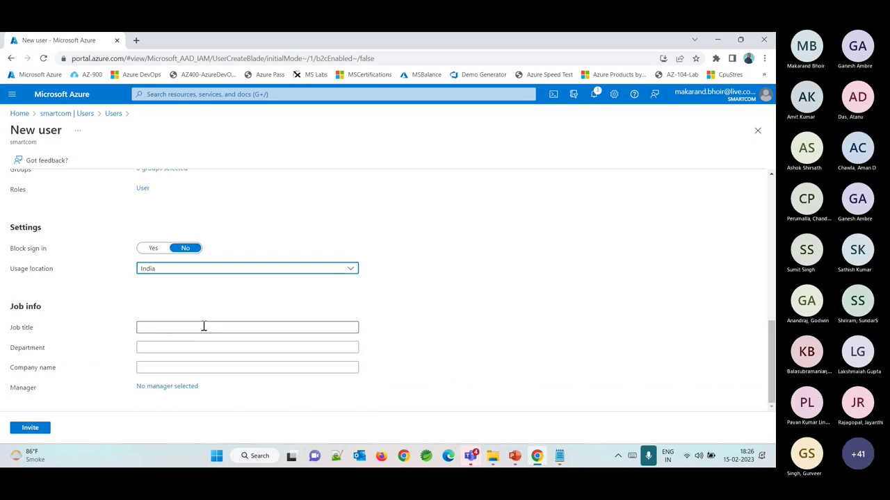
click(204, 326)
text(Dev)
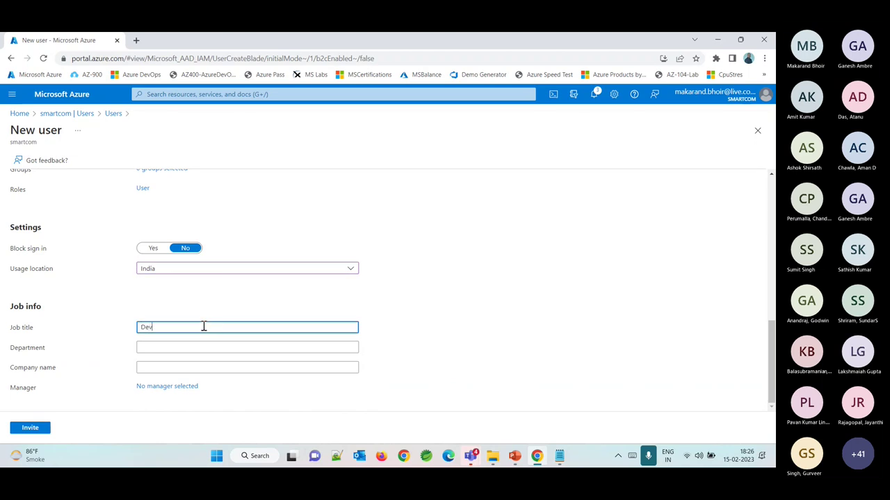
key(Tab)
text(Dev)
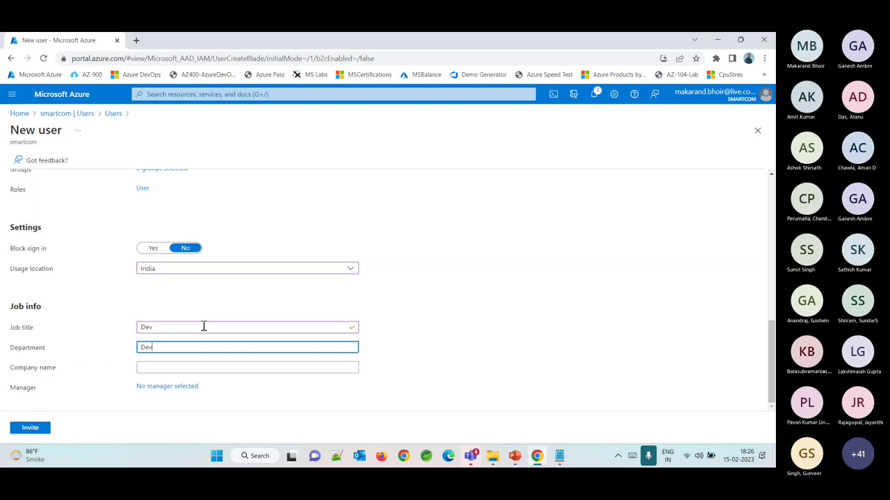
key(Tab)
text(S)
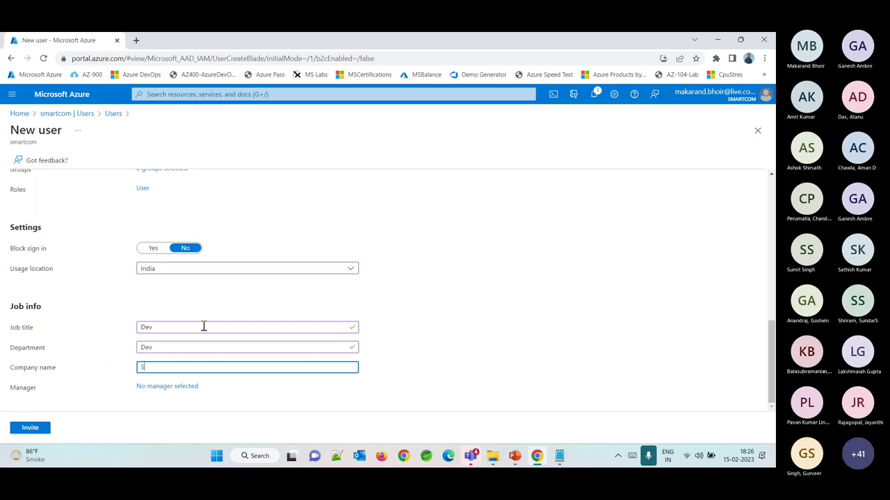
text(martcon)
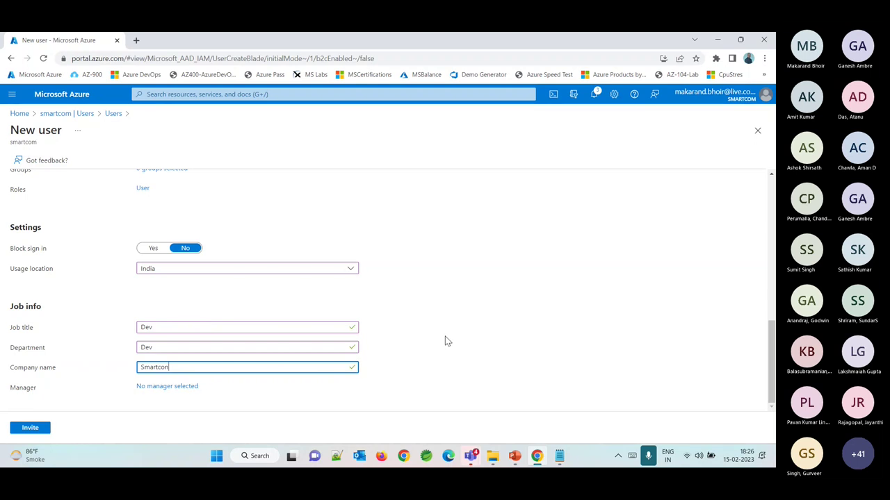
key(BackSpace)
Step: Complete the company as Smartcom, send the guest invite, and select the next requested e-mail in Teams
text(m)
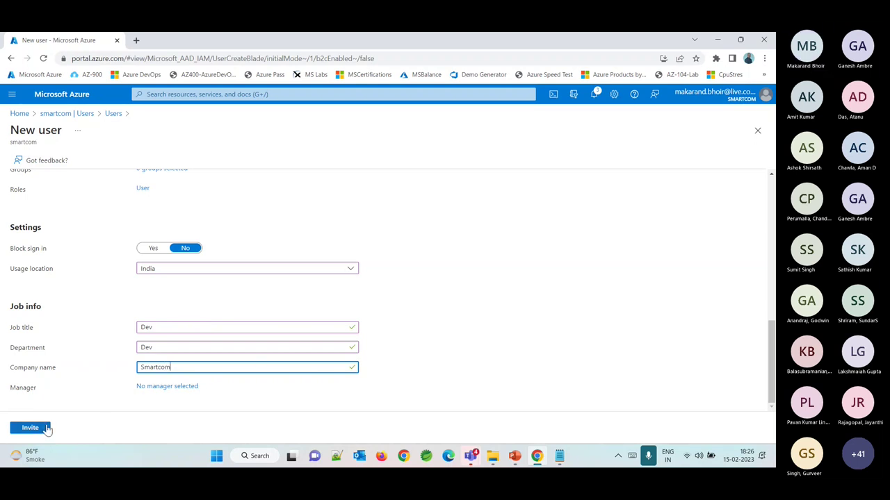
click(44, 429)
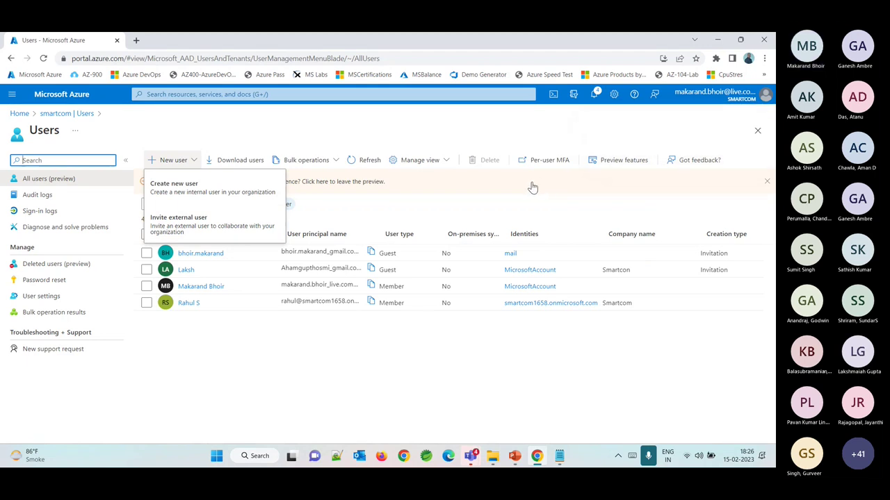
mouse_move(470, 456)
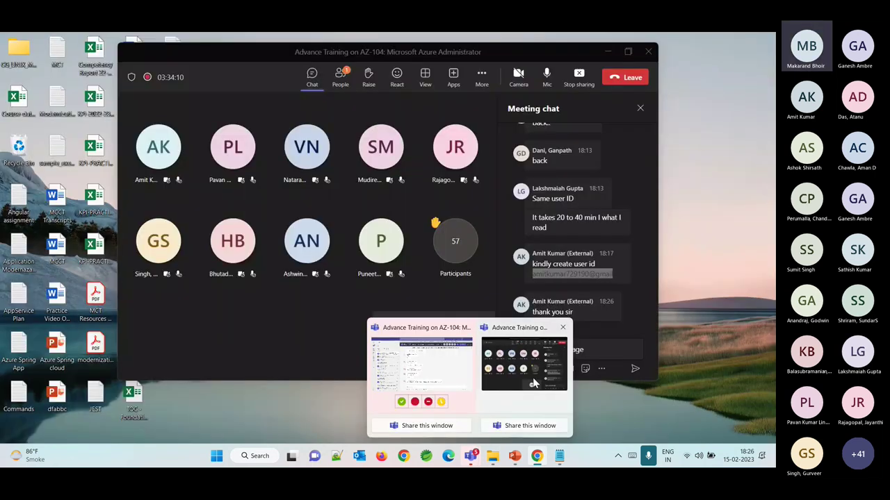
click(512, 412)
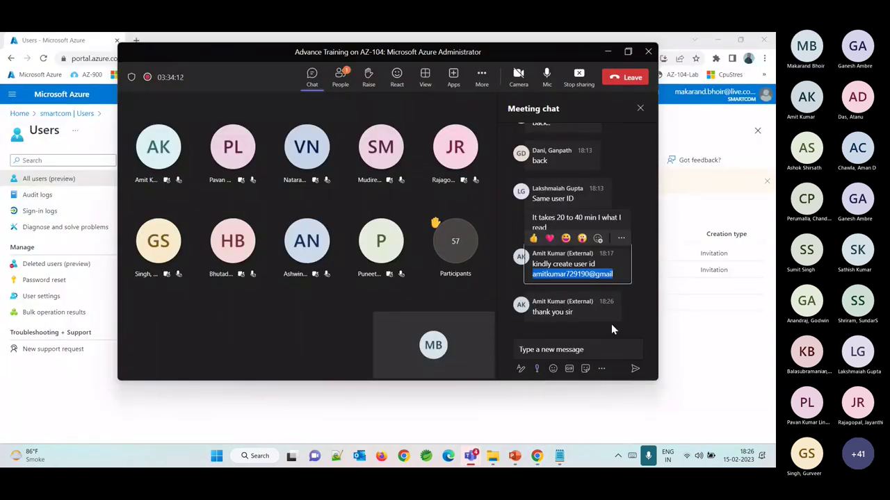
click(450, 300)
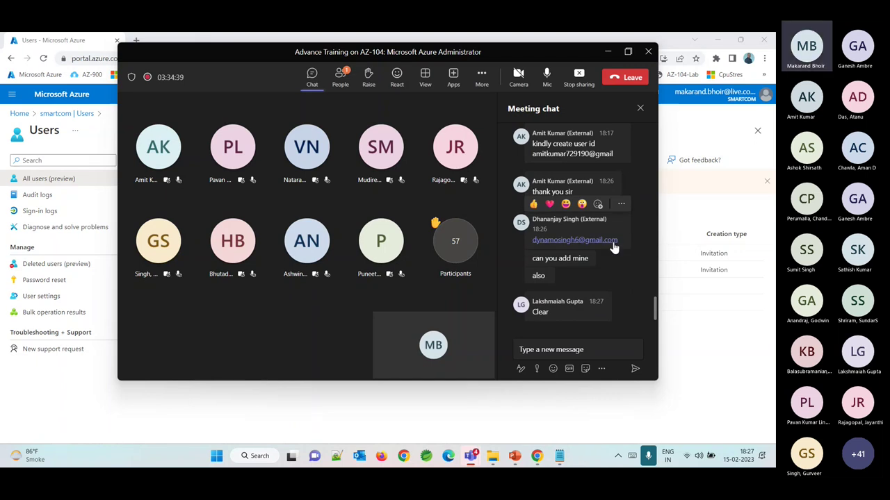
drag(618, 241, 536, 244)
key(ctrl+c)
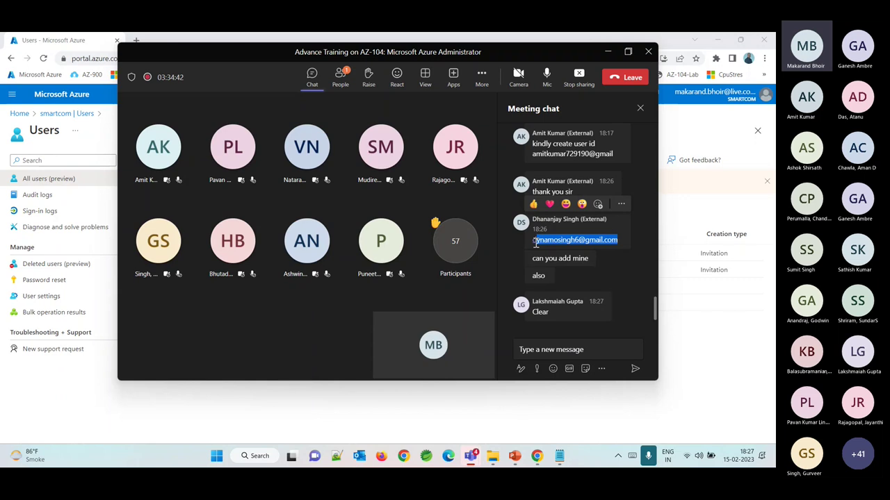
Step: Open UserInviteTemplate from the Bulk Template folder in Excel
click(332, 401)
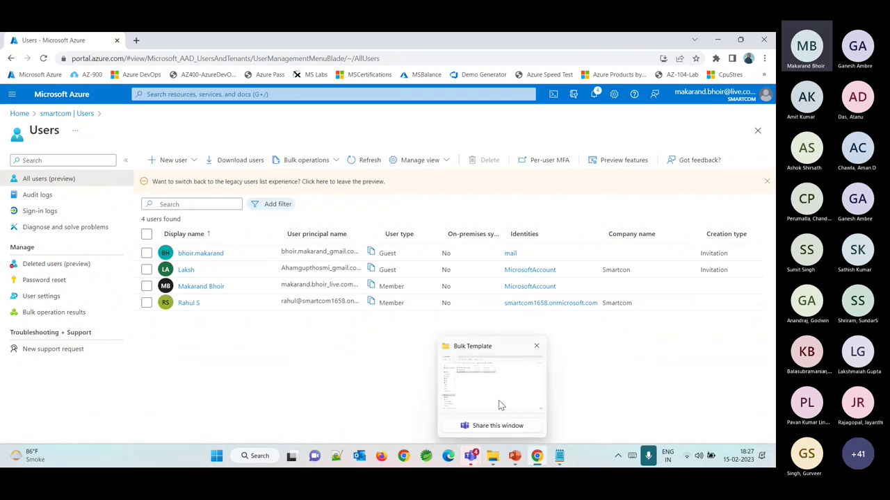
click(501, 403)
click(155, 163)
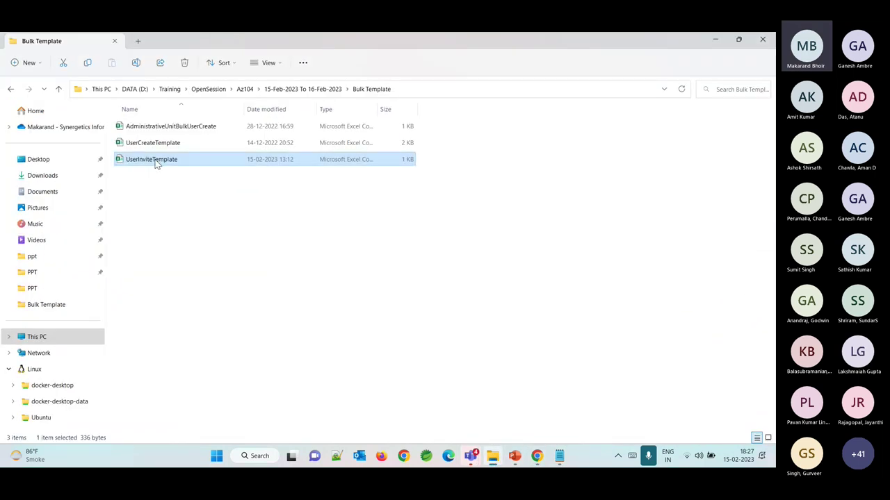
double_click(156, 163)
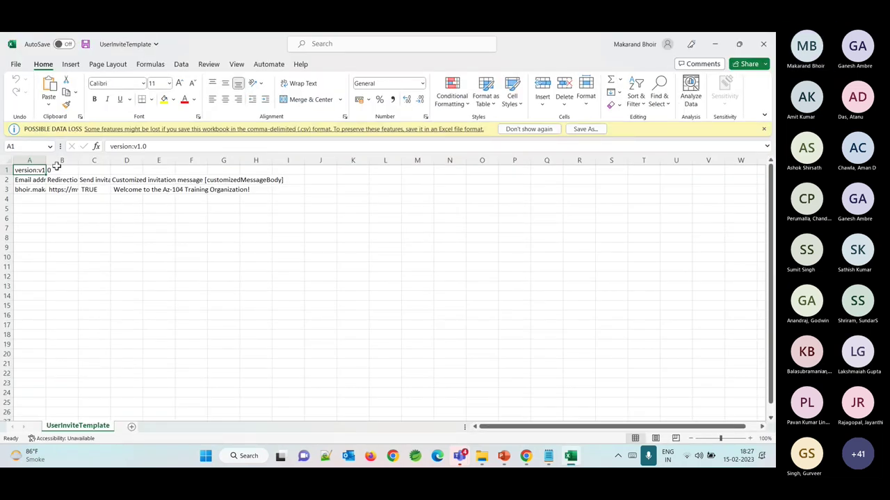
Step: Widen column A, paste the participant's e-mail into A4, and copy row 3's settings B3:H3 into row 4
drag(46, 161, 83, 161)
click(40, 199)
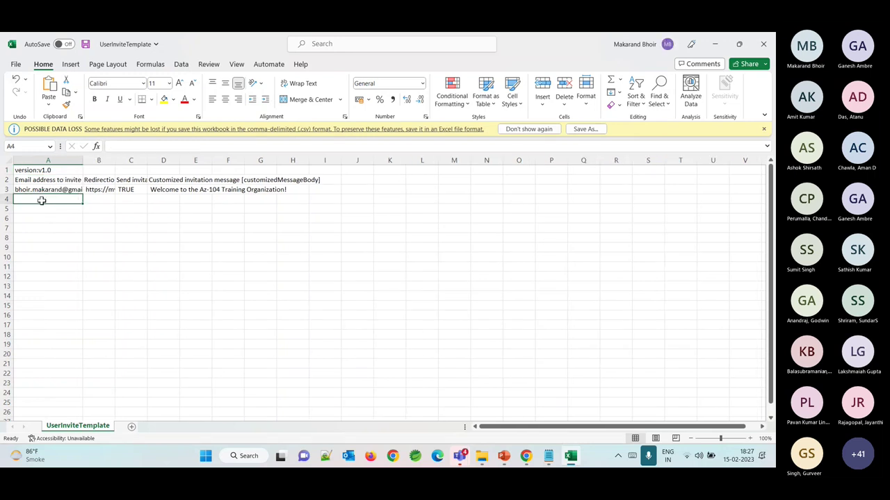
key(ctrl+v)
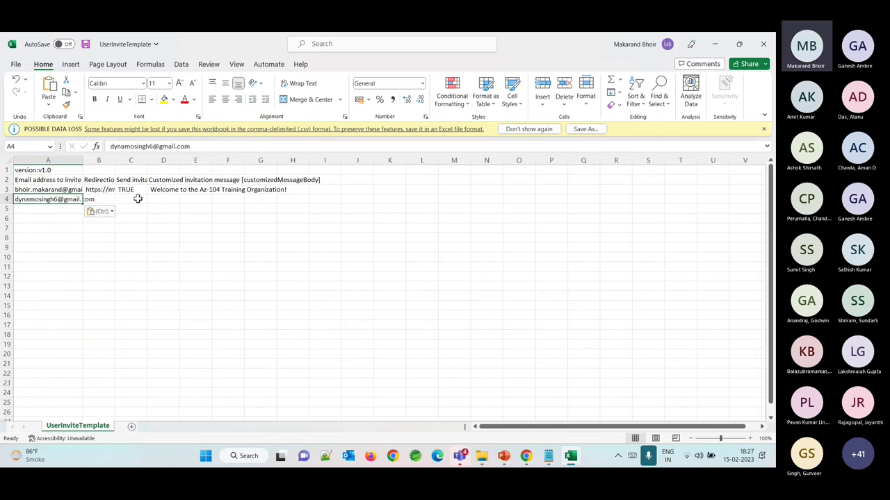
click(101, 190)
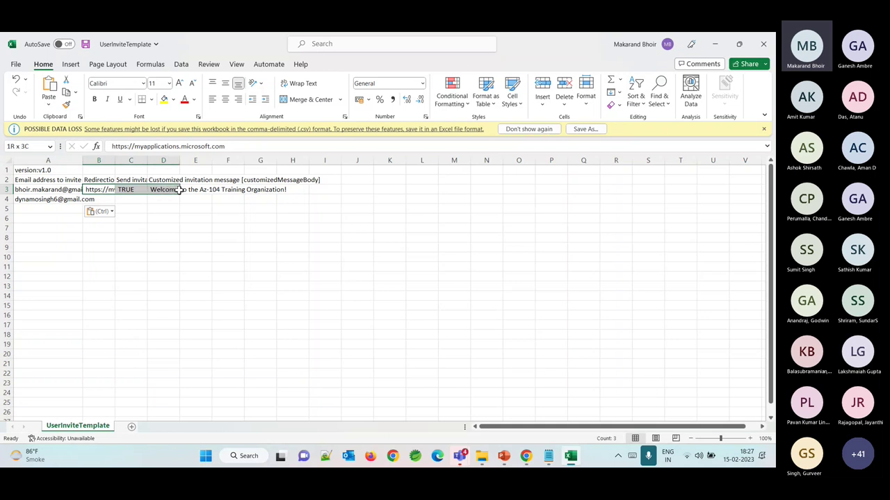
drag(42, 189, 290, 190)
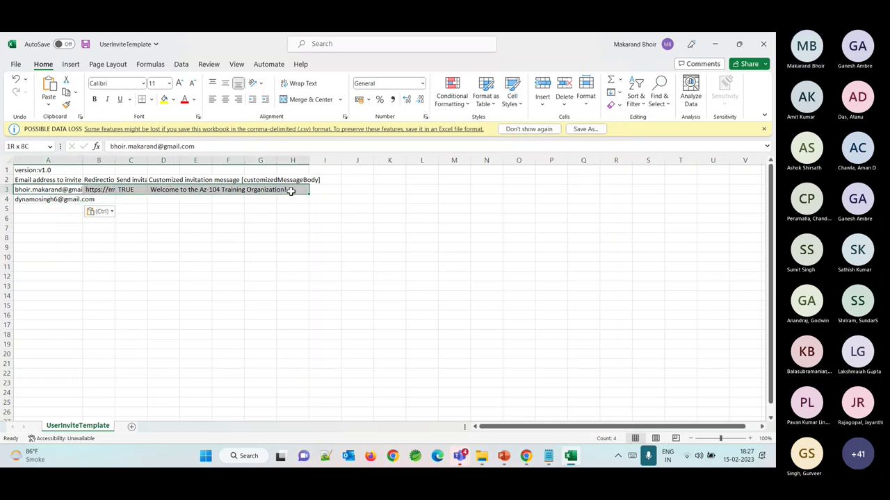
click(118, 190)
drag(98, 190, 292, 191)
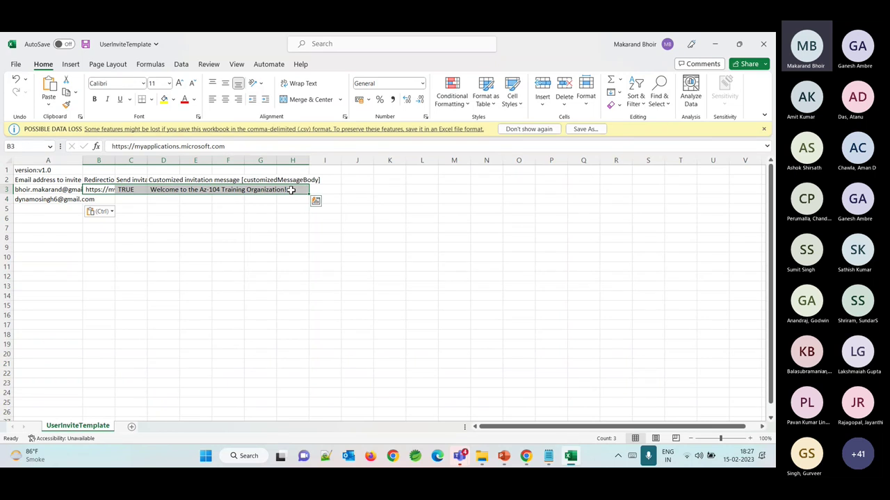
key(ctrl+c)
key(ctrl+q)
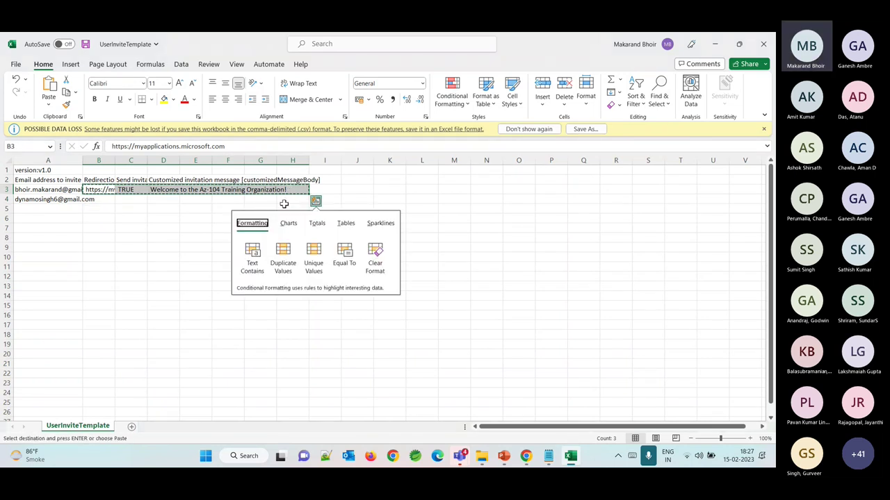
click(99, 202)
key(Return)
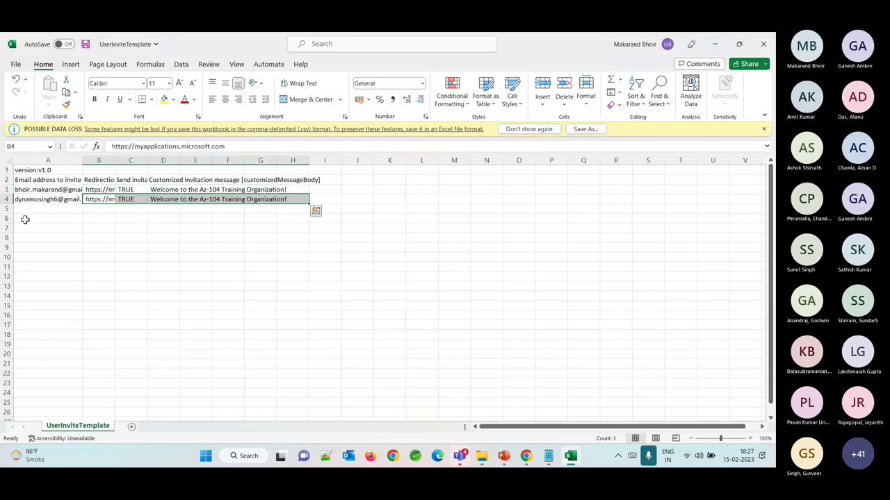
Step: Duplicate the row 4 invitee entry into row 5 and return to the Teams chat
click(30, 201)
key(shift+Right)
key(shift+Right)
key(shift+Right)
key(shift+Right)
key(shift+Right)
key(shift+Right)
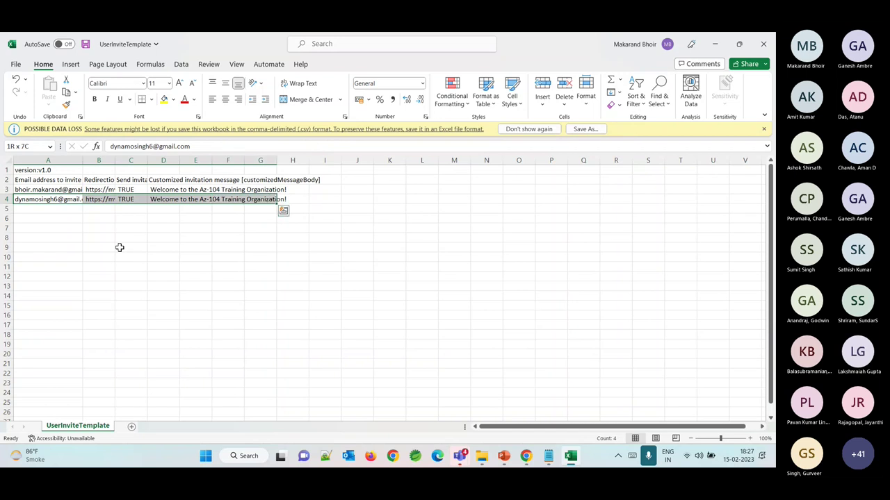
key(ctrl+c)
key(Down)
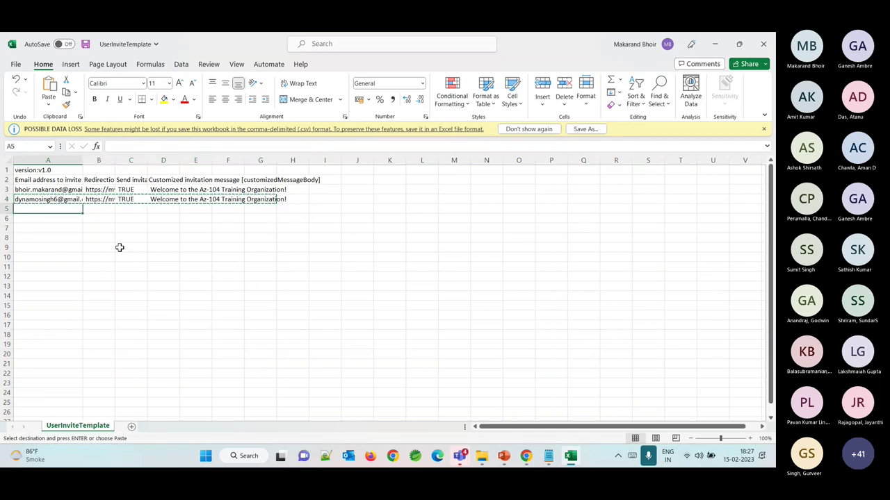
key(Return)
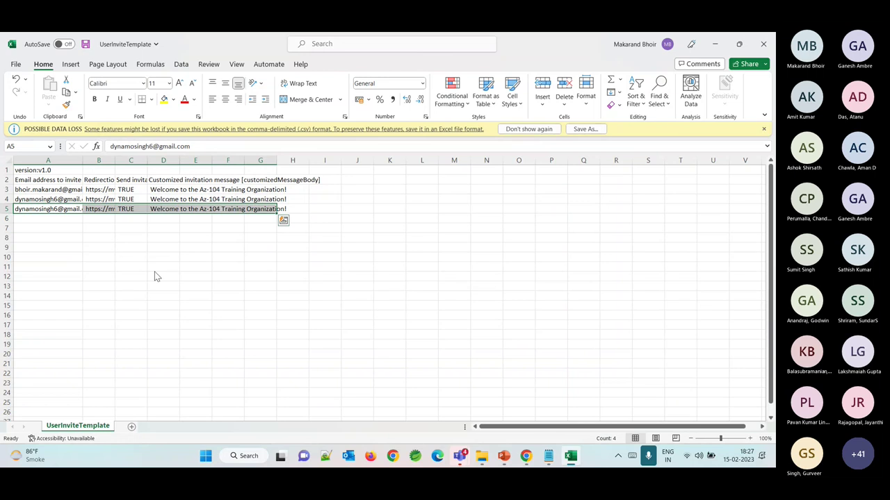
key(alt+Tab)
key(alt+Tab)
key(alt+Tab)
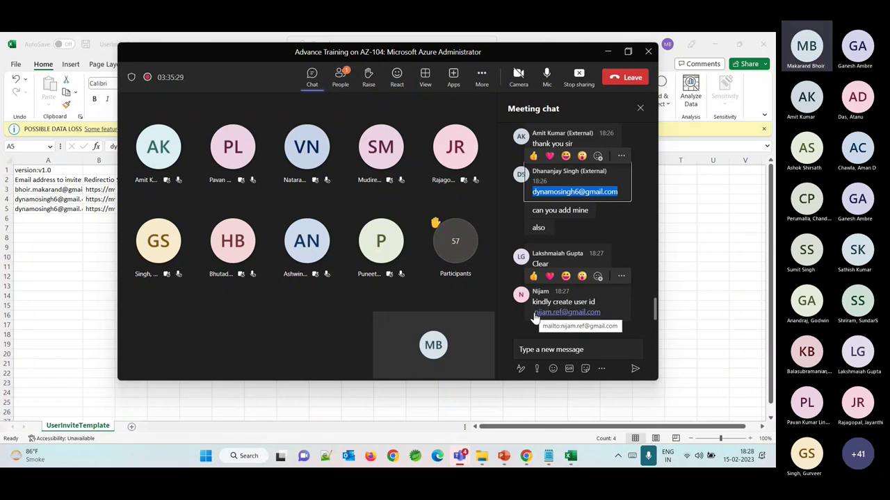
Step: Copy two participants' e-mails from the Teams chat into cells A5 and A6
drag(534, 315, 610, 318)
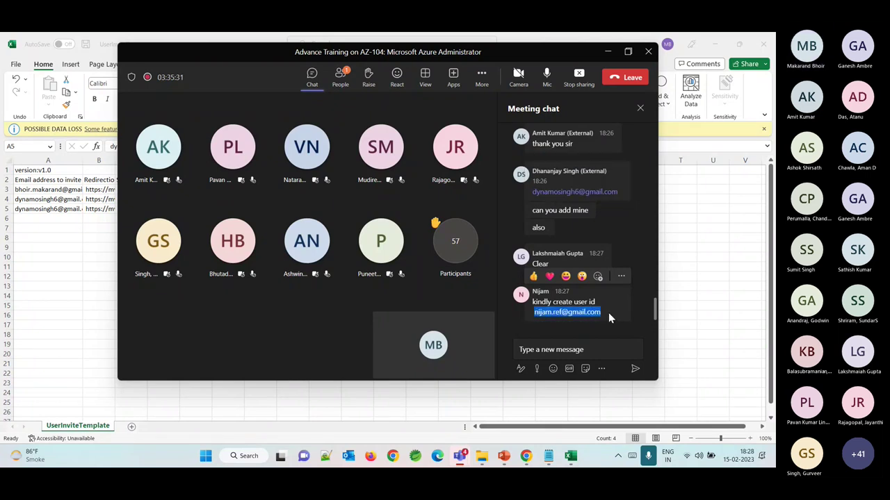
key(alt+Tab)
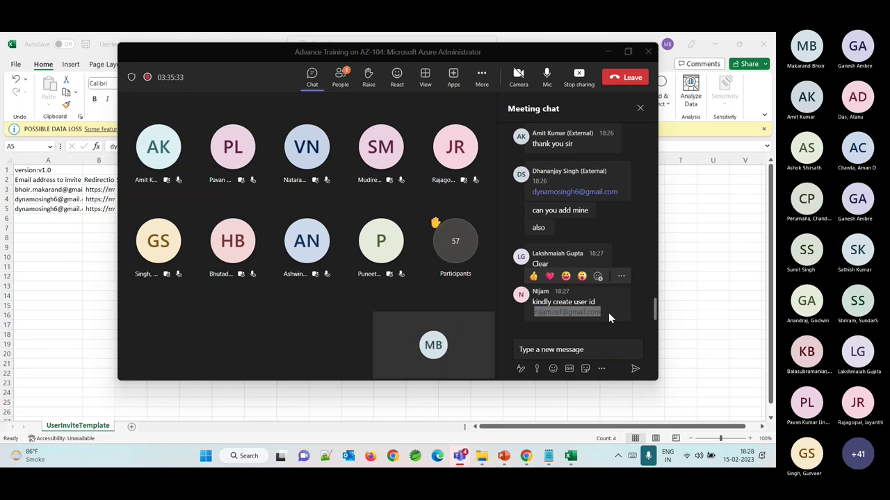
click(68, 210)
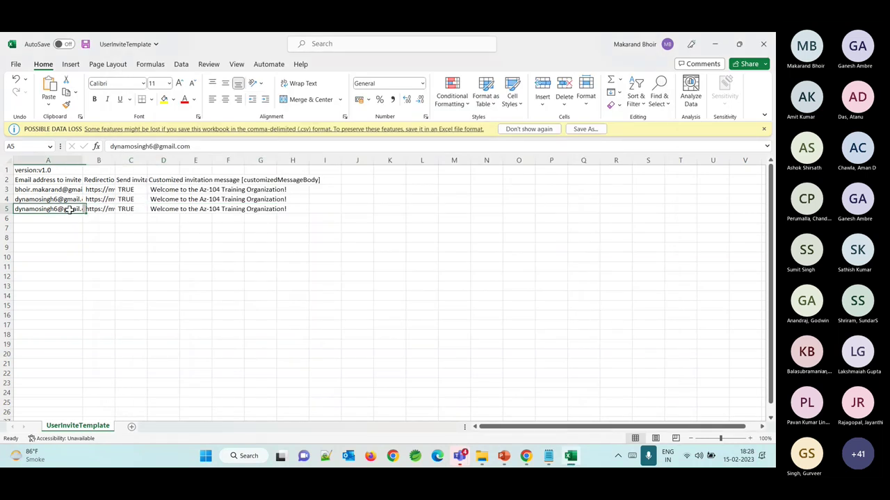
key(ctrl+v)
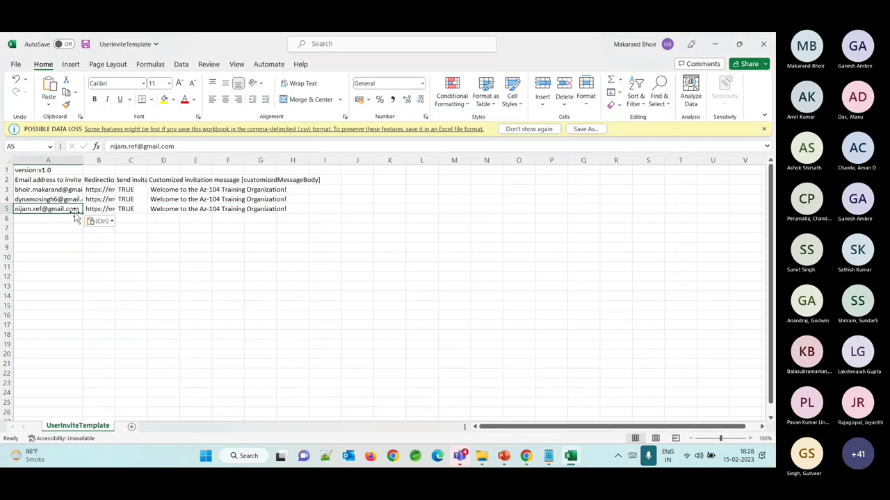
key(alt+Tab)
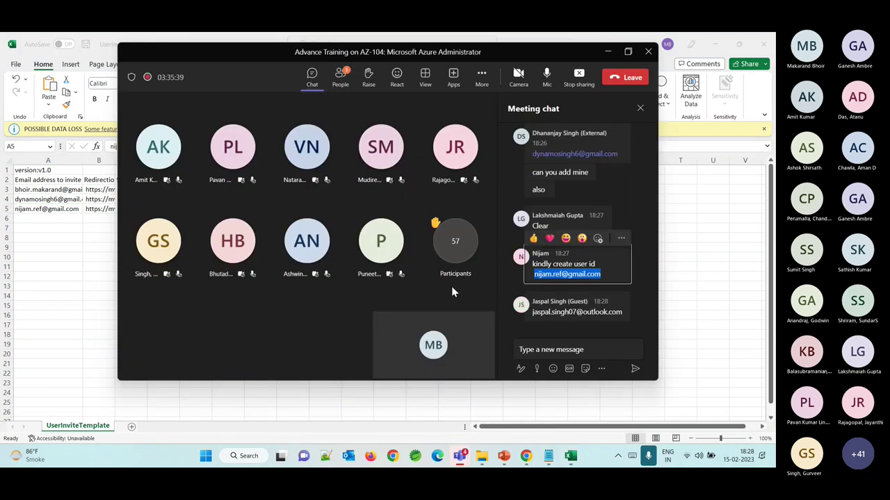
drag(531, 312, 642, 311)
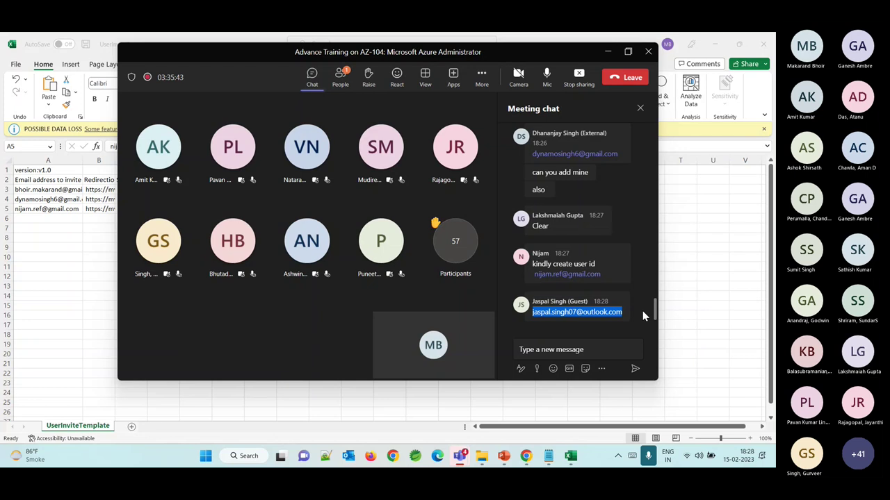
click(608, 277)
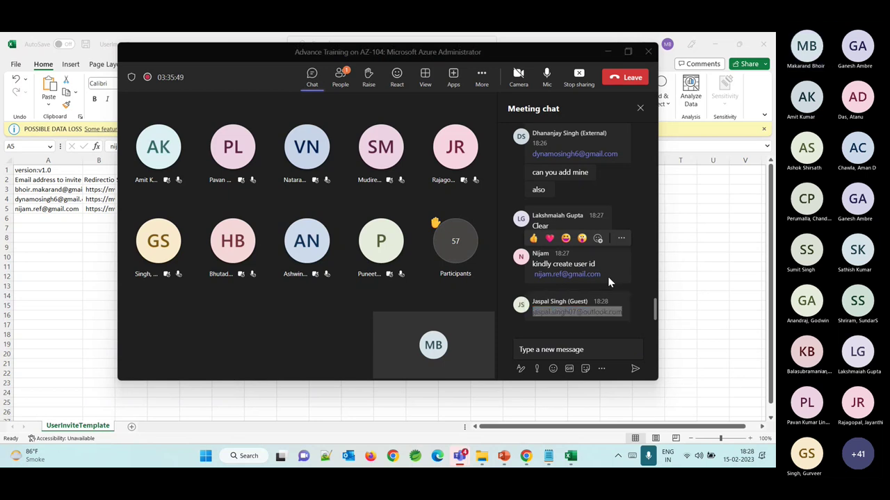
key(alt+Tab)
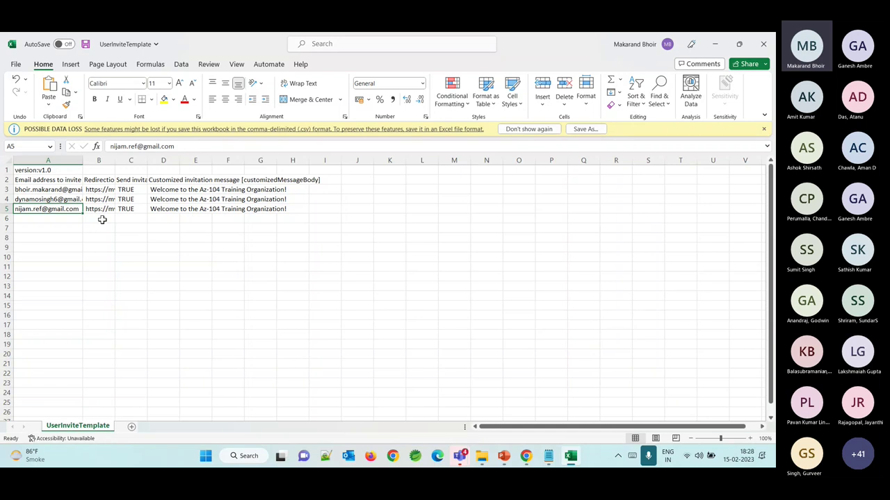
click(66, 219)
key(ctrl+v)
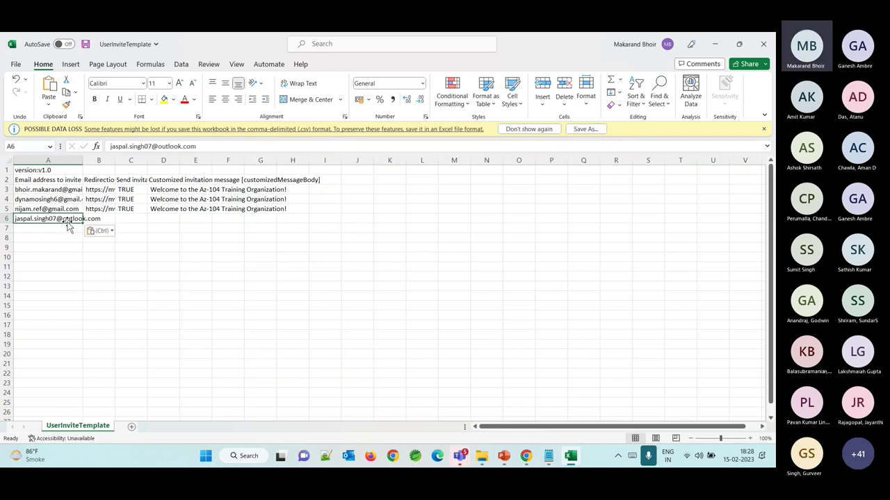
Step: Copy row 5's redirect link, TRUE flag and welcome message into row 6
click(113, 210)
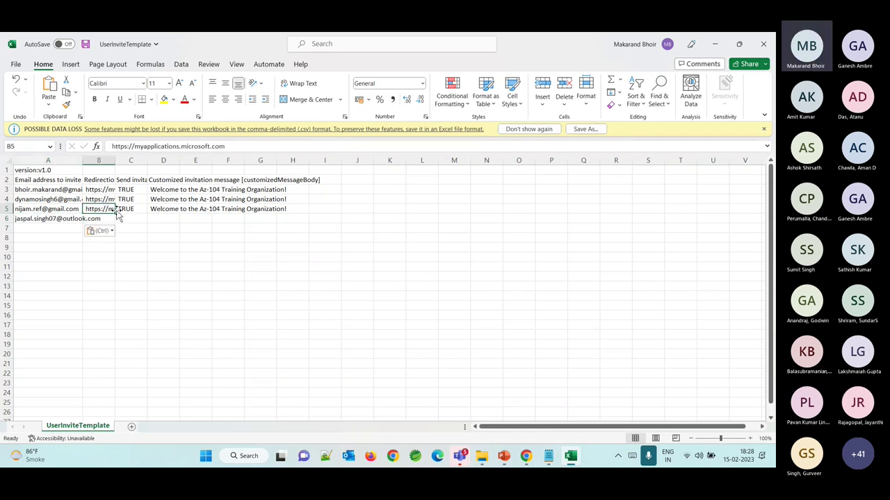
key(shift+Right)
key(shift+Right)
key(shift+Right)
key(shift+Right)
key(shift+Right)
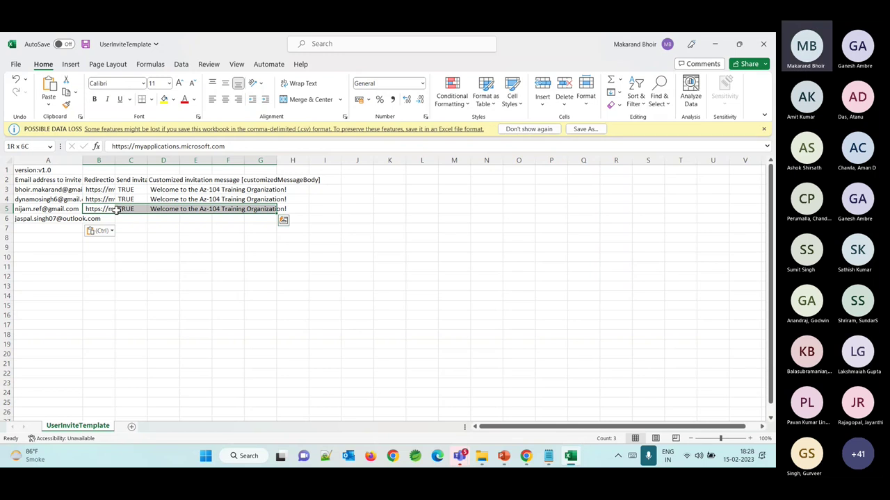
key(ctrl+c)
key(Down)
key(Return)
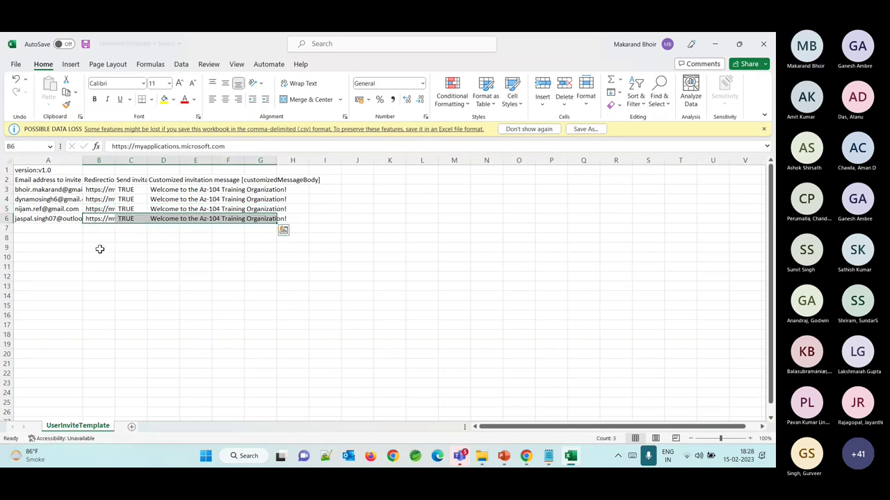
Step: Paste another chat participant's e-mail into A7 and copy row 6's invite settings alongside it
key(alt+Tab)
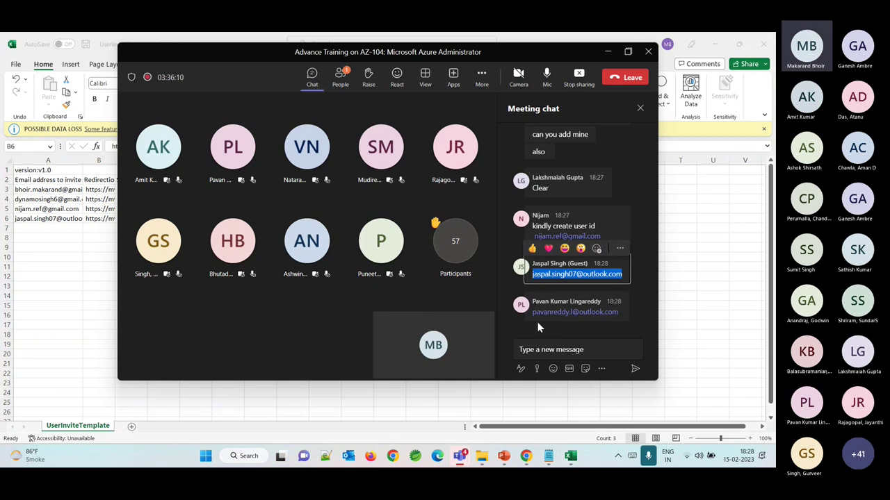
drag(533, 316, 620, 317)
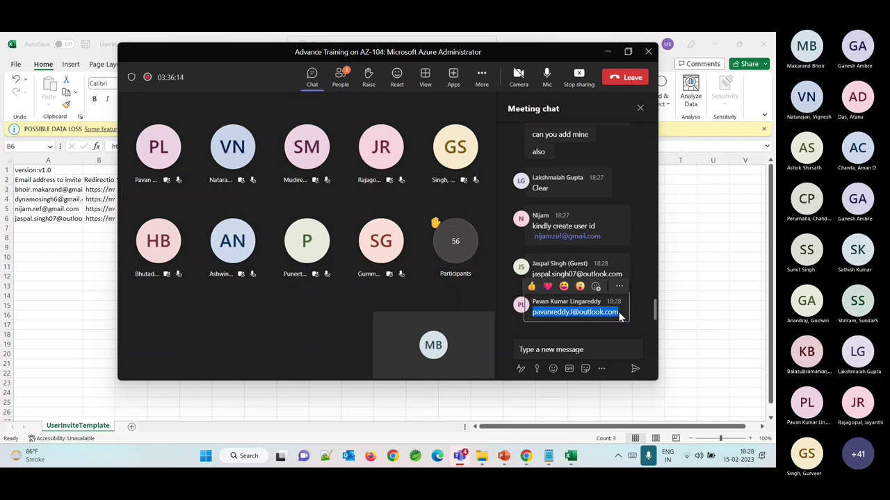
key(alt+Tab)
click(37, 227)
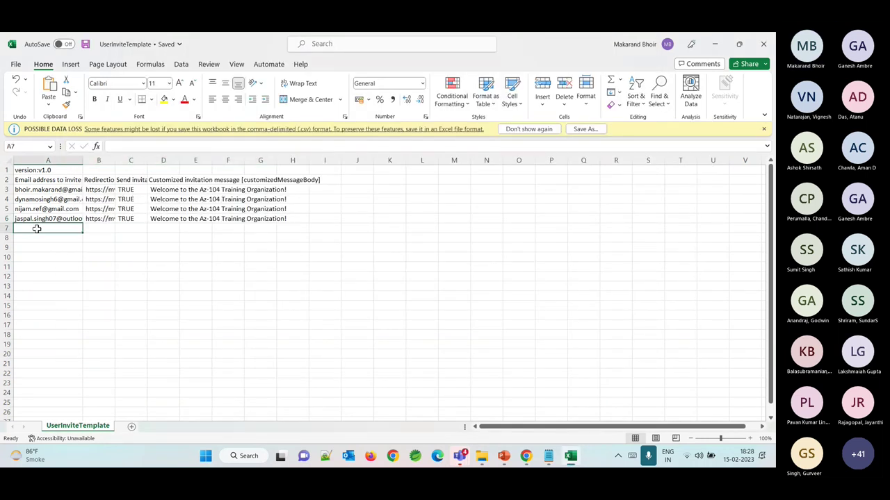
key(ctrl+v)
drag(98, 219, 276, 226)
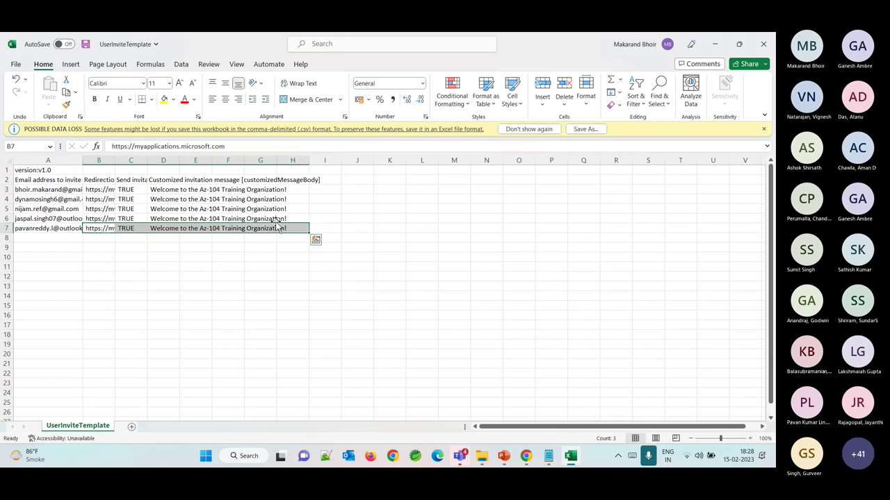
click(280, 266)
Step: Delete the first invitee row 3, then save and close the invite template
key(alt+Tab)
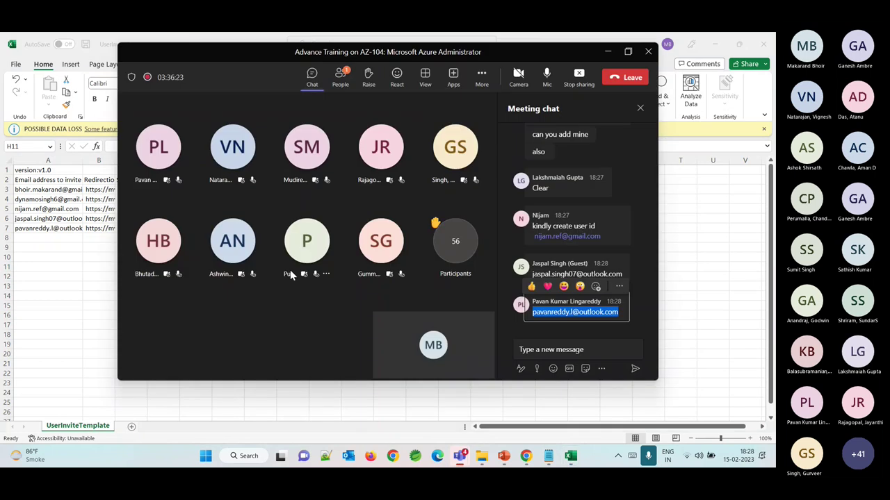
click(574, 329)
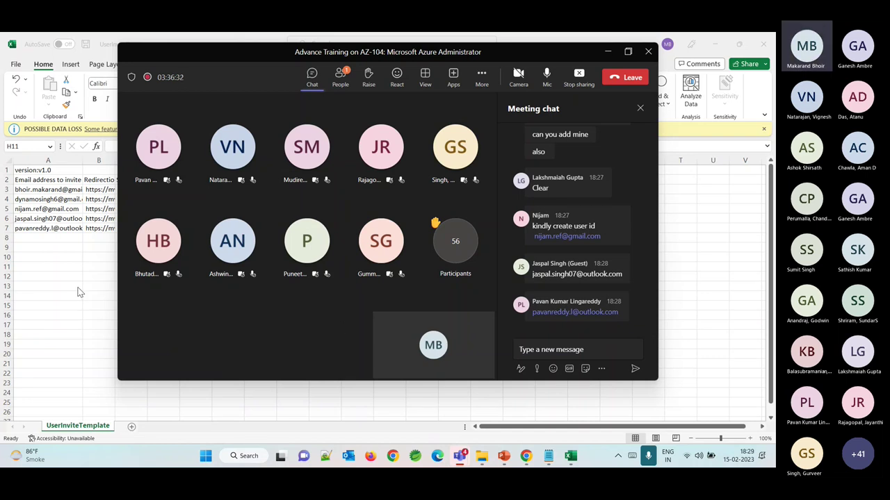
key(alt+Tab)
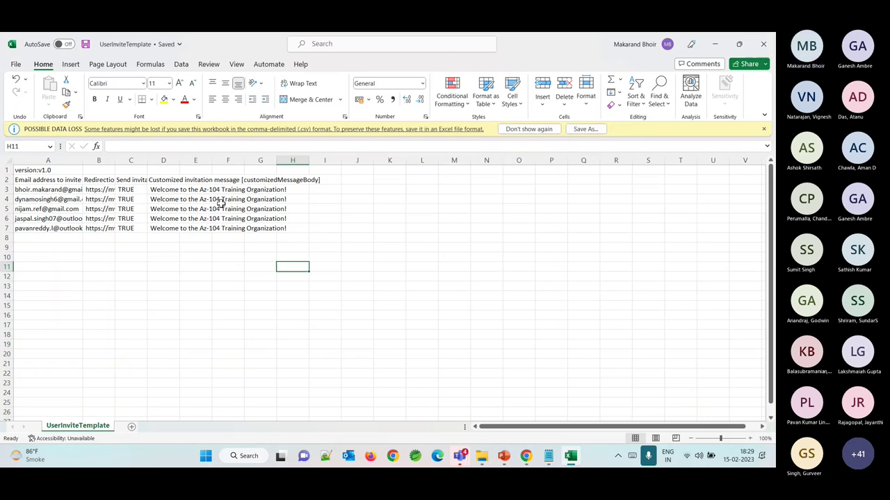
click(7, 190)
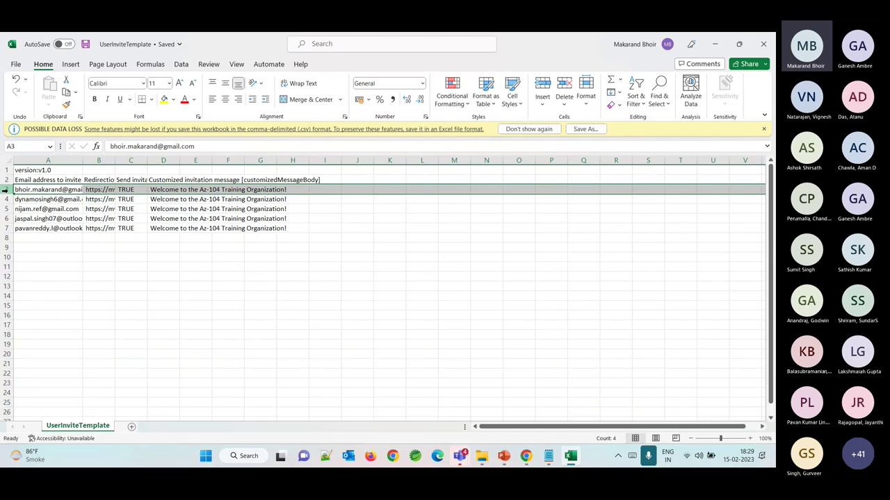
right_click(5, 190)
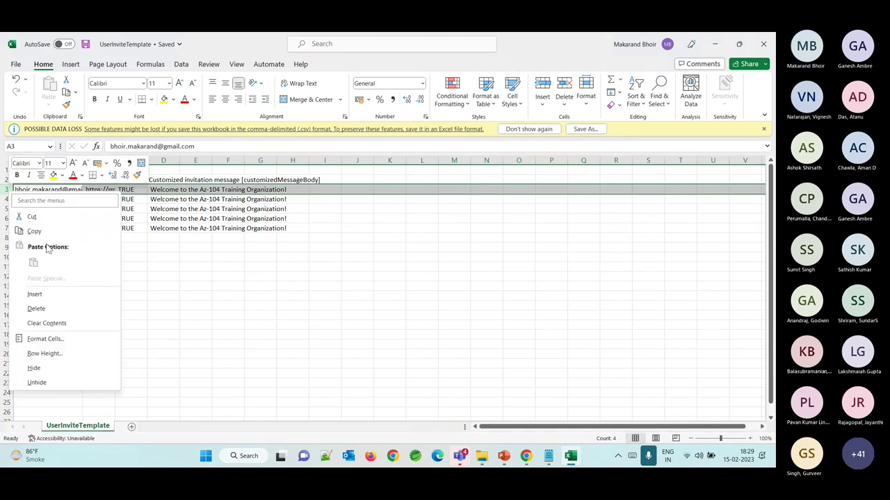
click(36, 309)
click(137, 276)
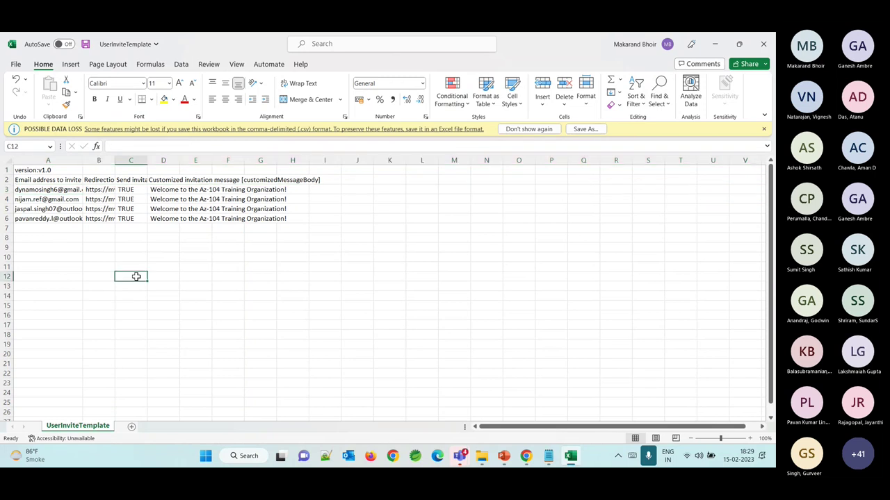
key(ctrl+s)
click(764, 42)
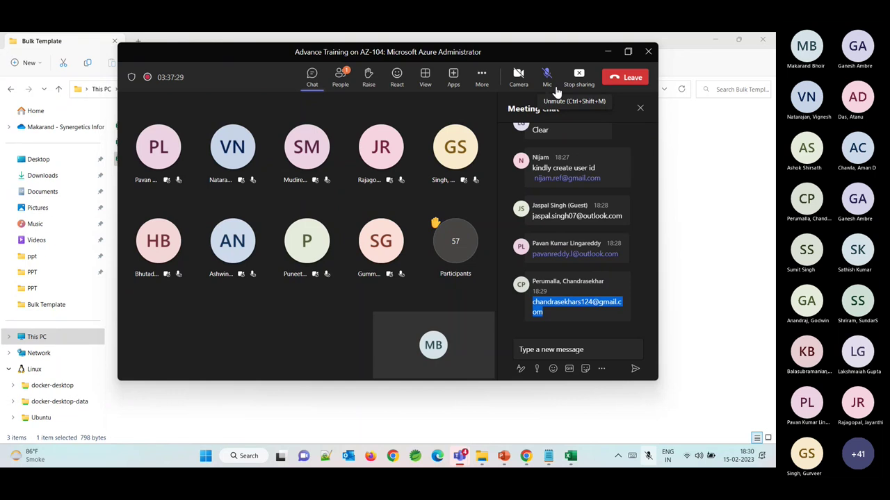
Step: Toggle the meeting microphone mute and unmute it to speak
click(547, 77)
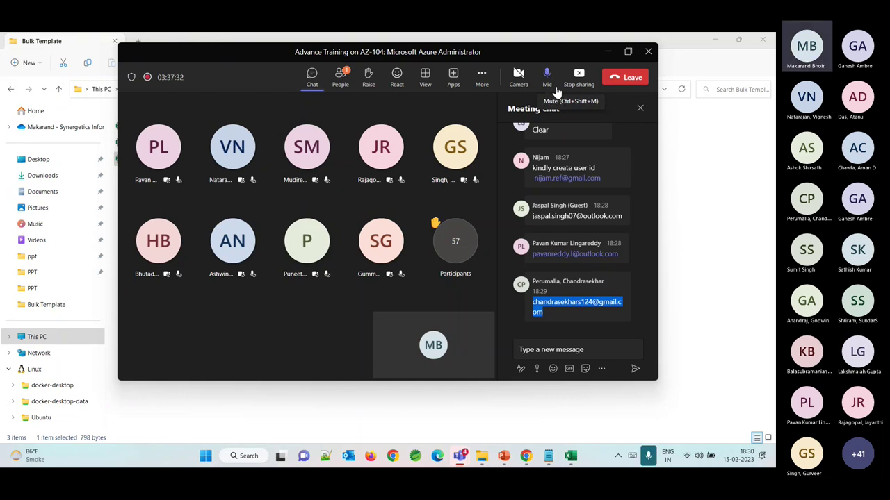
click(547, 76)
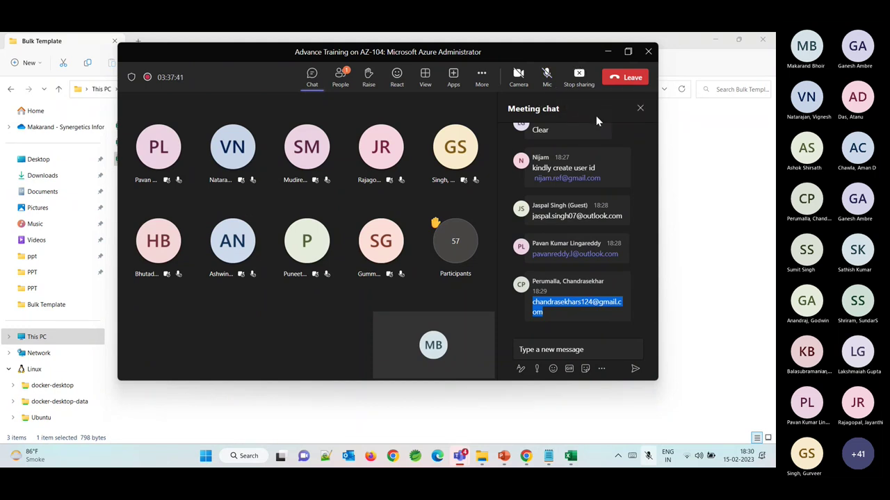
key(alt+Tab)
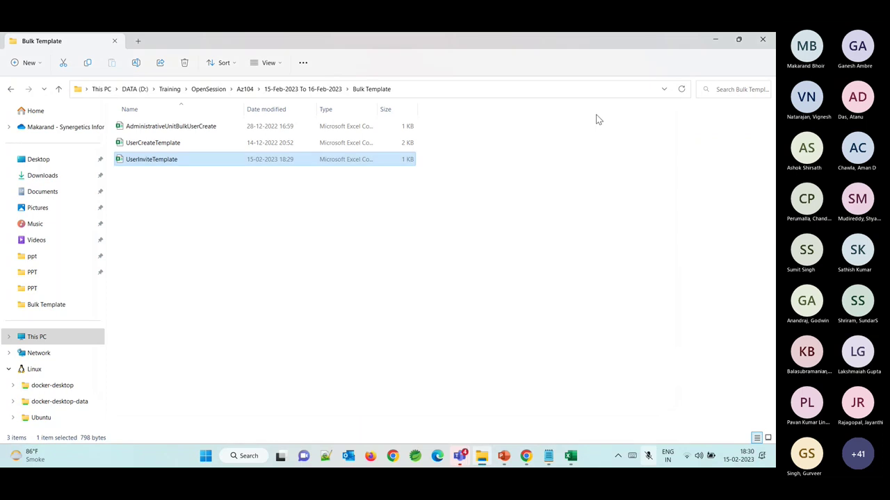
key(alt+Tab)
click(547, 77)
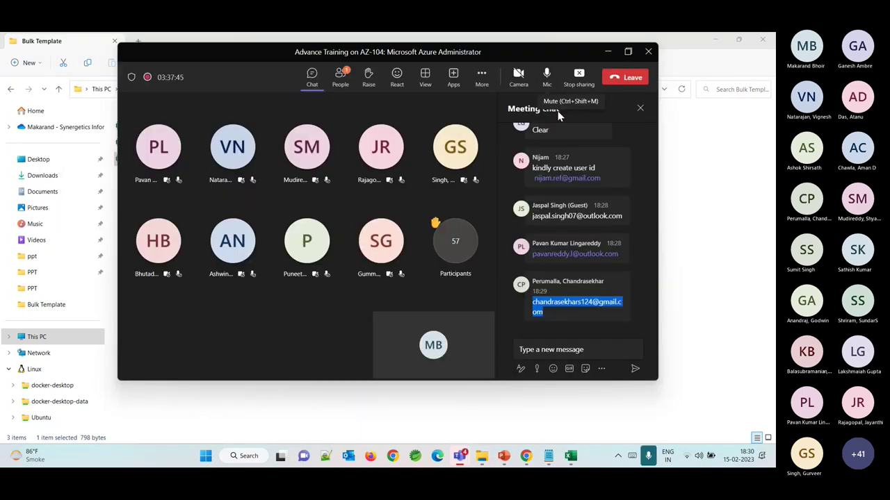
Step: Close the UserInviteTemplate spreadsheet window and switch to the Azure Users page in Chrome
mouse_move(526, 456)
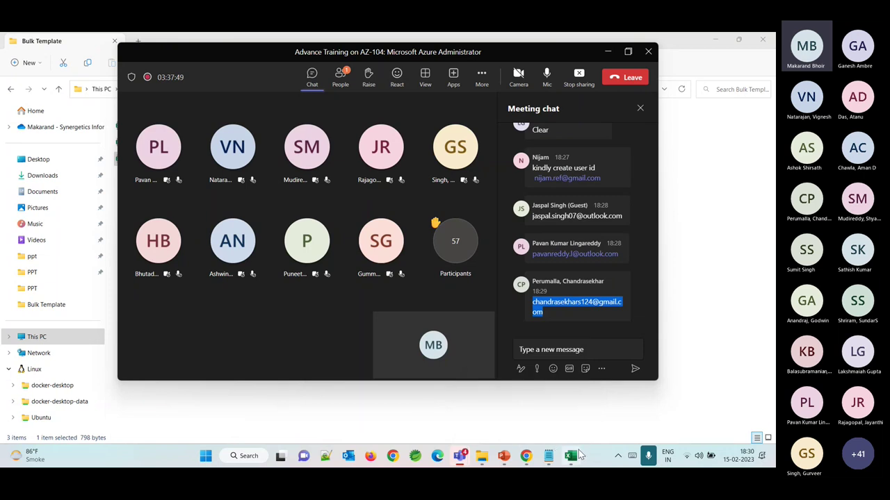
mouse_move(580, 456)
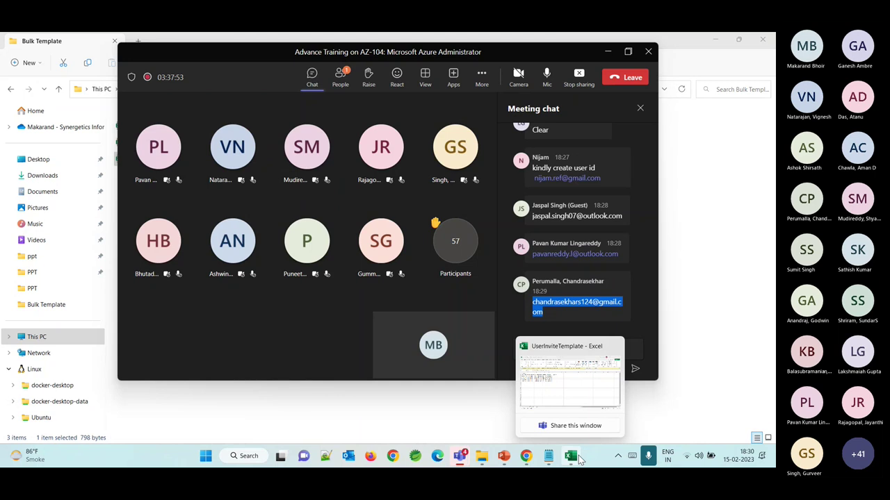
click(580, 459)
click(313, 325)
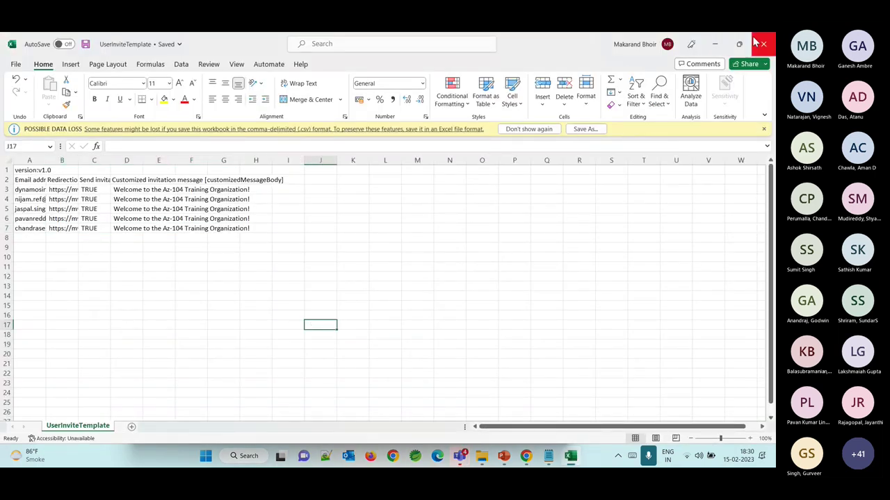
click(762, 44)
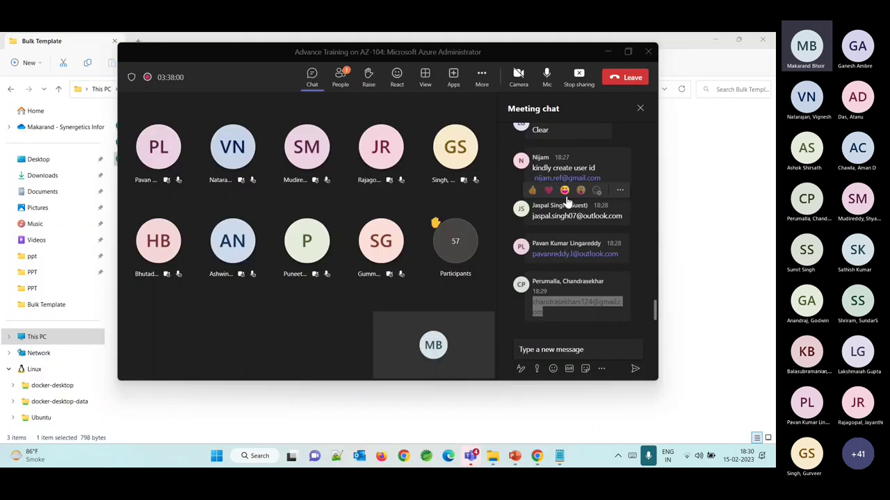
key(alt+Tab)
key(Tab)
key(Tab)
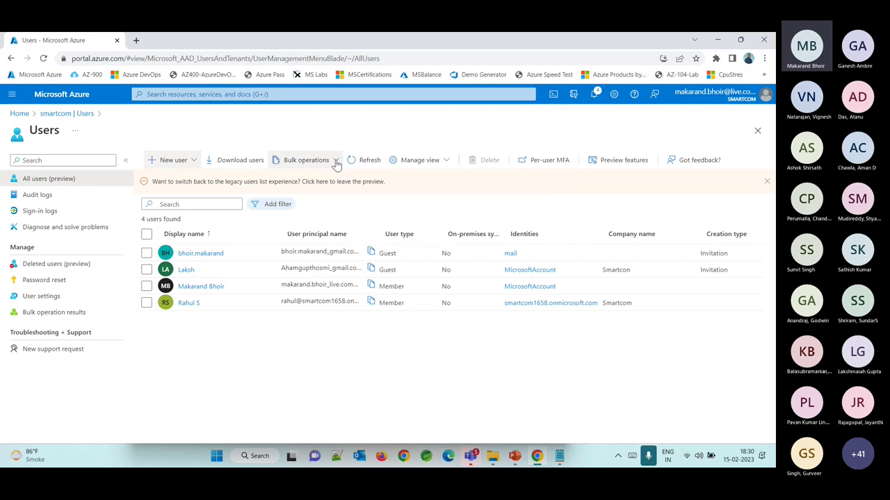
Step: Bulk-invite guests from UserInviteTemplate.csv, then dismiss the success notice and close the panel
click(337, 161)
click(314, 198)
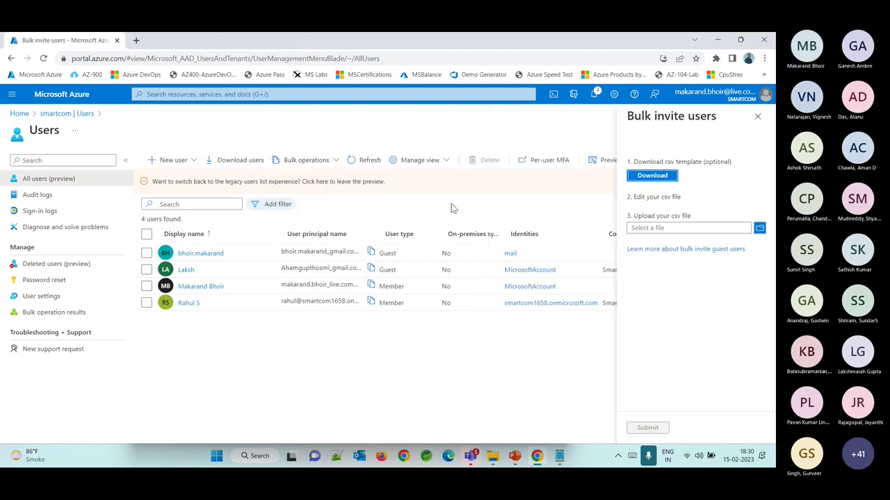
click(760, 229)
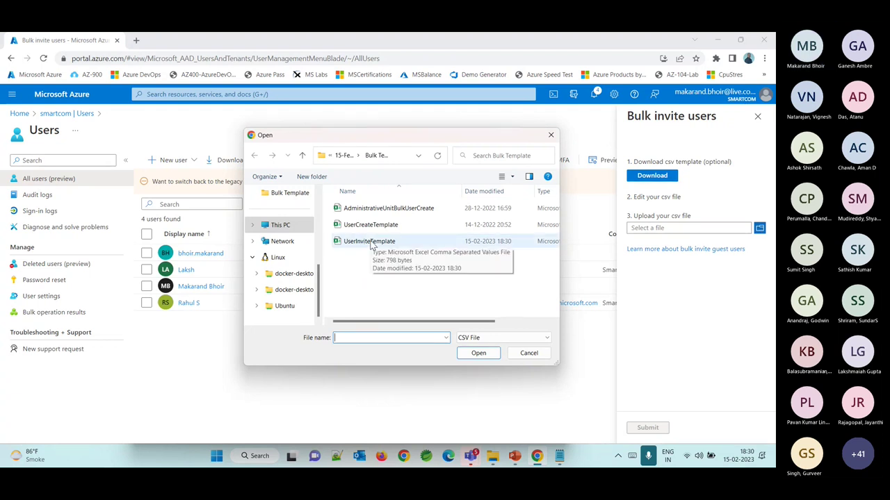
click(370, 242)
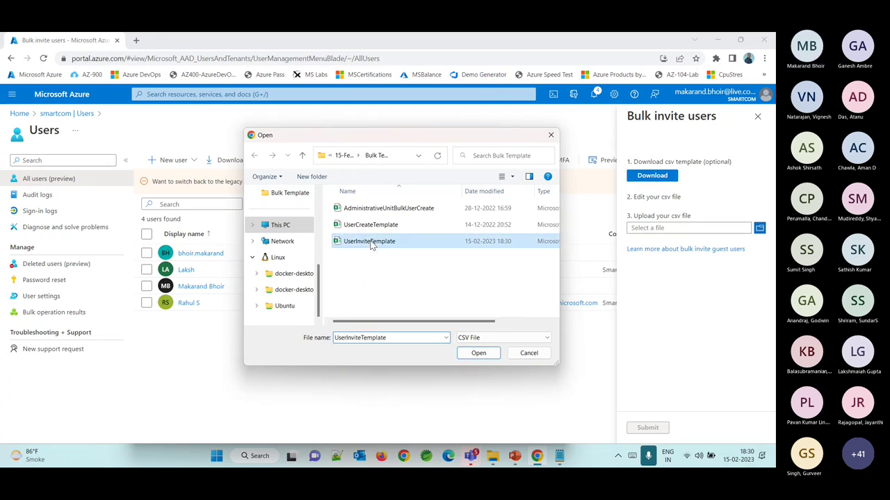
click(478, 354)
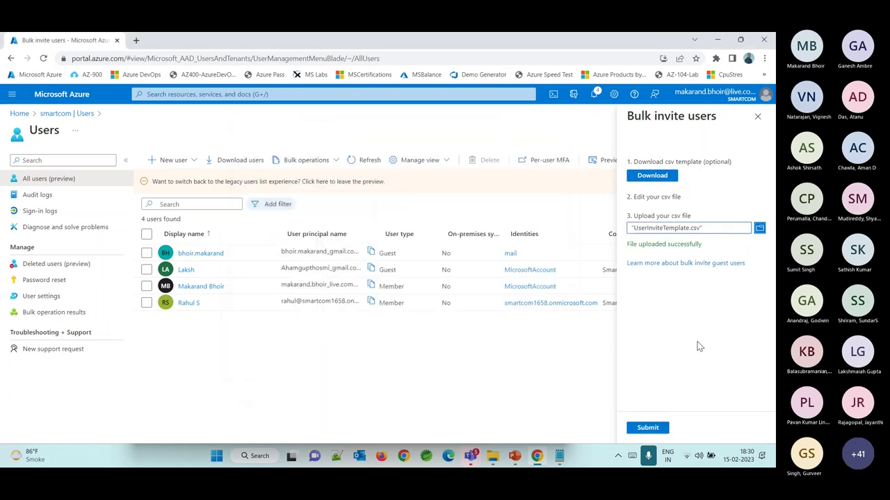
click(649, 430)
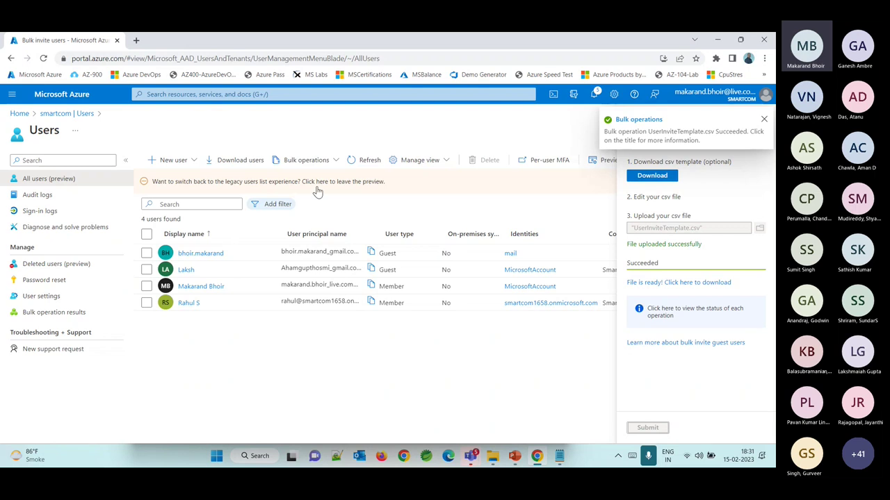
click(764, 120)
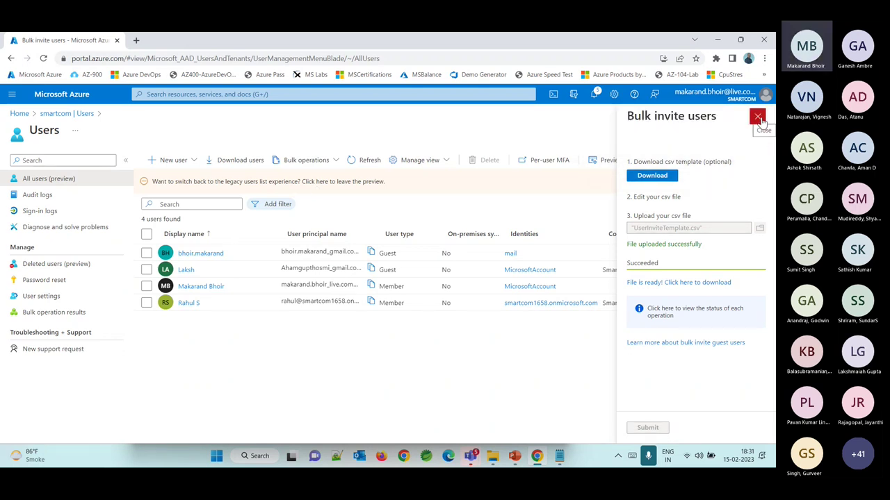
click(759, 118)
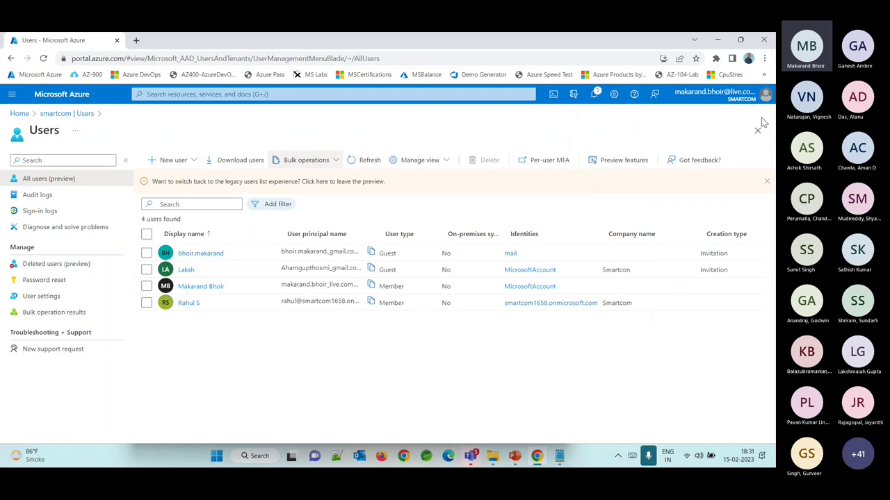
Step: Refresh the Azure AD user list until all 10 users, including the invited guests, appear, then bring up PowerPoint
click(355, 161)
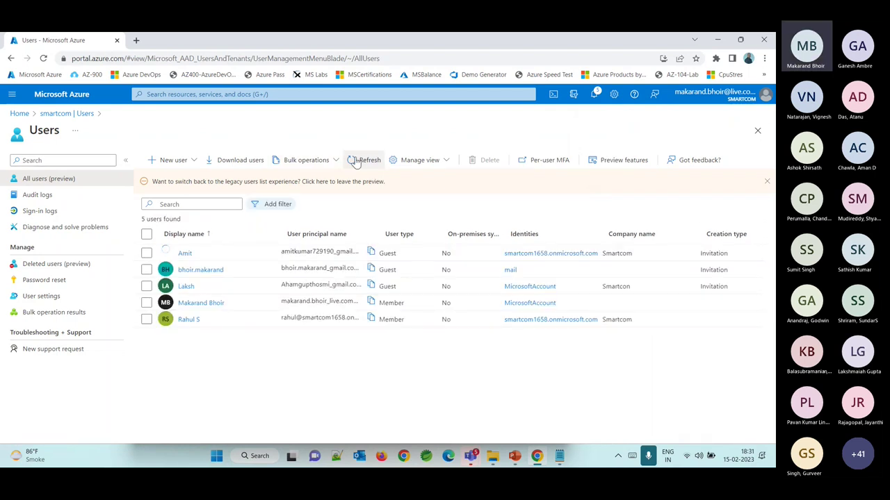
click(355, 162)
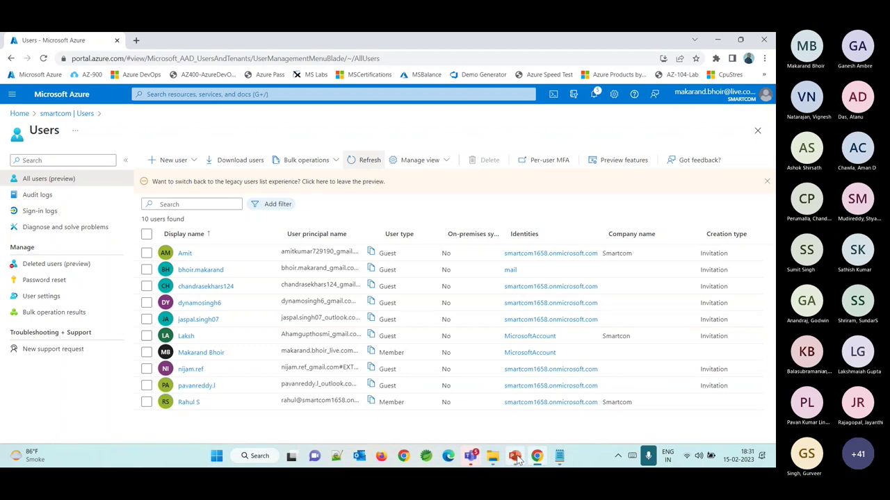
click(515, 457)
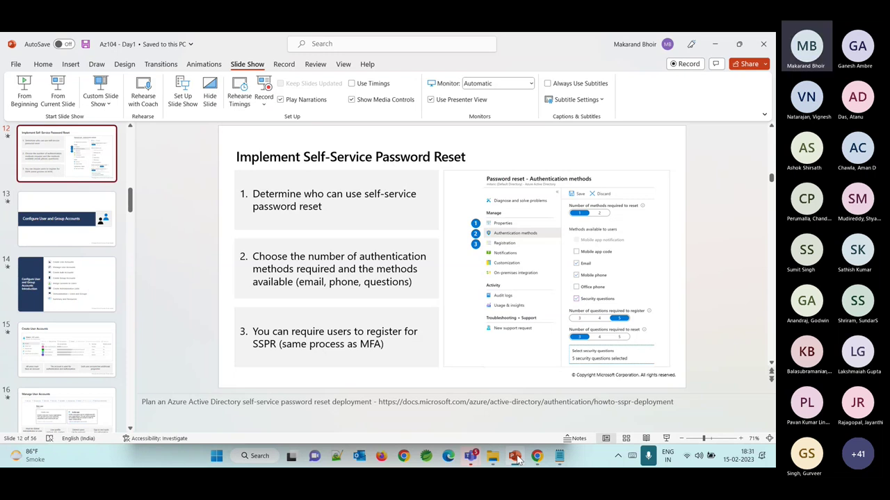
Step: Present the Az104 deck from slide 12, advancing past the agenda and Create User Accounts to Manage User Accounts
key(shift+F5)
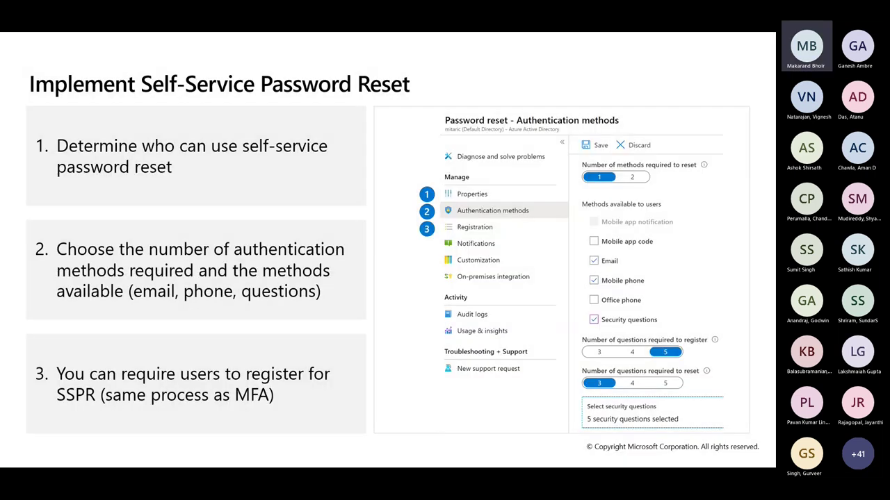
key(Right)
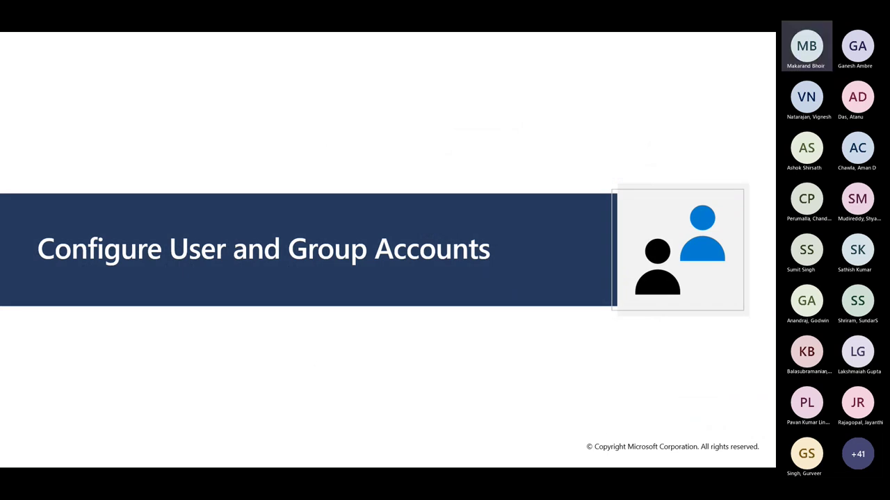
key(Right)
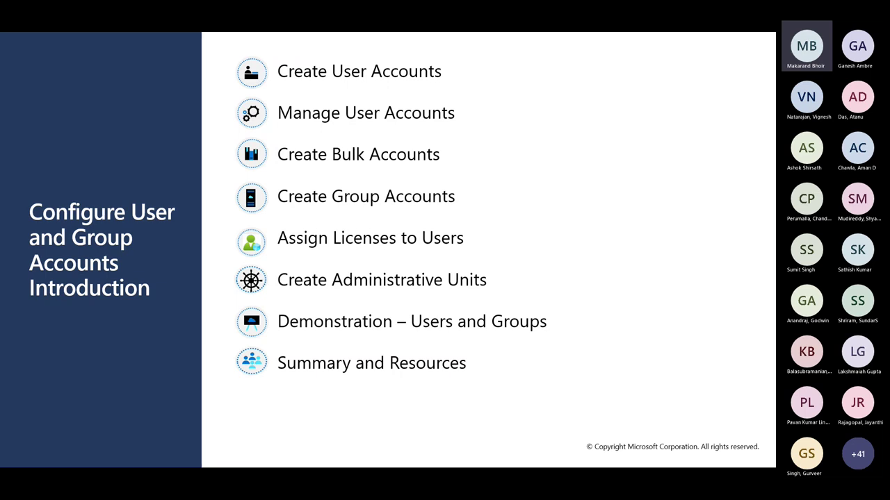
key(Right)
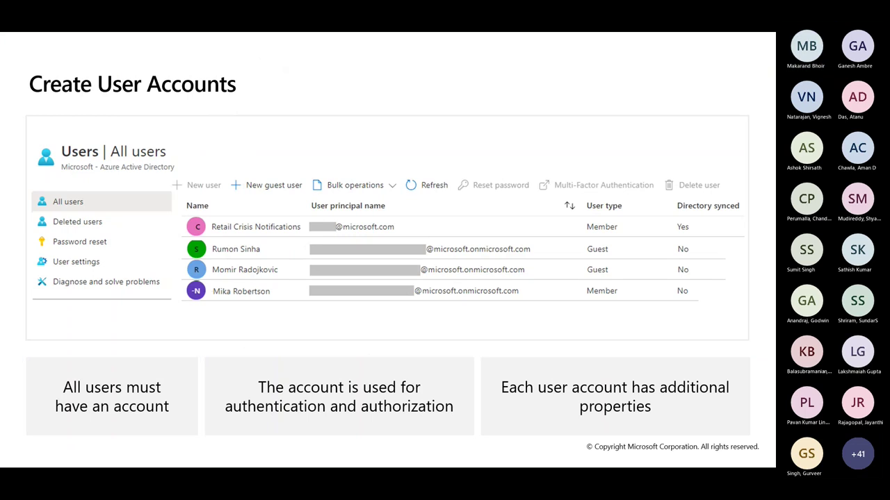
key(Right)
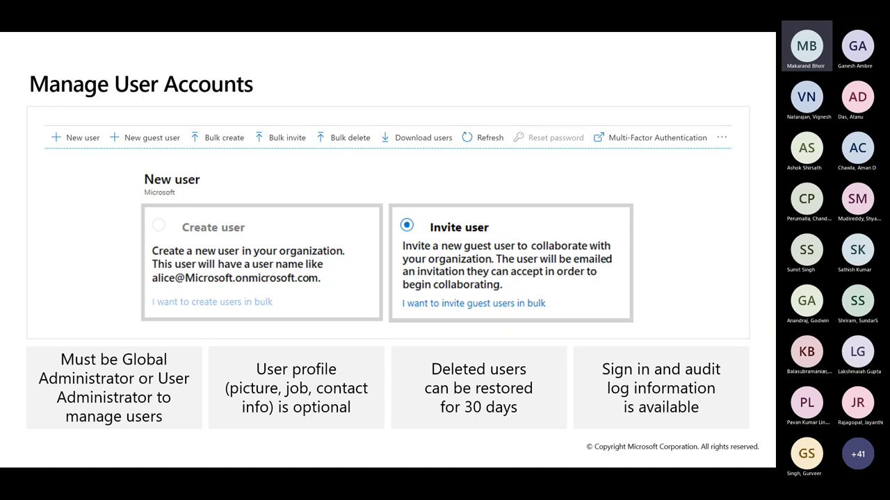
key(alt+Tab)
key(alt+Tab)
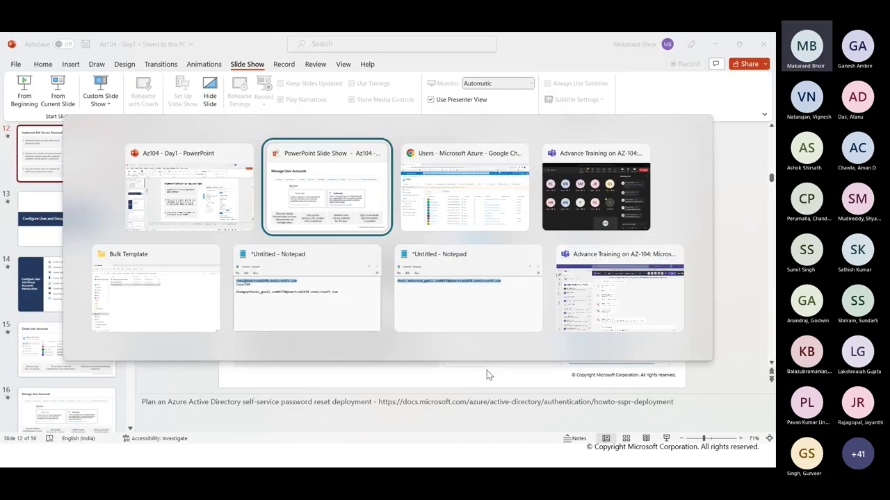
key(alt+Tab)
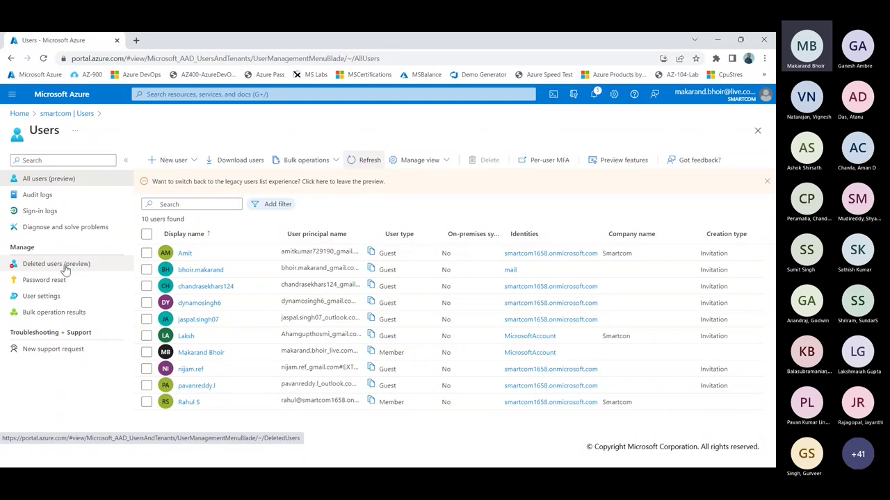
key(alt+Tab)
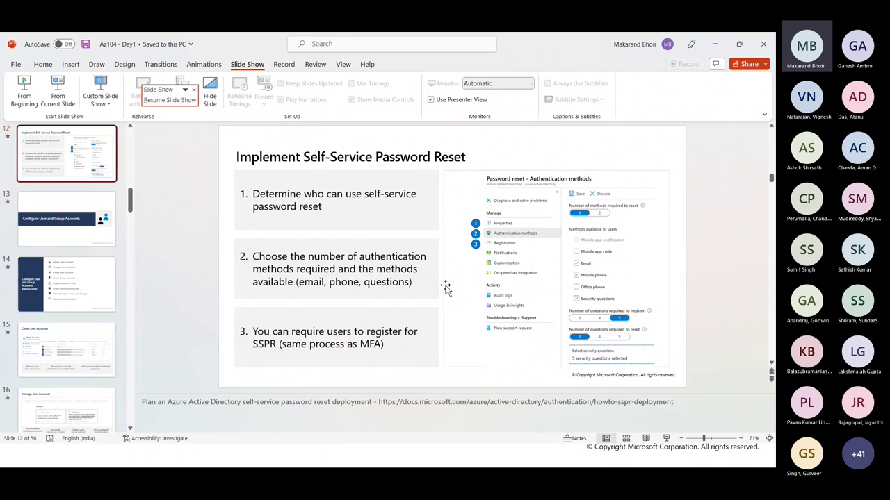
Step: Advance the slide show past Perform bulk account updates to the Create Group Accounts slide
scroll(445, 289, down, 1)
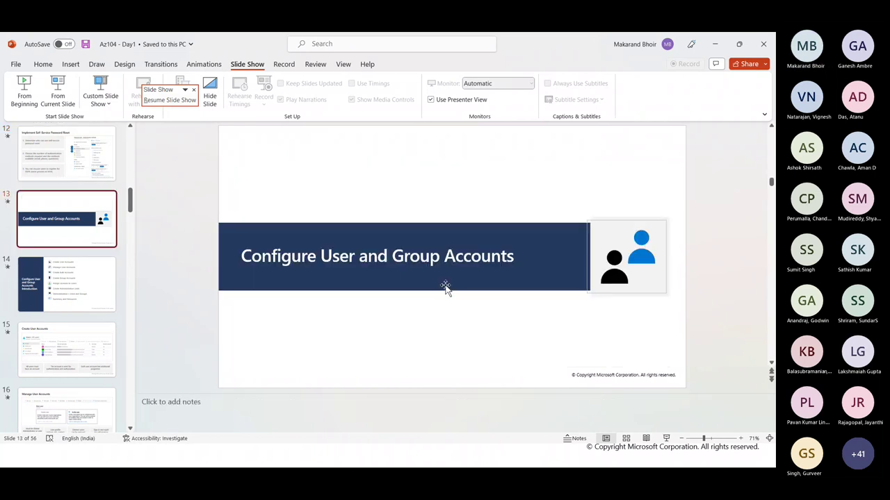
scroll(445, 289, down, 1)
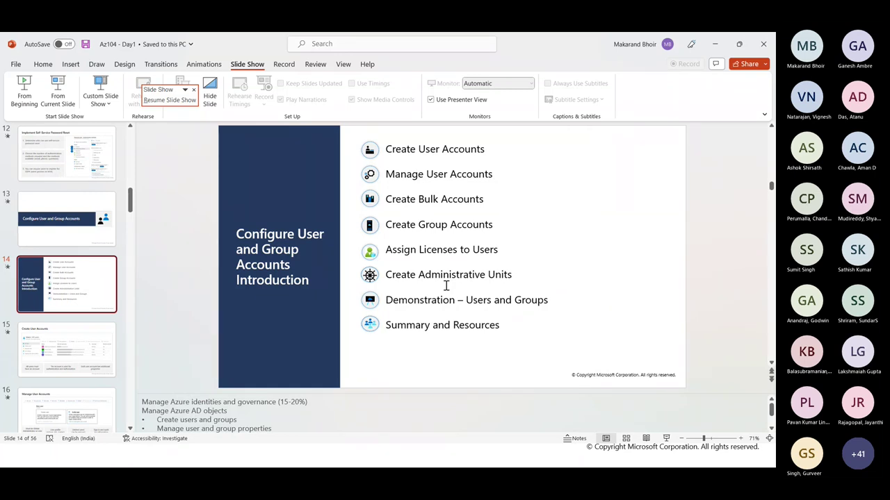
scroll(446, 285, down, 1)
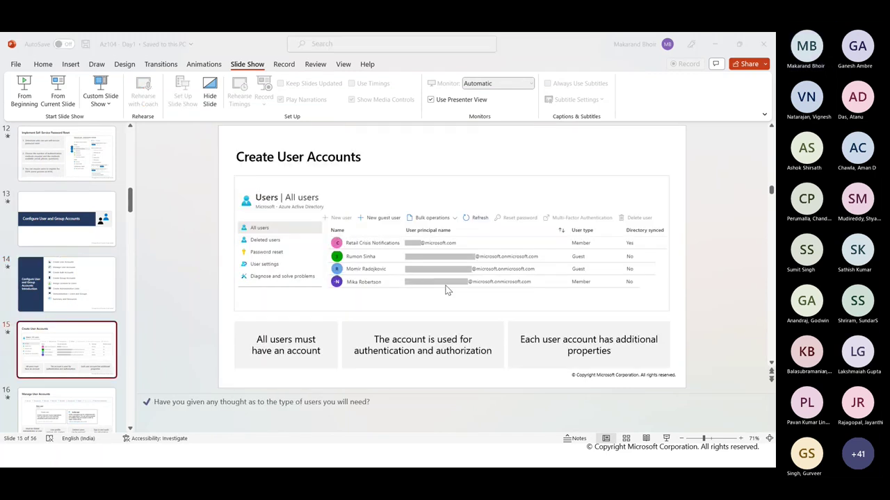
key(alt+Tab)
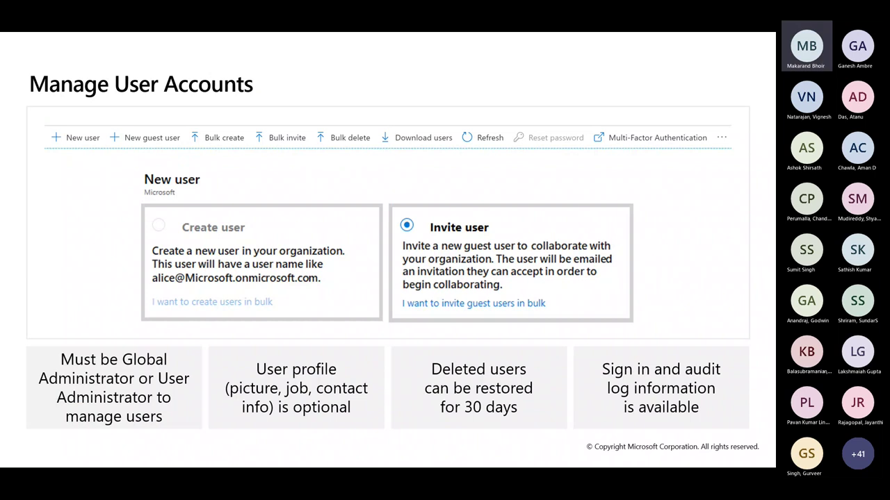
key(Right)
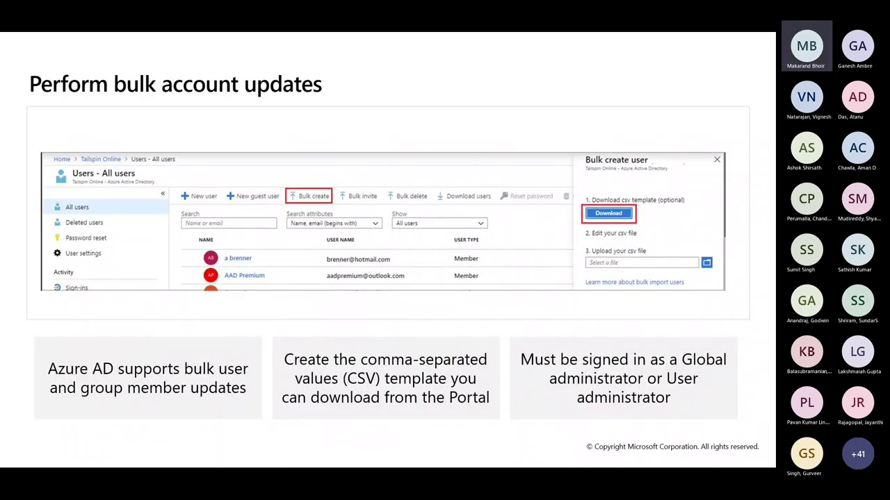
key(Right)
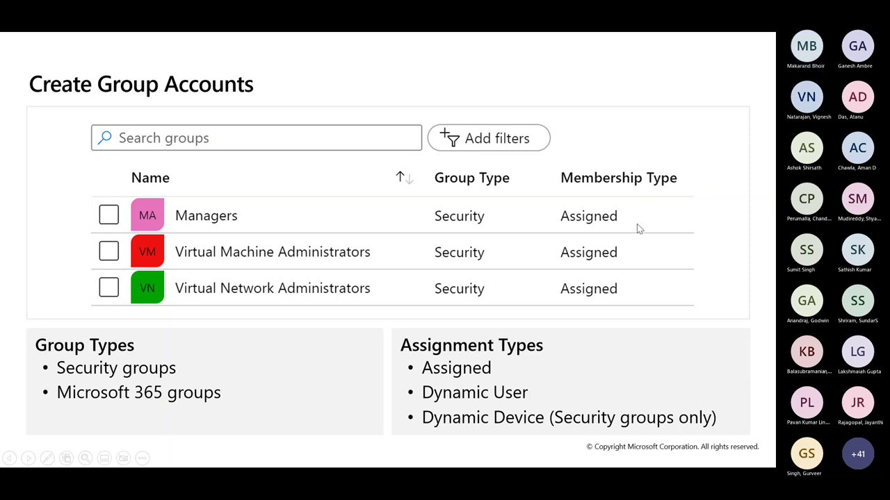
Step: Mute the microphone in the Teams meeting
key(alt+Tab)
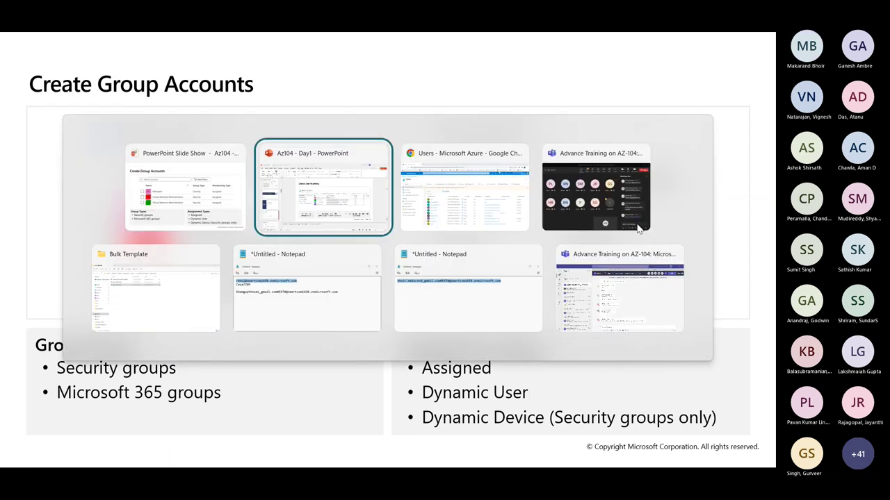
key(alt+Tab)
key(alt+Tab)
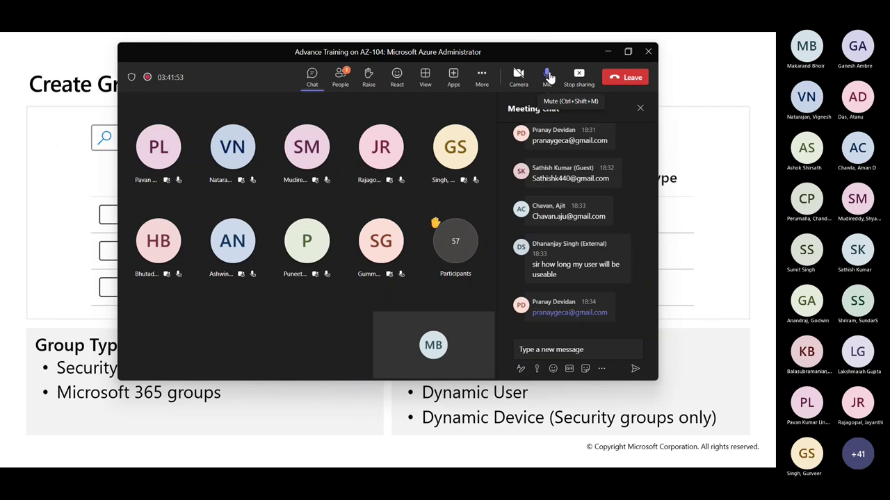
click(547, 77)
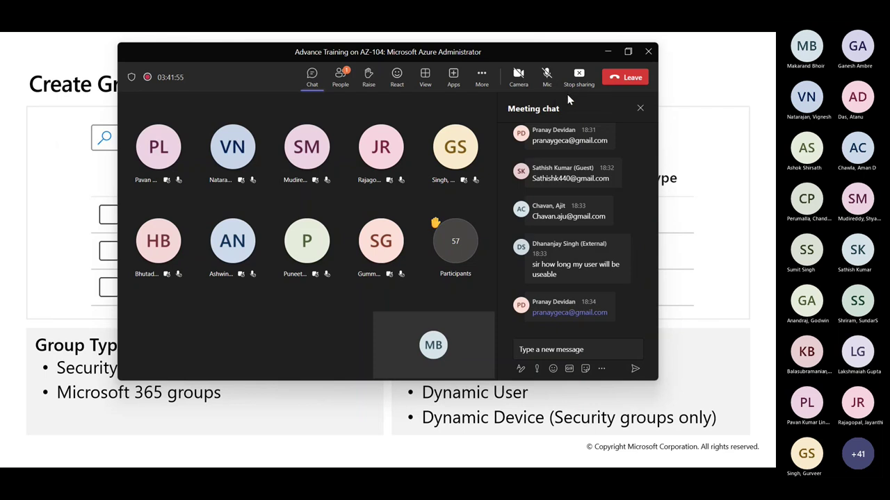
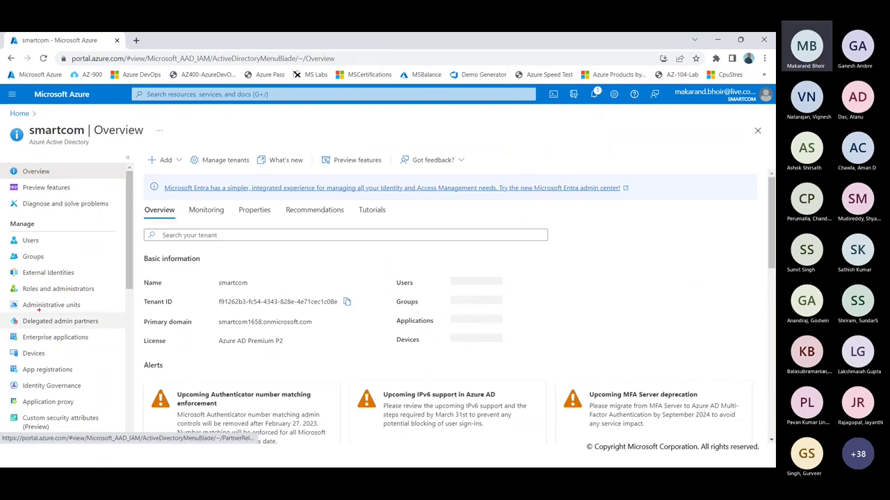
Step: Open the smartcom Administrative units page and highlight where new units are added
mouse_move(9, 295)
mouse_down()
mouse_move(101, 314)
mouse_move(132, 284)
mouse_up()
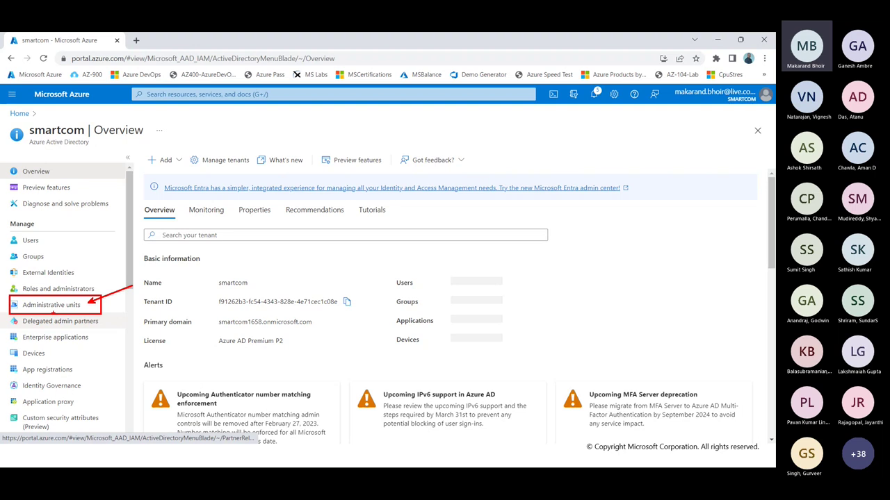
key(Escape)
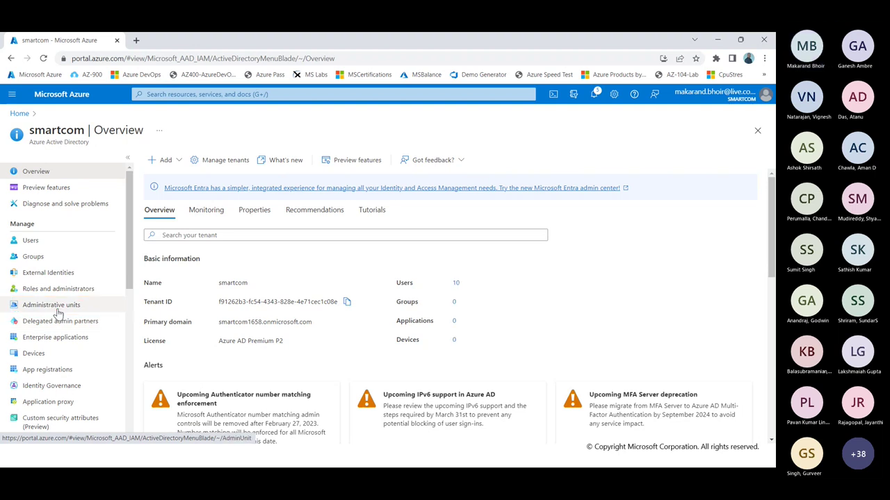
click(59, 309)
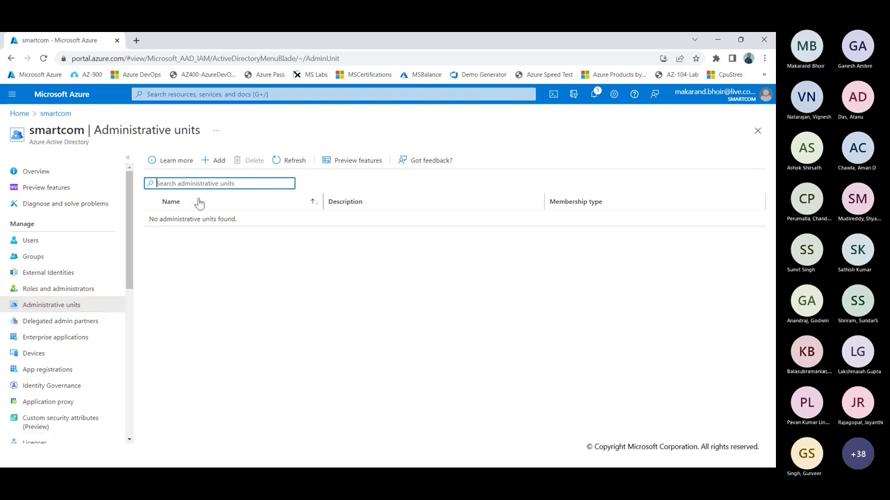
drag(202, 150, 237, 169)
drag(232, 159, 259, 137)
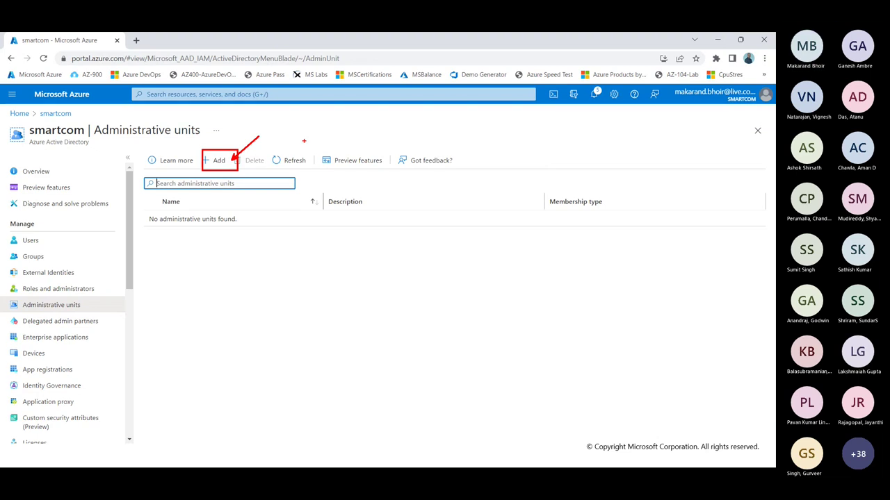
key(Escape)
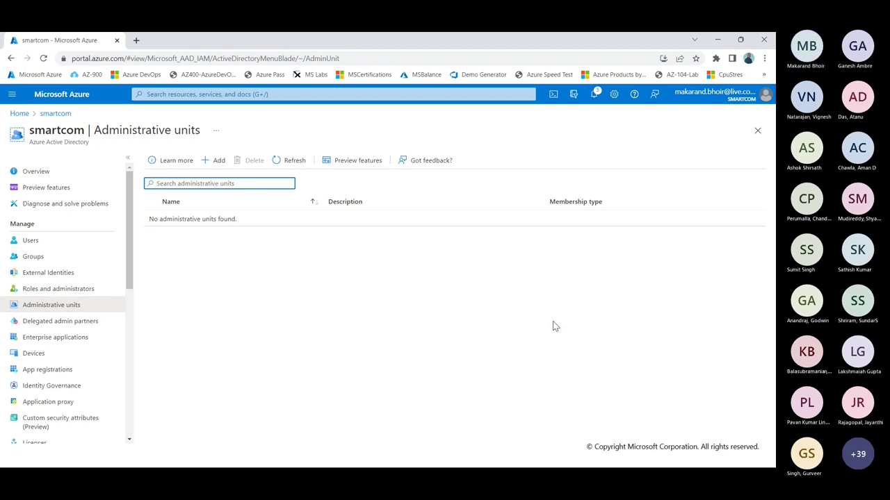
Step: Open the AdministrativeUnitBulkUserCreate template in Excel and autofit column B to show full user names
key(alt+Tab)
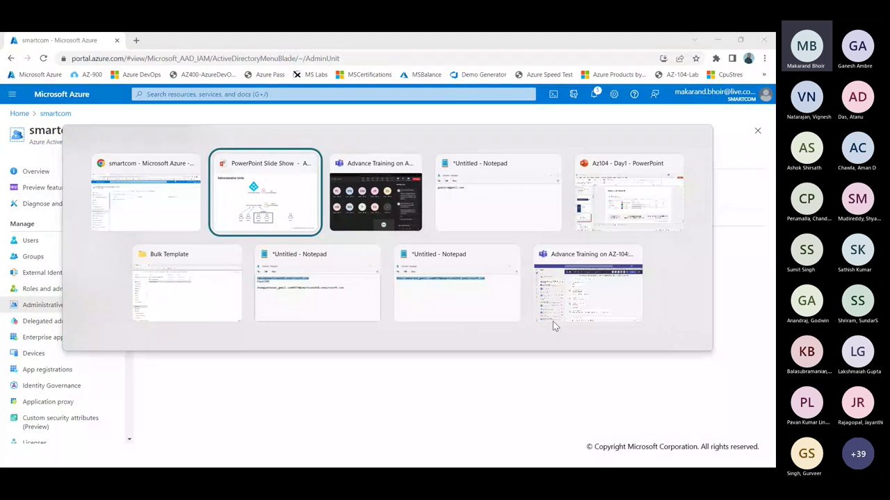
key(Tab)
key(Tab)
key(Tab)
key(Tab)
key(Tab)
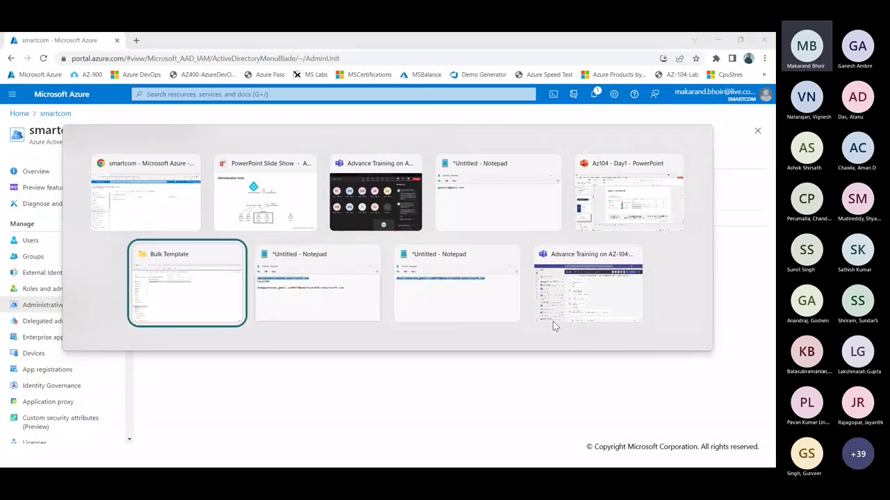
key(alt+Tab)
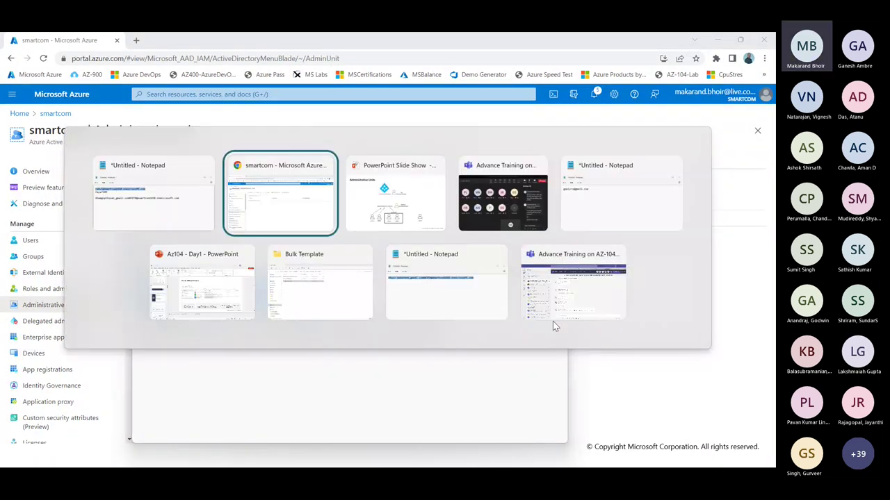
key(Tab)
key(Tab)
key(Tab)
key(Tab)
key(Tab)
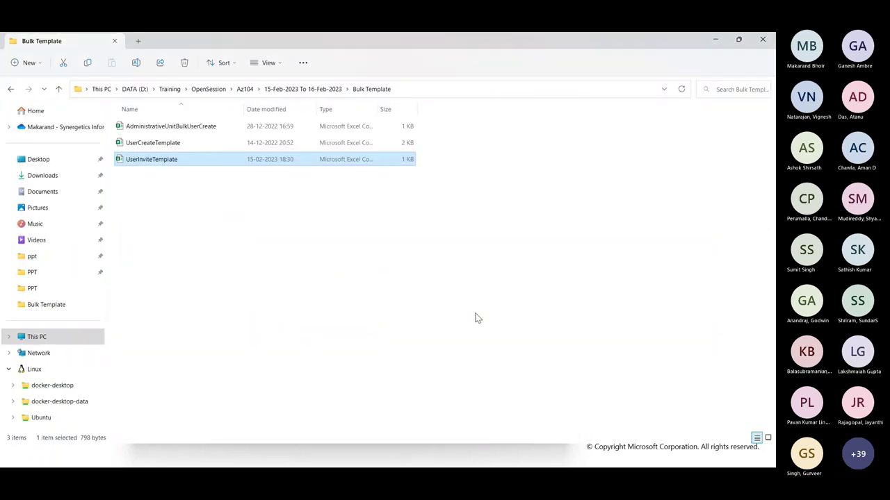
double_click(187, 126)
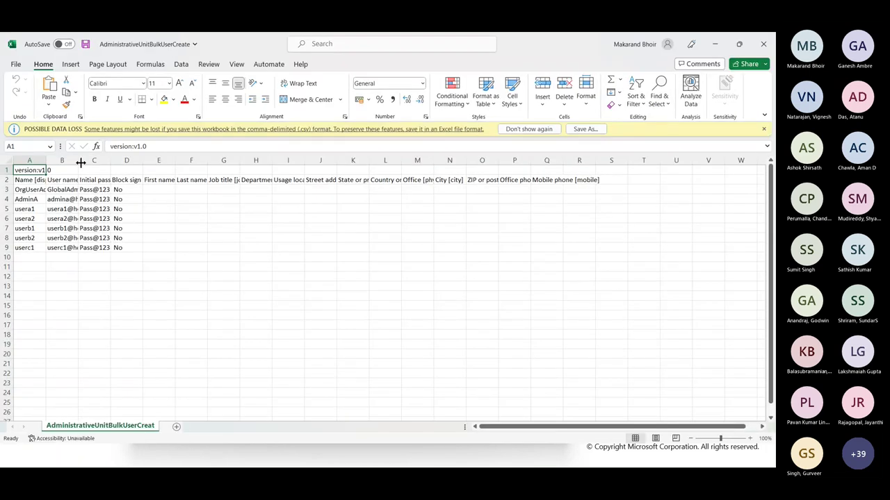
double_click(78, 161)
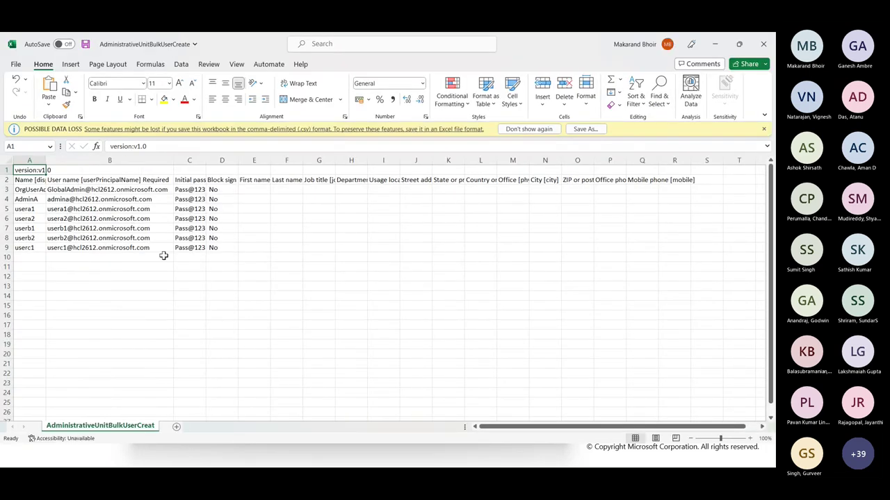
key(alt+Tab)
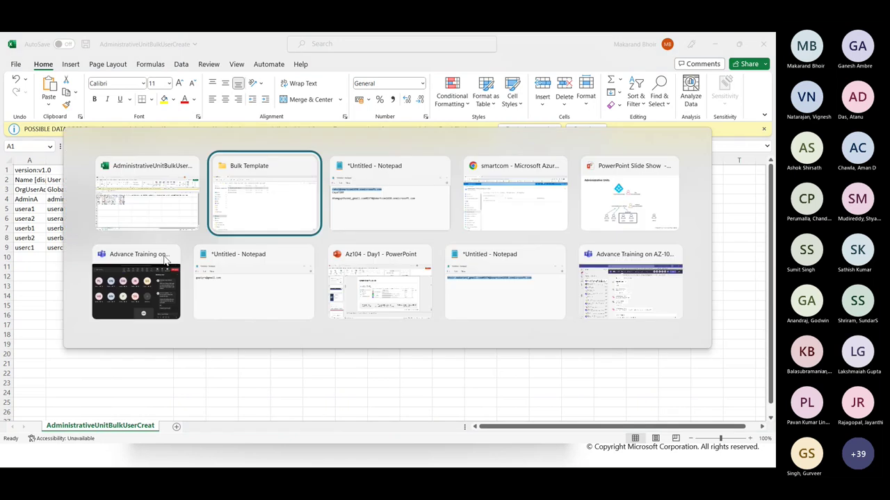
key(alt+Tab)
key(alt+Tab)
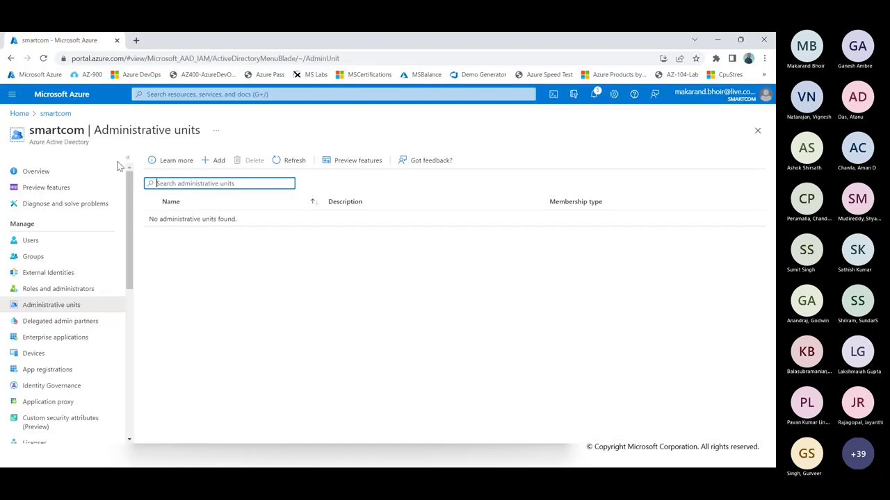
click(50, 116)
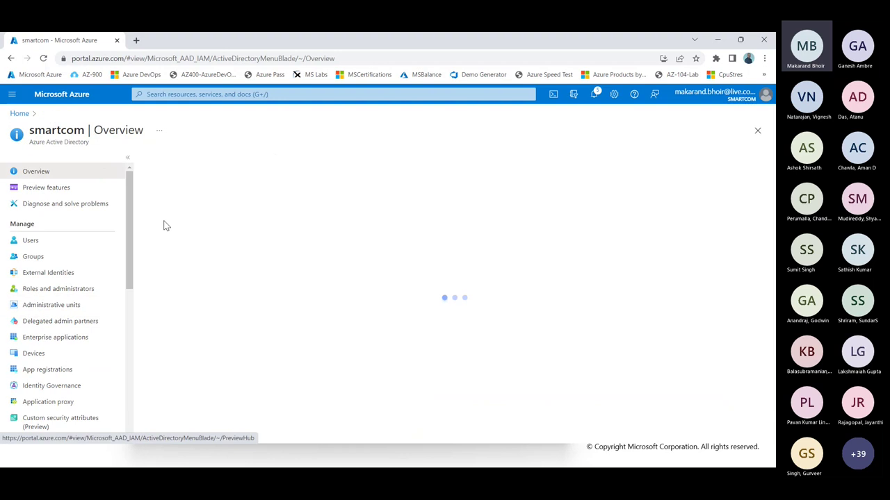
click(30, 240)
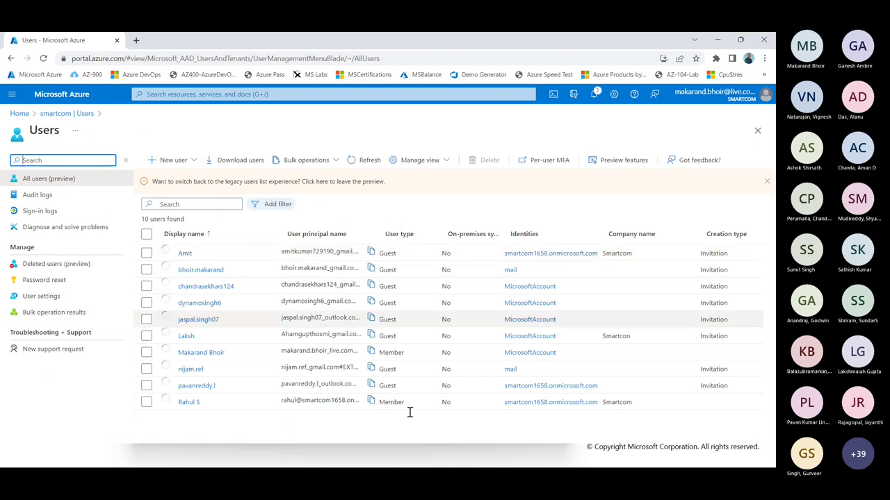
key(alt+Tab)
key(alt+Tab)
key(alt+Tab)
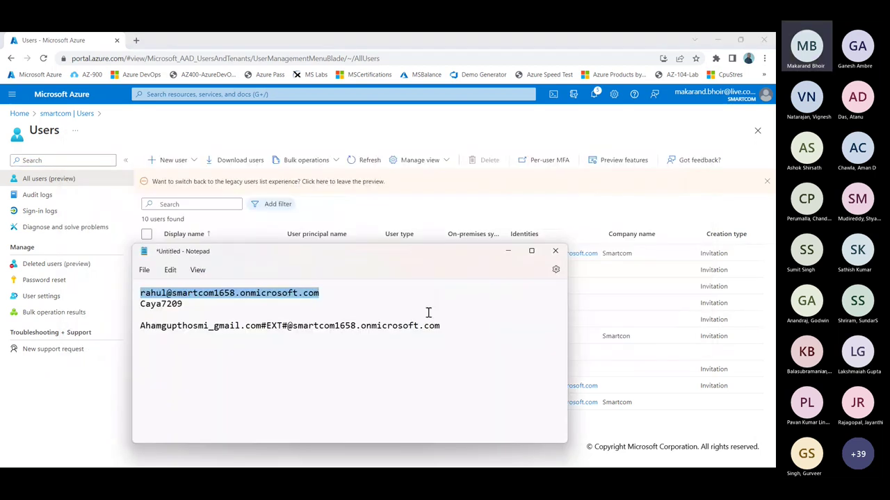
click(335, 293)
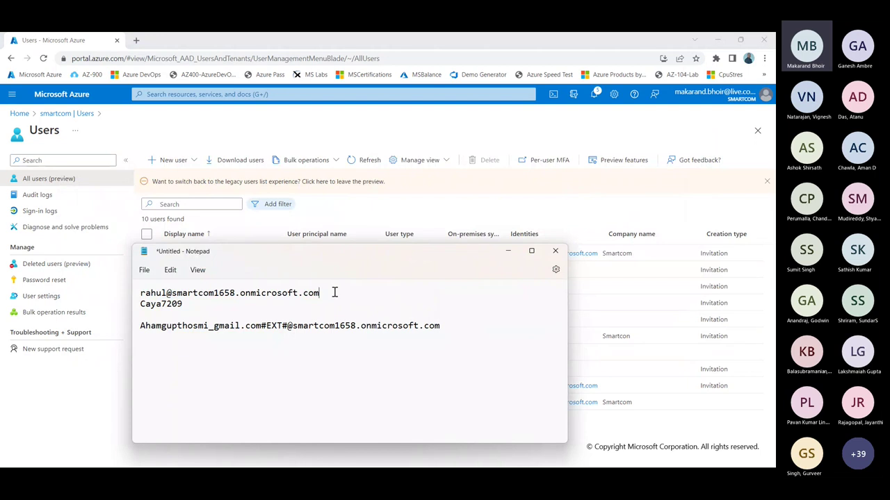
key(ctrl+shift+Left)
key(ctrl+shift+Left)
key(ctrl+shift+Left)
key(ctrl+shift+Left)
key(ctrl+shift+Left)
key(ctrl+c)
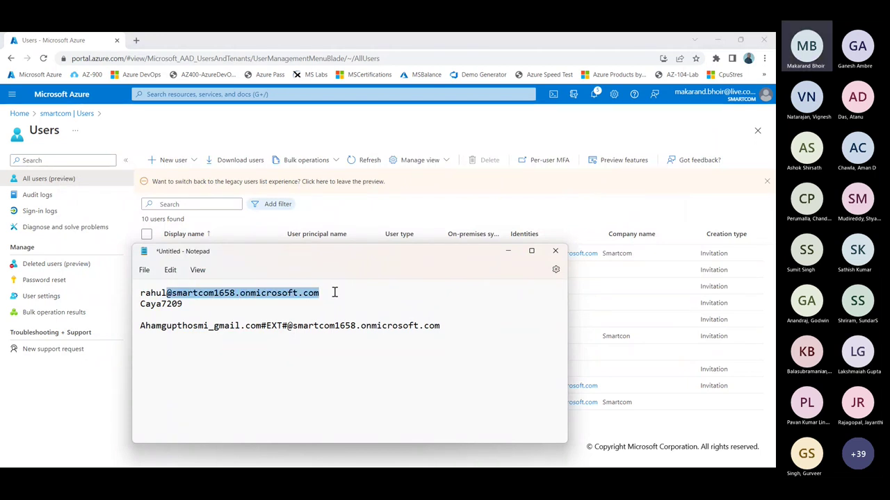
key(alt+Tab)
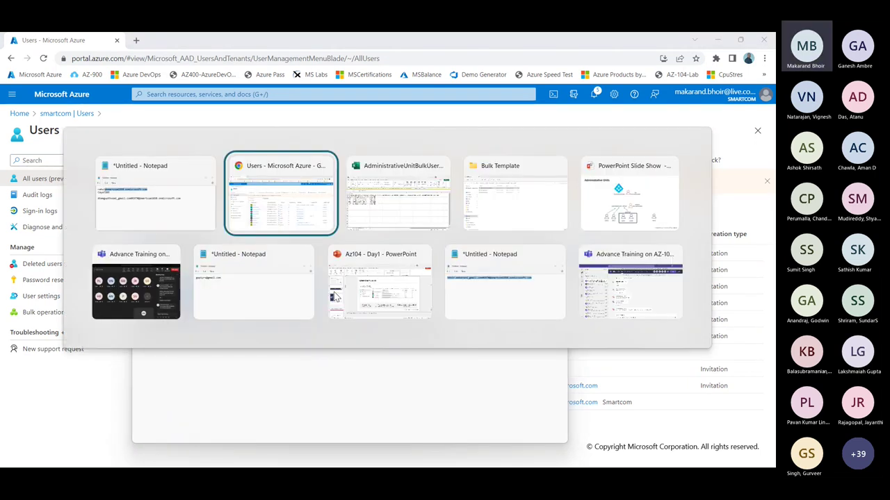
key(alt+Tab)
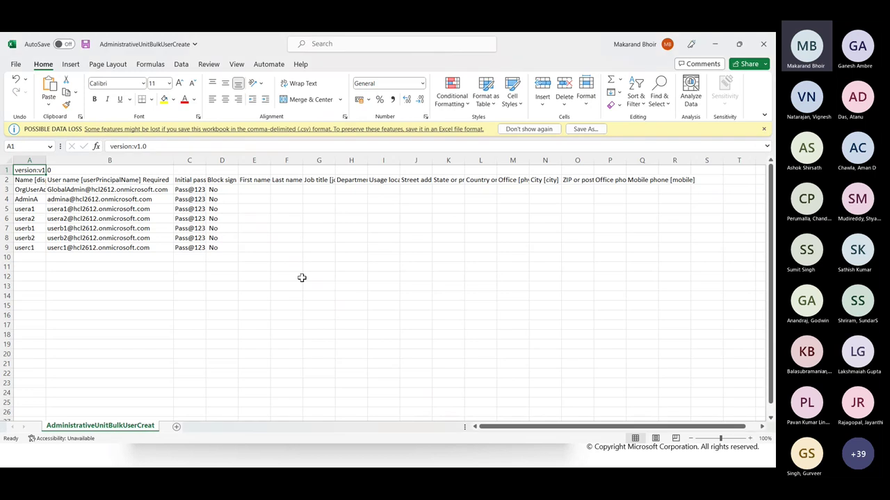
Step: Change the user names in B3 and B4 to the smartcom1658.onmicrosoft.com domain, then open Find and Replace
double_click(170, 189)
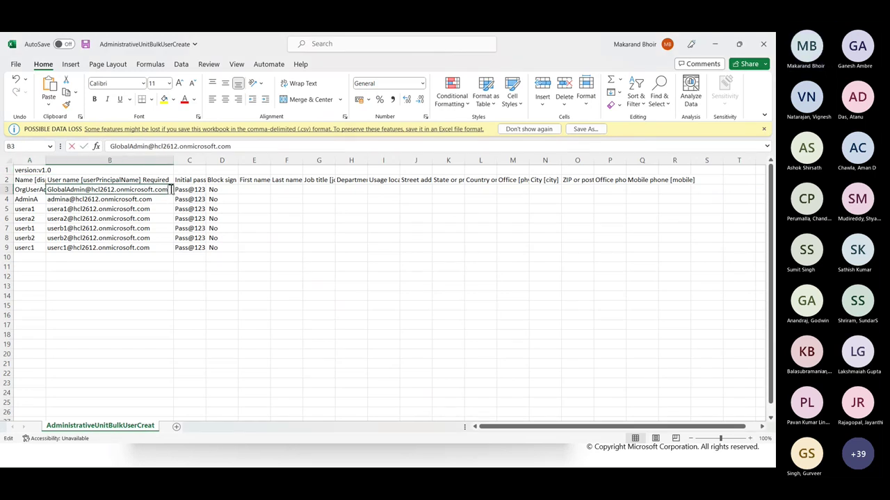
key(shift+Left)
key(shift+Left)
key(shift+Left)
key(shift+Left)
key(shift+Left)
key(shift+Left)
key(shift+Left)
key(shift+Left)
key(shift+Left)
key(shift+Left)
key(shift+Left)
key(shift+Left)
key(shift+Left)
key(shift+Left)
key(shift+Left)
key(shift+Left)
key(shift+Left)
key(shift+Left)
key(shift+Left)
key(shift+Left)
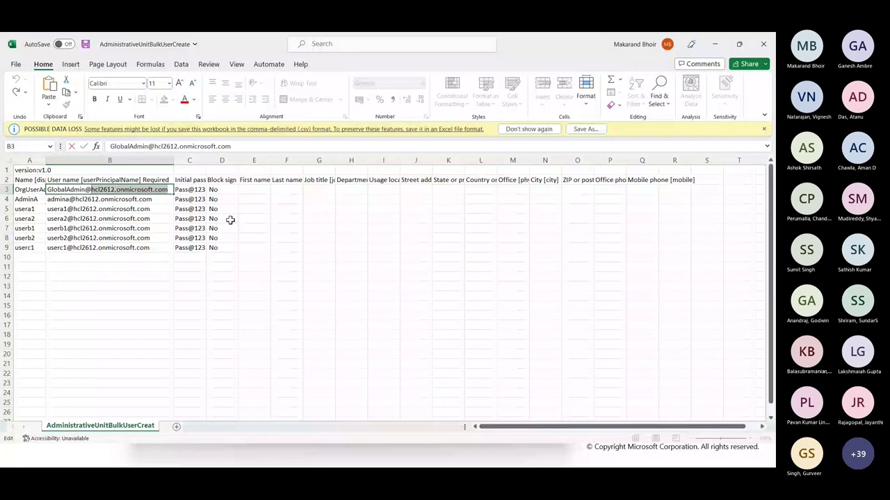
key(ctrl+v)
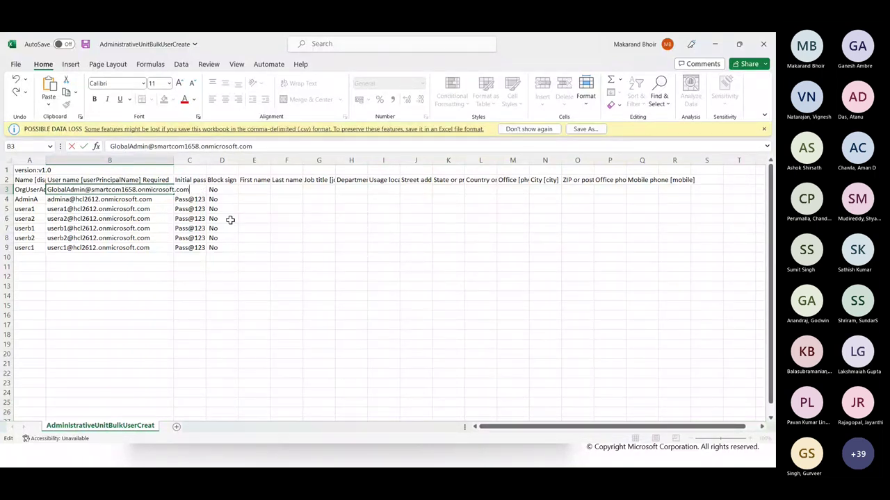
key(Return)
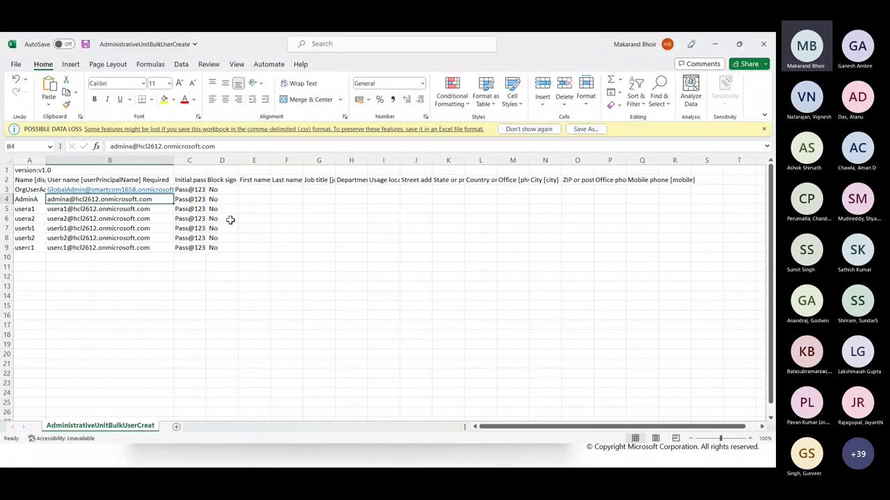
double_click(159, 199)
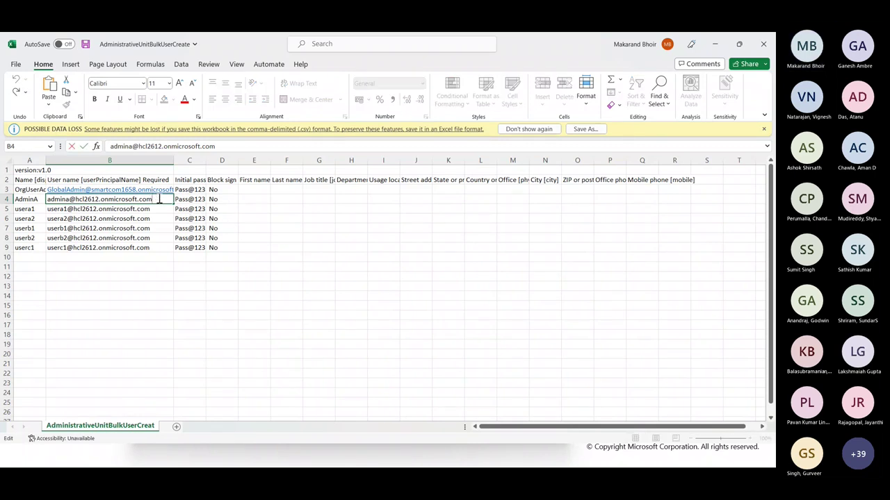
key(ctrl+shift+Left)
key(ctrl+shift+Left)
key(ctrl+shift+Left)
key(ctrl+shift+Left)
key(ctrl+shift+Left)
key(ctrl+shift+Left)
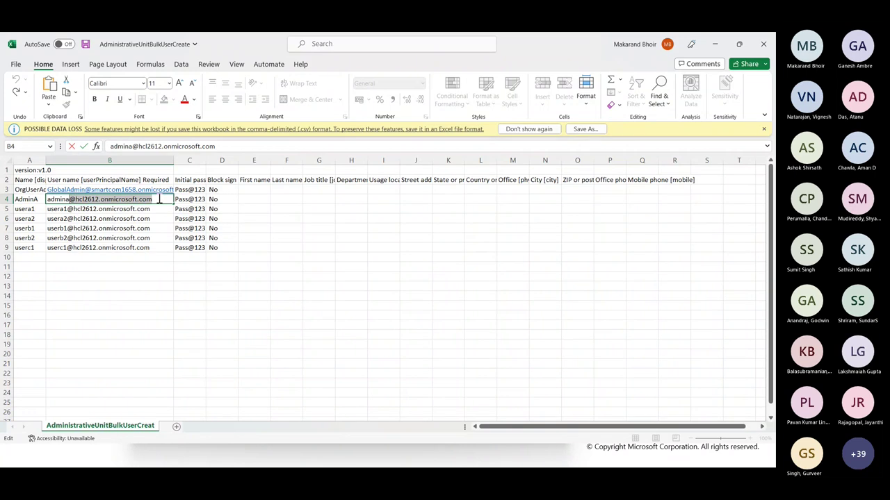
key(ctrl+v)
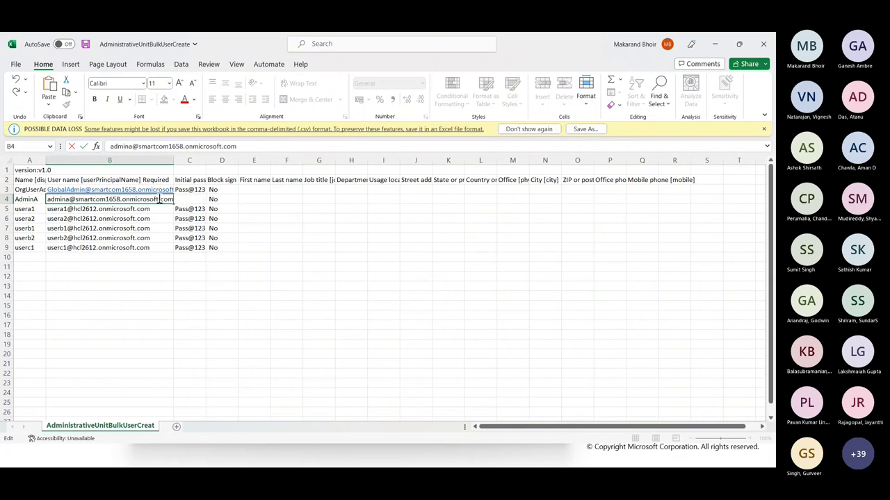
key(Return)
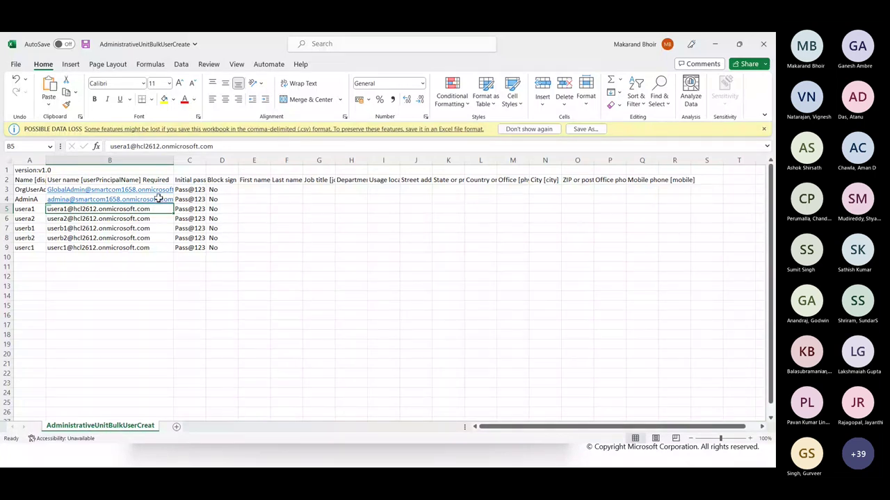
key(ctrl+h)
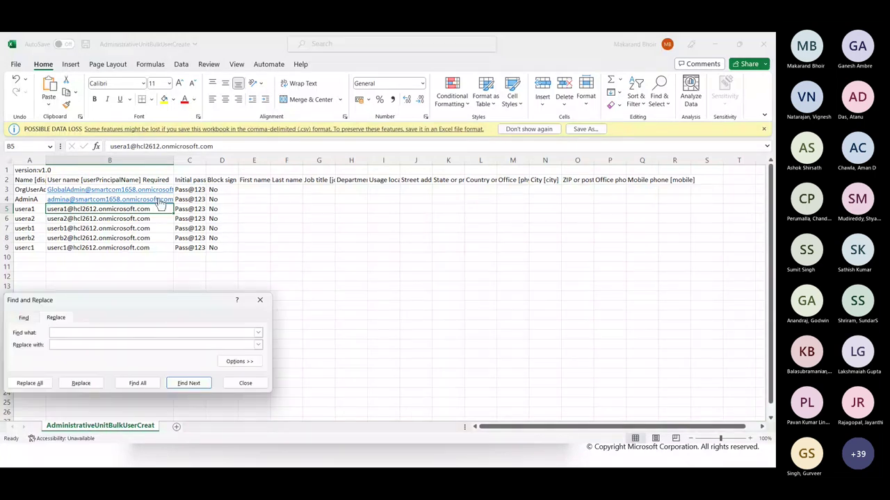
click(126, 345)
key(ctrl+v)
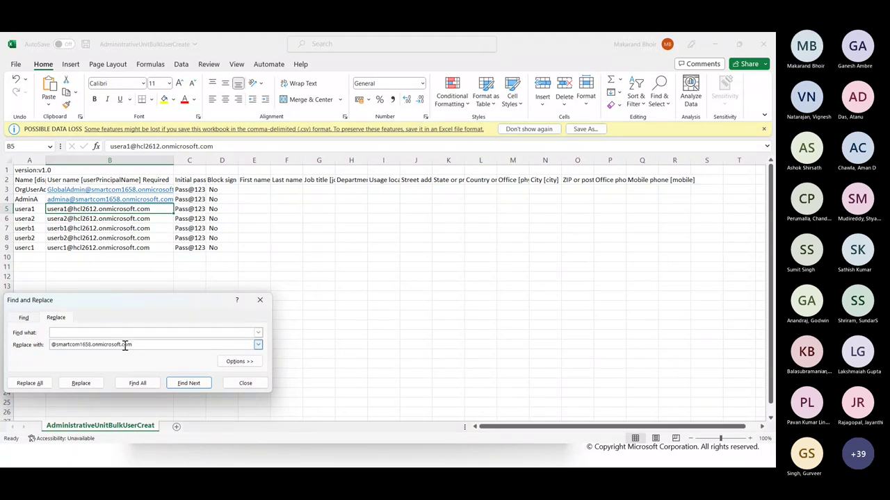
double_click(154, 209)
key(shift+Left)
key(shift+Left)
key(shift+Left)
key(shift+Left)
key(shift+Left)
key(shift+Left)
key(shift+Left)
key(shift+Left)
key(shift+Left)
key(shift+Left)
key(shift+Left)
key(shift+Left)
key(shift+Left)
key(shift+Left)
key(shift+Left)
key(shift+Left)
key(shift+Left)
key(shift+Left)
key(shift+Left)
key(shift+Left)
key(ctrl+c)
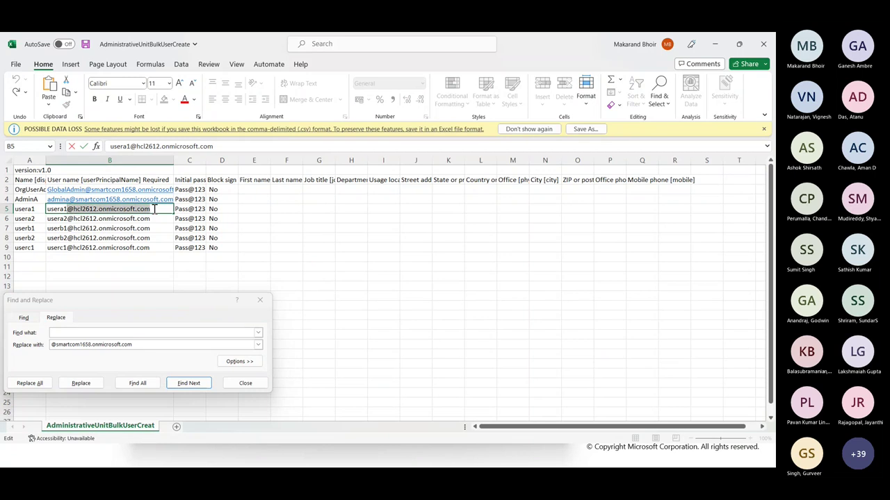
click(108, 332)
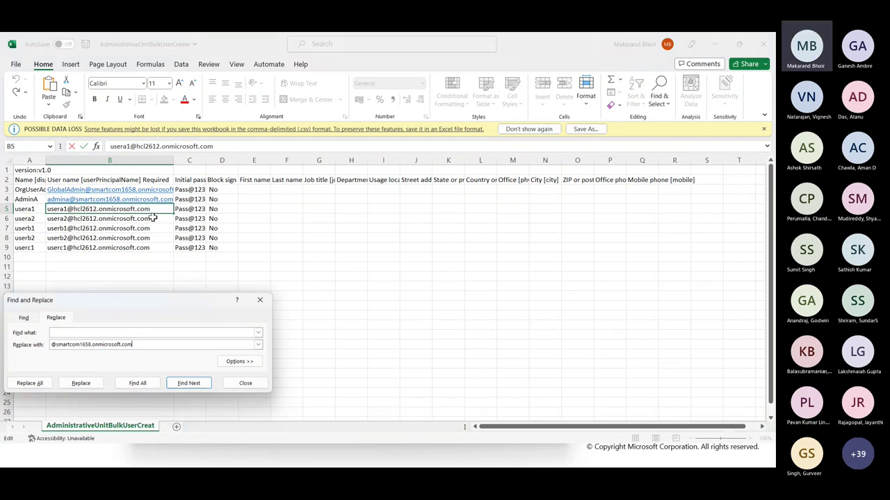
key(ctrl+v)
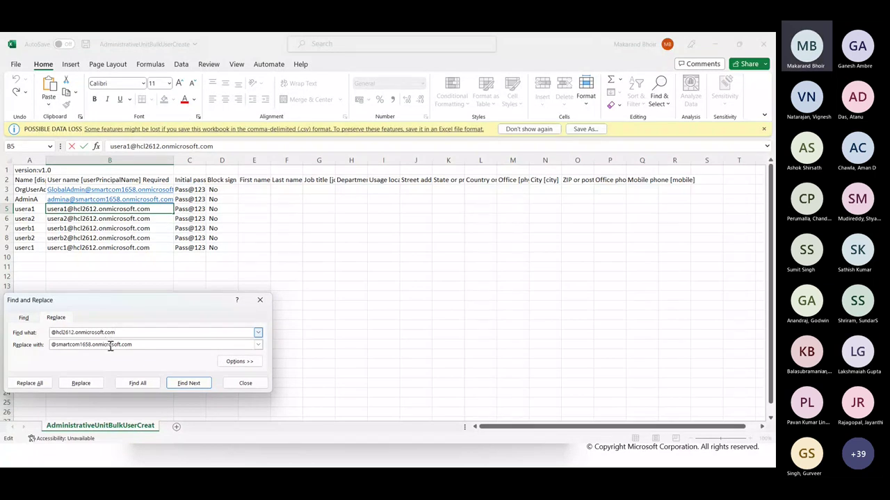
click(137, 383)
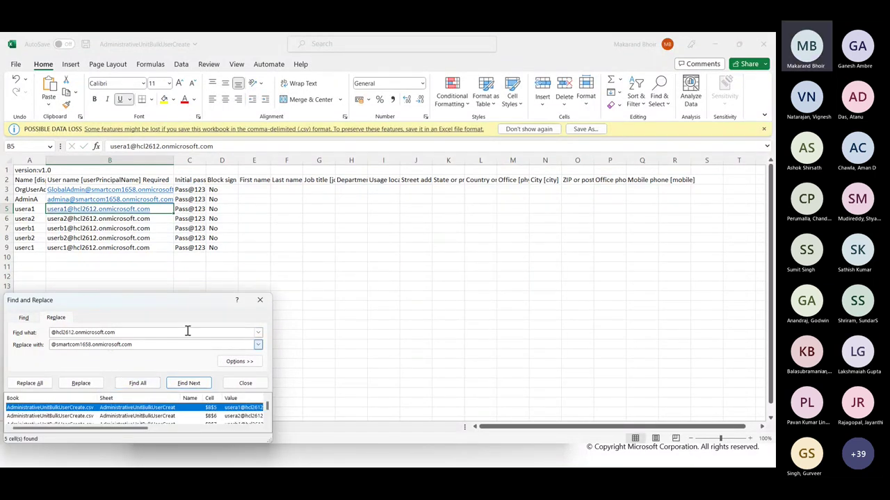
key(alt+Tab)
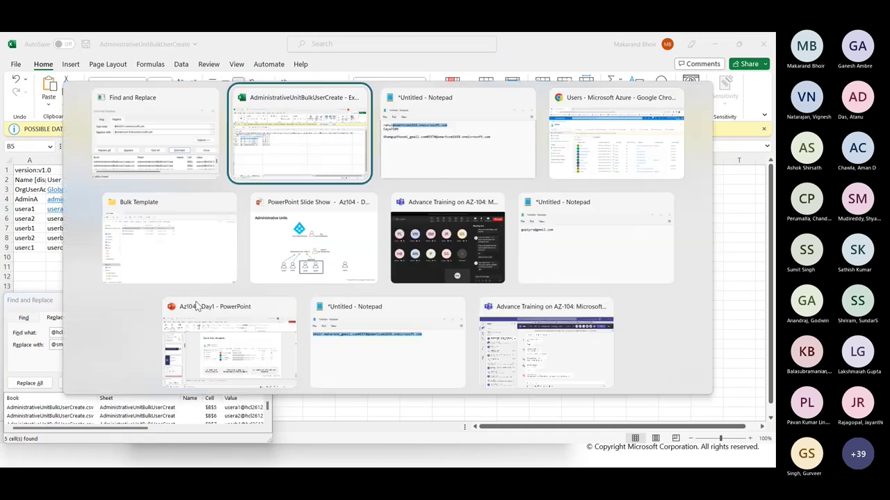
key(Tab)
key(Tab)
key(Tab)
key(Tab)
key(Tab)
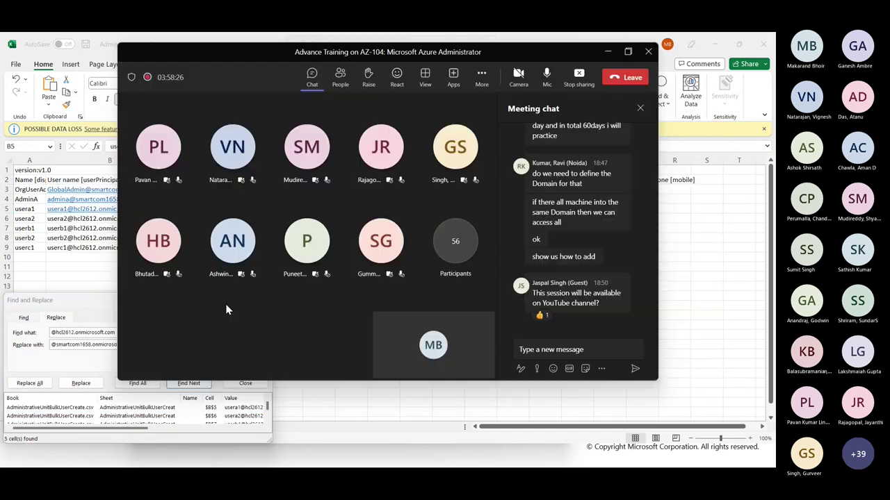
Step: Mute and unmute the Teams microphone, then return to the Excel workbook
click(547, 84)
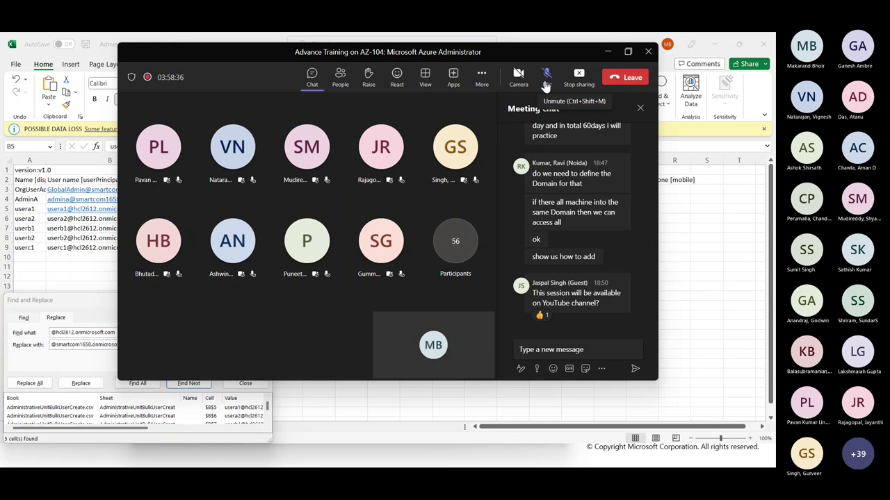
click(546, 78)
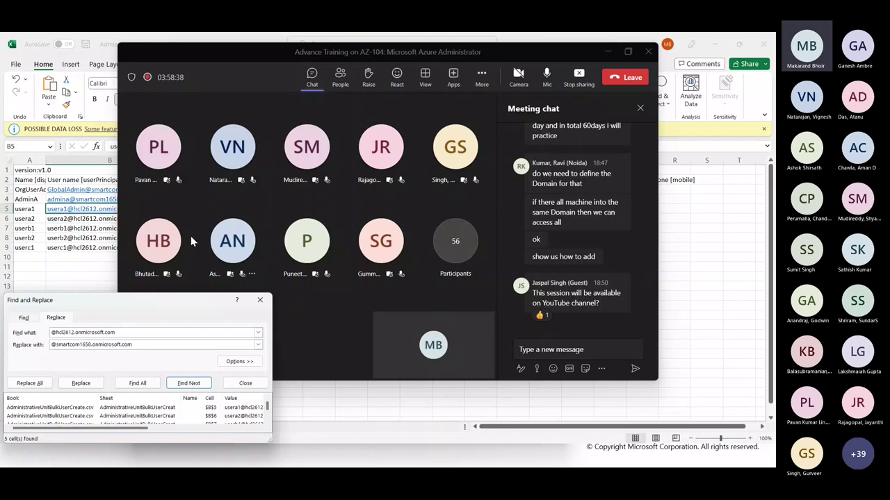
click(90, 271)
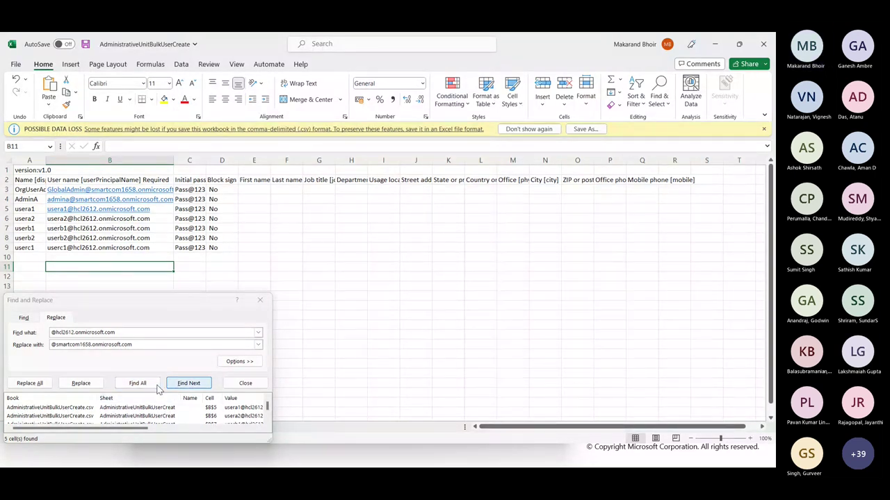
Step: Replace all five hcl2612 addresses with the smartcom1658.onmicrosoft.com domain and save the workbook
click(30, 384)
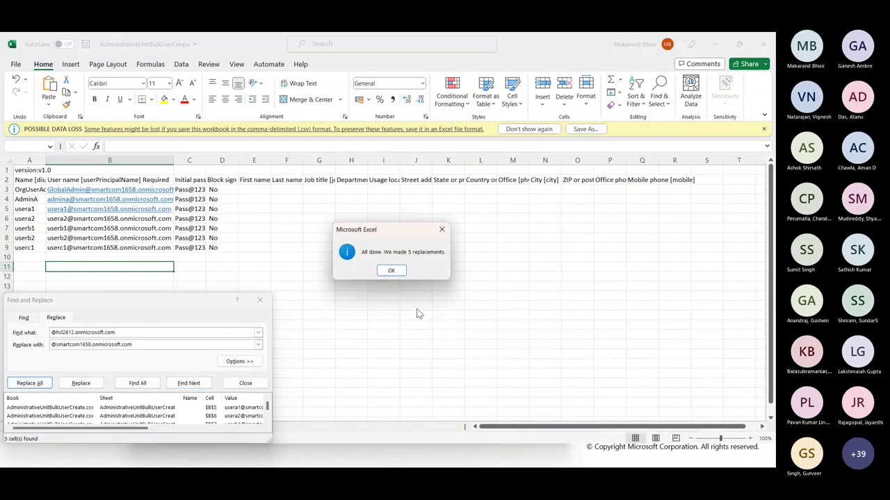
click(390, 272)
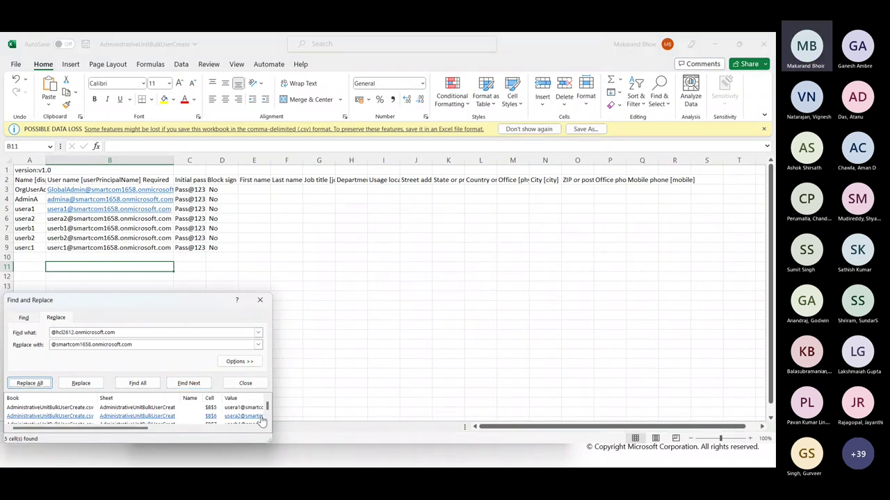
click(260, 300)
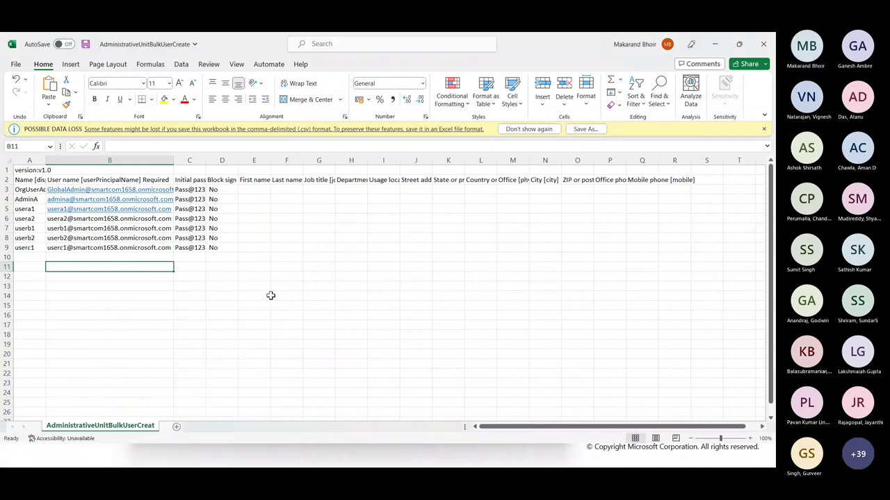
key(ctrl+s)
Step: Autofit column C, save again, and close the AdministrativeUnitBulkUserCreate workbook
double_click(207, 160)
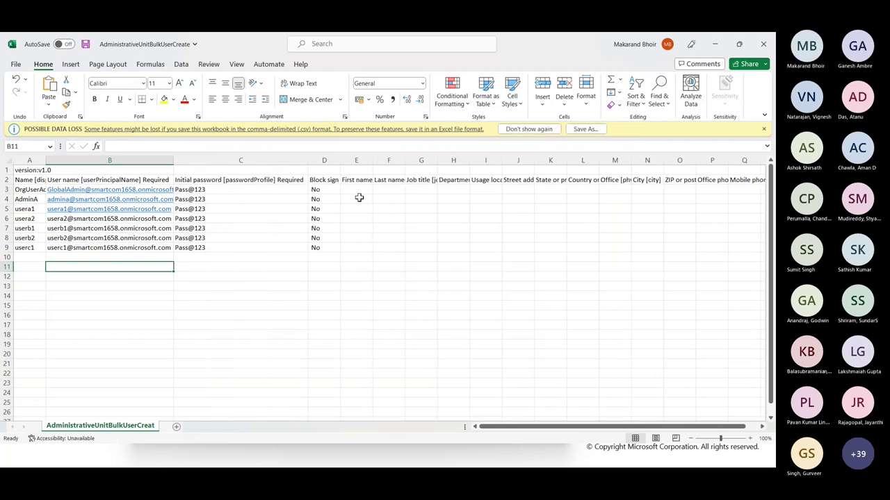
key(ctrl+s)
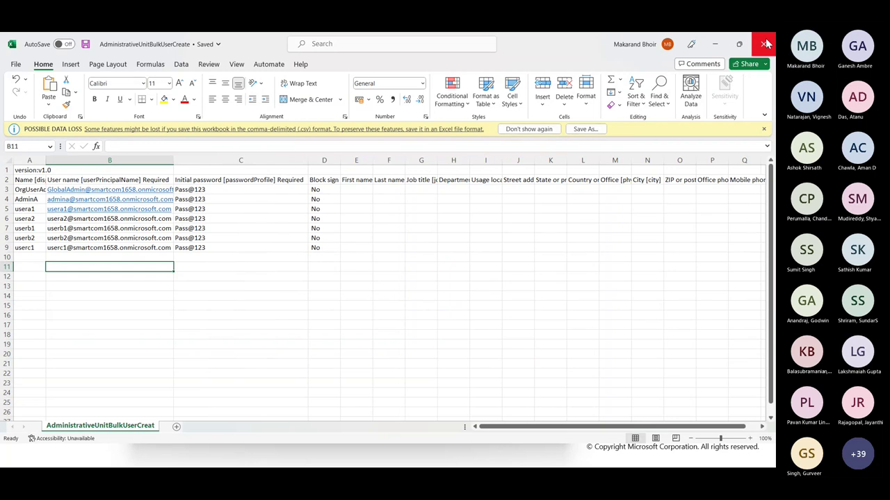
click(765, 44)
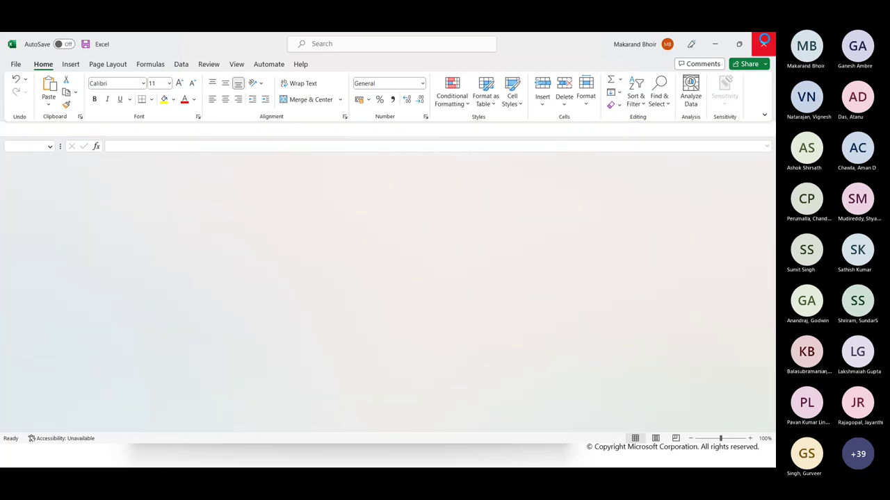
Step: Upload AdministrativeUnitBulkUserCreate.csv through Users > Bulk create and submit the creation job
key(alt+Tab)
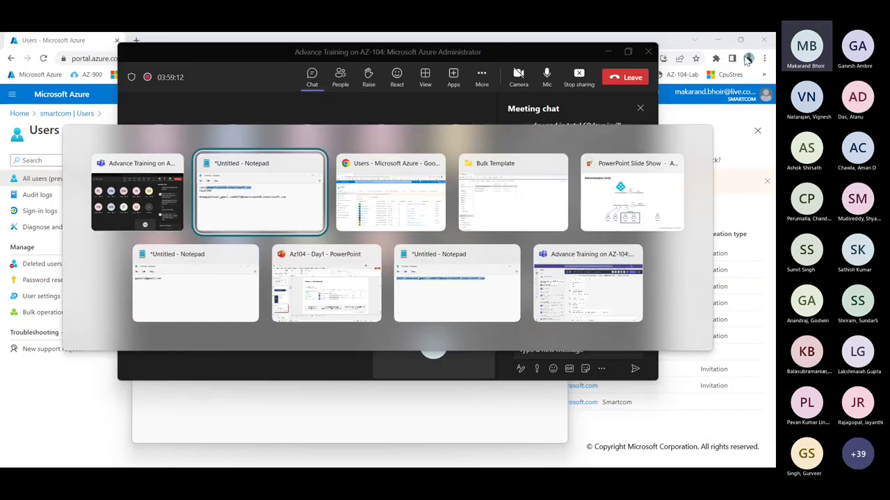
key(alt+Tab)
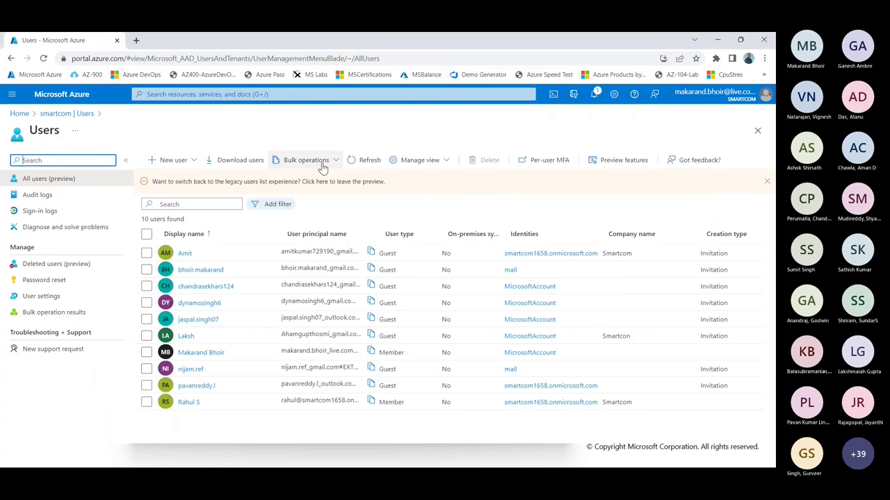
click(321, 163)
click(310, 200)
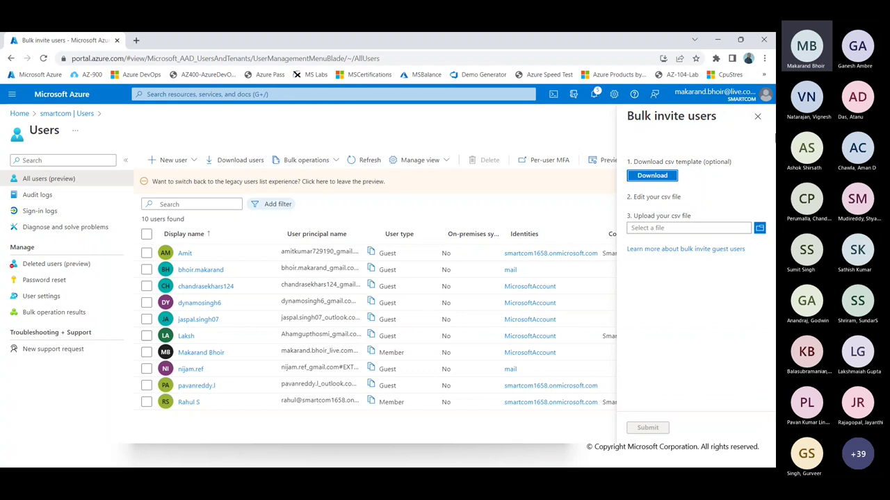
click(758, 117)
click(311, 161)
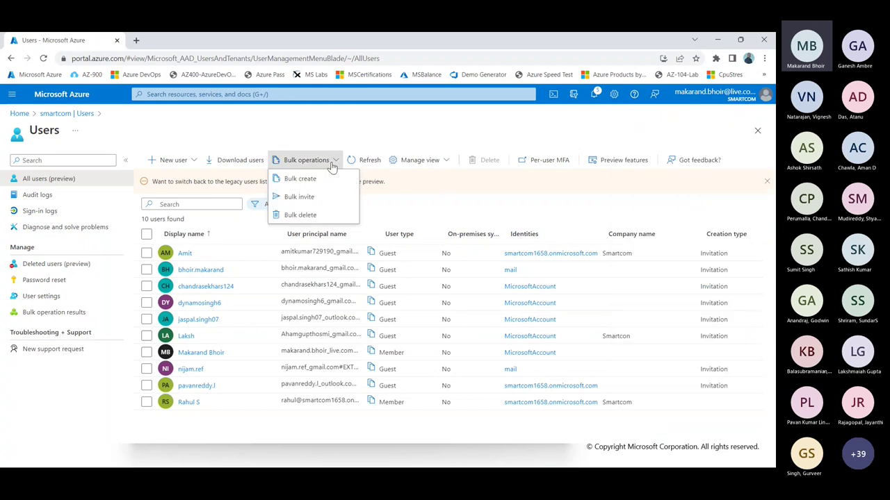
click(322, 185)
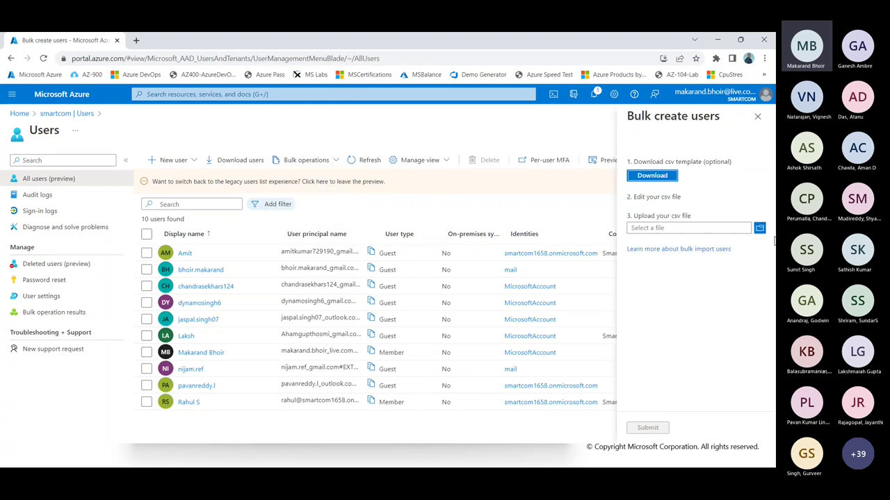
click(760, 230)
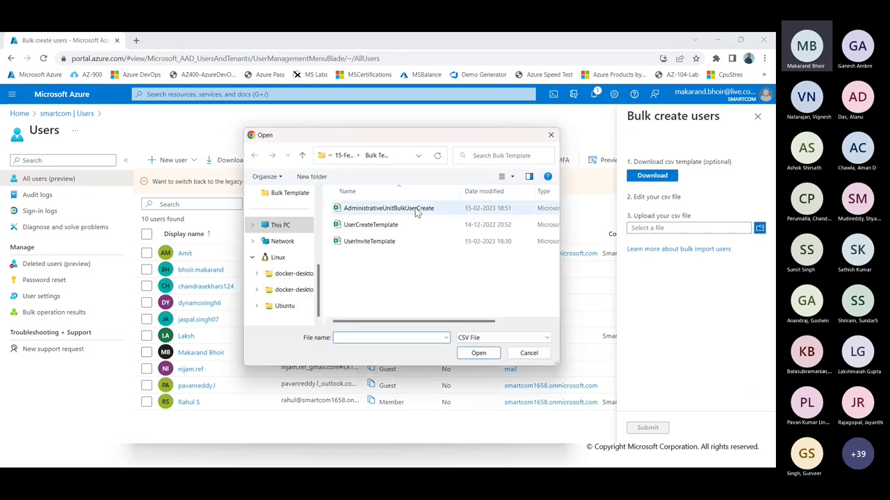
click(399, 209)
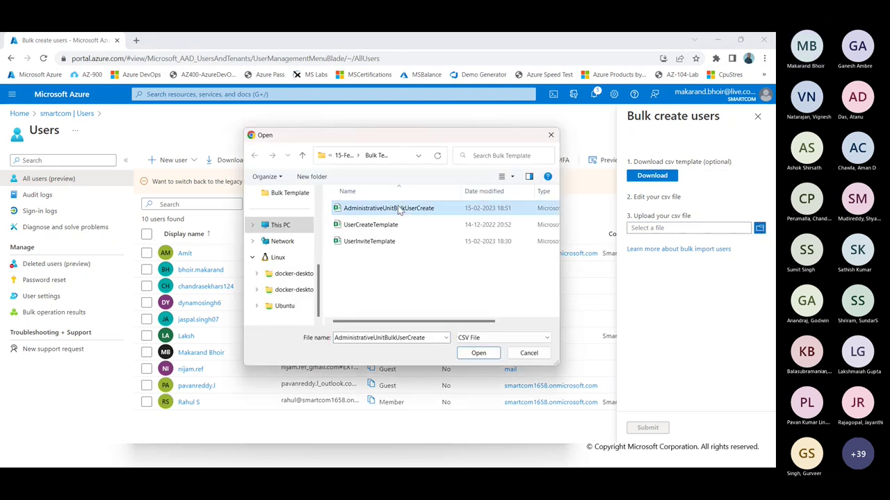
click(477, 355)
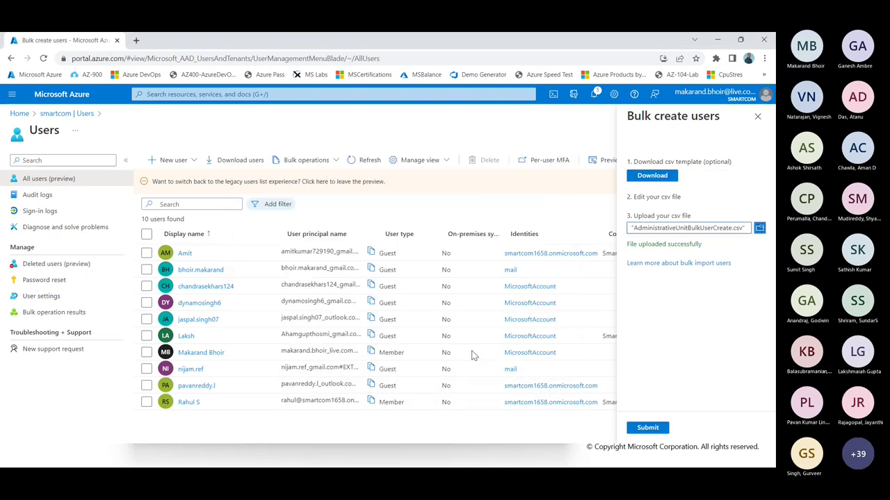
click(643, 431)
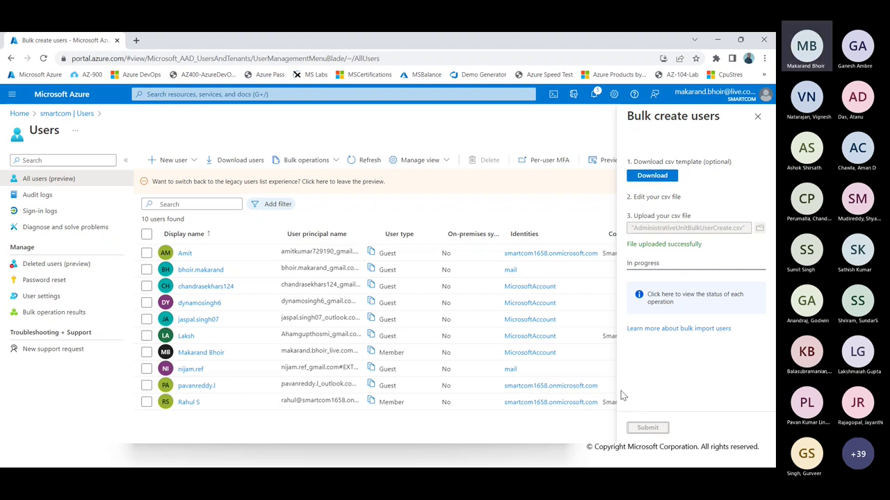
Step: Switch to the Administrative Units slide showing Office A's unit, Admin A and grpOfficeB
key(alt+Tab)
key(alt+Tab)
key(alt+Tab)
key(alt+Tab)
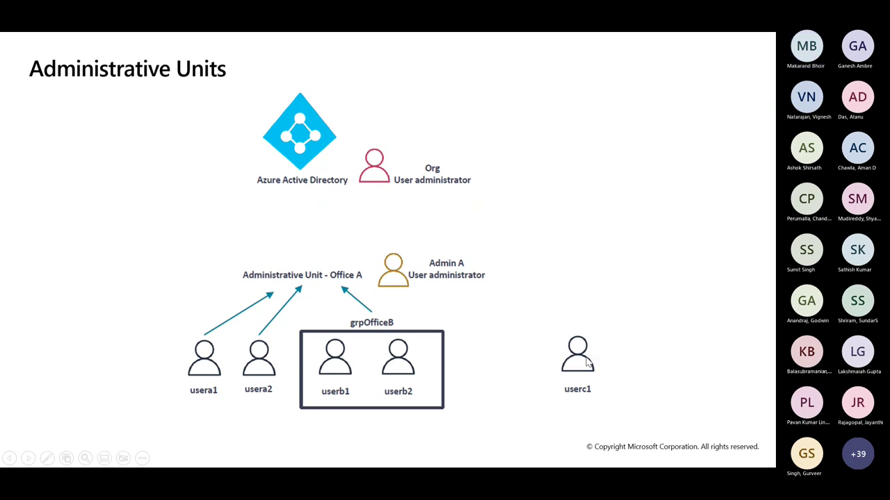
Step: Return to the Azure portal, where the AdministrativeUnitBulkUserCreate.csv bulk create job shows Succeeded
key(alt+Tab)
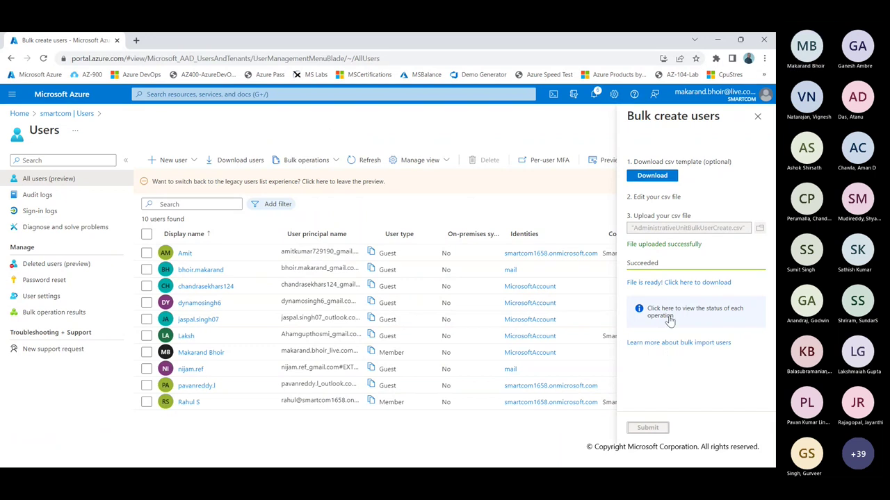
Step: Close the bulk-create pane and refresh the Users list to confirm 17 users, including usera1 through userc1
click(759, 118)
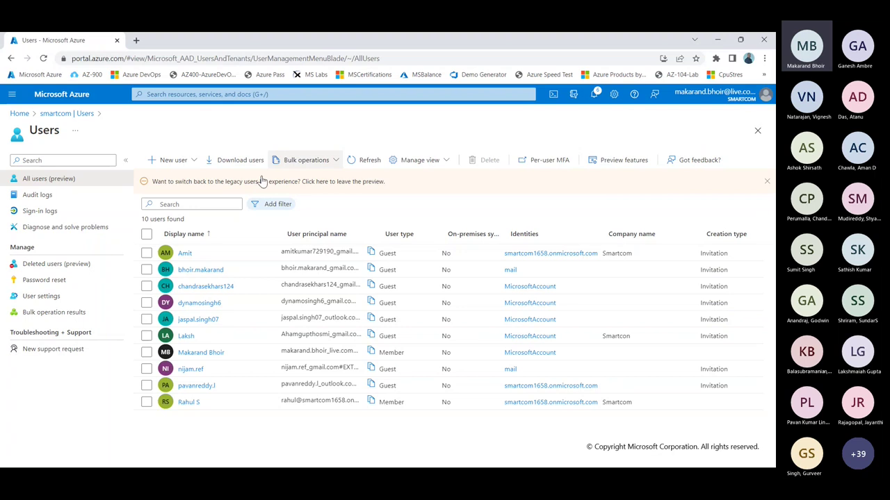
click(370, 160)
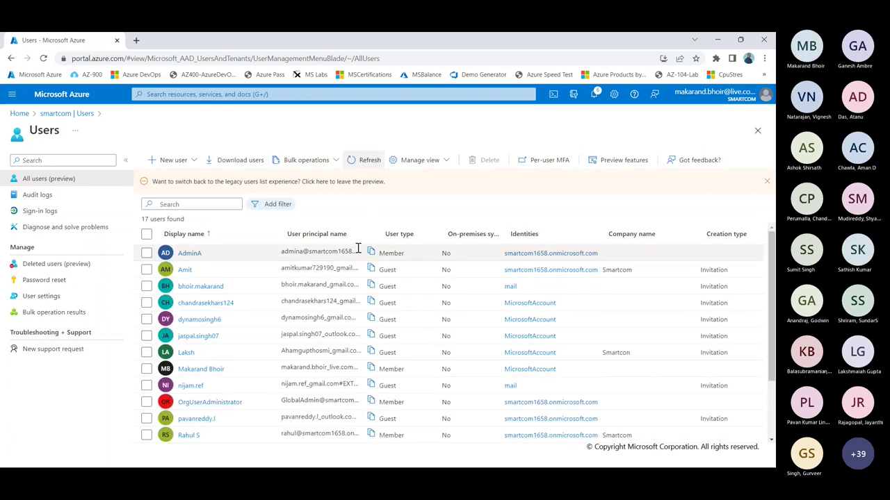
scroll(273, 289, down, 3)
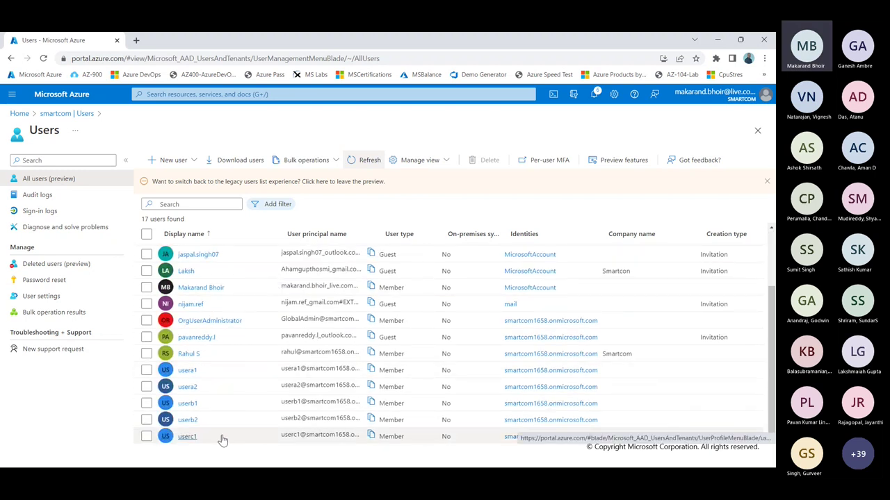
key(alt+Tab)
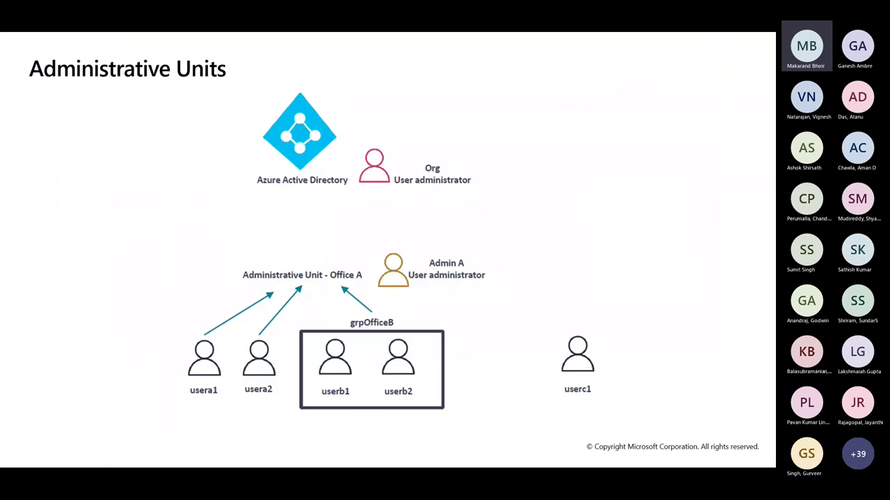
key(alt+Tab)
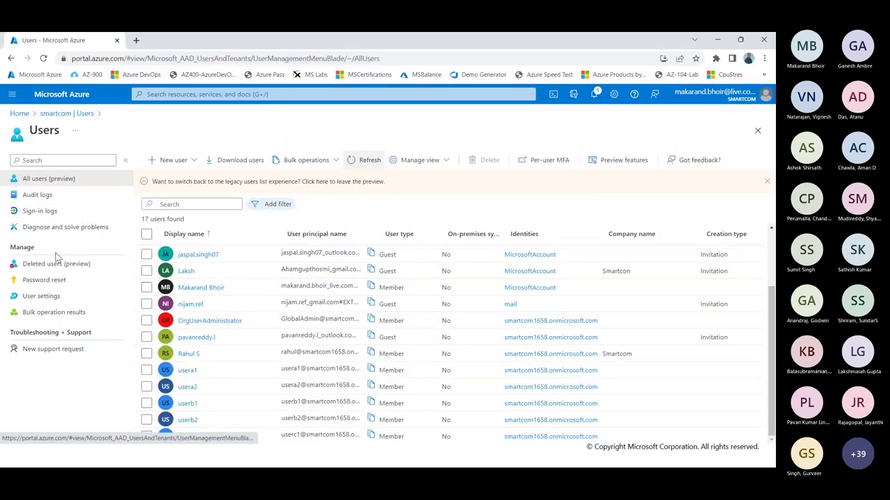
Step: Go from the smartcom directory overview to its Administrative units page
click(61, 114)
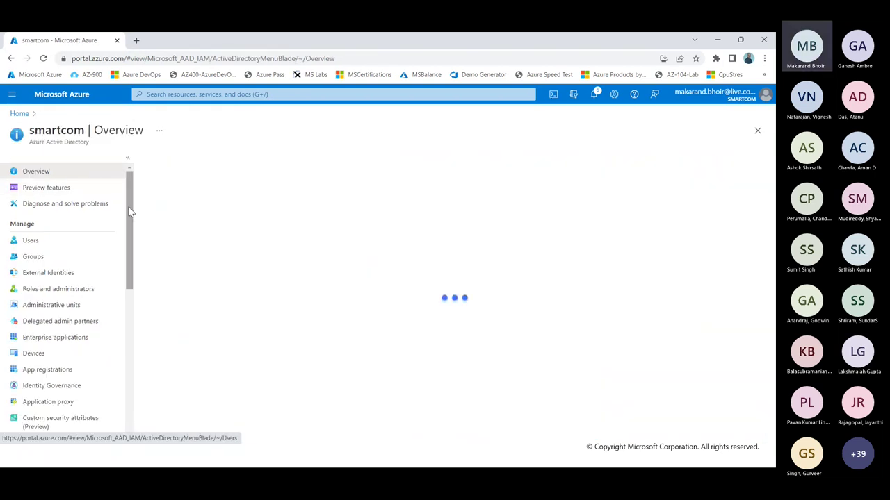
scroll(131, 222, down, 1)
drag(130, 223, 84, 240)
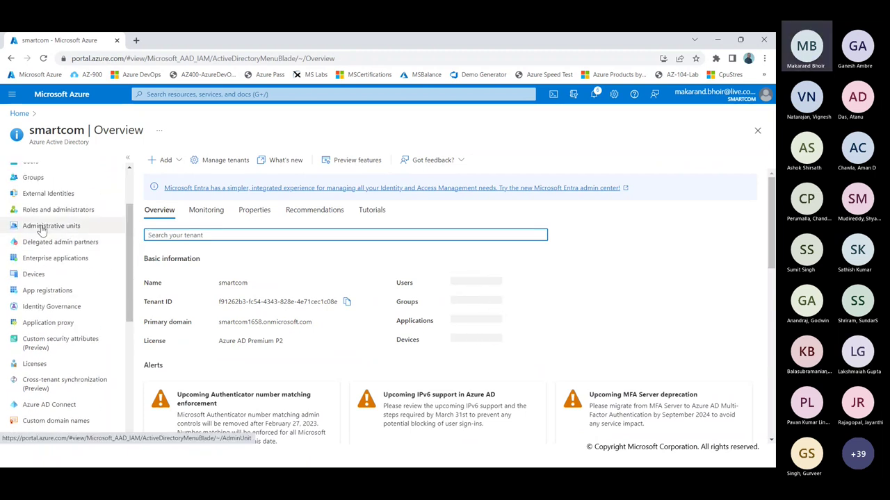
click(56, 230)
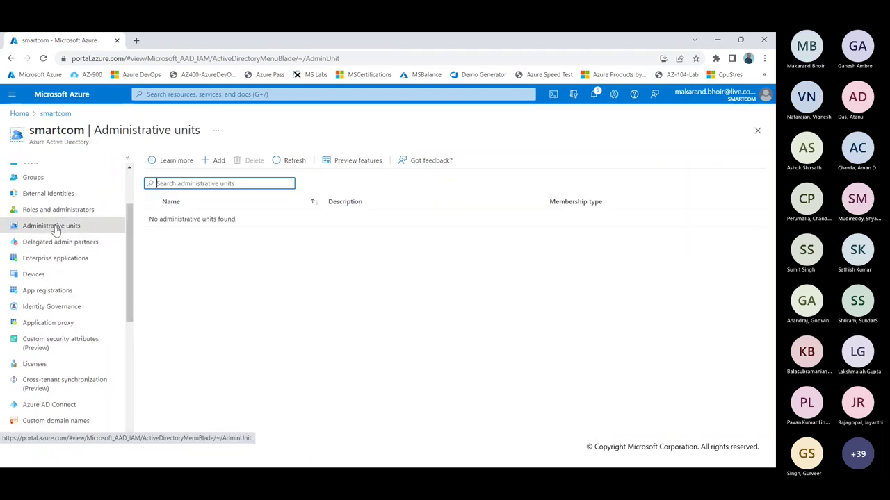
Step: Start a new administrative unit named OfficeA and move on to its role assignments
click(215, 163)
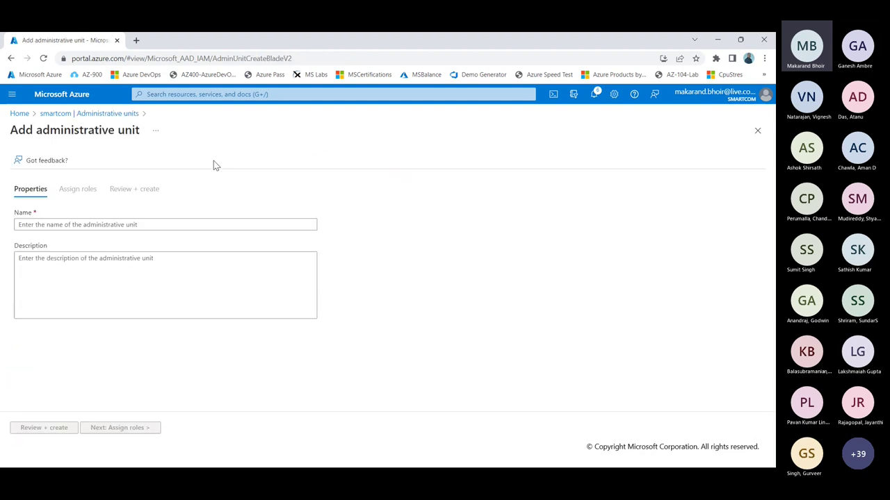
click(139, 223)
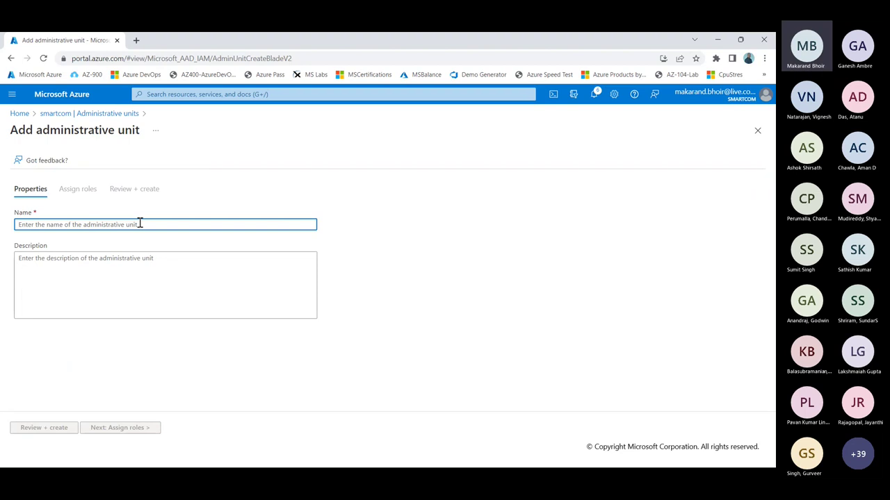
text(Of)
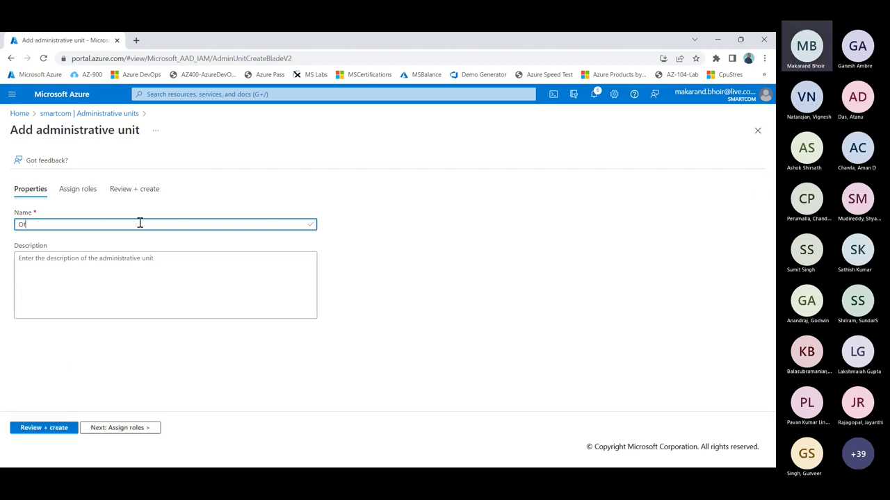
text(ficeA)
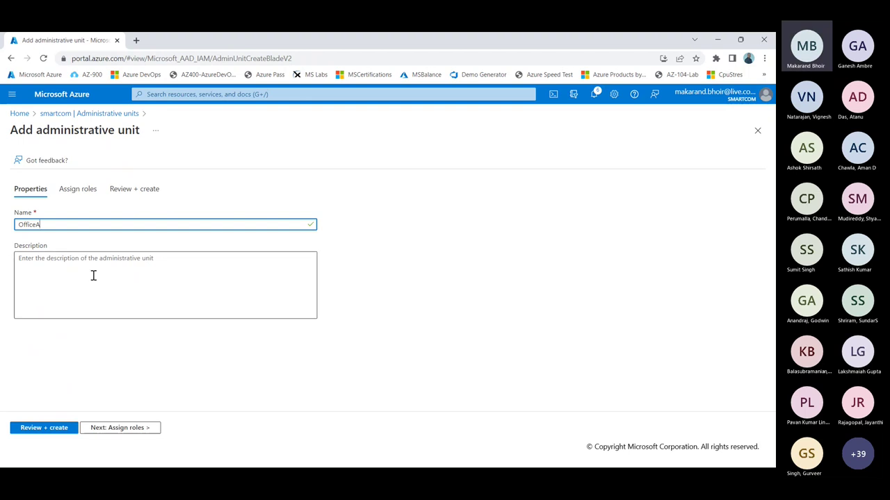
click(82, 195)
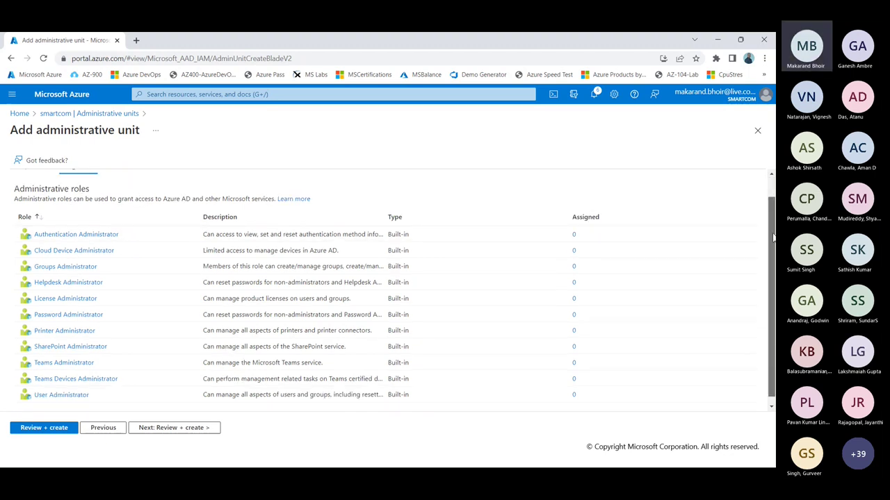
Step: Highlight the list of assignable administrative roles with an outline and arrow, then clear the annotations
drag(773, 216, 774, 248)
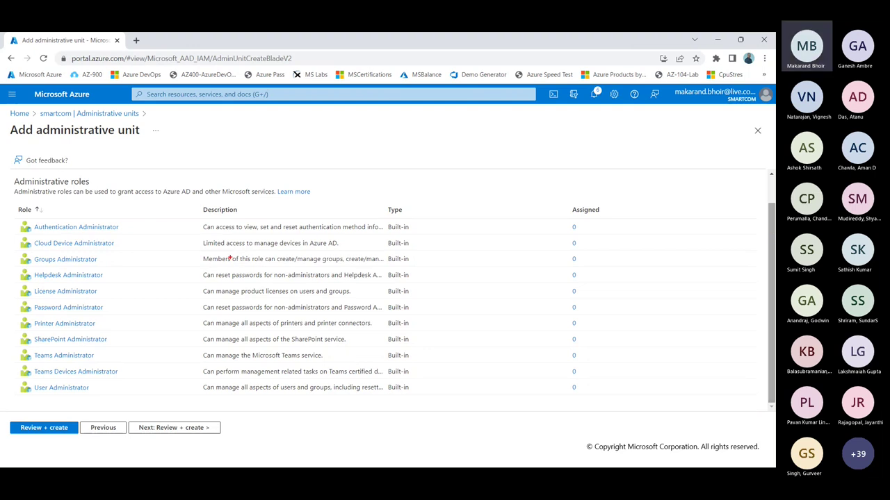
drag(4, 200, 160, 404)
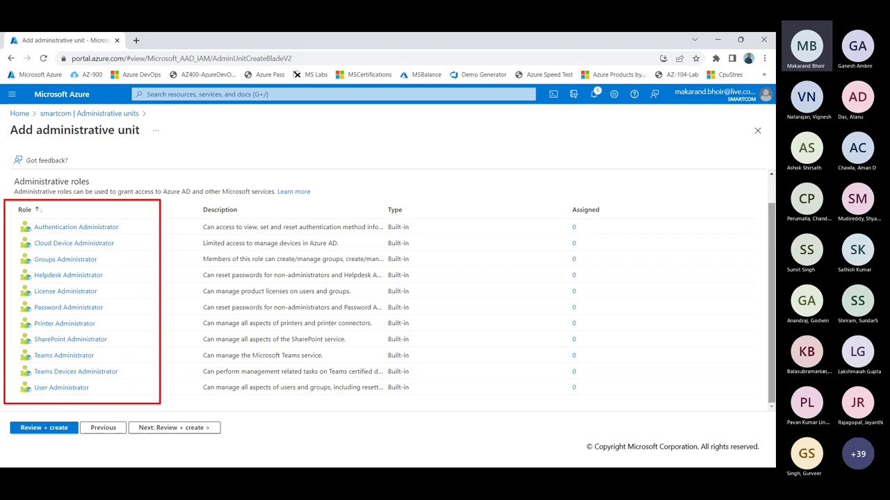
drag(145, 332, 193, 398)
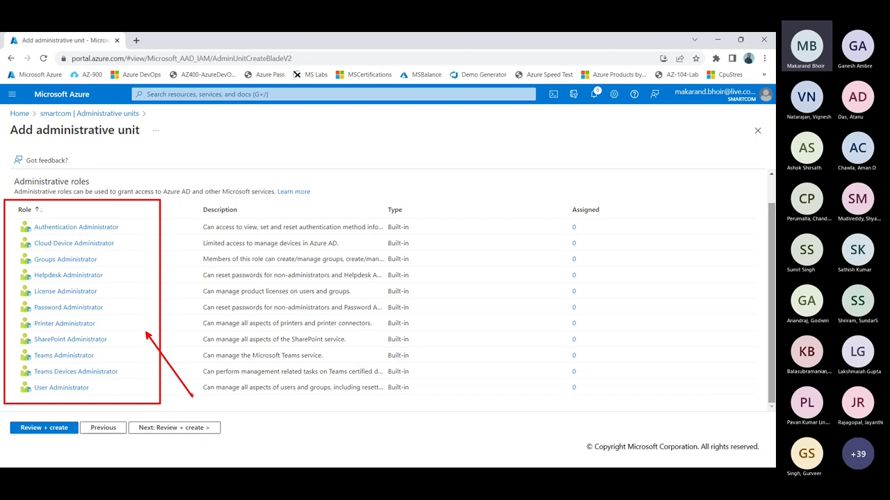
key(Escape)
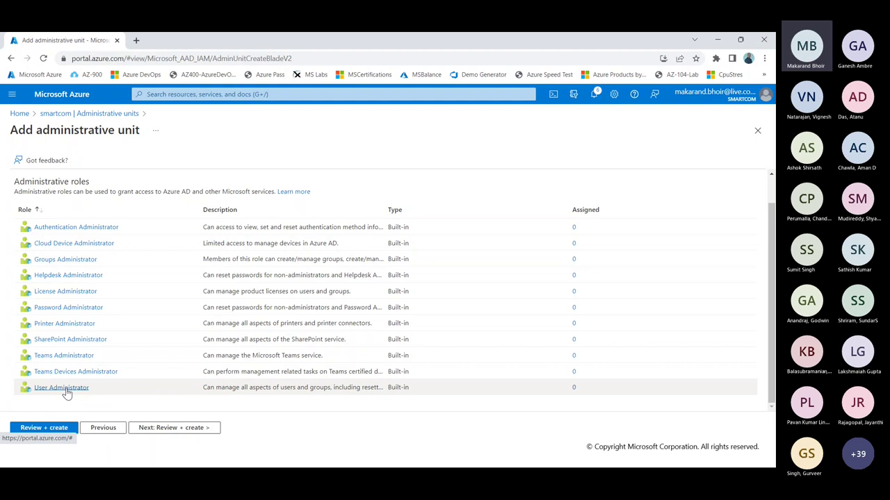
Step: Assign AdminA the User Administrator role and create the OfficeA unit
click(66, 393)
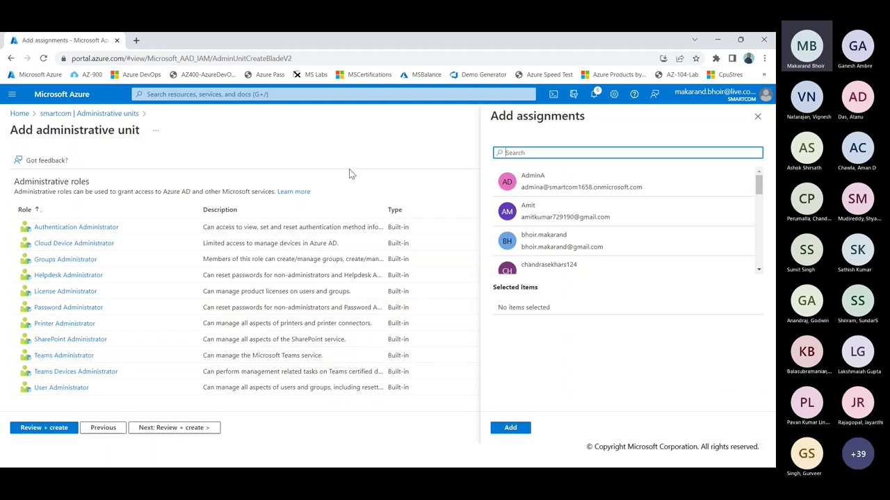
click(544, 180)
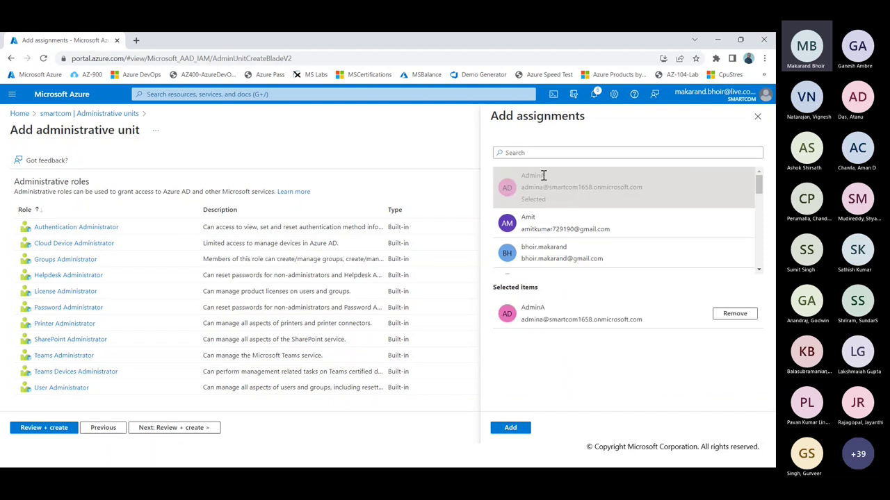
click(514, 429)
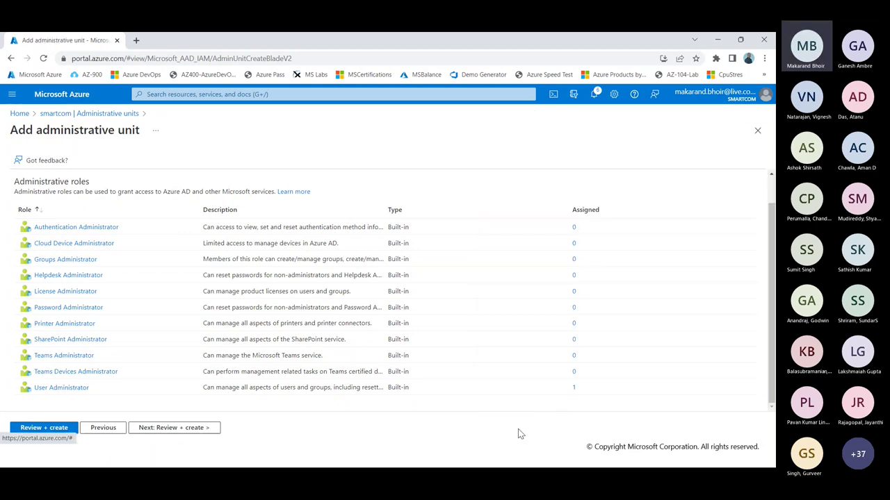
click(61, 430)
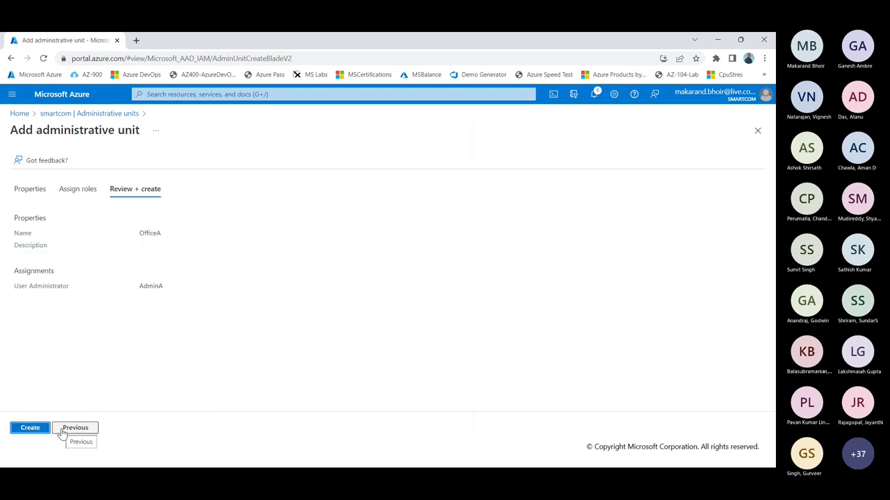
click(31, 429)
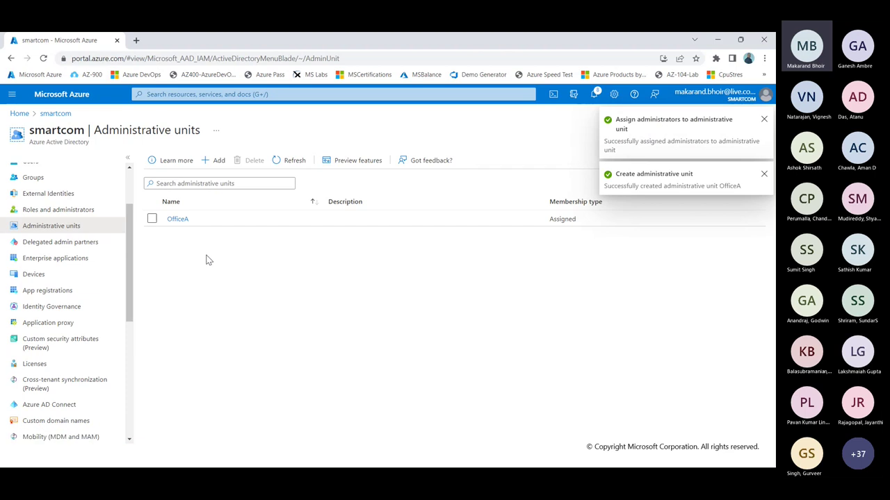
Step: Add usera1 and usera2 as members of OfficeA, found by searching 'user'
click(178, 220)
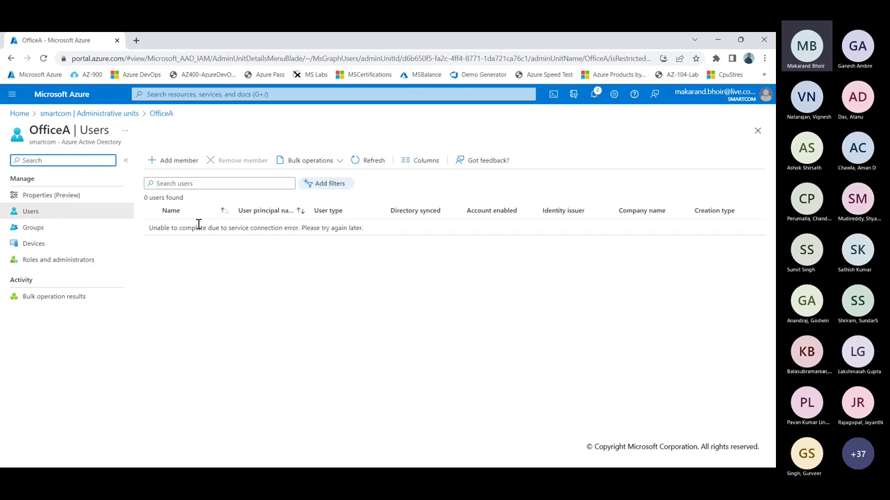
click(172, 161)
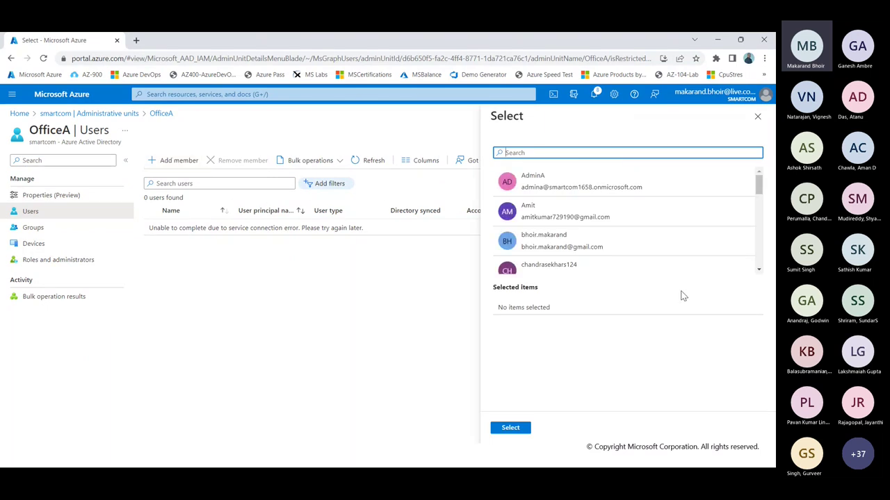
text(user)
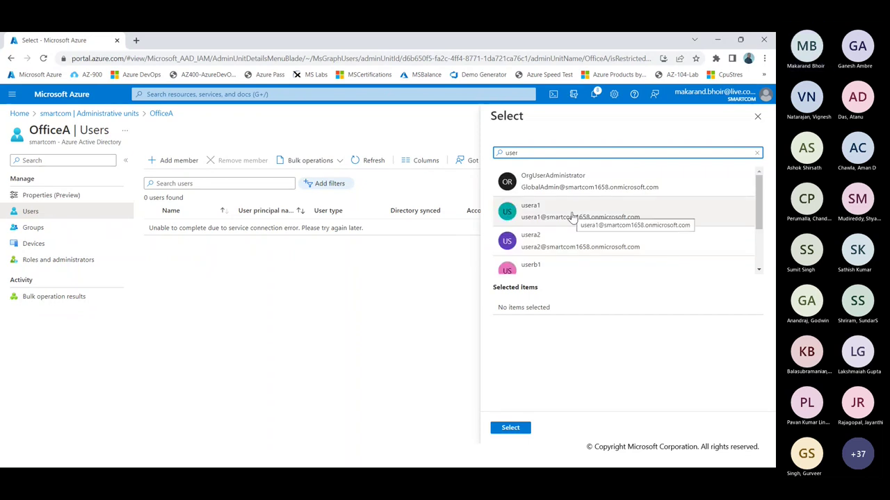
click(571, 216)
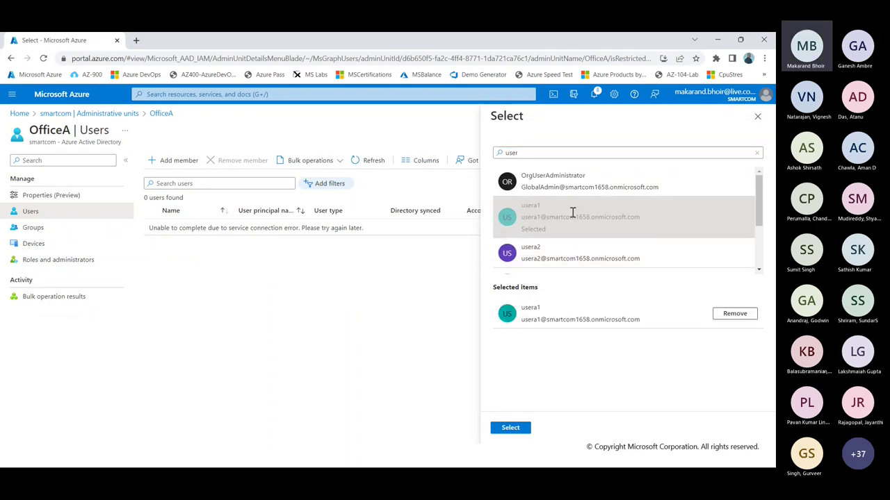
click(561, 257)
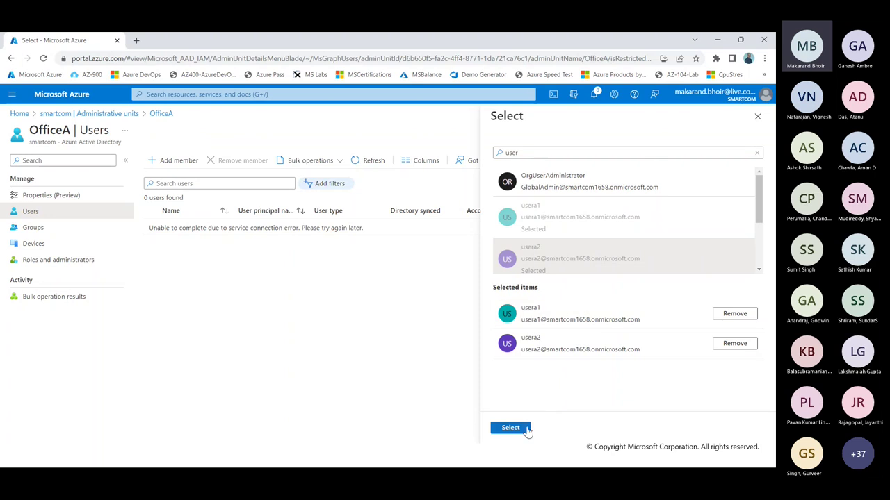
click(520, 430)
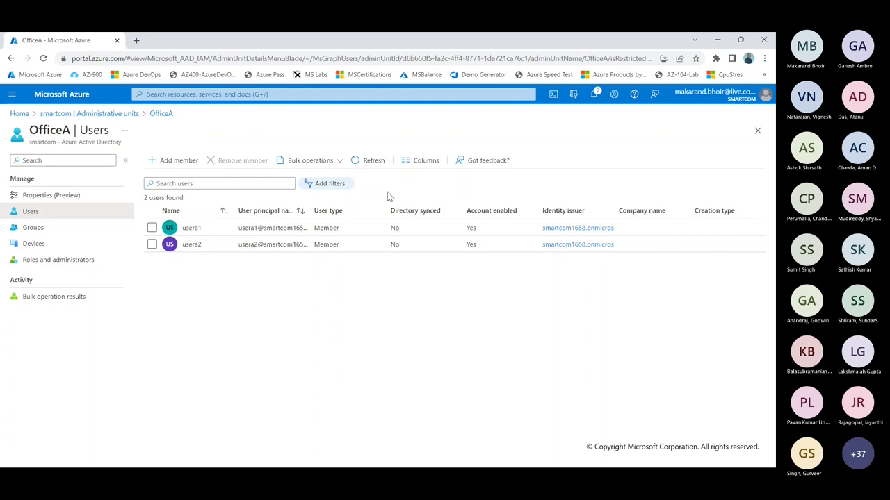
Step: Refresh OfficeA's members, then copy AdminA's sign-in name from the directory's Users list
click(364, 162)
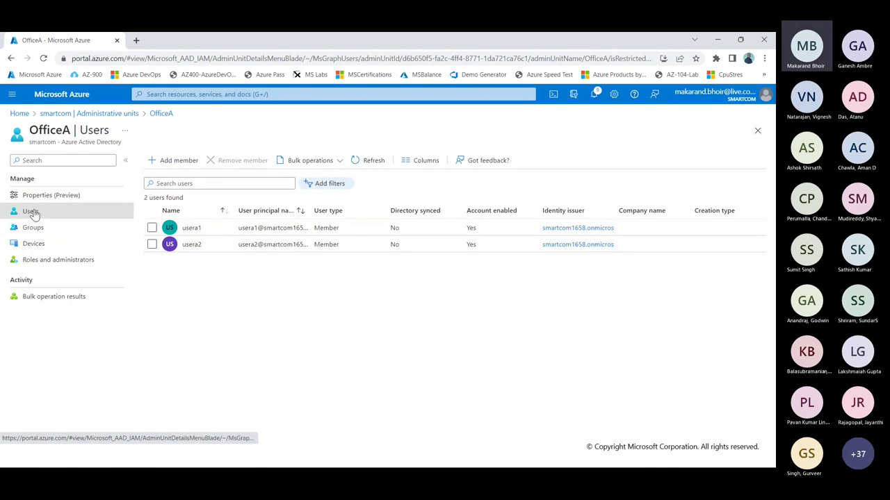
click(60, 113)
scroll(56, 208, up, 2)
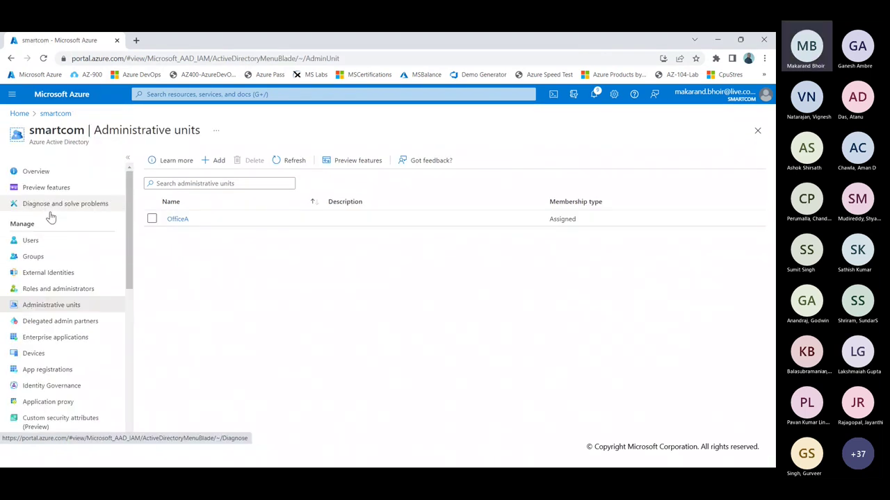
click(29, 242)
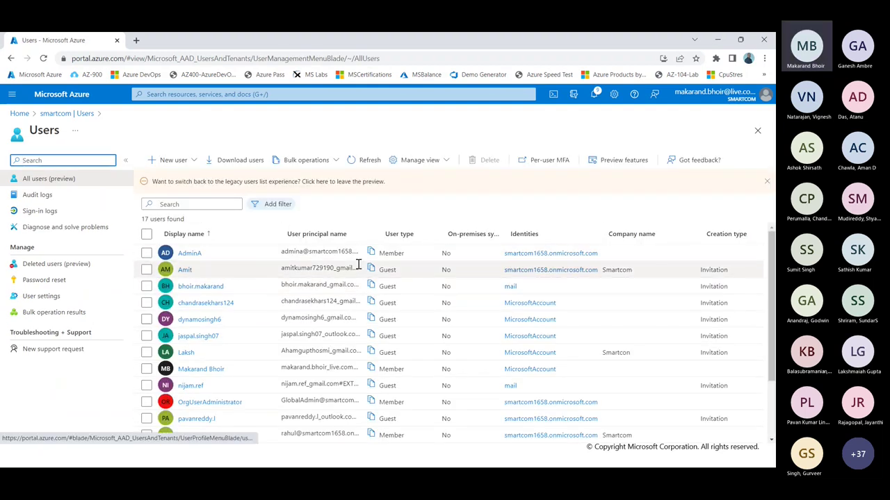
click(371, 253)
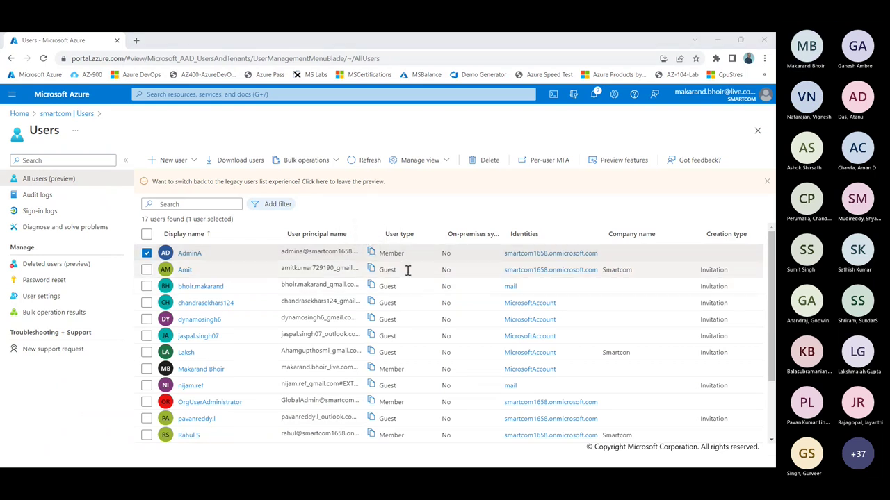
Step: Open a new incognito window and paste the copied sign-in name
key(alt+Tab)
key(alt+Tab)
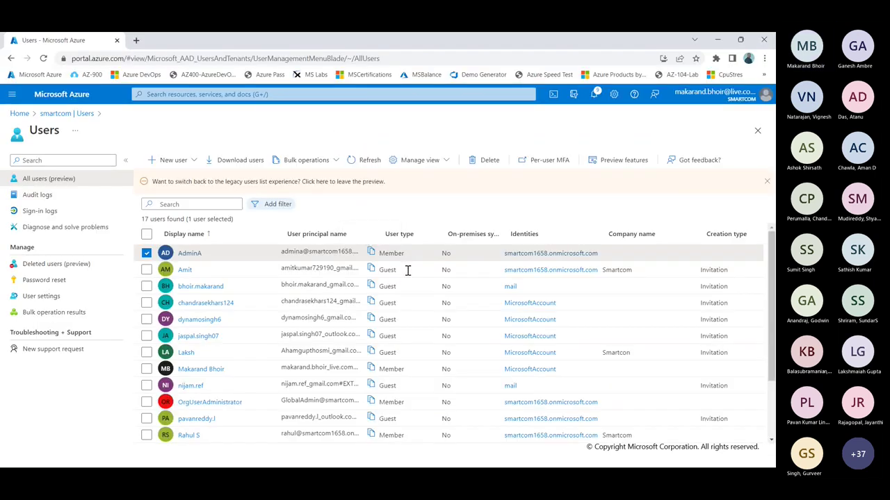
key(ctrl+shift+n)
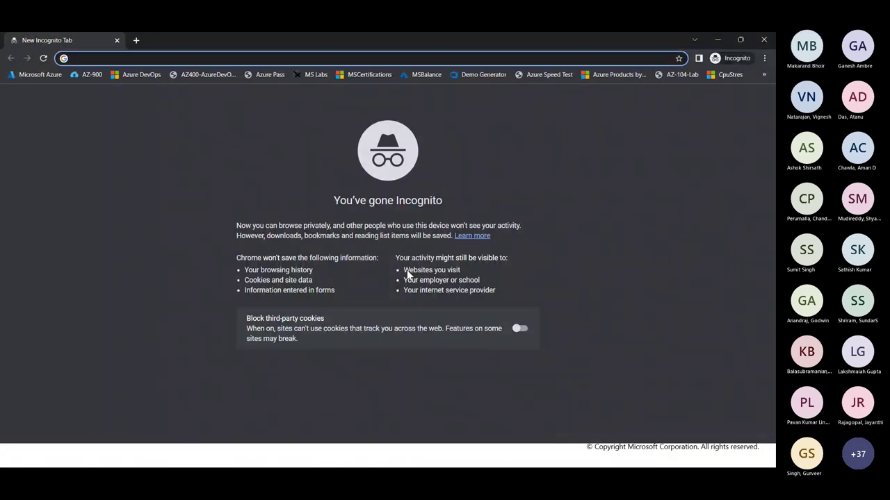
key(ctrl+v)
Step: Open portal.azure.com in the incognito window and sign in as AdminA with its password
key(Return)
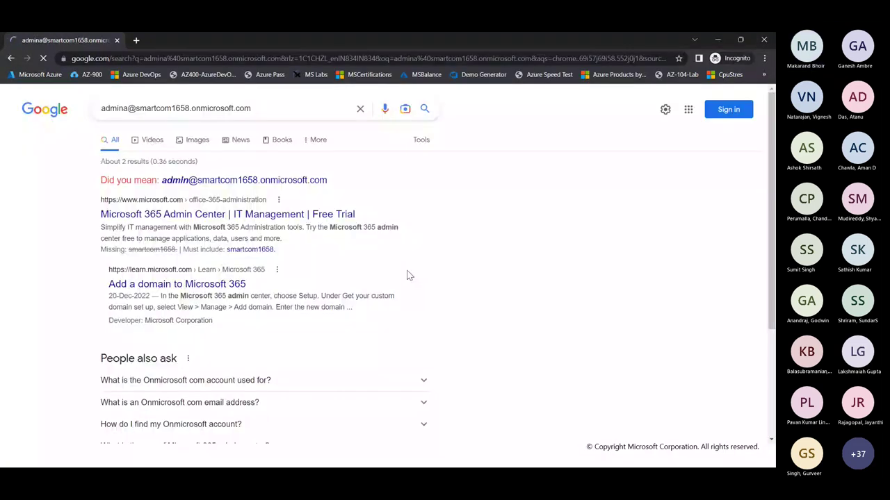
click(277, 58)
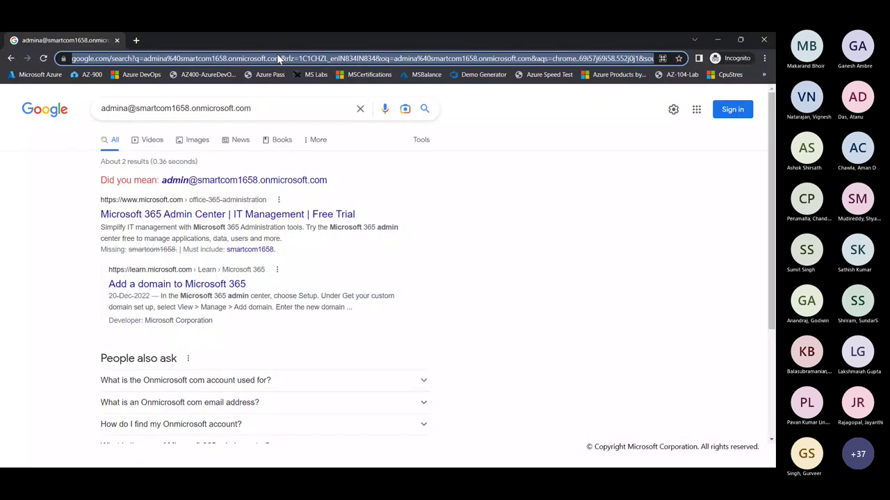
text(portal.azure.com/#home)
key(Return)
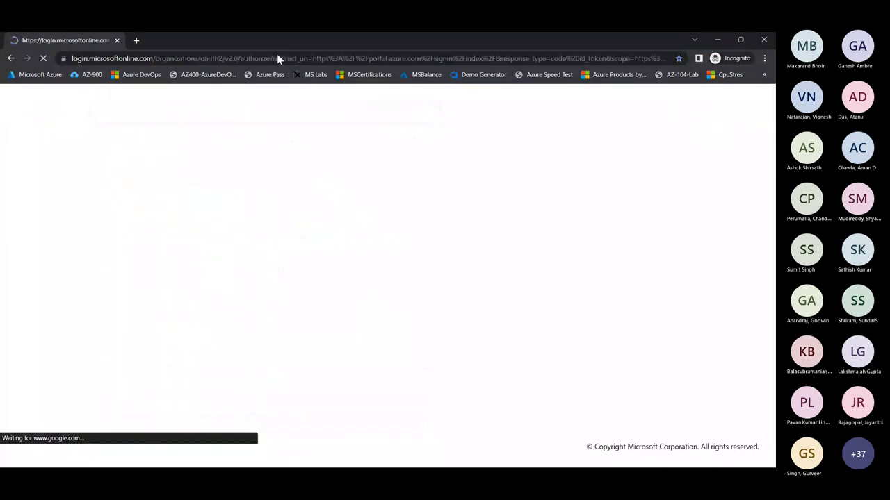
key(ctrl+v)
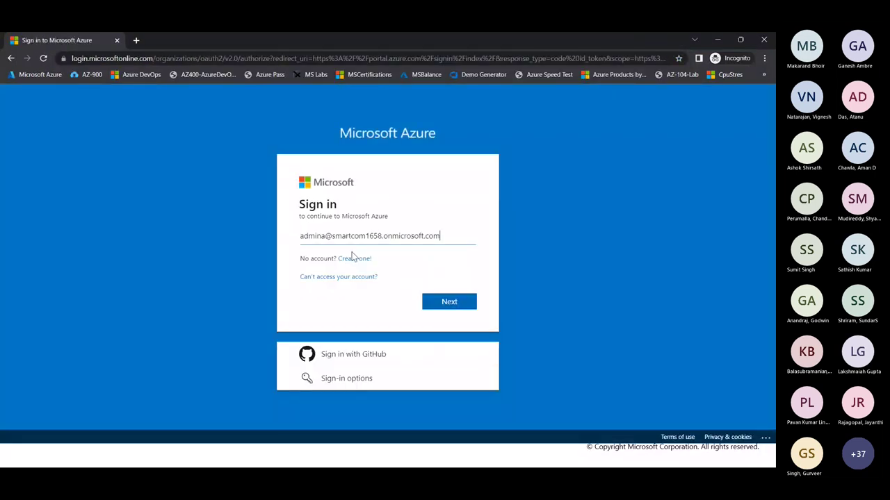
key(Return)
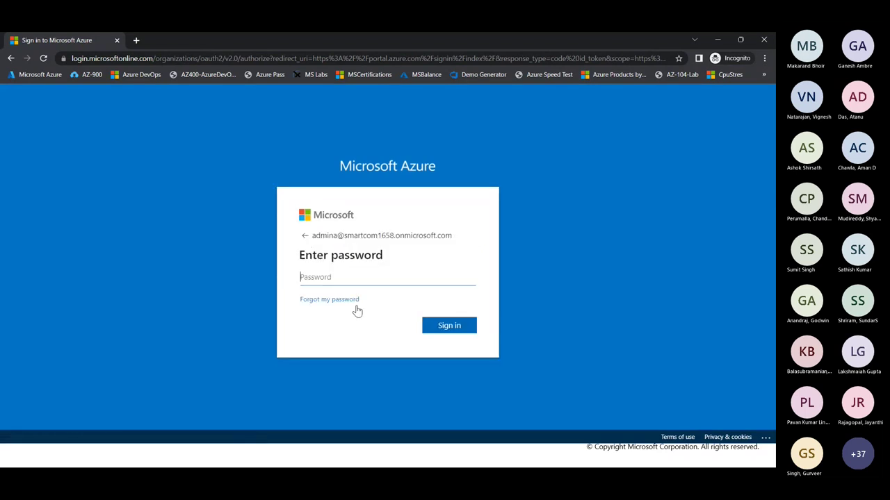
text(•••)
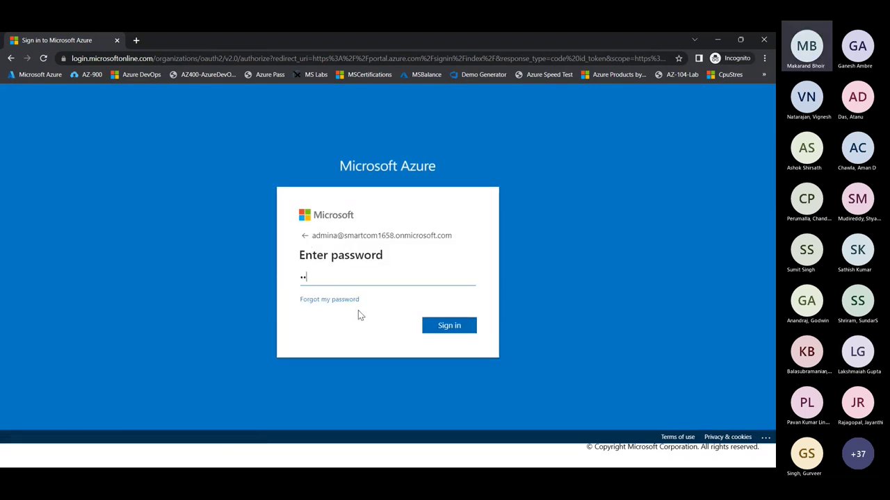
text(•••••)
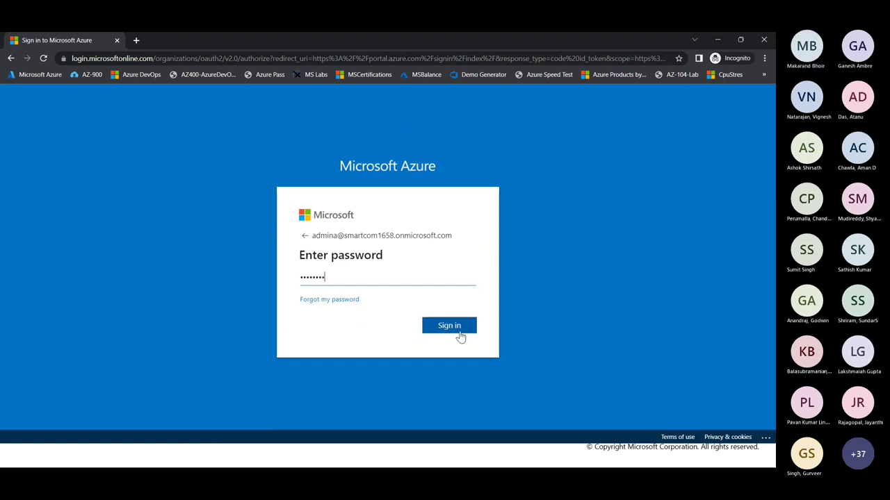
click(460, 331)
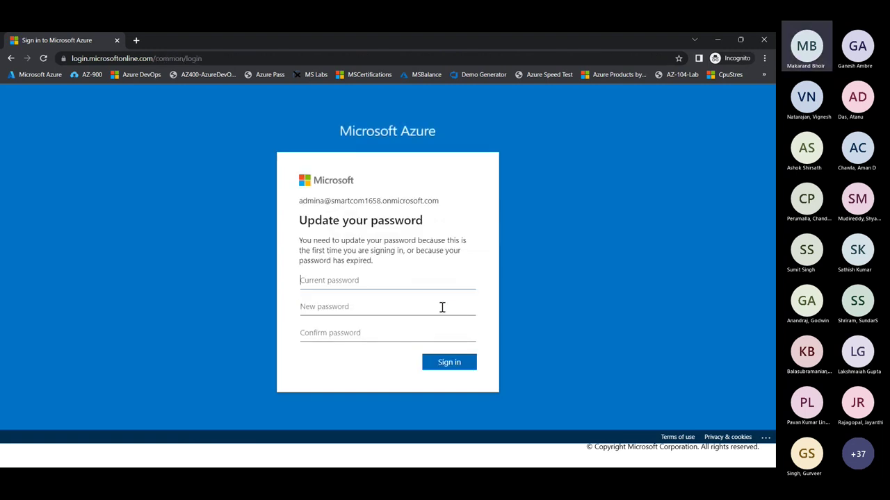
Step: Fill in the current password, the new password and its confirmation on the update form
text(••••)
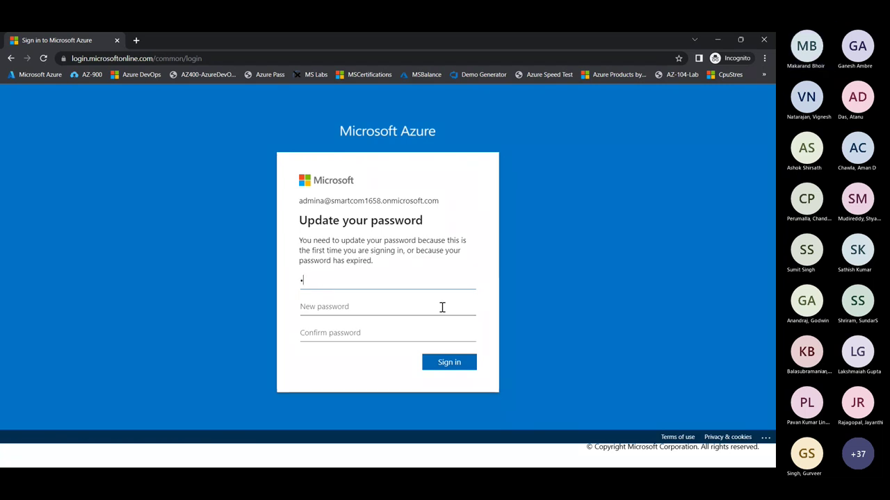
text(••••)
click(434, 307)
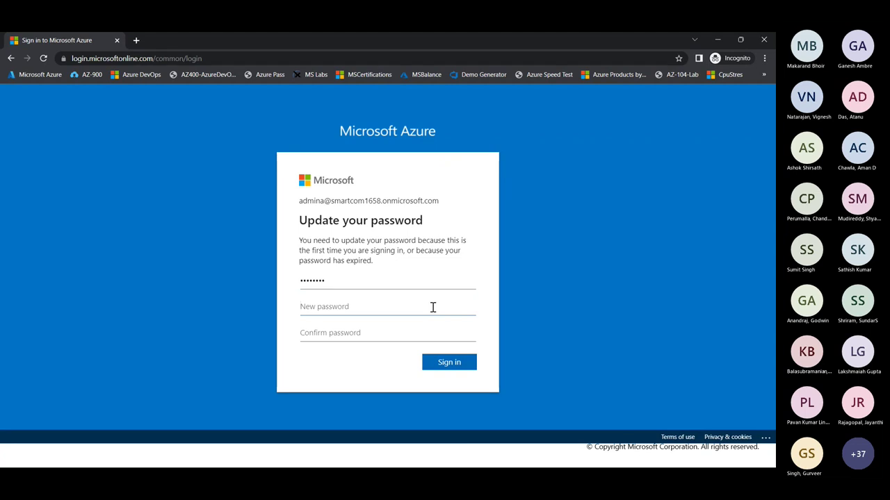
text(••)
key(Tab)
text(••)
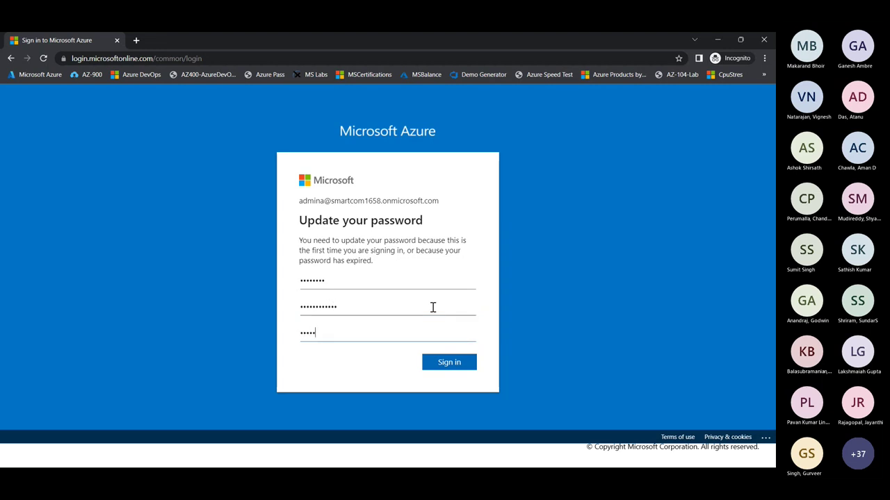
text(••••••••••)
Step: Submit the new password, skip phone verification setup, and decline staying signed in
click(449, 364)
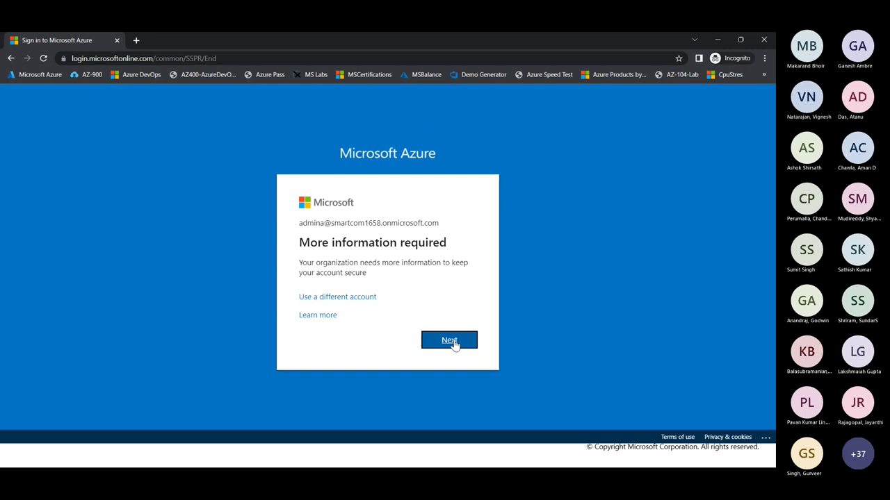
click(451, 341)
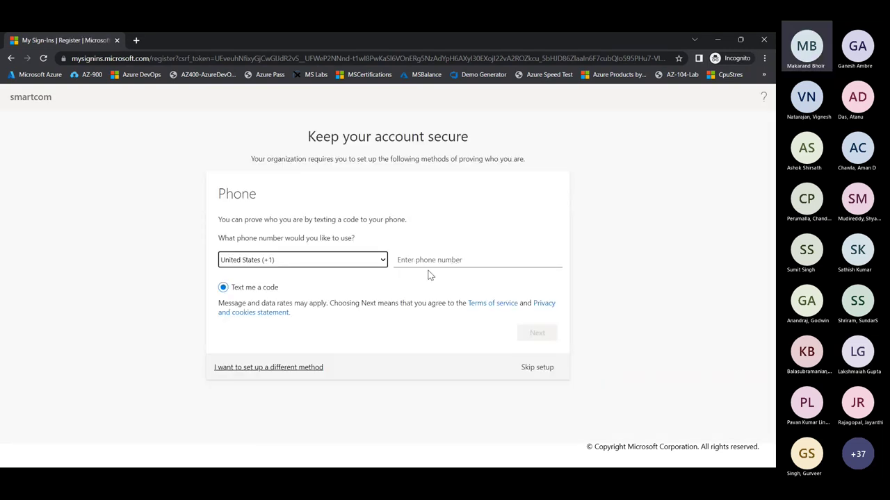
click(538, 370)
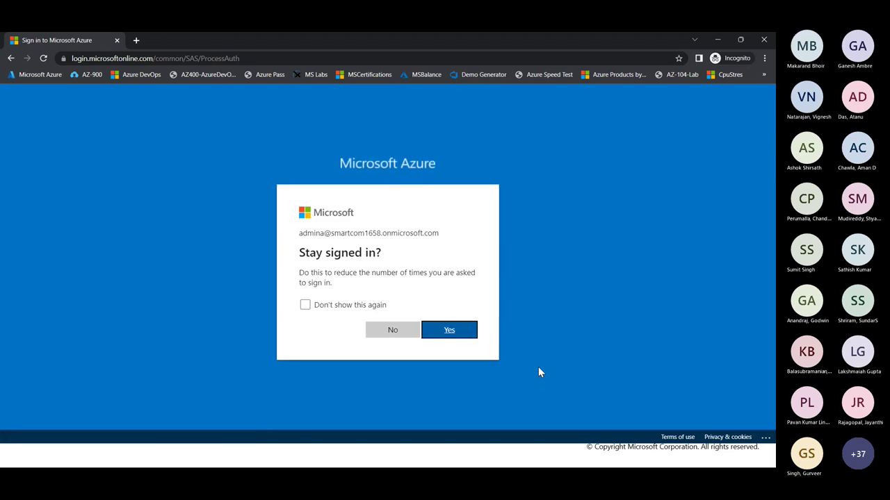
click(391, 330)
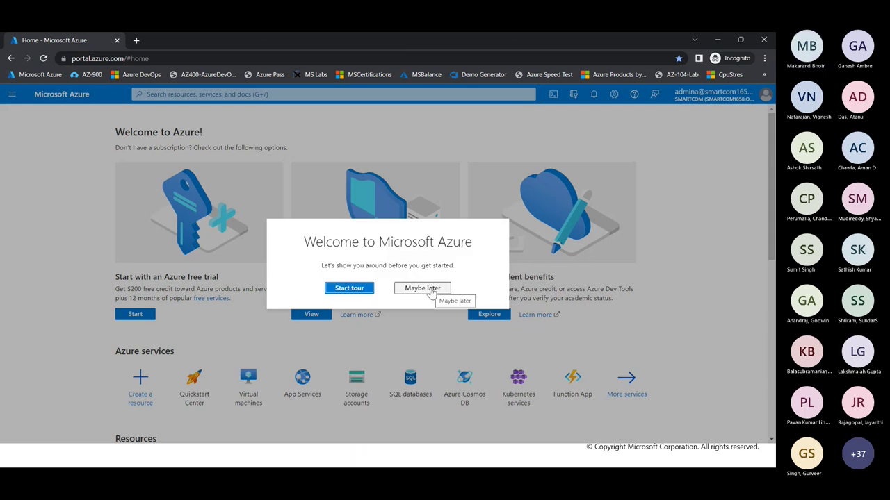
Step: Dismiss the welcome tour and open Azure Active Directory's Users list showing all 17 users
click(423, 288)
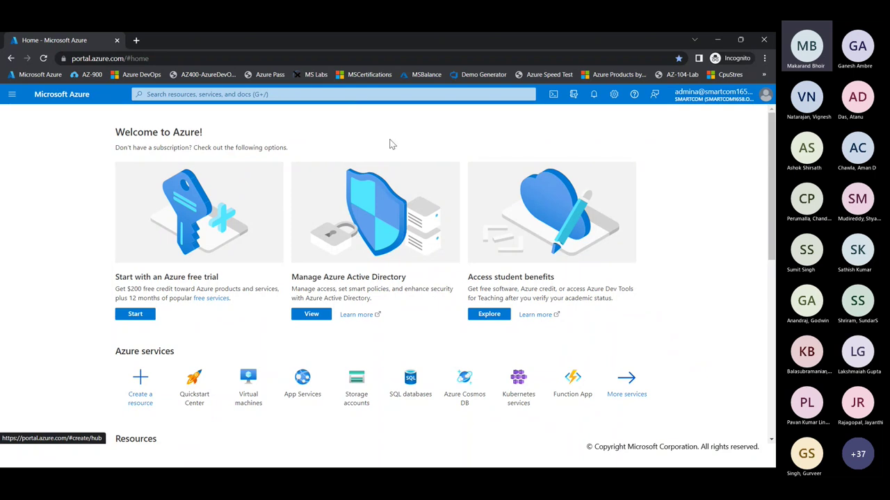
click(347, 95)
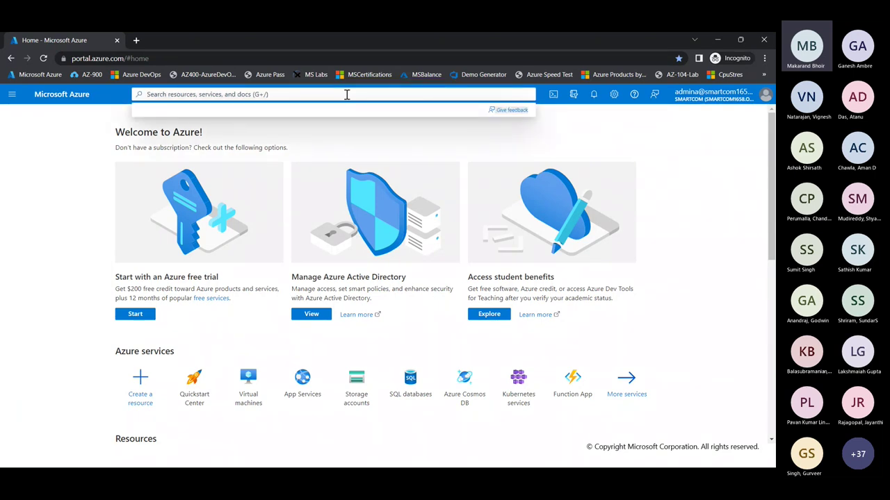
text(aad)
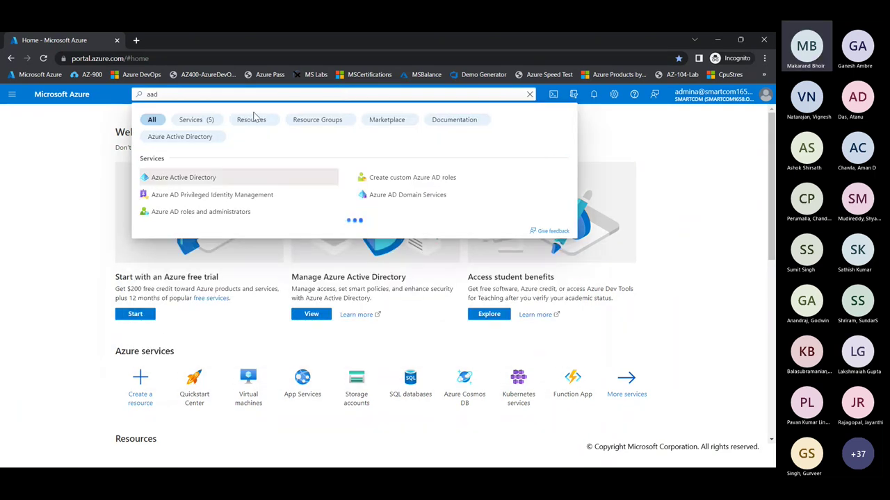
click(188, 176)
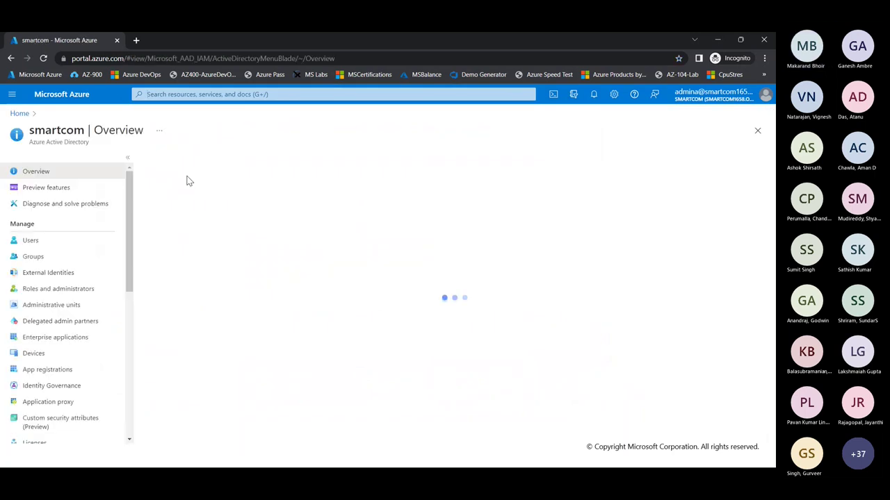
click(30, 240)
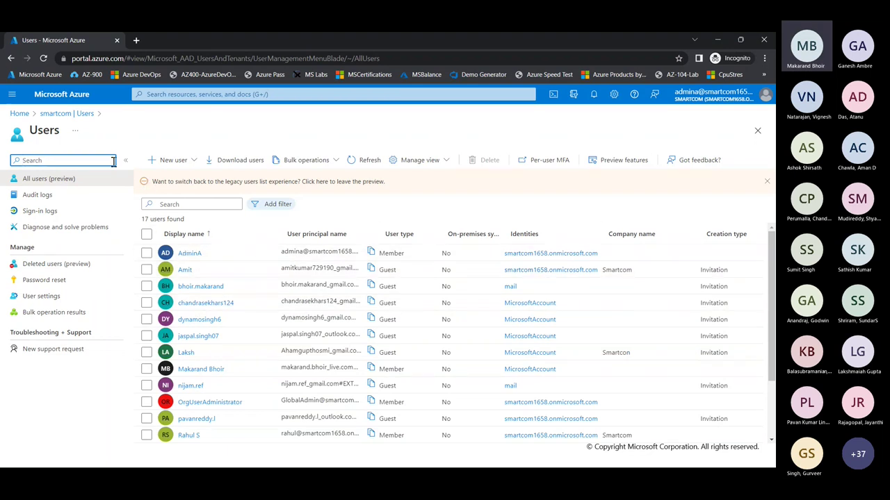
click(61, 114)
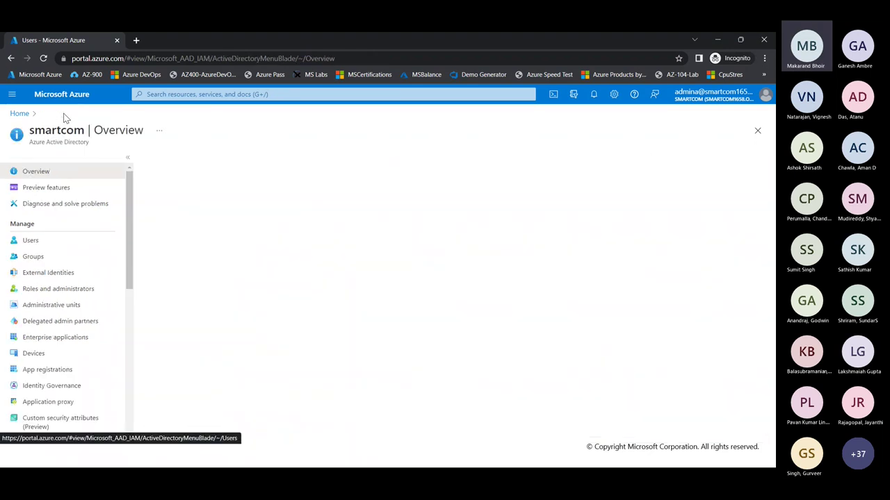
click(30, 241)
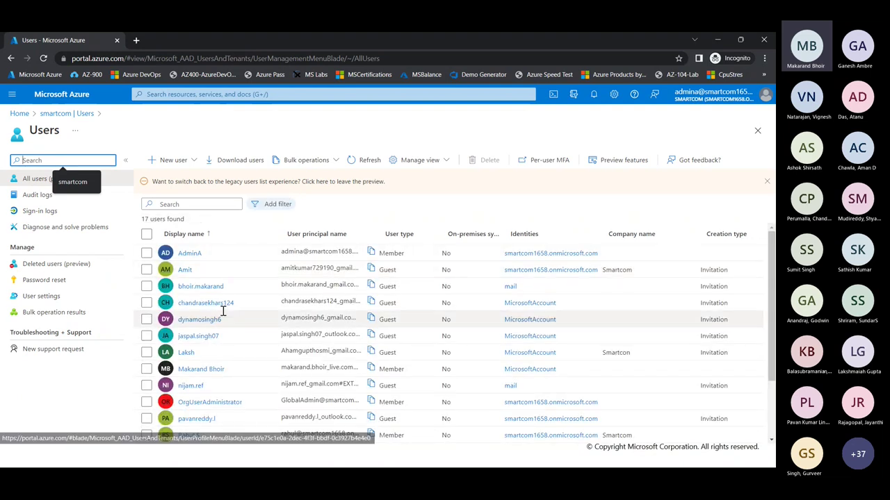
scroll(223, 310, down, 2)
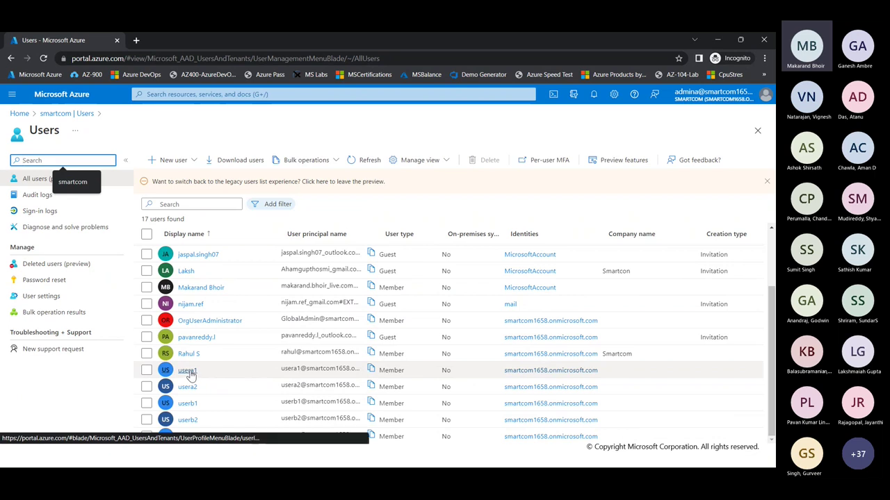
Step: Open usera1's profile, mark Edit properties, and review the editable properties form before returning to smartcom
click(189, 372)
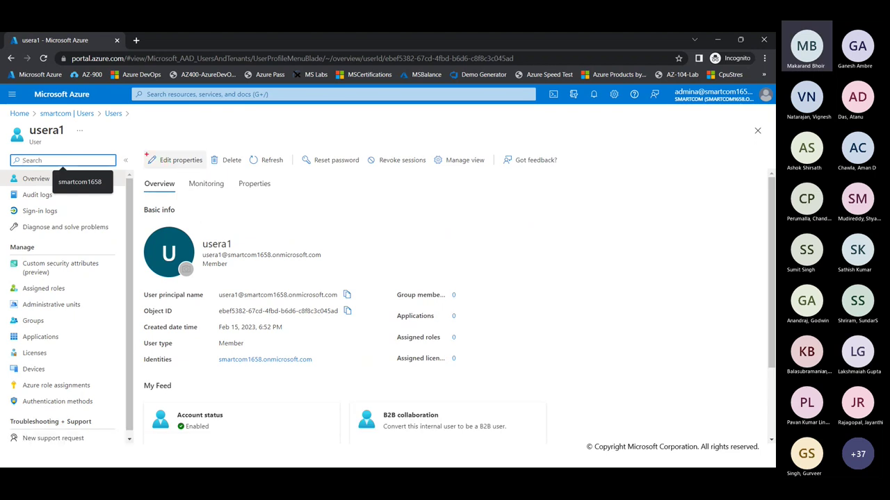
mouse_move(146, 154)
mouse_down()
mouse_move(221, 176)
mouse_move(216, 145)
mouse_move(226, 139)
mouse_up()
key(Escape)
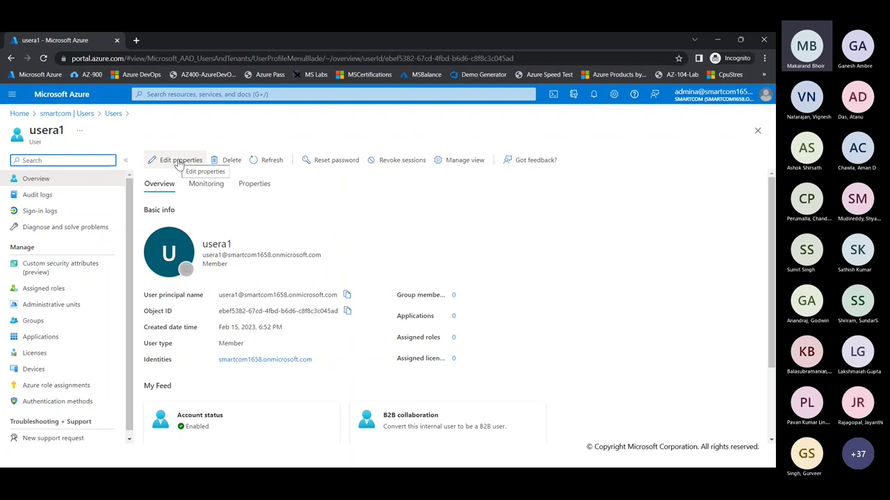
click(179, 163)
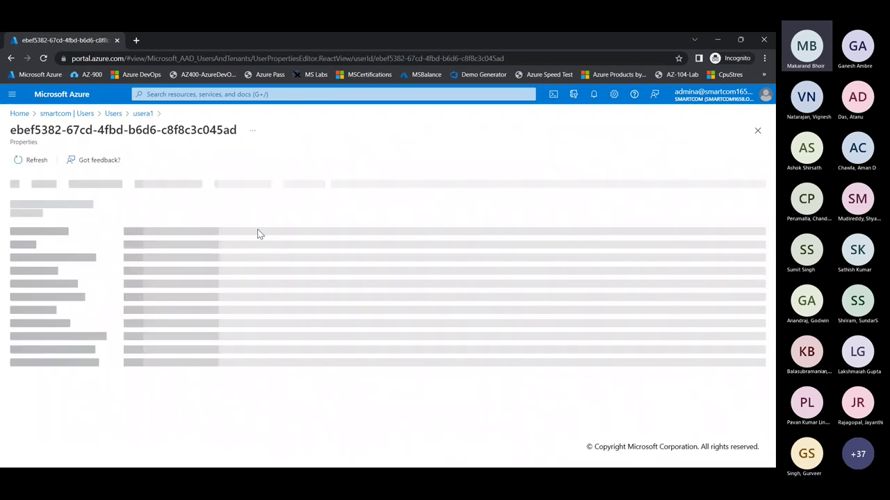
scroll(248, 374, down, 5)
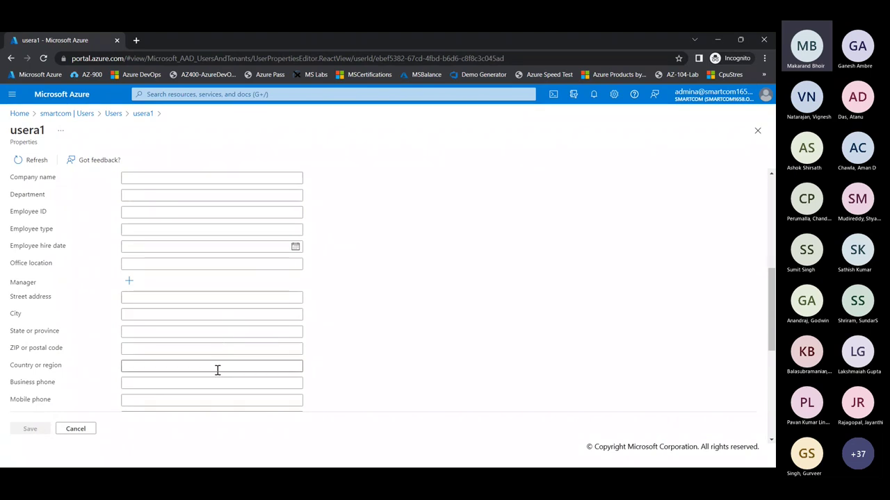
scroll(216, 371, up, 5)
scroll(216, 372, up, 1)
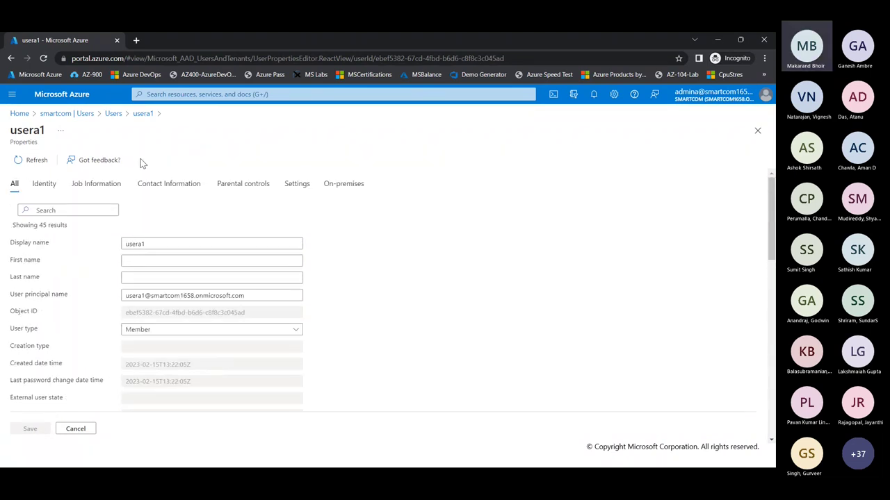
click(85, 115)
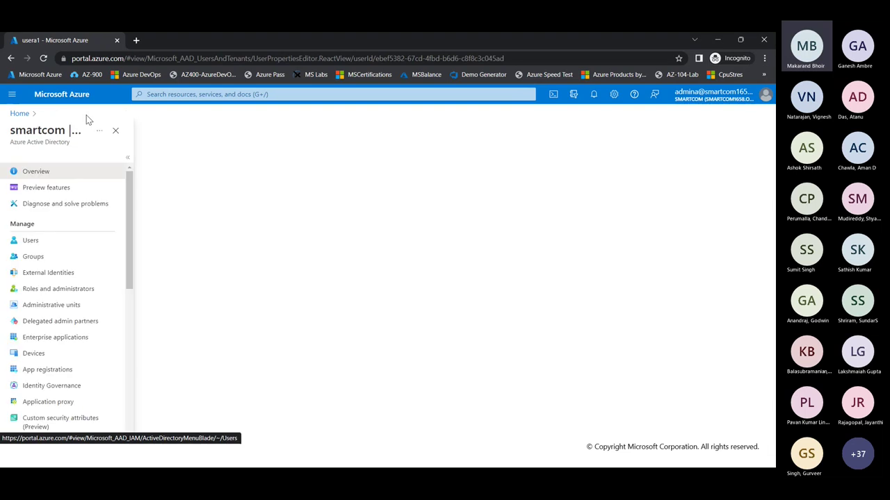
Step: Open userb1's profile from the tenant's Users list
click(32, 240)
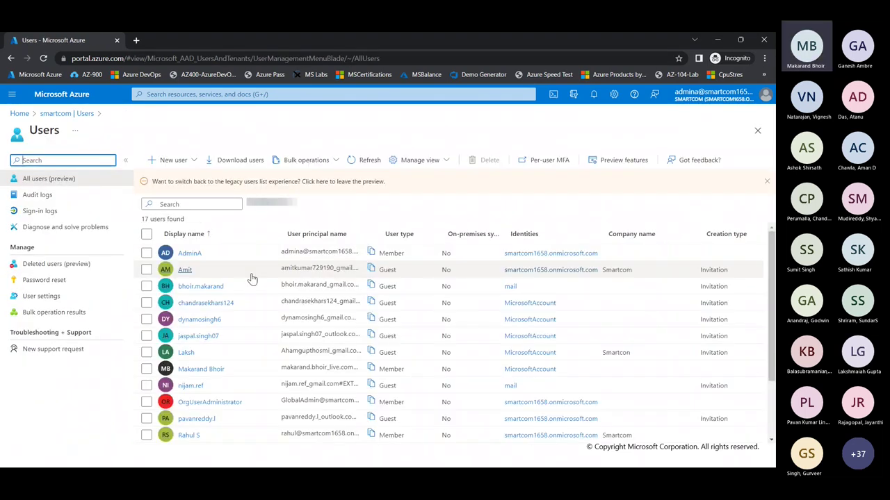
scroll(250, 278, down, 3)
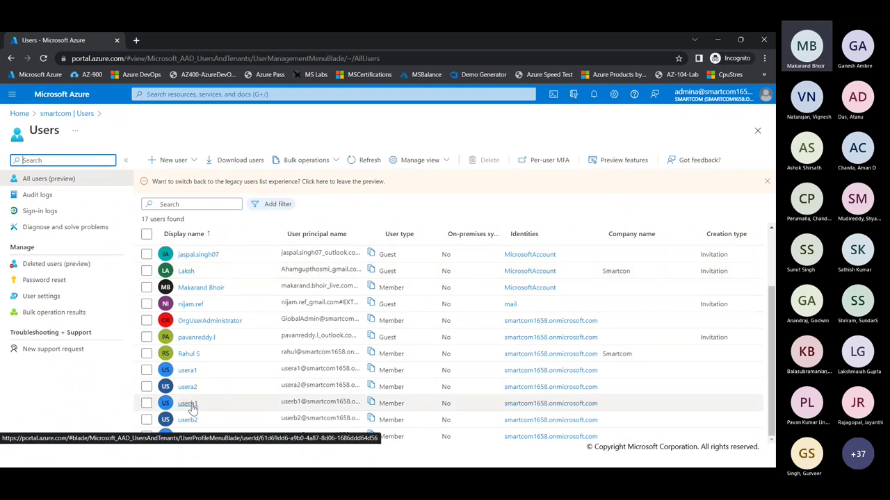
click(187, 404)
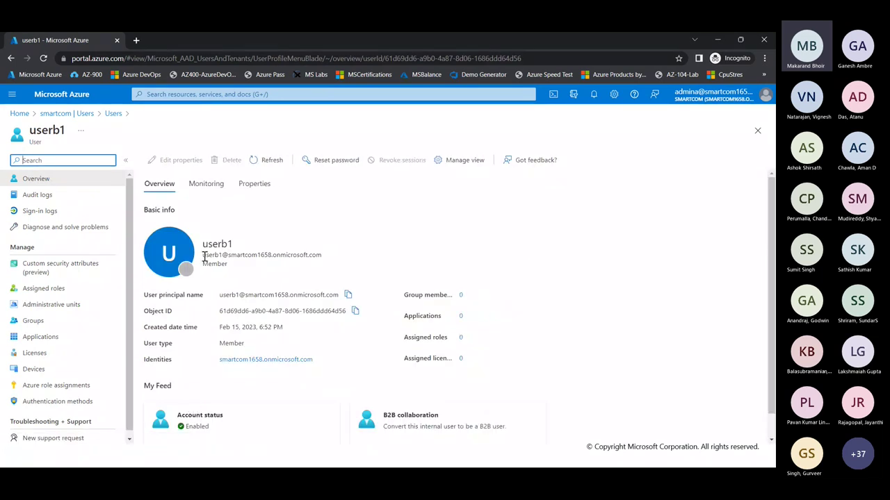
Step: Mark the disabled Edit properties option and the signed-in AdminA account, then clear the annotations
drag(139, 143, 213, 178)
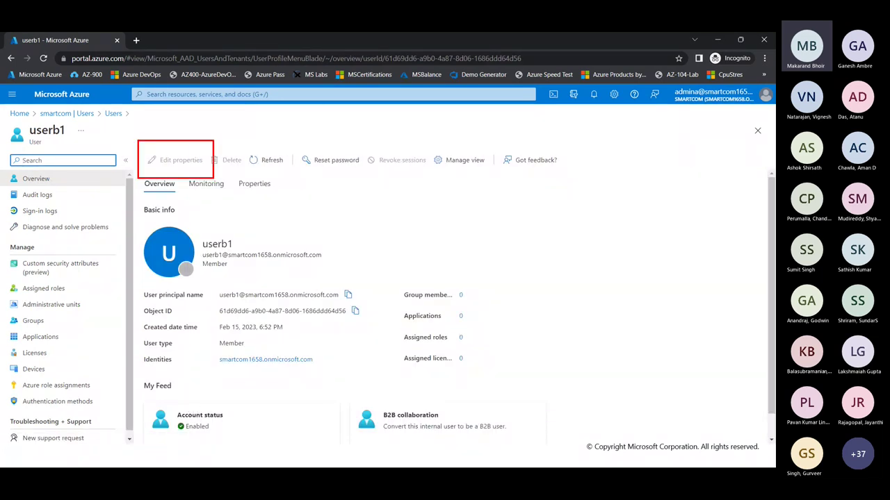
drag(195, 149, 244, 114)
drag(667, 82, 771, 111)
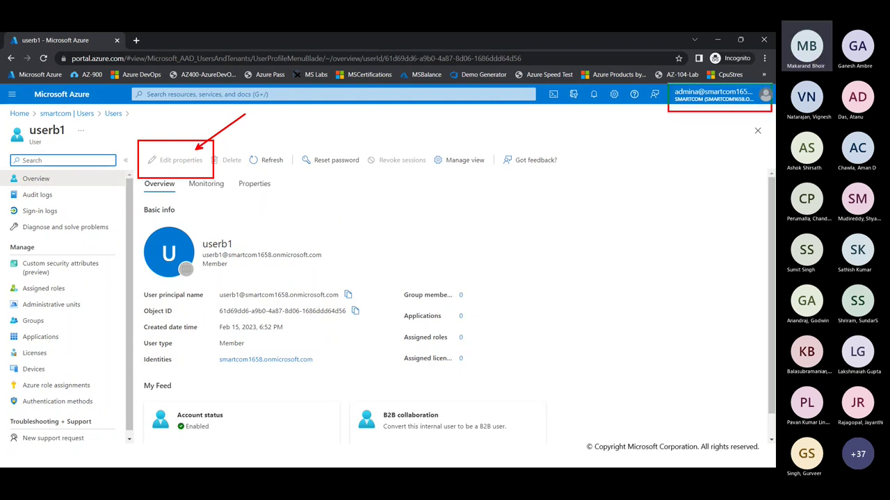
drag(680, 105, 655, 148)
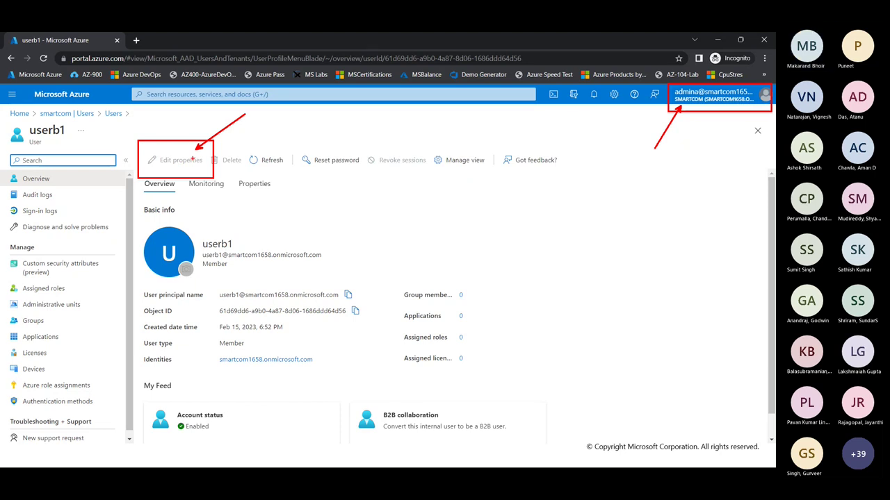
key(Escape)
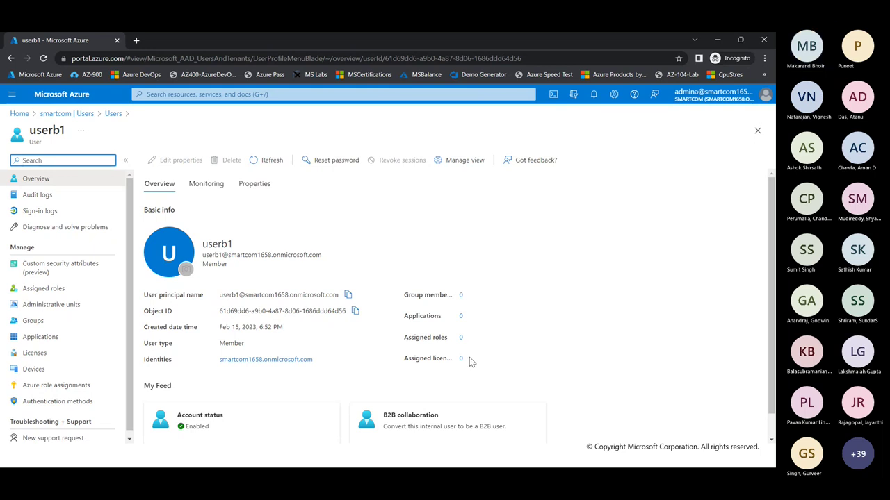
key(alt+Tab)
key(Tab)
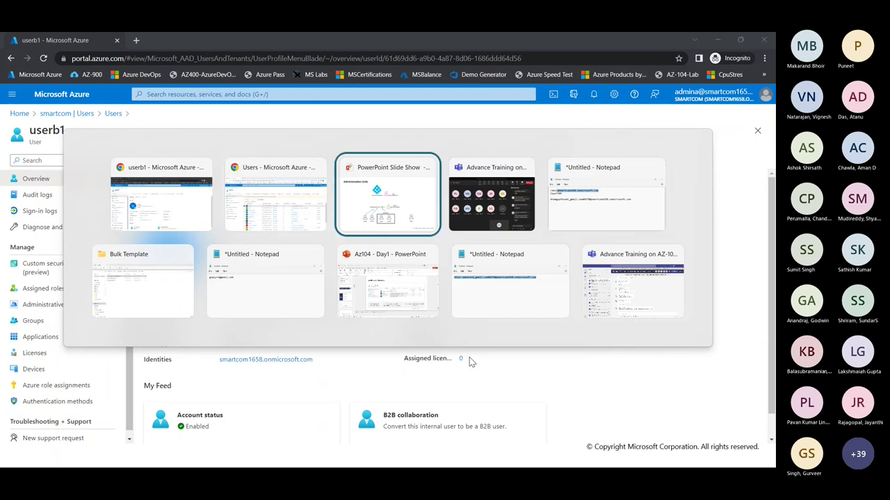
key(Tab)
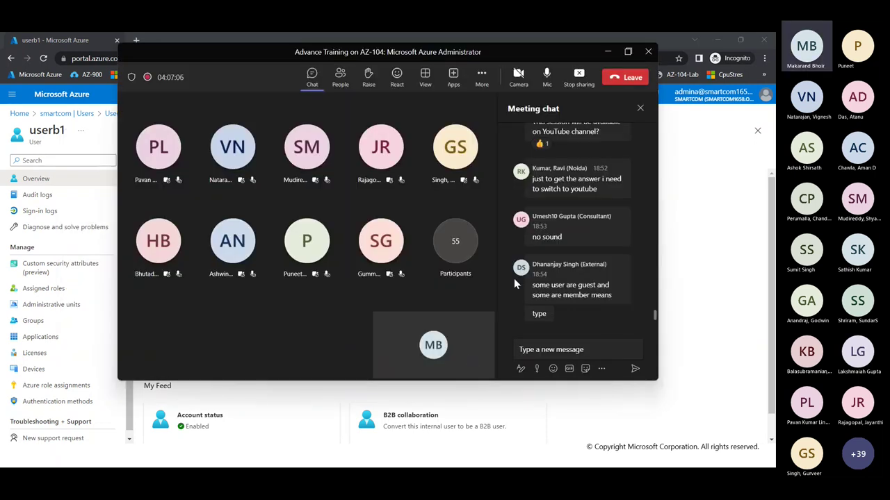
scroll(504, 288, up, 3)
scroll(500, 291, up, 3)
scroll(501, 292, down, 8)
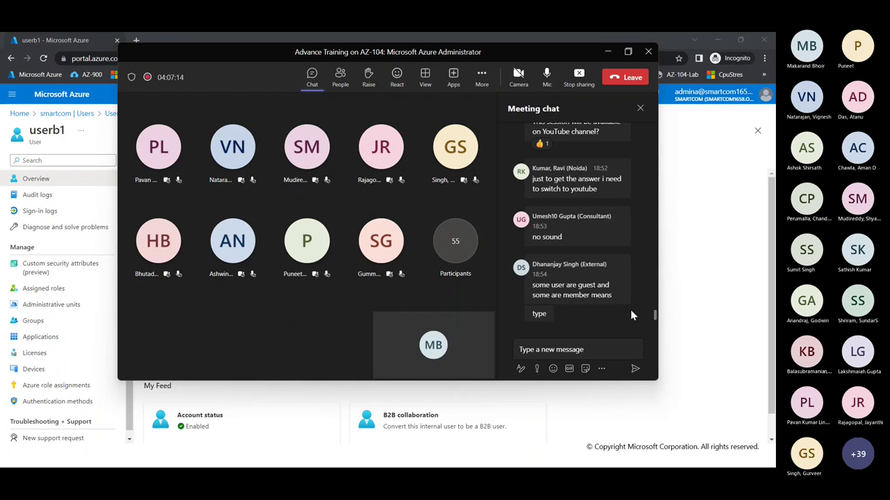
click(728, 280)
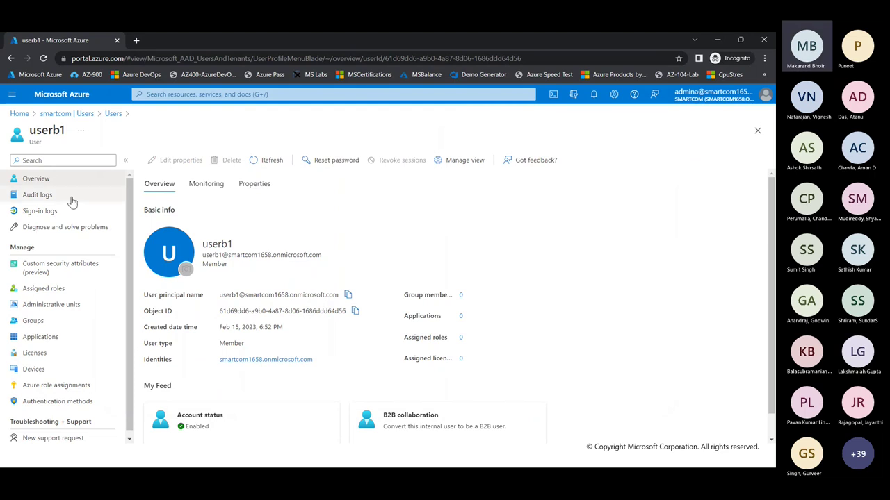
Step: Reopen the smartcom tenant's 17-user list, then switch back to the Administrative Units slide show
click(63, 114)
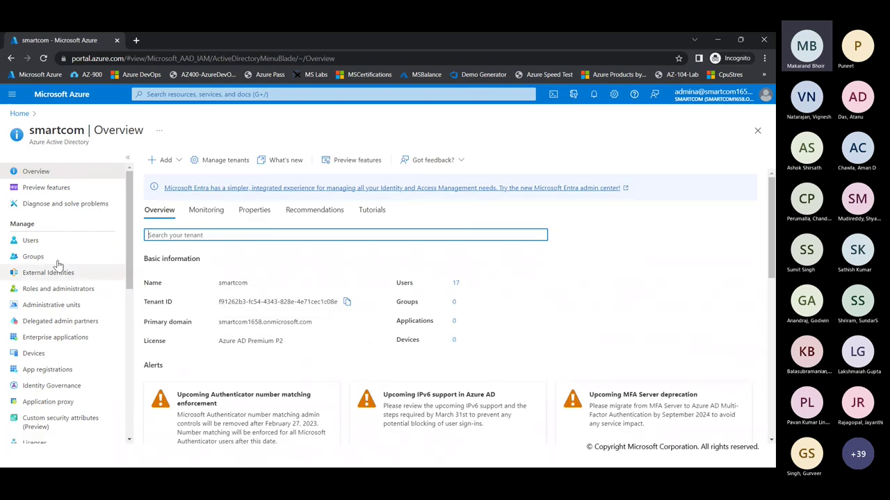
click(29, 241)
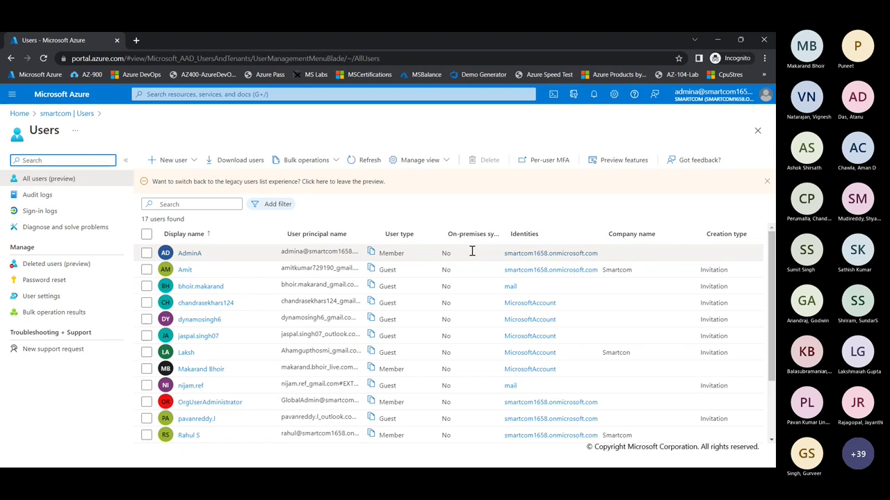
key(alt+Tab)
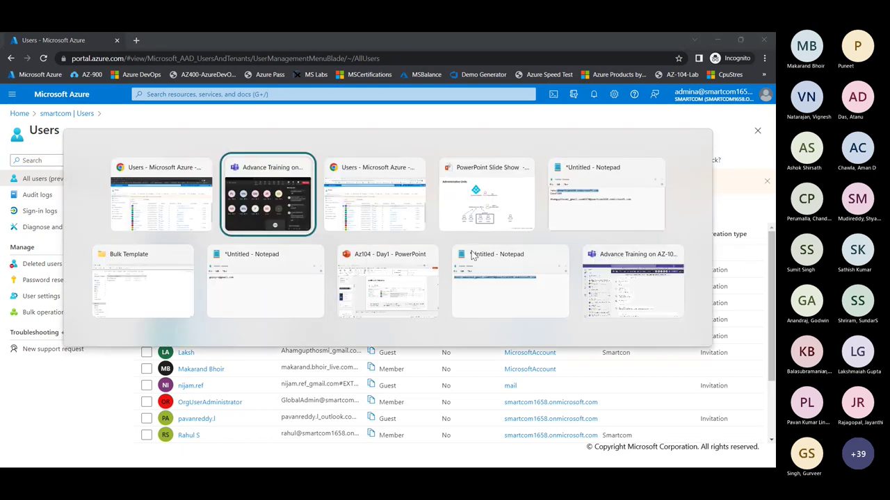
key(Tab)
key(Tab)
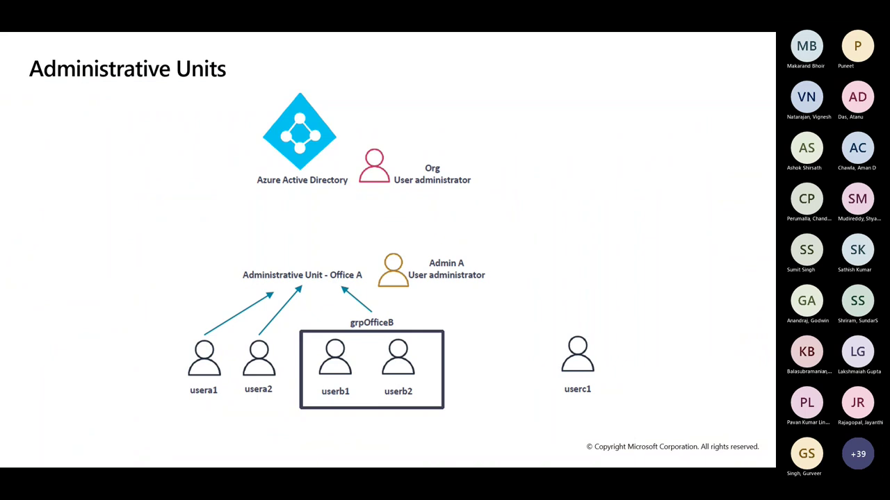
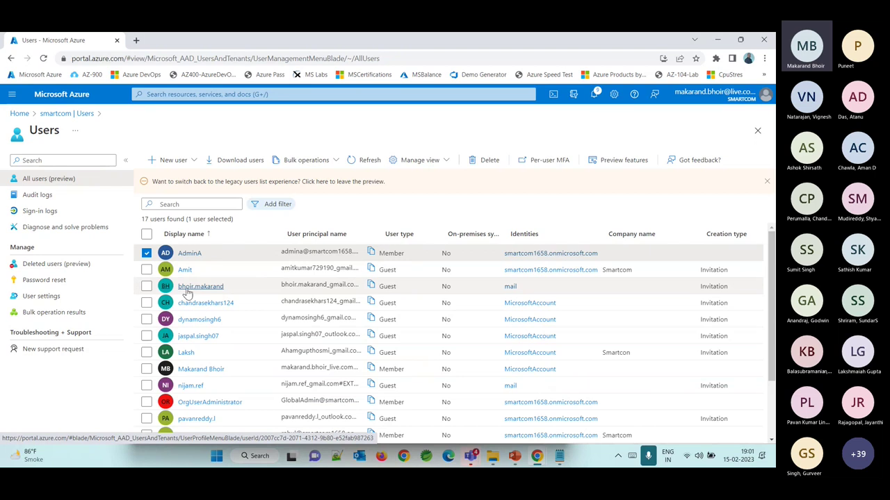
Step: Deselect AdminA and open the smartcom Roles and administrators list of built-in roles
click(147, 253)
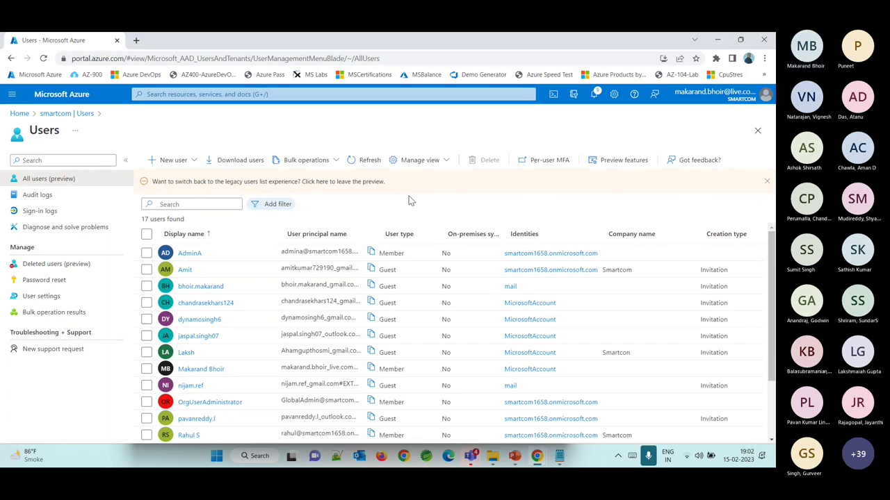
click(54, 114)
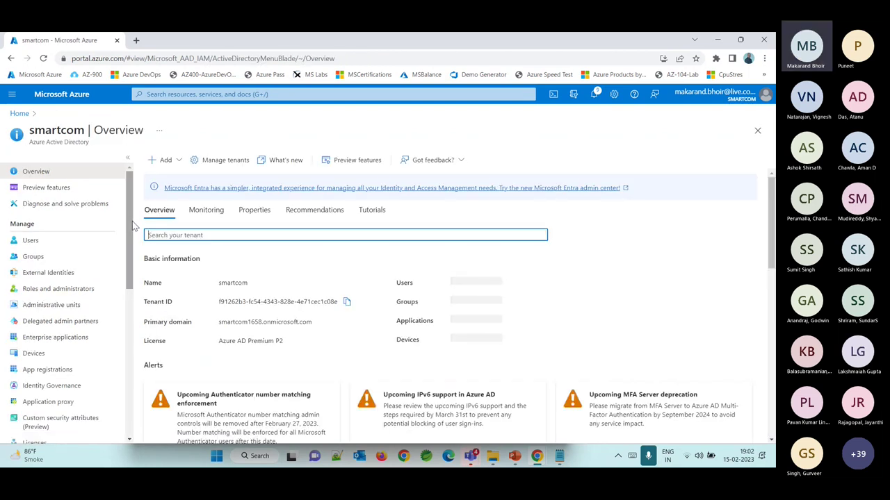
mouse_move(6, 281)
mouse_down()
mouse_move(118, 302)
mouse_move(139, 265)
mouse_up()
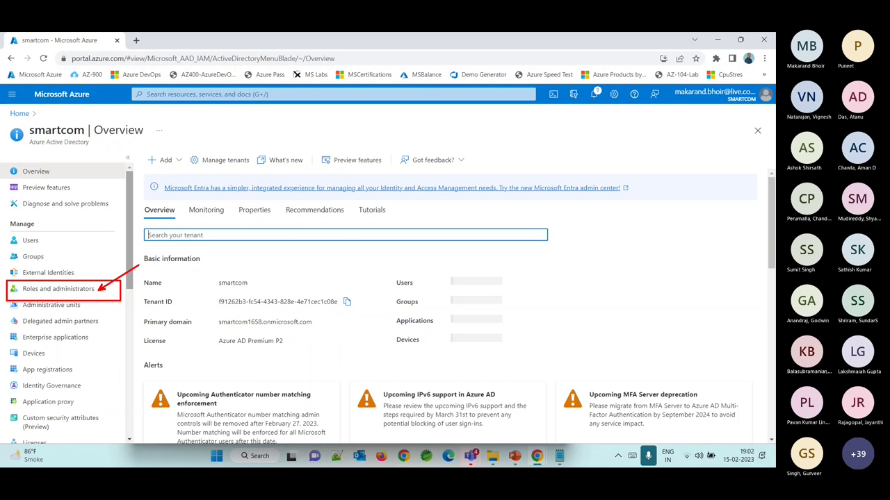
key(Escape)
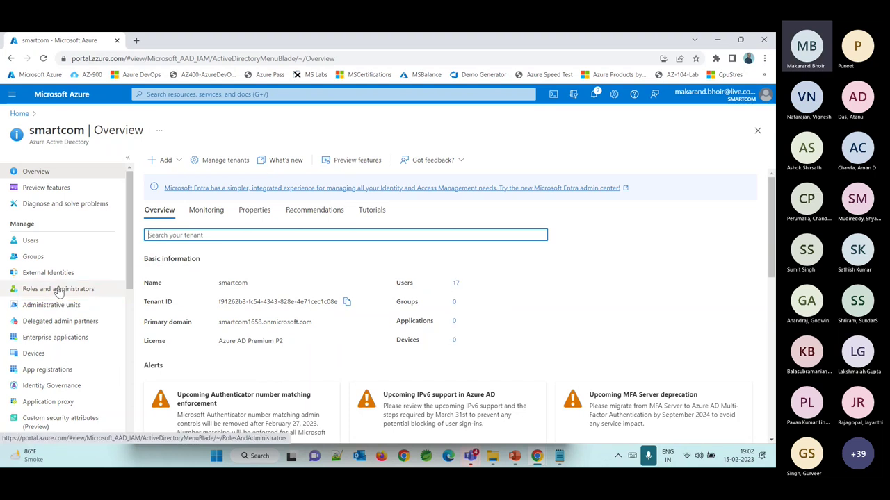
click(58, 289)
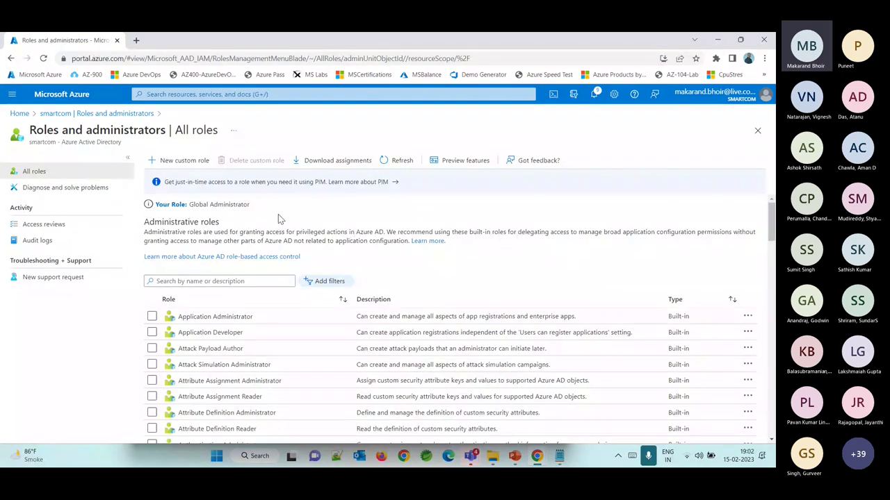
Step: Search the roles for 'user ad' to locate User Administrator, then return to smartcom Overview
mouse_move(133, 194)
mouse_down()
mouse_move(225, 217)
mouse_move(273, 216)
mouse_move(319, 169)
mouse_up()
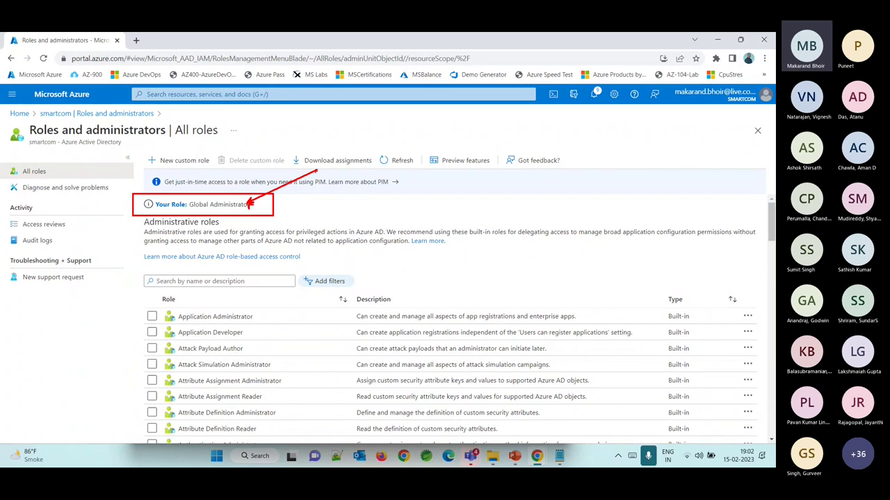
key(Escape)
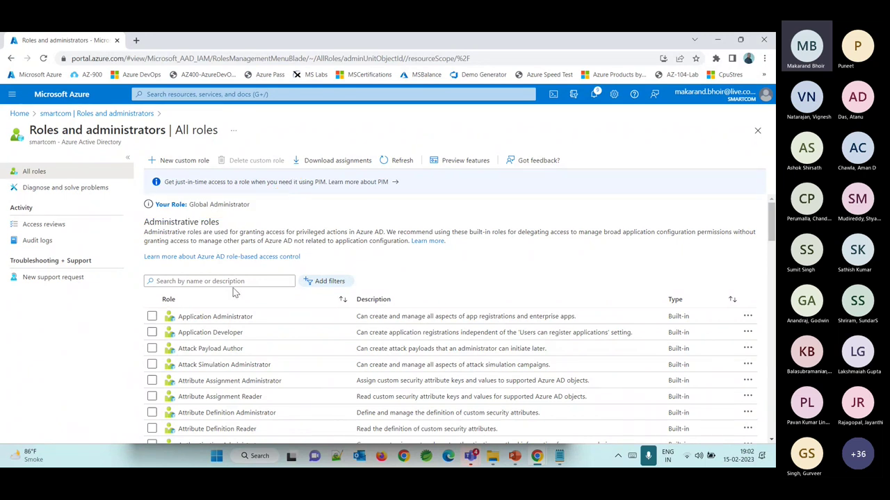
click(237, 281)
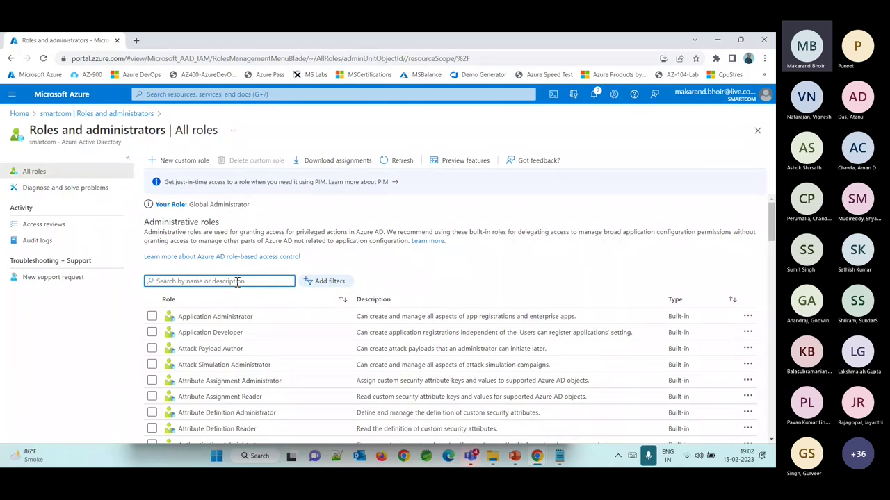
text(user)
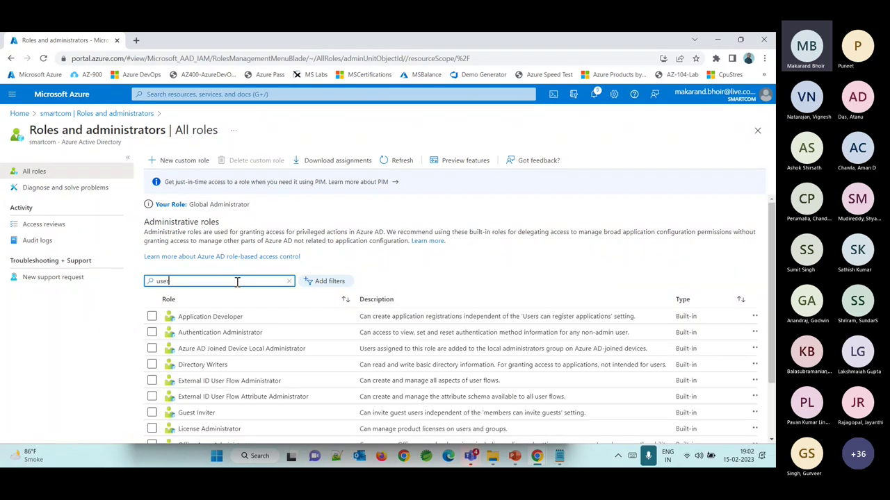
text( ad)
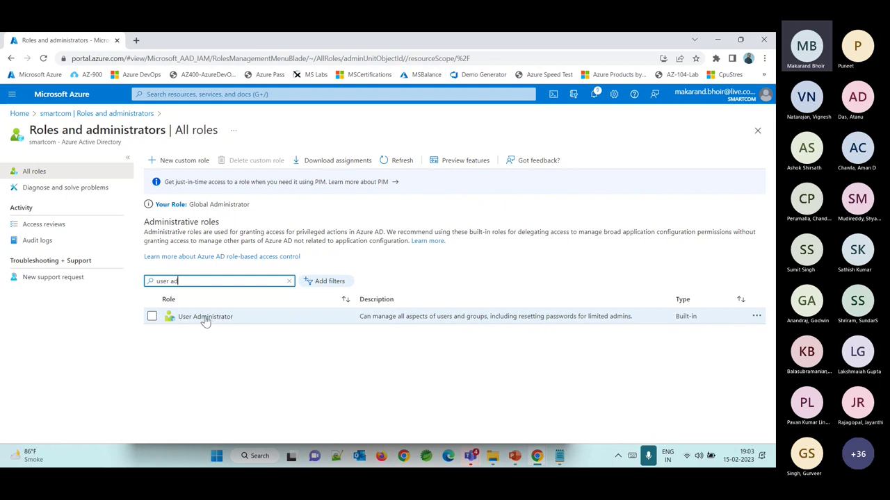
key(BackSpace)
key(BackSpace)
key(BackSpace)
key(BackSpace)
key(BackSpace)
key(BackSpace)
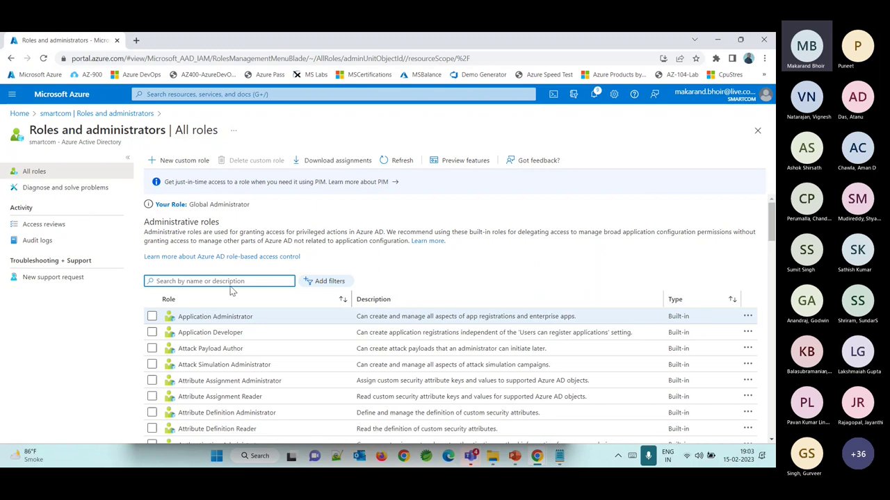
click(70, 118)
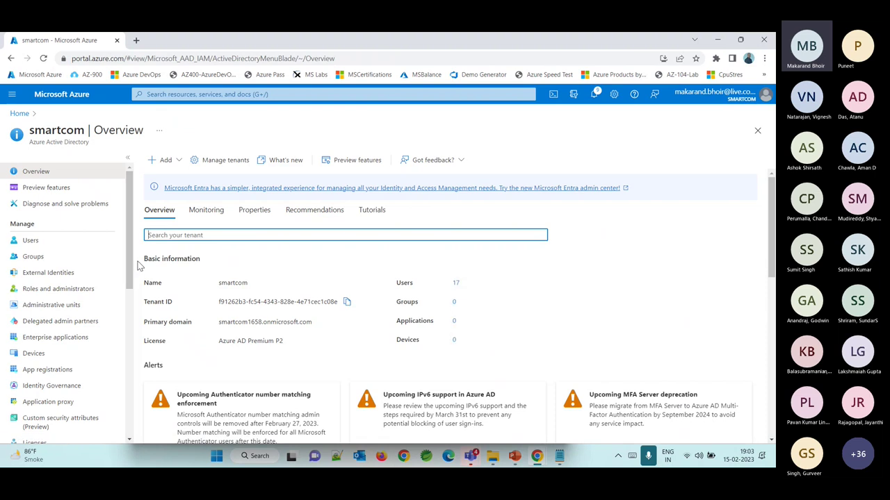
Step: Open the guest user's profile from Users and view its empty Assigned roles page
click(39, 240)
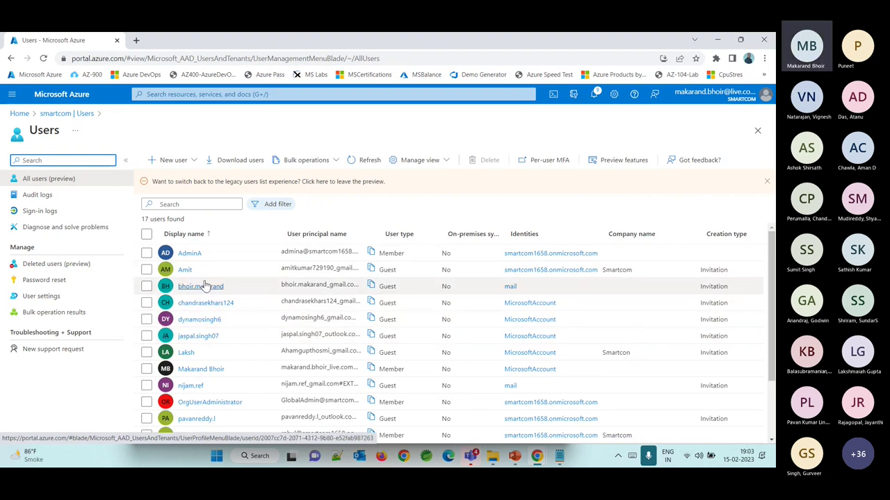
click(185, 353)
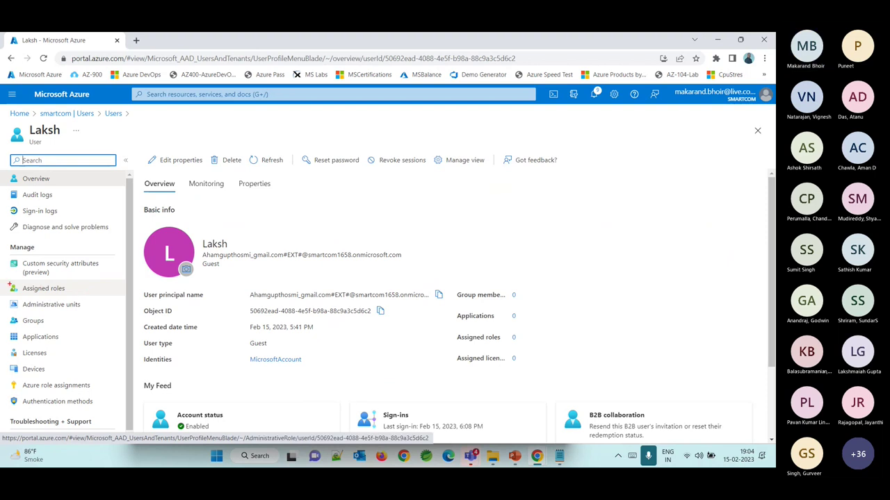
drag(7, 278, 87, 300)
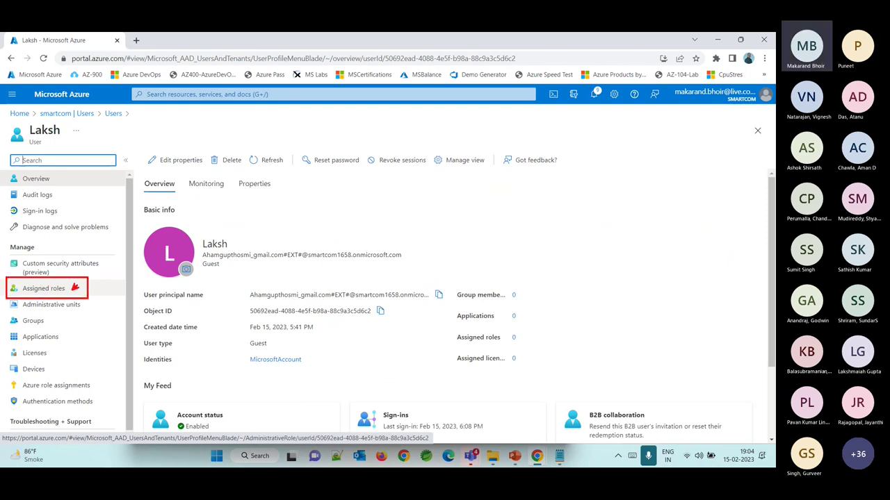
drag(116, 258, 72, 286)
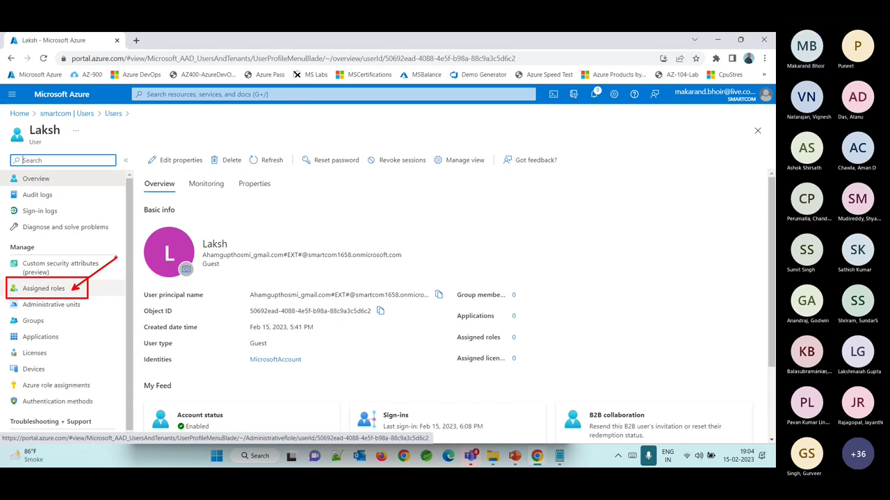
key(Escape)
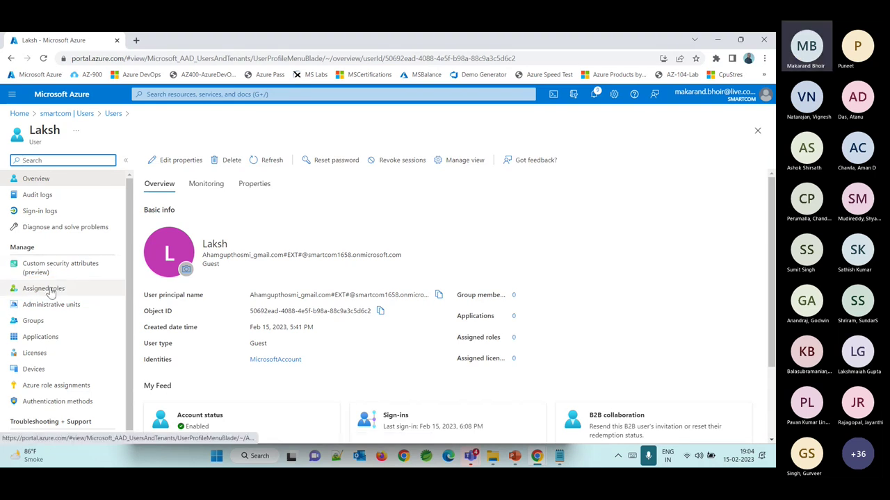
click(50, 290)
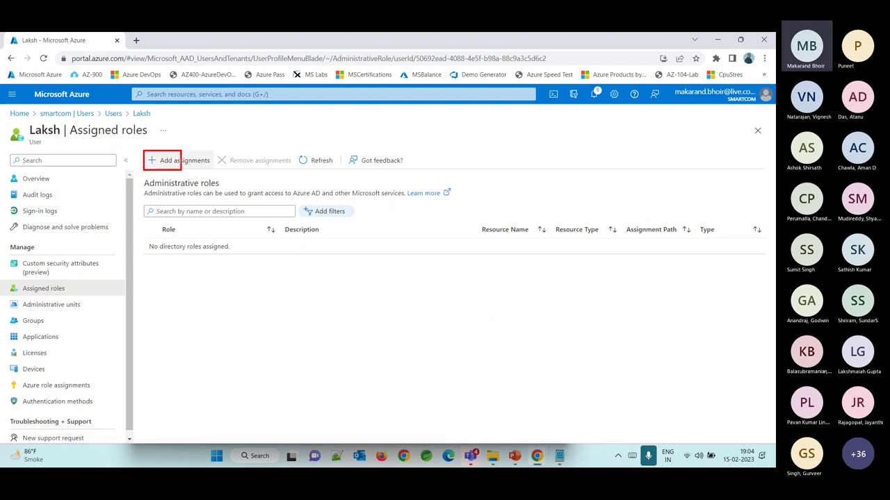
Step: Add the User Administrator directory role to the guest user and refresh its assigned roles
mouse_move(181, 169)
mouse_down()
mouse_move(224, 170)
mouse_move(234, 126)
mouse_up()
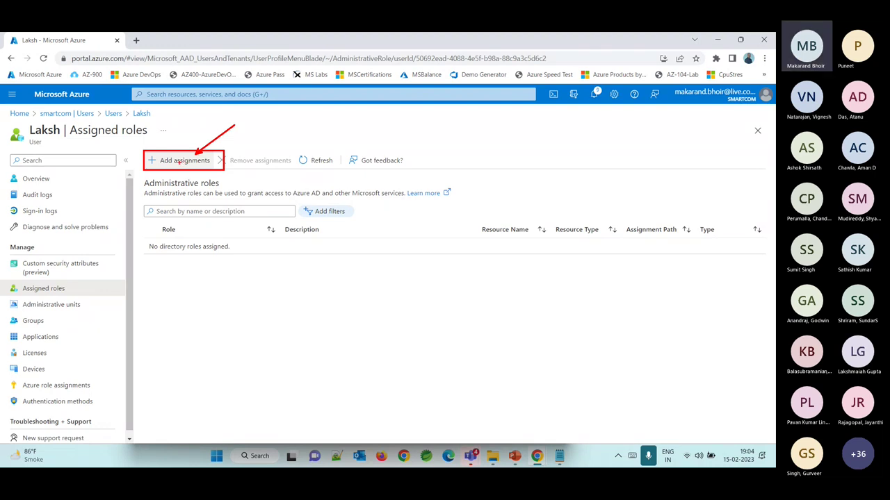
key(Escape)
click(169, 161)
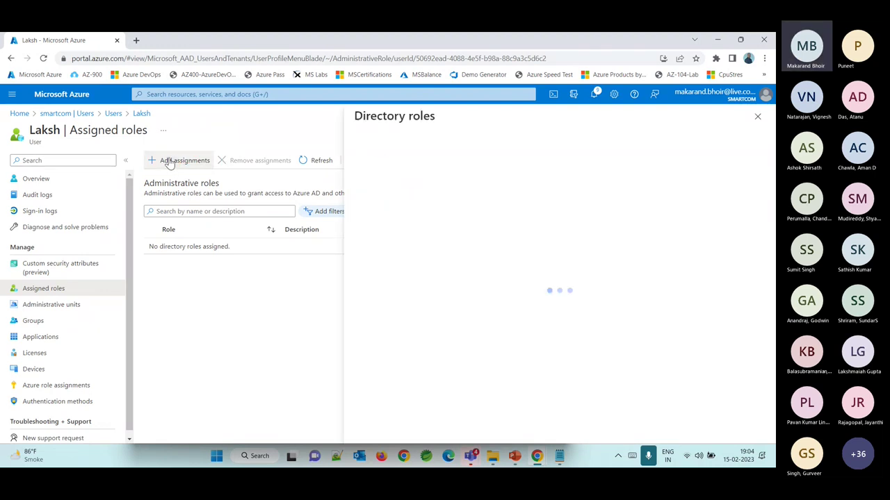
click(389, 193)
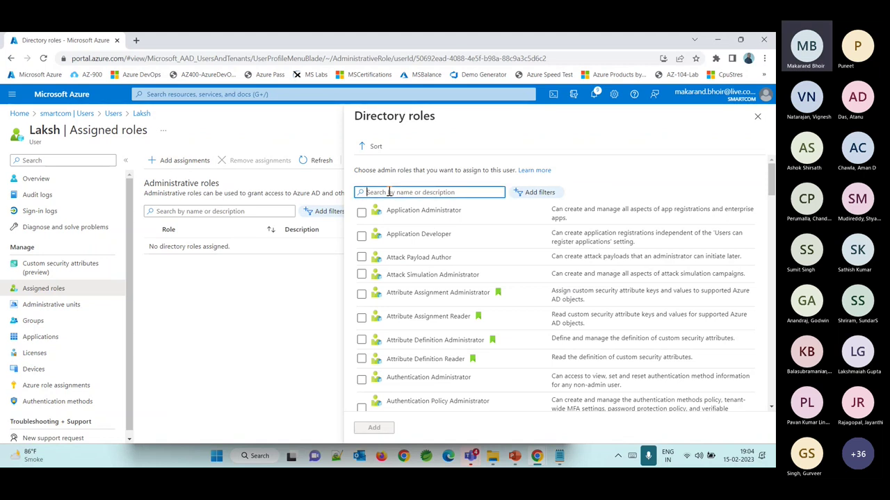
text(user a)
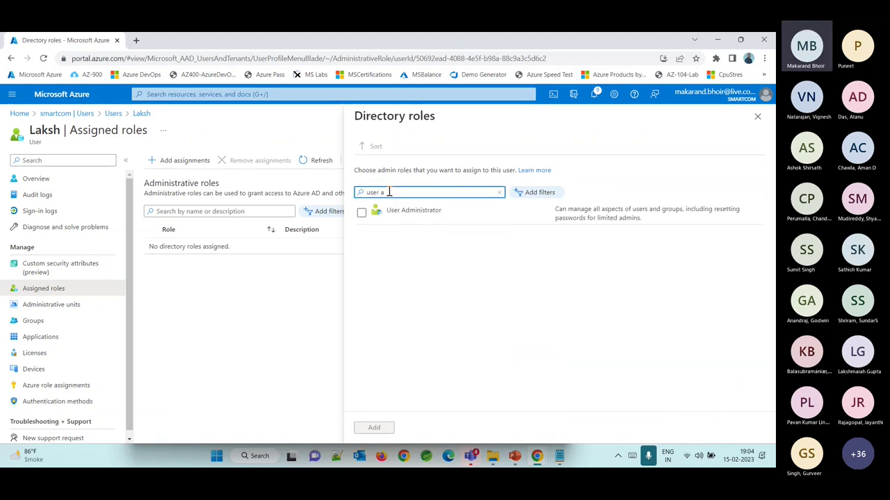
click(362, 213)
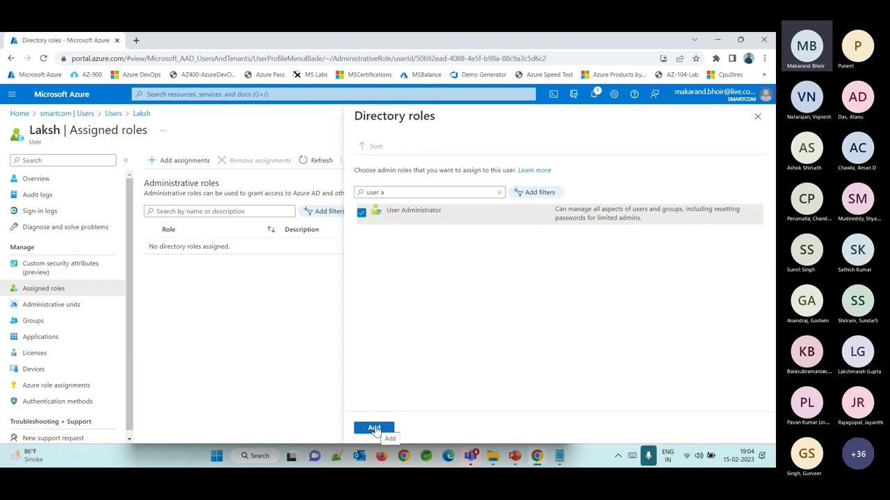
click(374, 428)
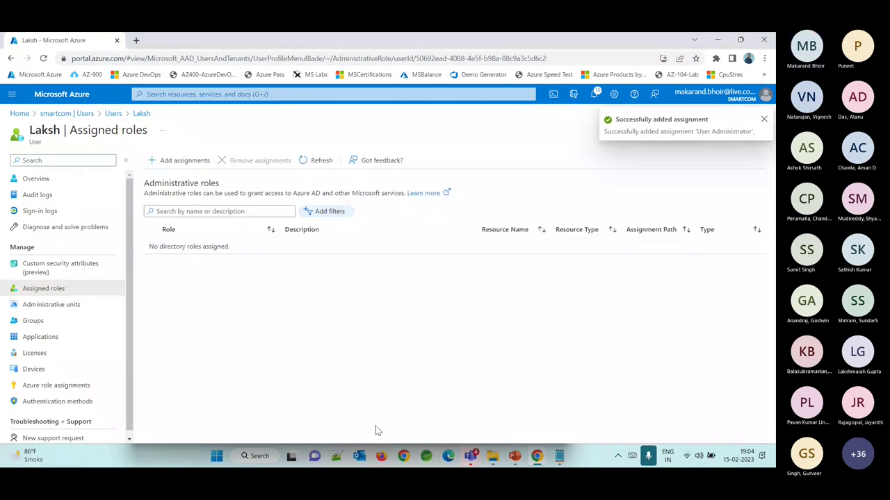
click(313, 166)
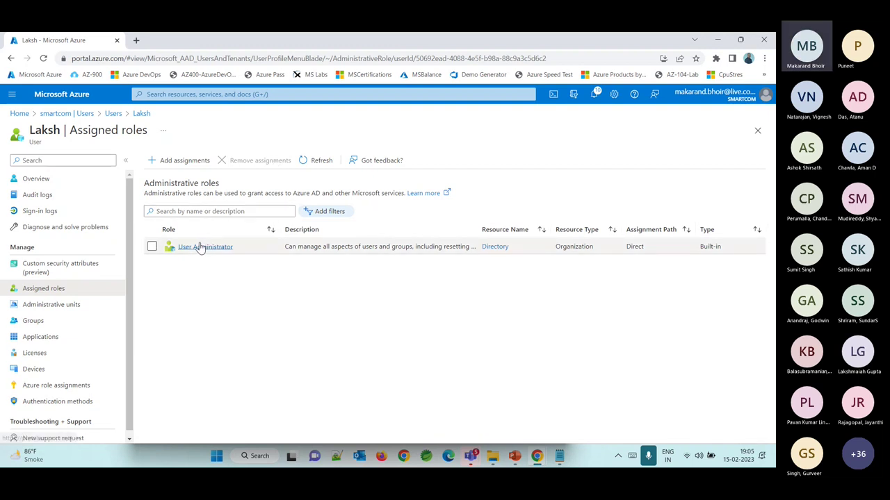
Step: Select the User Administrator assignment to reveal Remove assignments, then reopen the smartcom Users list
click(150, 246)
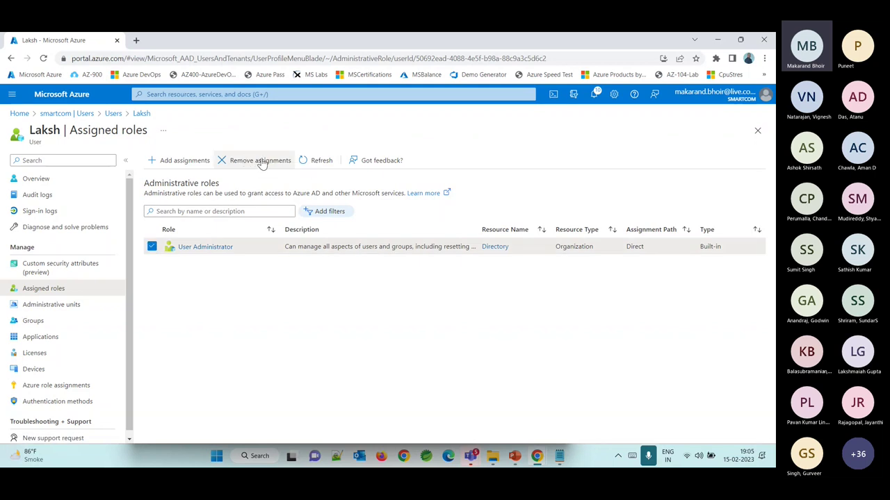
drag(265, 148, 295, 120)
key(Escape)
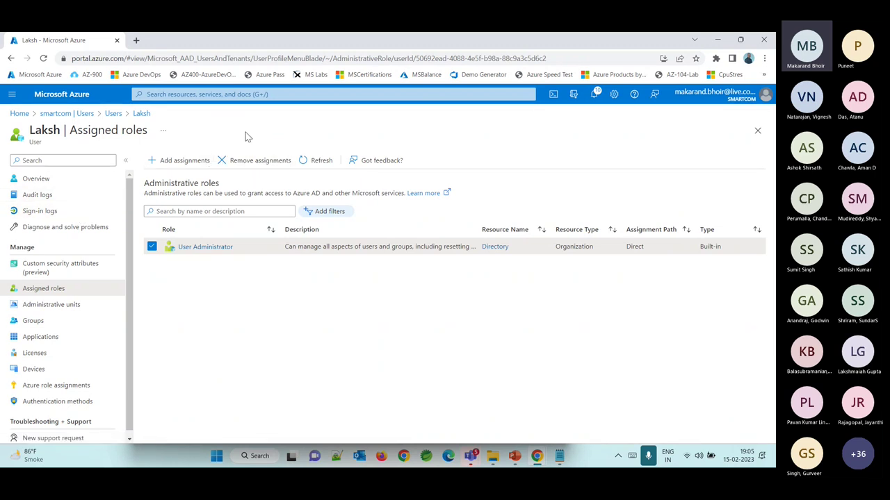
click(76, 115)
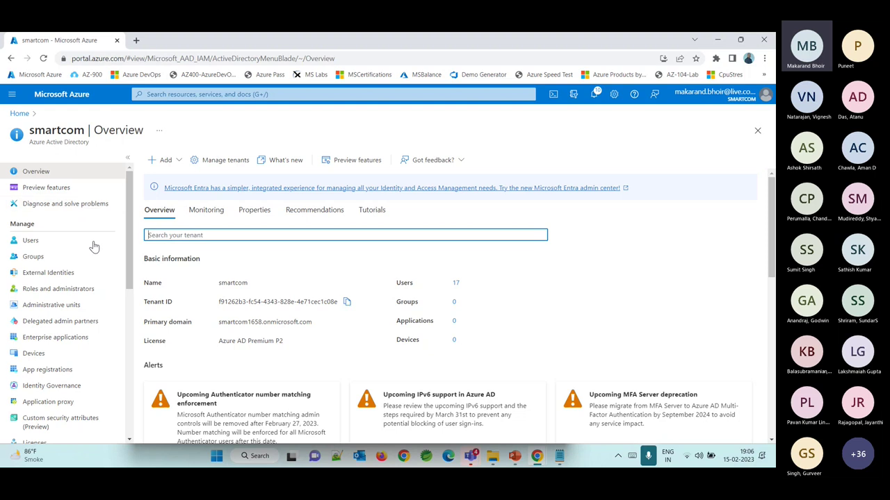
click(30, 241)
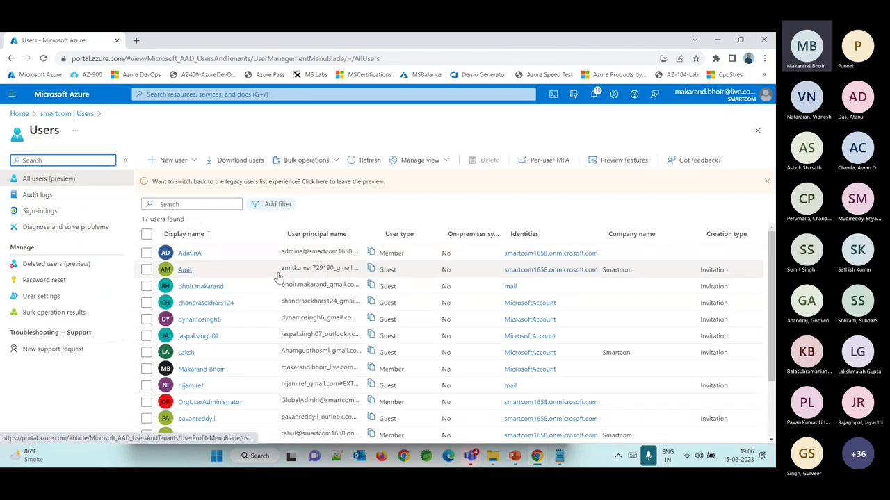
Step: Open the fifth-listed guest user's Assigned roles page
click(196, 324)
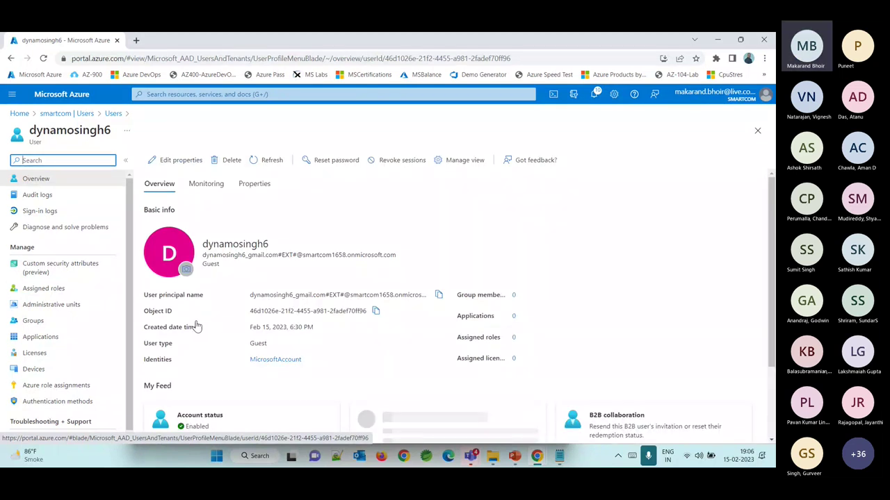
click(49, 289)
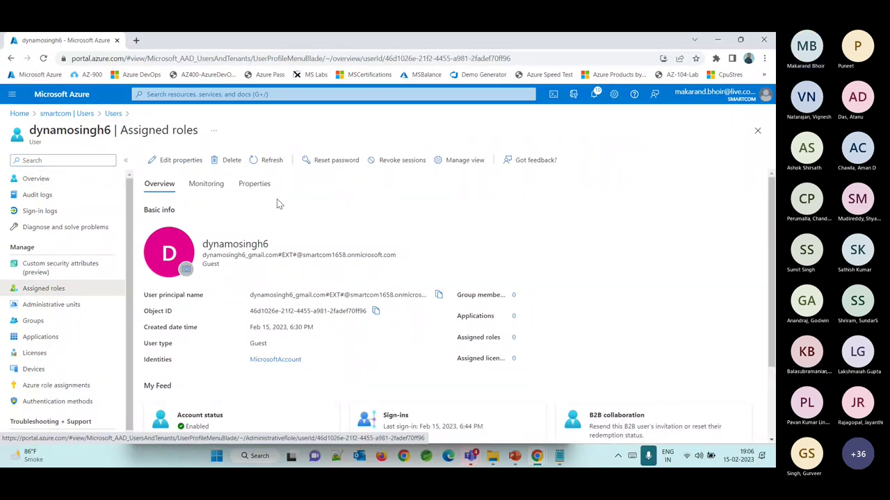
click(49, 290)
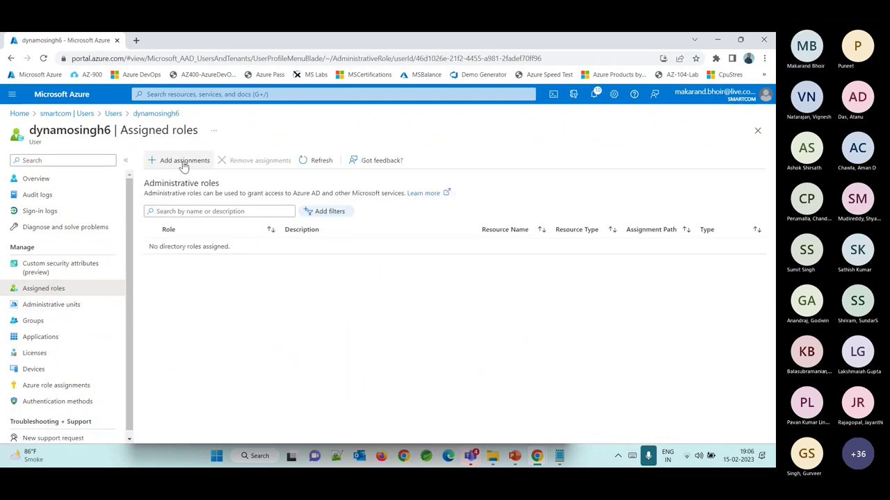
Step: Assign that user the User Administrator role, found by searching 'user ad'
click(182, 161)
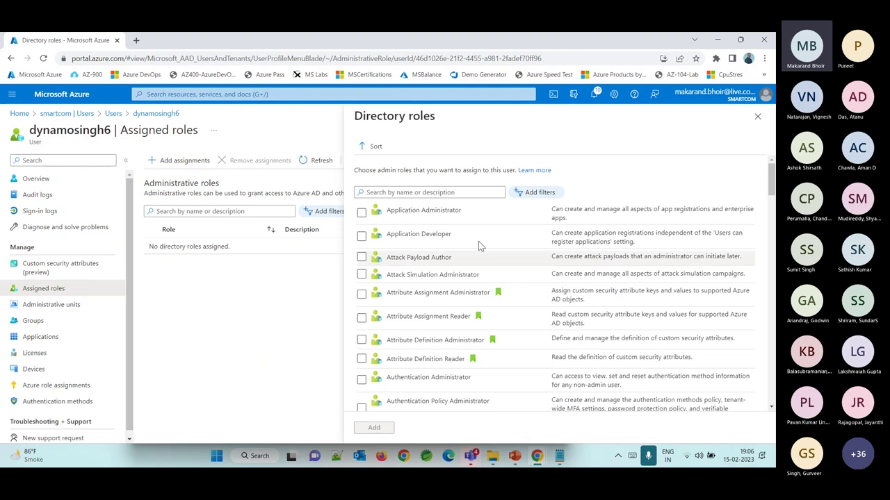
click(443, 192)
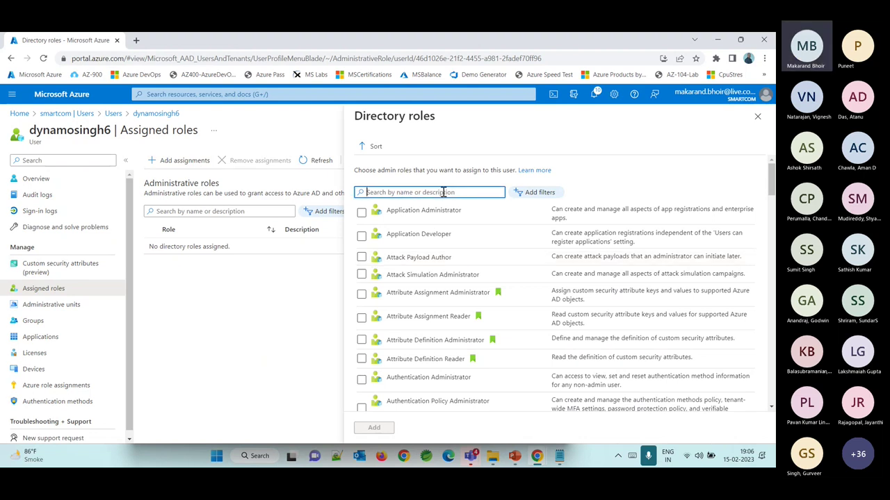
text(user)
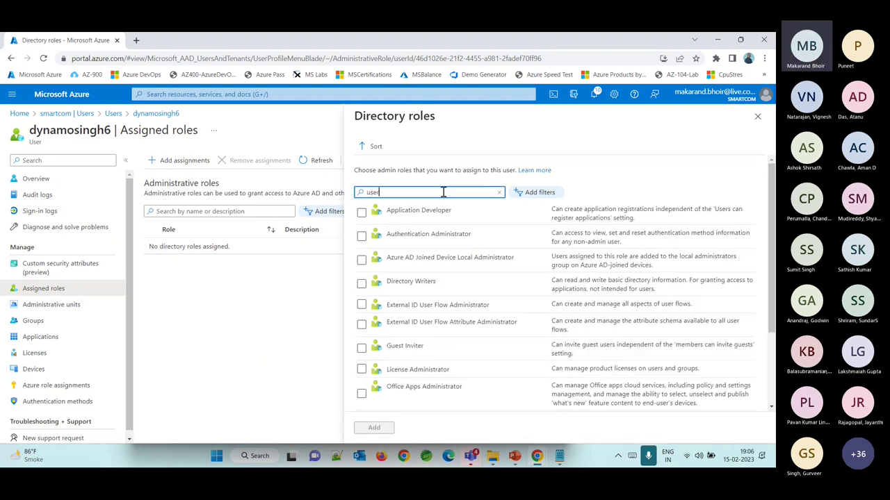
text( ad)
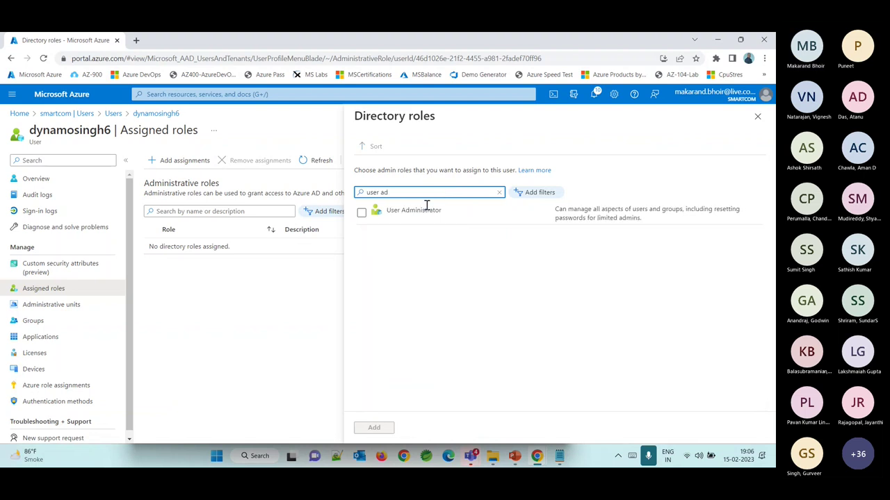
click(362, 212)
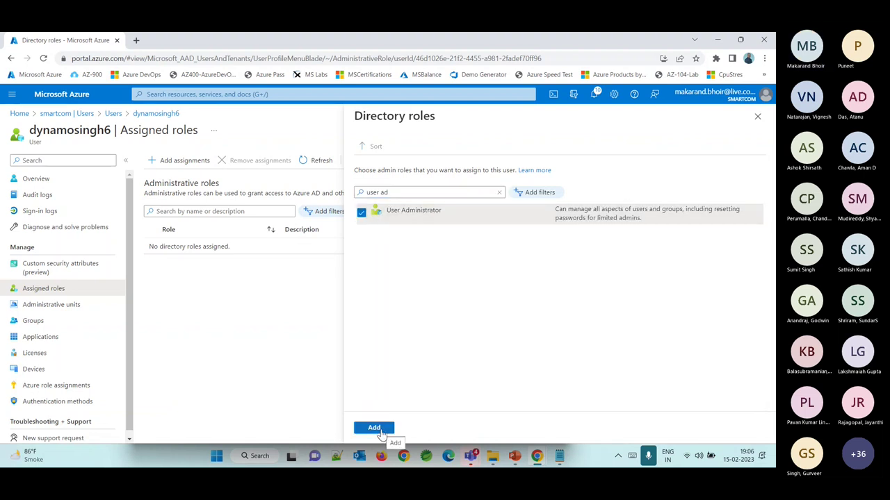
click(375, 428)
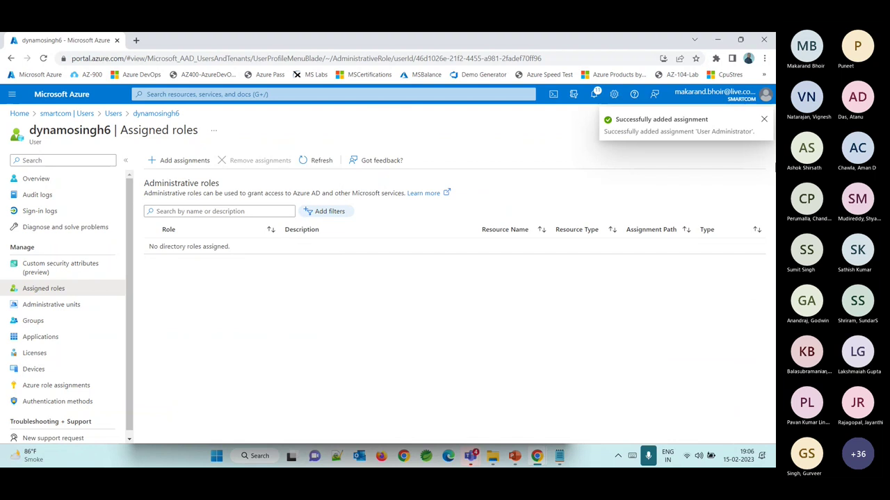
Step: Dismiss the success notice and refresh the roles until User Administrator appears
click(763, 119)
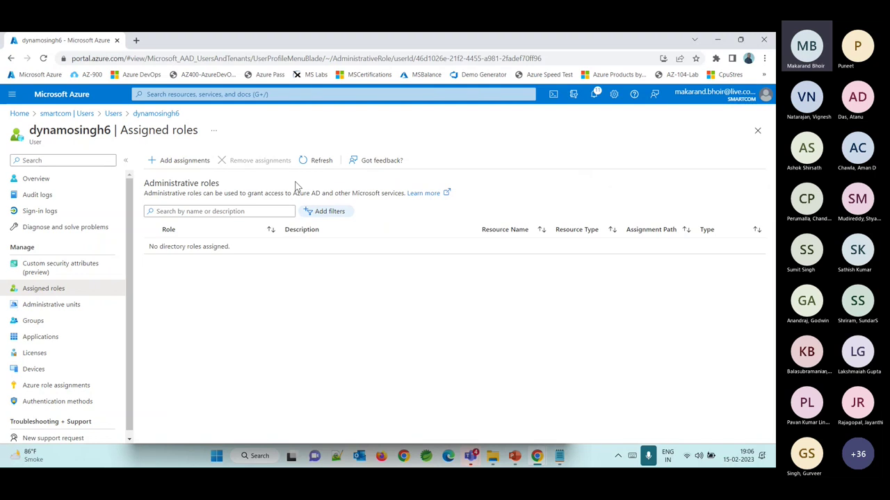
click(323, 162)
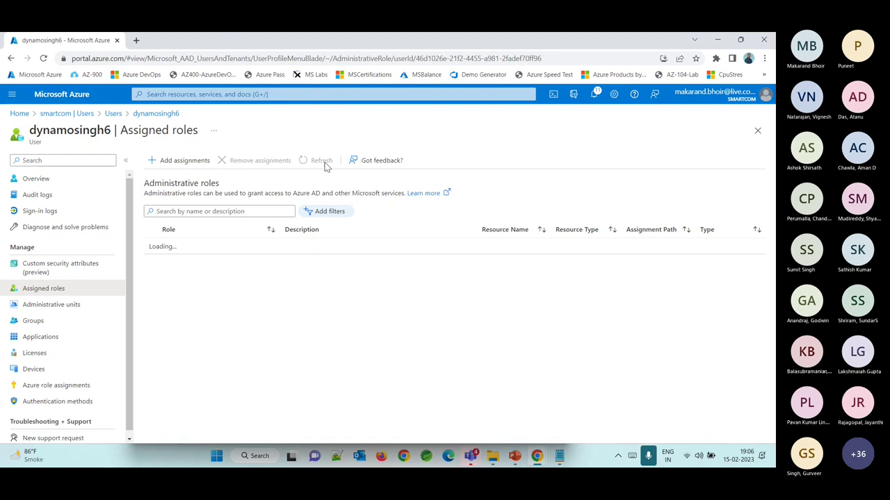
click(317, 164)
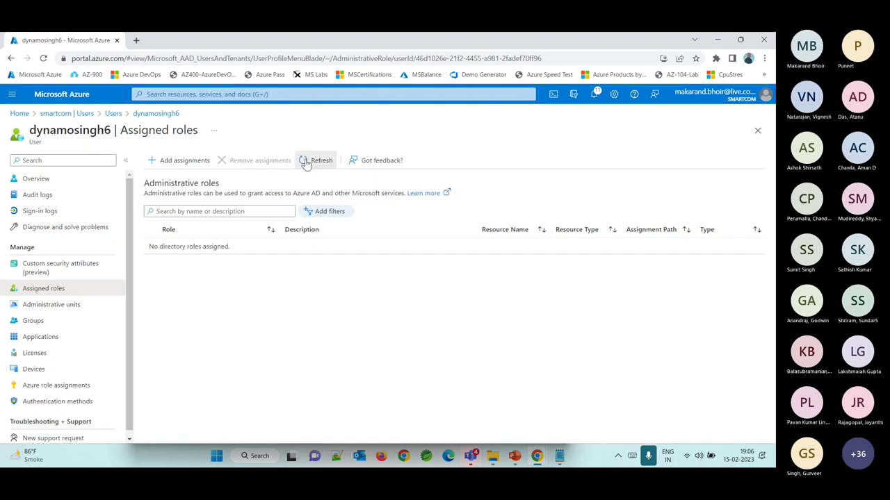
click(317, 162)
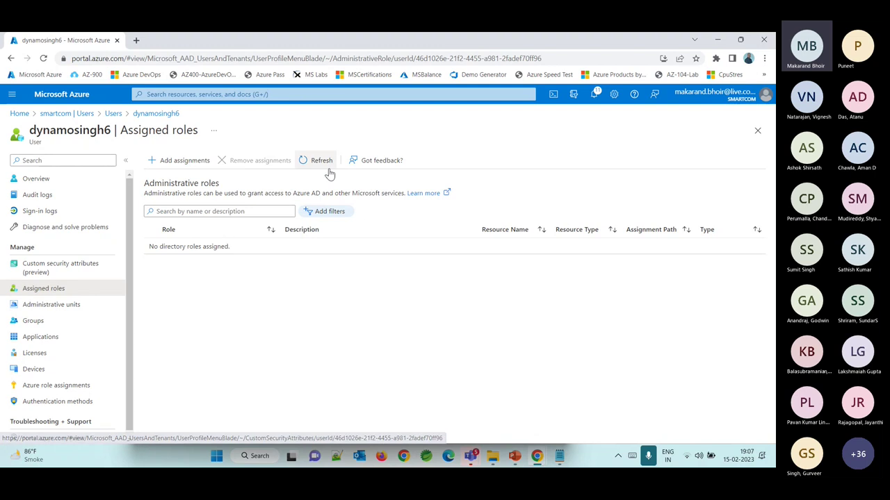
click(317, 161)
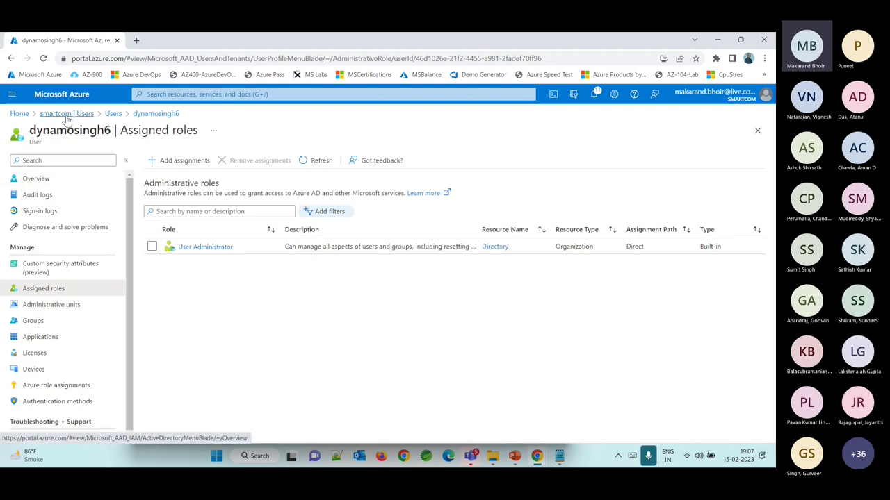
Step: Reopen the smartcom Users list, refresh it to 18 users, and highlight the best trainer row
click(66, 117)
click(31, 241)
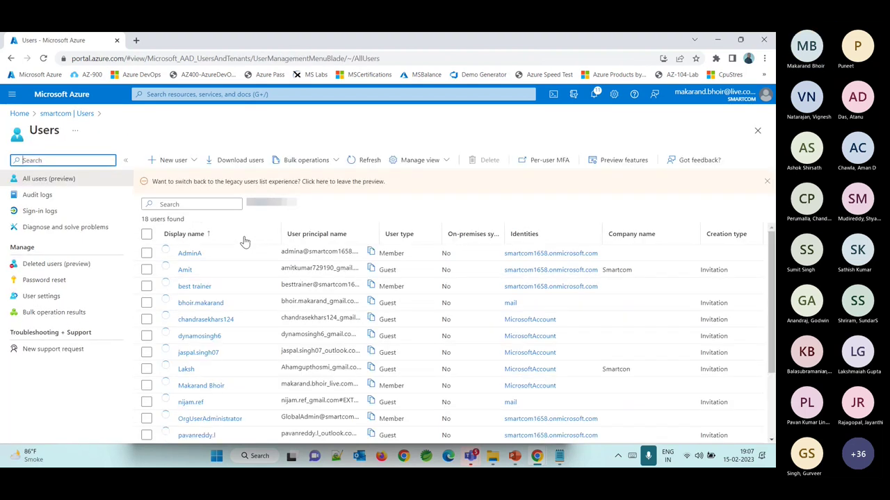
click(367, 159)
scroll(324, 292, down, 3)
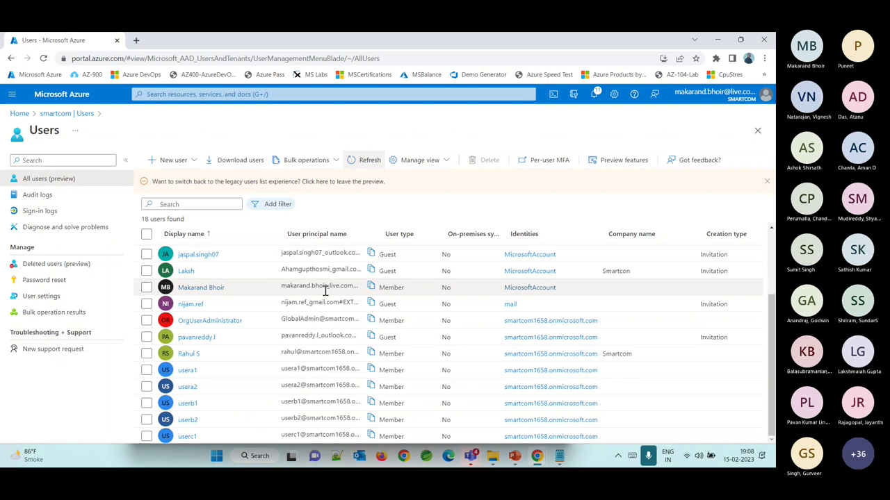
scroll(325, 292, up, 3)
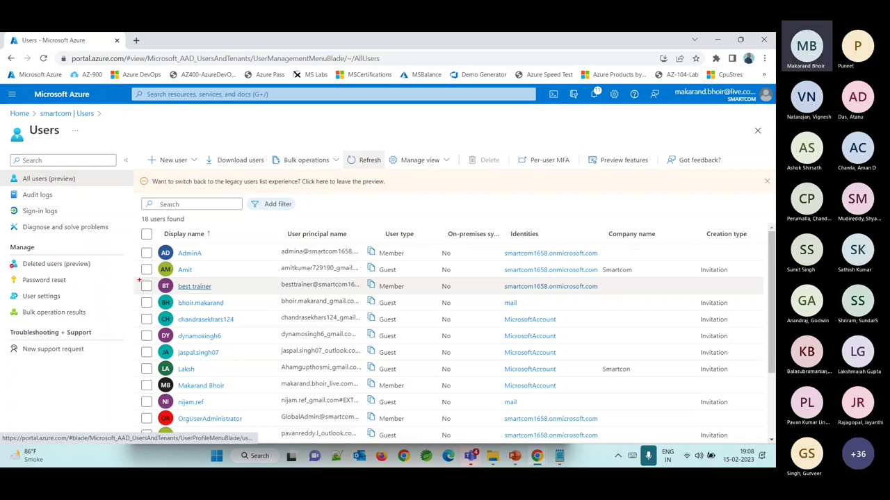
mouse_move(139, 279)
mouse_down()
mouse_move(160, 302)
mouse_move(765, 293)
mouse_up()
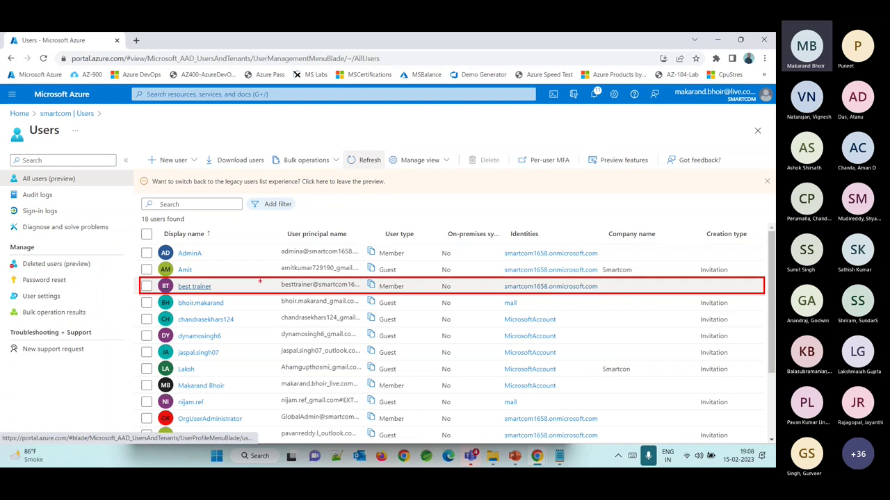
drag(208, 285, 263, 255)
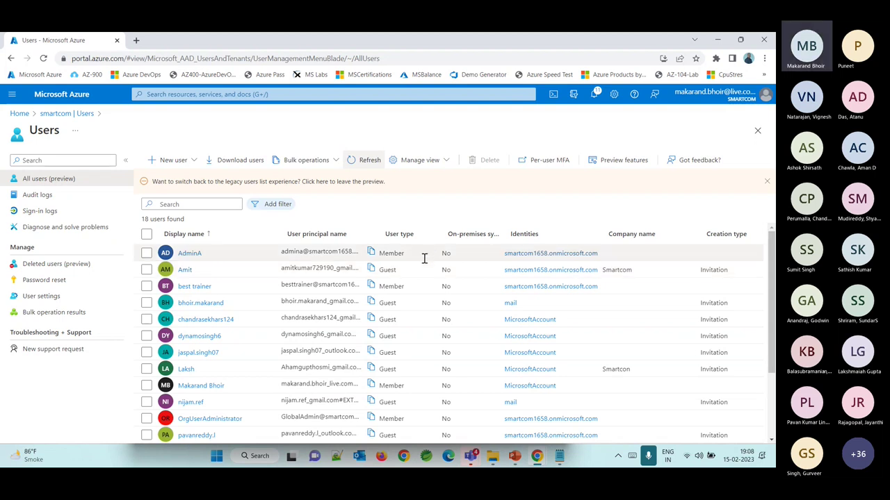
Step: Switch to the Az104 PowerPoint deck, start the slide show from the current slide, and advance one slide
click(515, 457)
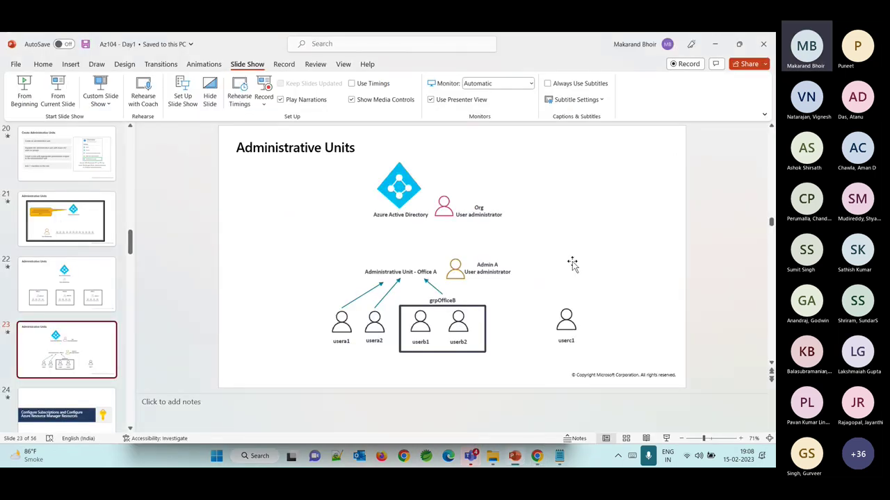
key(alt+Tab)
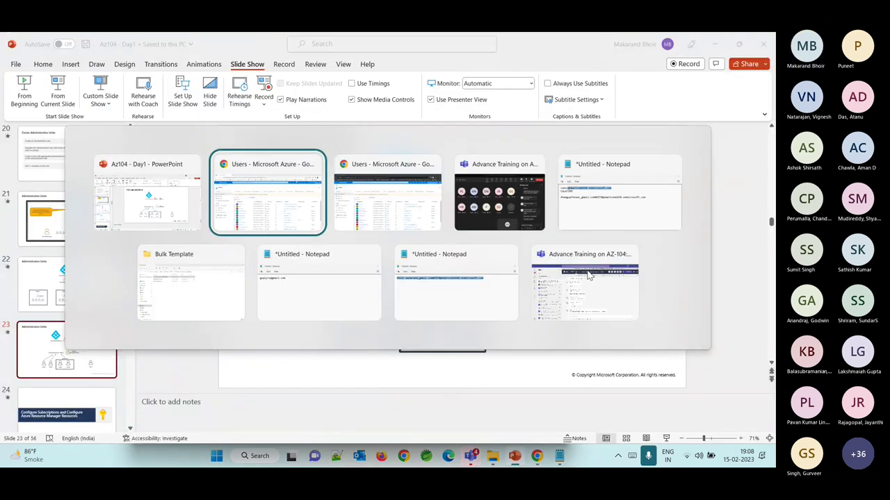
key(alt+Tab)
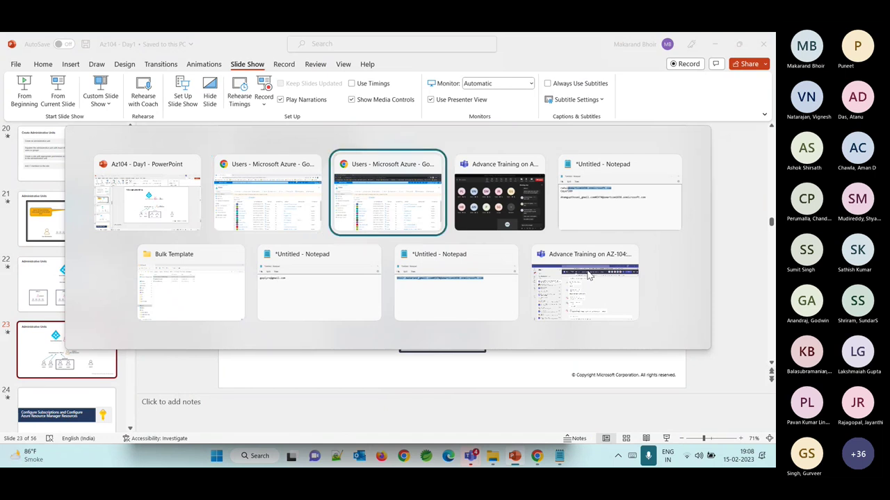
key(alt+Tab)
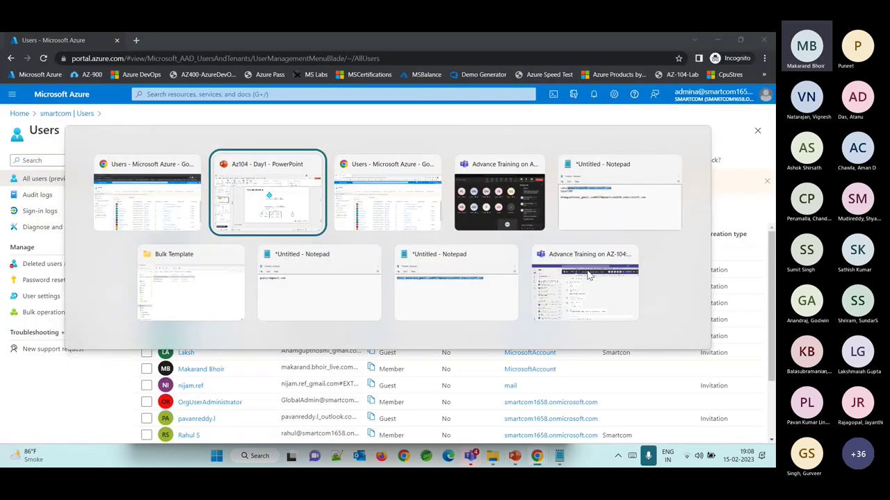
key(alt+Tab)
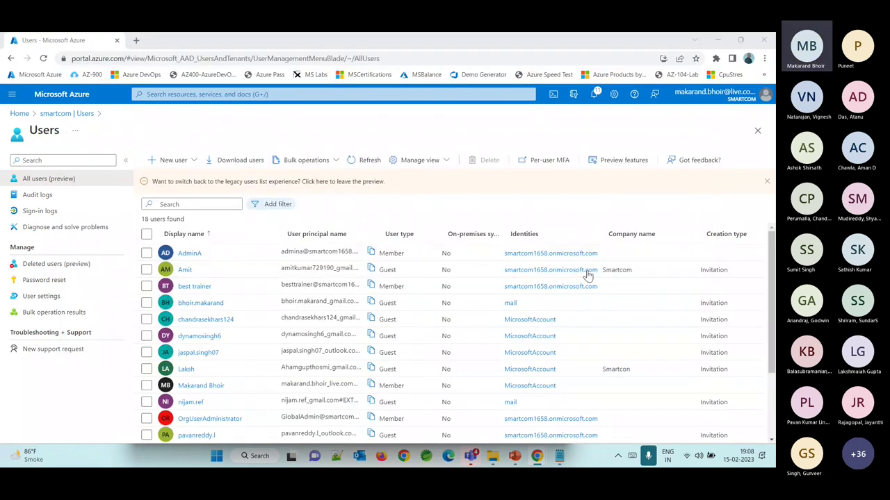
key(alt+Tab)
key(alt+Tab)
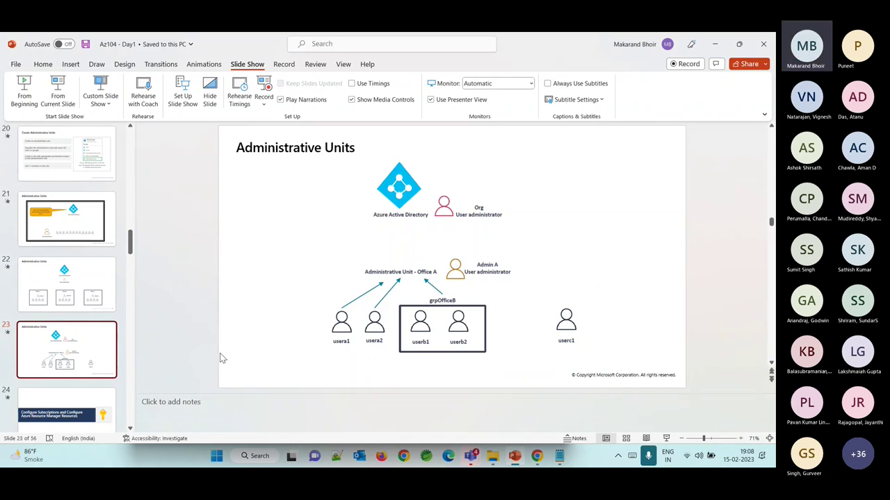
key(shift+F5)
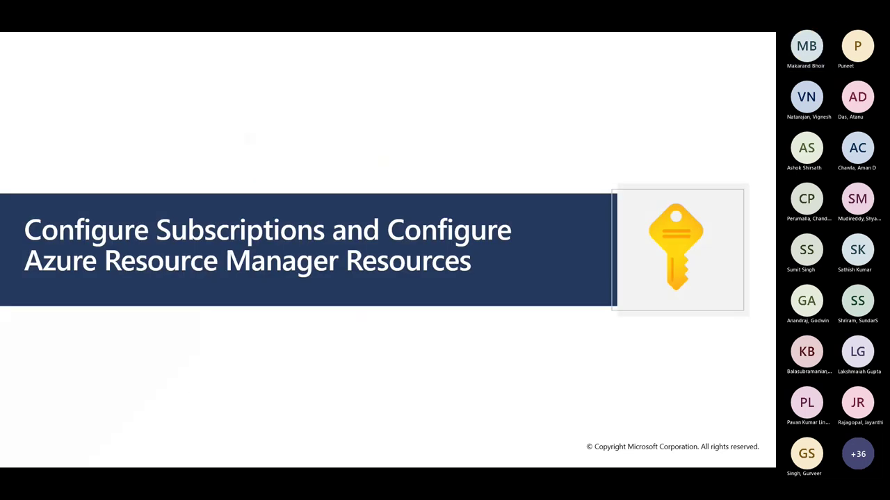
key(Right)
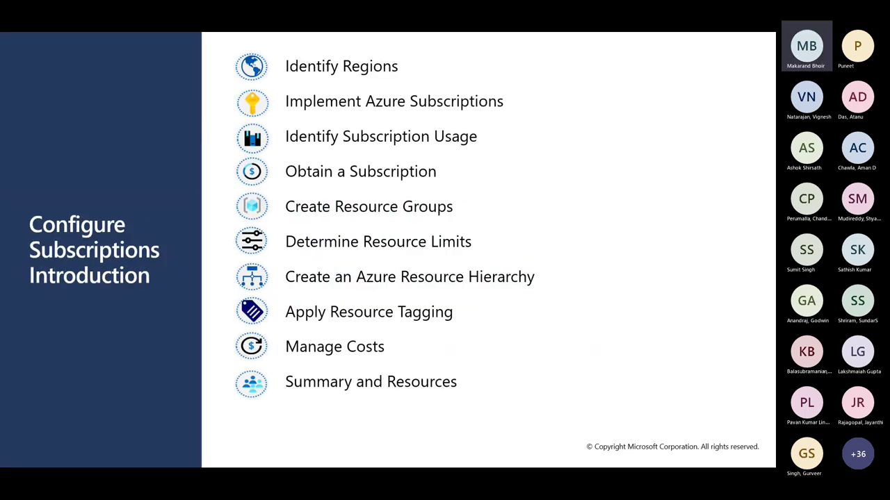
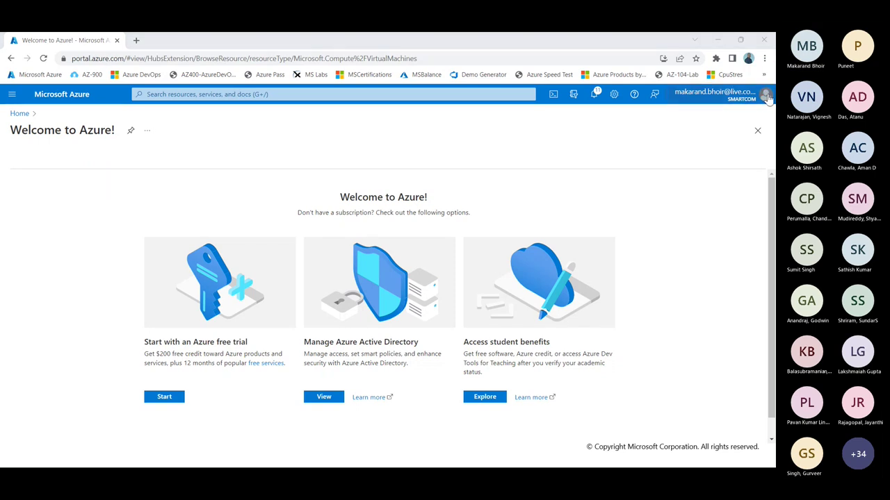
Step: Mute the microphone in the Teams training meeting, then return to the Azure Welcome page
key(alt+Tab)
key(alt+Tab)
key(alt+Tab)
key(alt+Tab)
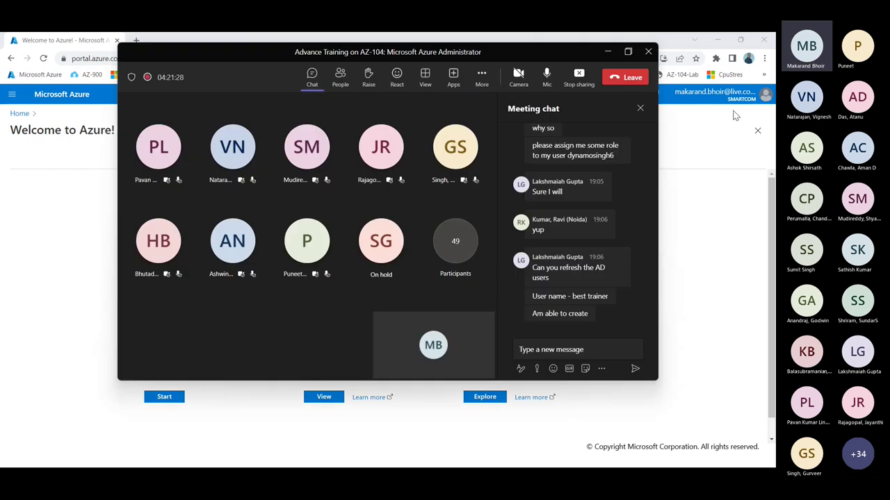
click(547, 82)
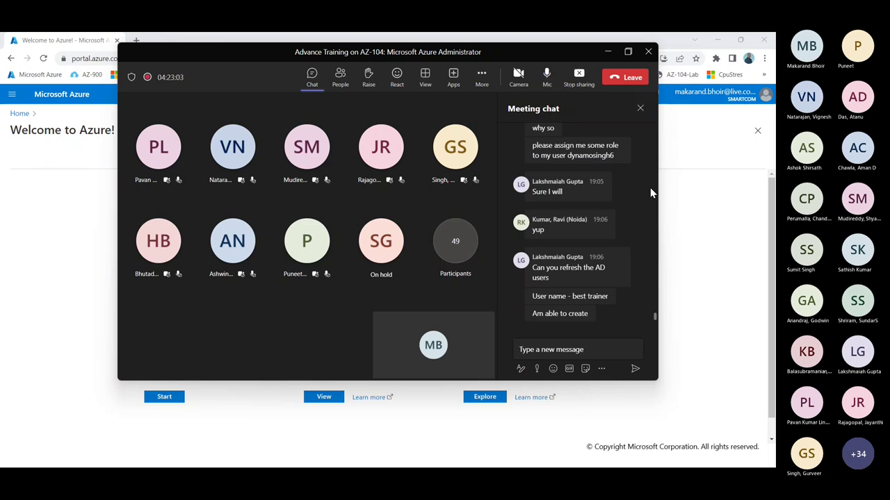
click(673, 192)
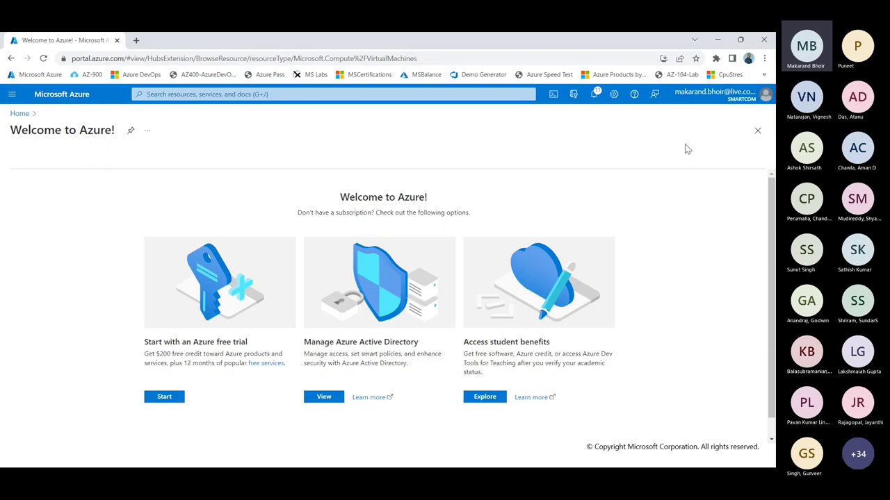
Step: Back in Azure, box the signed-in account and directory name and add an arrow
key(alt+Tab)
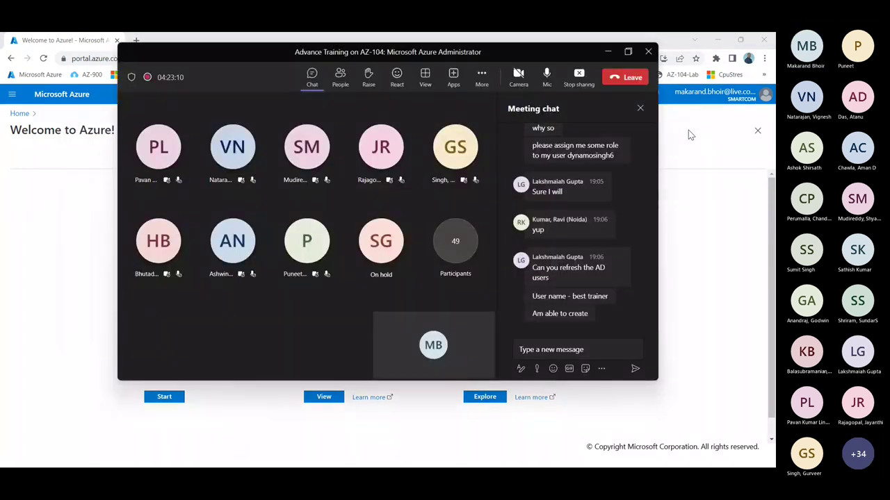
click(730, 156)
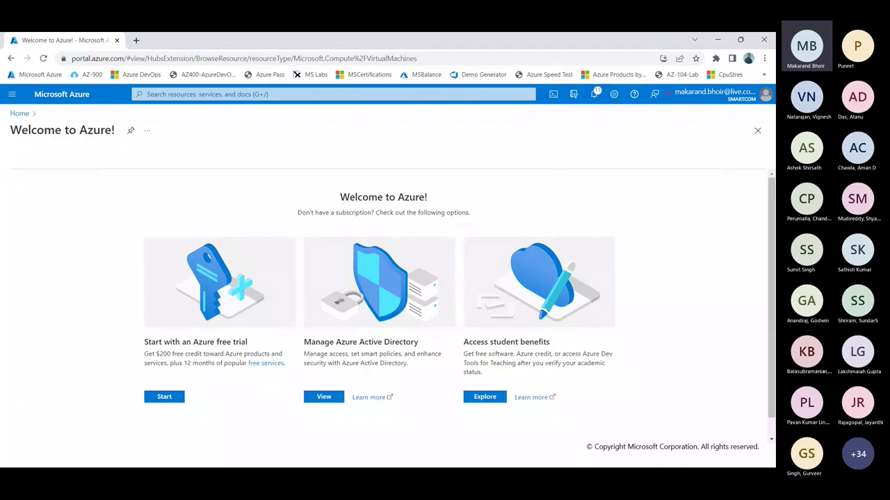
drag(668, 82, 774, 121)
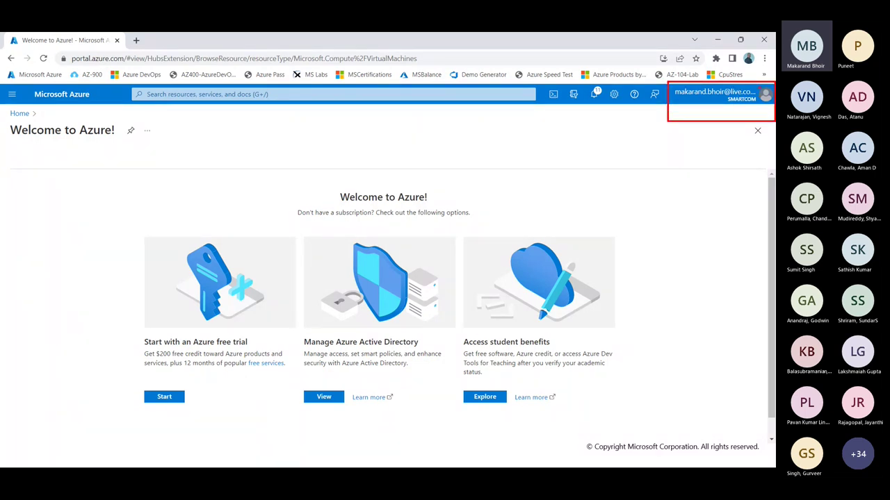
drag(761, 85, 777, 62)
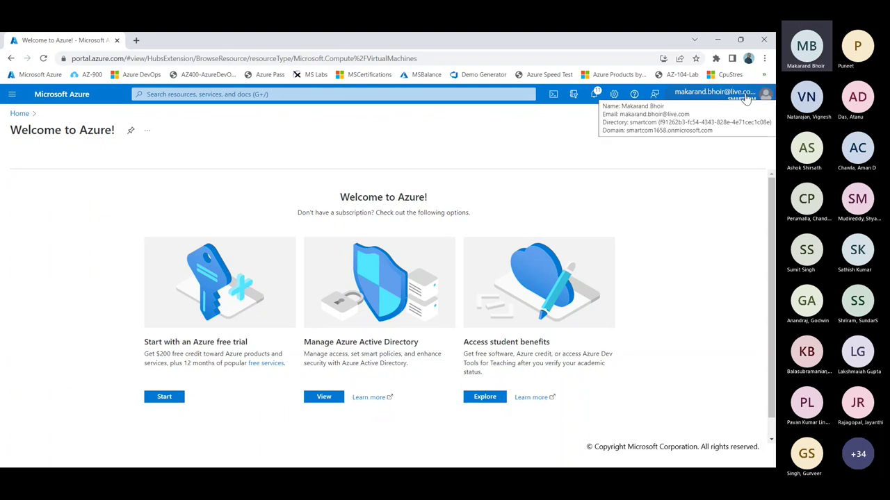
Step: Switch from the smartcom directory to Primary Directory via the account menu
click(746, 99)
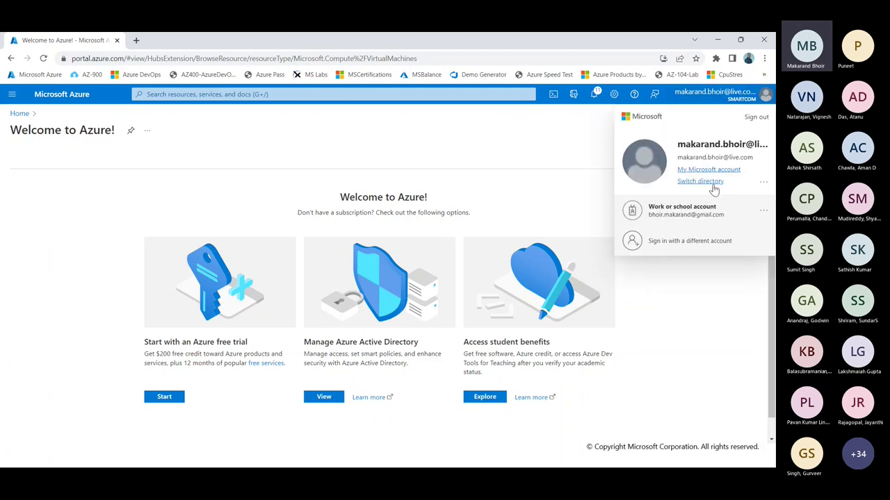
click(702, 181)
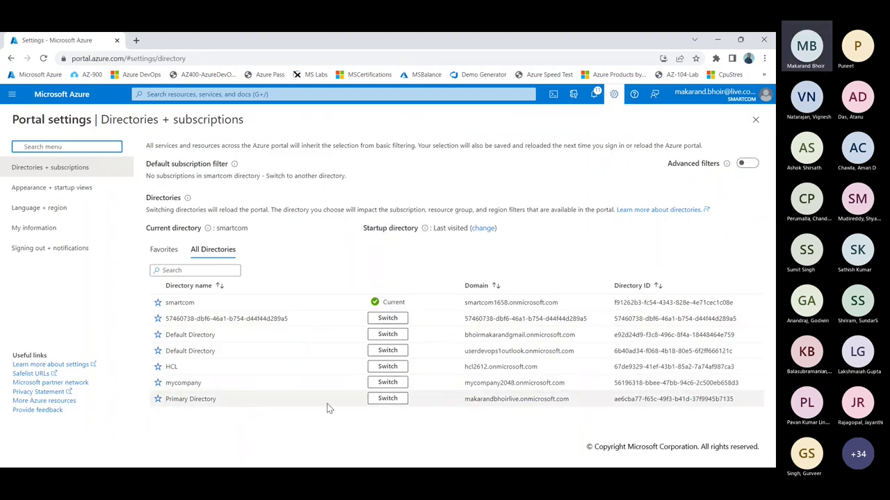
click(387, 400)
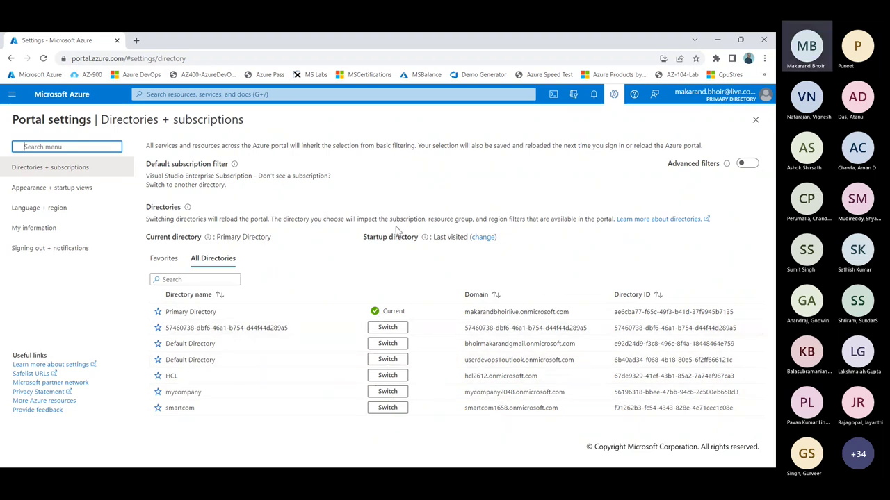
Step: Search 'vir' and open the Virtual machines list showing vm01 running in East US
click(254, 96)
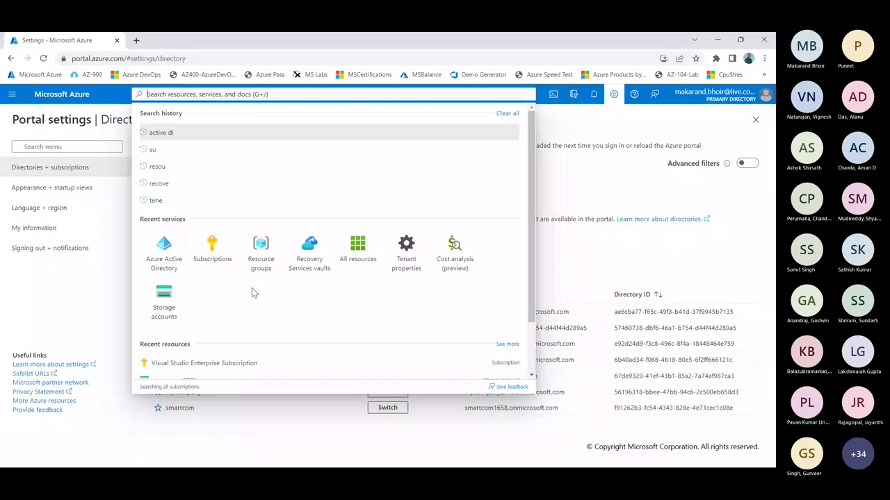
text(vir)
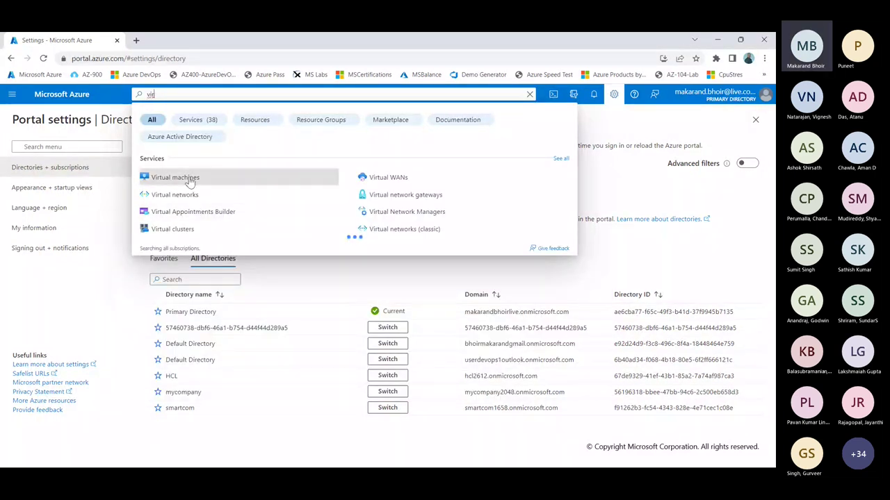
click(175, 177)
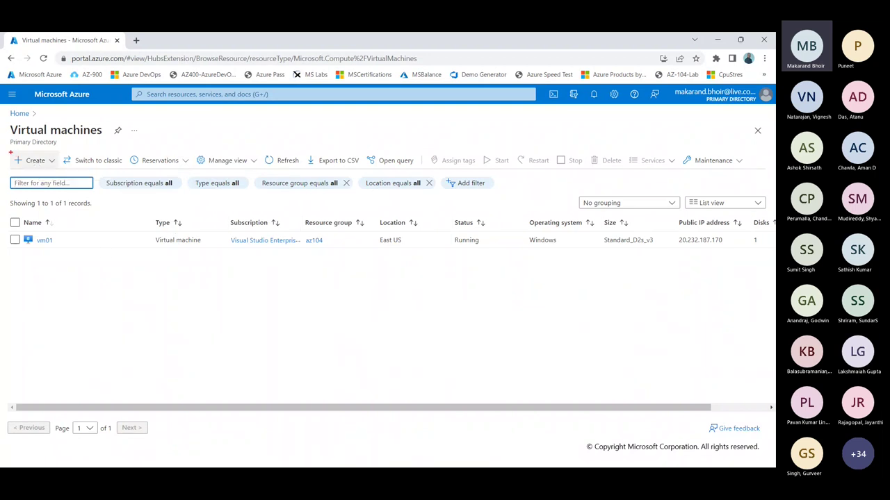
Step: Box the Create button and the Primary Directory account name, adding an arrow
mouse_move(10, 152)
mouse_down()
mouse_move(51, 167)
mouse_move(60, 157)
mouse_up()
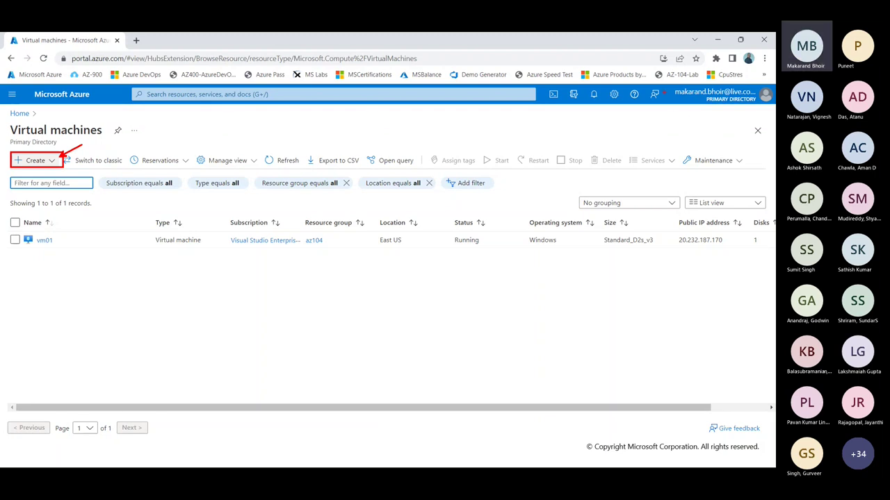
mouse_move(671, 83)
mouse_down()
mouse_move(732, 109)
mouse_move(775, 108)
mouse_up()
drag(776, 75, 763, 96)
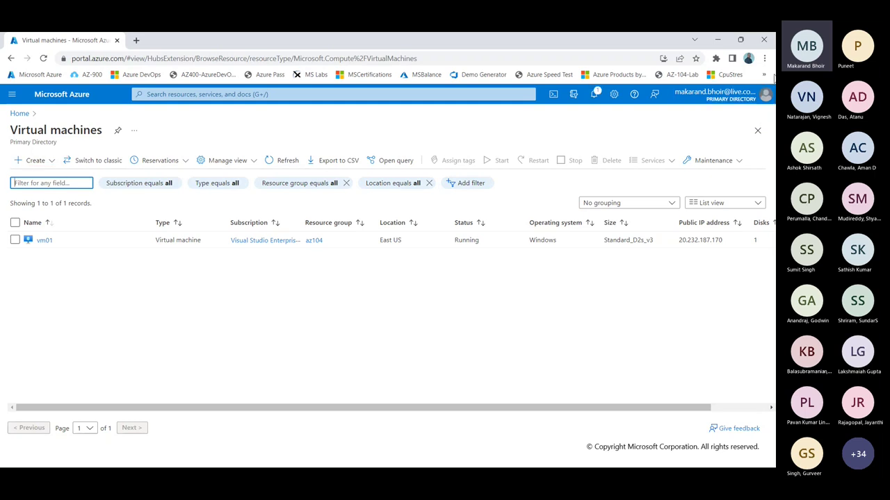
Step: Cycle past the Users page to the 'Implement Azure Subscriptions' slide show
key(alt+Tab)
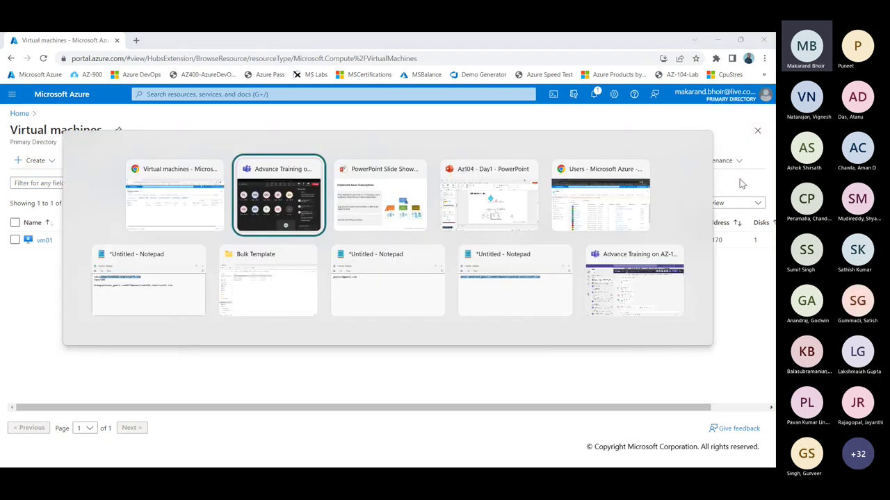
key(Tab)
key(Tab)
key(Tab)
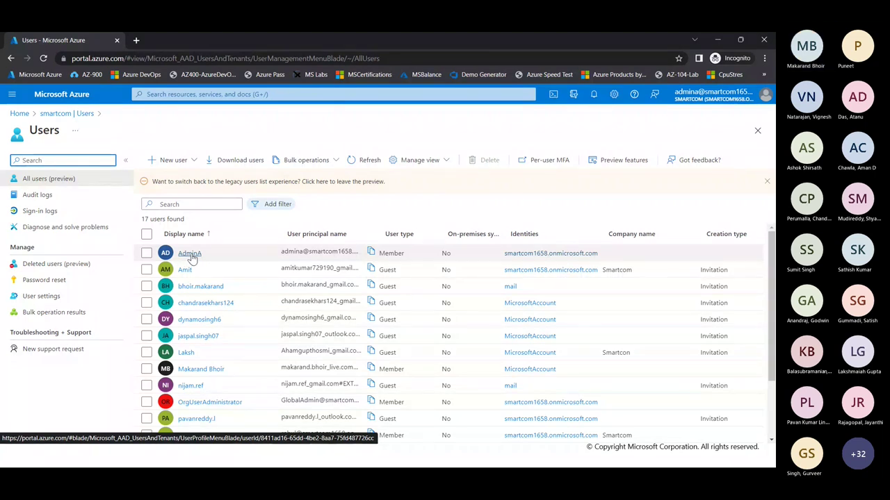
key(alt+Tab)
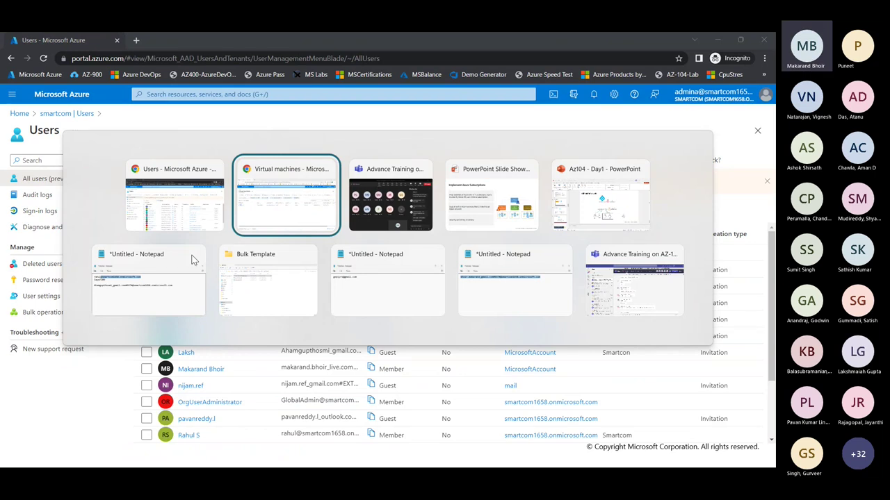
key(alt+Tab)
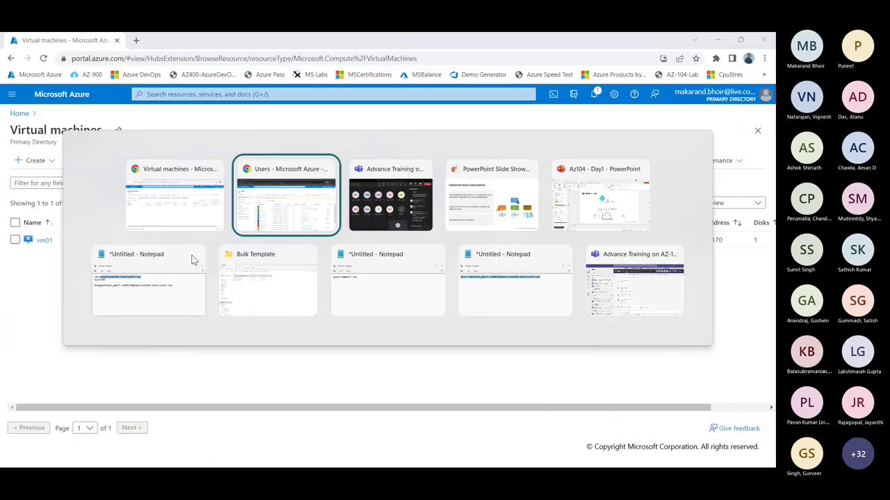
key(alt+Tab)
key(alt+Tab)
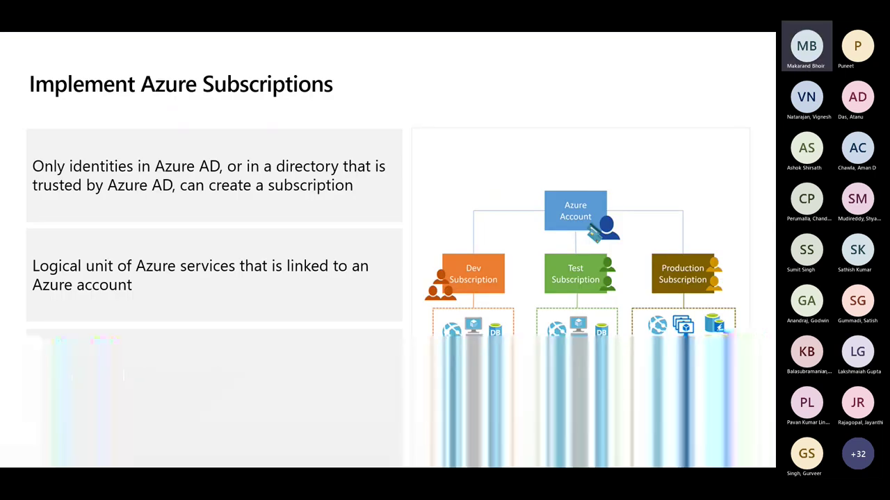
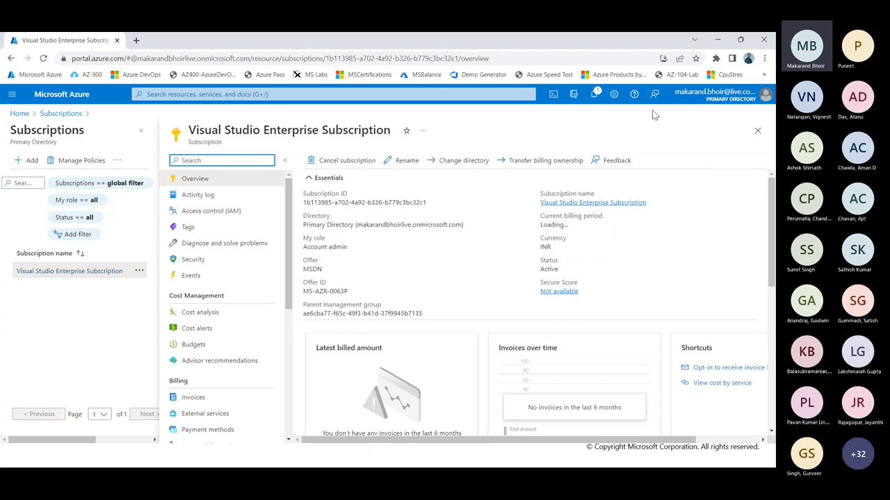
Step: Search 'mana' in the portal search bar and open the Management groups service
click(402, 93)
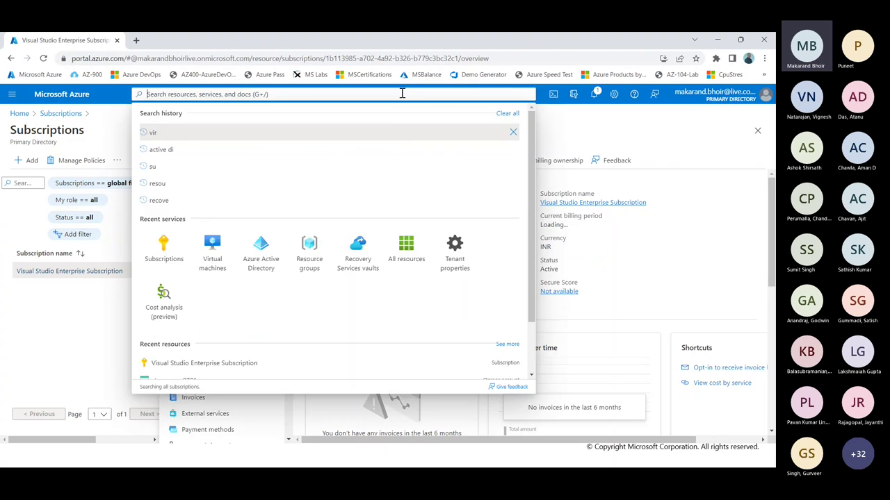
text(root)
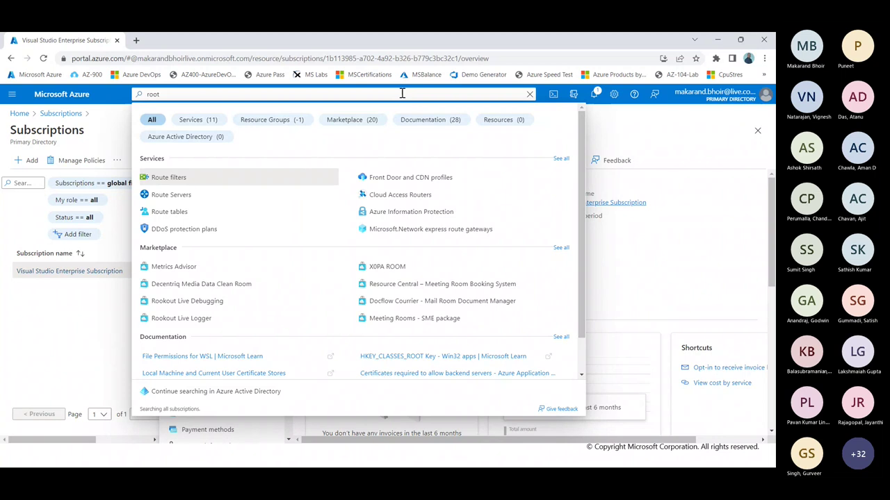
key(BackSpace)
key(BackSpace)
key(BackSpace)
key(BackSpace)
text(mana)
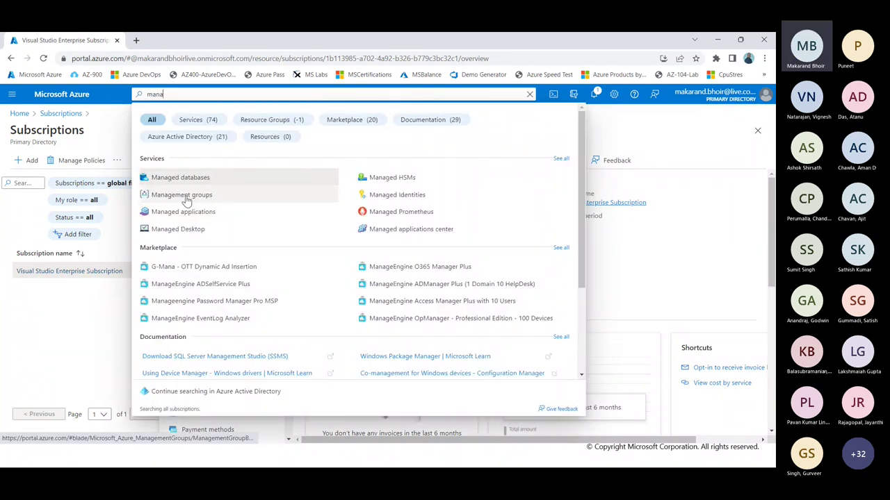
click(186, 198)
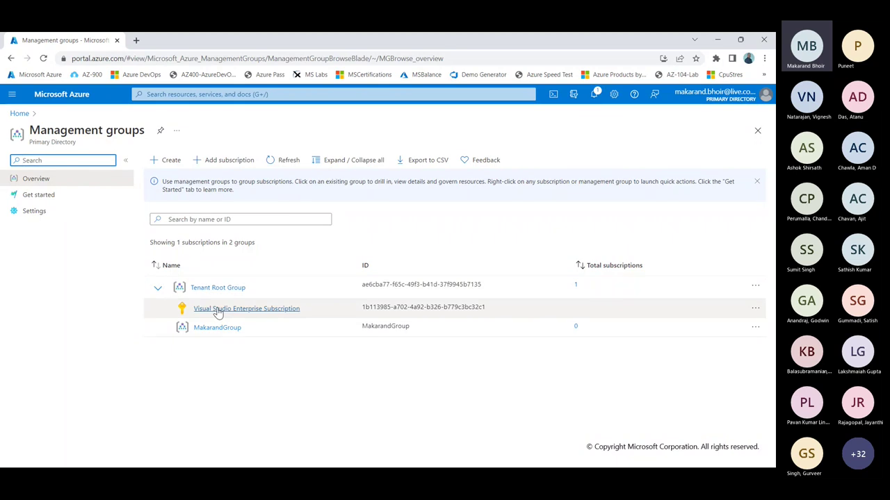
Step: Open Visual Studio Enterprise Subscription under Tenant Root Group and review its Directory field
click(217, 310)
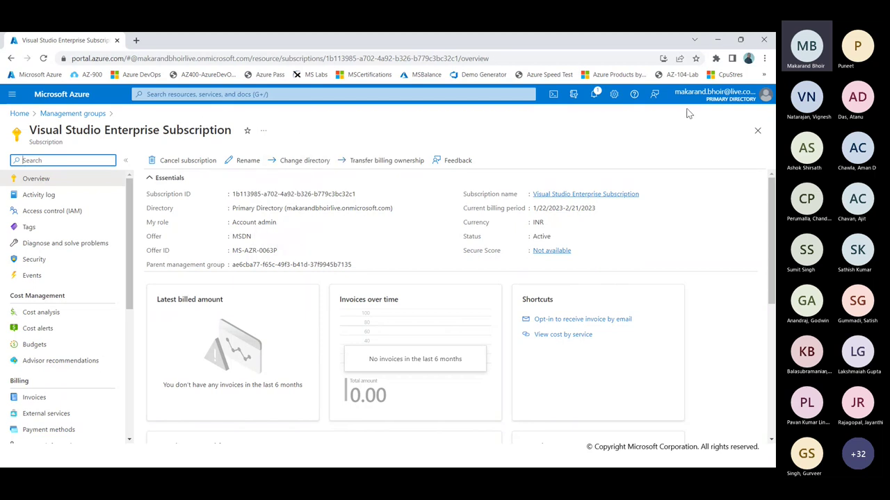
mouse_move(713, 123)
mouse_down()
mouse_move(724, 104)
mouse_move(765, 105)
mouse_up()
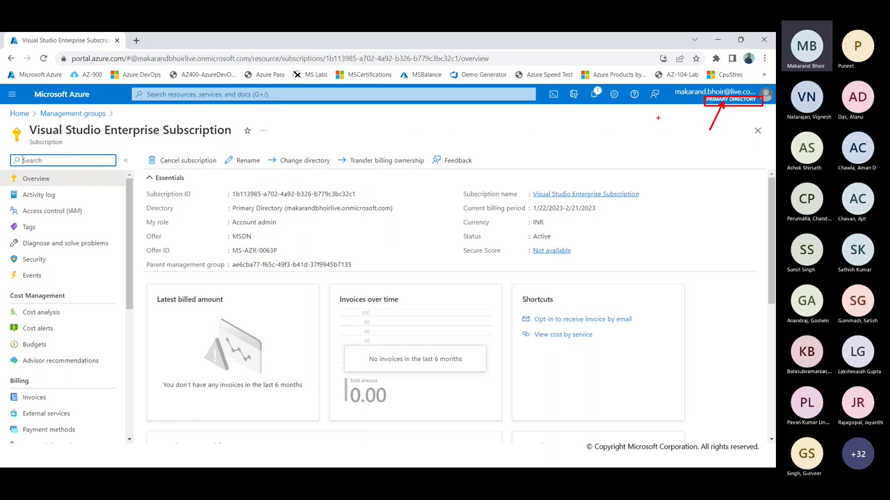
key(Escape)
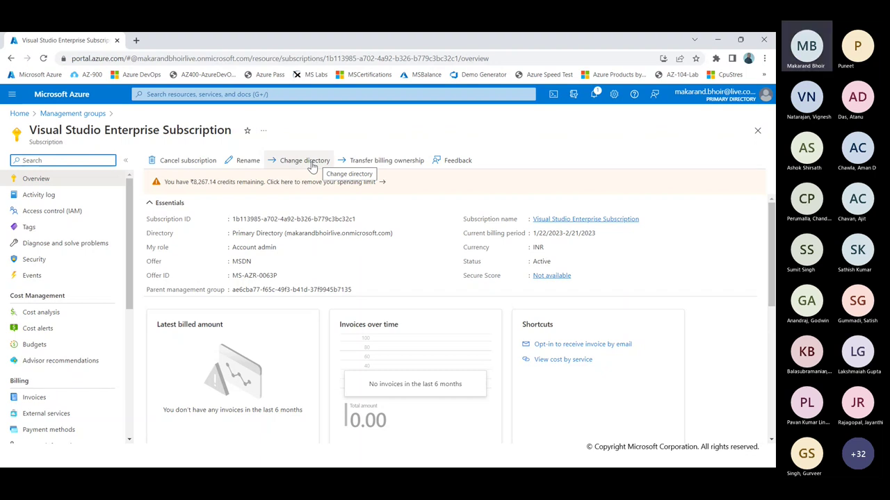
Step: Change the subscription's directory to smartcom, acknowledging the consequences of the move
click(292, 161)
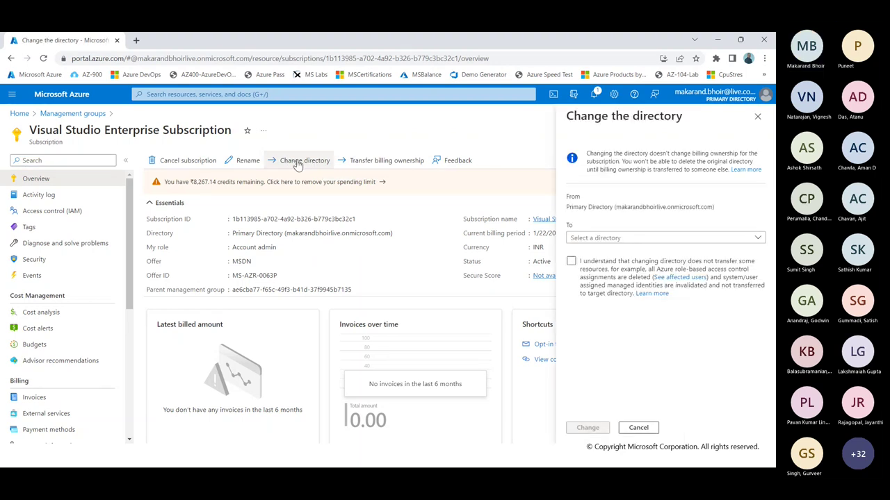
click(758, 238)
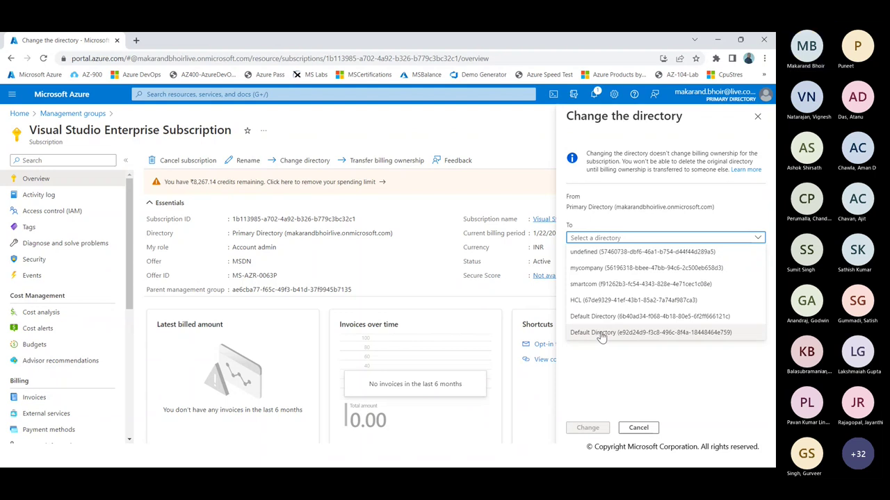
click(586, 291)
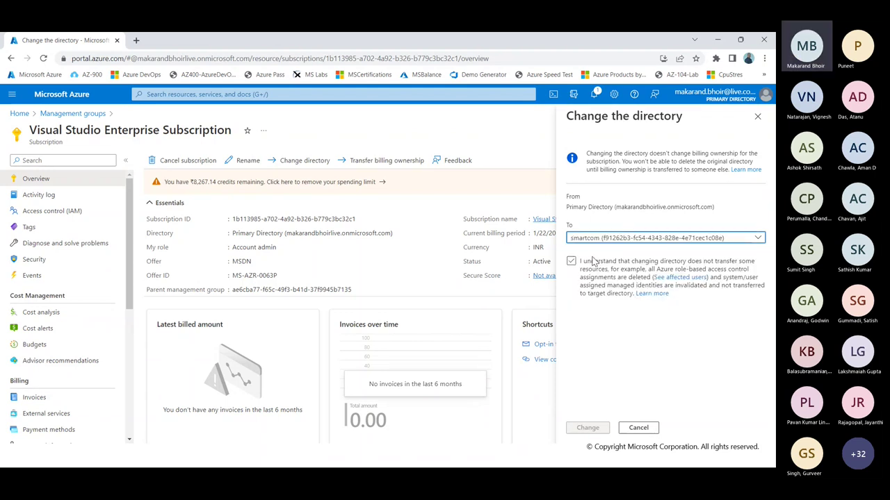
click(571, 261)
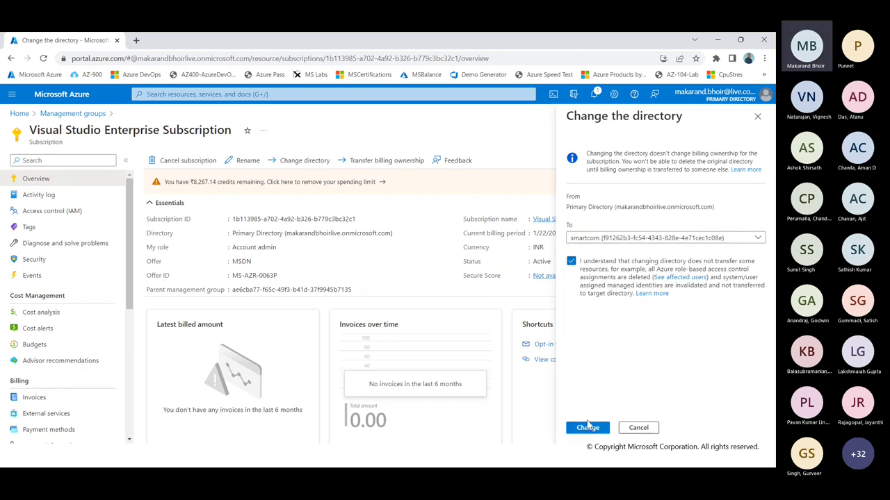
click(586, 429)
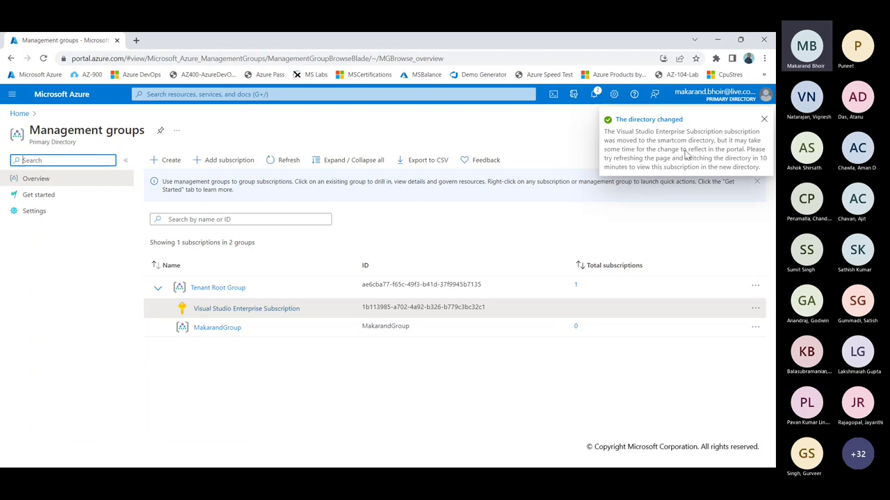
Step: Switch the portal to the smartcom directory from the account menu and close Portal settings
click(764, 119)
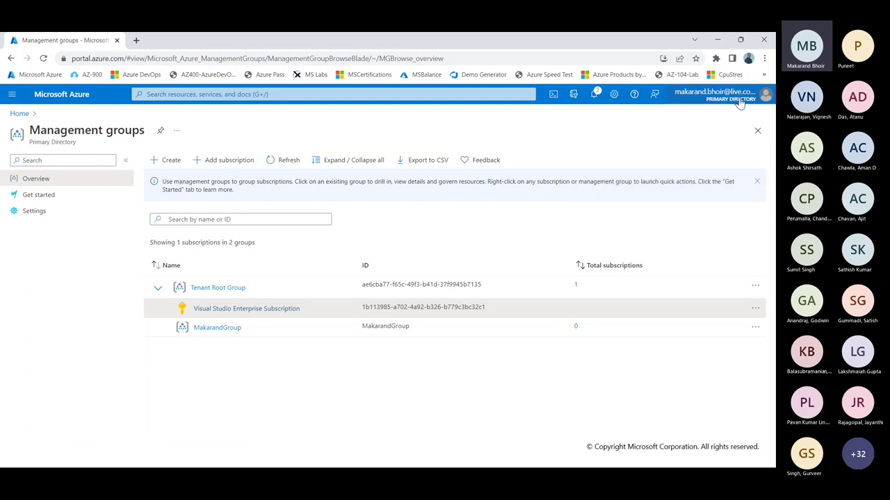
click(740, 102)
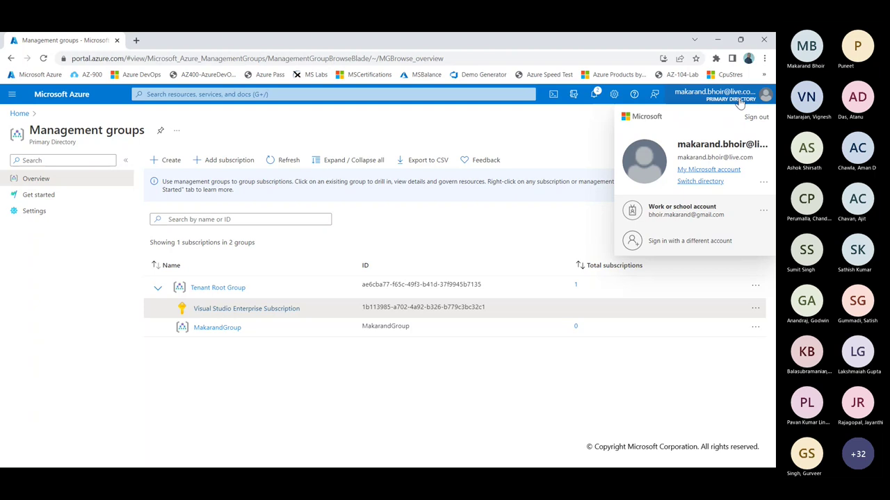
click(700, 182)
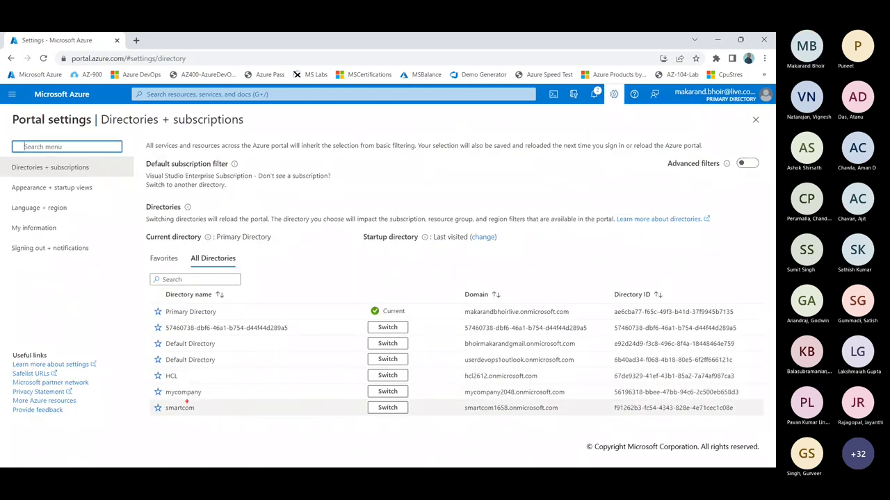
drag(153, 386, 236, 402)
mouse_move(152, 400)
mouse_down()
mouse_move(260, 418)
mouse_move(769, 419)
mouse_up()
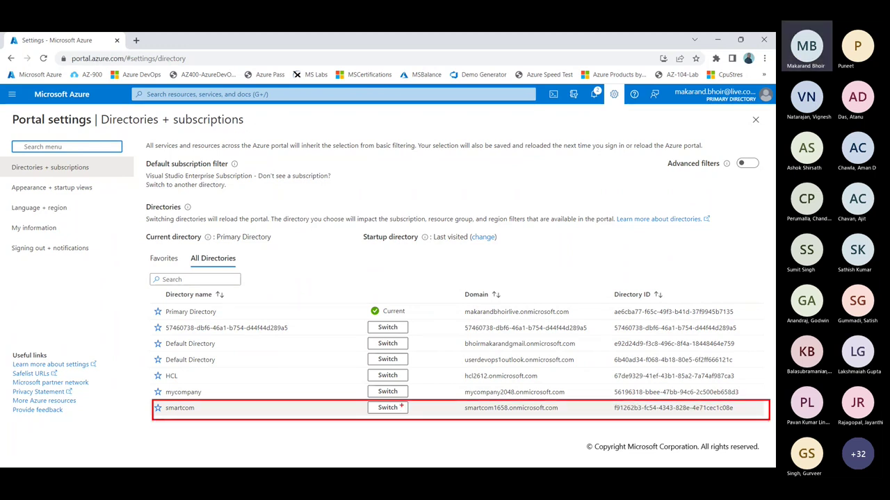
drag(401, 408, 437, 384)
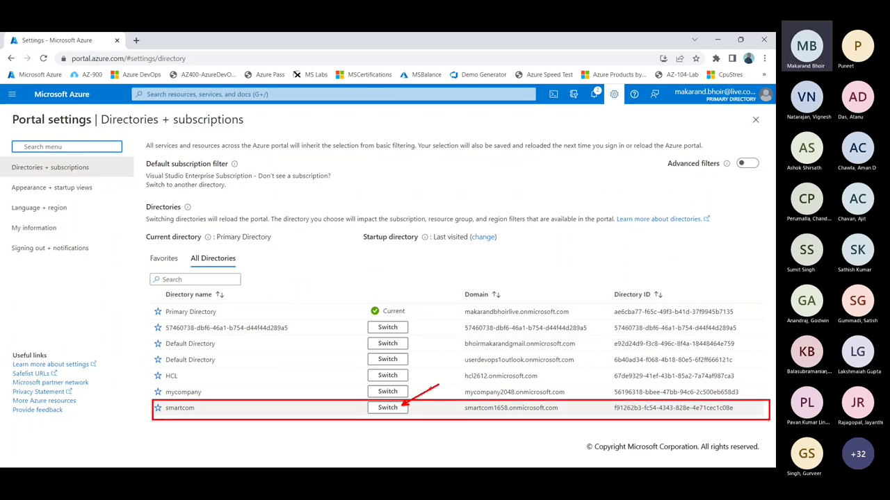
click(384, 410)
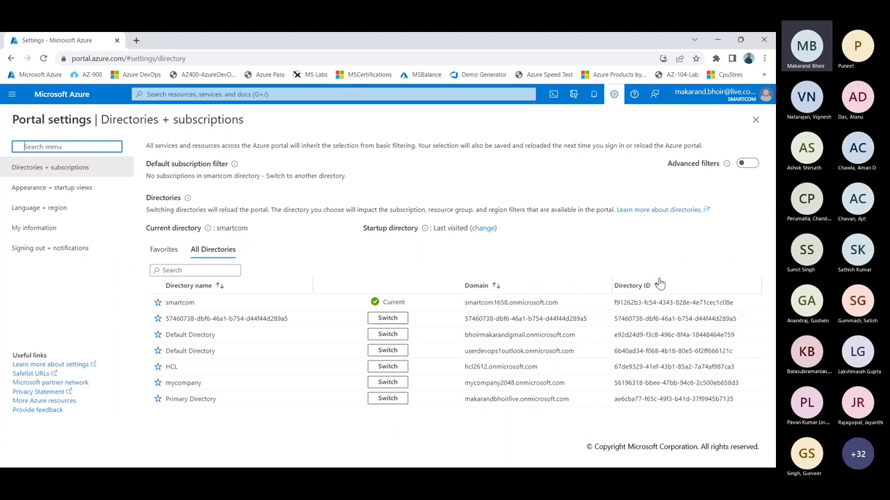
click(756, 119)
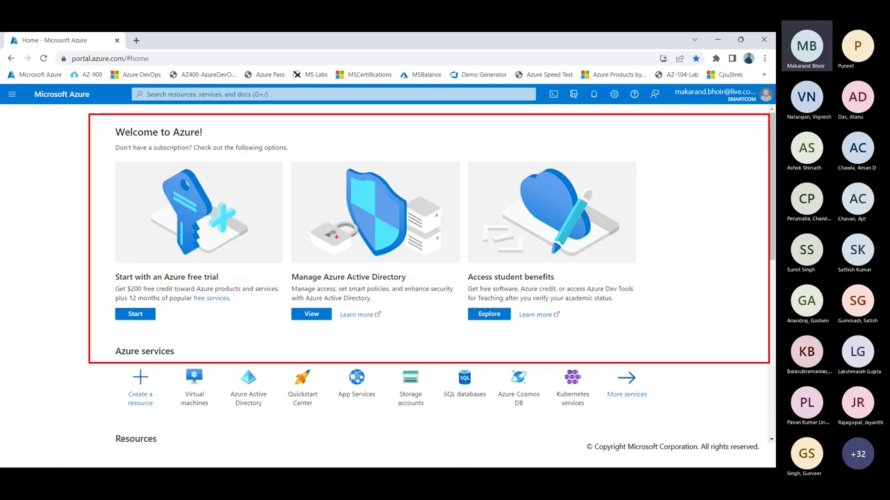
Step: Reload the Azure home page and choose Sign out from the account menu
key(Escape)
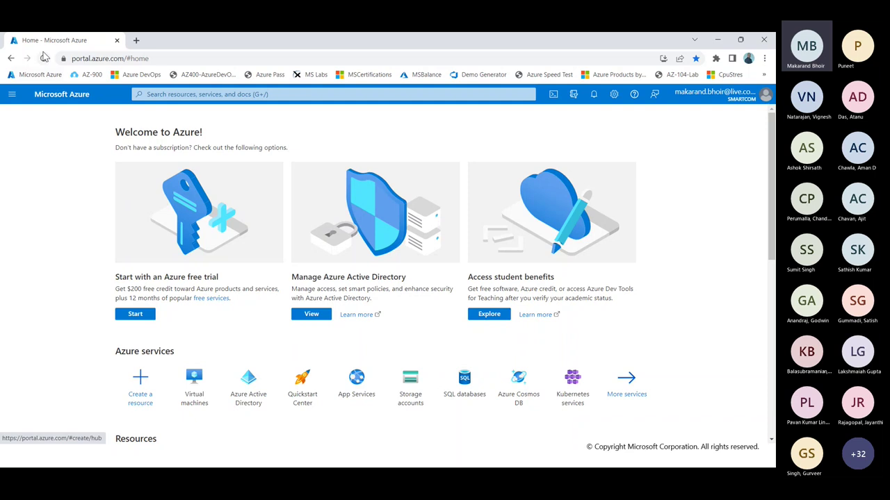
click(44, 58)
click(744, 96)
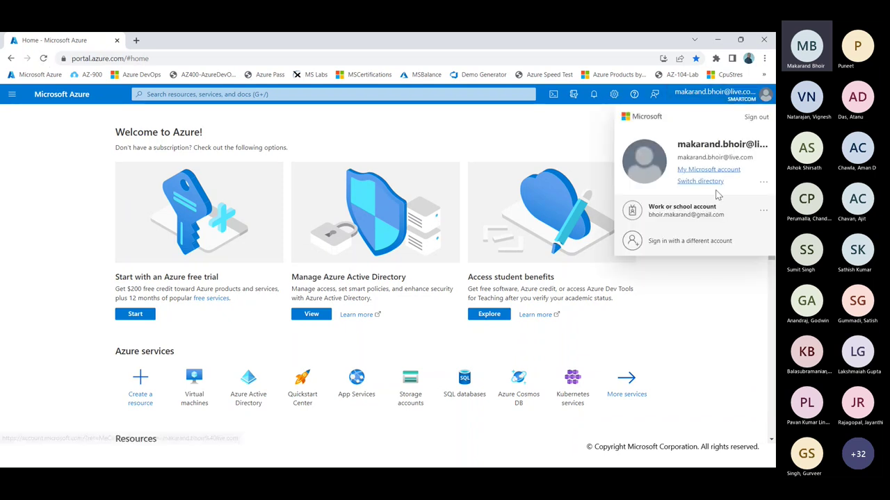
click(756, 117)
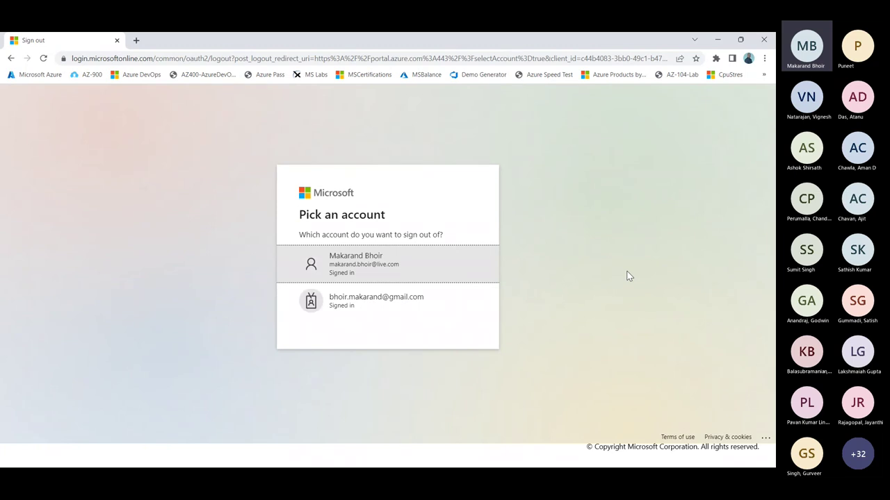
Step: Clear all Chrome browsing data, close the browser, and launch a new Chrome window
key(ctrl+shift+Delete)
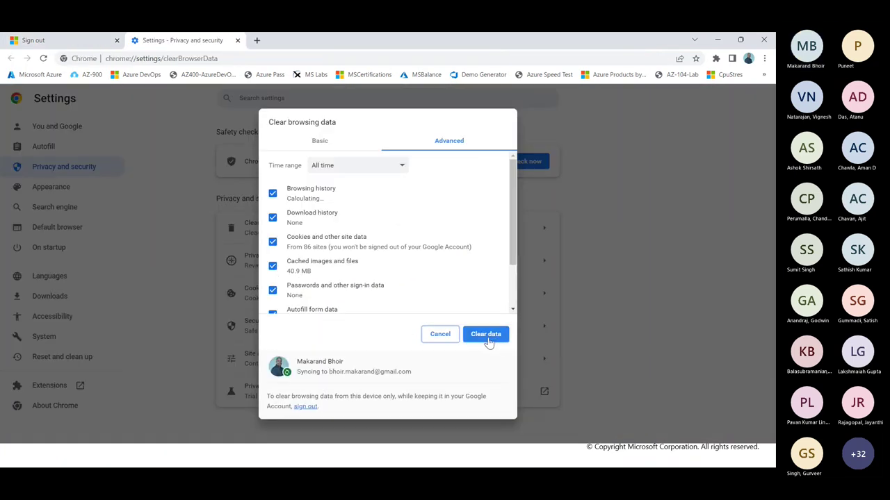
click(486, 335)
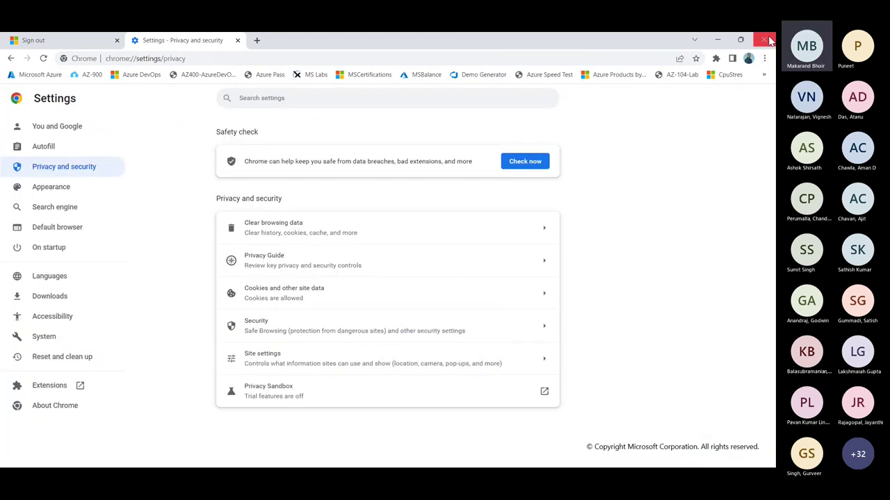
click(764, 40)
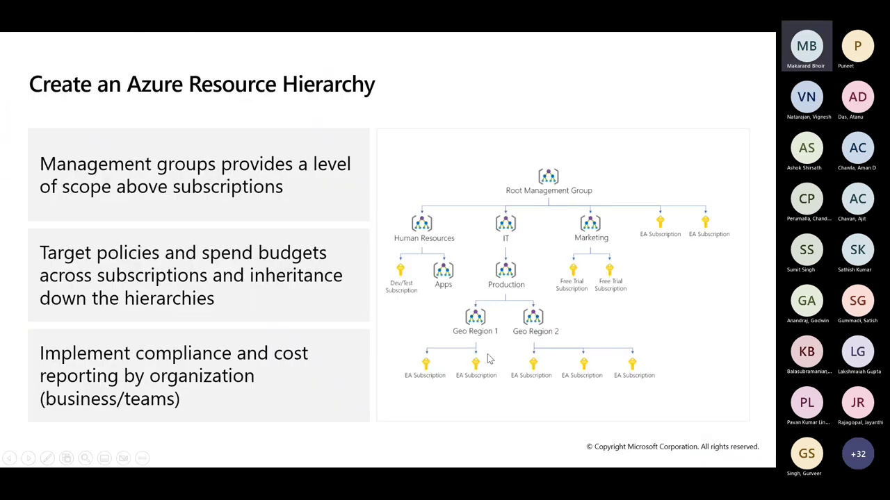
key(super)
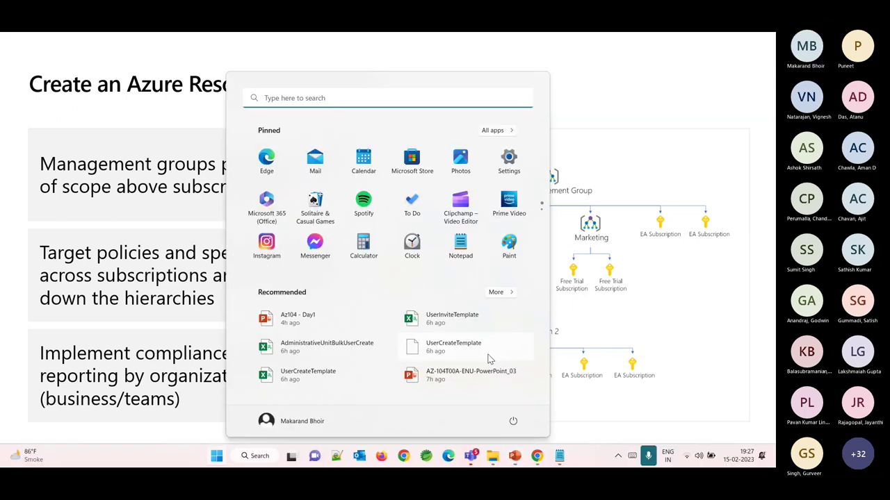
click(404, 456)
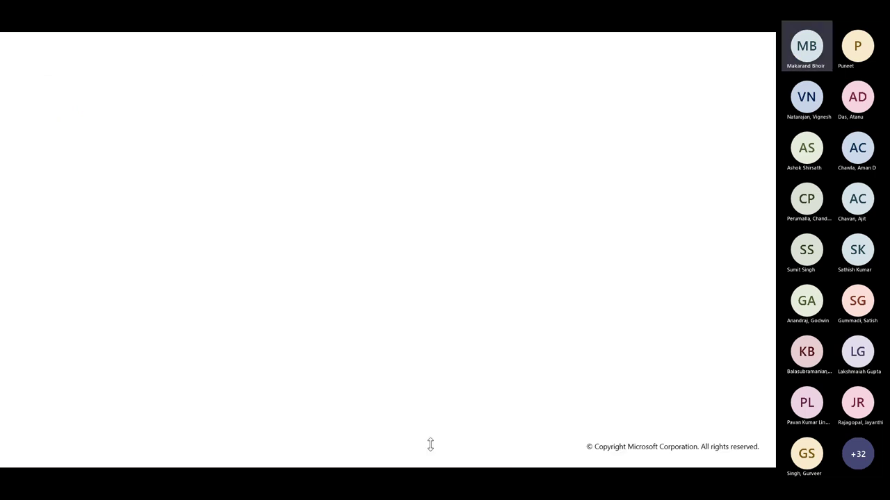
Step: Go to portal.azure.com, sign in with the account e-mail and password, declining to stay signed in
text(po)
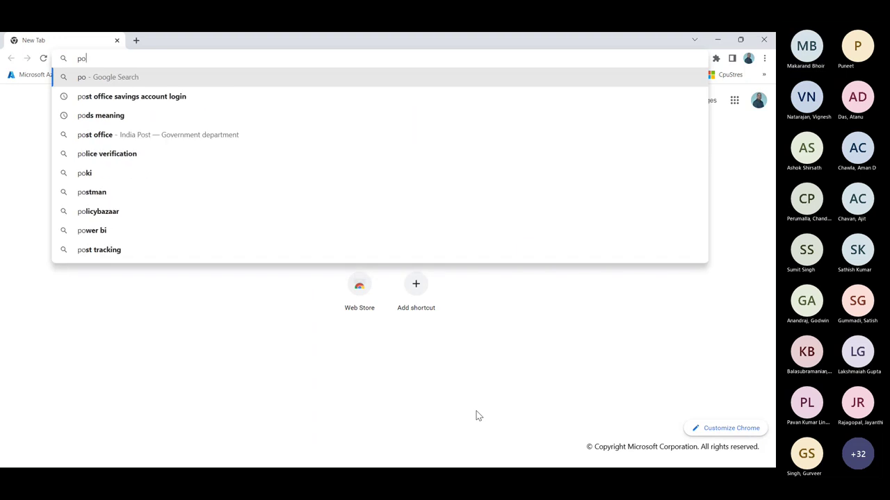
text(rtal.azure.com/#home)
key(Return)
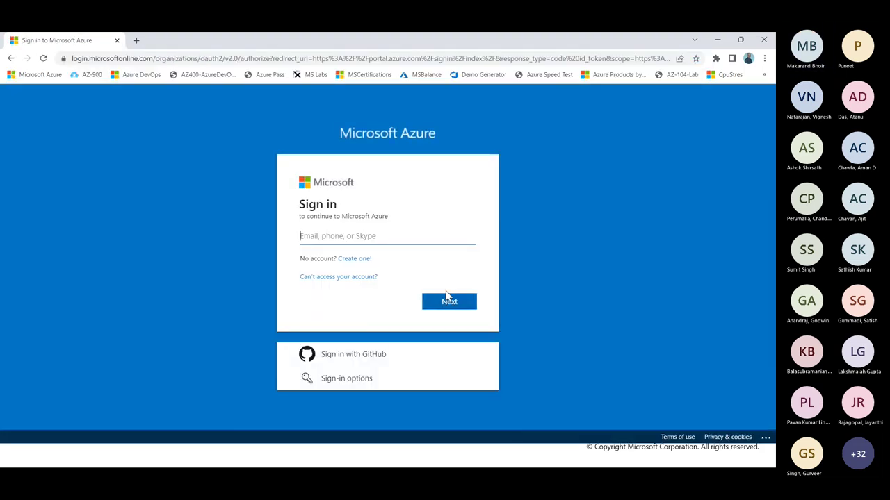
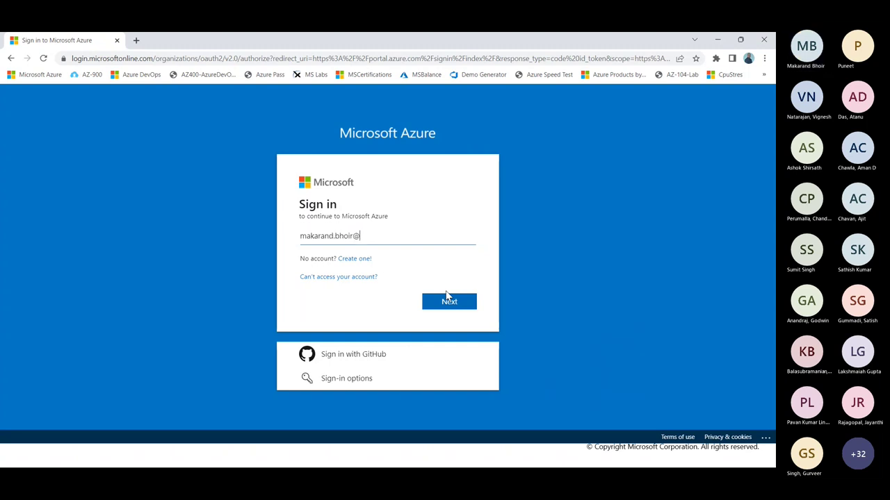
click(448, 300)
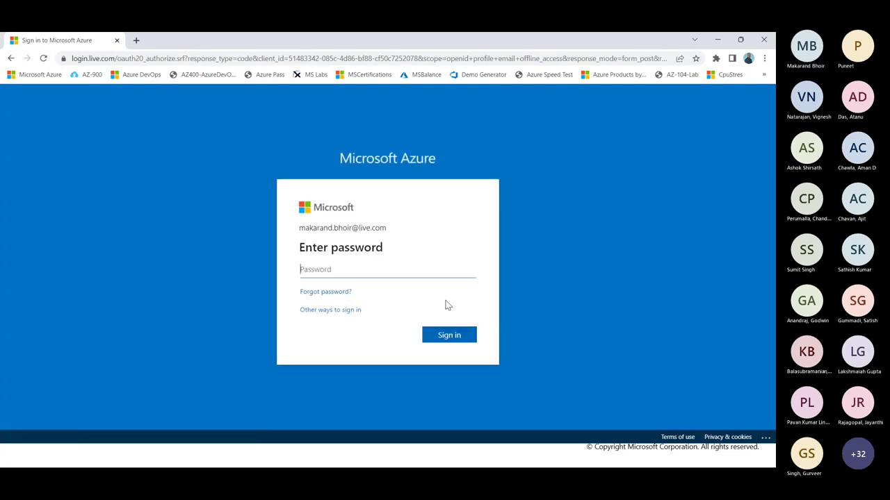
text(••••••)
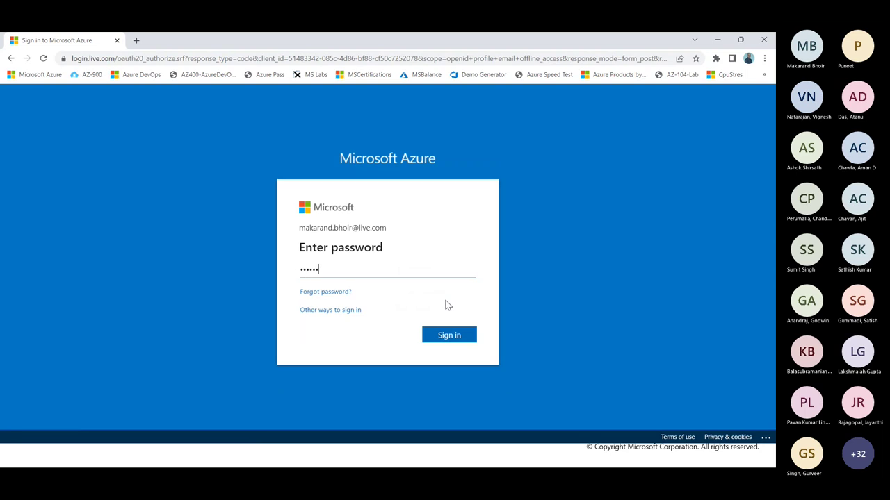
text(•••••)
click(448, 337)
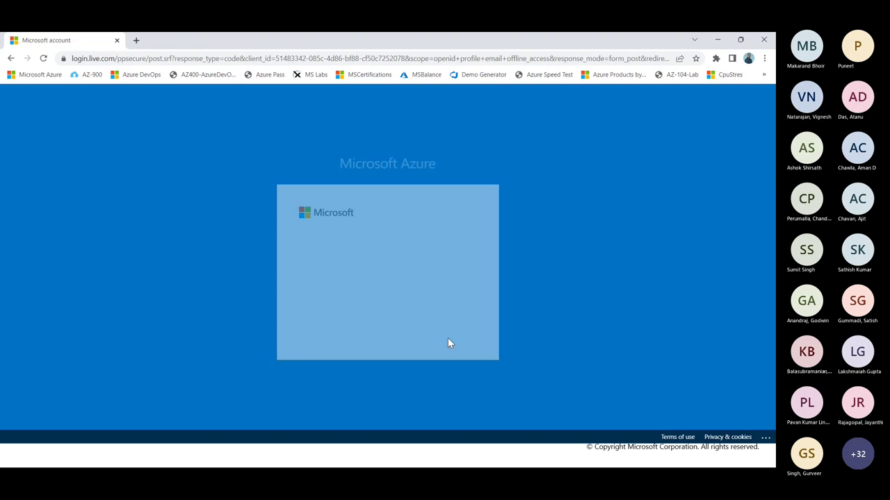
click(407, 340)
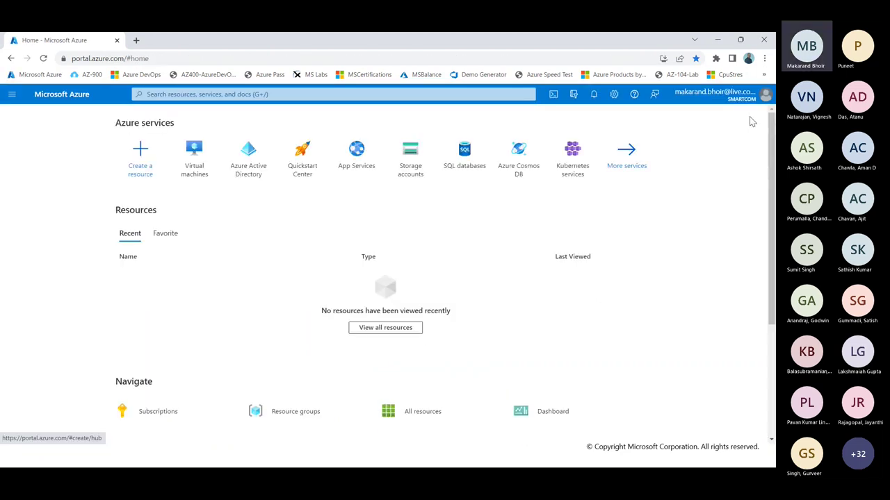
Step: Highlight the signed-in account, open Virtual machines, then open and close the Azure virtual machine create form
drag(668, 83, 773, 107)
drag(707, 122, 723, 106)
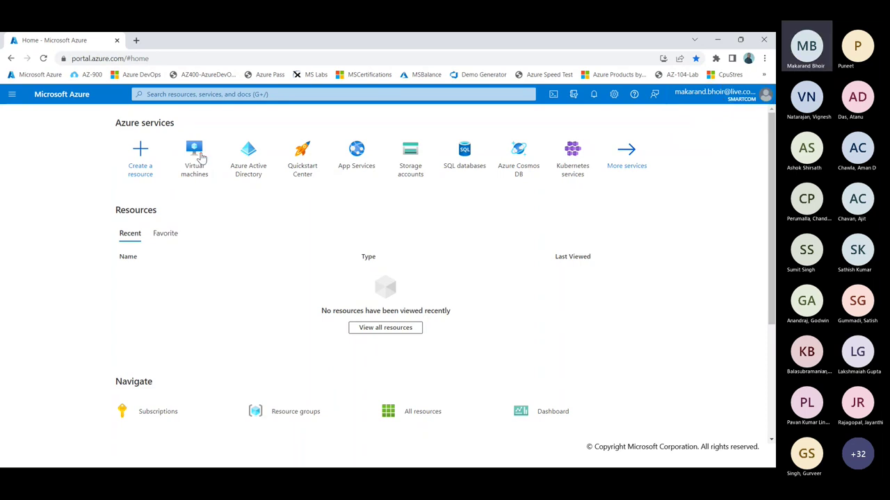
click(200, 94)
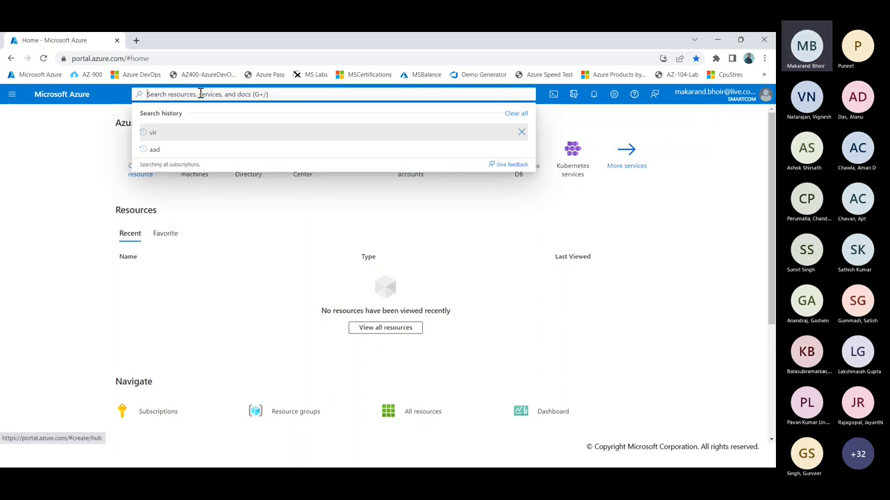
click(165, 195)
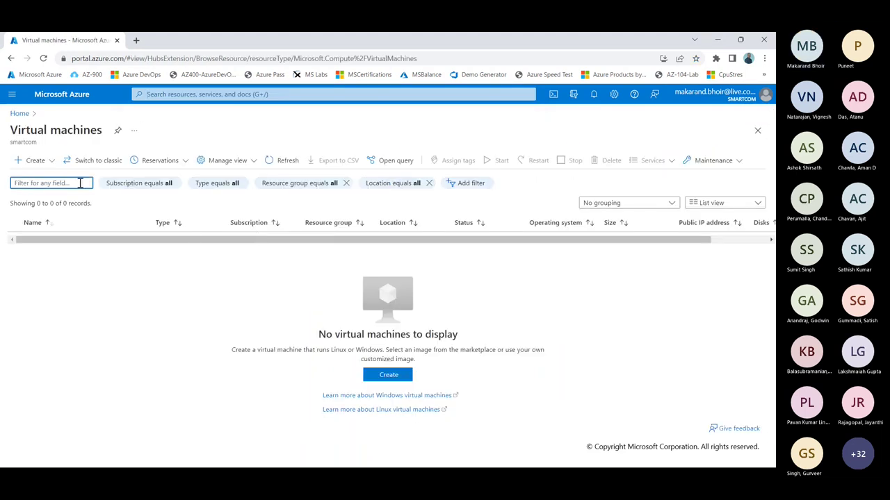
click(36, 160)
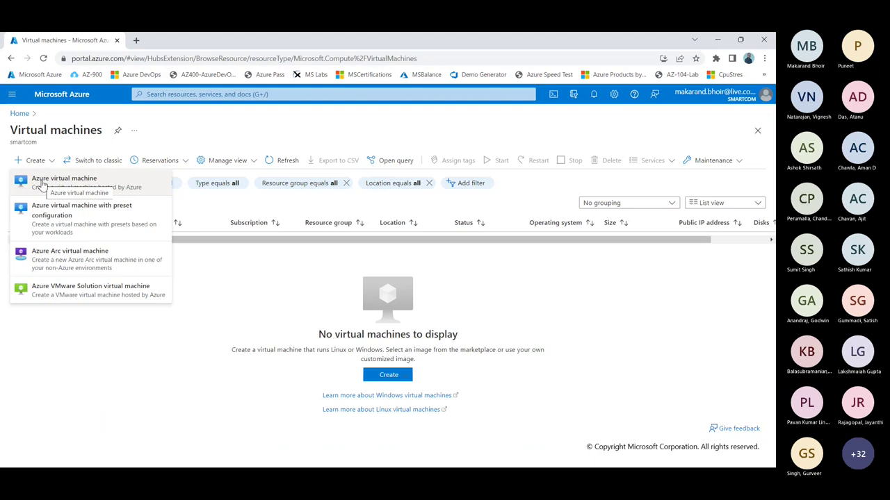
click(225, 218)
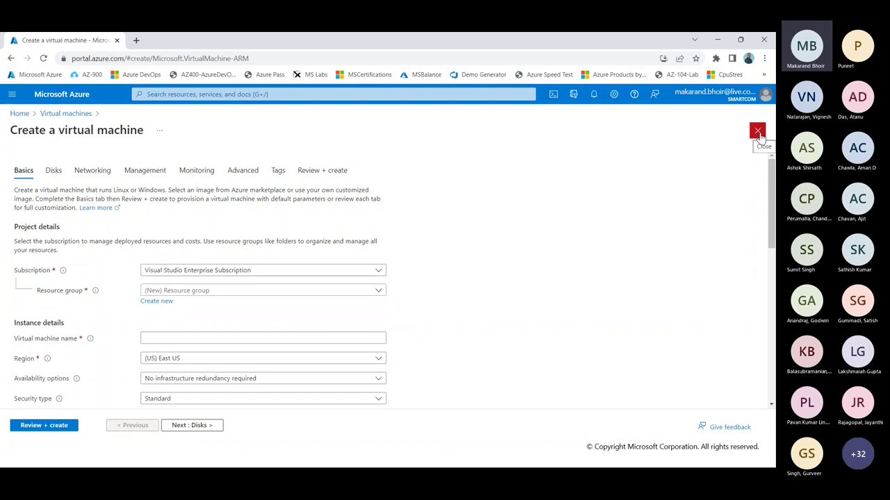
click(758, 131)
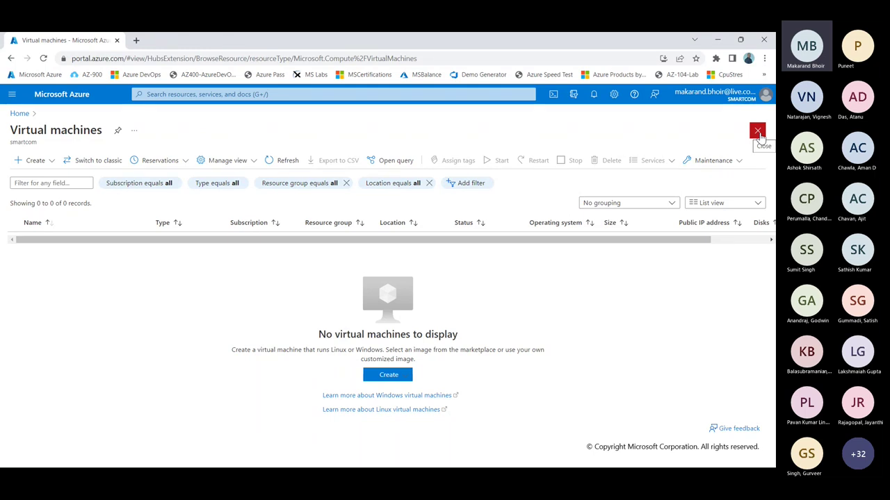
Step: Search 'su', open Subscriptions, and select Visual Studio Enterprise Subscription
click(758, 134)
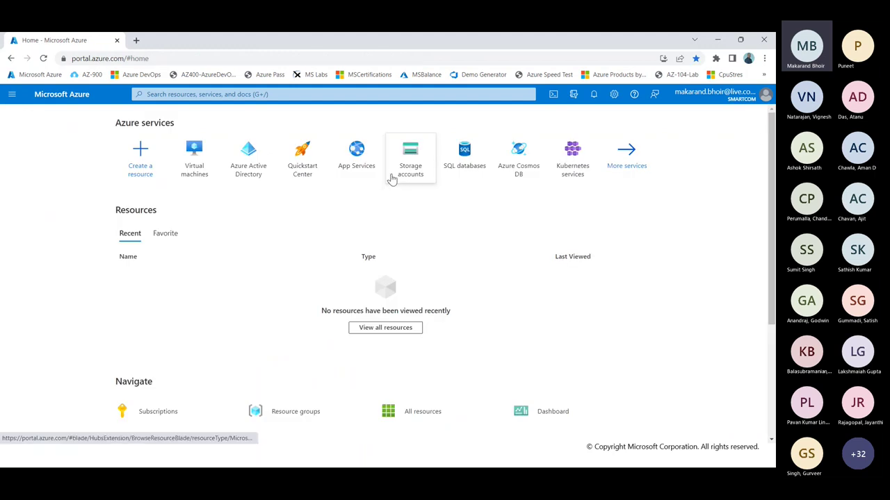
click(292, 95)
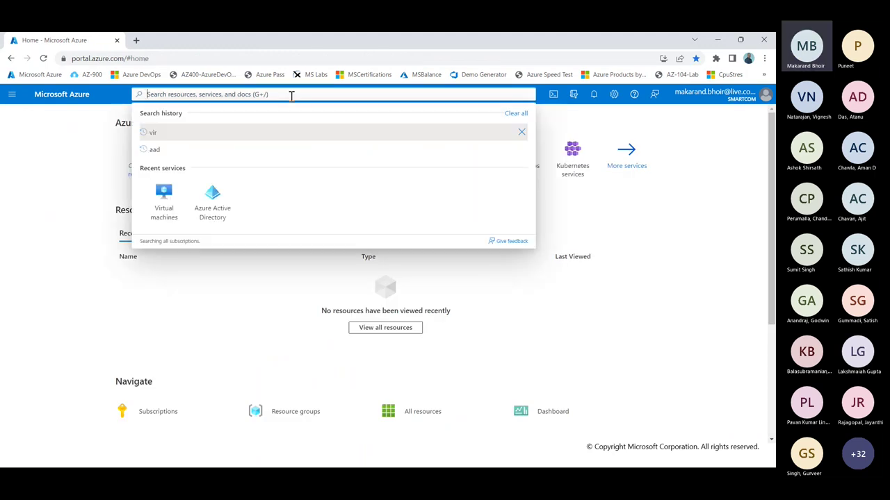
text(su)
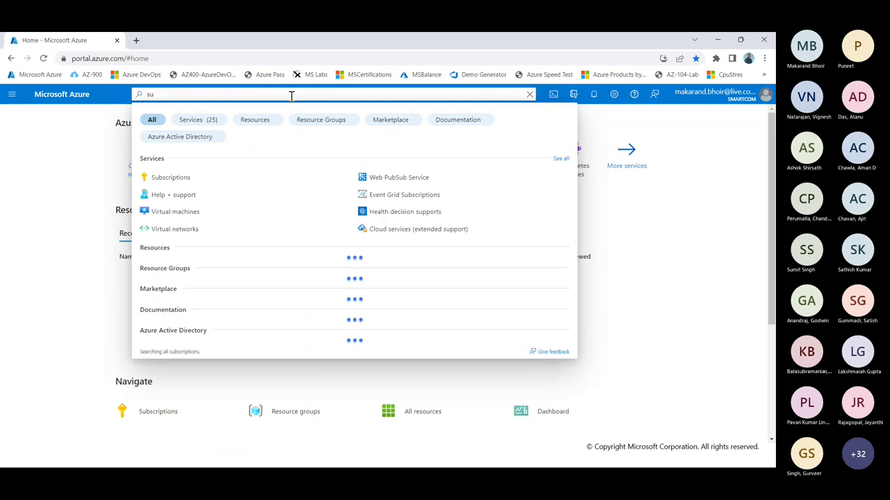
click(177, 178)
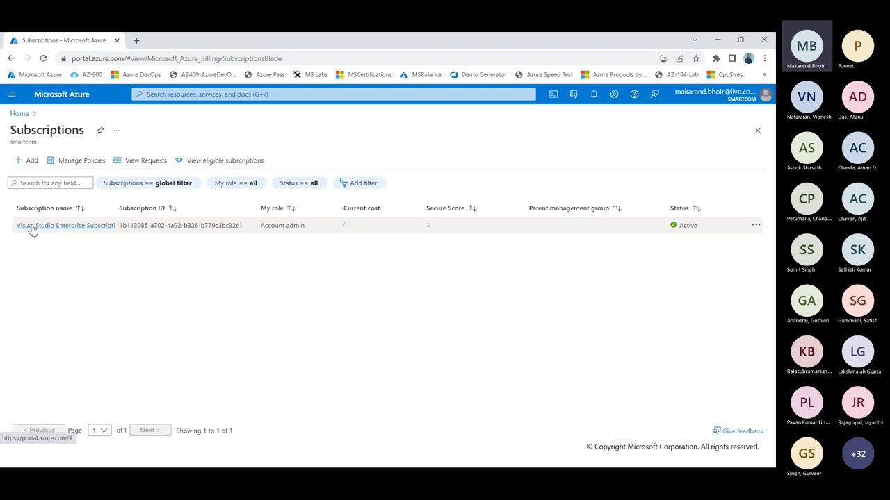
click(32, 226)
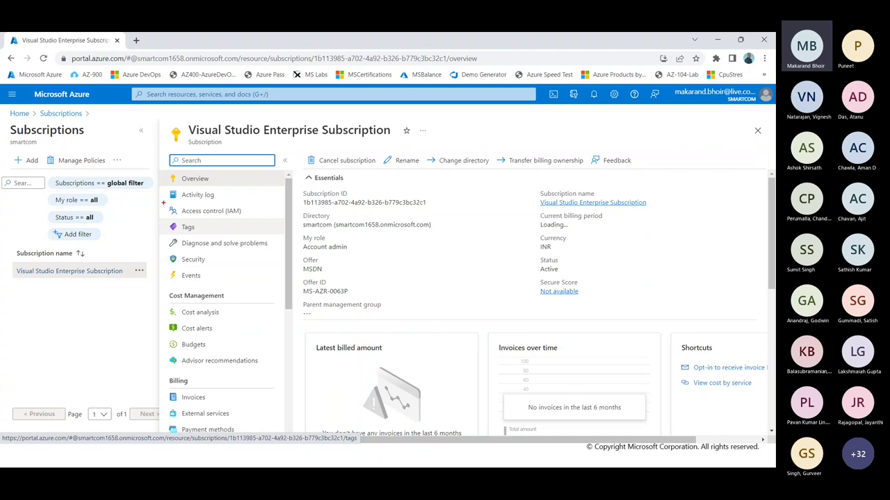
Step: Mark the Access control (IAM) menu item with a box and arrow, then clear the marks
drag(163, 202, 272, 221)
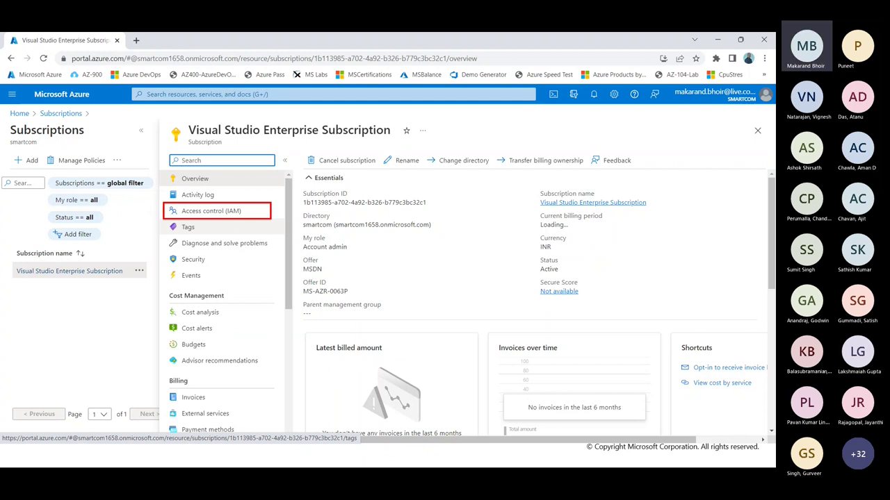
drag(246, 209, 263, 188)
key(Escape)
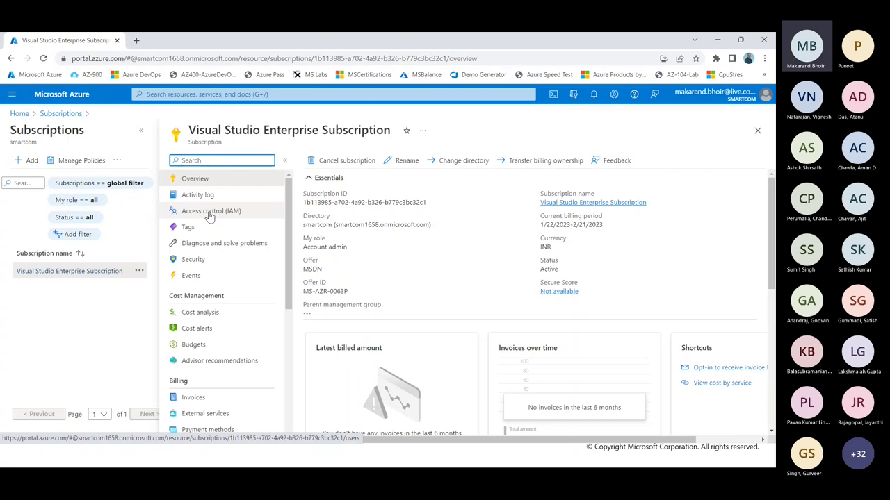
Step: Select Access control (IAM) in the subscription's left menu, landing on Check access
click(210, 215)
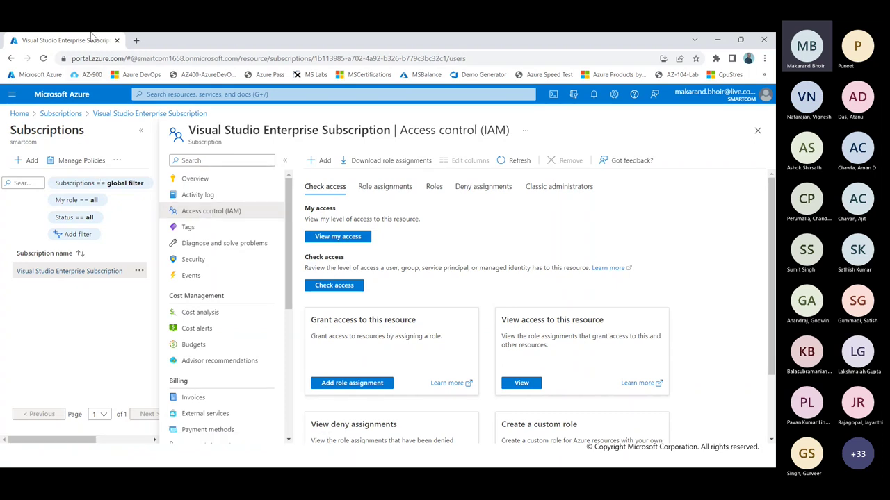
Step: In a duplicated portal tab, open Azure Active Directory via 'aad' search and list its 18 users
right_click(88, 40)
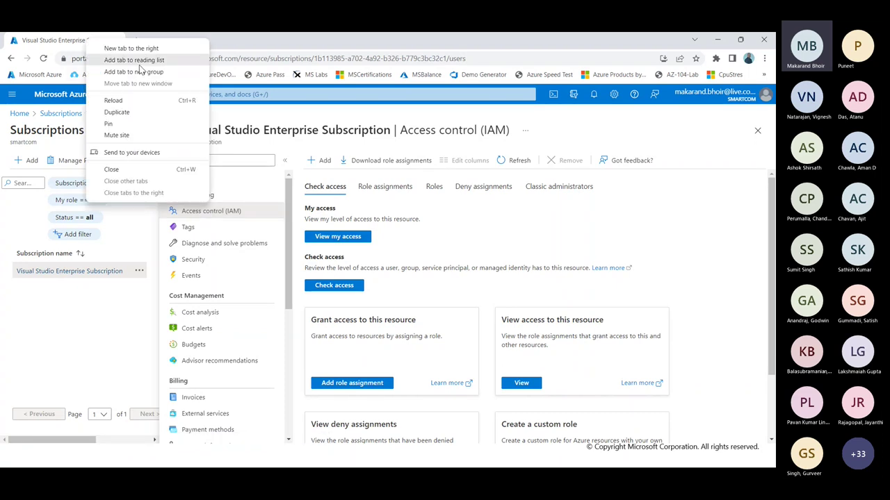
click(146, 114)
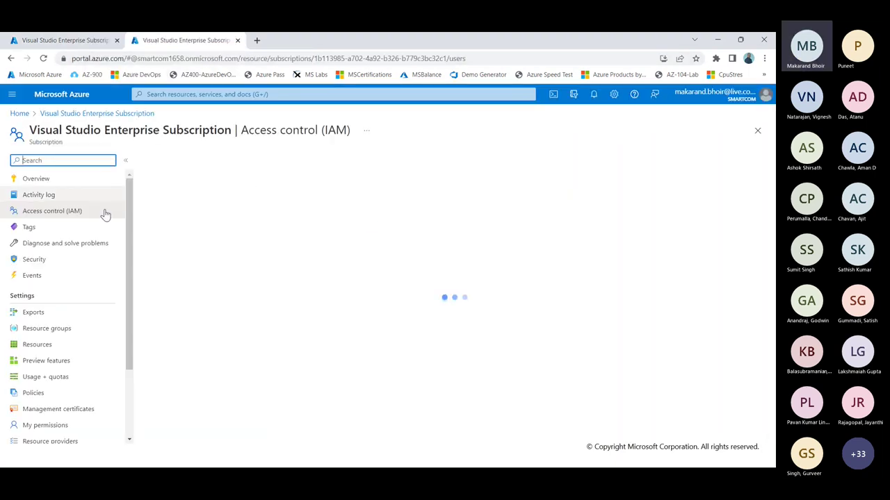
click(187, 94)
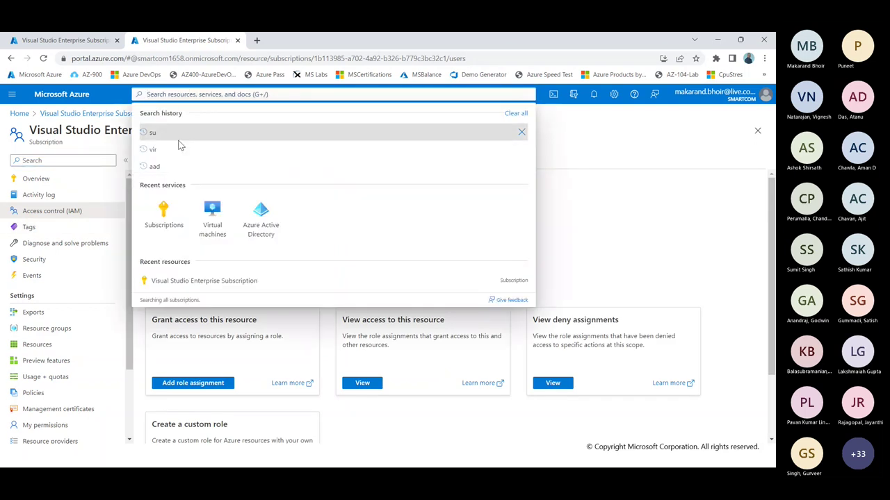
click(155, 166)
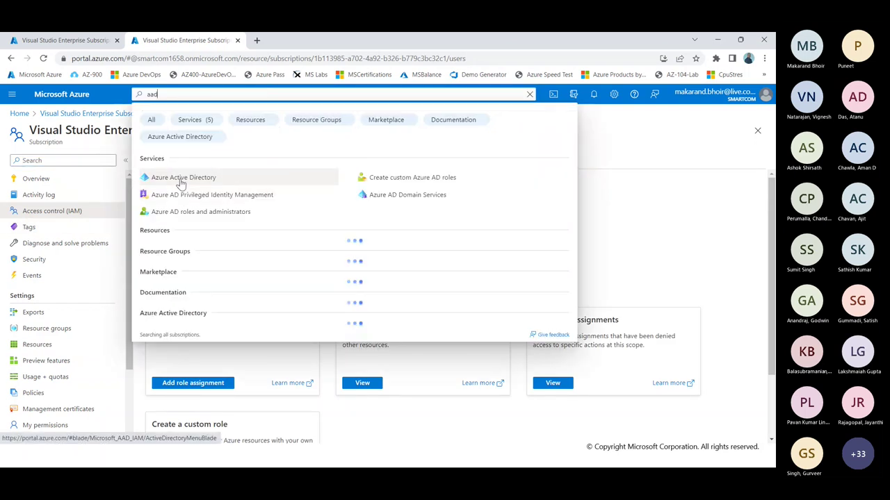
click(181, 179)
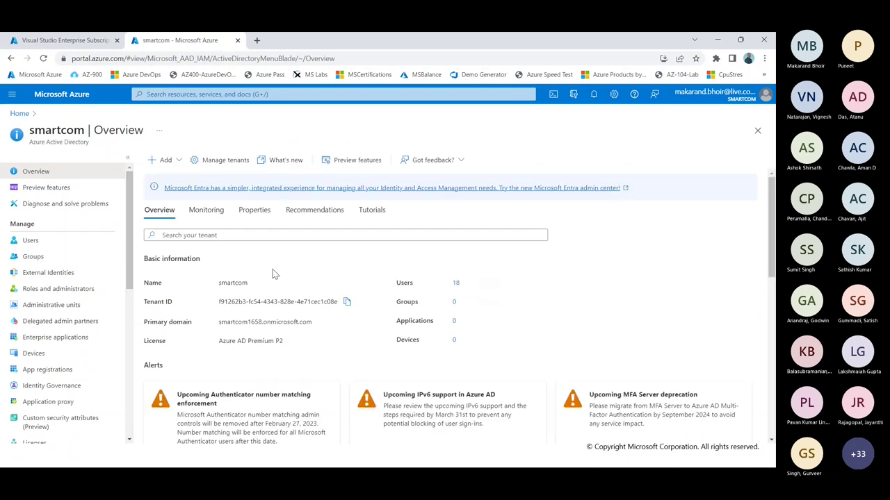
click(456, 285)
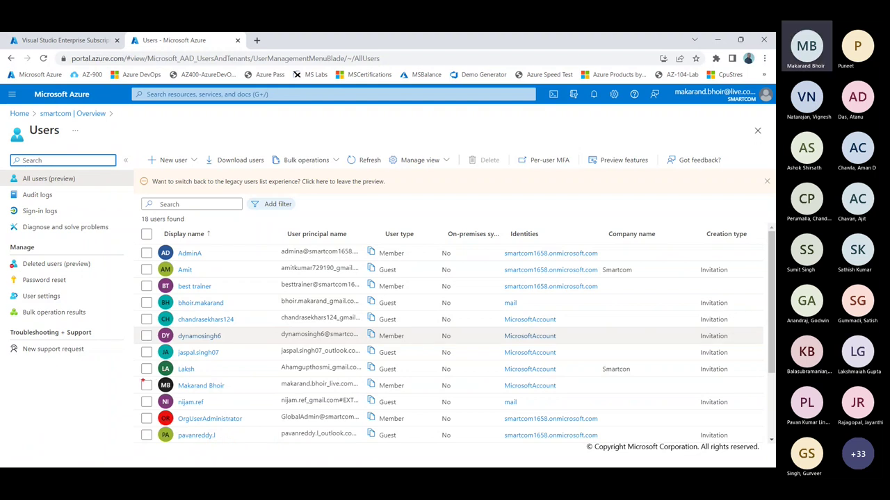
mouse_move(142, 379)
mouse_down()
mouse_move(460, 398)
mouse_move(750, 391)
mouse_up()
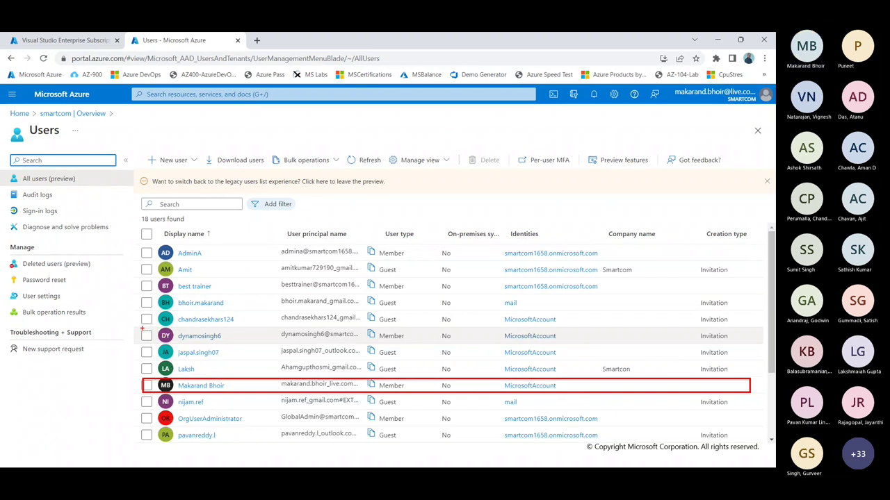
drag(141, 329, 457, 346)
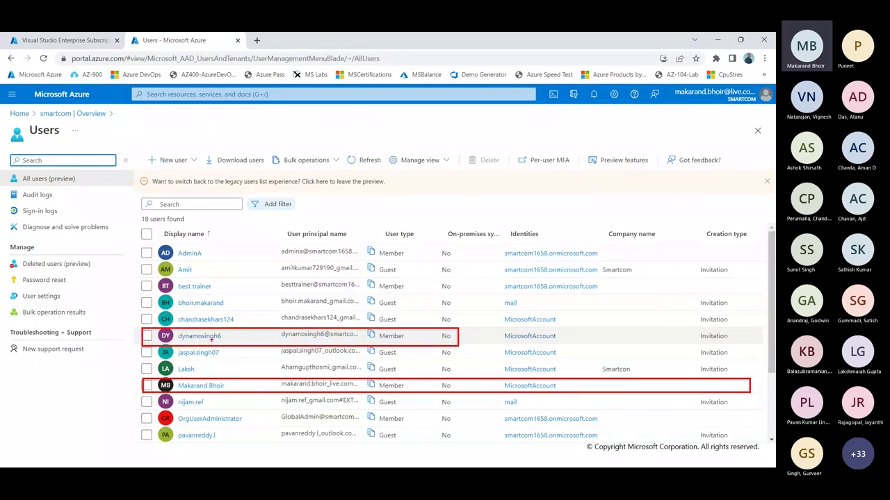
drag(211, 340, 192, 378)
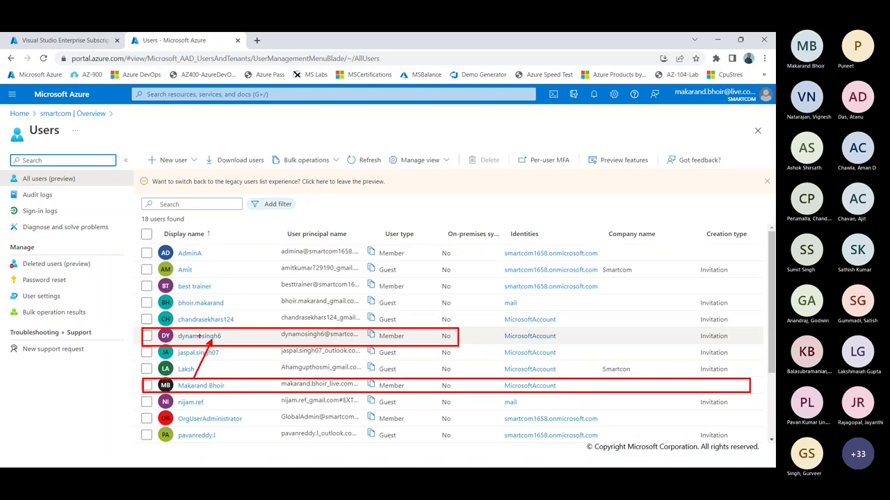
key(Escape)
key(alt+Tab)
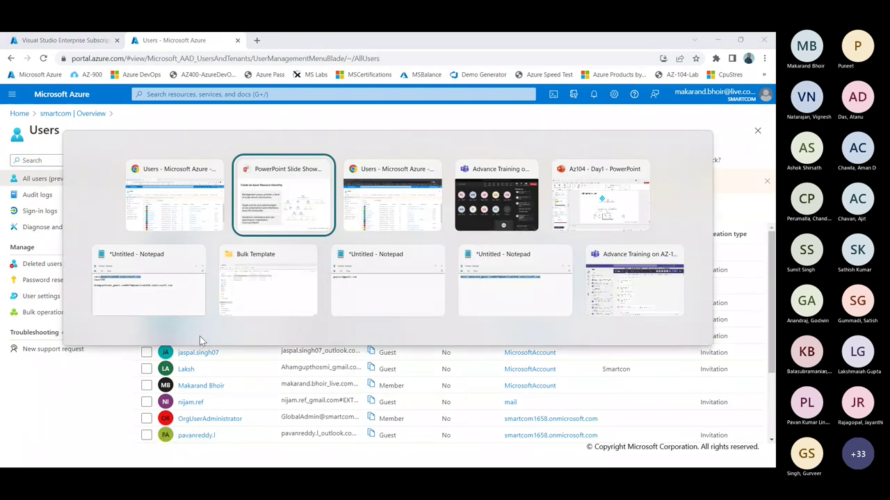
key(alt+Tab)
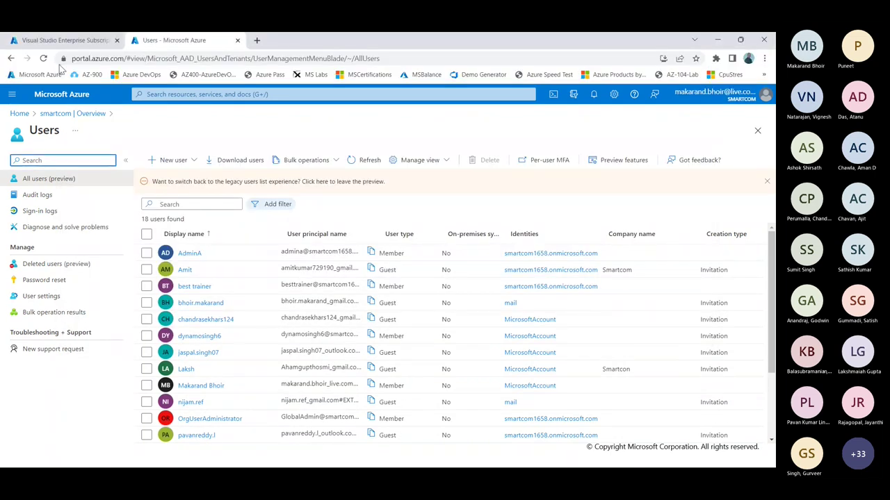
key(alt+Tab)
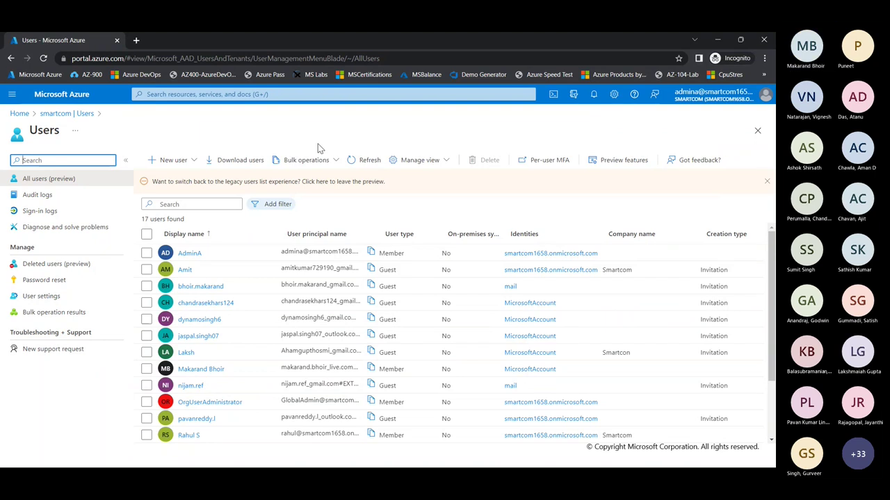
click(57, 114)
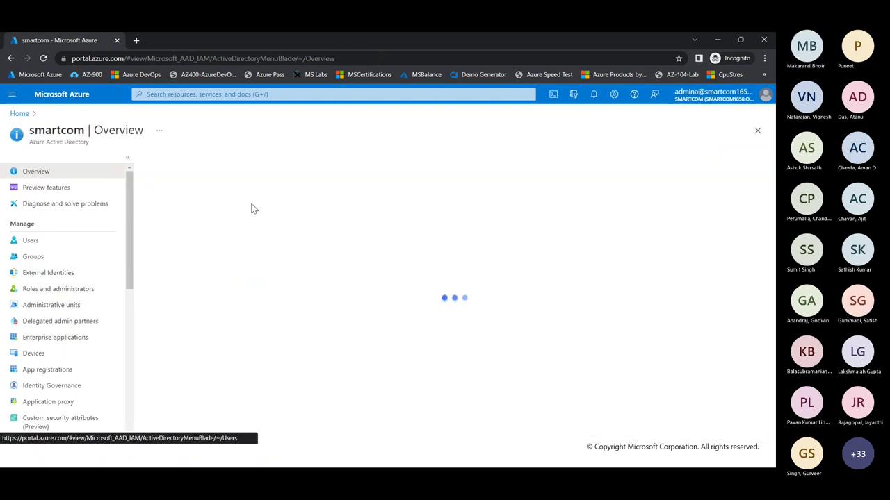
click(195, 95)
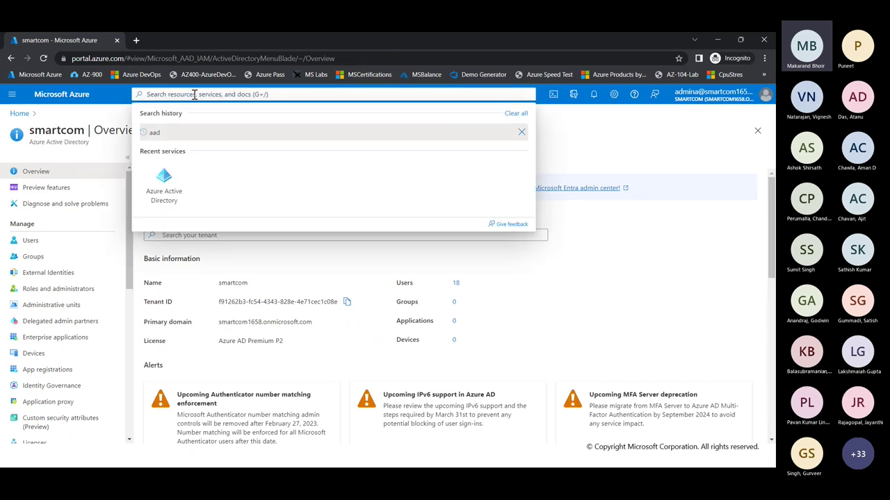
text(vir)
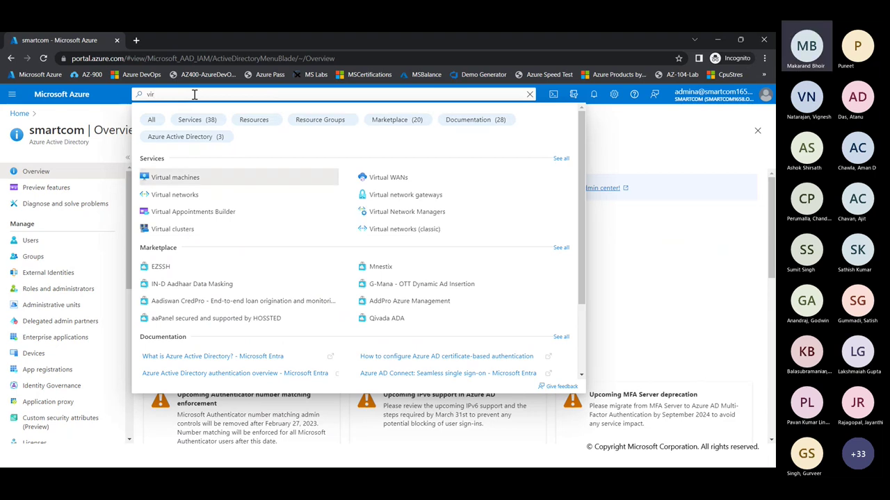
click(182, 178)
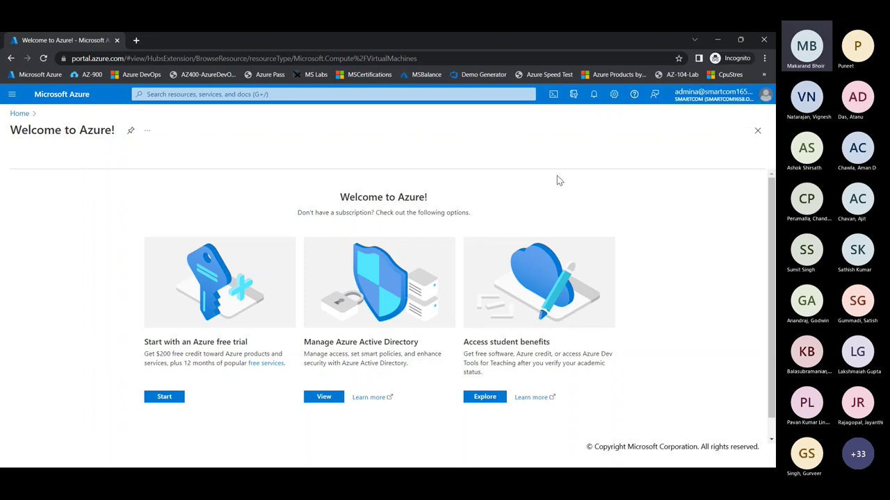
mouse_move(717, 102)
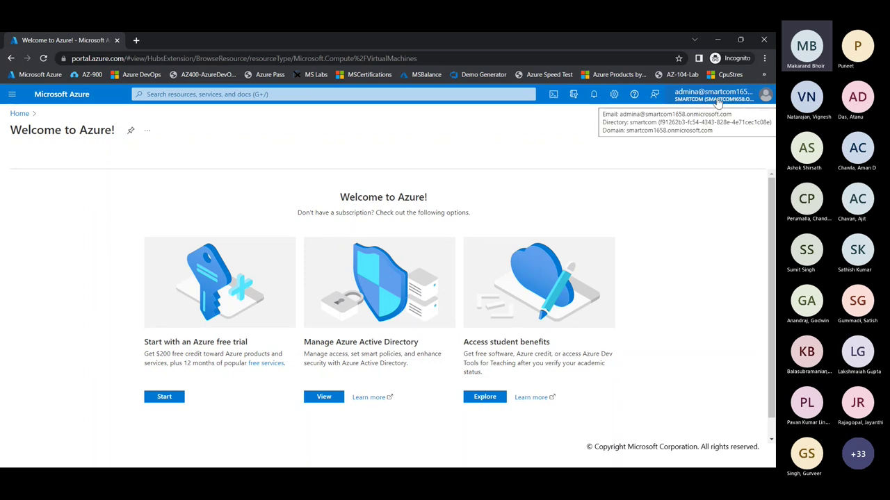
key(alt+Tab)
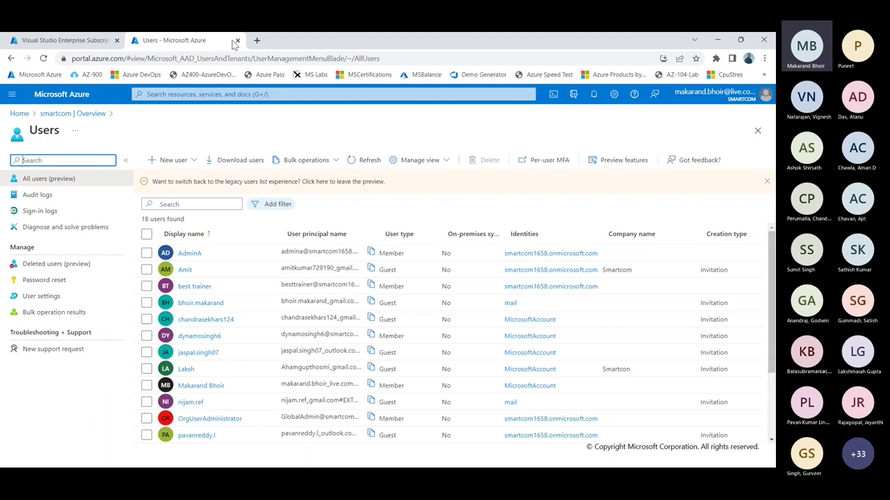
Step: Go to Visual Studio Enterprise Subscription's Access control (IAM) via Subscriptions and start Add role assignment
click(77, 40)
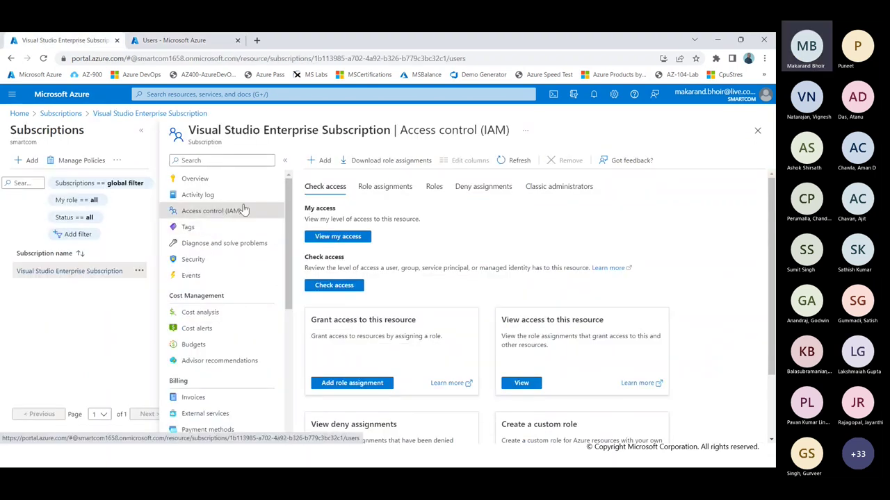
click(281, 94)
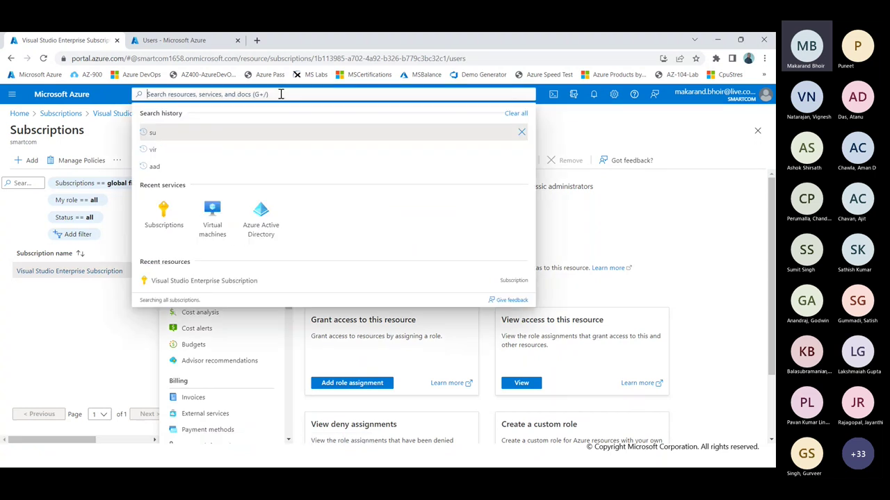
click(166, 221)
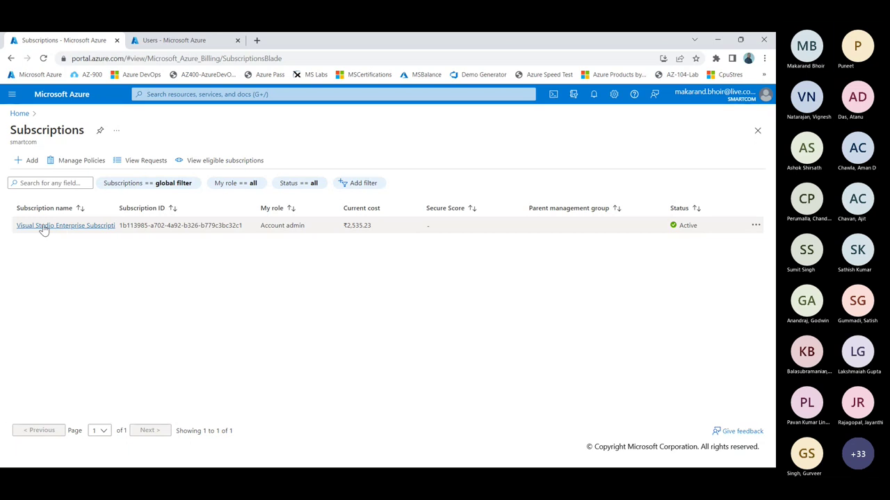
click(43, 230)
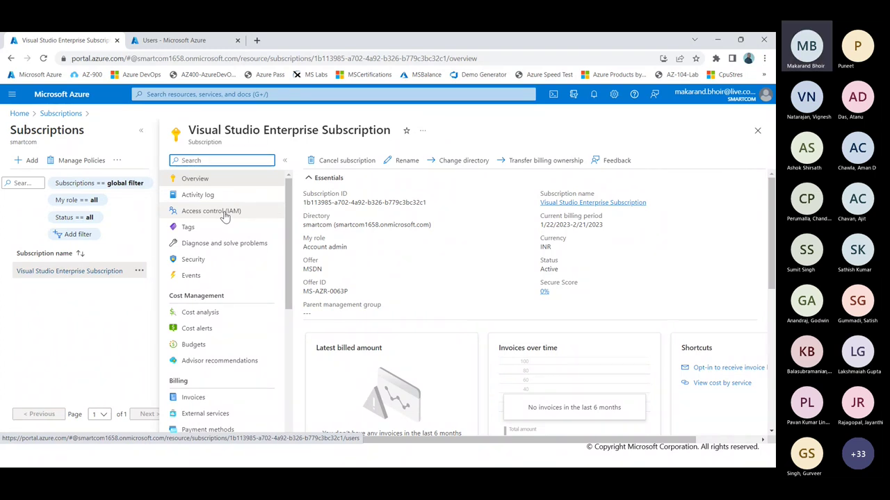
click(224, 215)
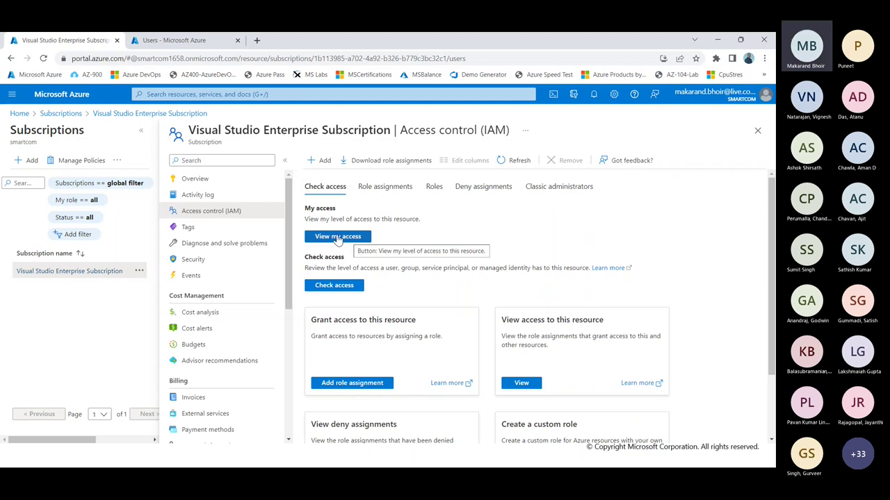
click(324, 164)
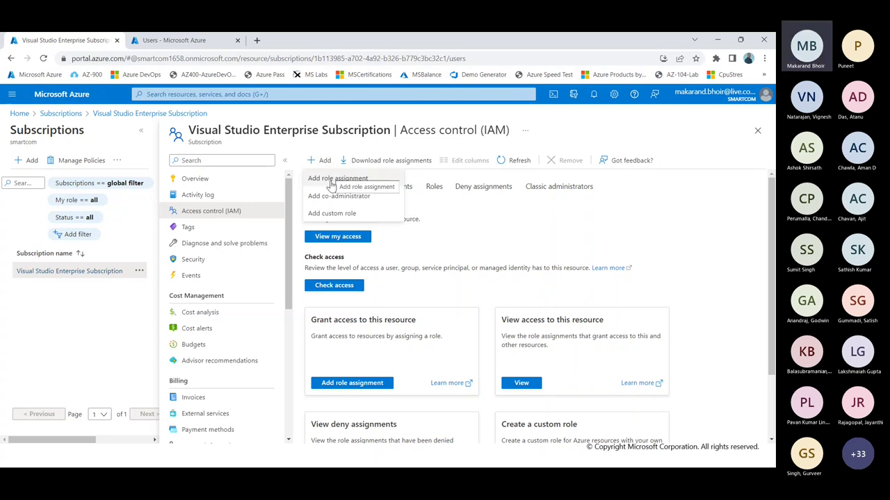
click(333, 181)
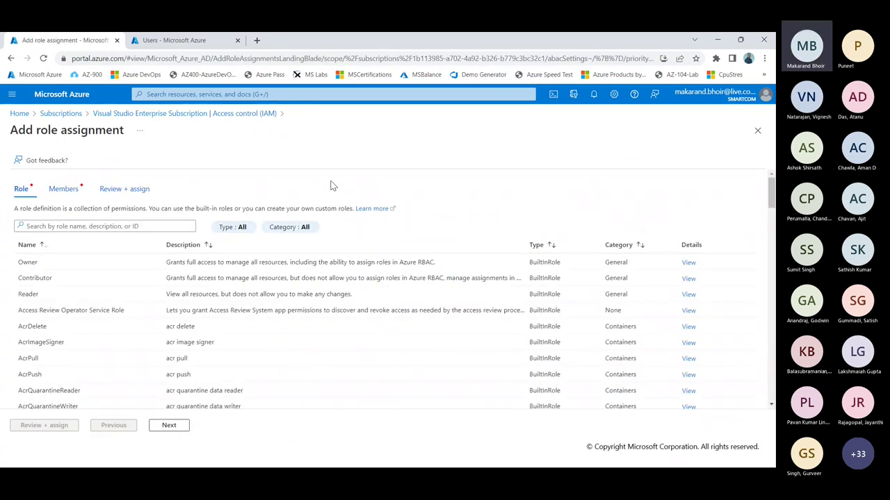
mouse_move(8, 251)
mouse_down()
mouse_move(248, 376)
mouse_move(323, 396)
mouse_up()
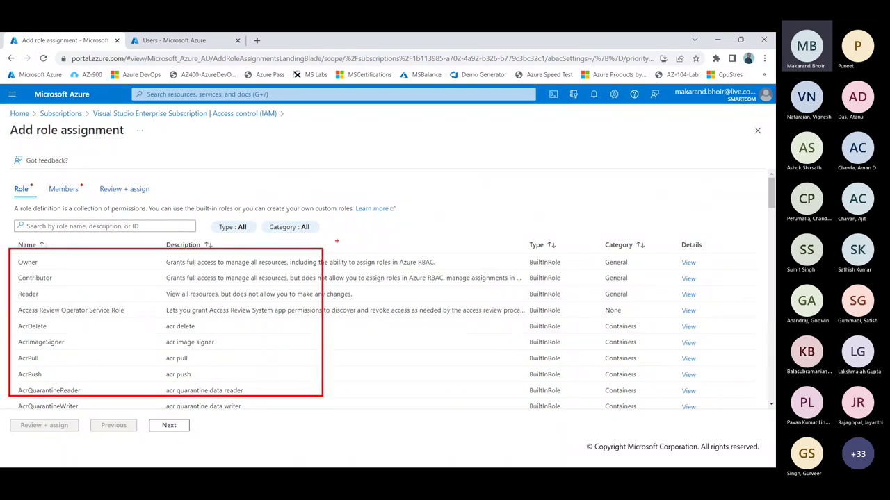
key(Escape)
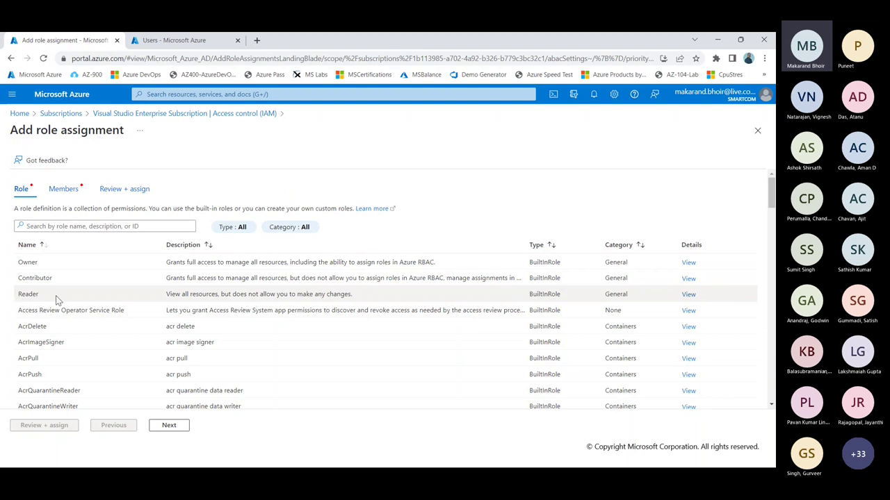
scroll(173, 298, down, 3)
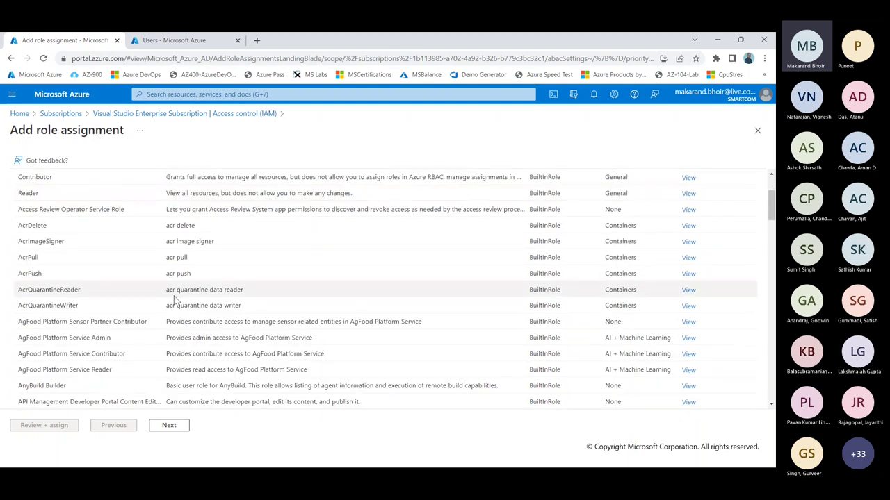
scroll(174, 300, up, 2)
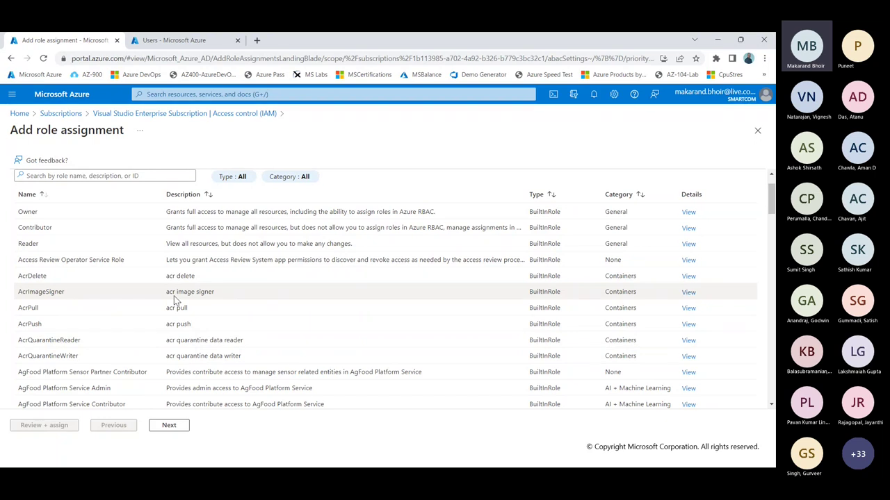
scroll(175, 299, down, 3)
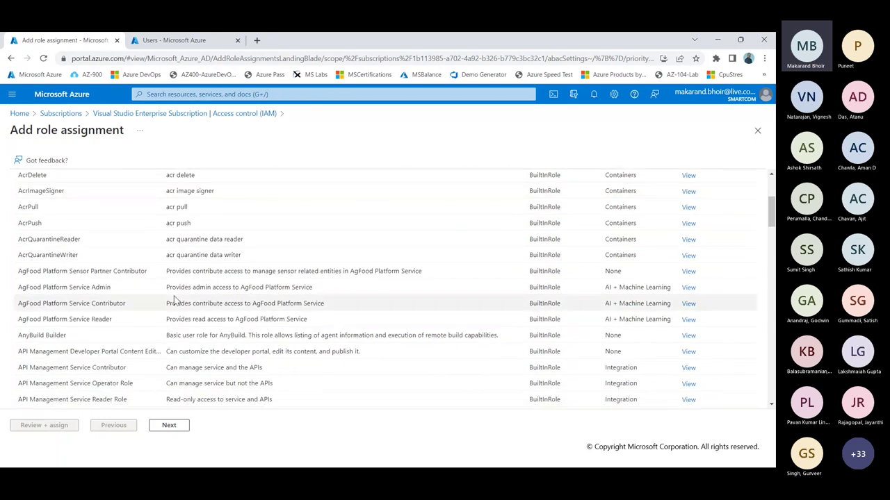
scroll(175, 300, up, 4)
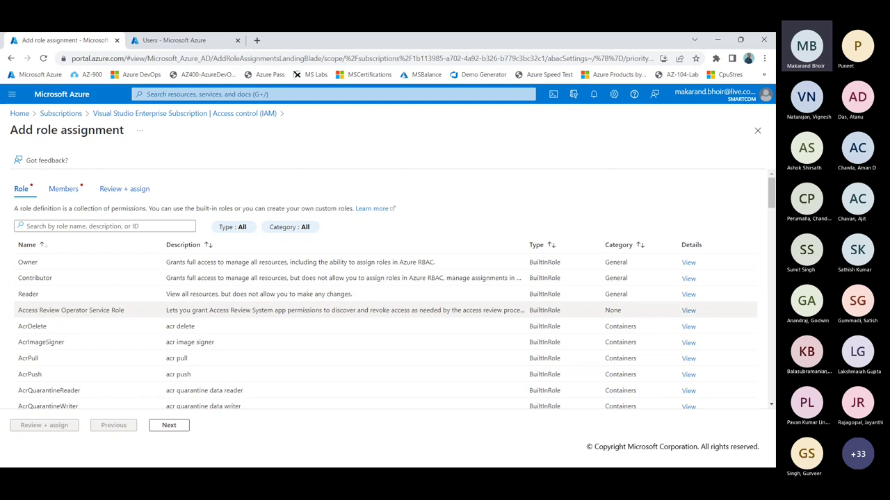
mouse_move(15, 271)
mouse_down()
mouse_move(158, 292)
mouse_move(731, 292)
mouse_up()
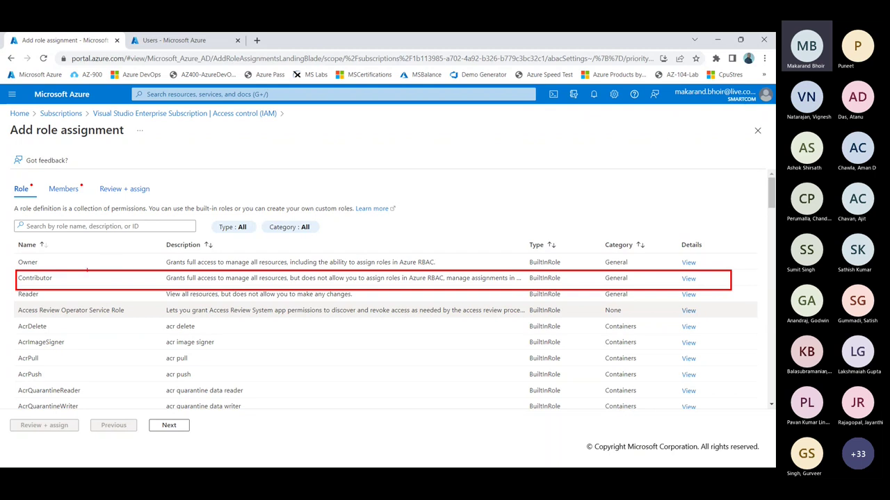
drag(74, 279, 152, 244)
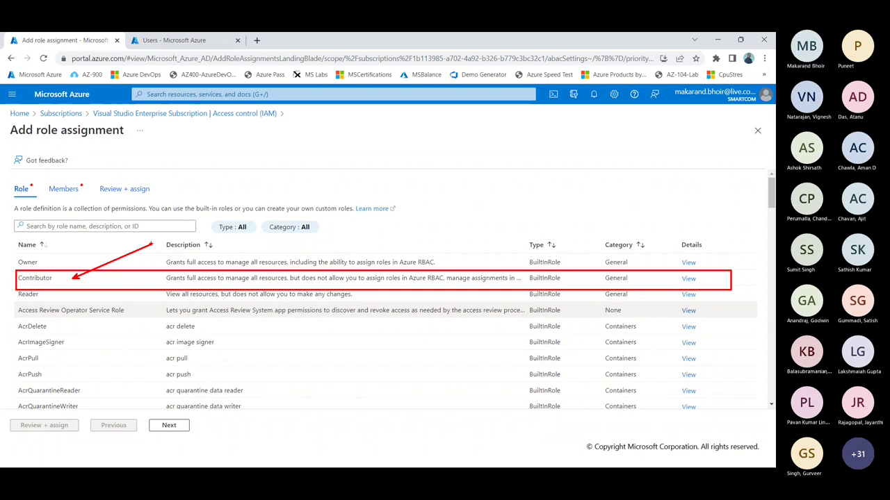
key(Escape)
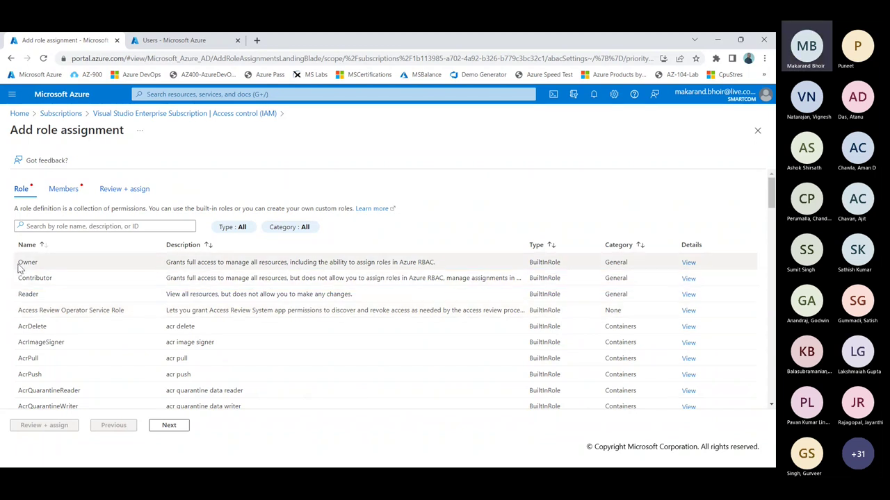
key(ctrl+2)
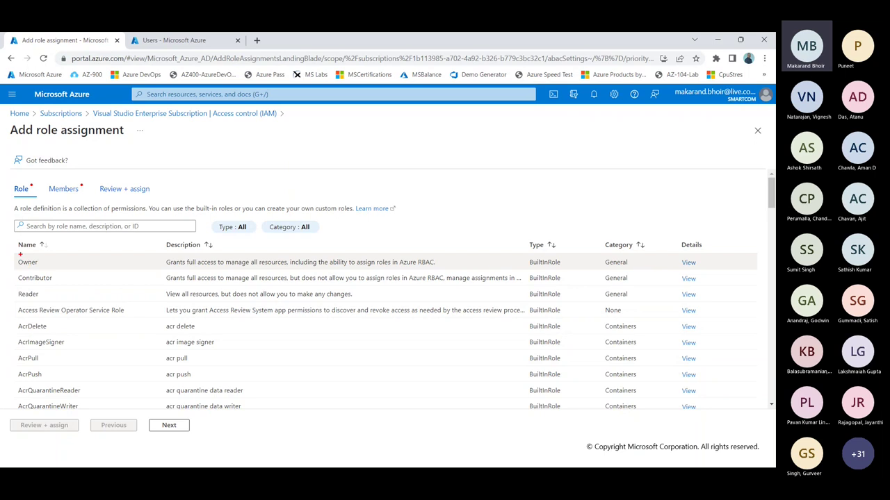
mouse_move(14, 253)
mouse_down()
mouse_move(50, 267)
mouse_move(480, 270)
mouse_up()
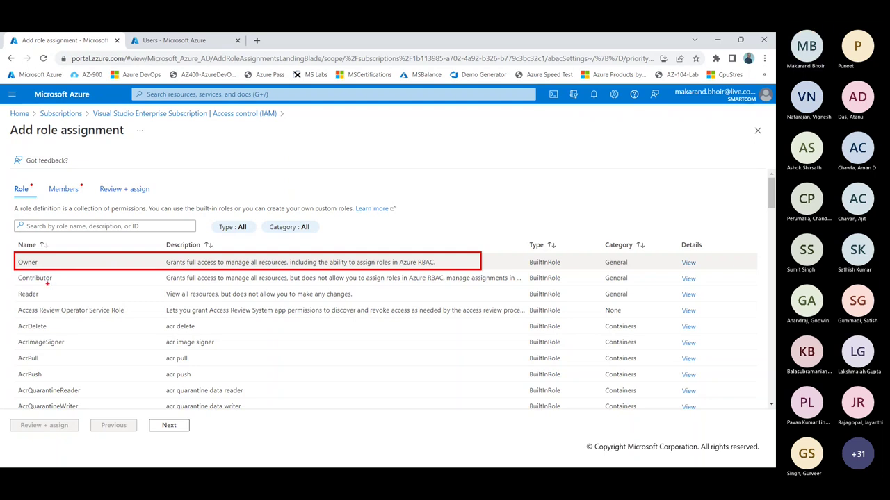
key(Escape)
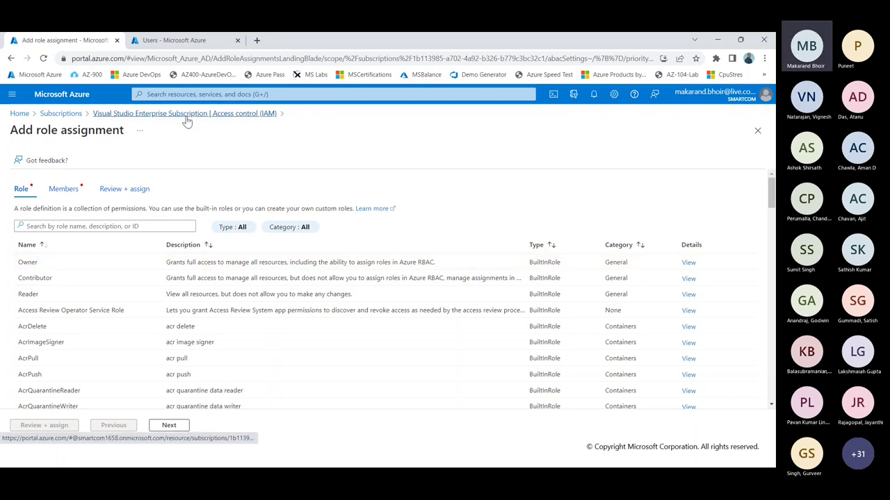
Step: From the subscription's Access control (IAM), start a role assignment, pick Contributor, and move to Members
click(187, 117)
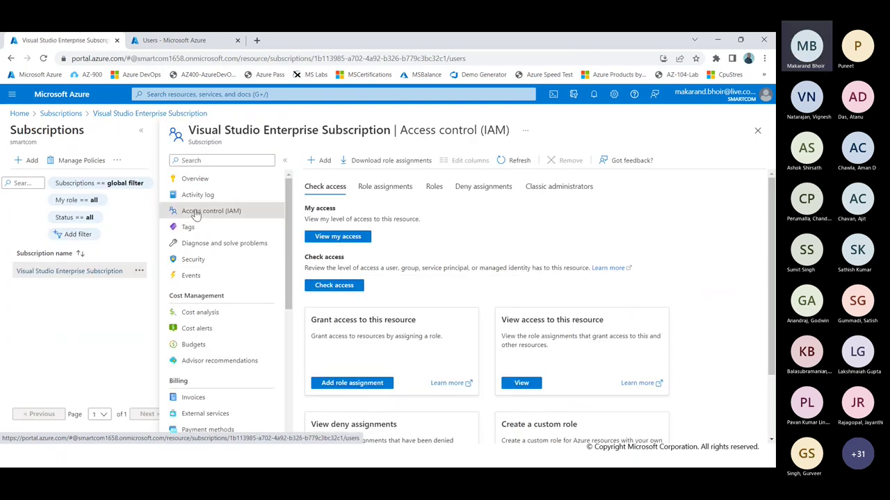
click(324, 161)
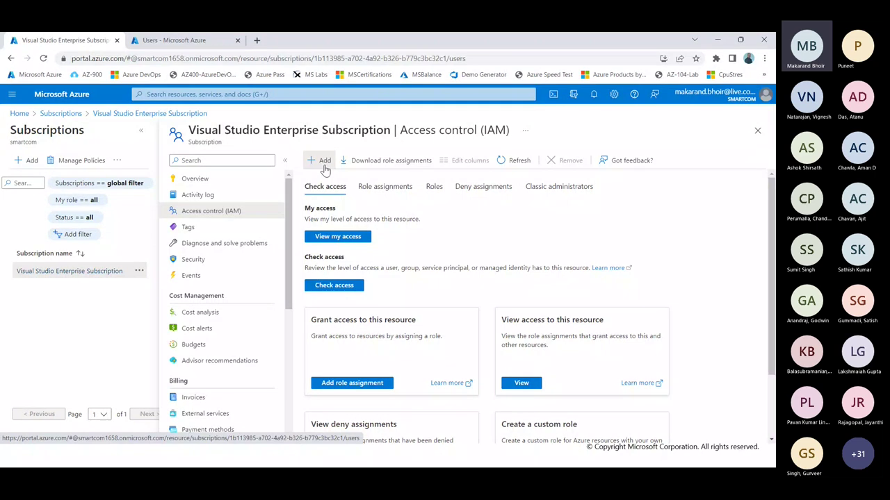
click(330, 181)
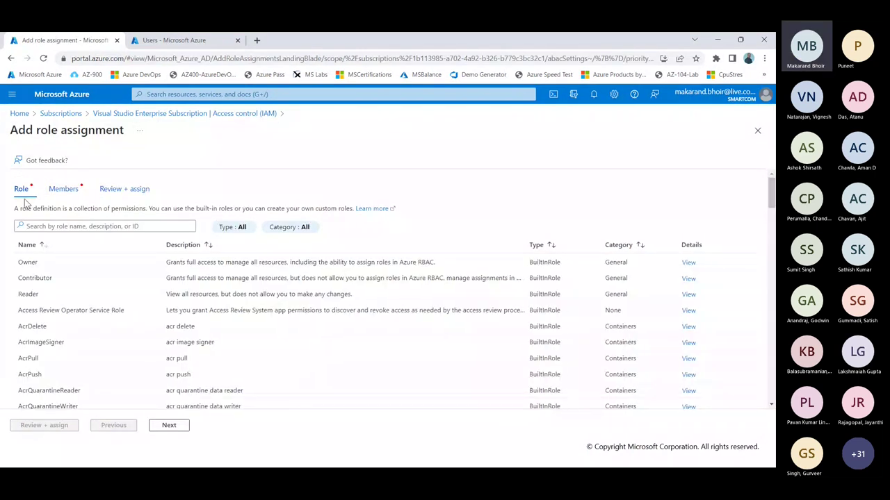
click(32, 278)
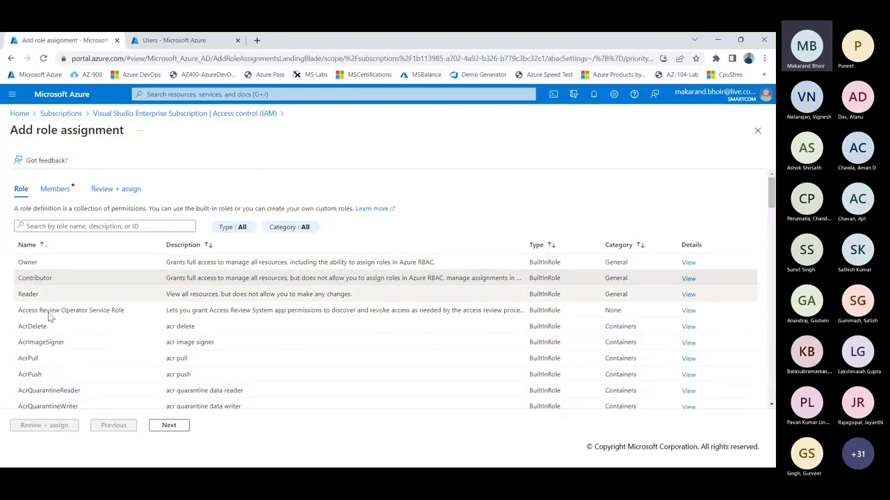
click(56, 189)
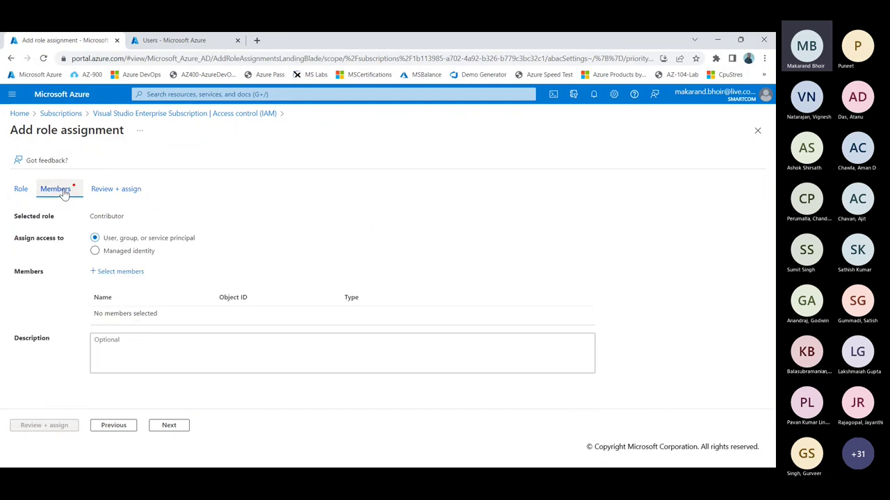
Step: Select the admin user as member and submit the Contributor assignment with Review + assign
click(121, 272)
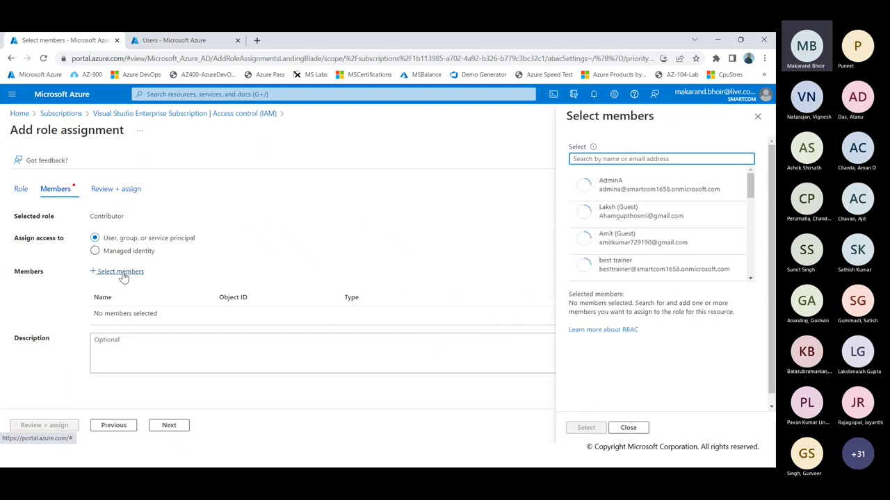
click(612, 186)
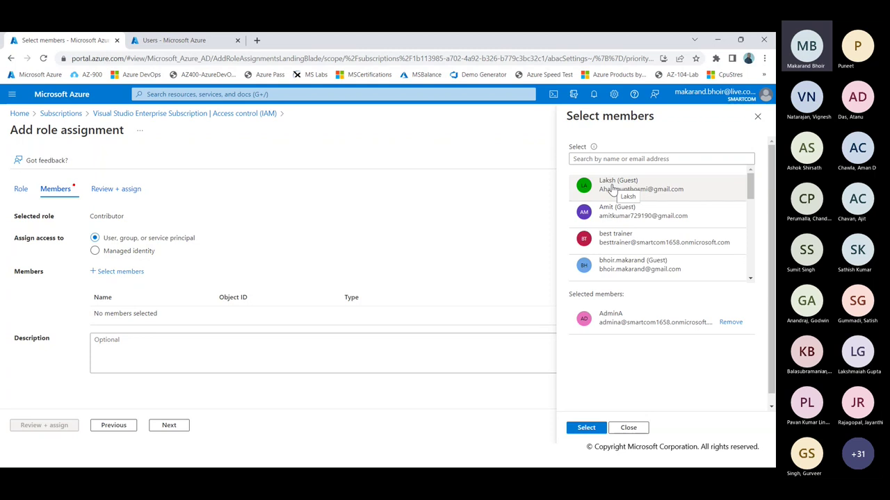
click(588, 429)
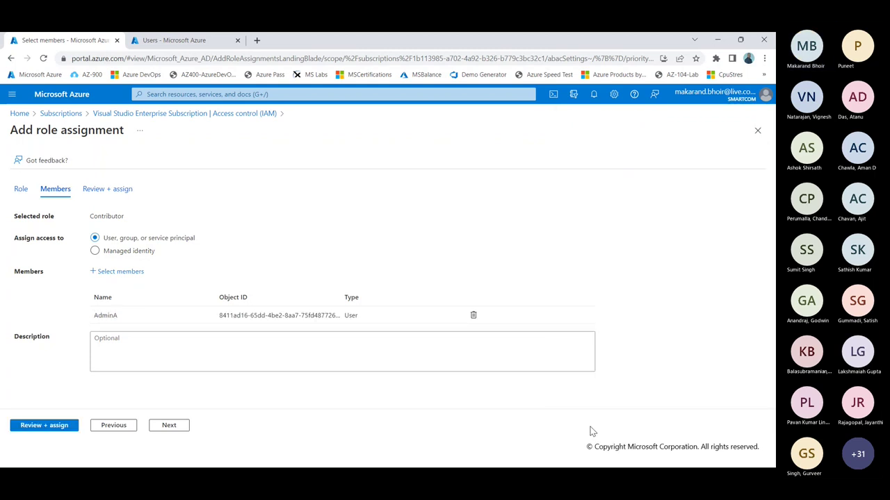
click(52, 433)
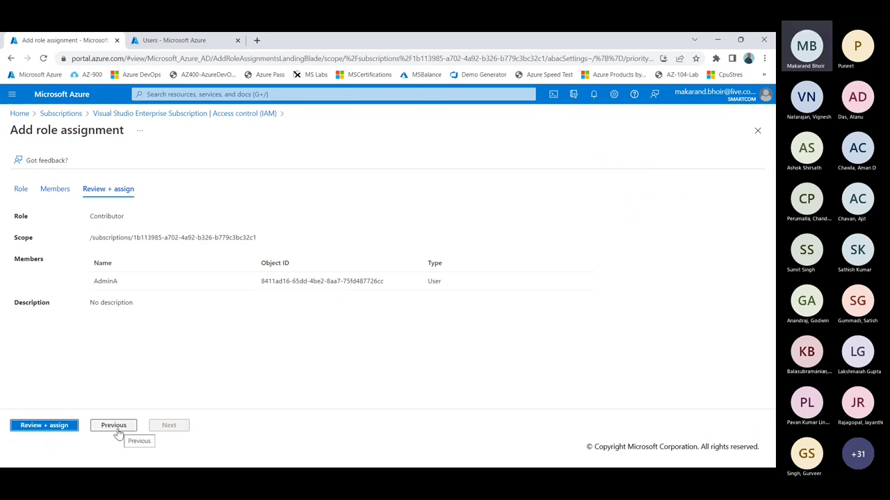
click(62, 431)
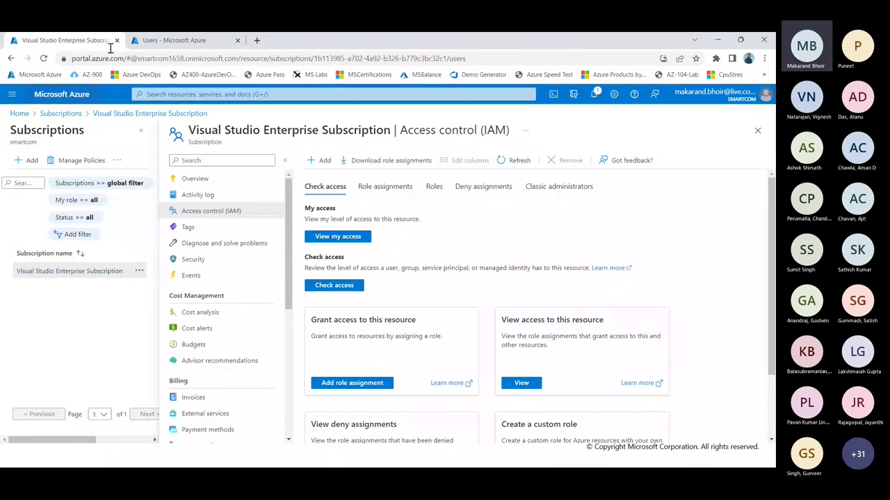
Step: In the admin user's window, reload the Virtual machines page until the subscription's ₹8,267.14 credit appears
key(alt+Tab)
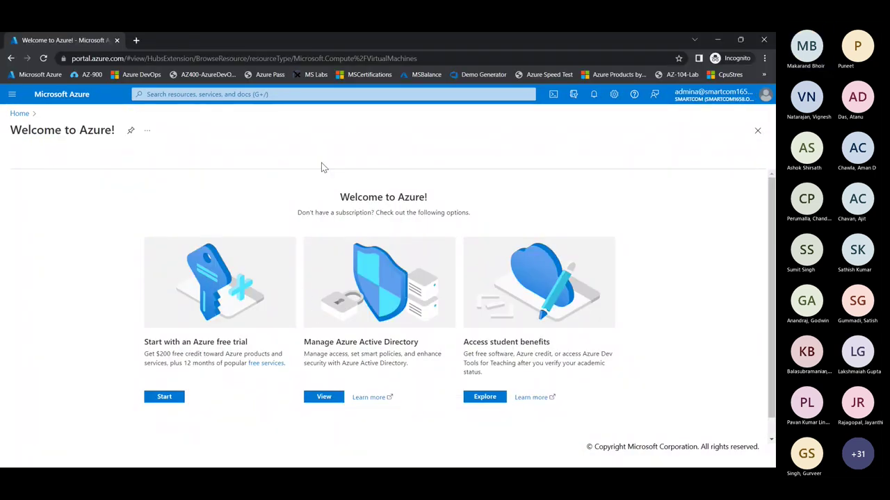
click(44, 59)
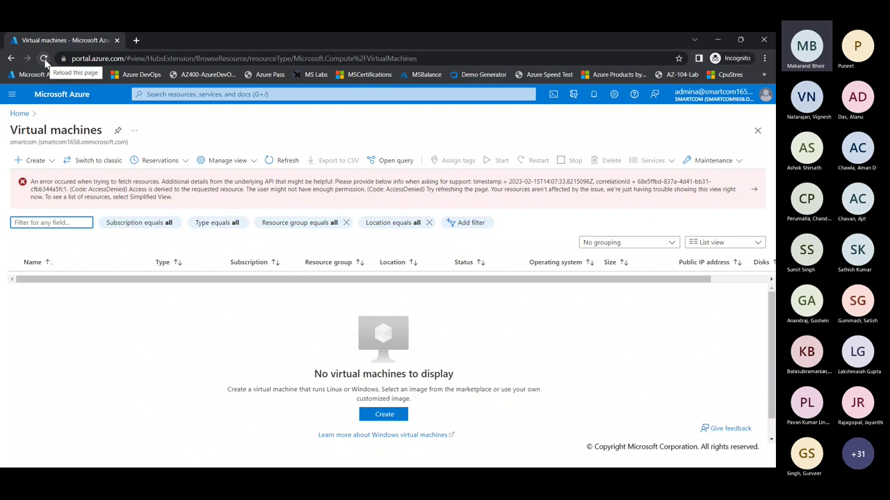
click(44, 59)
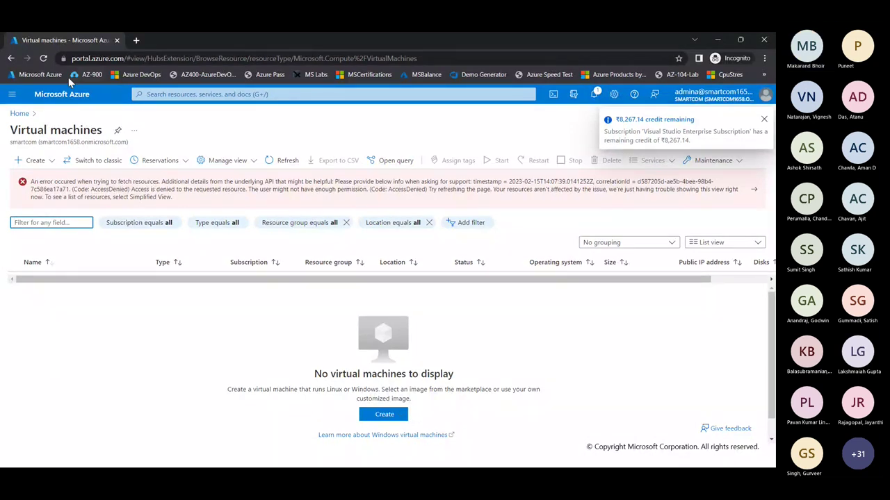
click(46, 59)
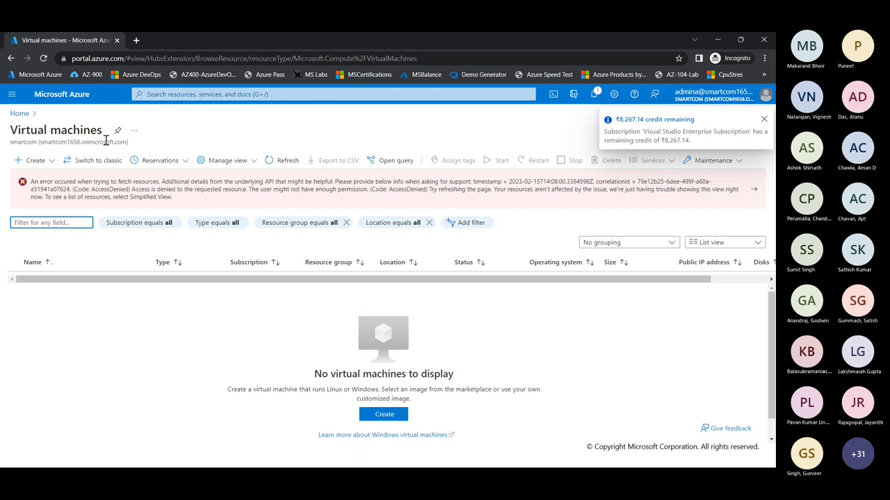
Step: Open the Create Azure virtual machine form, then search 'sto' to reach Storage accounts
click(35, 160)
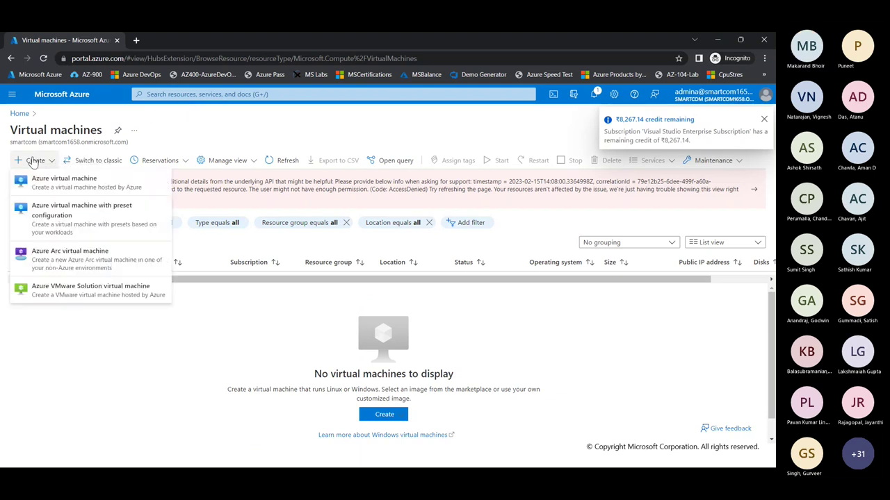
click(52, 192)
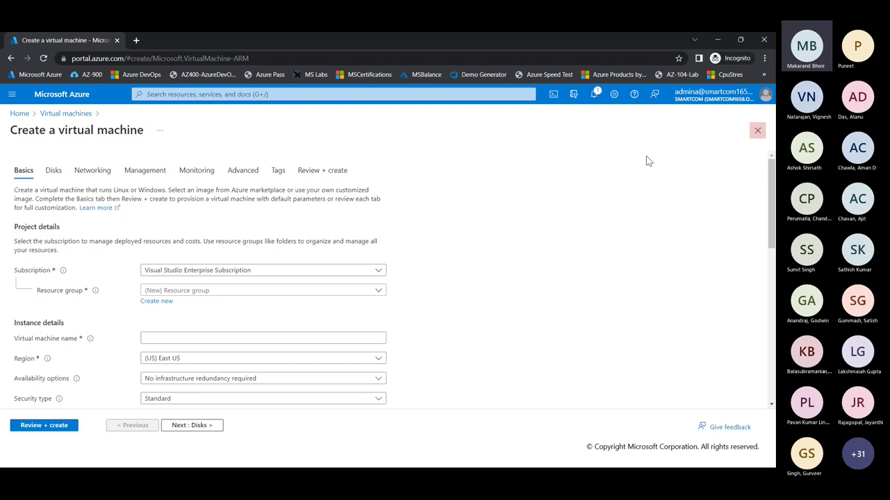
click(350, 94)
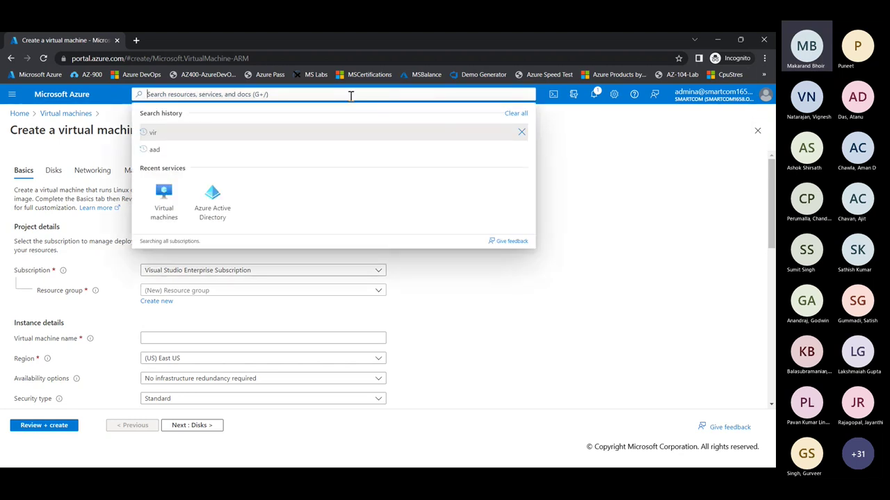
text(sto)
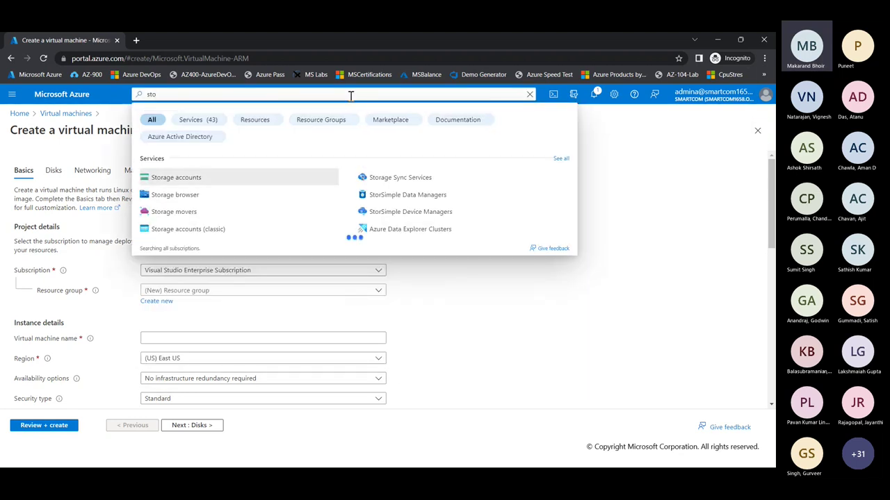
click(211, 177)
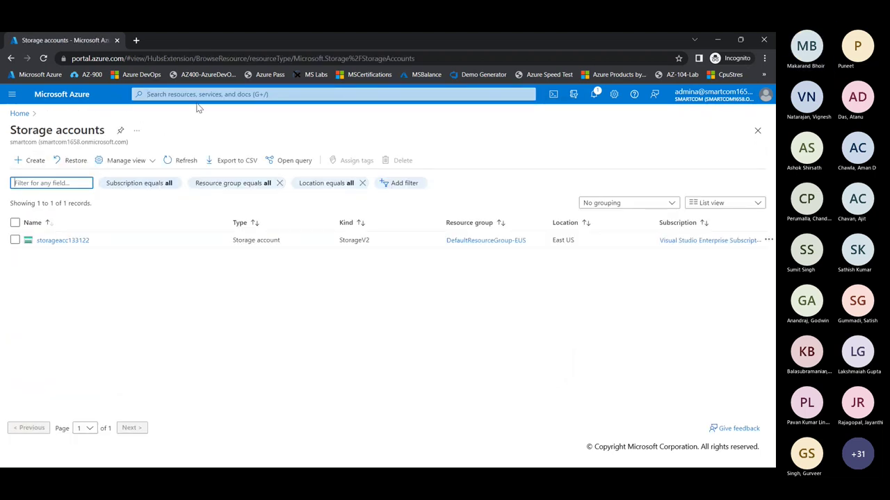
Step: Search 'app serv' to open App Services, advance the tour tip, then return to the owner's window
click(229, 93)
text(a)
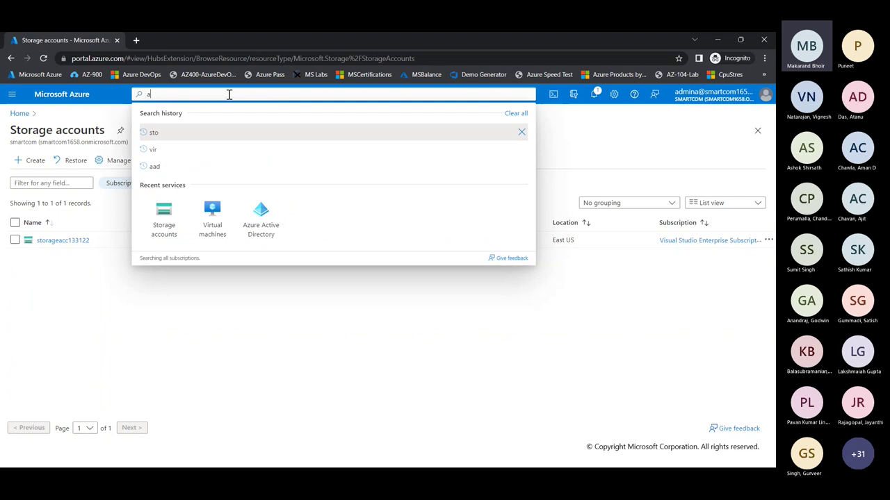
text(pp)
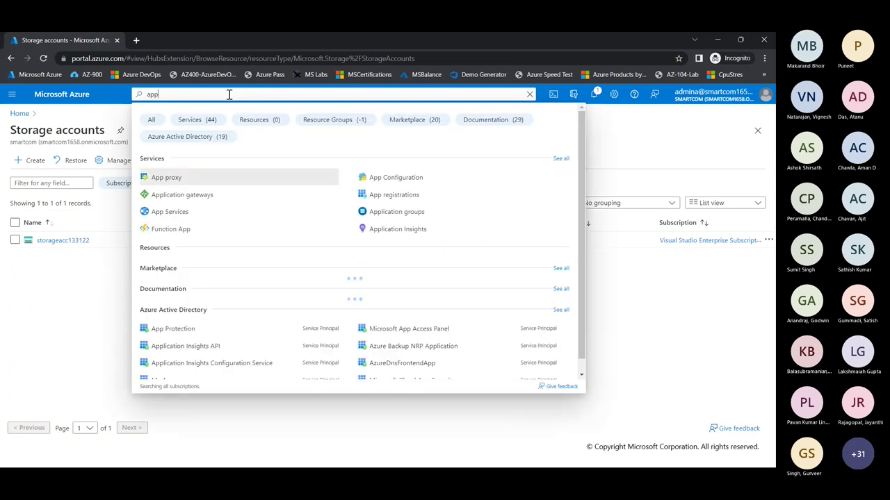
text( serv)
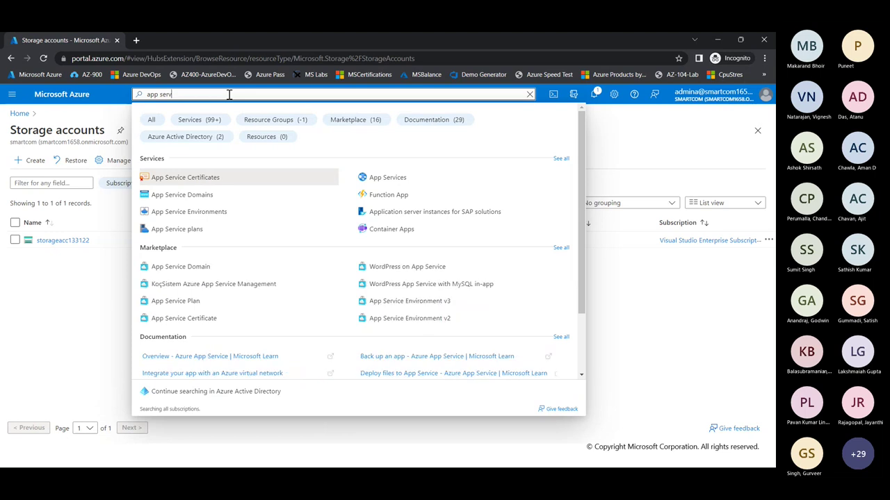
click(380, 177)
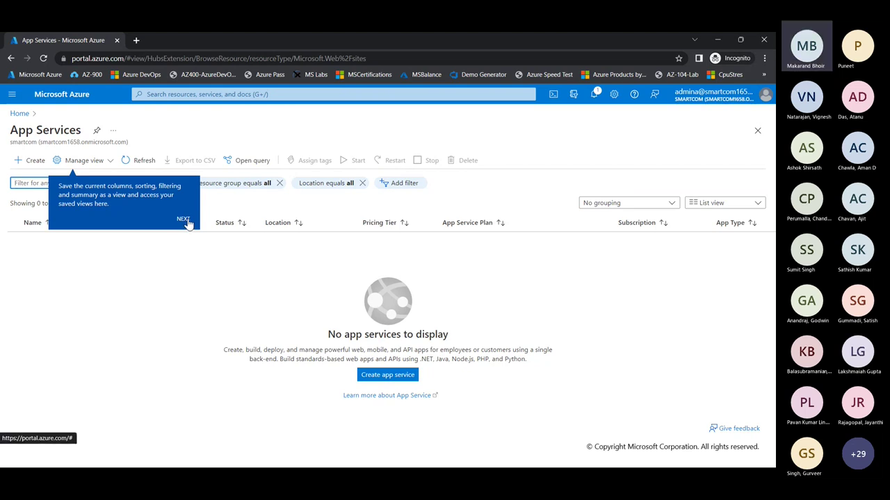
click(183, 219)
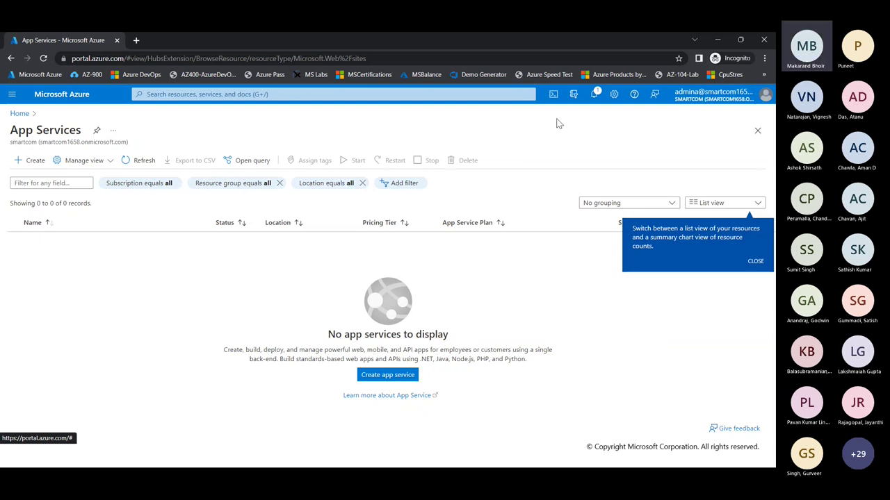
key(alt+Tab)
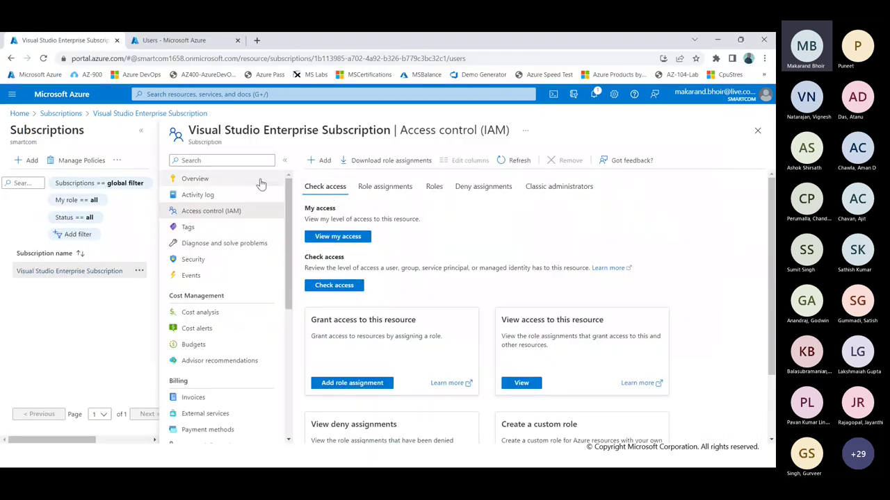
Step: Start a role assignment on the subscription's Access control (IAM) with the Reader role
click(261, 182)
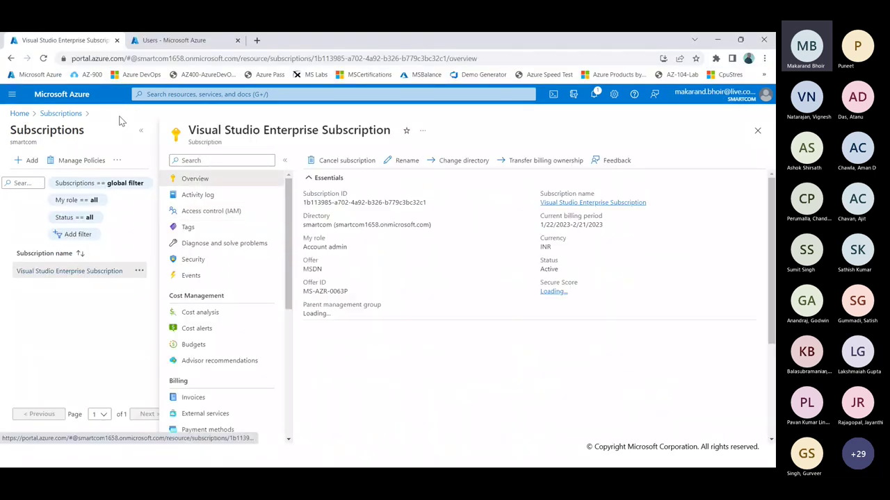
click(209, 212)
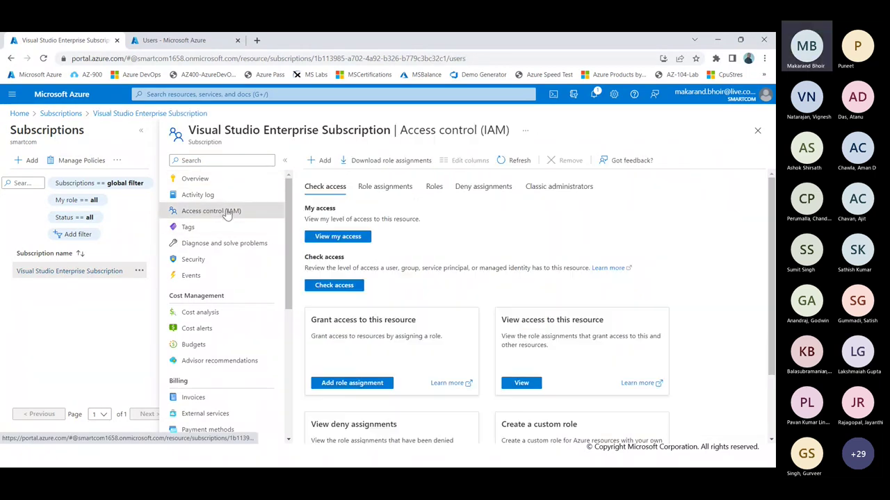
click(320, 161)
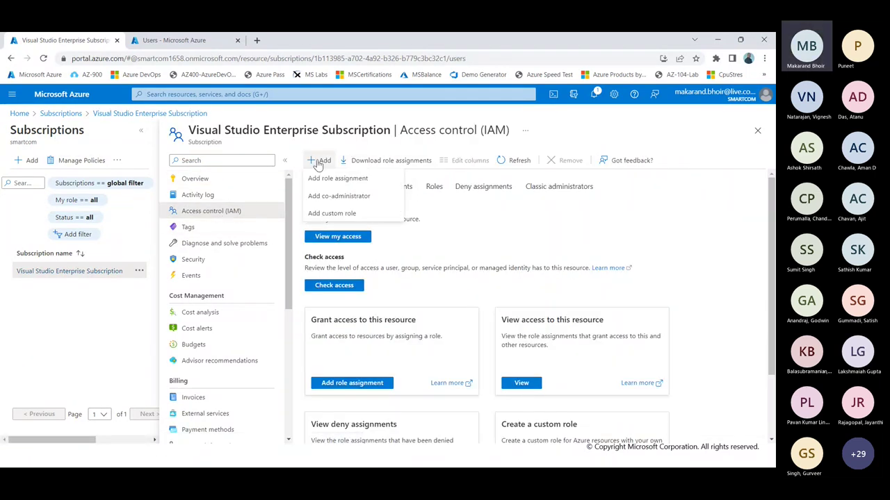
click(324, 178)
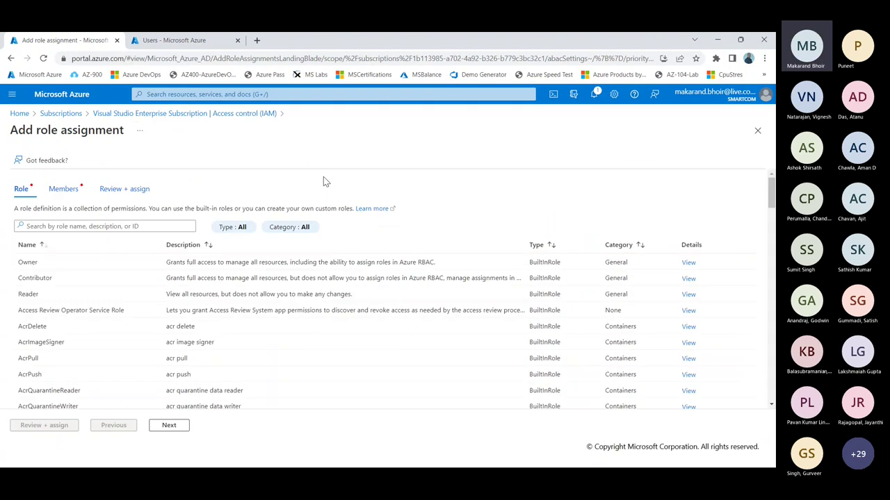
click(33, 294)
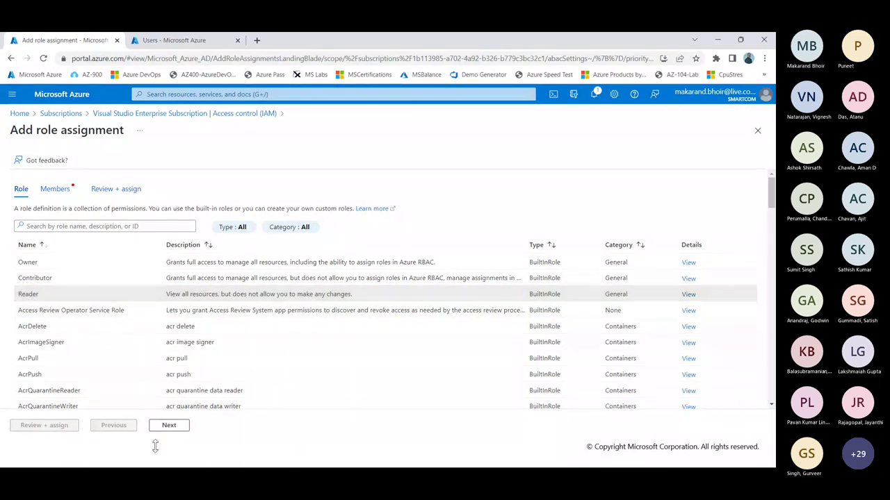
click(170, 426)
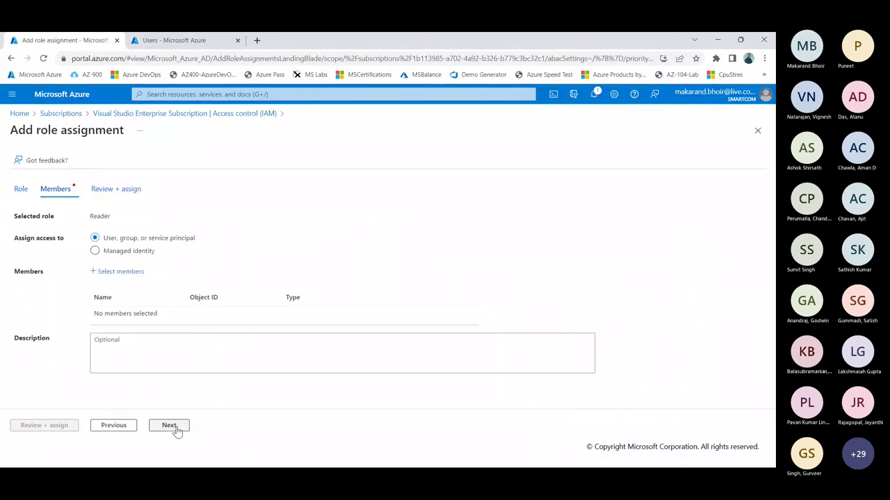
Step: Add the guest user and the second user as members, then submit with Review + assign
click(125, 272)
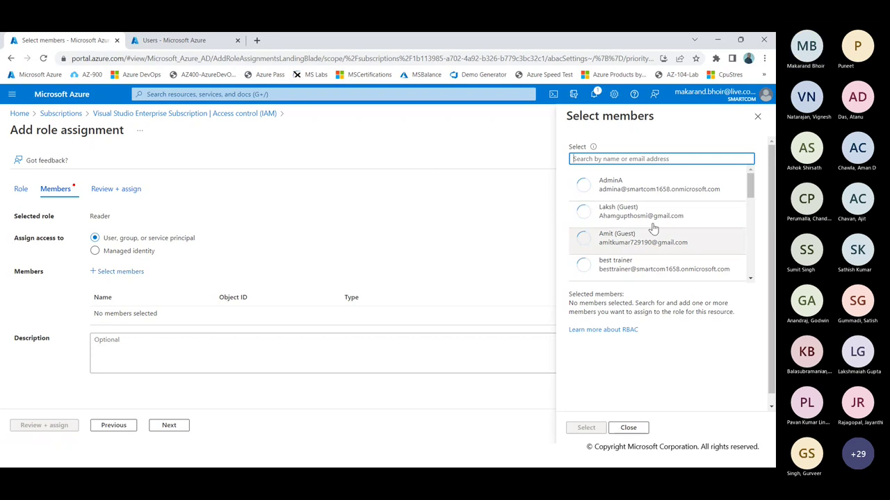
click(647, 215)
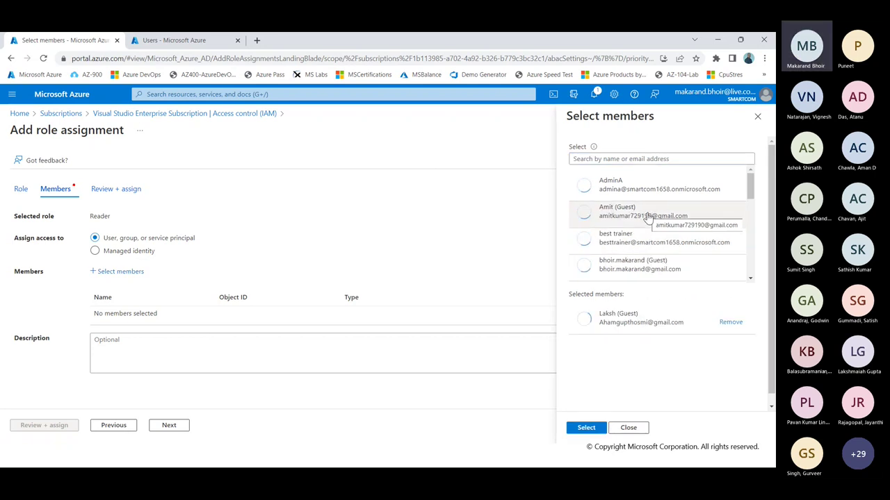
click(750, 278)
click(750, 279)
click(750, 279)
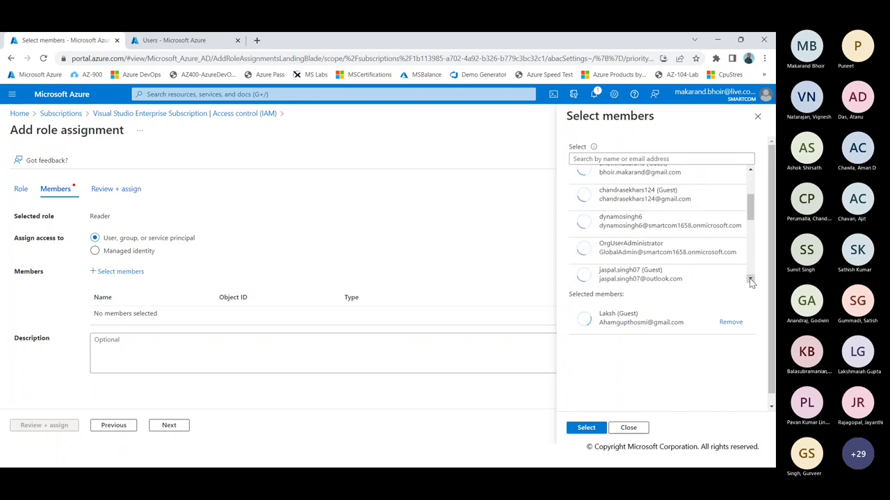
click(656, 222)
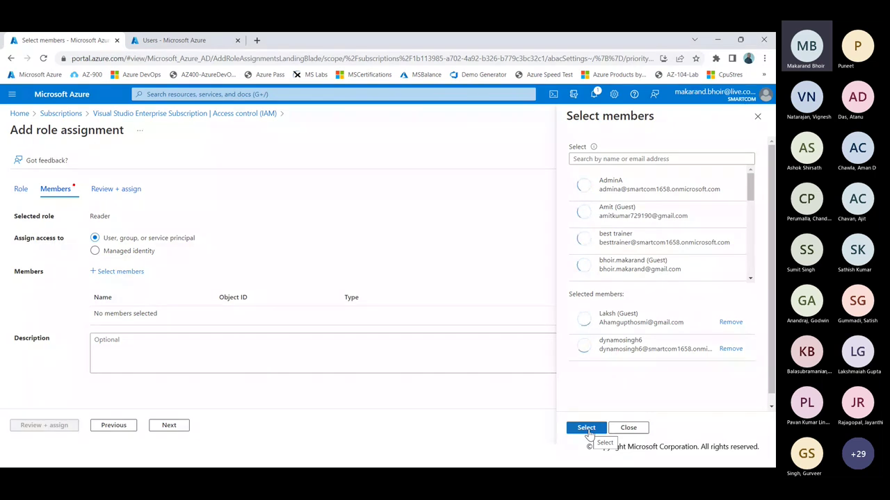
click(588, 430)
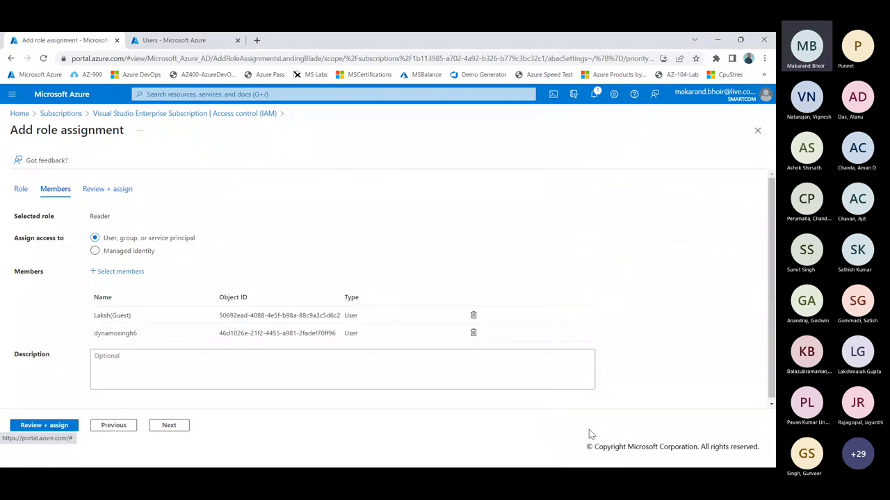
click(56, 429)
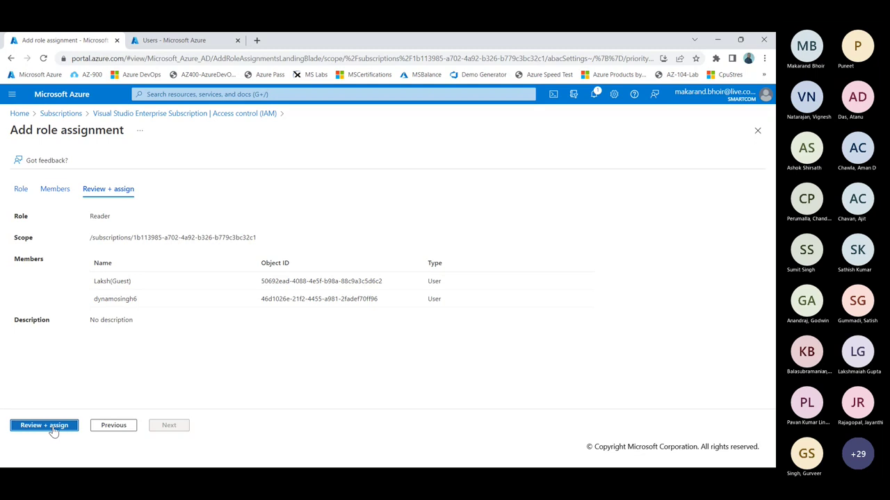
click(53, 429)
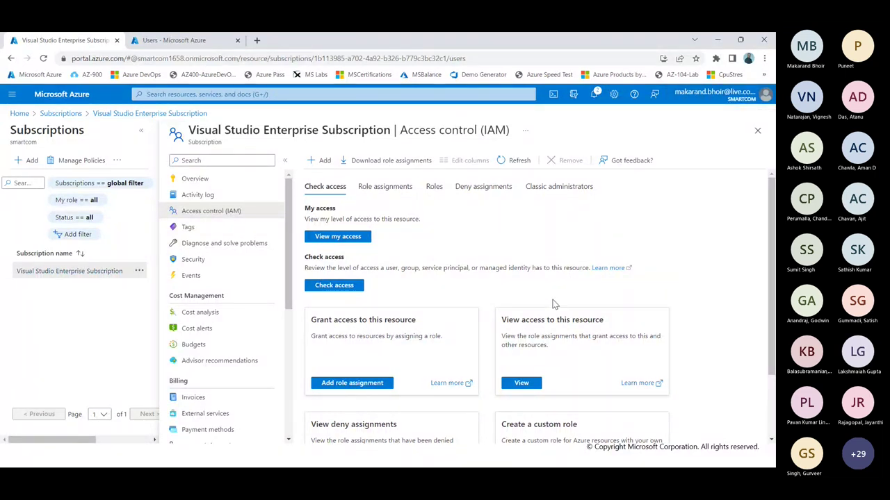
Step: Maximize the Teams meeting window, check the People list, then return to the meeting chat
key(alt+Tab)
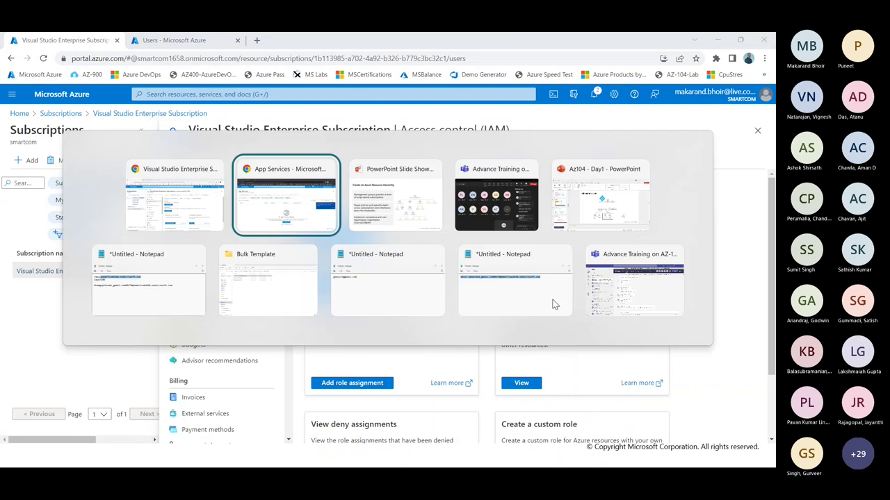
key(alt+Tab)
key(alt+Tab)
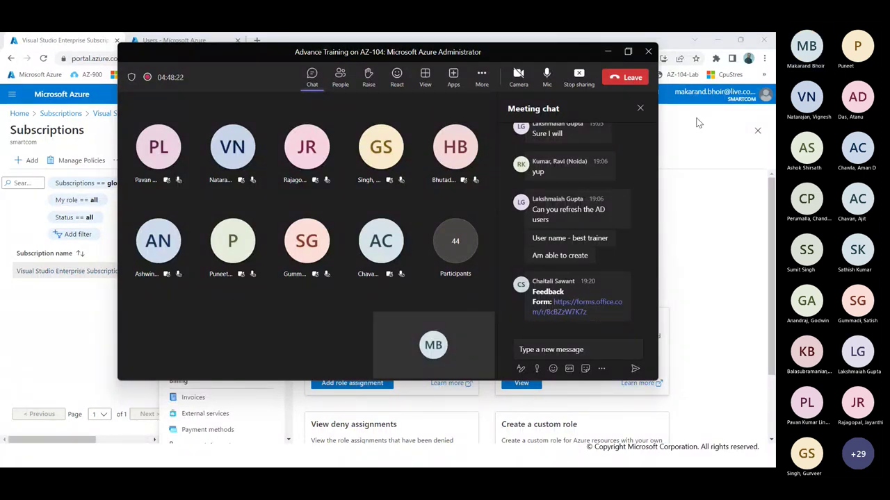
click(627, 53)
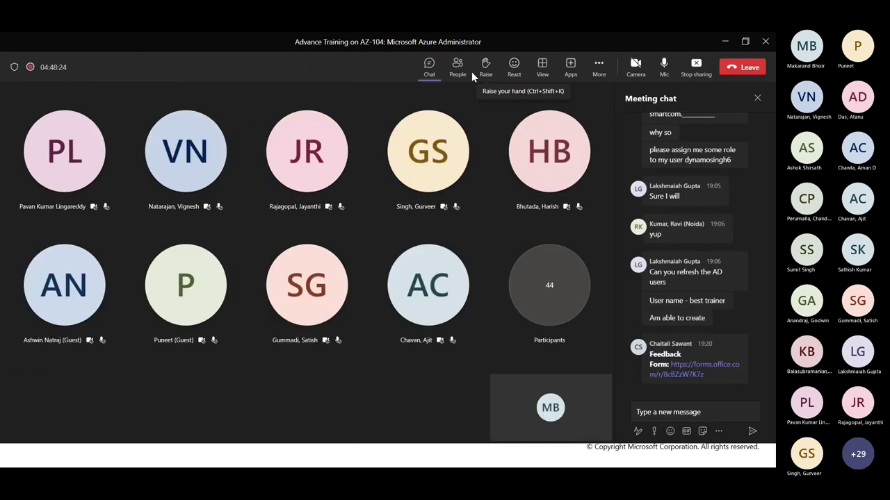
click(457, 67)
mouse_move(560, 175)
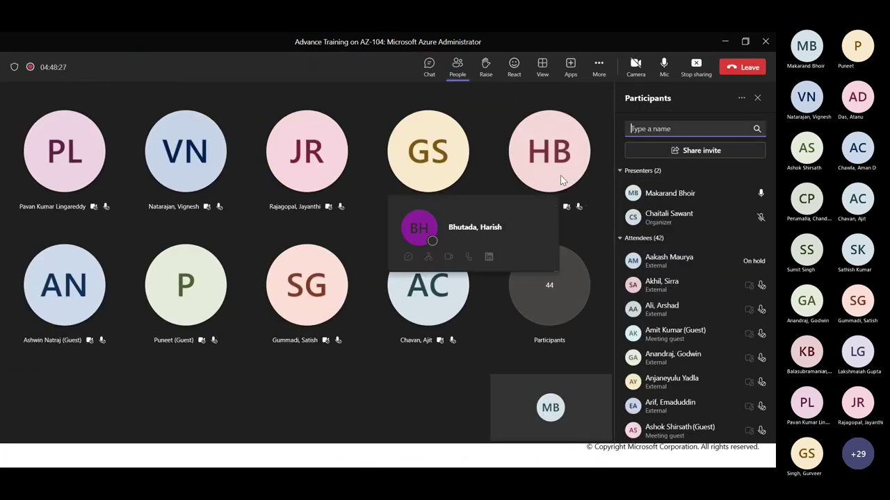
click(653, 130)
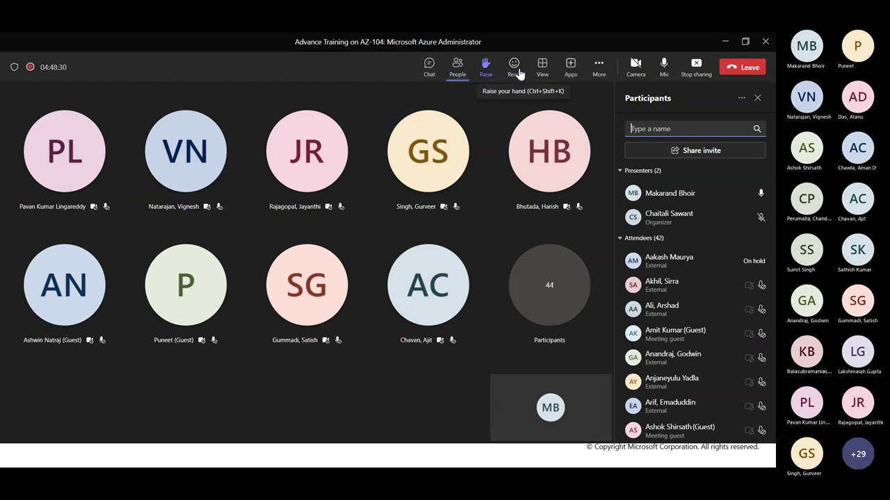
click(429, 68)
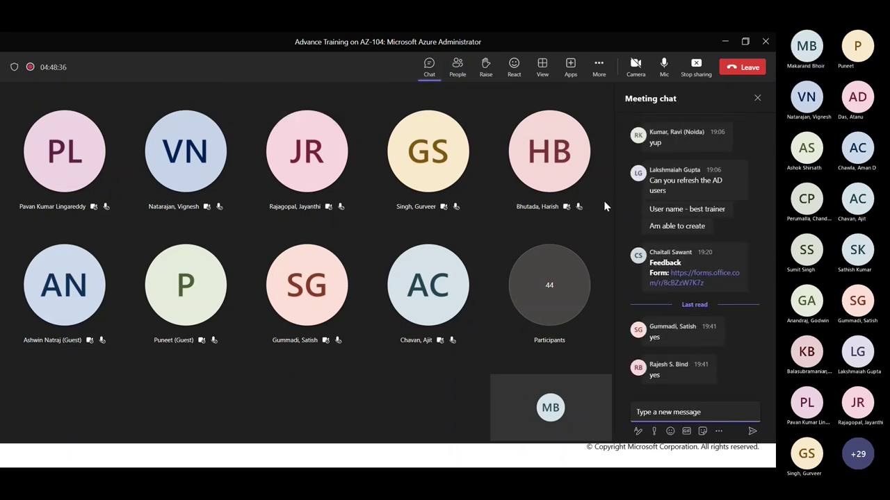
Step: Dismiss the App Services list view tip, then advance the PowerPoint slide show to 'Apply Resource Tagging'
key(alt+Tab)
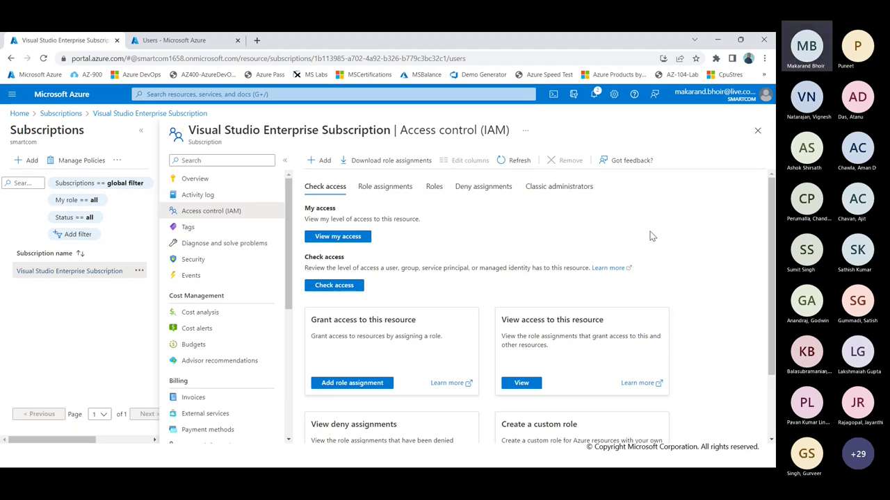
key(alt+Tab)
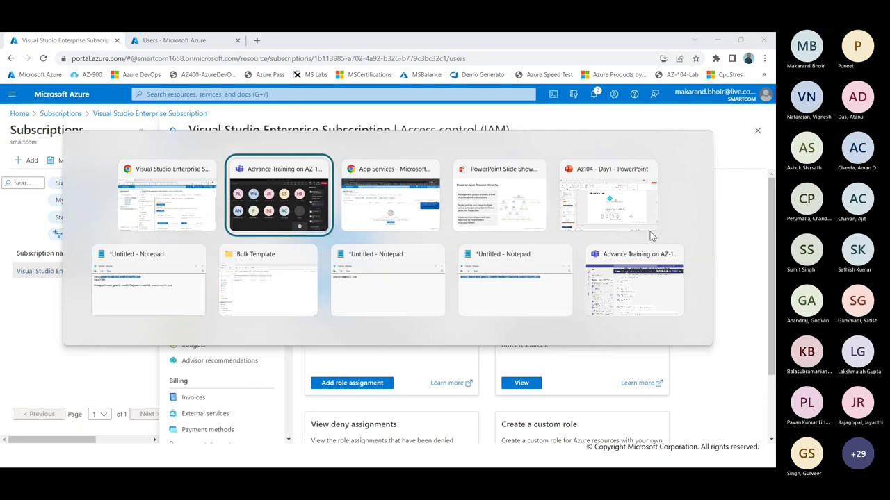
key(alt+Tab)
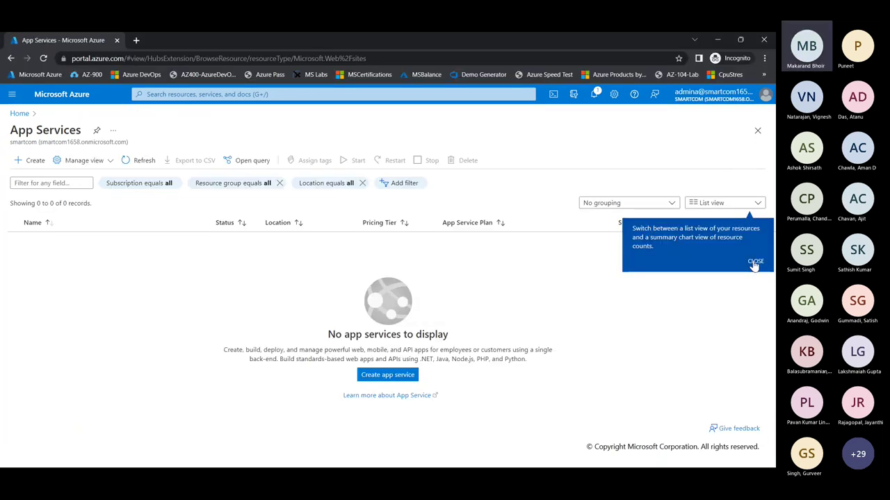
click(756, 261)
key(alt+Tab)
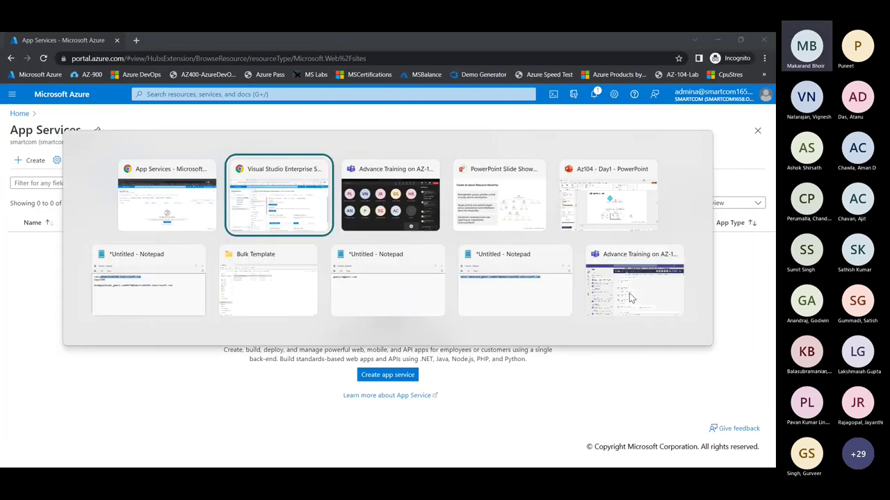
key(alt+Tab)
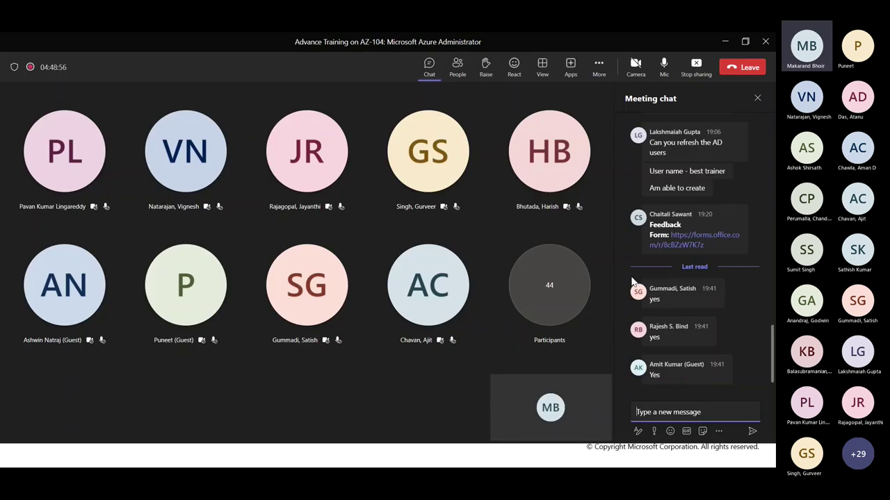
key(alt+Tab)
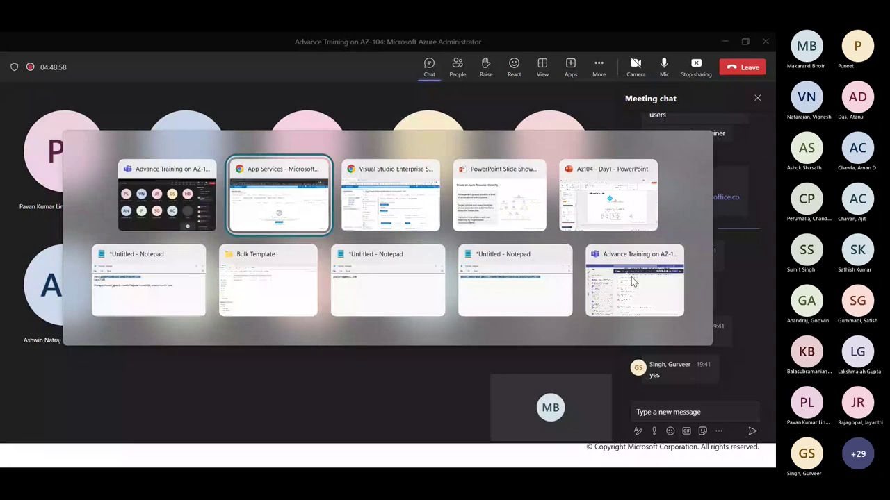
key(alt+Tab)
key(alt+Tab)
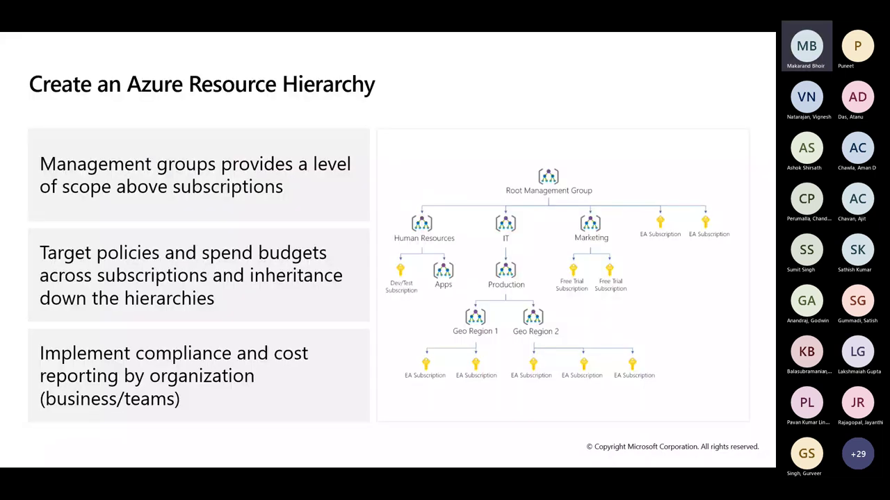
key(Right)
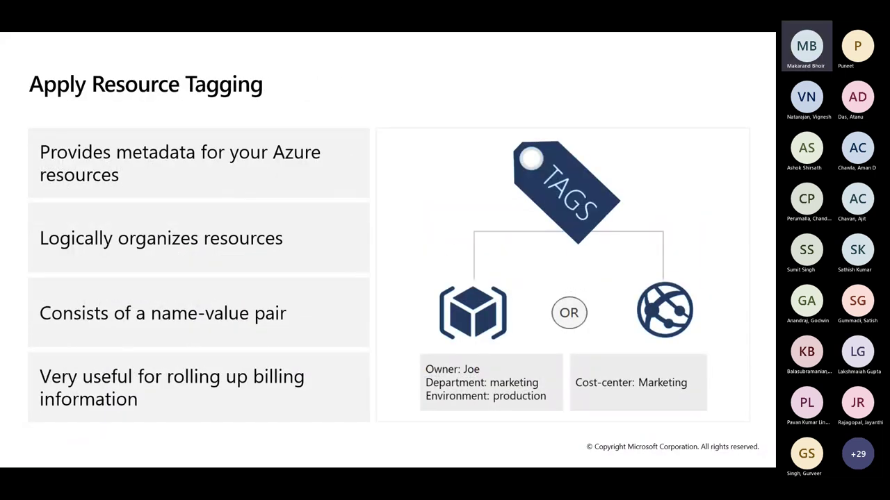